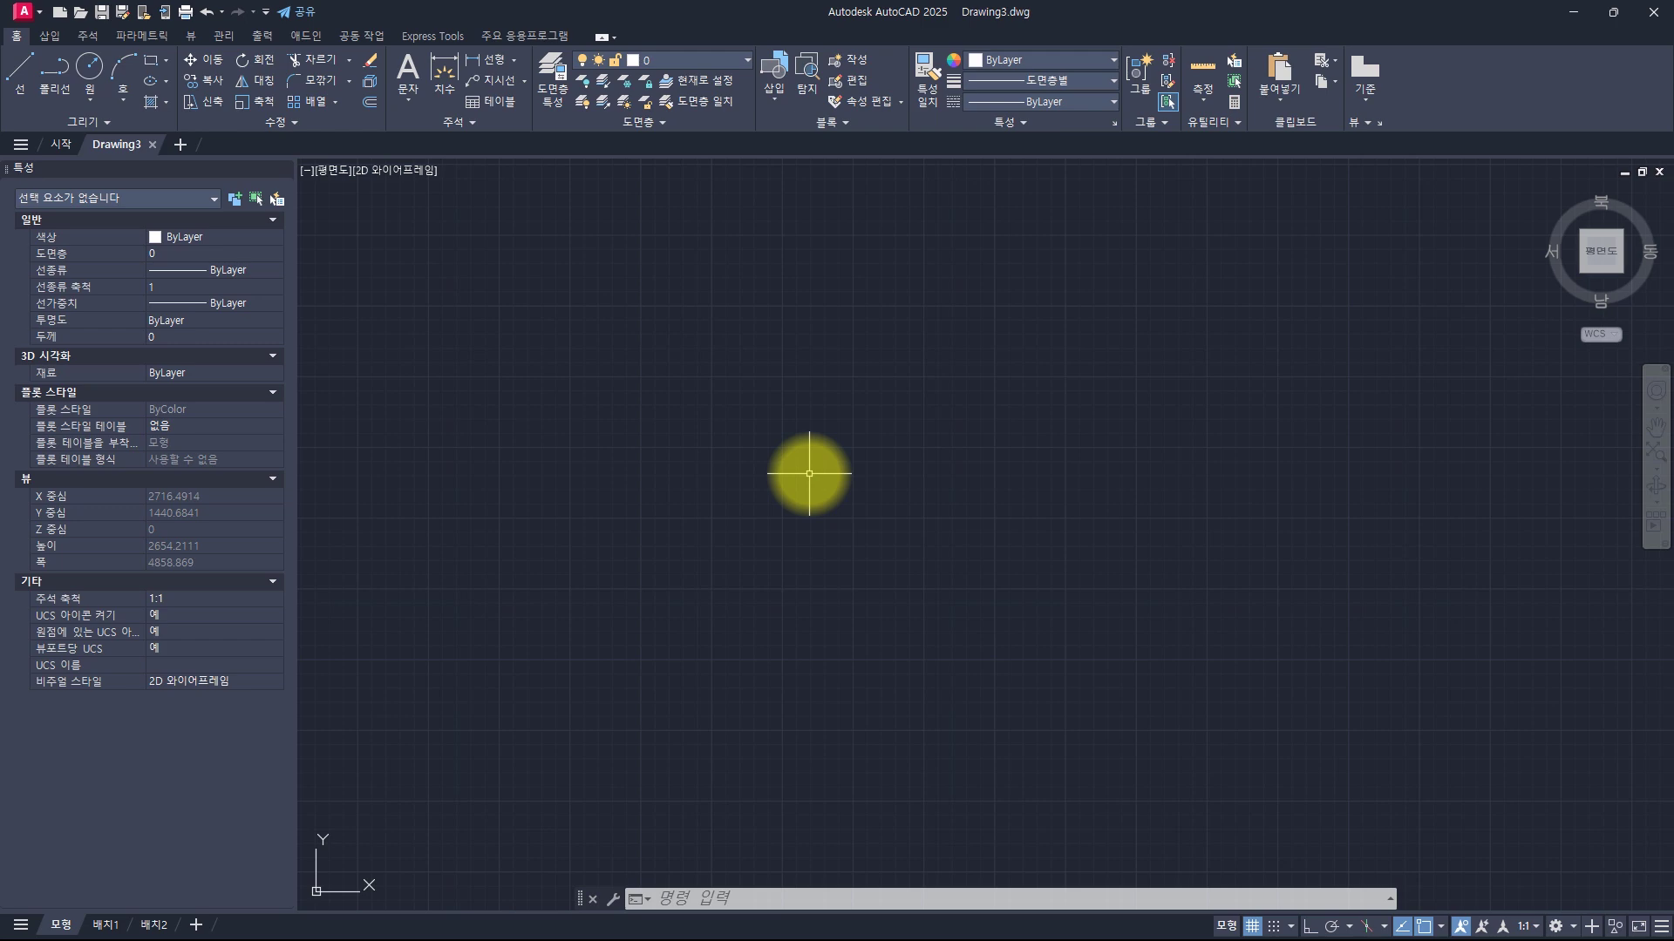
key(Escape)
key(Escape)
key(Escape)
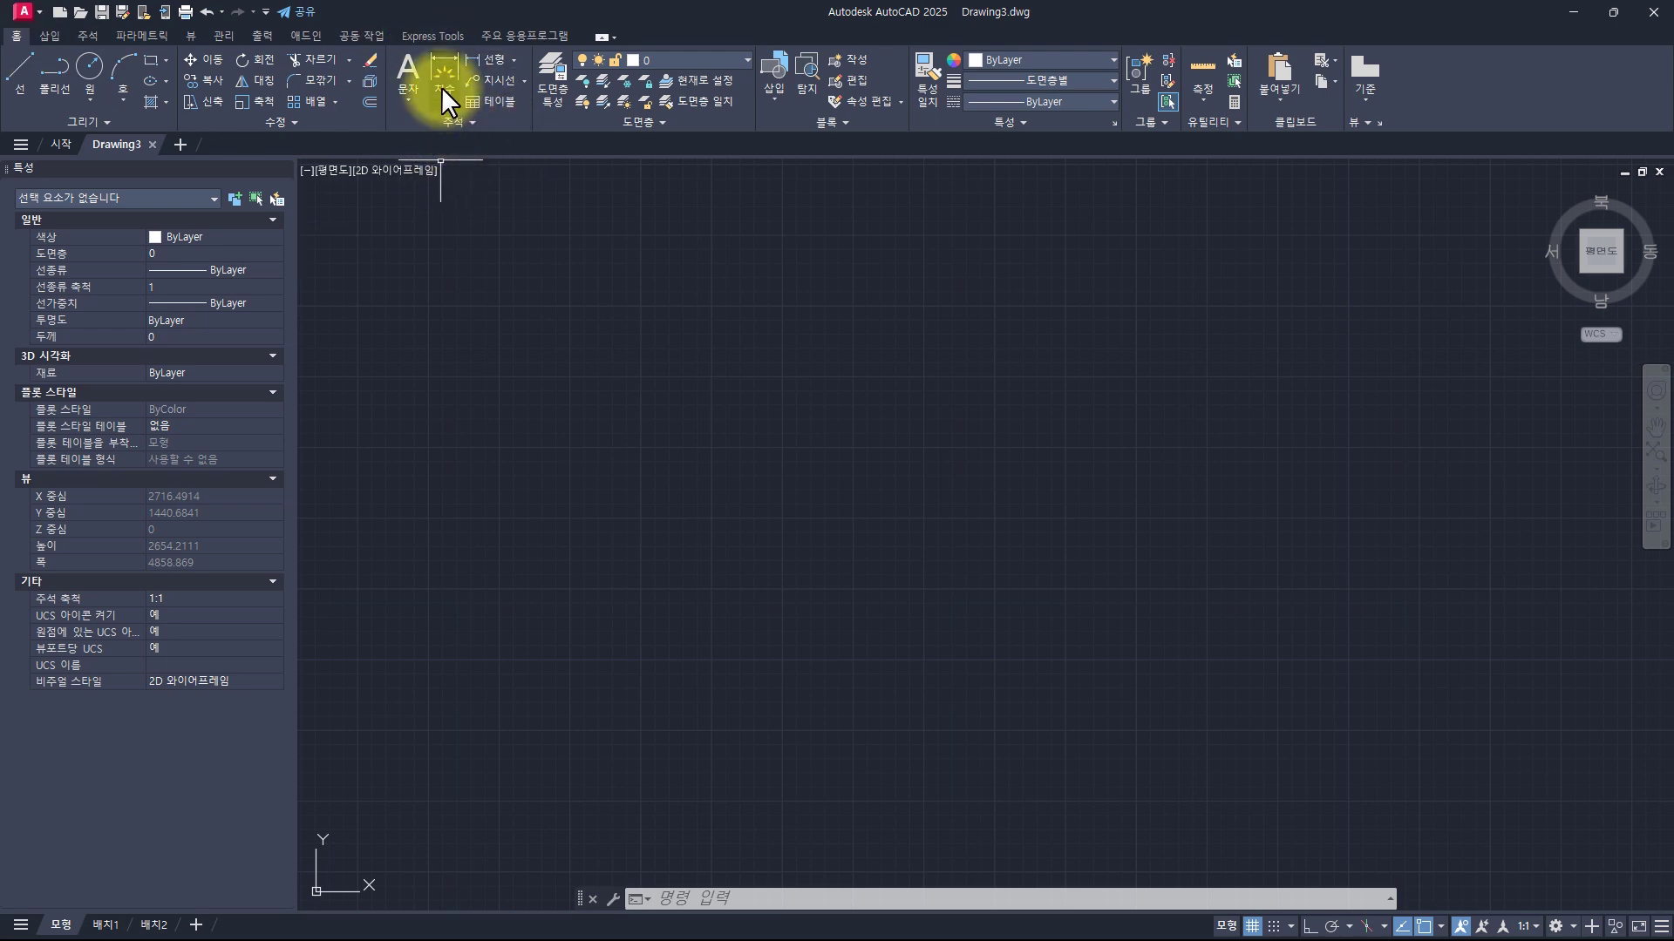
Examine the individual dimension types, the general dimension command and the full set of dimension annotation tools
click(514, 58)
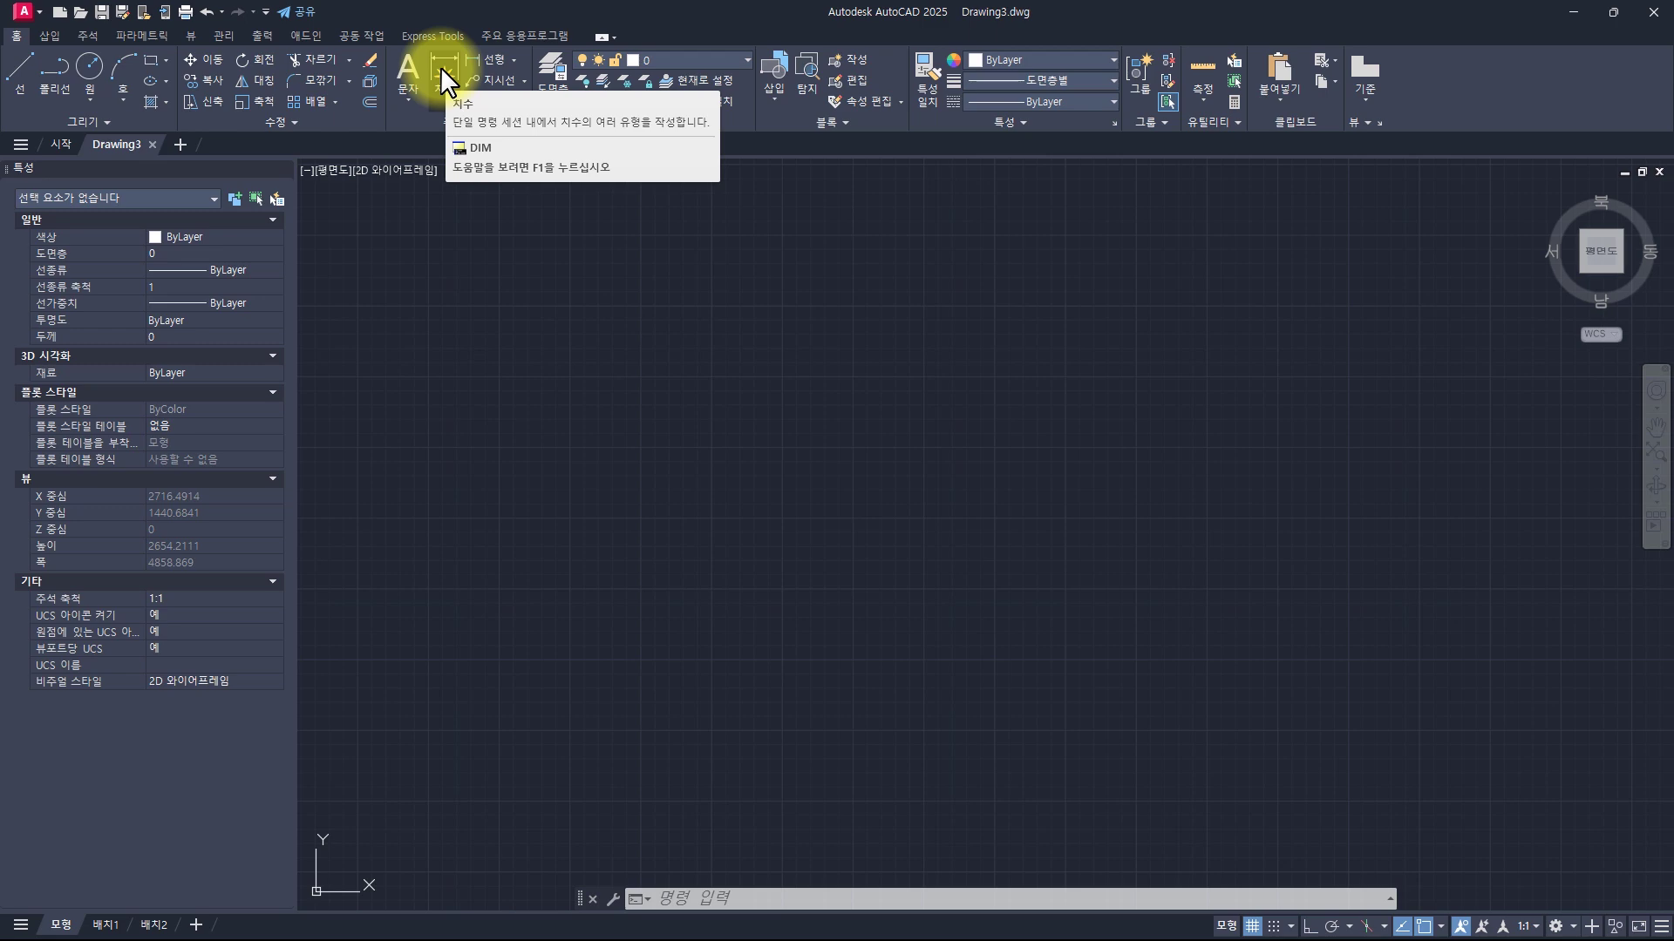
click(514, 55)
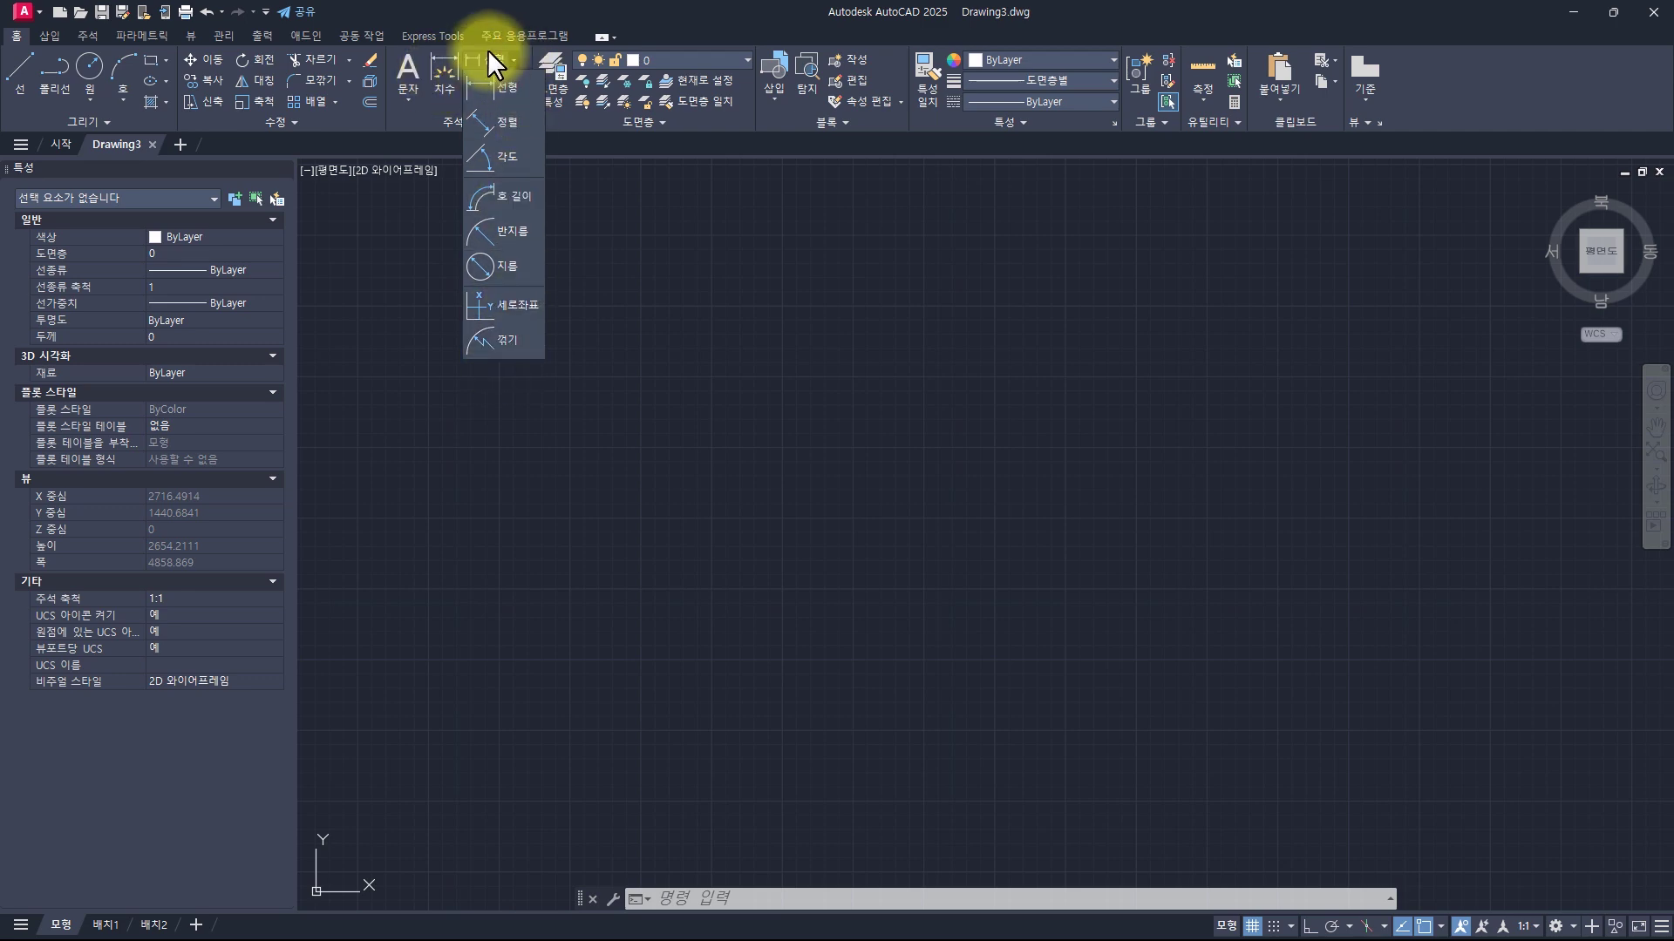
click(445, 75)
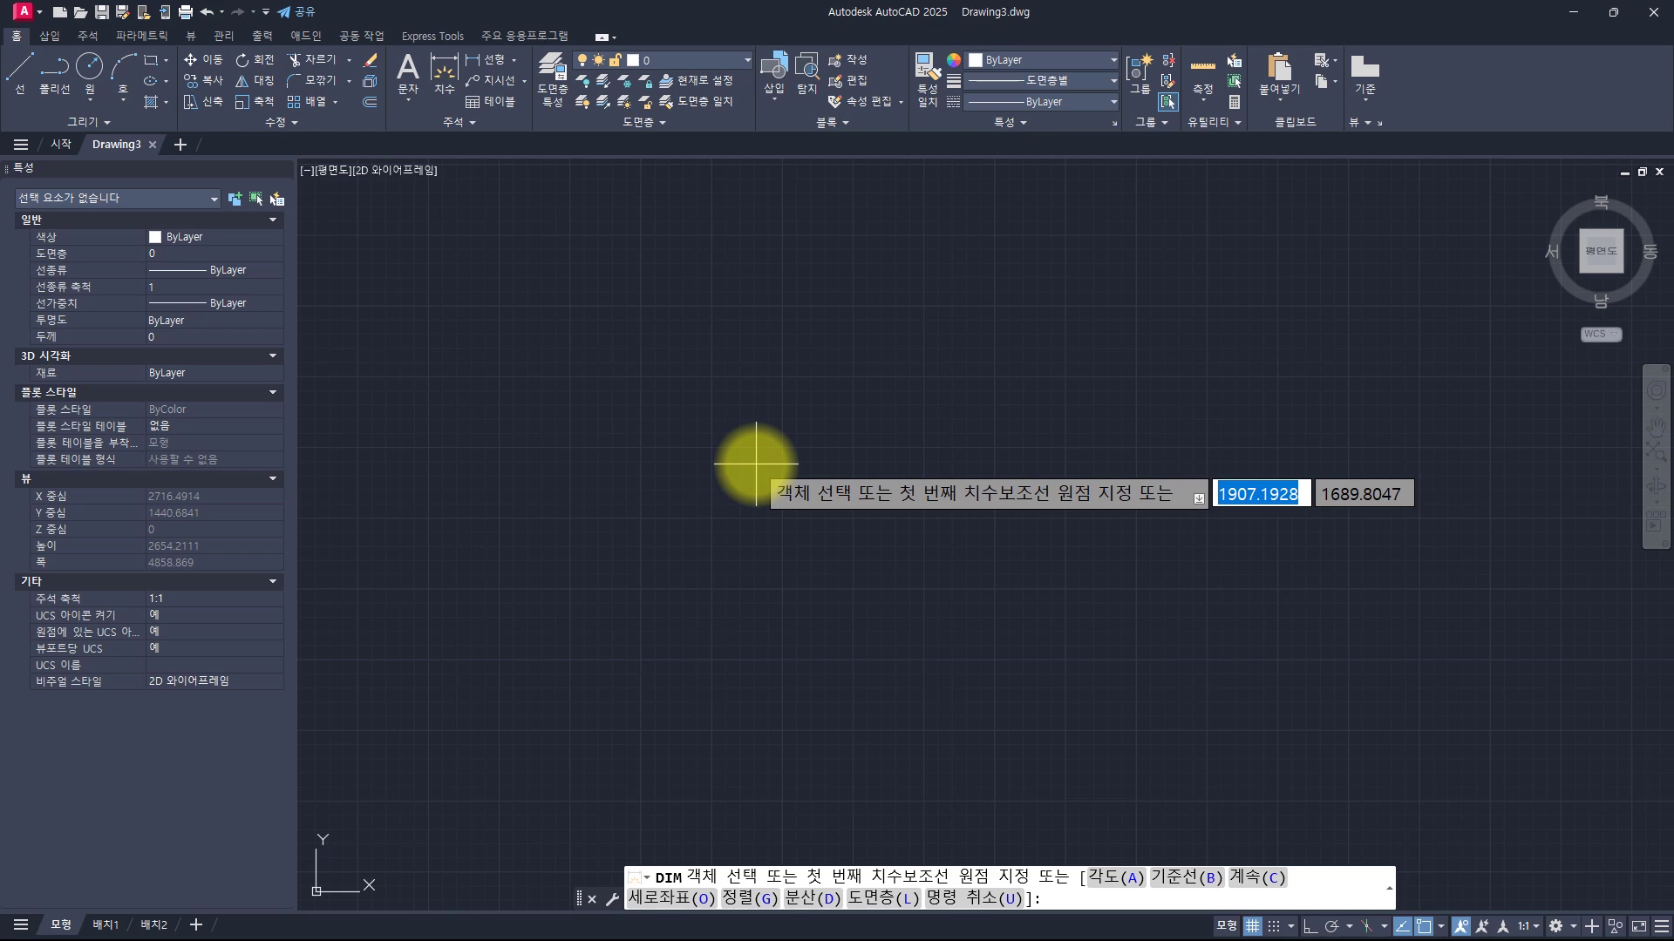
key(Escape)
key(Escape)
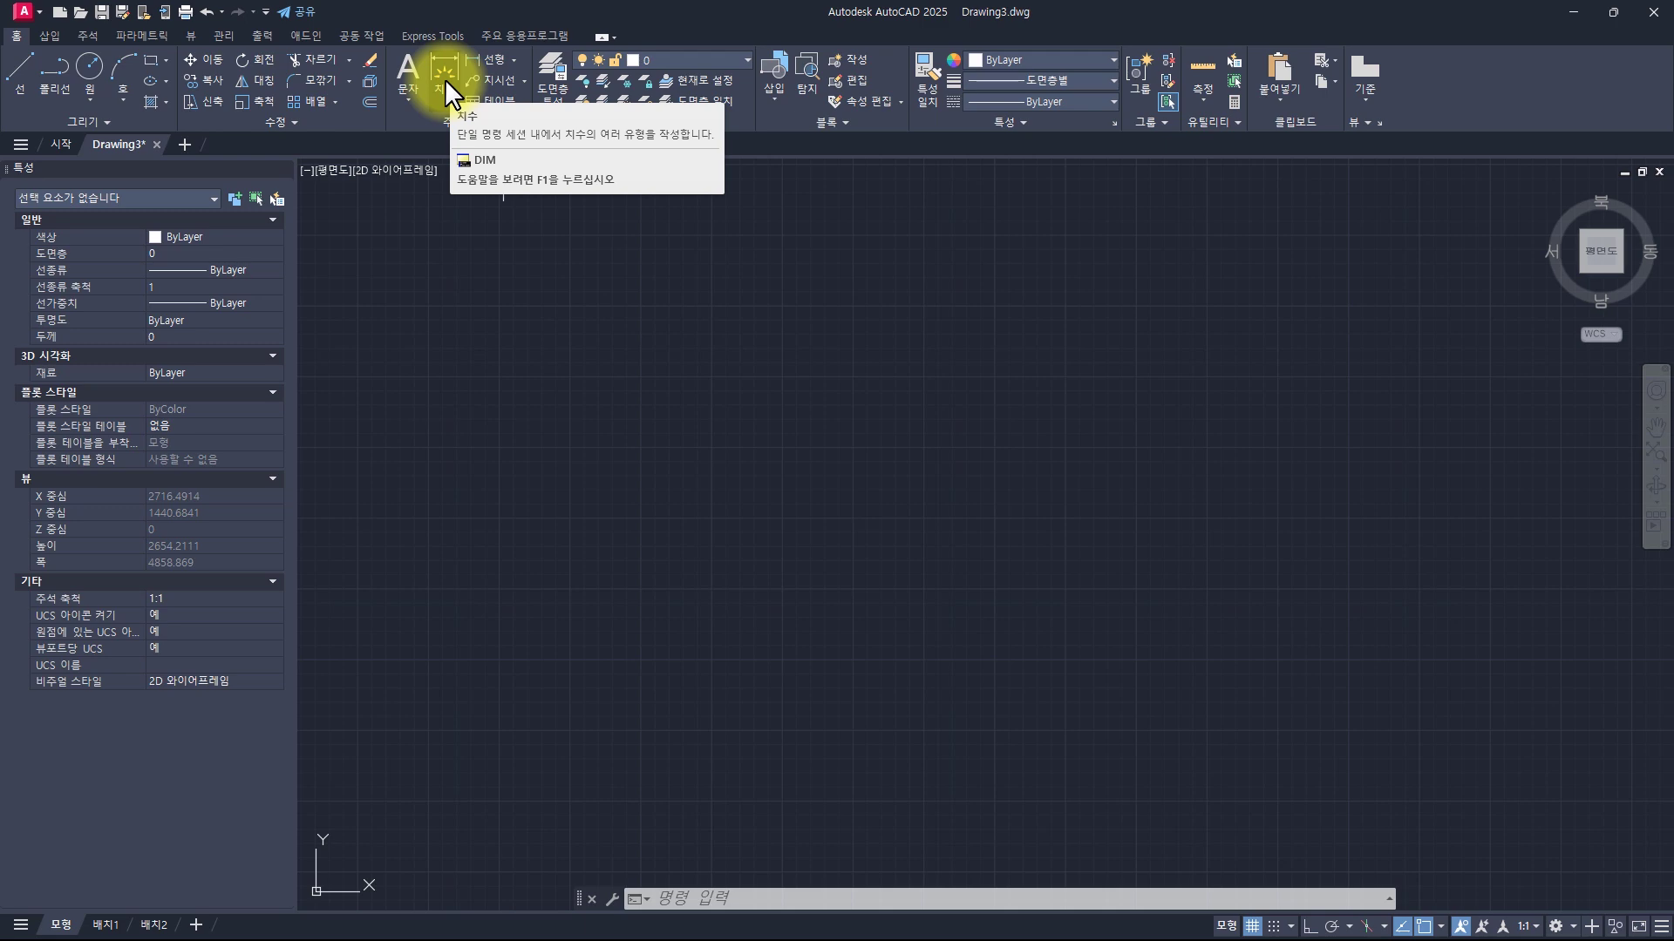
click(513, 59)
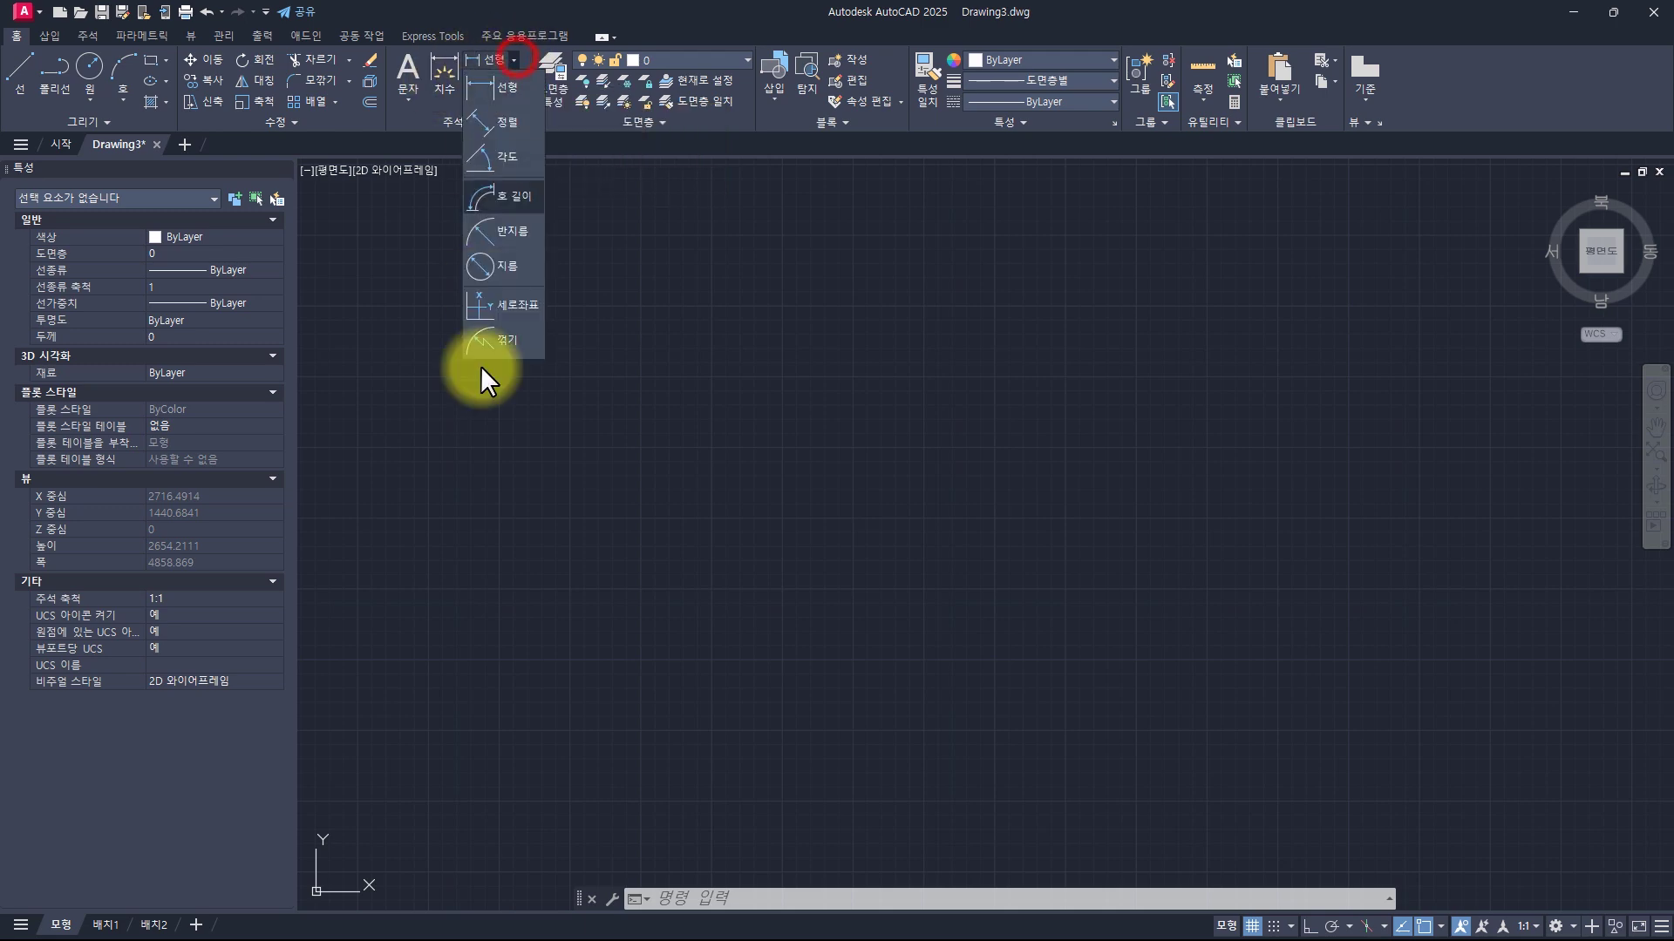
click(451, 73)
click(452, 82)
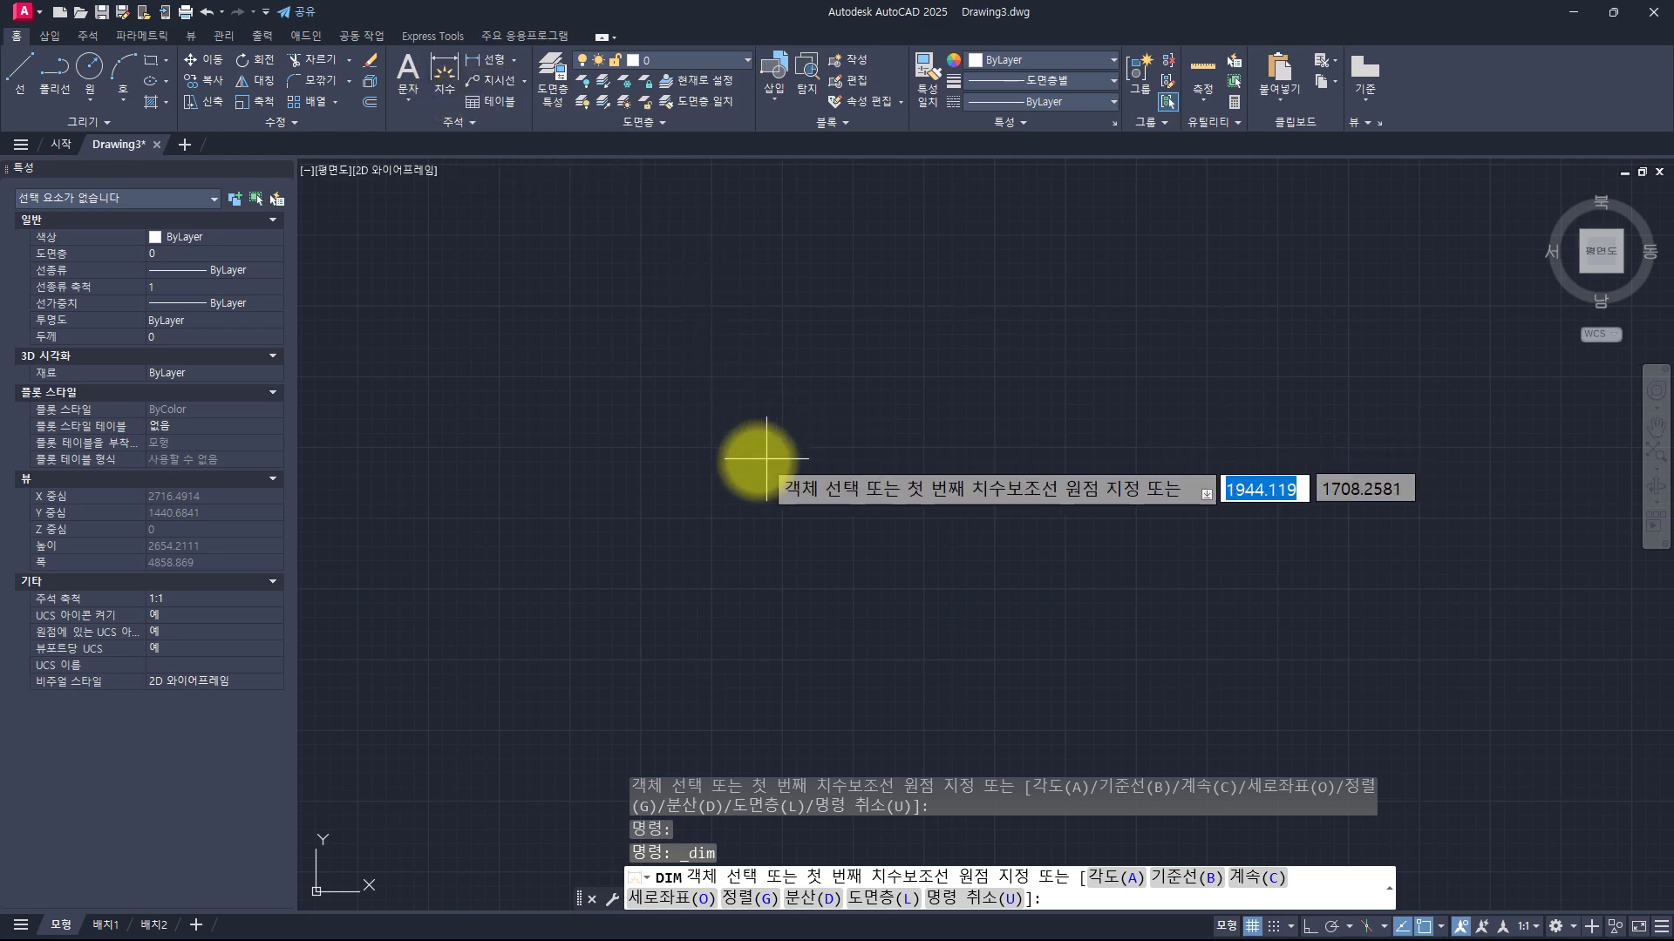
key(Escape)
key(Escape)
key(Escape)
key(Escape)
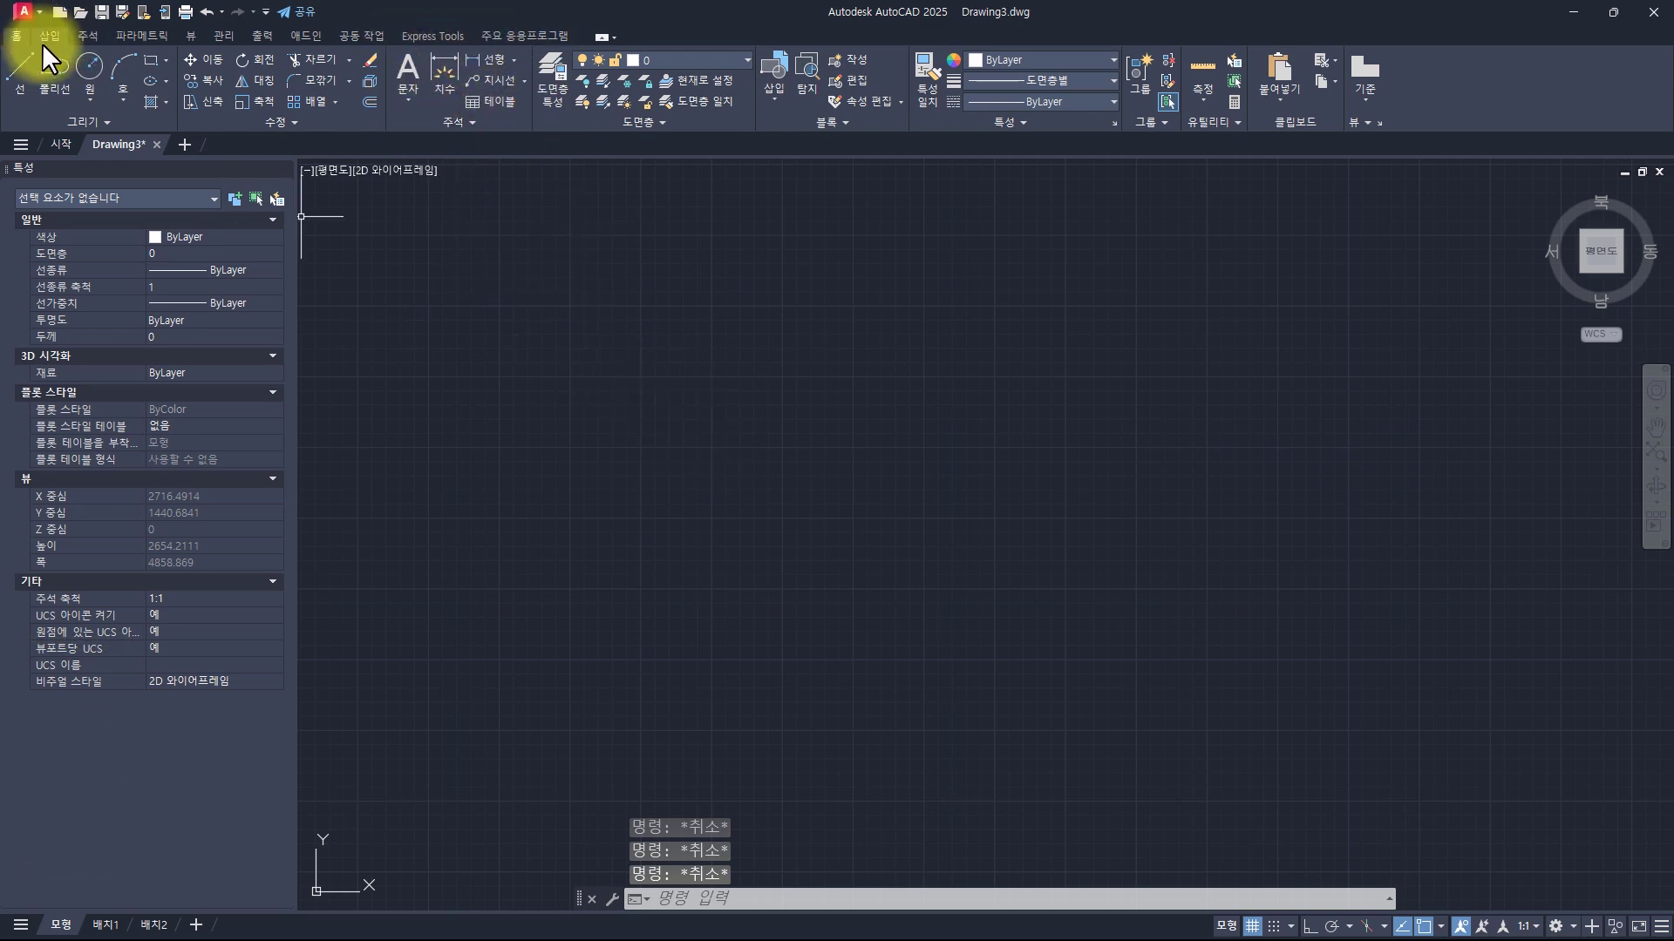
click(86, 35)
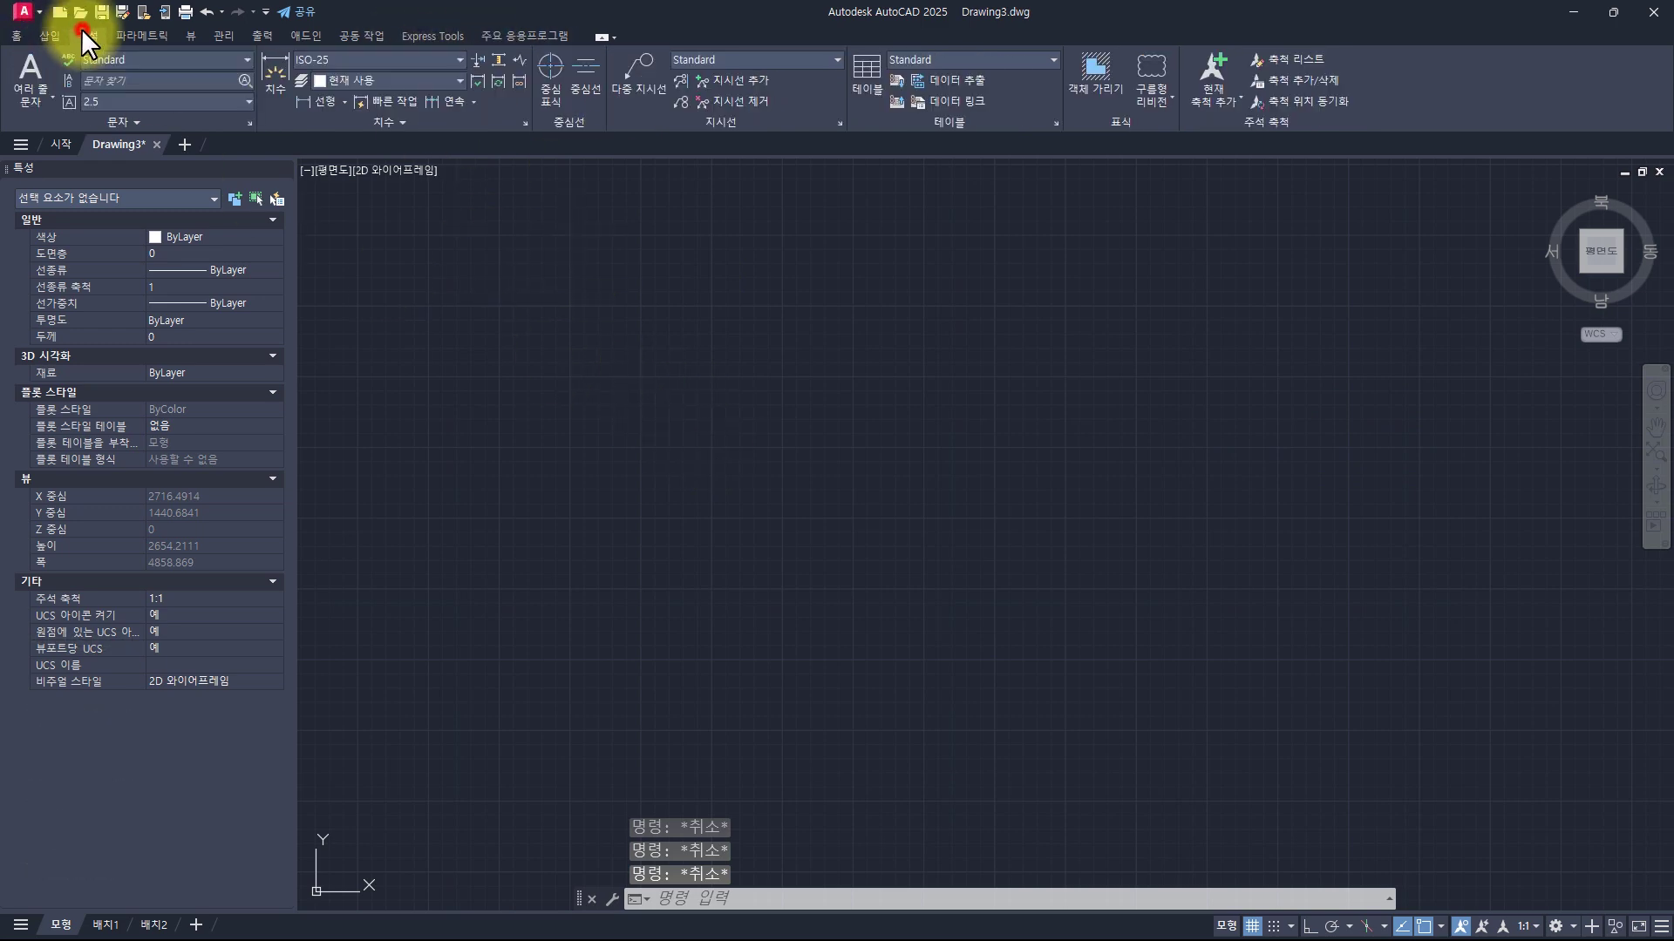
click(390, 119)
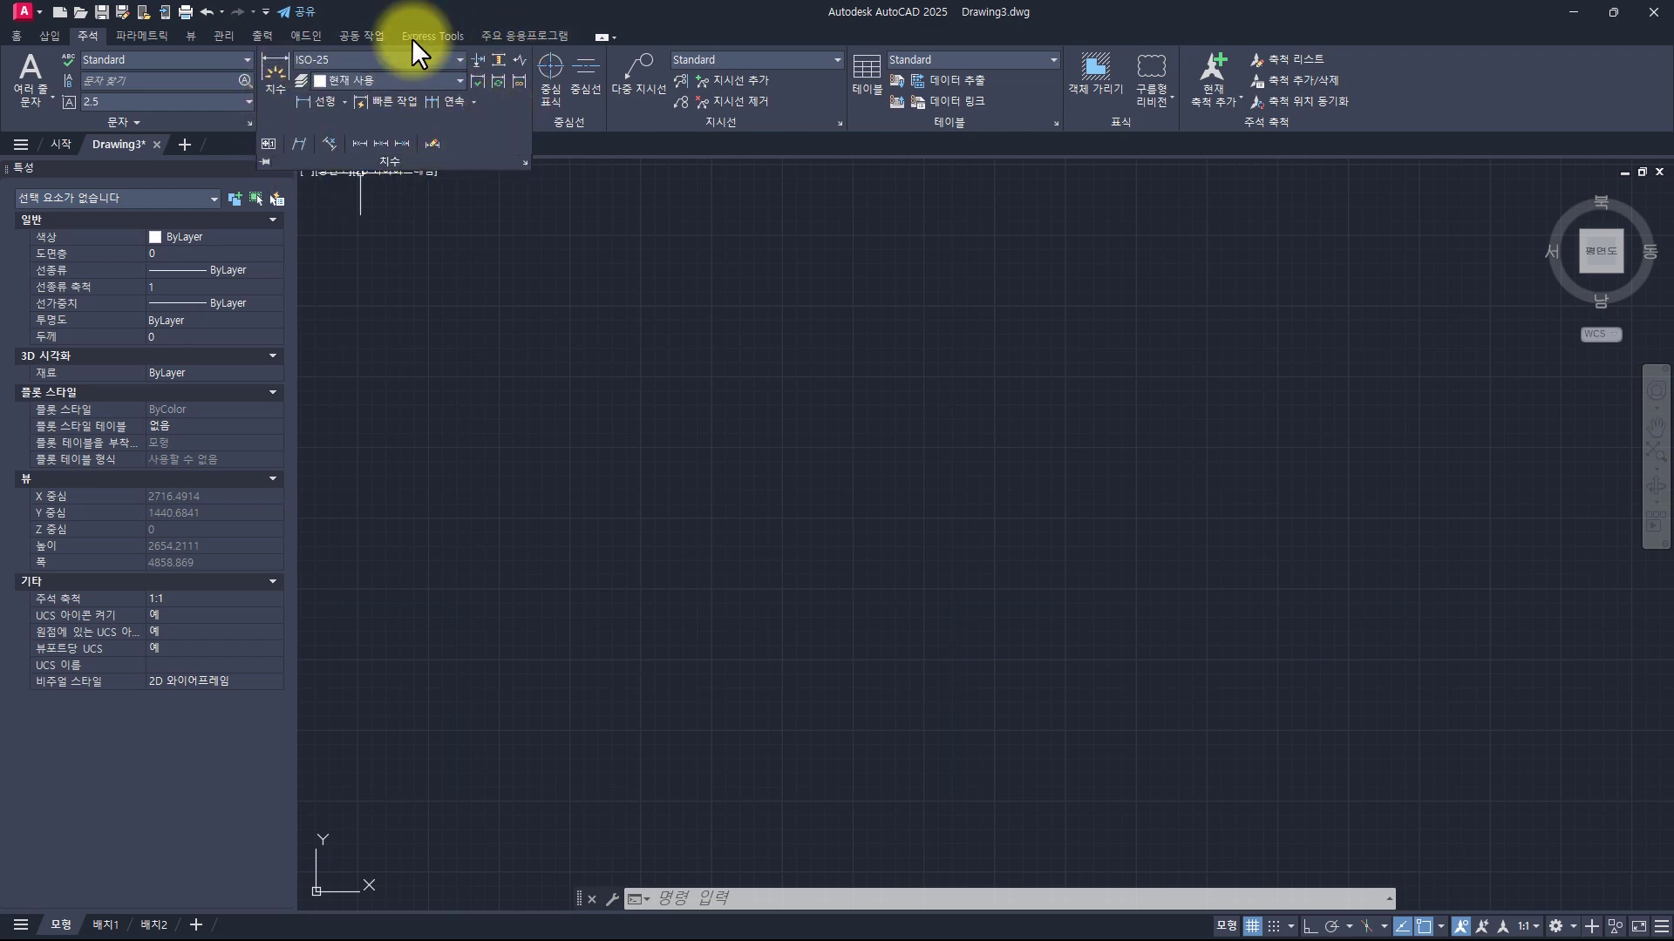
click(19, 35)
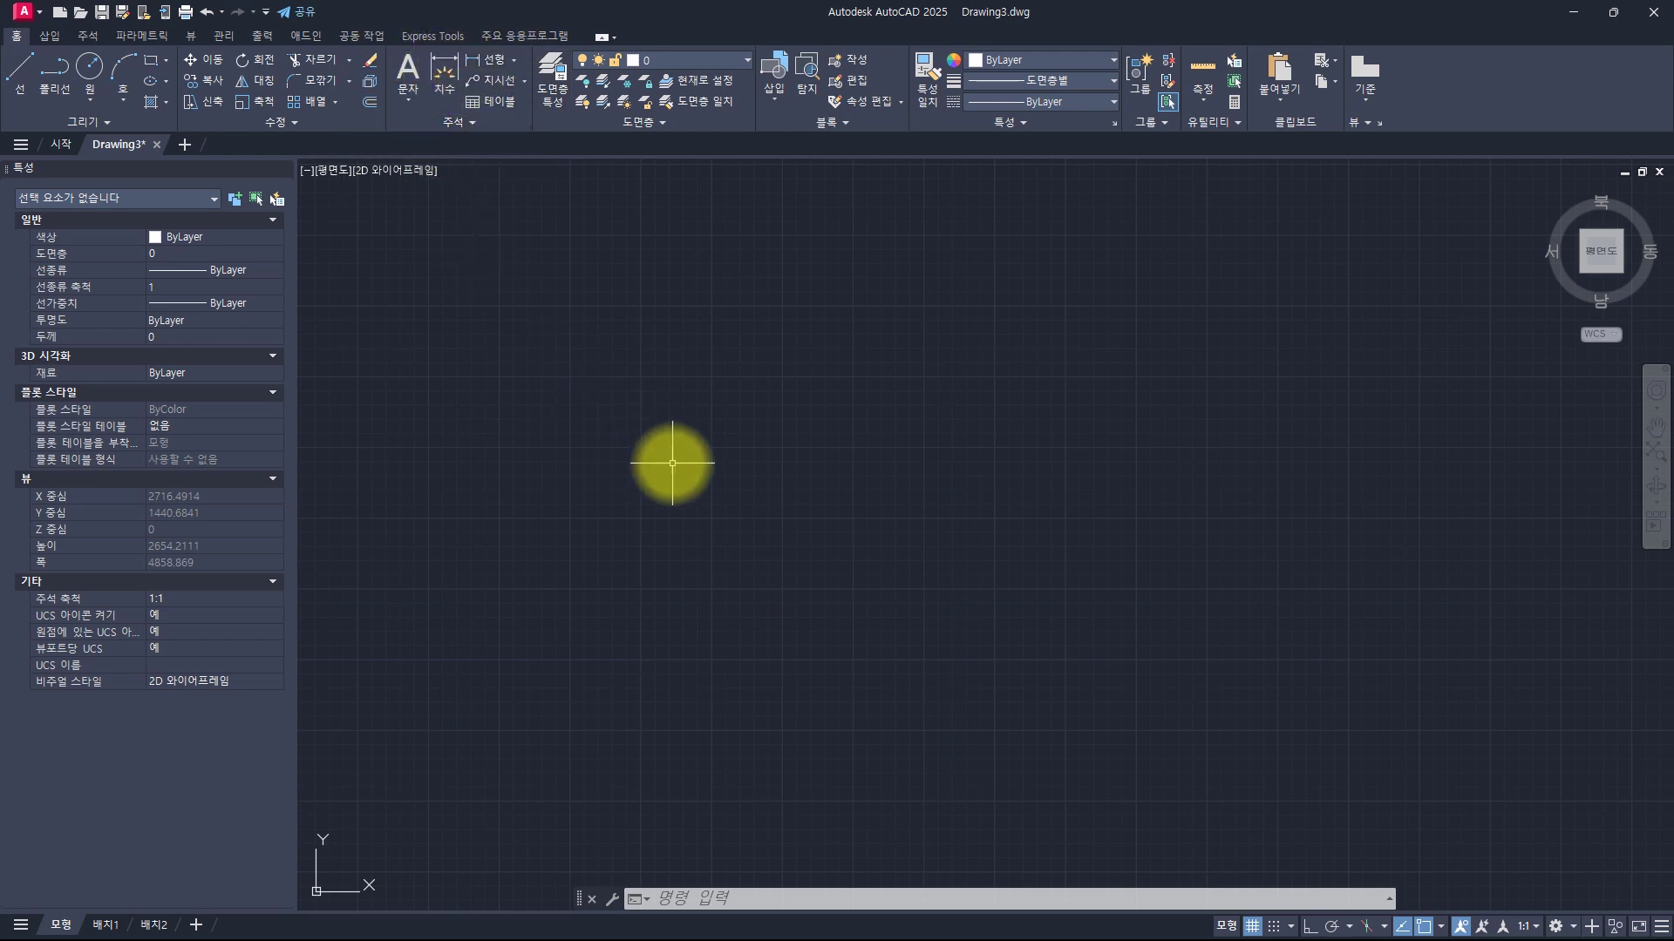
key(Escape)
key(Escape)
key(Escape)
key(Escape)
key(Escape)
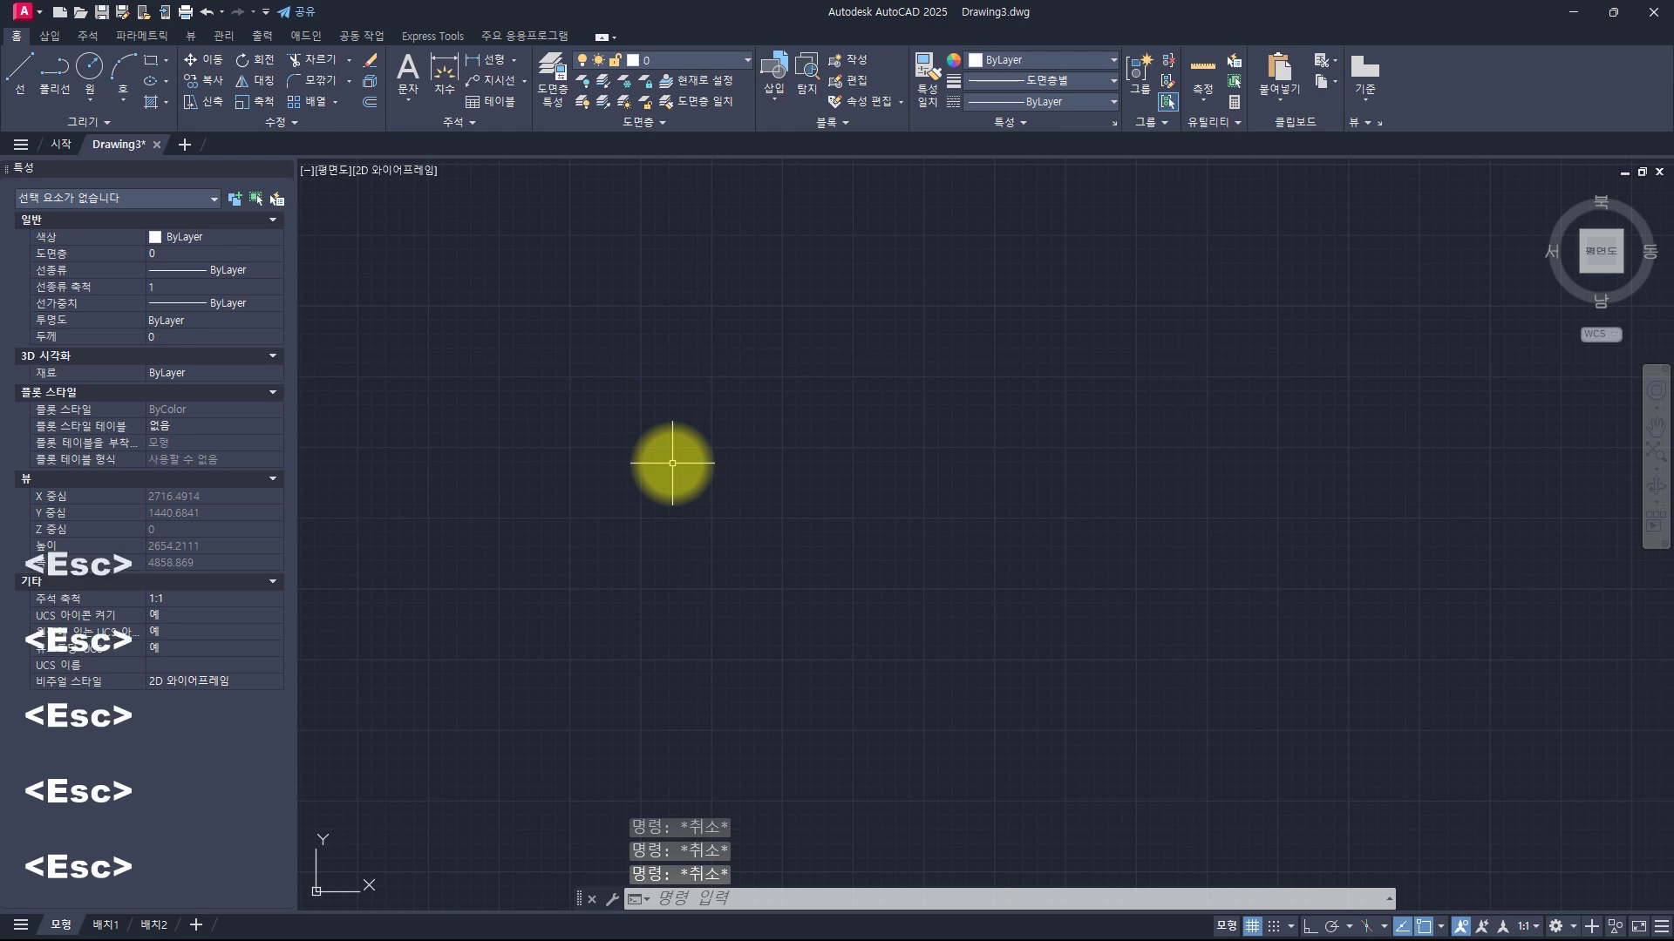
key(Escape)
key(Escape)
key(Escape)
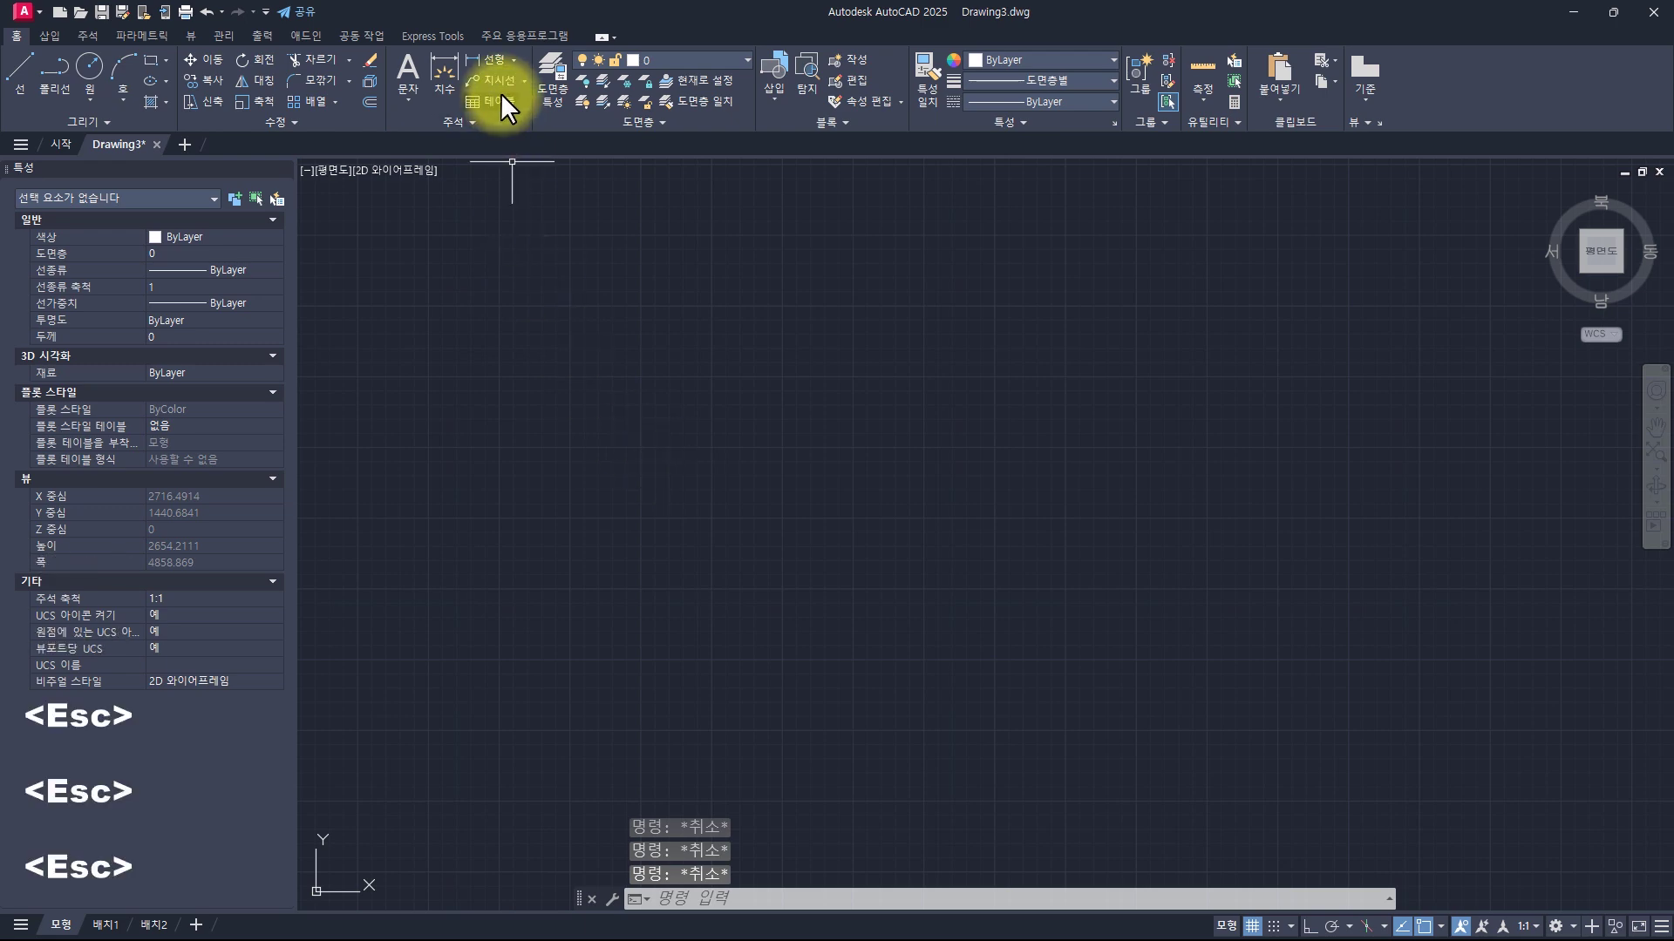
Place a horizontal linear dimension about 474 units wide between two free points, with its dimension line above them
click(495, 59)
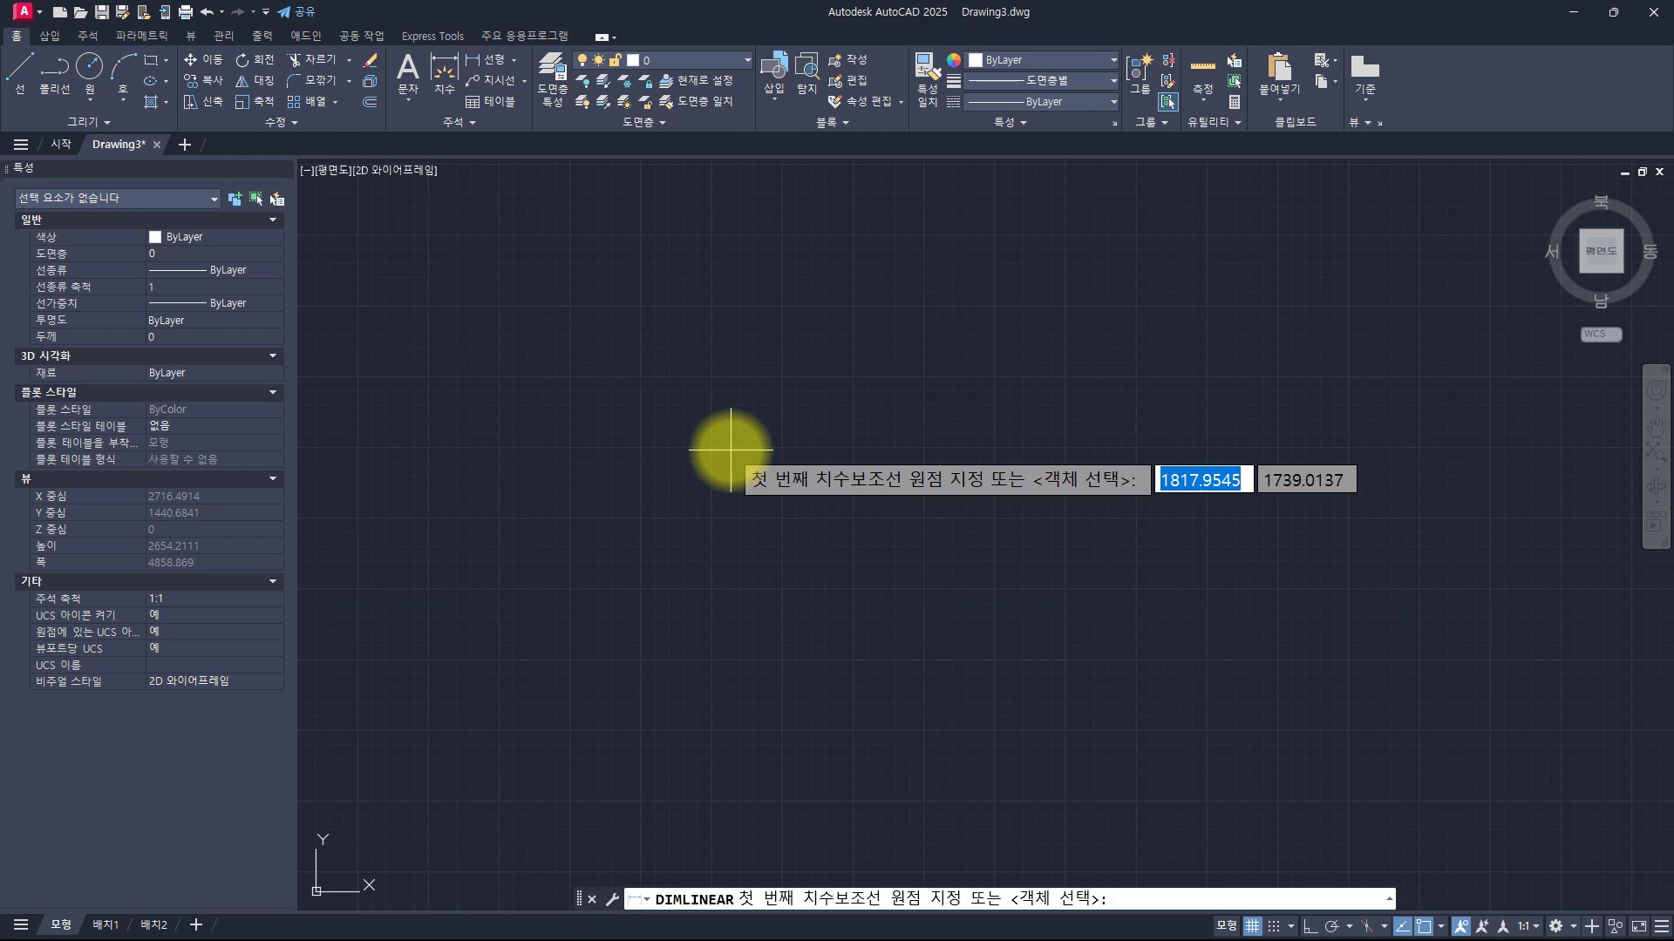
click(605, 517)
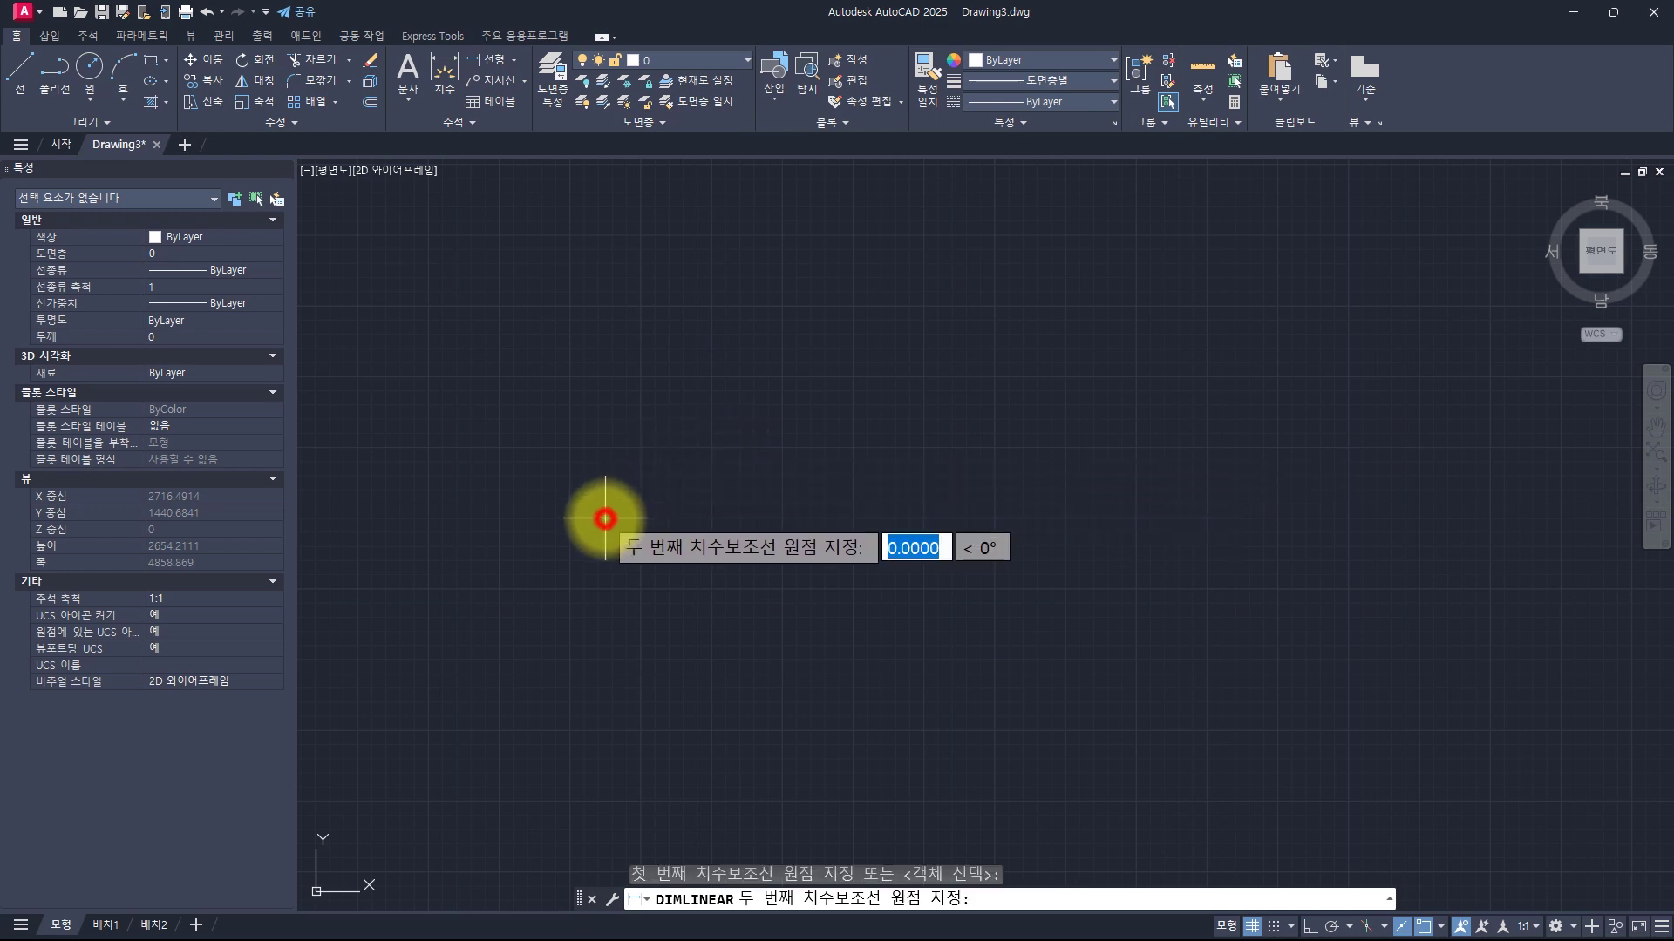
click(737, 490)
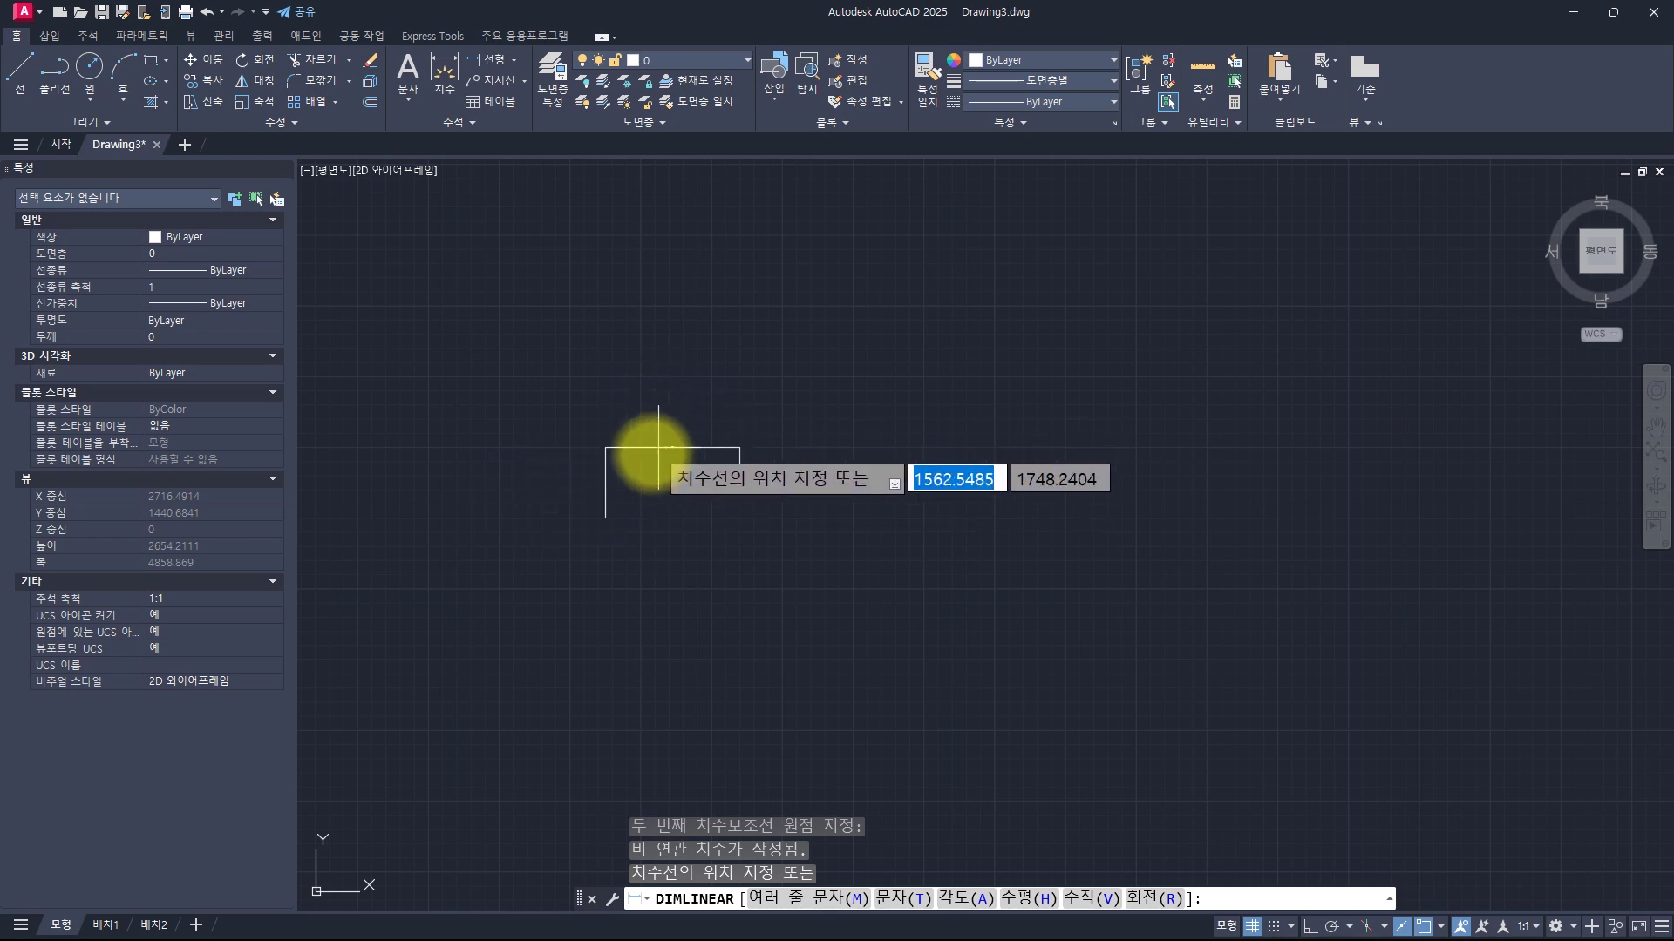
scroll(643, 474, up, 5)
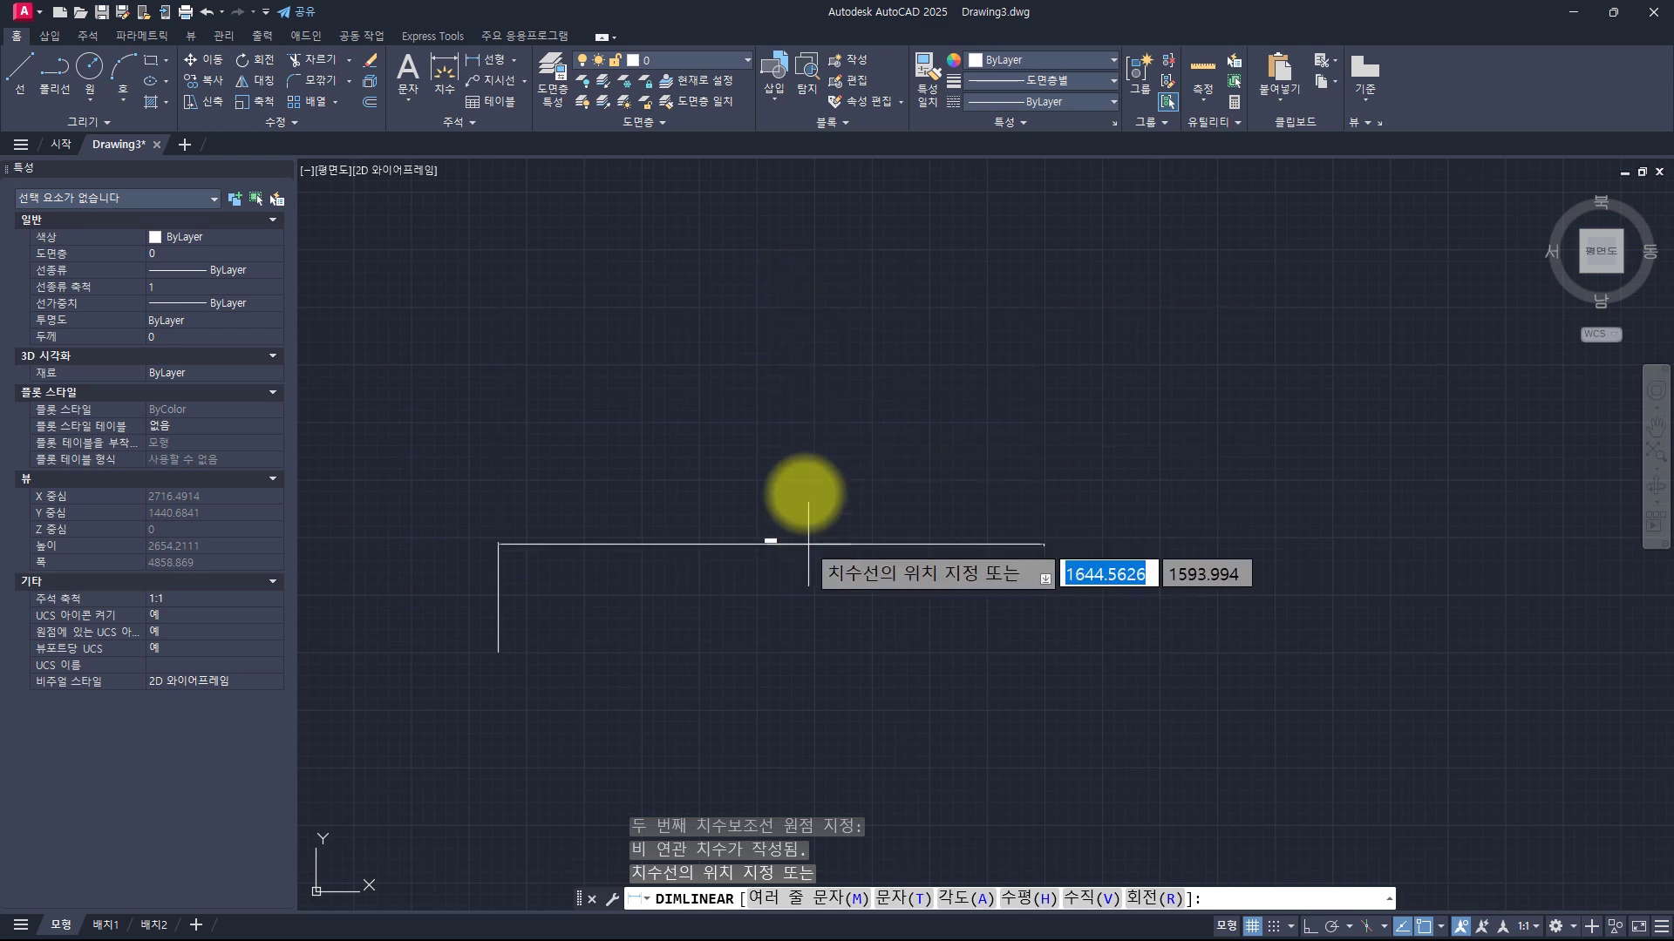
click(834, 312)
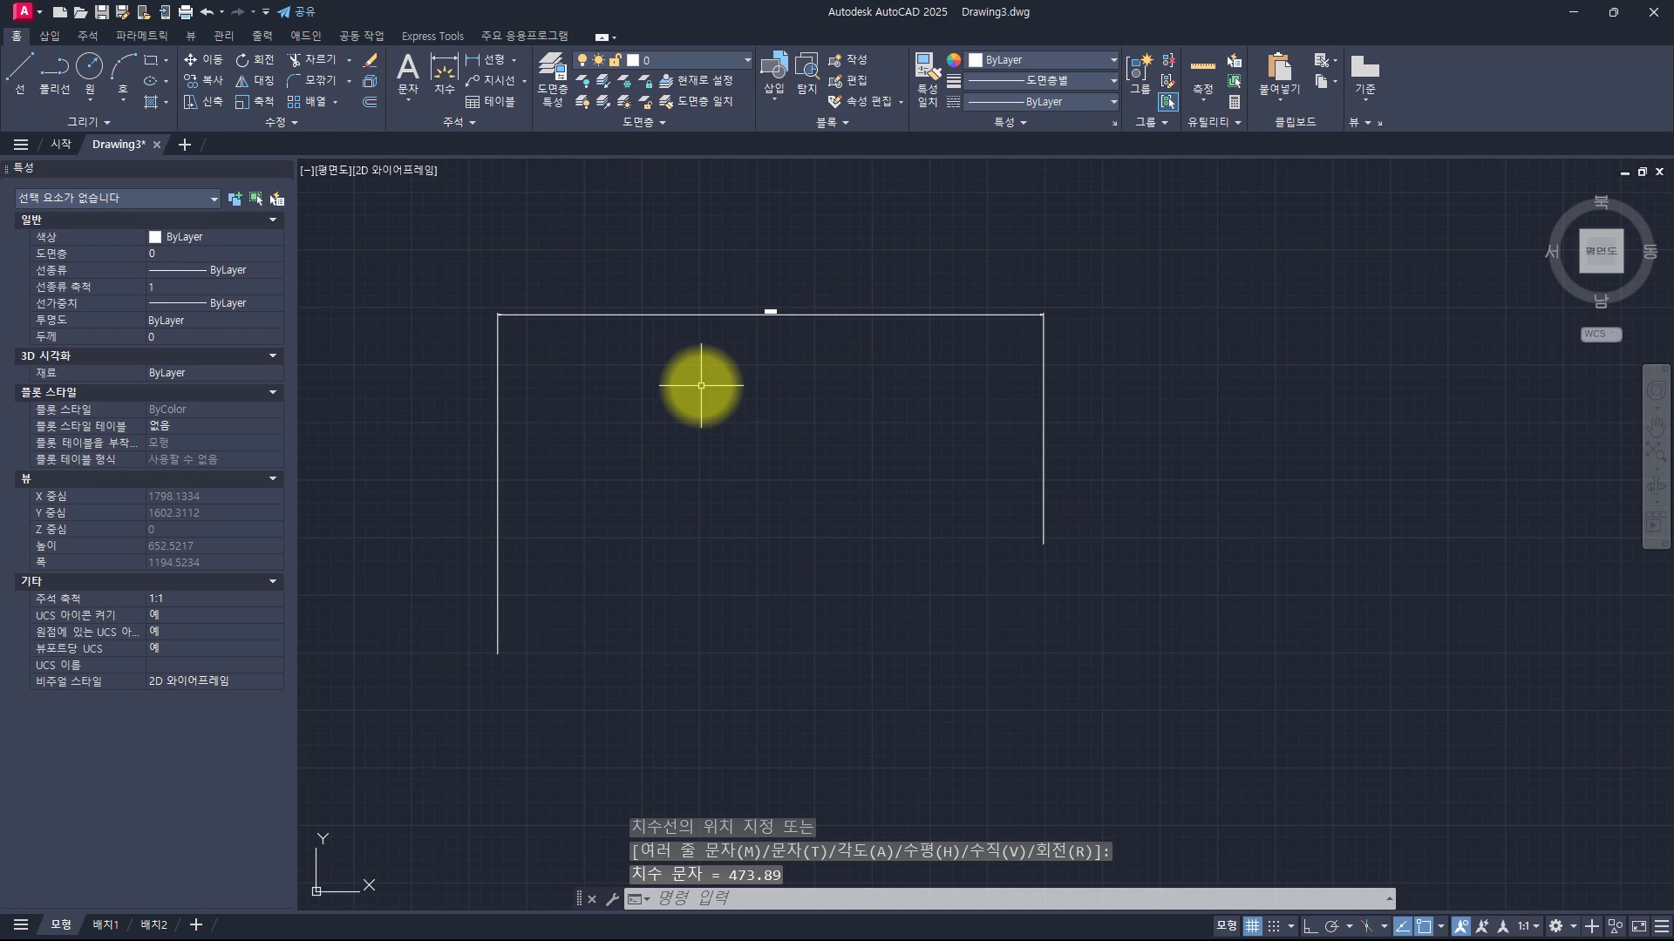
Erase the small linear dimension from the drawing
click(830, 364)
click(688, 257)
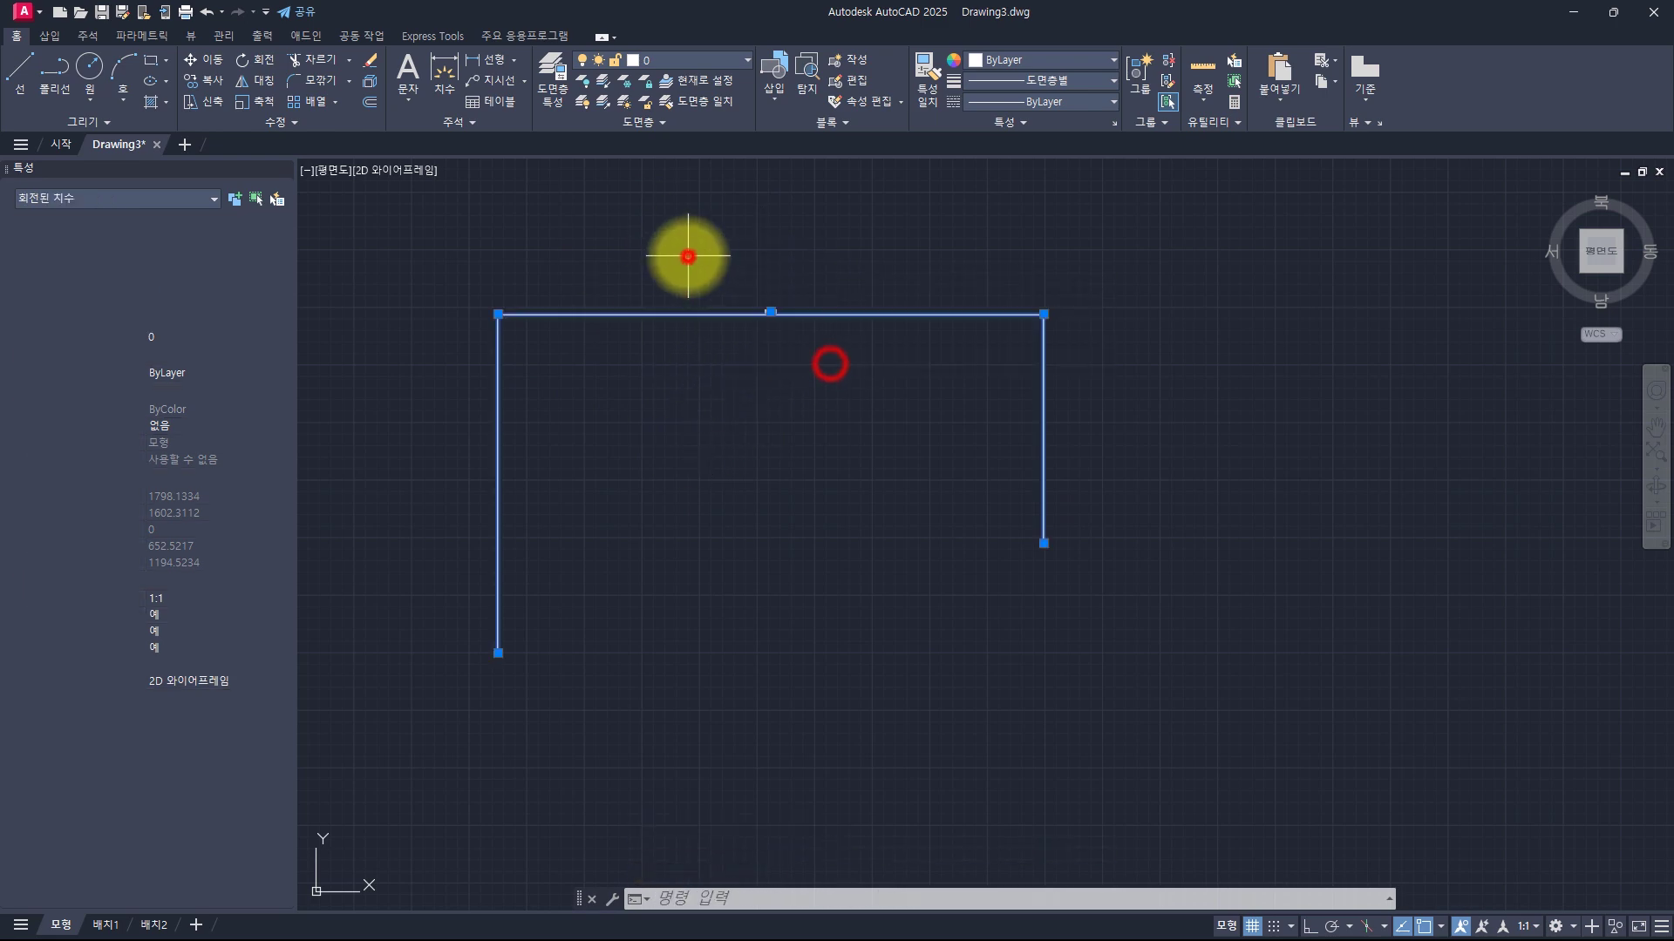
text(e)
key(space)
Place a horizontal linear dimension about 15344 units wide between two free points, with its dimension line above them
scroll(699, 375, down, 15)
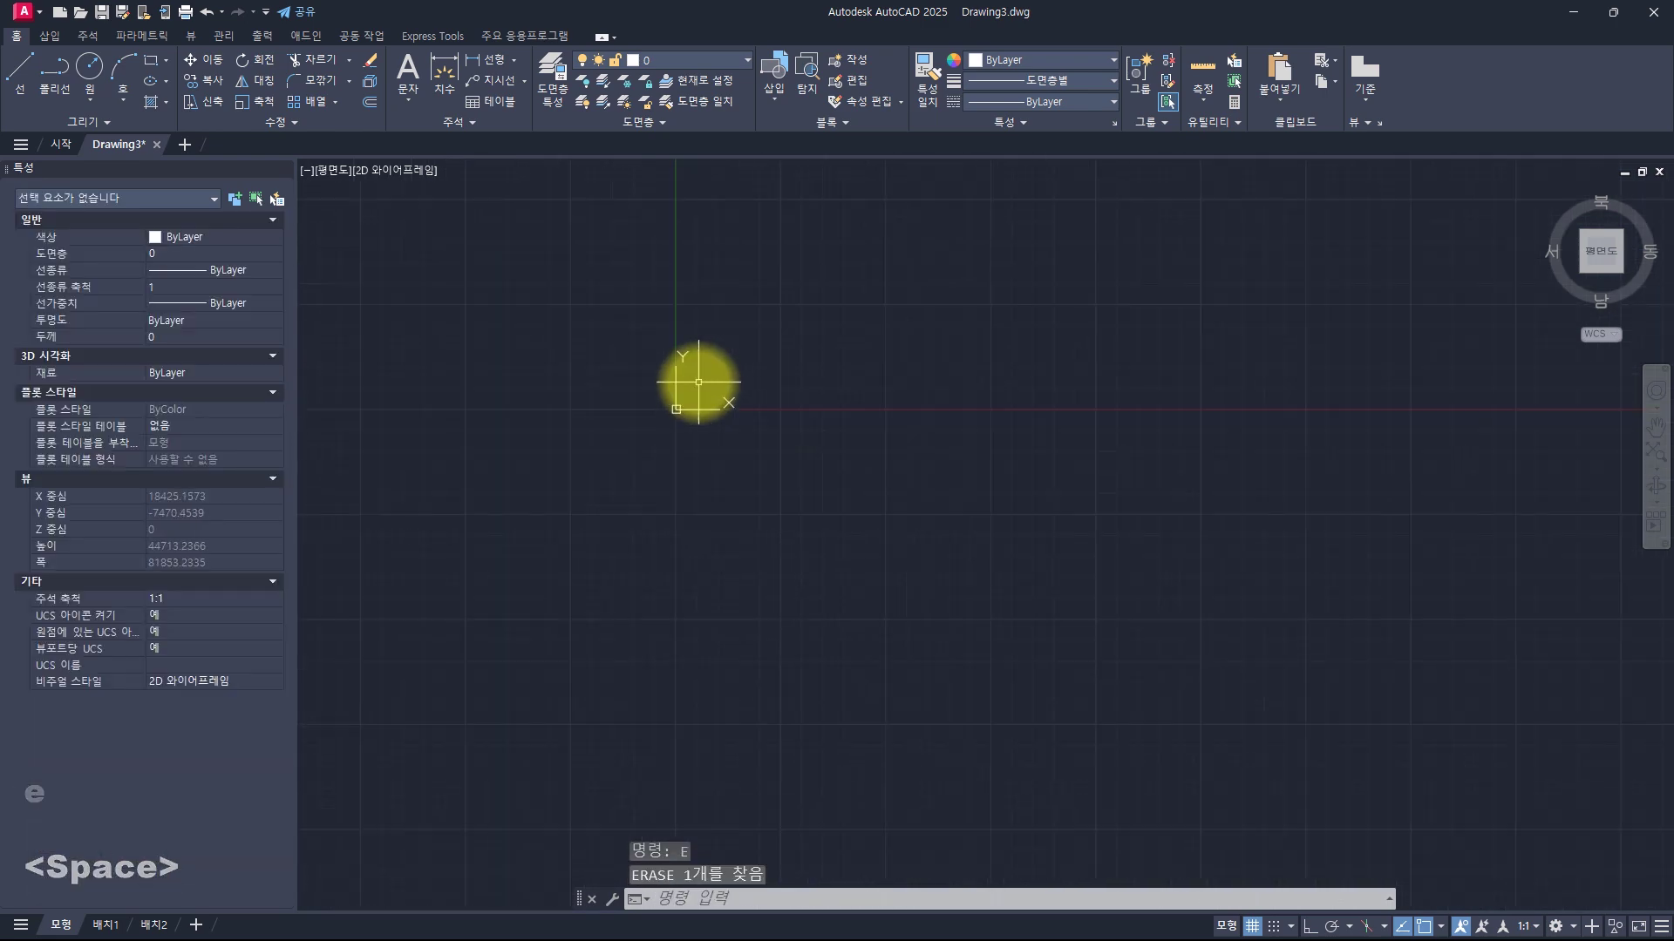
key(Escape)
key(Escape)
key(Escape)
click(480, 61)
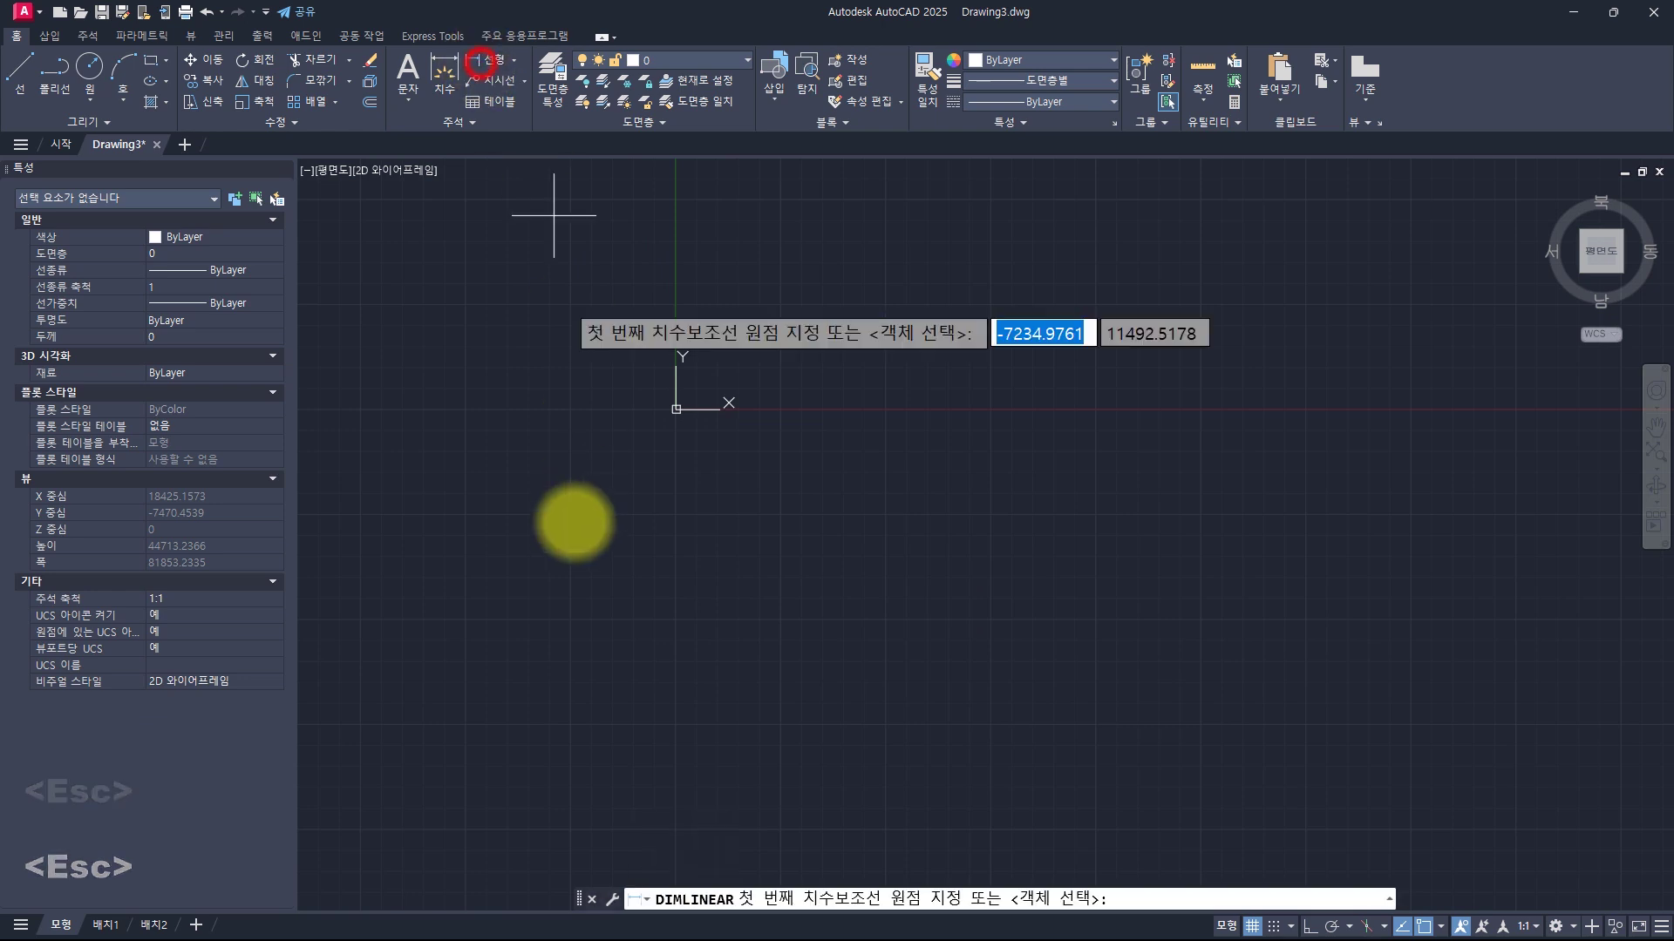
click(561, 568)
click(819, 567)
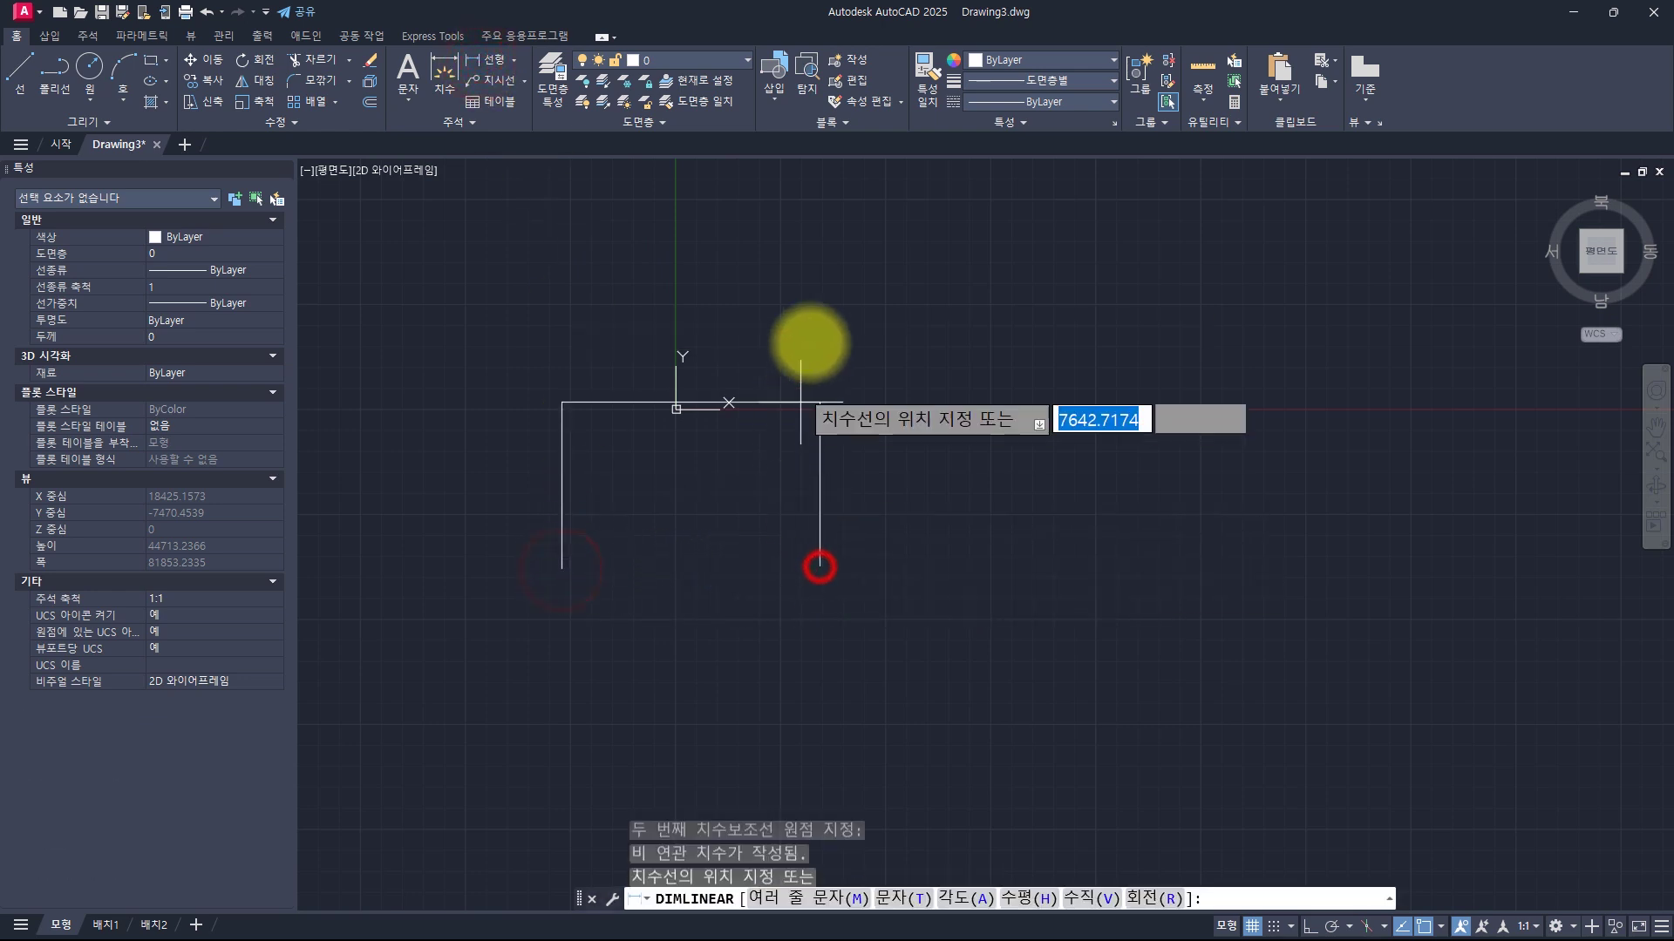
click(814, 334)
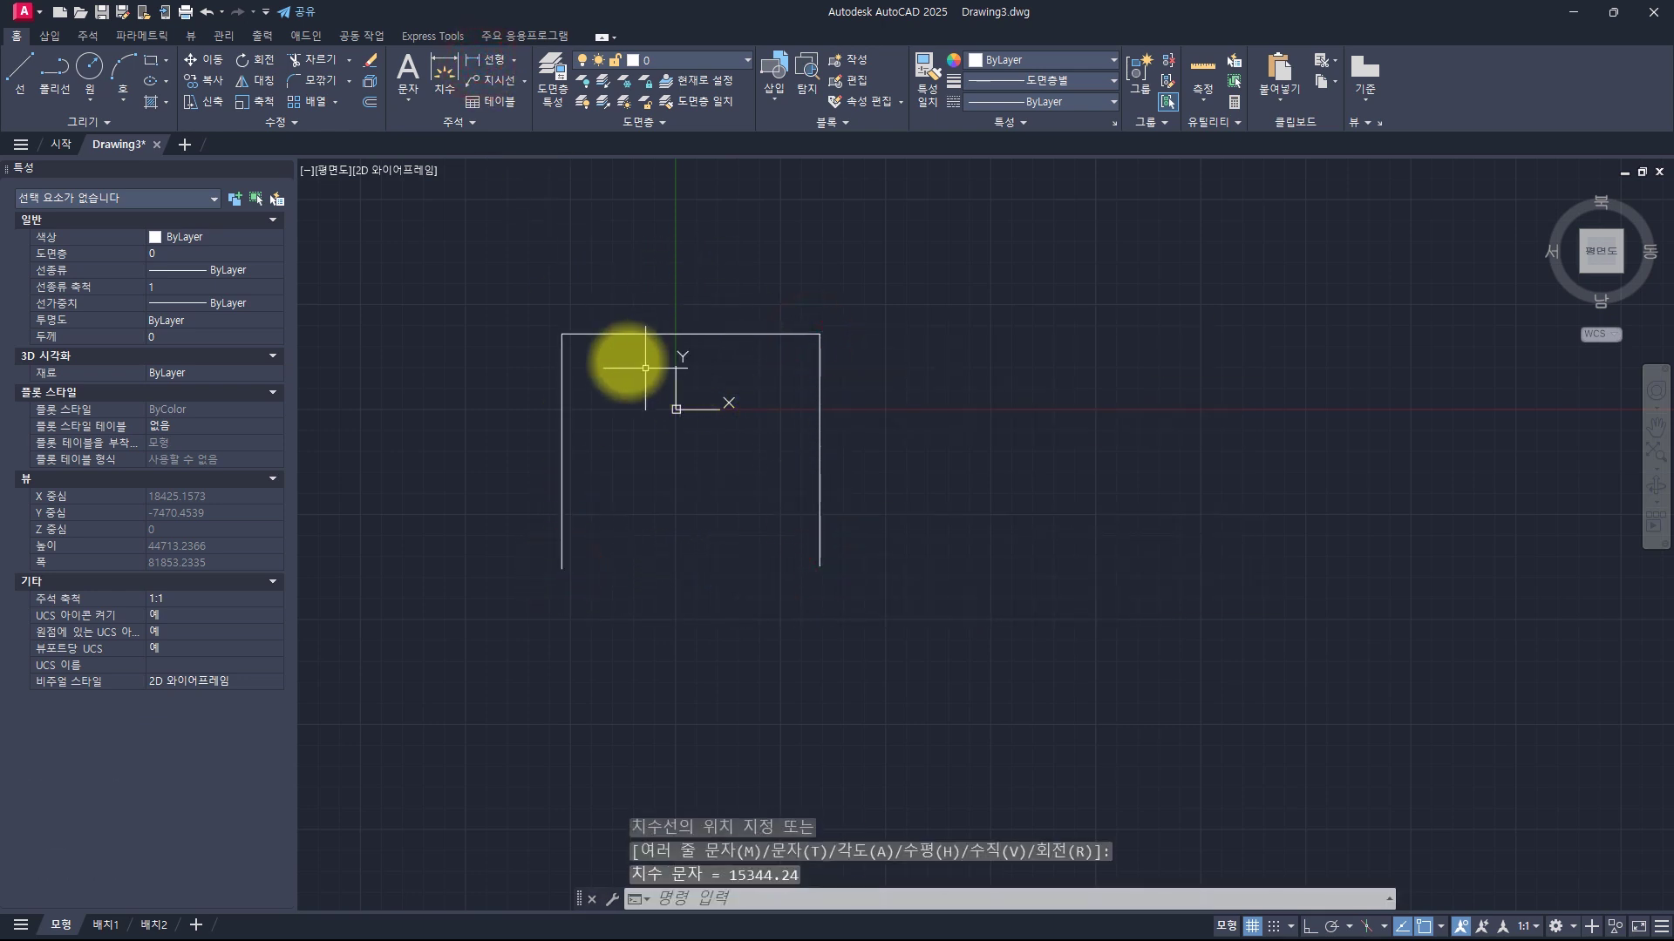
Examine the large dimension's arrowhead and text up close to judge their size against the dimension line
scroll(626, 352, up, 2)
key(Escape)
key(Escape)
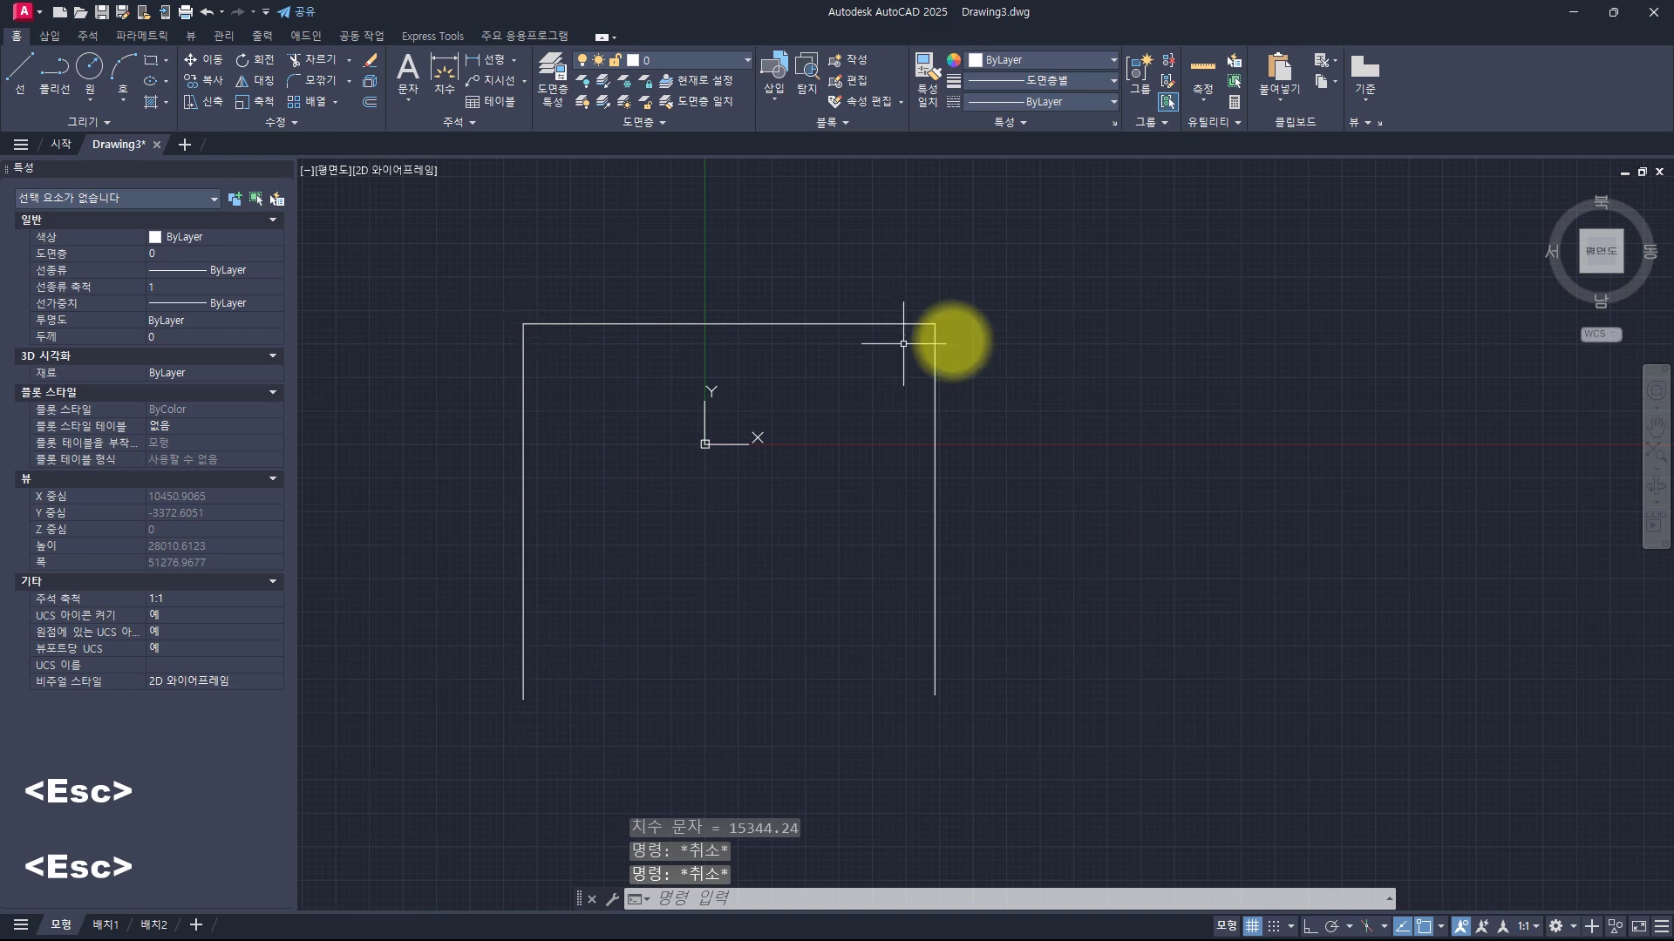
key(Escape)
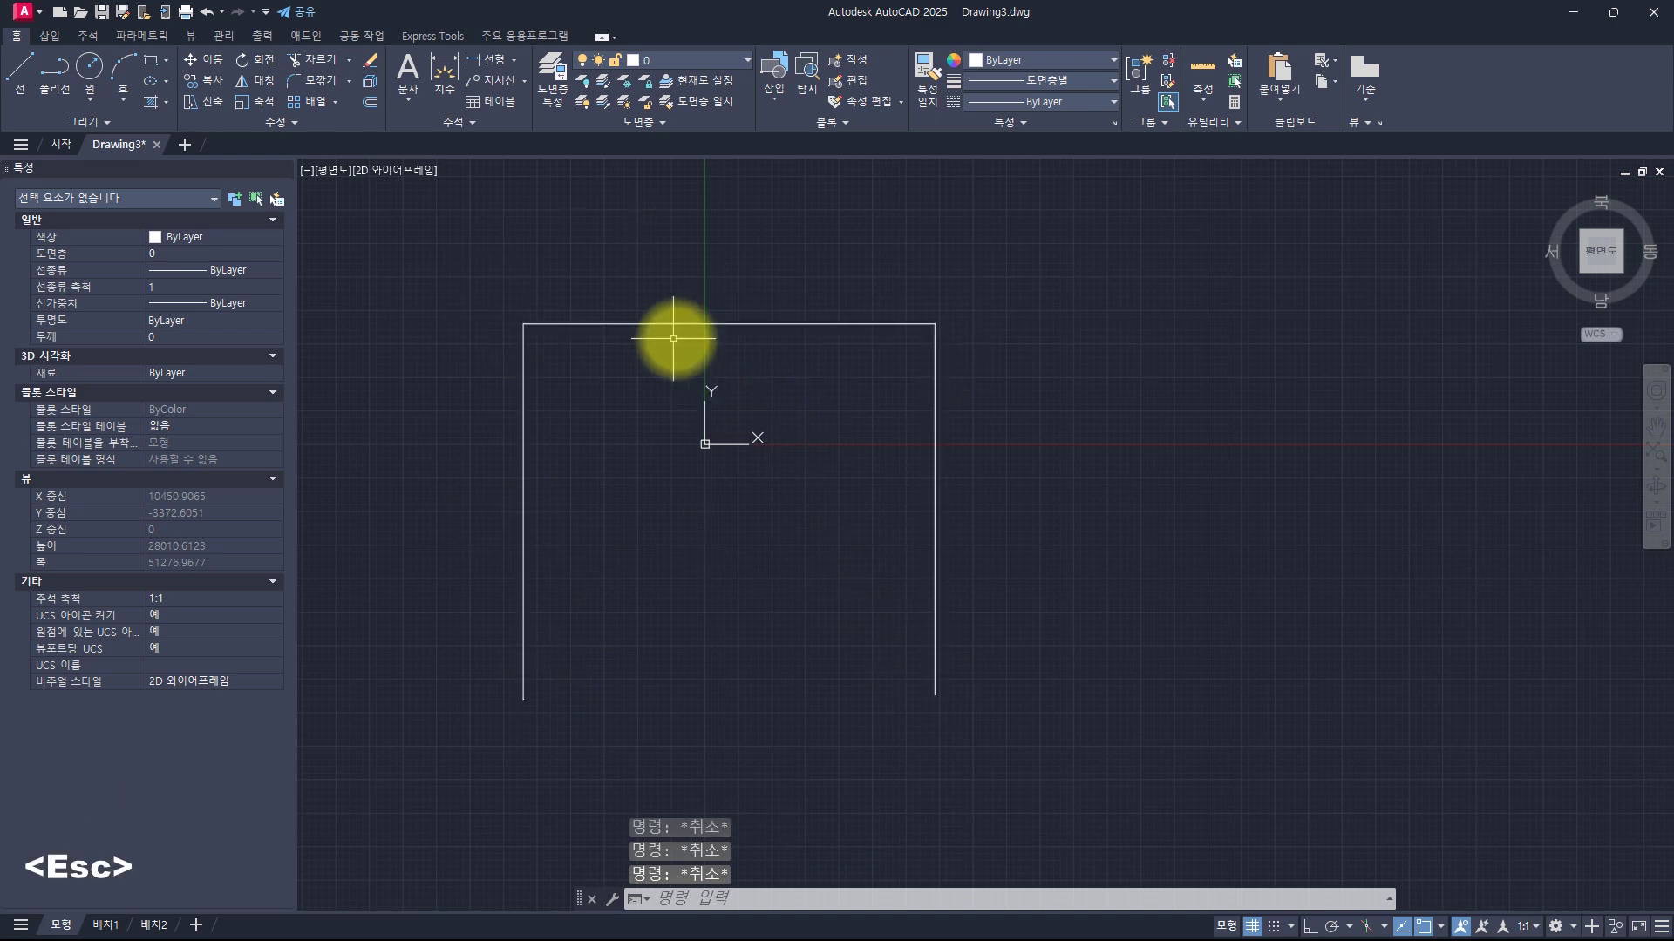
scroll(617, 340, up, 20)
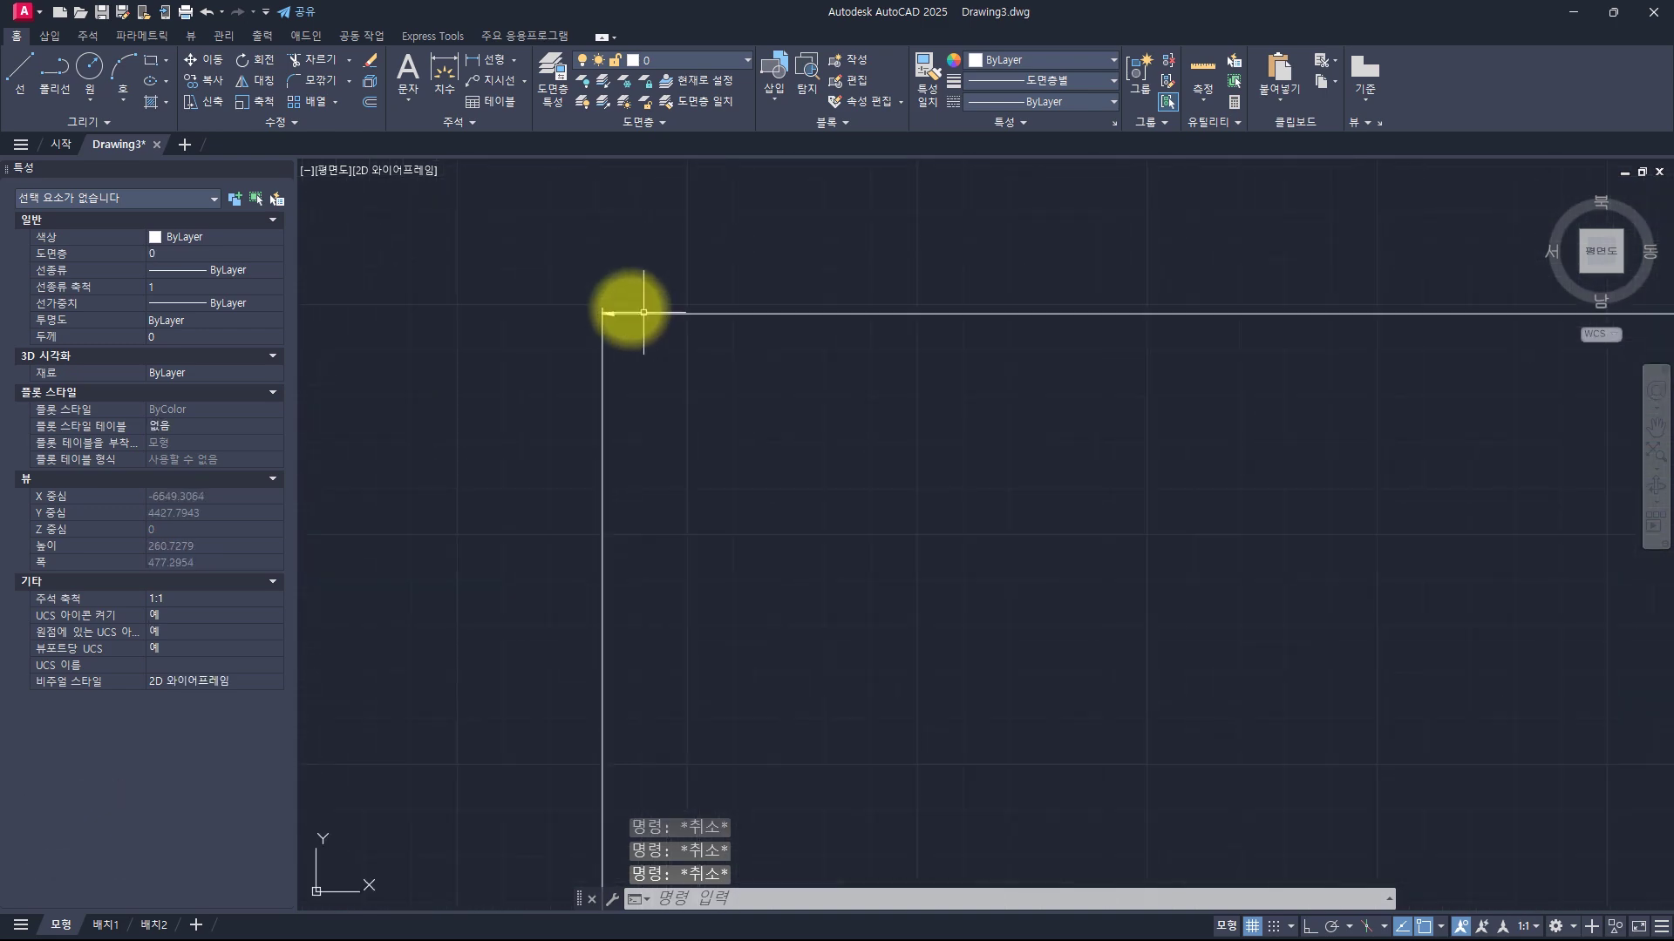
scroll(643, 312, down, 10)
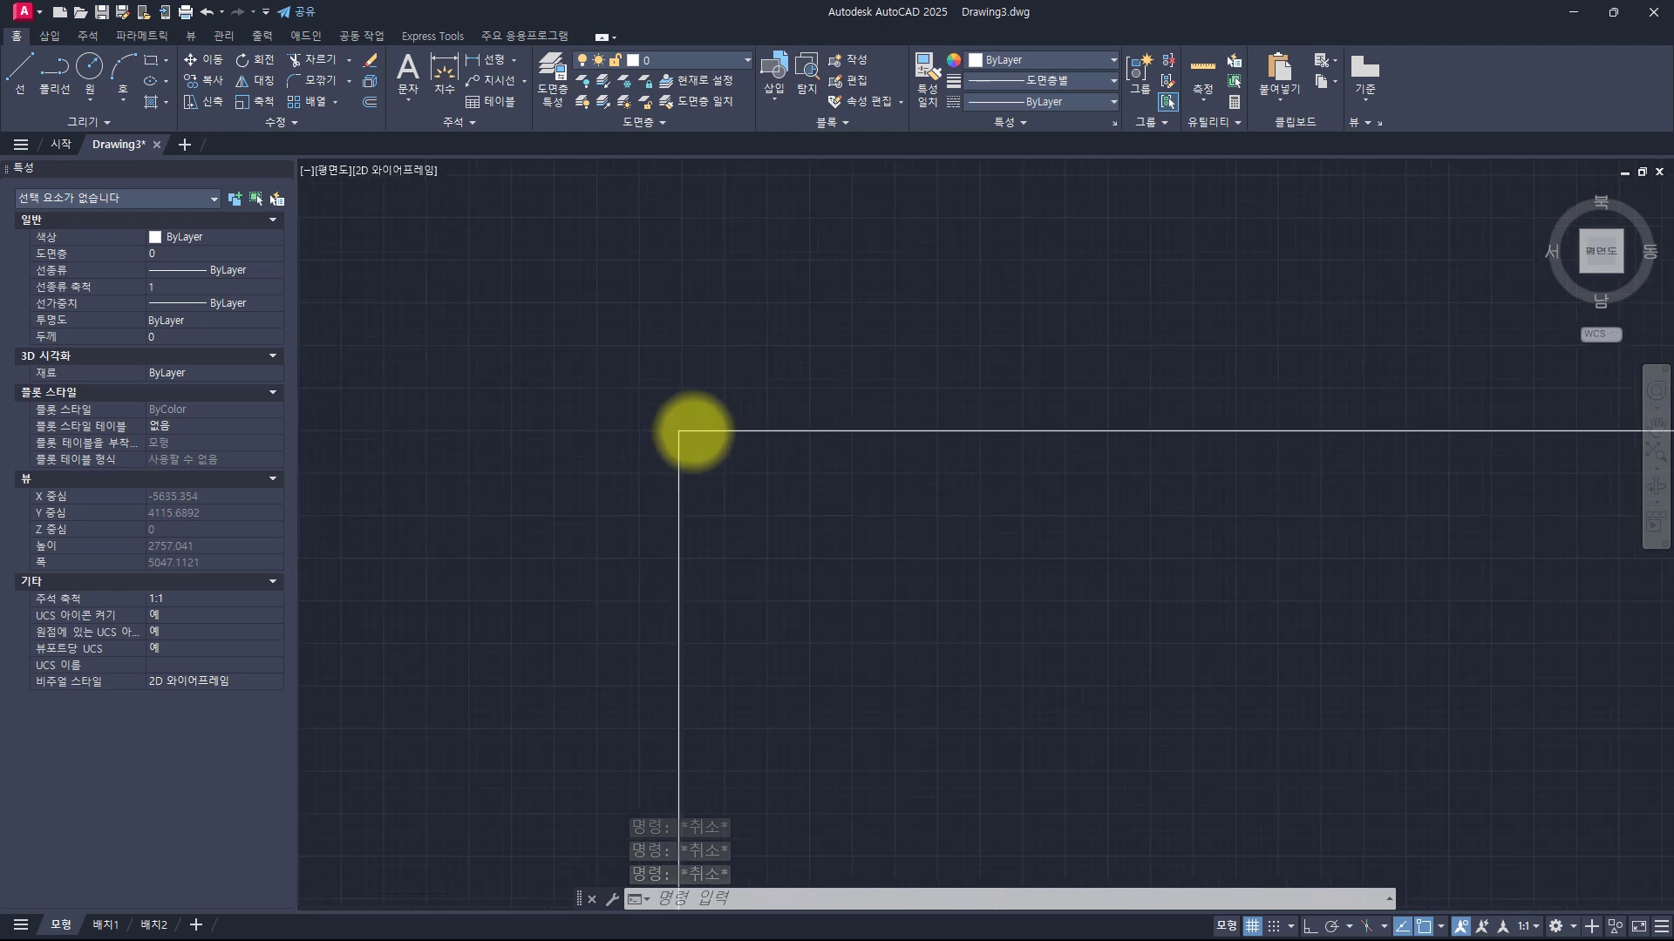
scroll(860, 422, down, 5)
scroll(852, 448, up, 6)
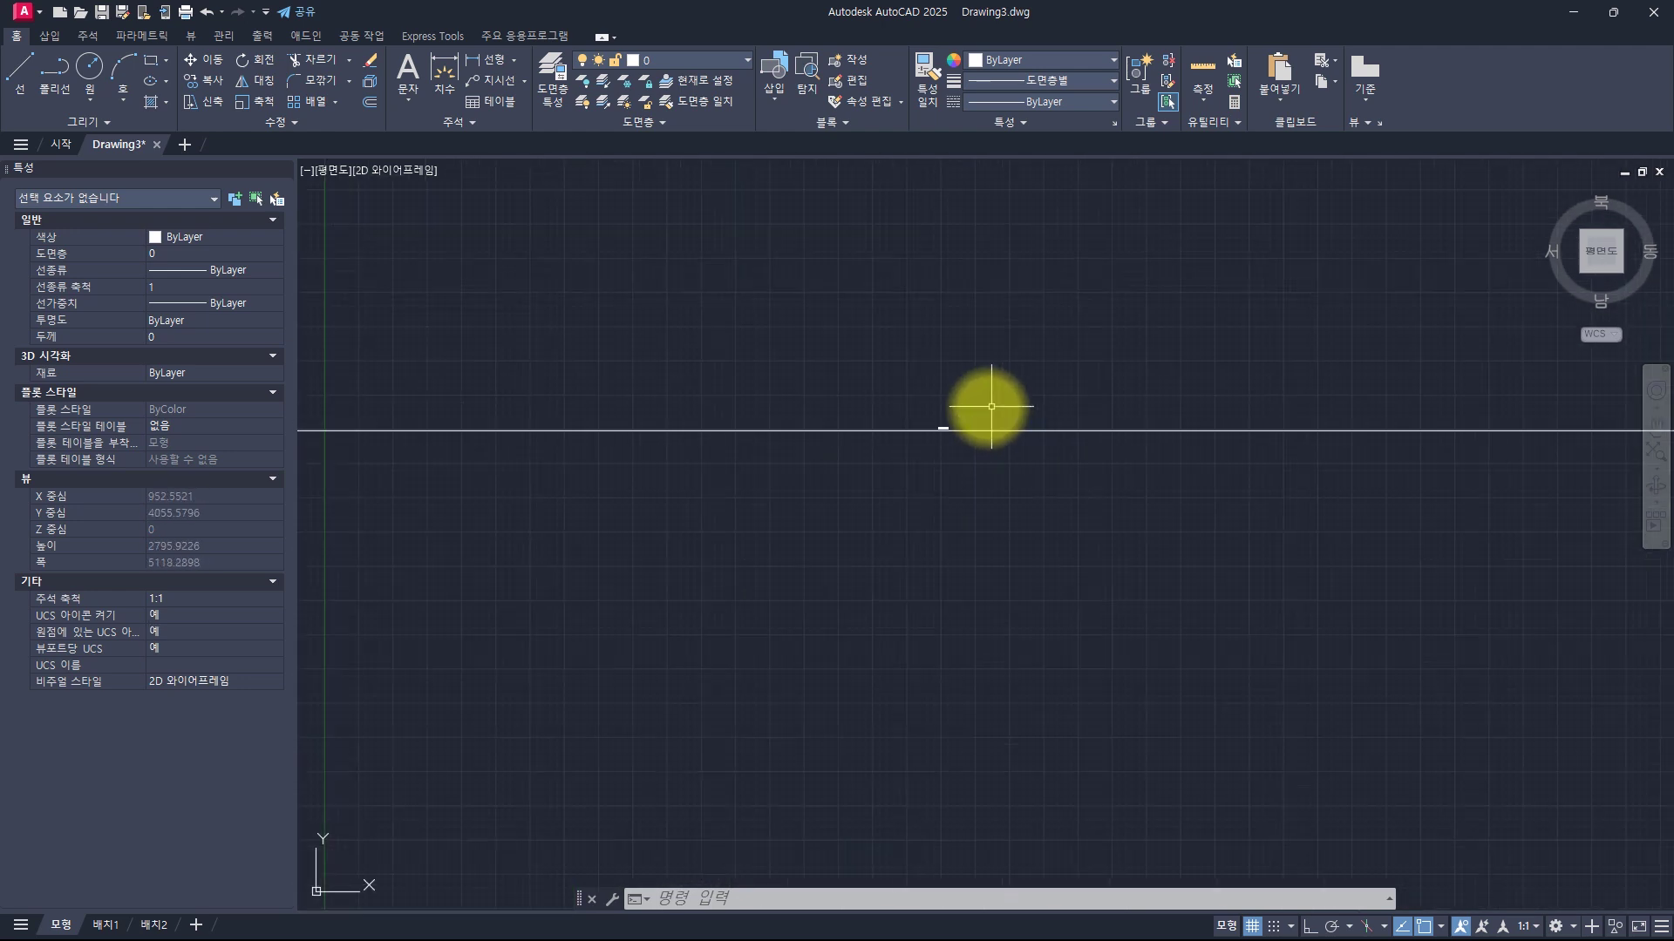
scroll(976, 414, up, 20)
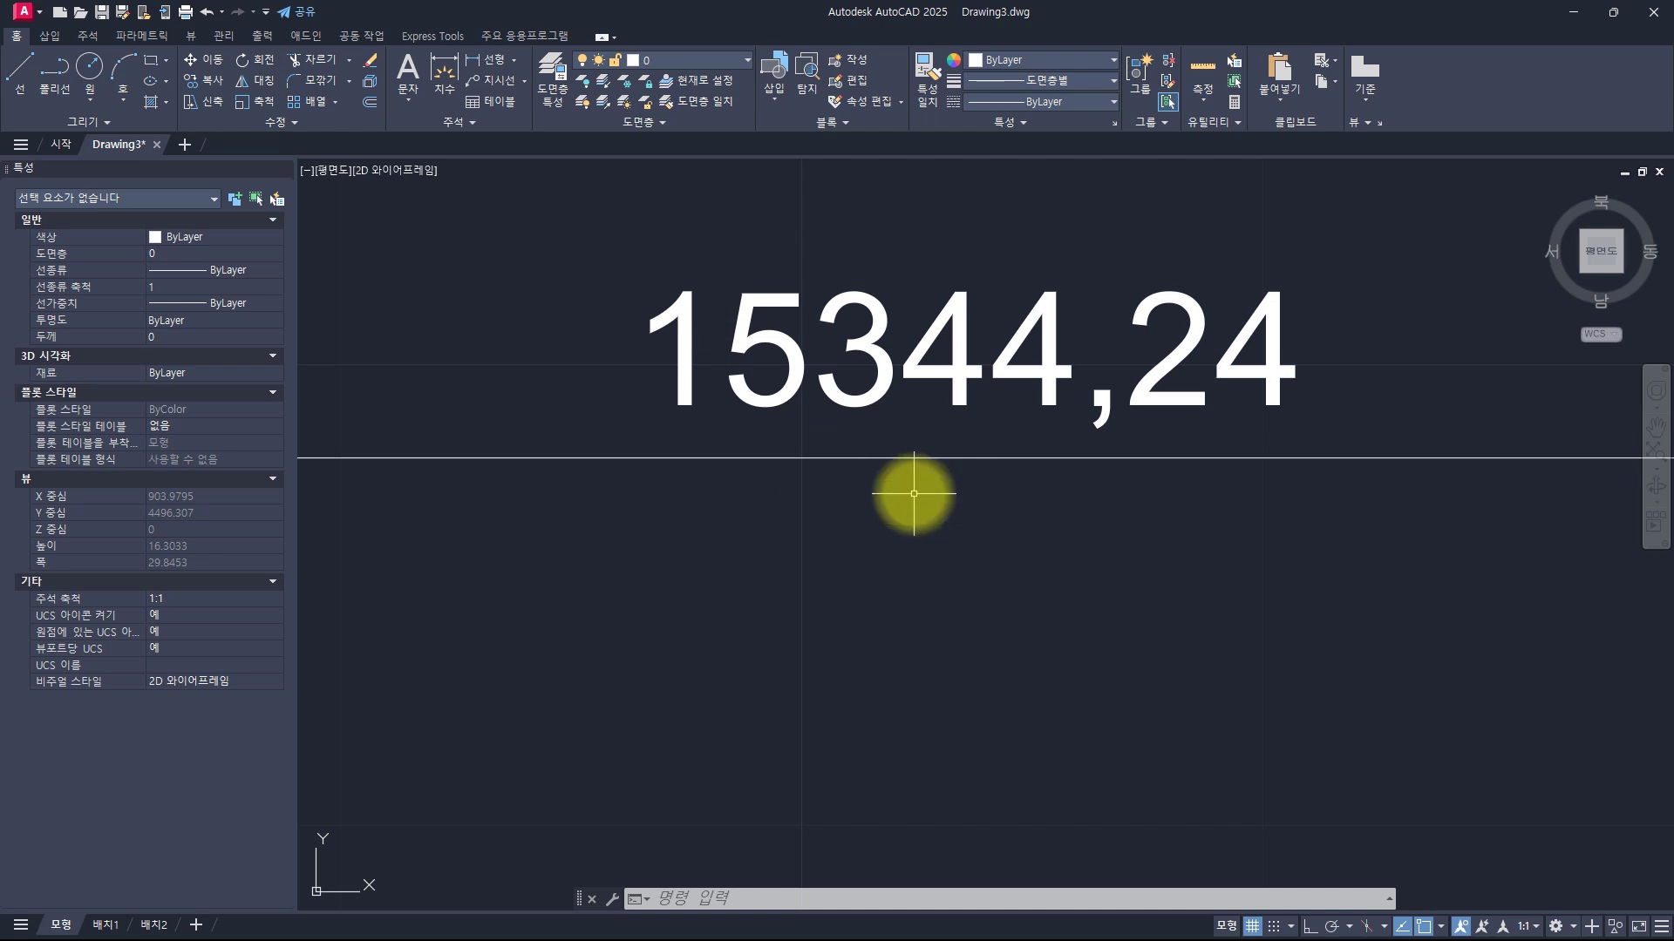
Select the large dimension, inspect its text height property, and clear the selection
click(874, 564)
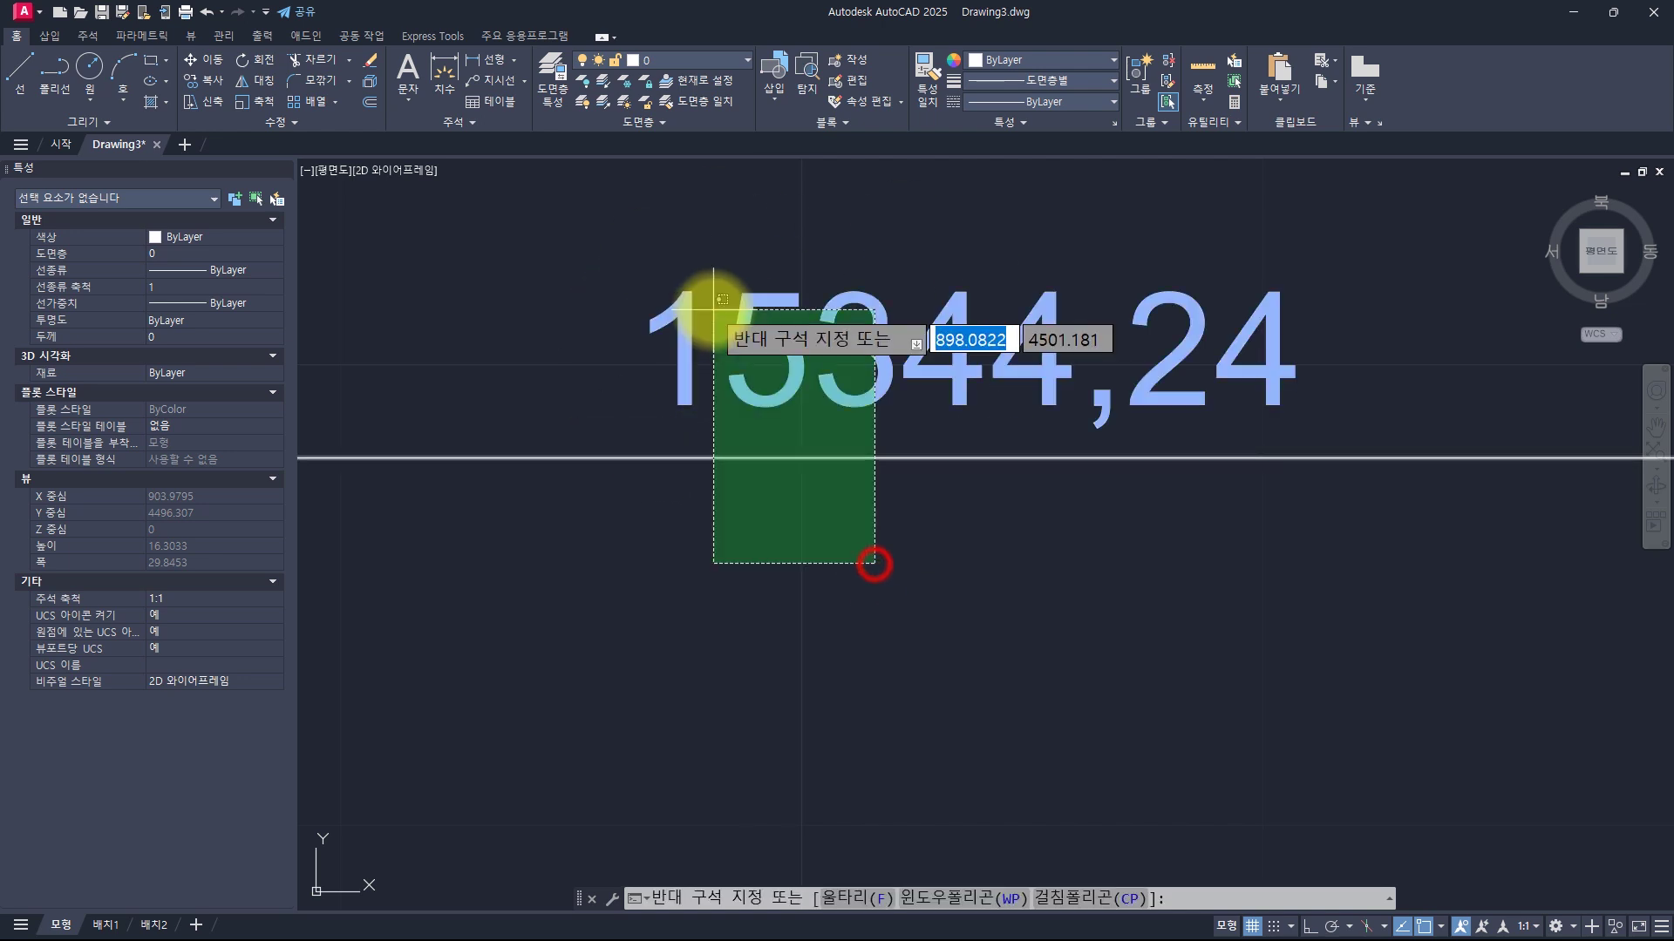
click(712, 299)
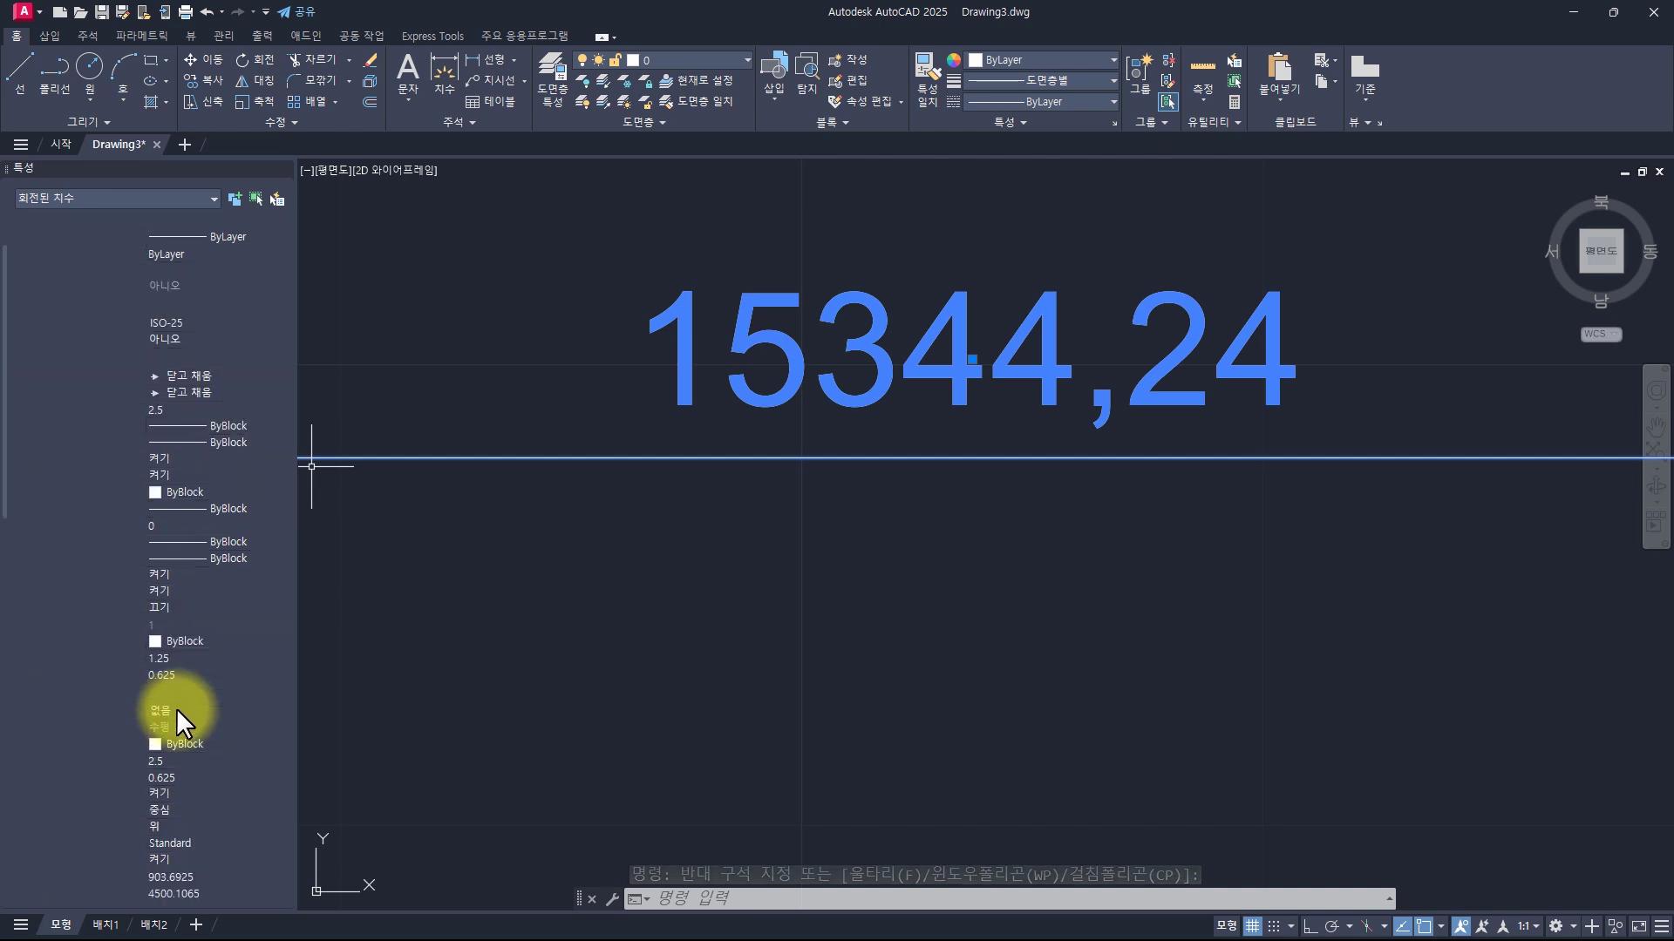
click(202, 761)
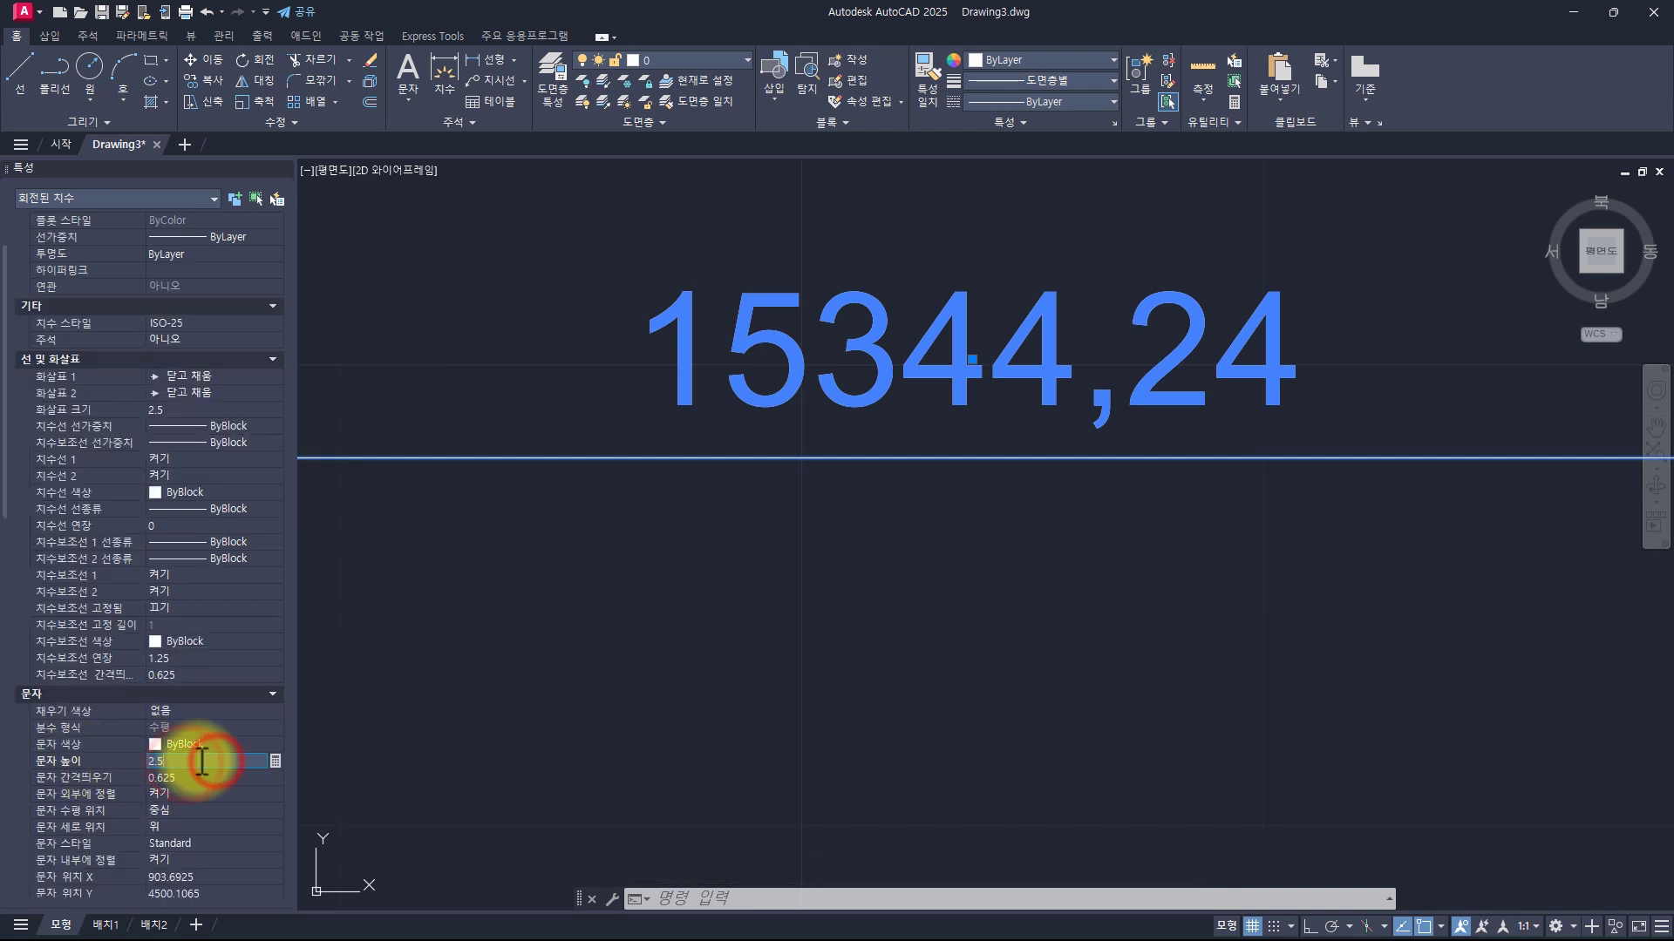
key(Escape)
click(827, 614)
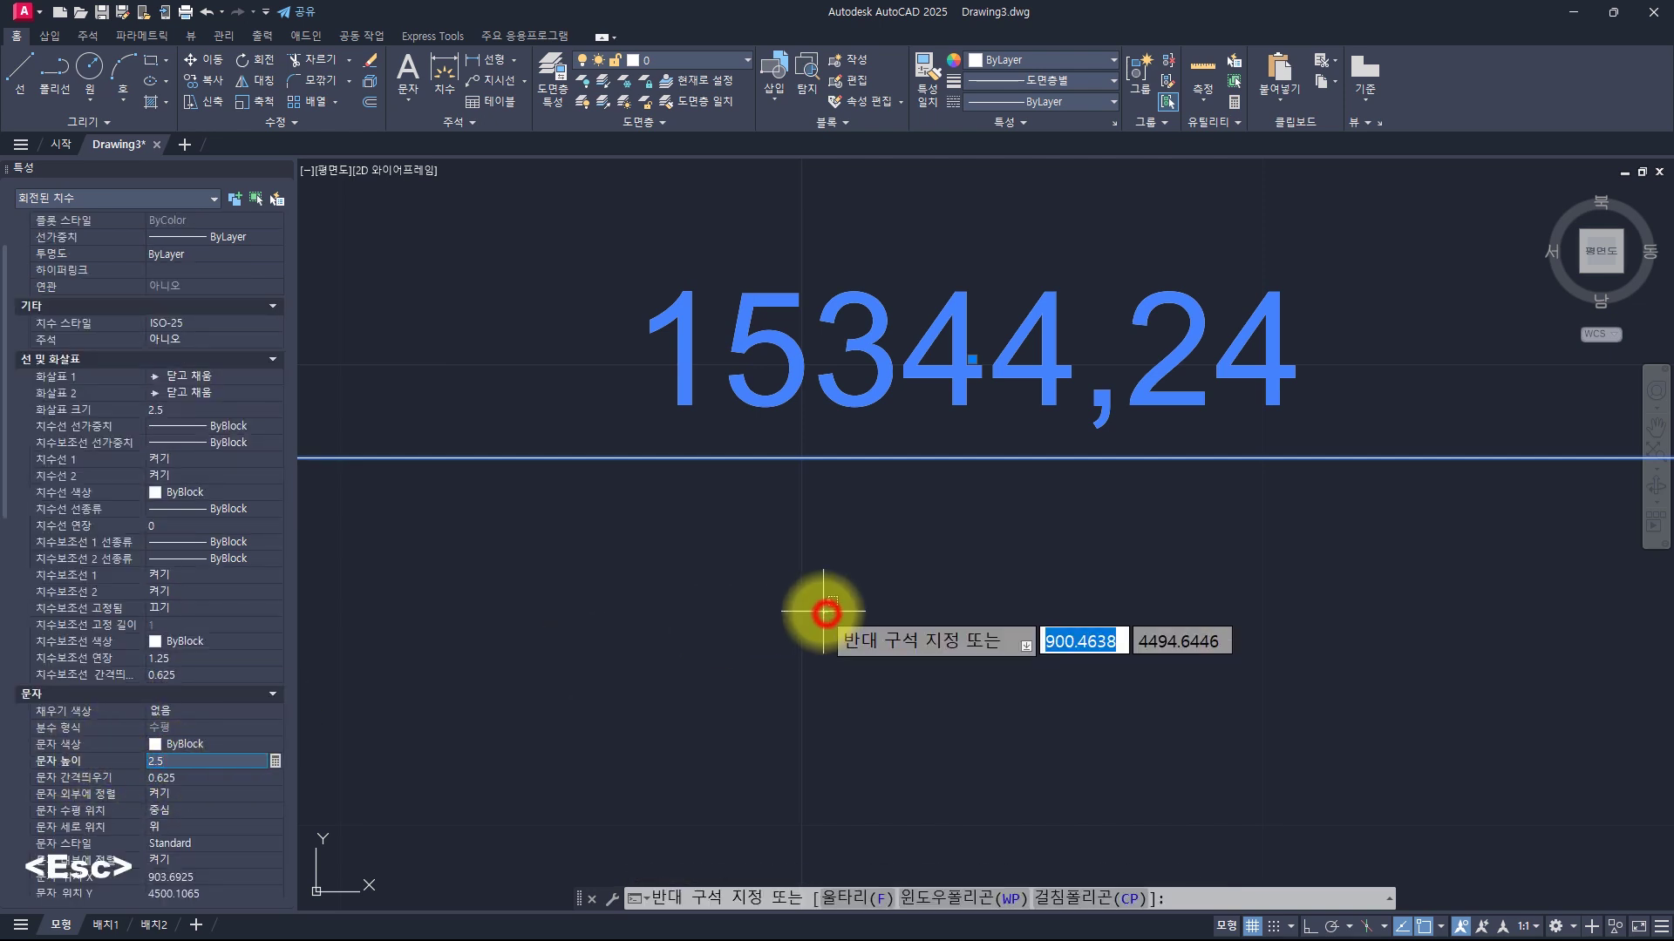
key(Escape)
key(Escape)
Erase the large linear dimension, leaving the drawing empty
scroll(984, 600, down, 3)
click(985, 610)
click(818, 377)
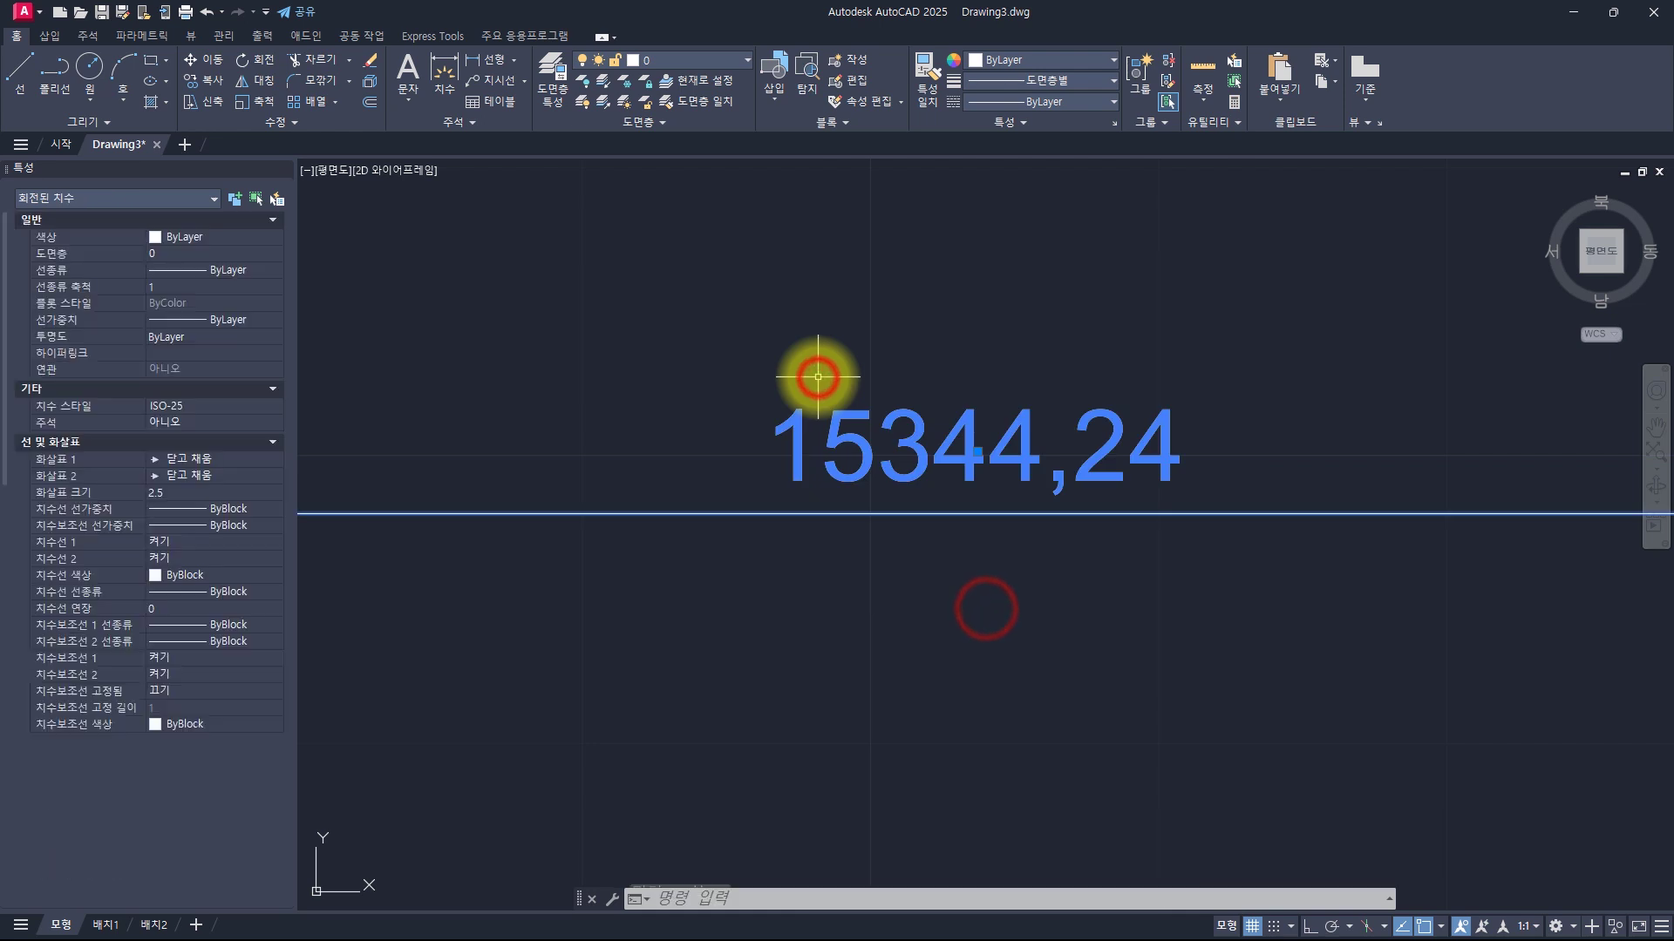
text(e)
key(space)
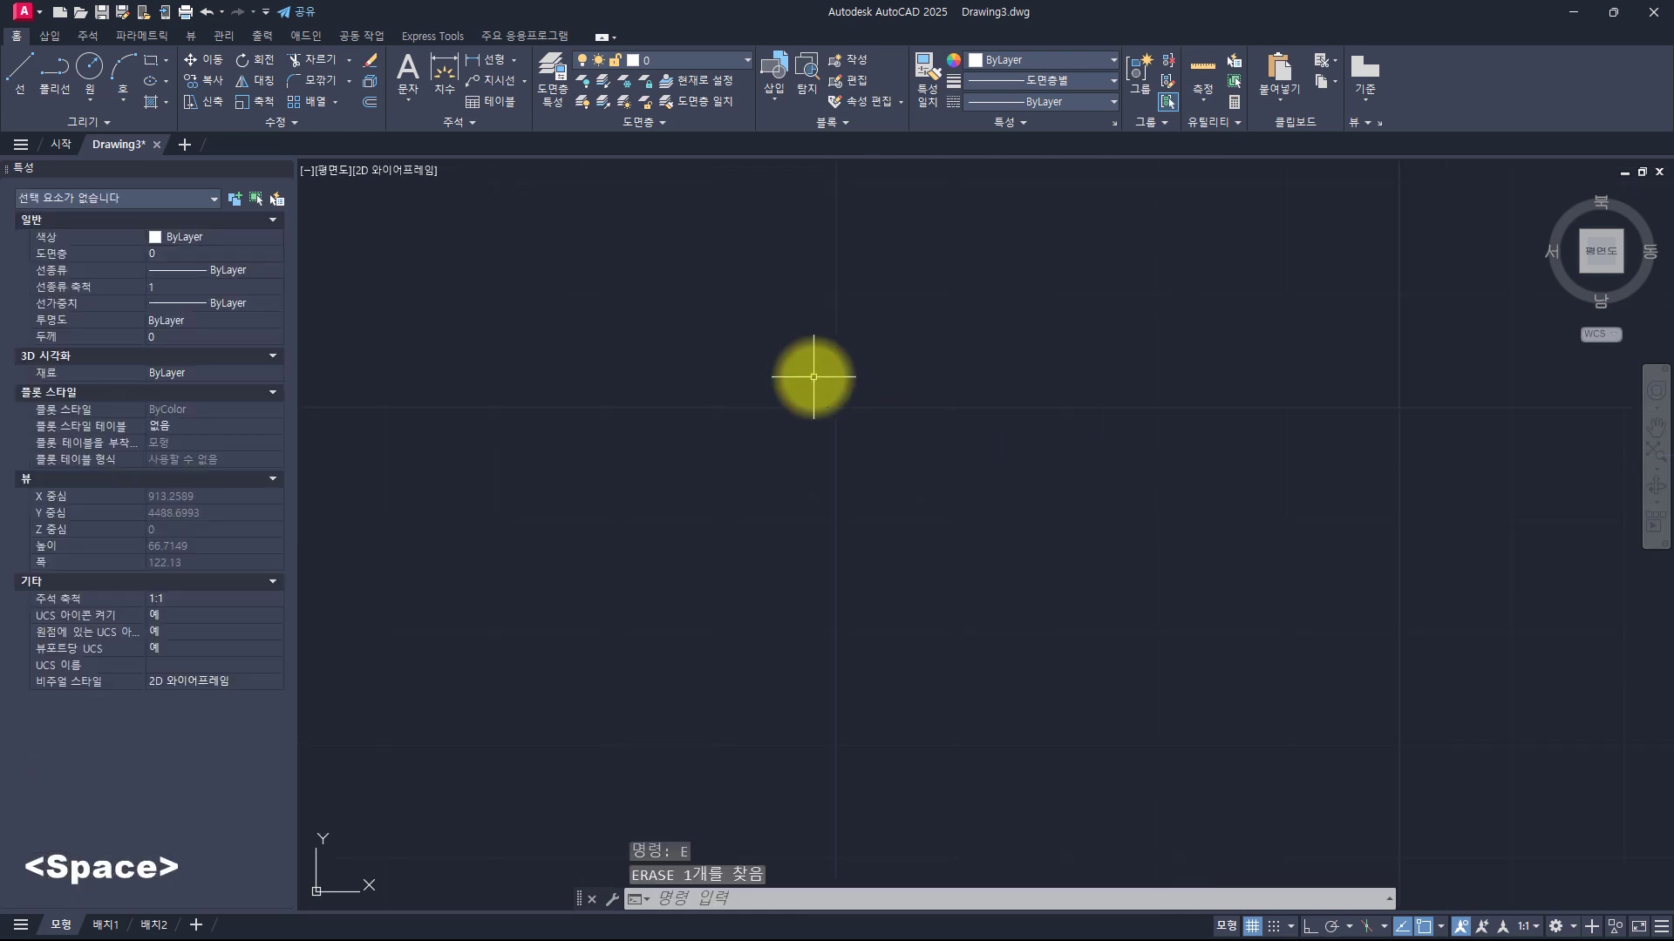
Place a horizontal linear dimension about 20.19 units wide between two free points, with its dimension line above them
click(496, 57)
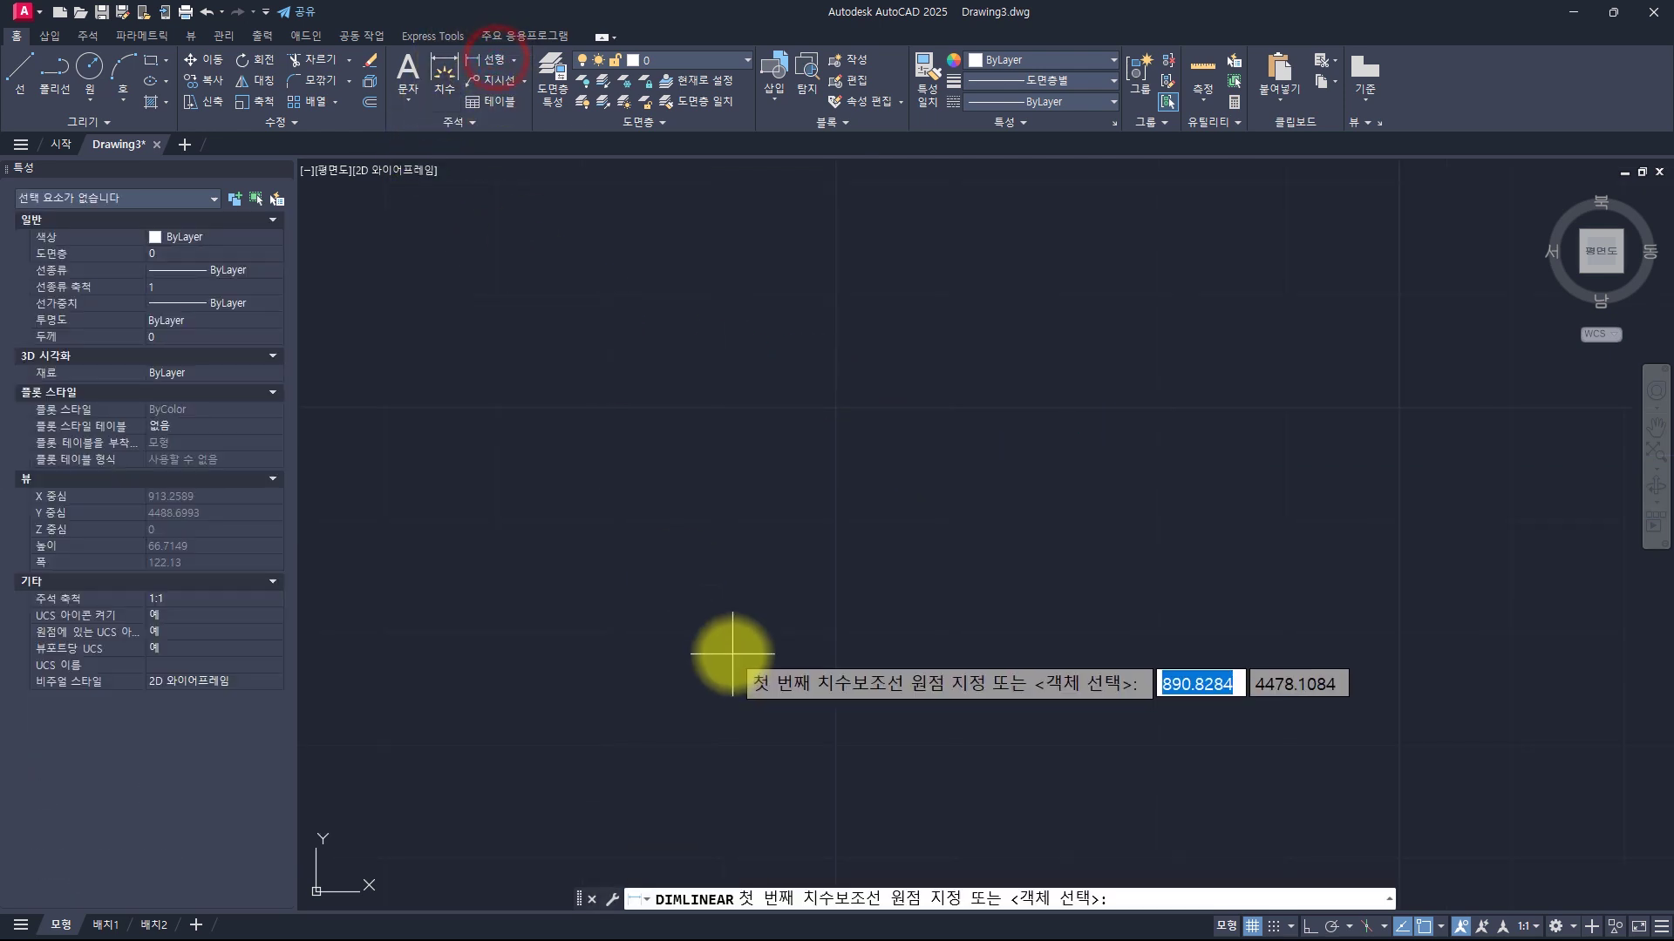
click(732, 653)
click(959, 601)
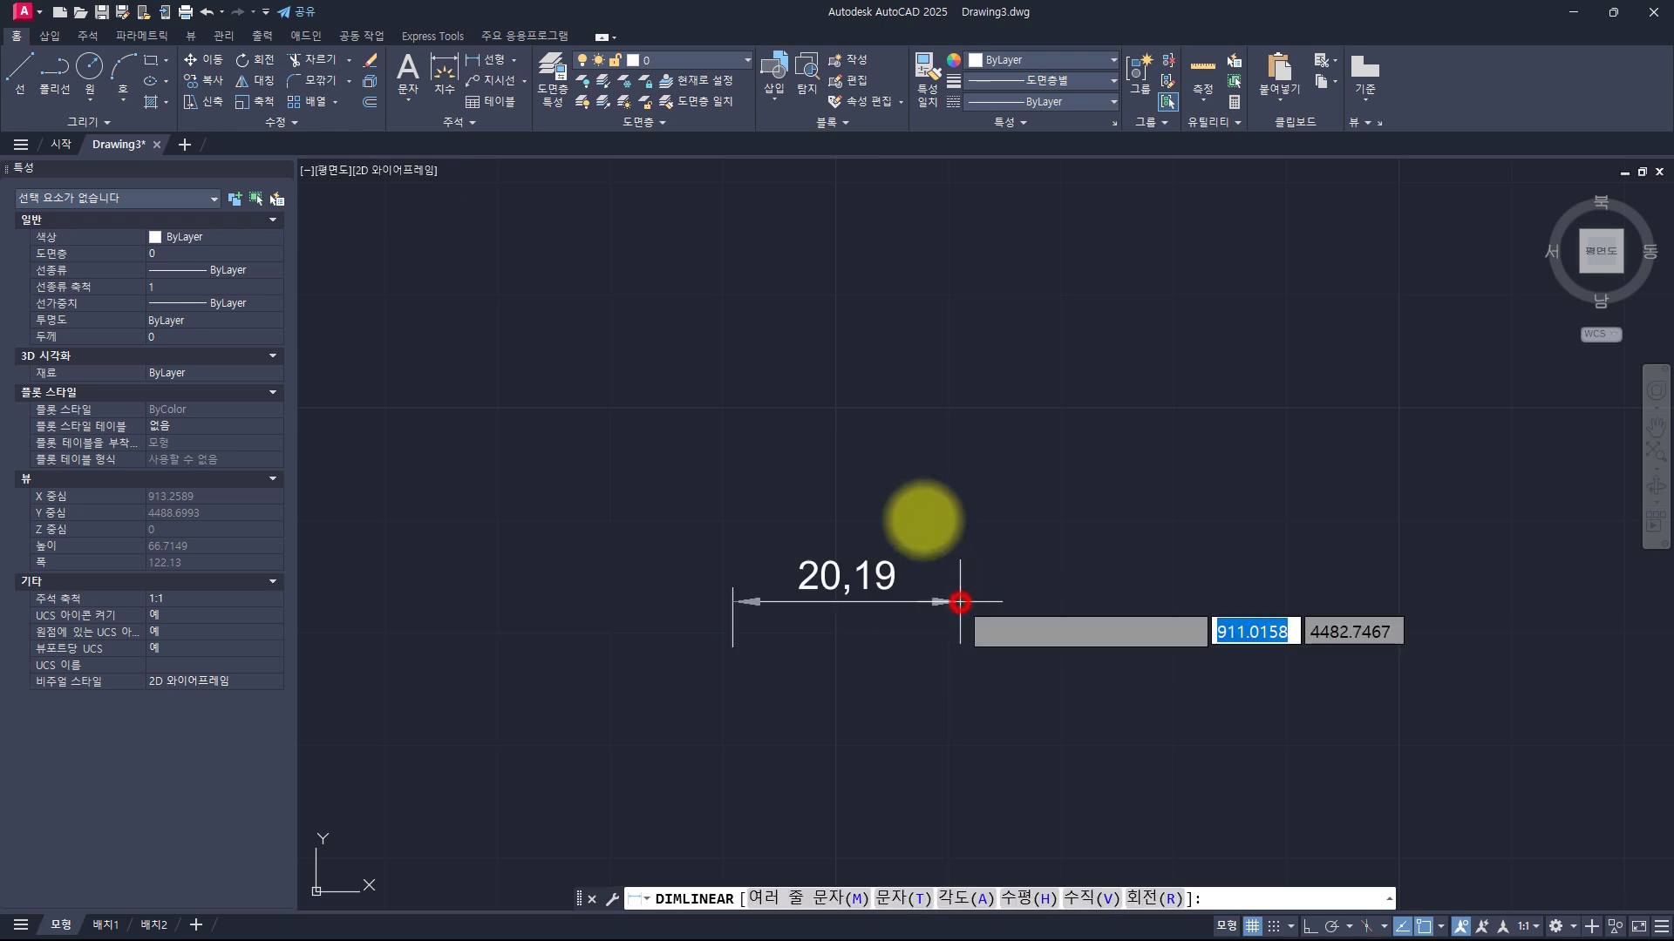
click(897, 395)
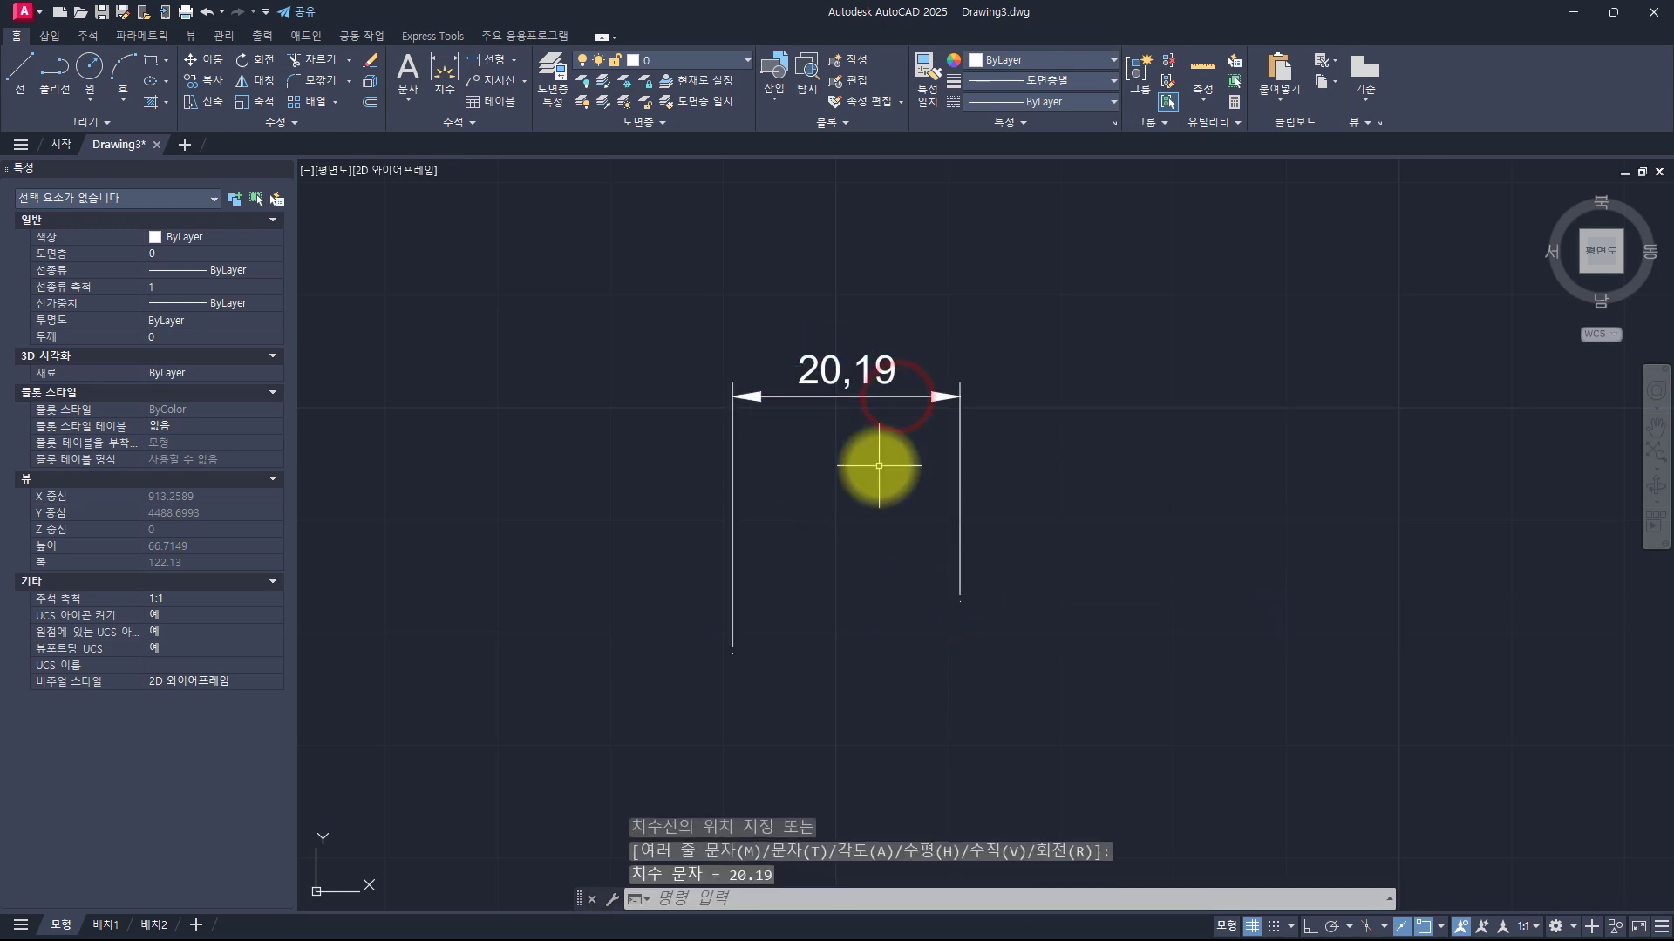
Select the new dimension to inspect its grips and properties, and clear the selection
click(926, 466)
click(810, 321)
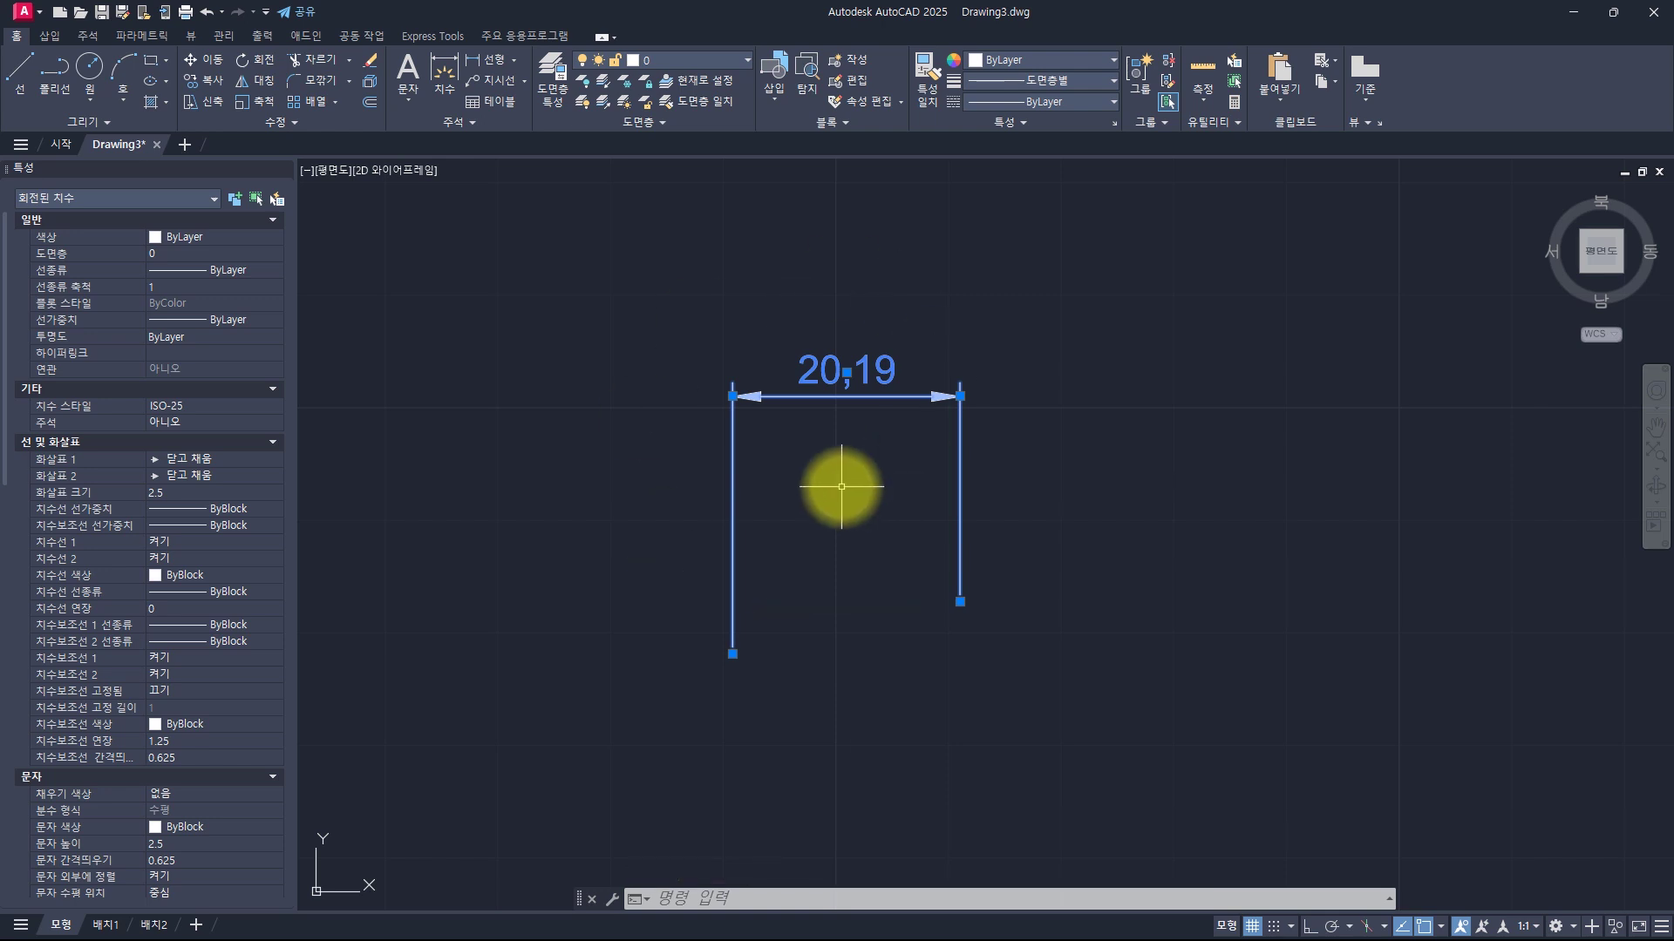
click(831, 709)
click(829, 489)
key(Escape)
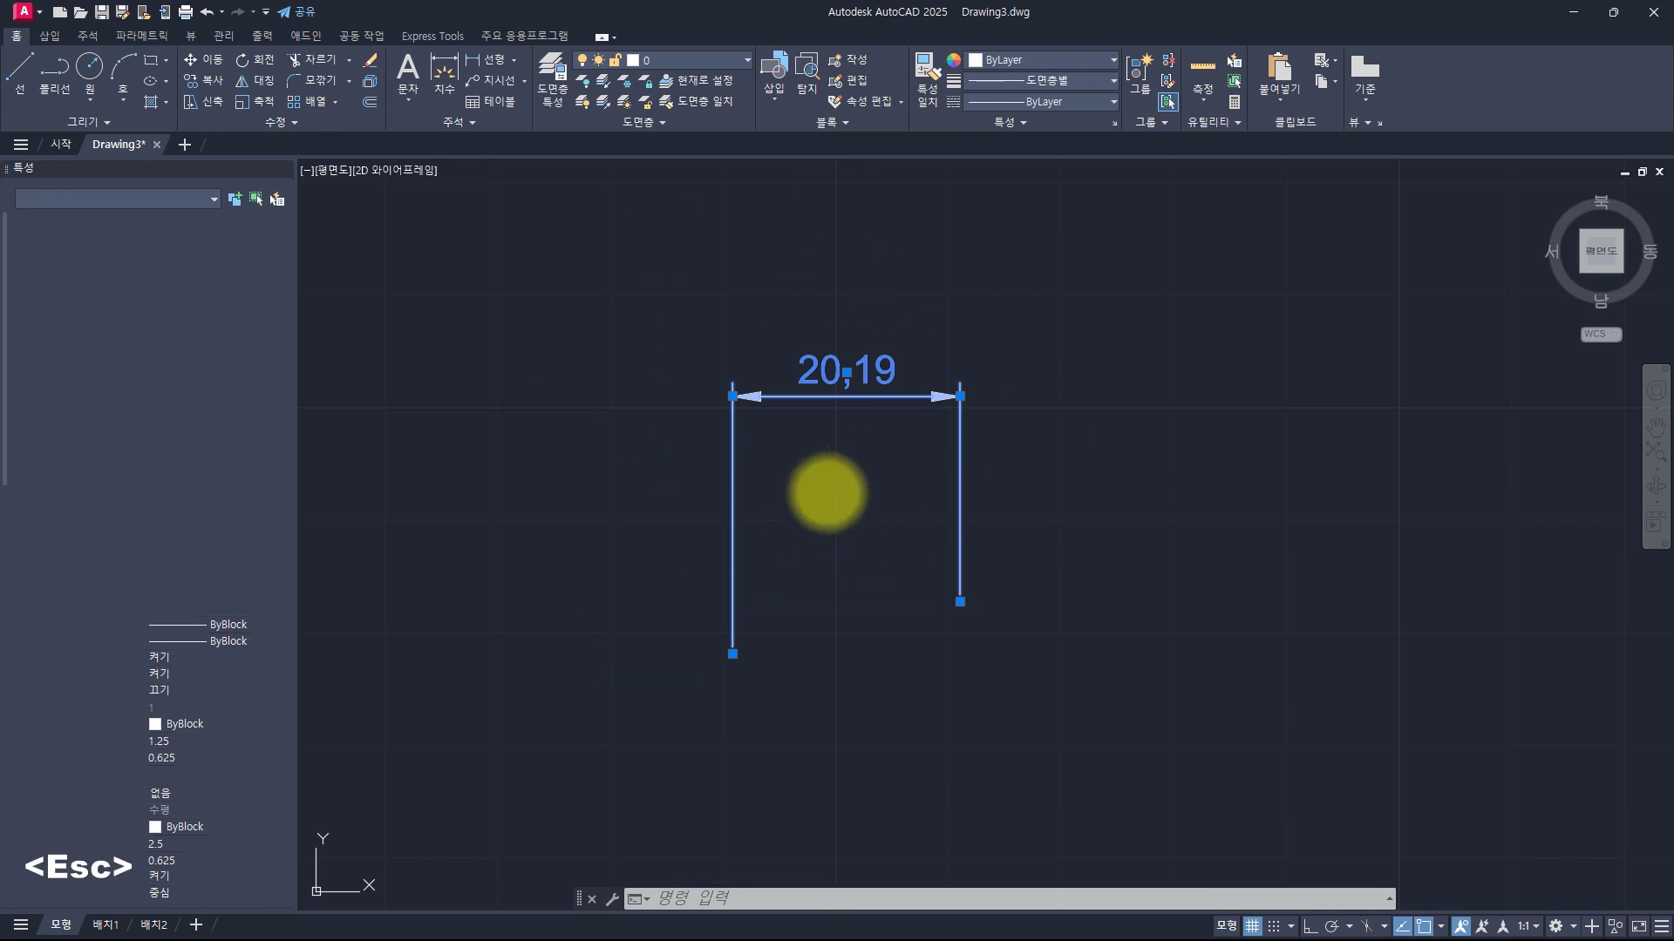
key(Escape)
key(Escape)
key(Escape)
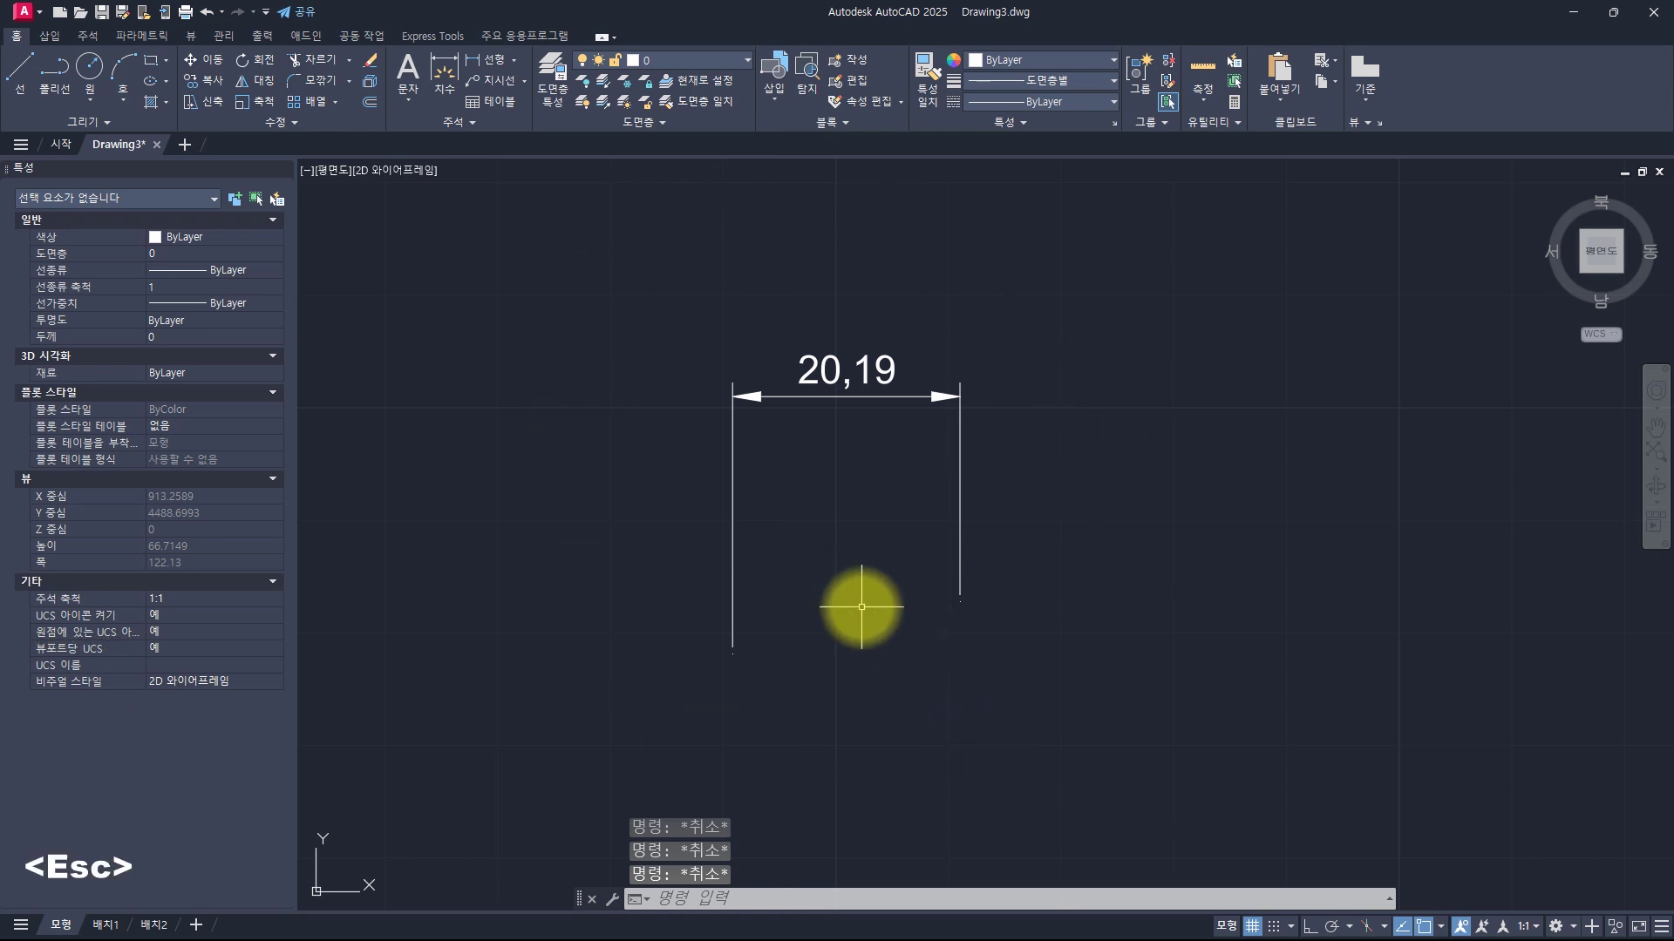
key(Escape)
Stretch the dimension line upward and the left extension line origin outward, making the dimension about 26.07 units wide
click(881, 546)
click(777, 315)
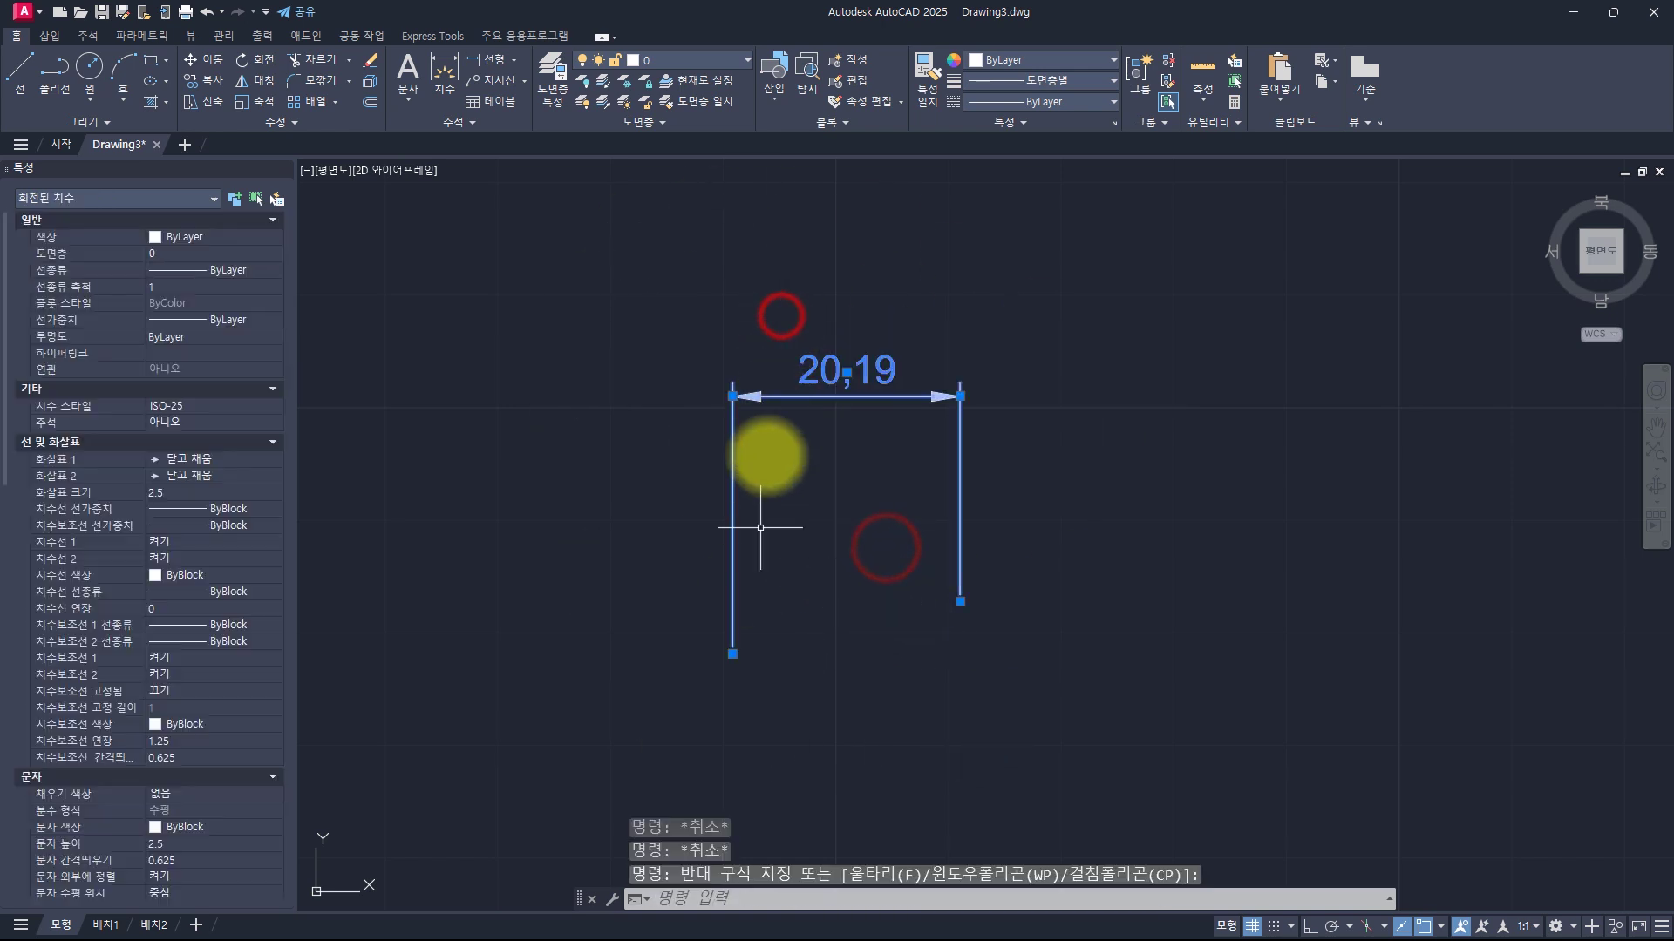
click(732, 396)
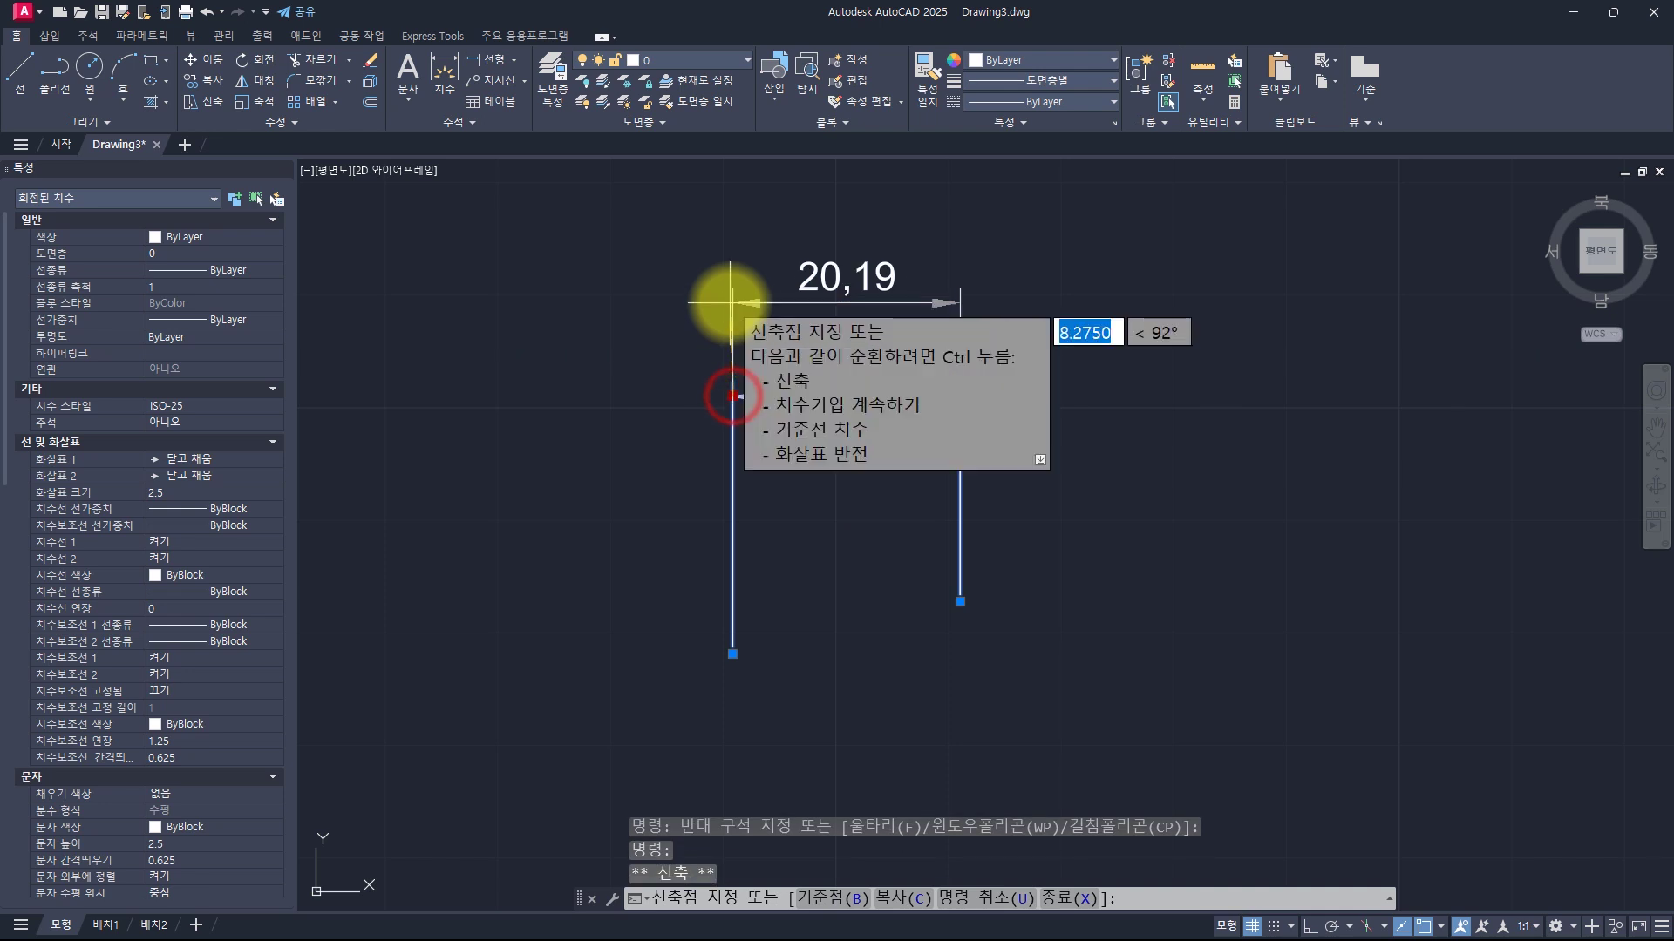
click(690, 319)
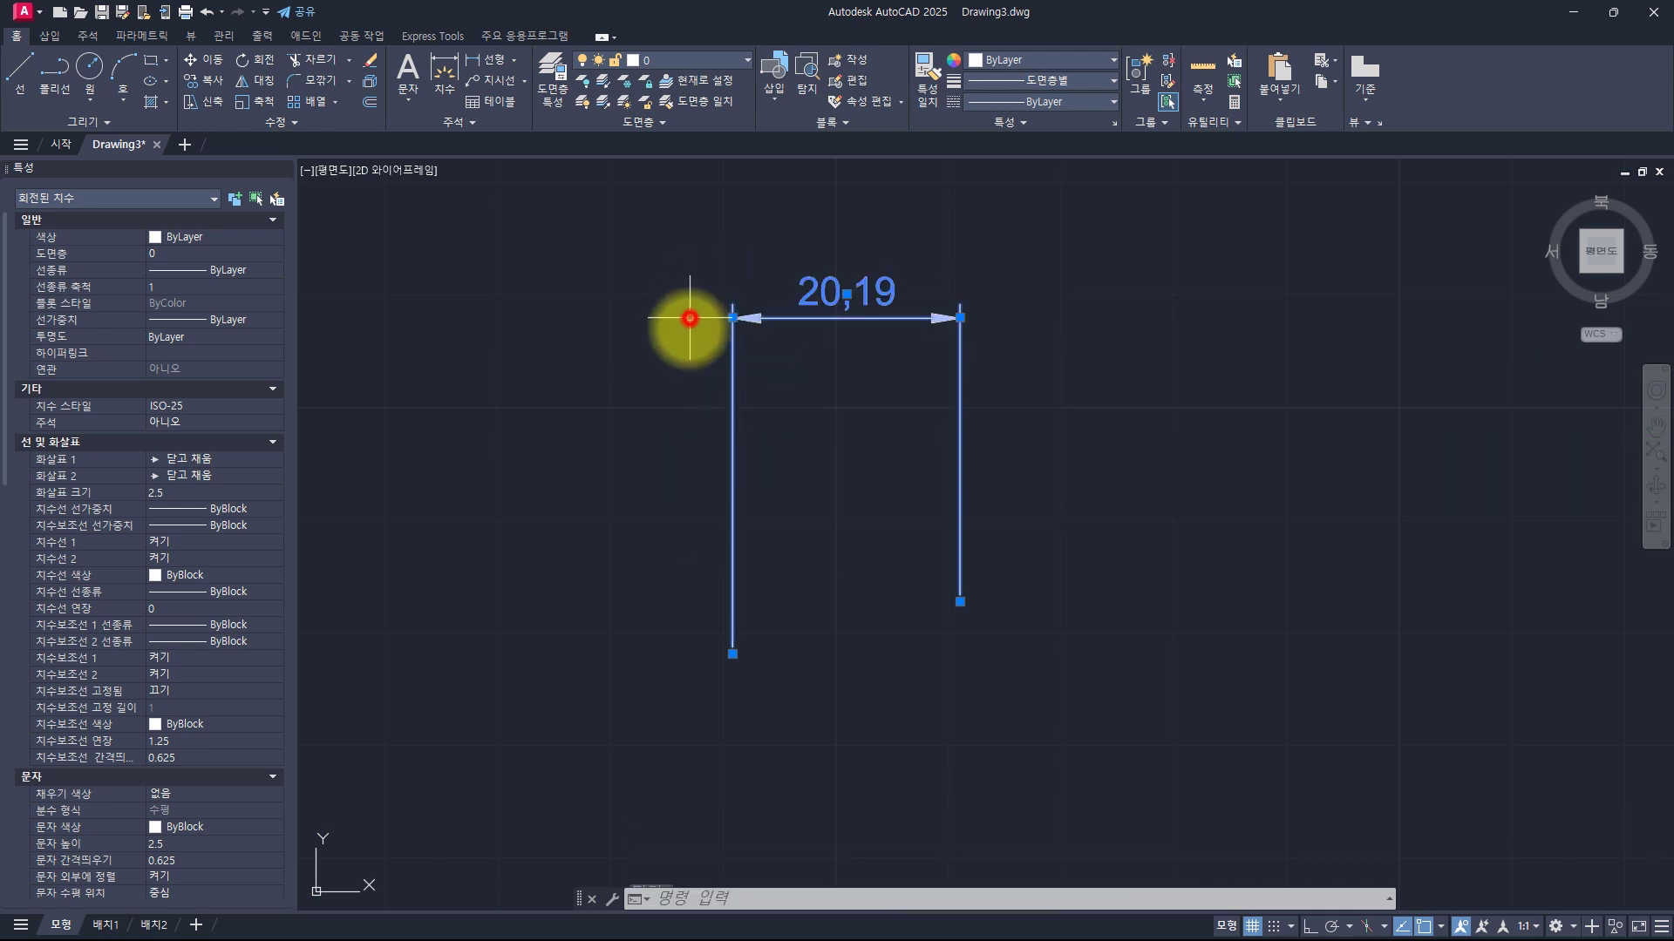
click(666, 656)
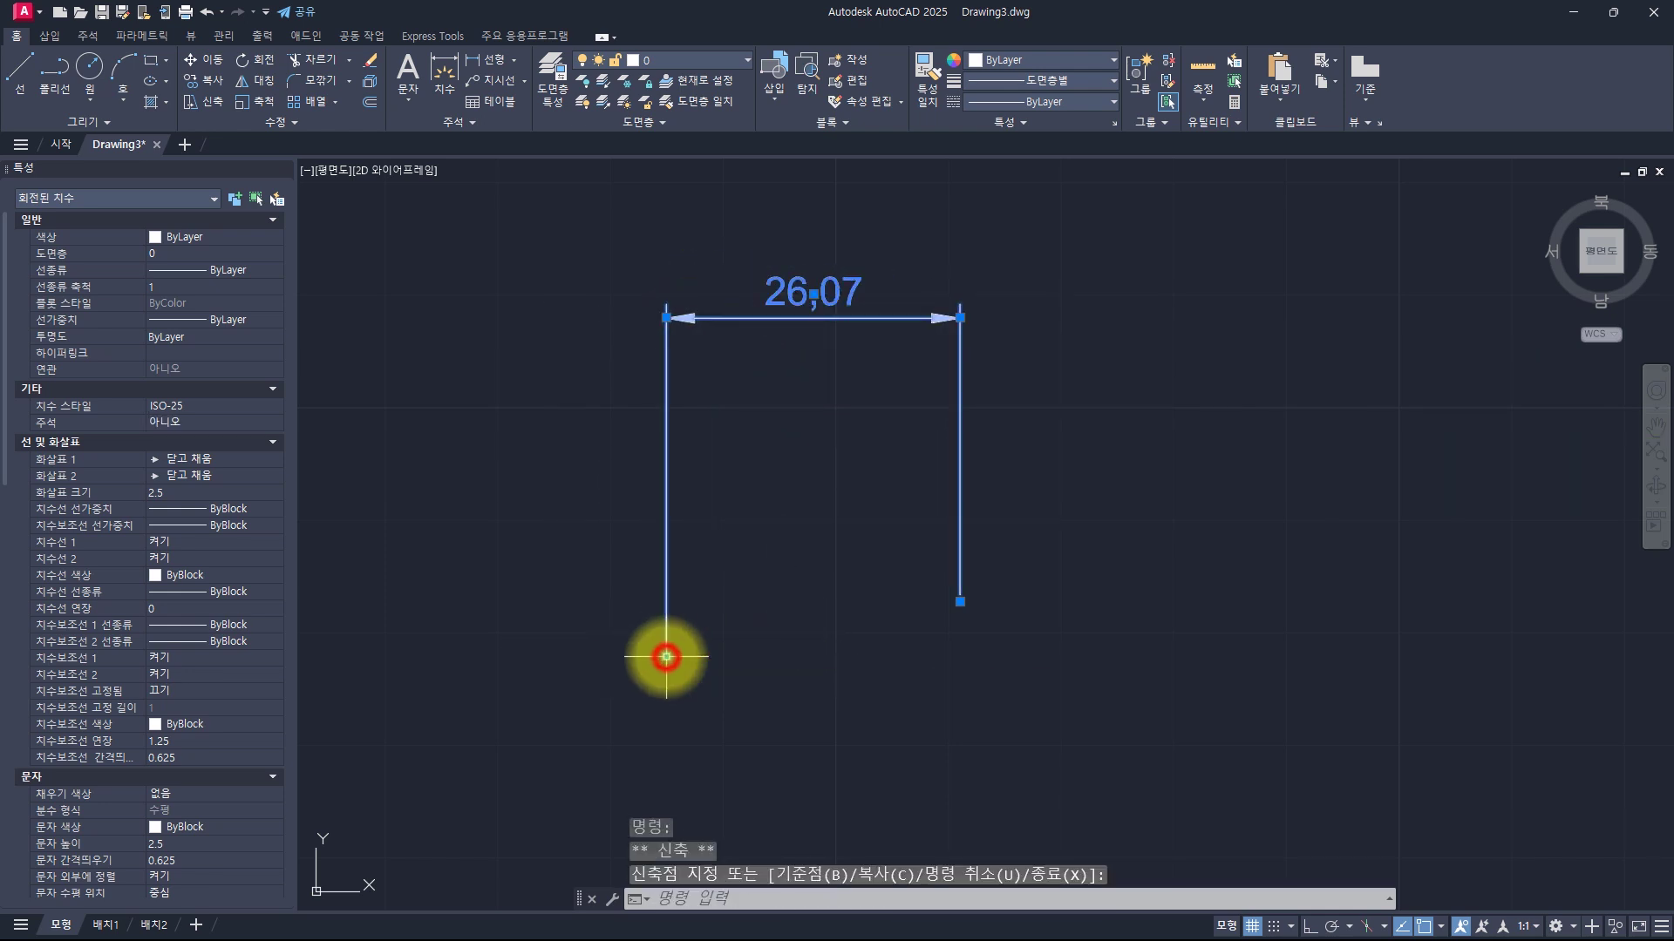
Try moving the dimension text beyond the right extension line, and undo the move
click(814, 294)
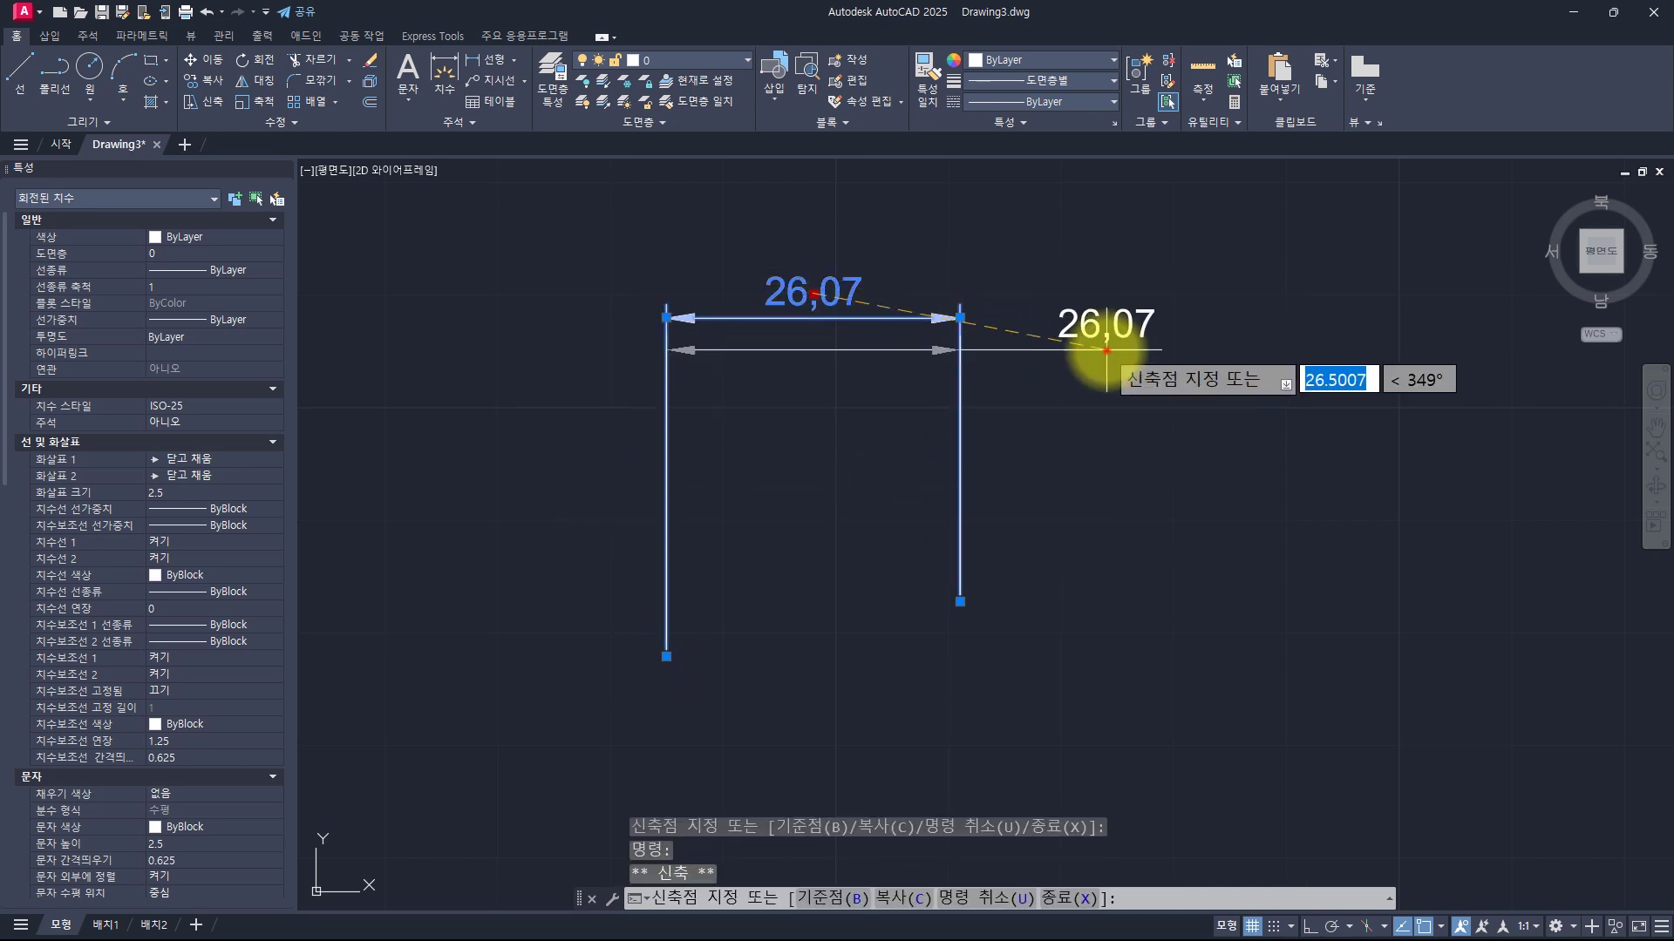
click(1106, 350)
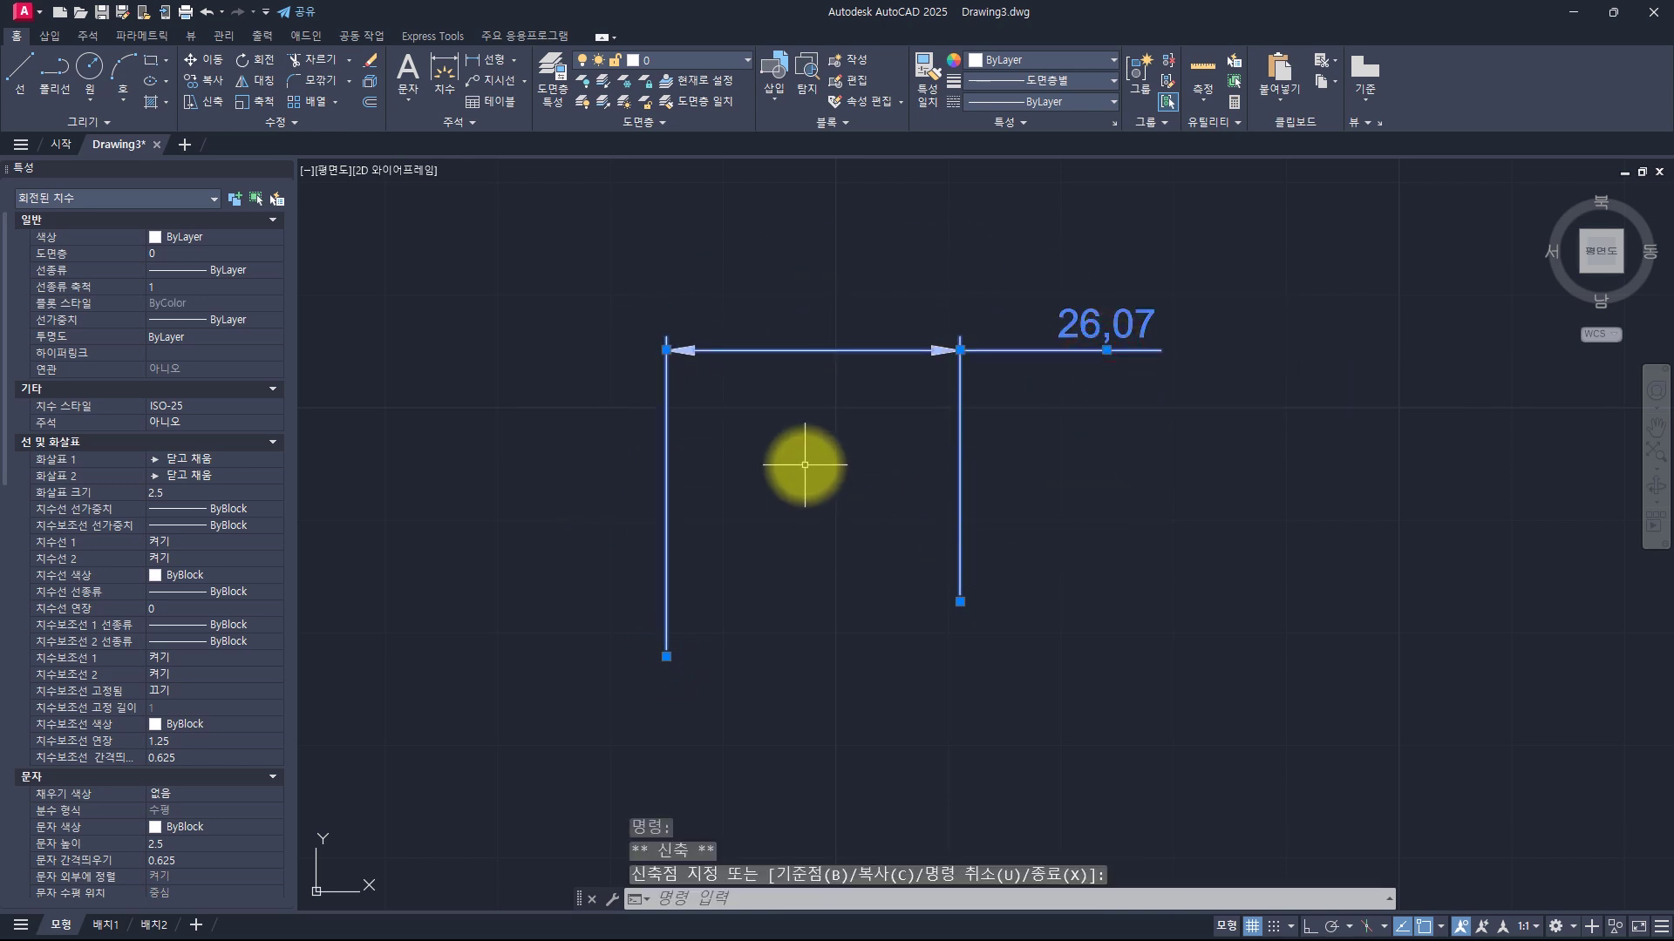
key(ctrl+z)
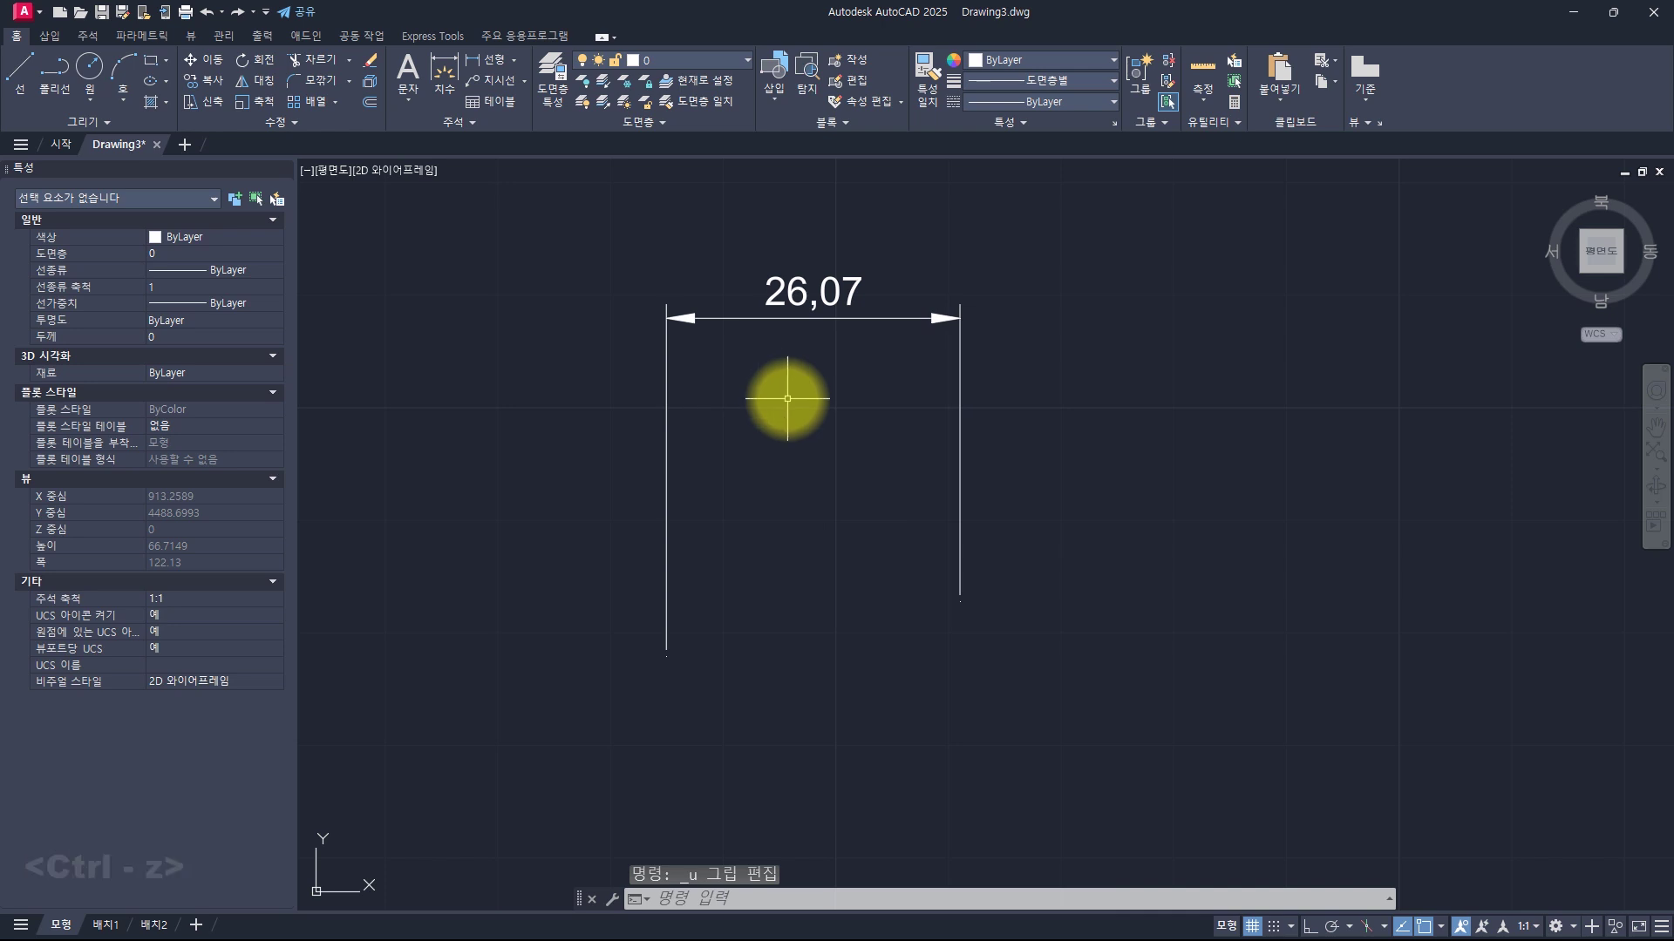
key(Escape)
key(Escape)
Select the dimension, inspect the grip options at its right arrow and its text, and clear the selection
click(863, 401)
click(778, 281)
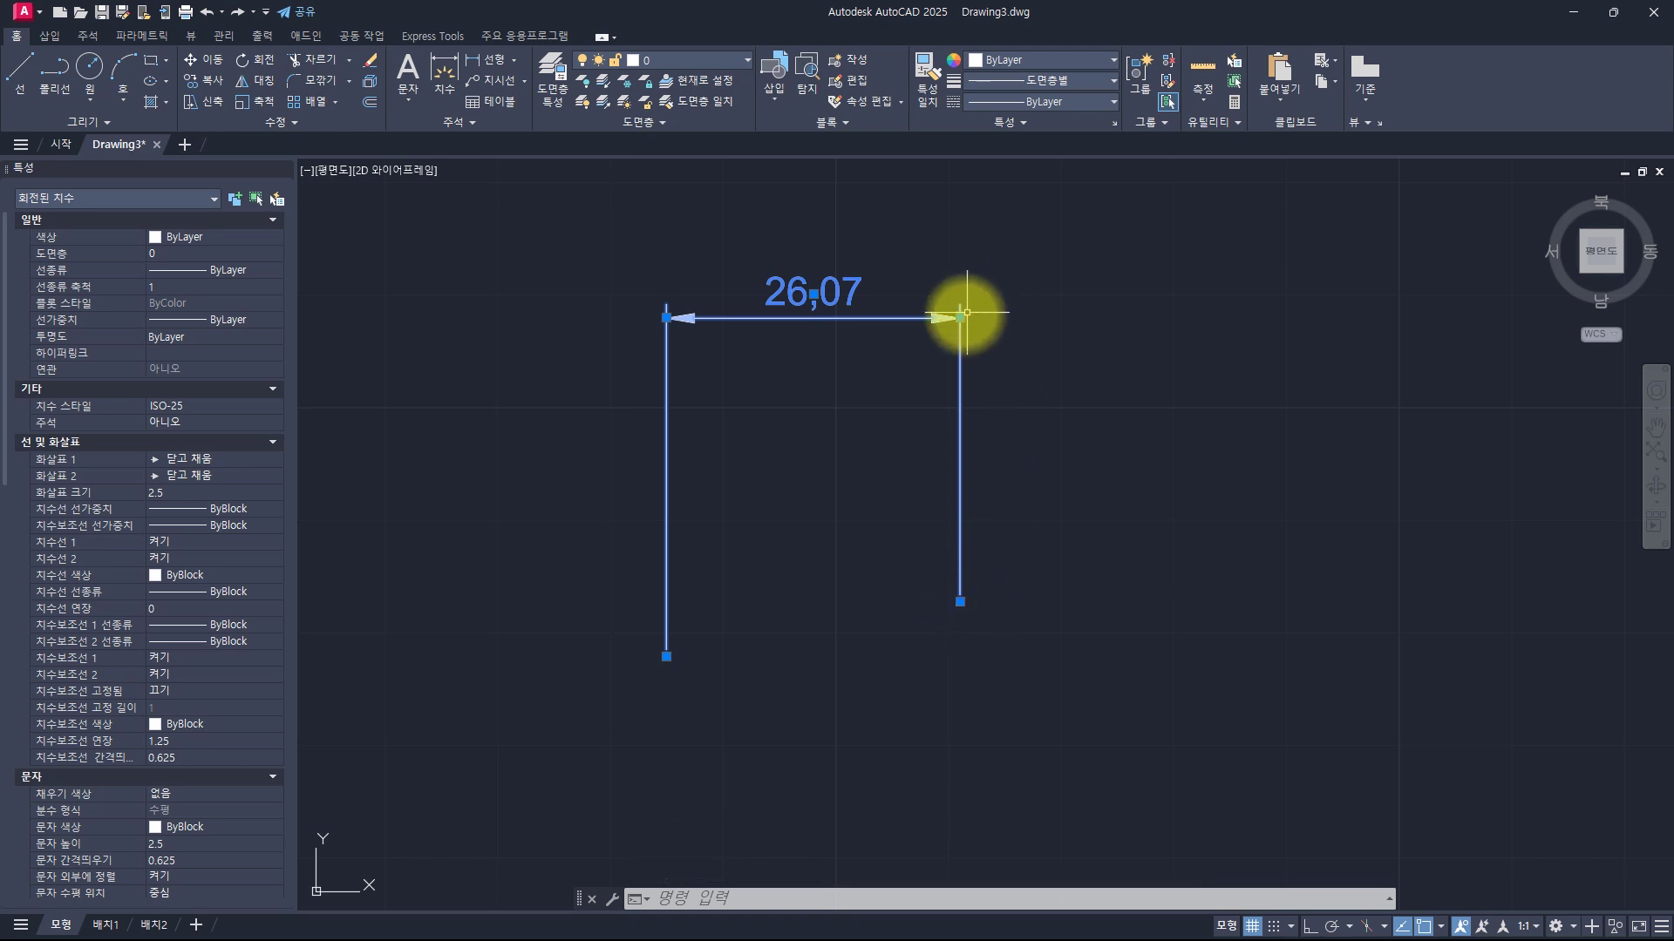
mouse_move(959, 318)
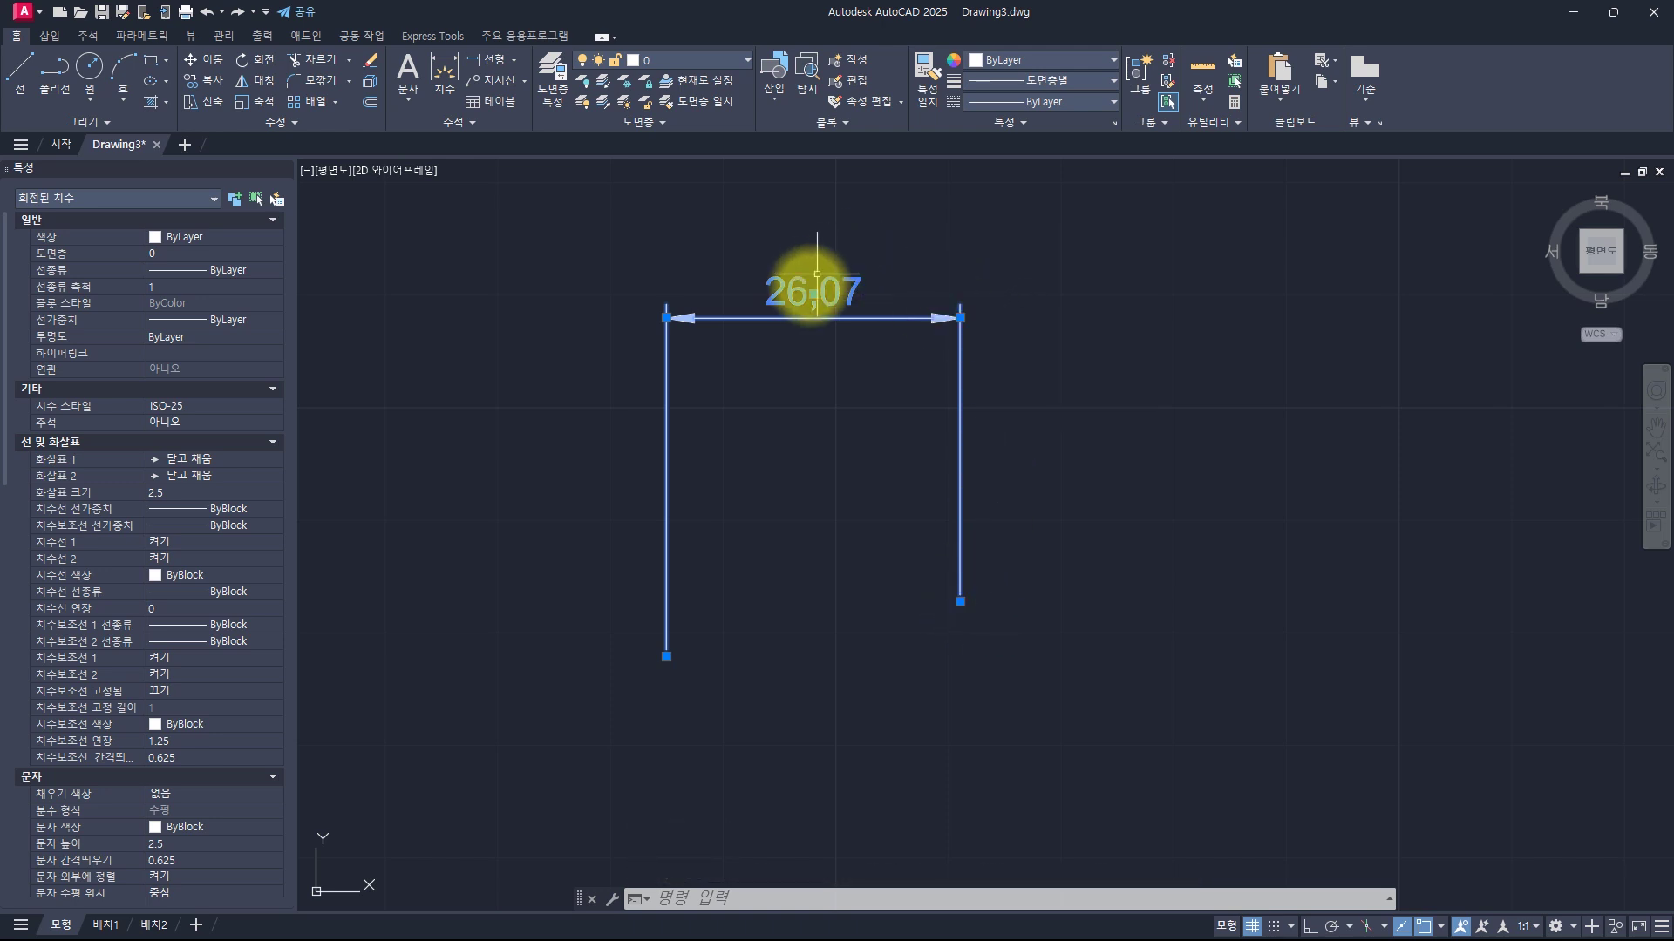
mouse_move(814, 294)
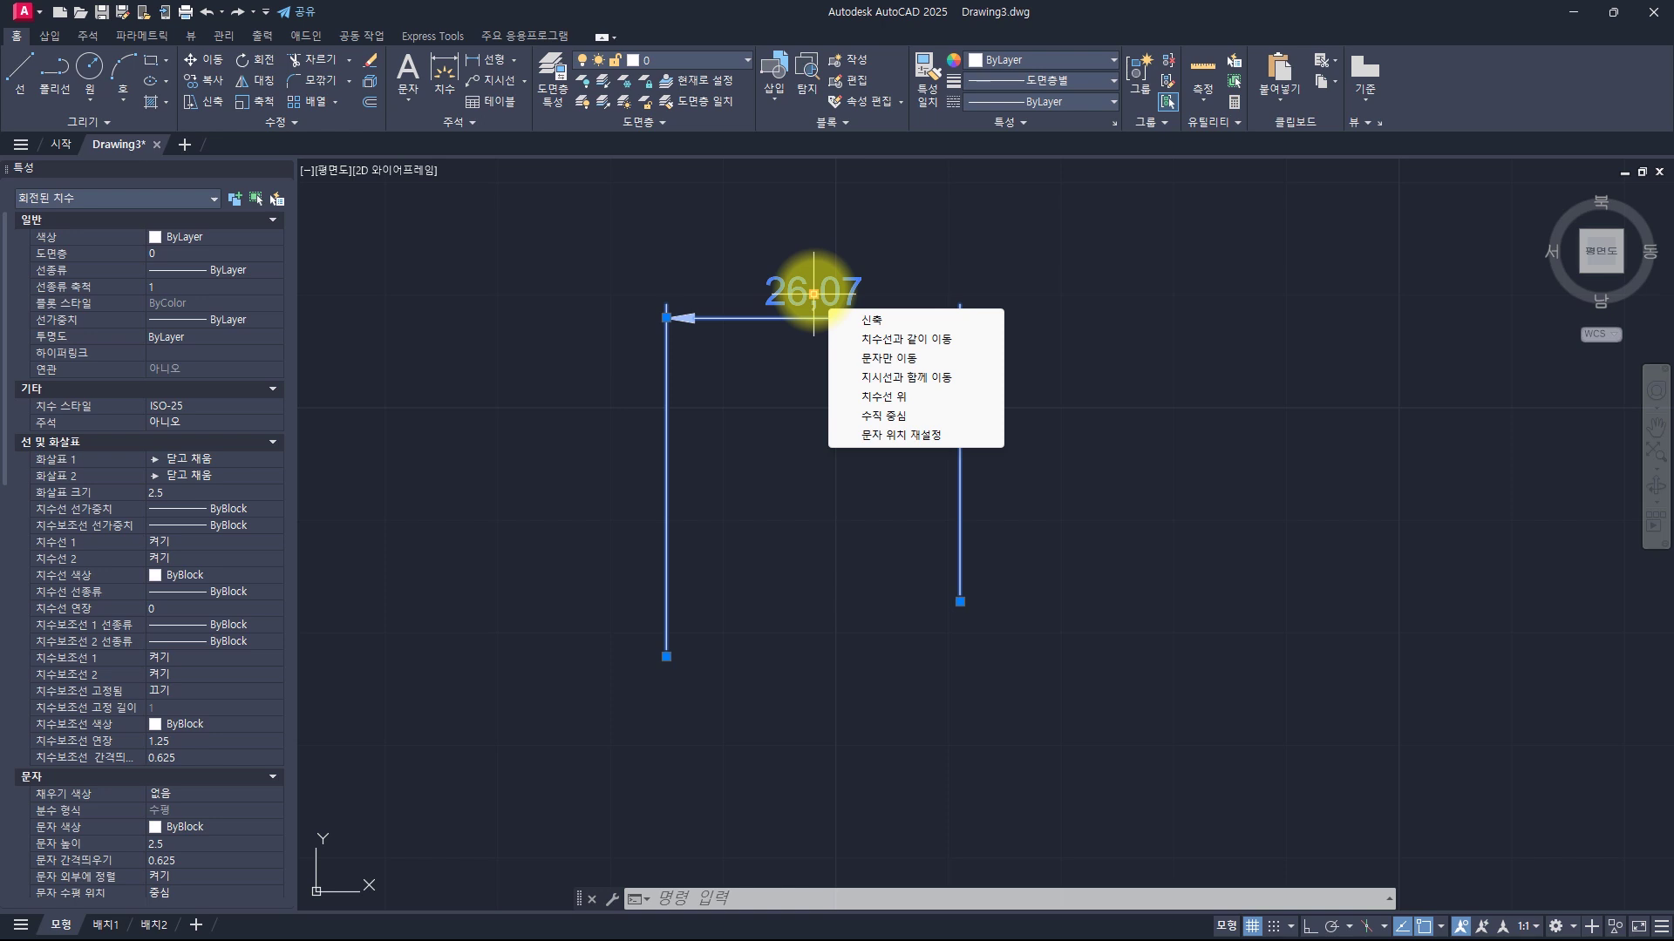
key(Escape)
key(Escape)
key(Escape)
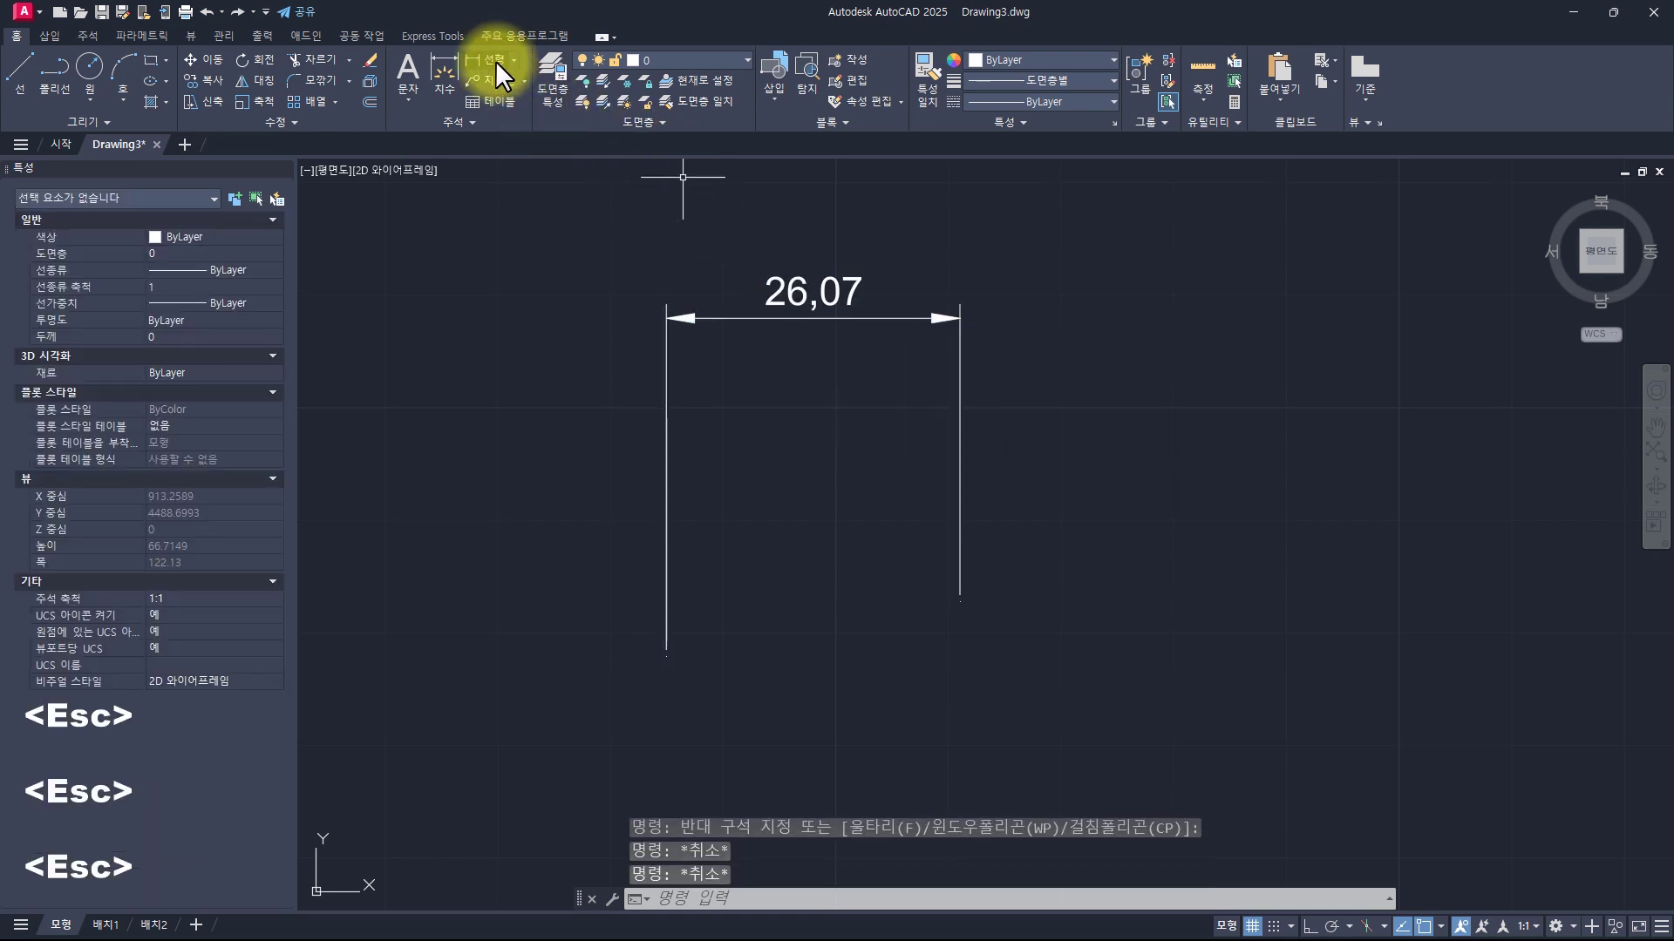
Add an adjoining linear dimension about 26.61 units wide from the right extension line origin, aligned with the first dimension line
click(495, 60)
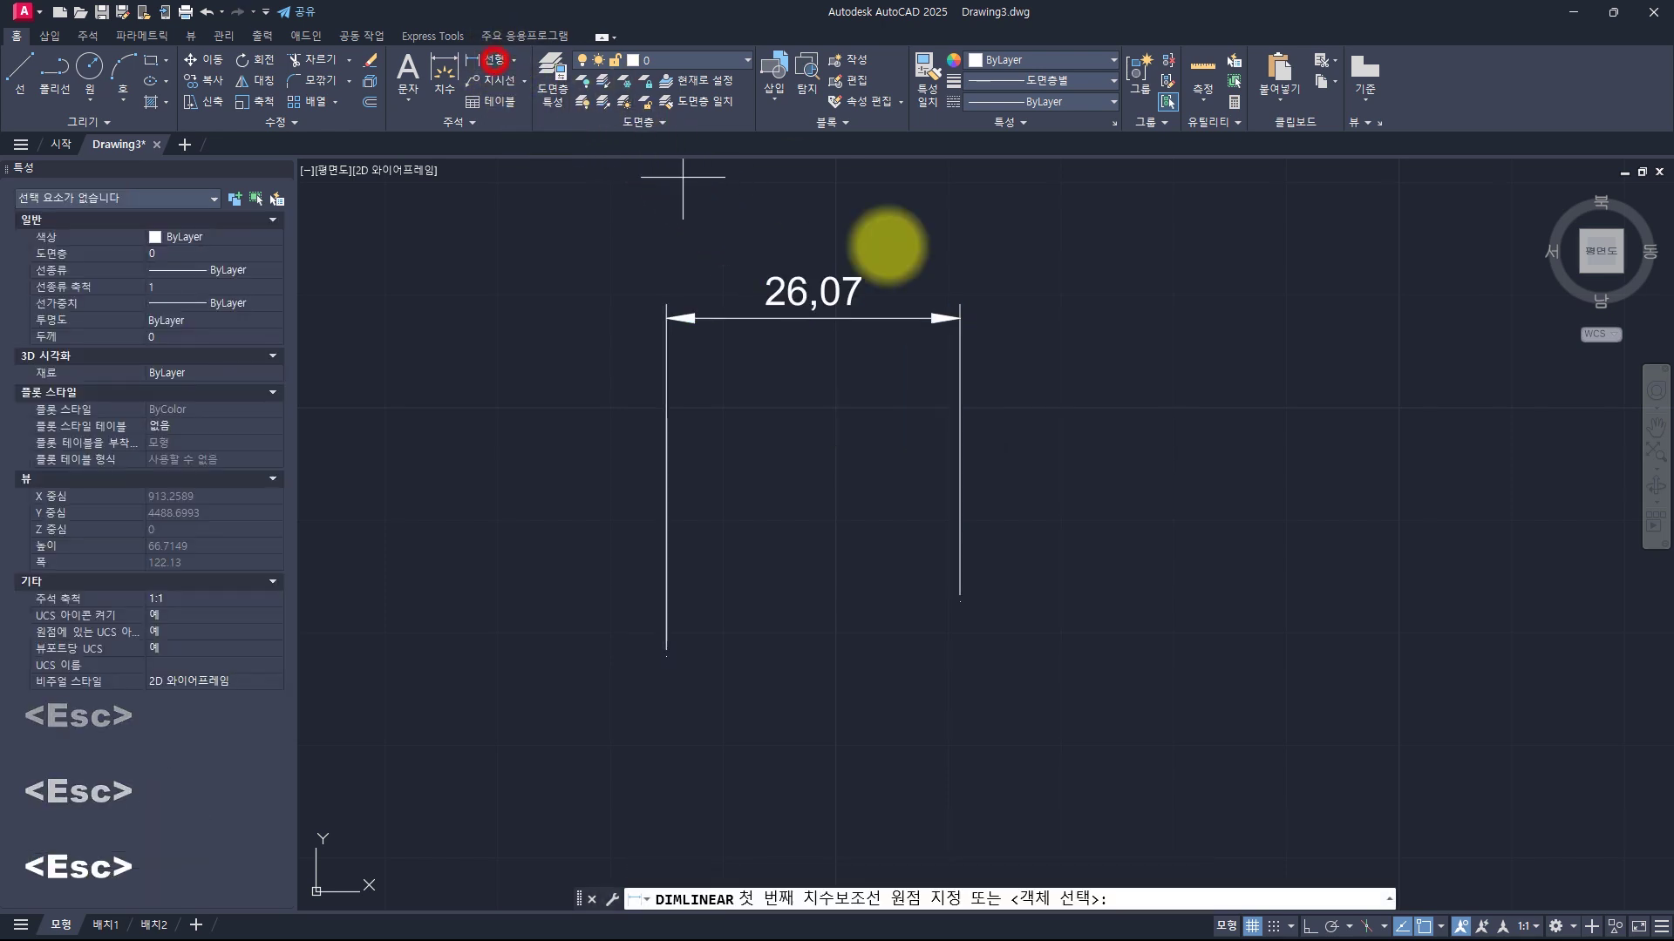
click(958, 601)
click(1260, 601)
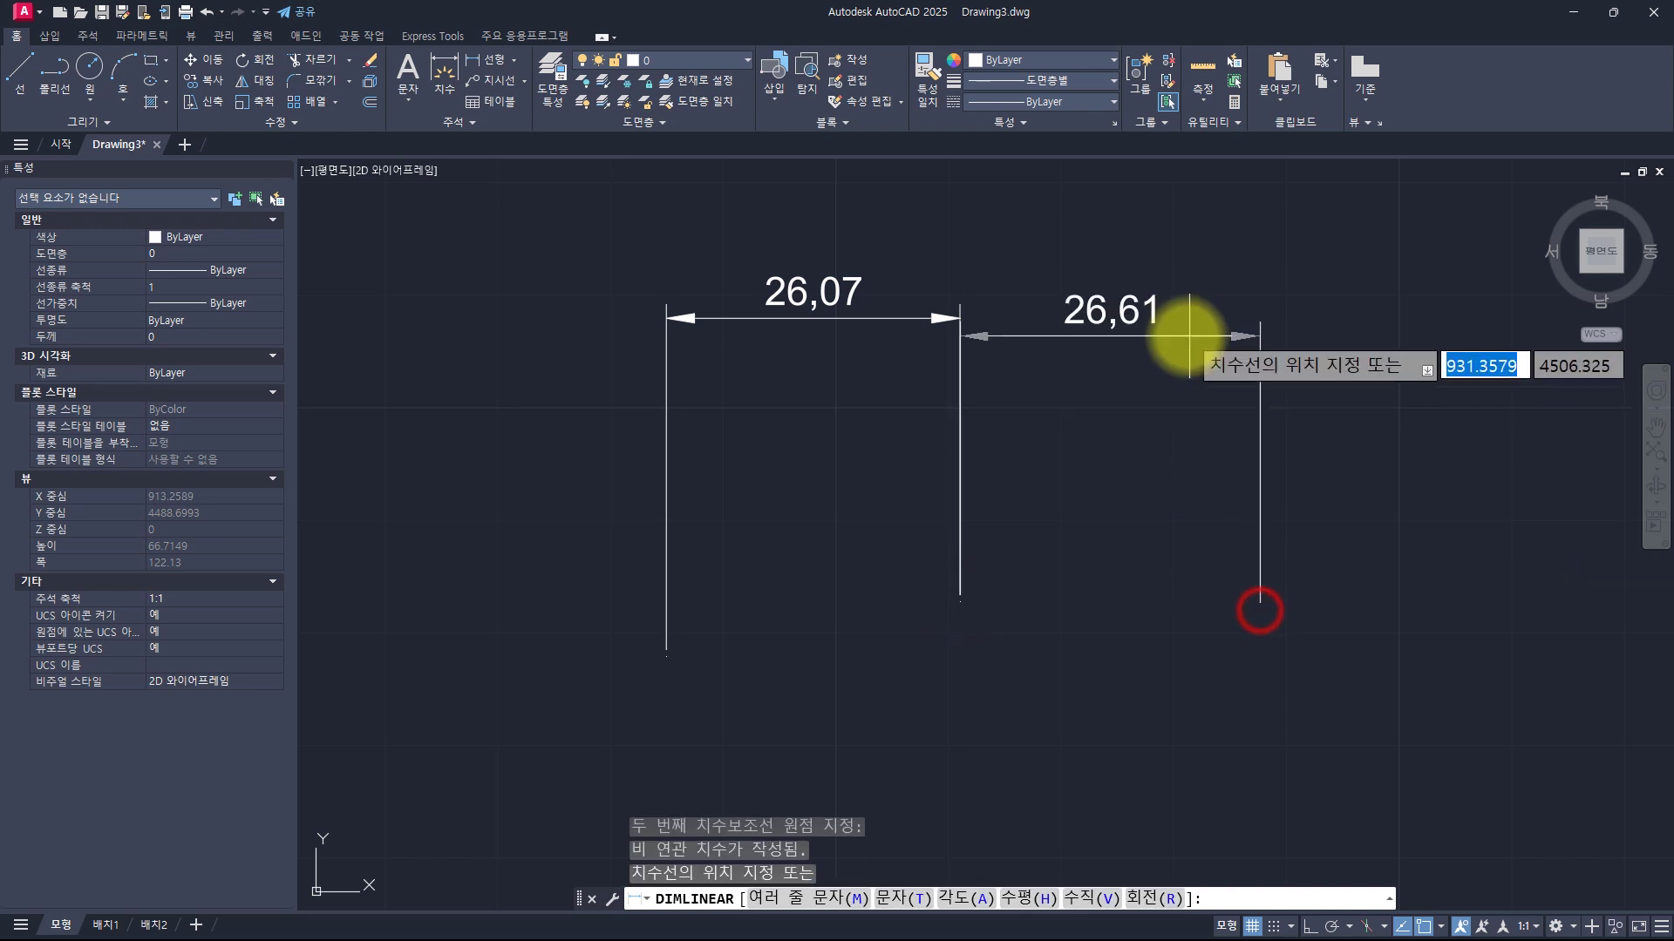
click(960, 317)
Inspect the outer arrow grip's options on the right-hand dimension and erase that dimension
click(1200, 366)
click(1133, 255)
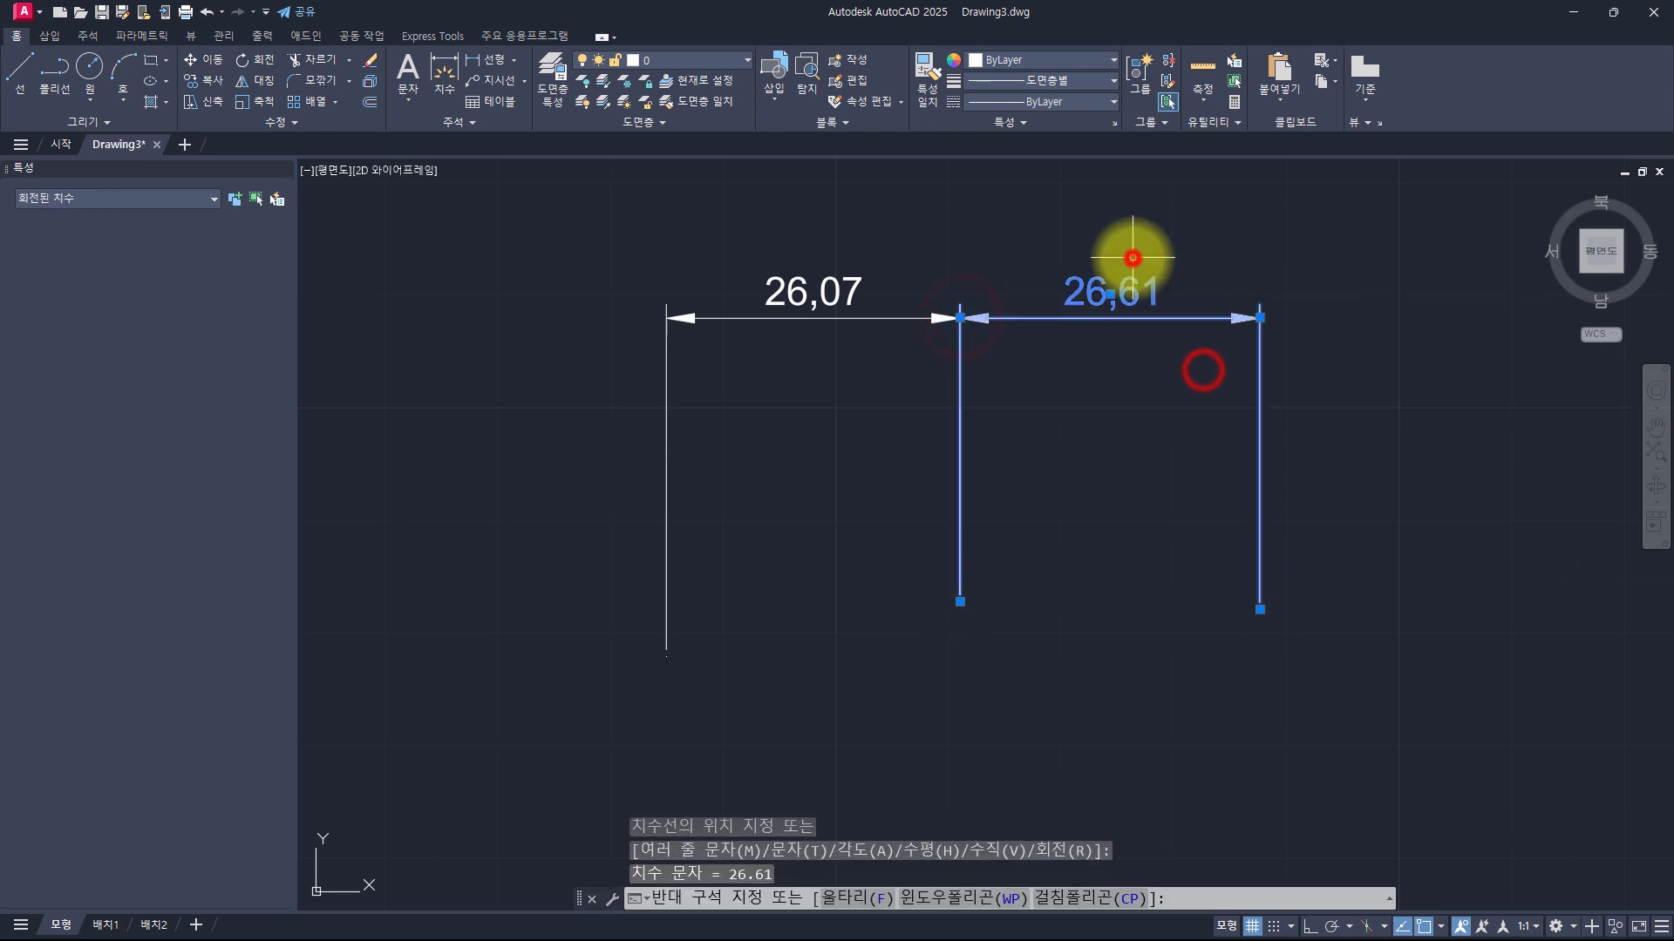
mouse_move(1260, 317)
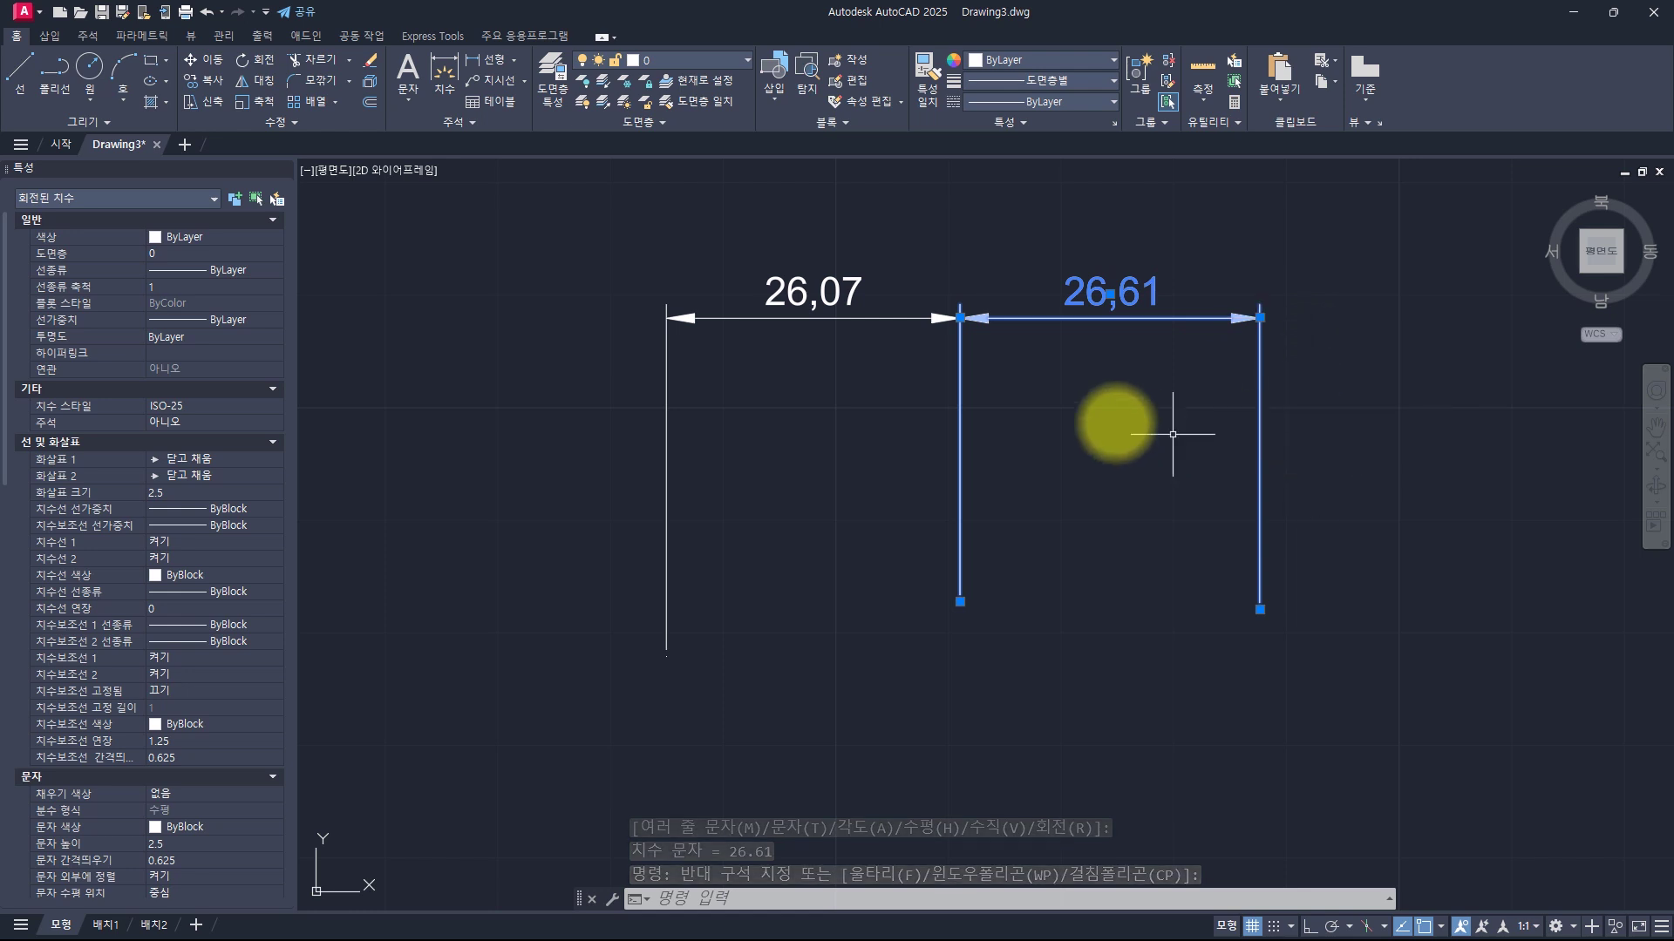
key(e)
key(space)
Inspect the right arrow grip's options on the remaining dimension and undo the erasure of its neighbour
click(1124, 377)
click(935, 285)
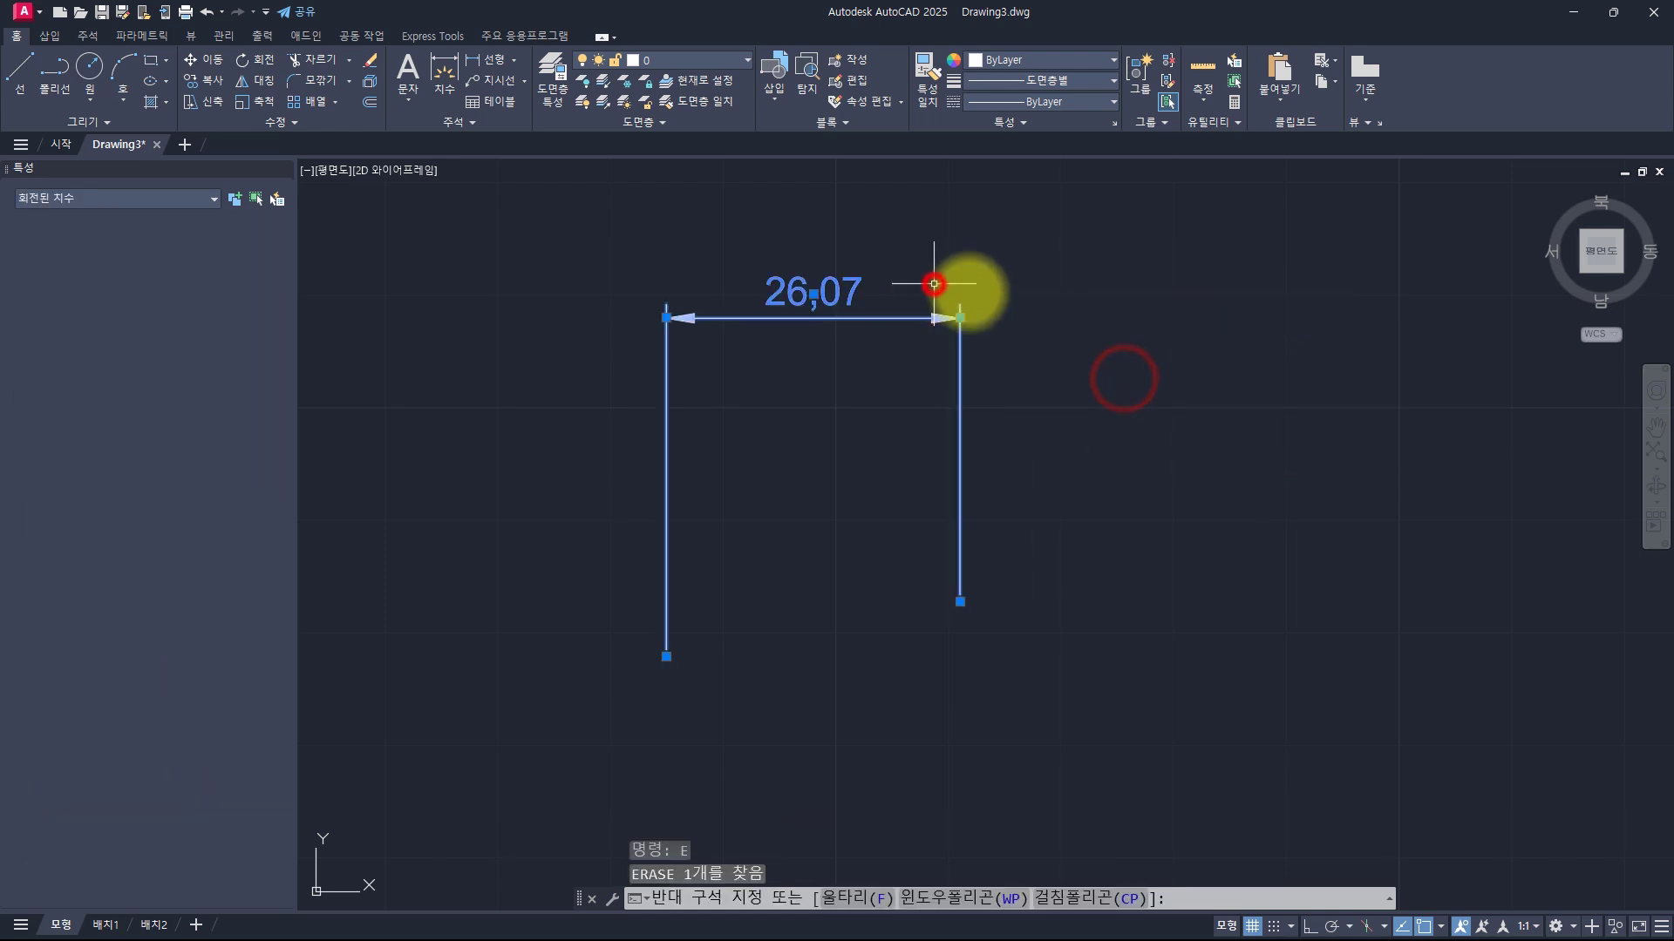
mouse_move(960, 317)
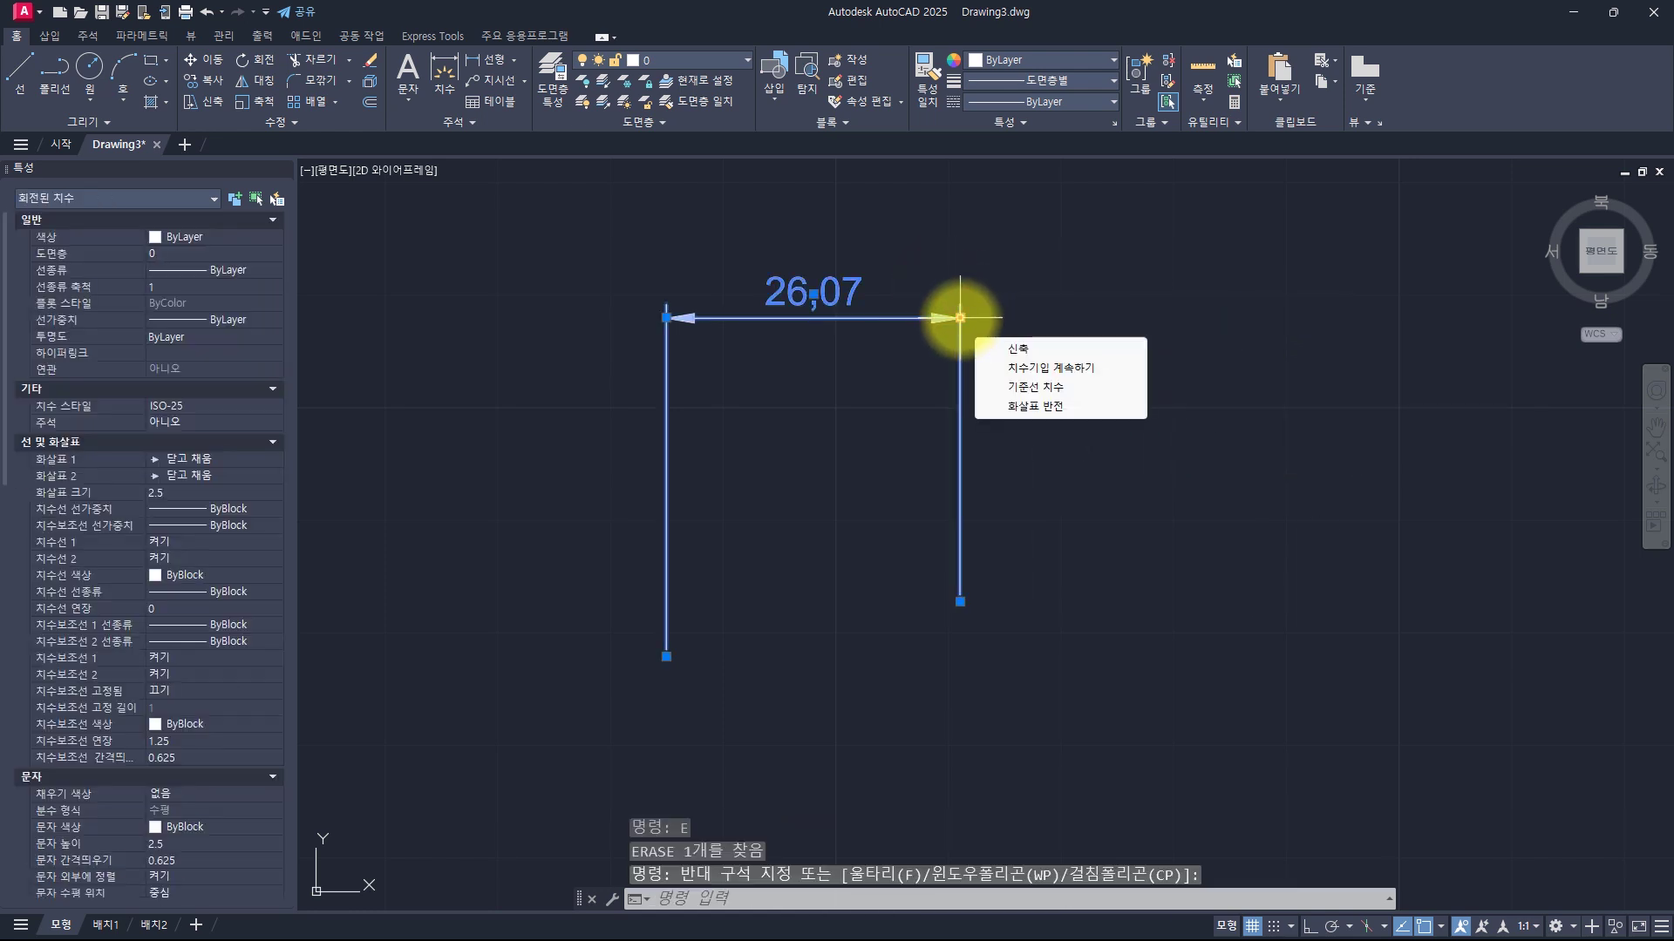
key(Escape)
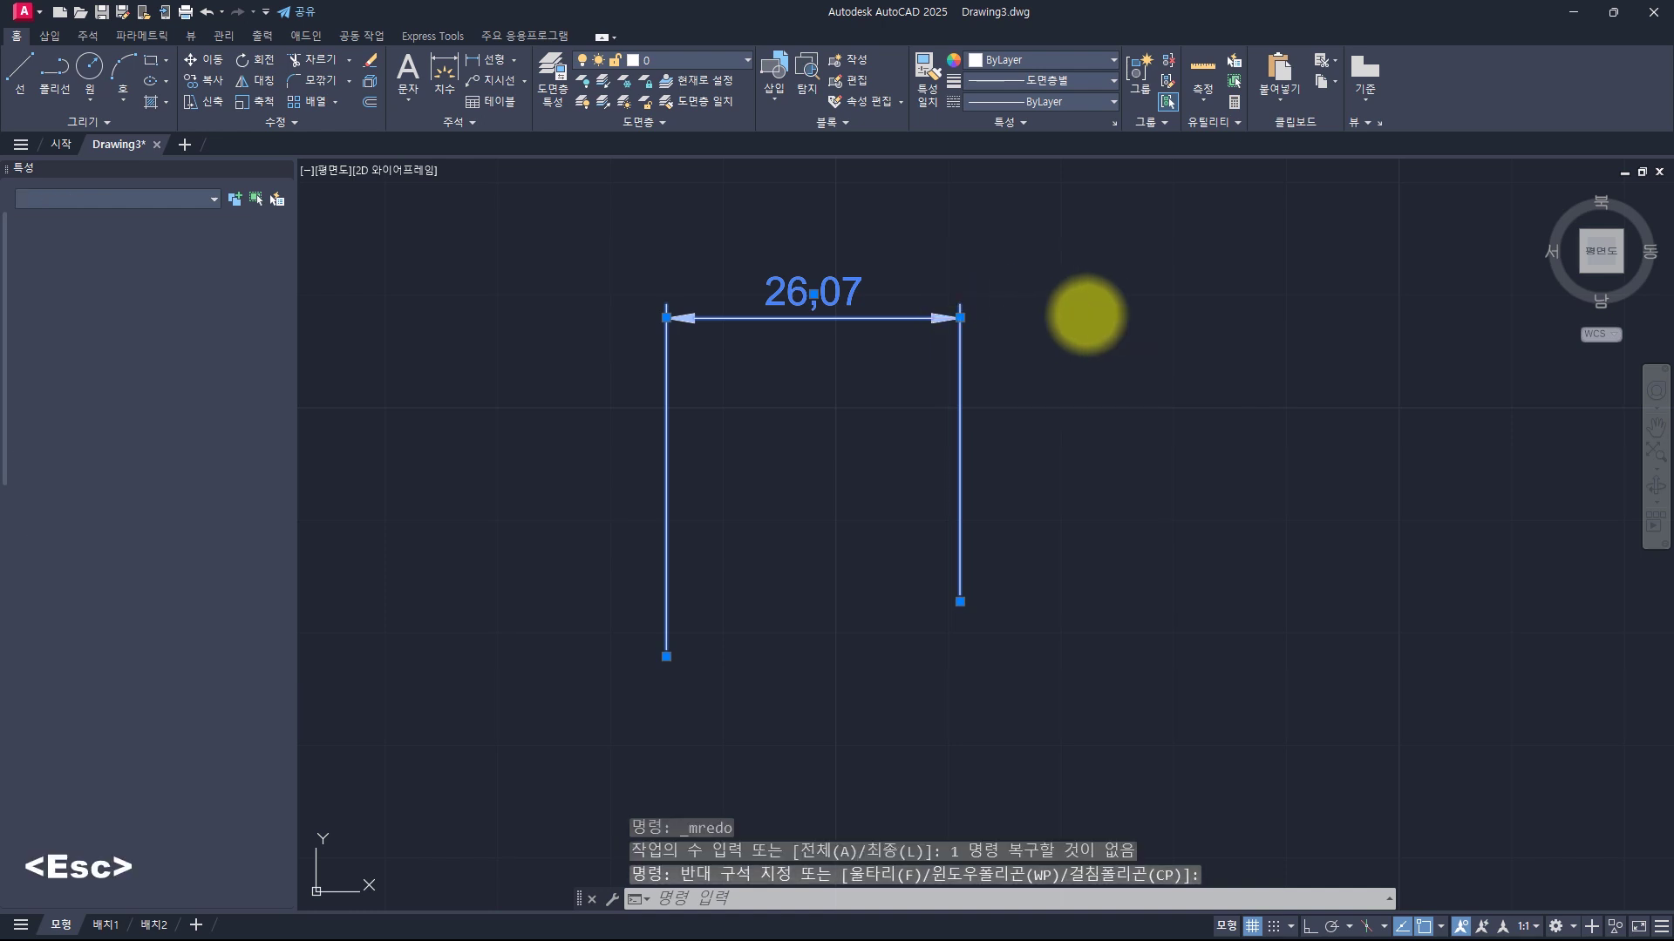
key(Escape)
key(ctrl+z)
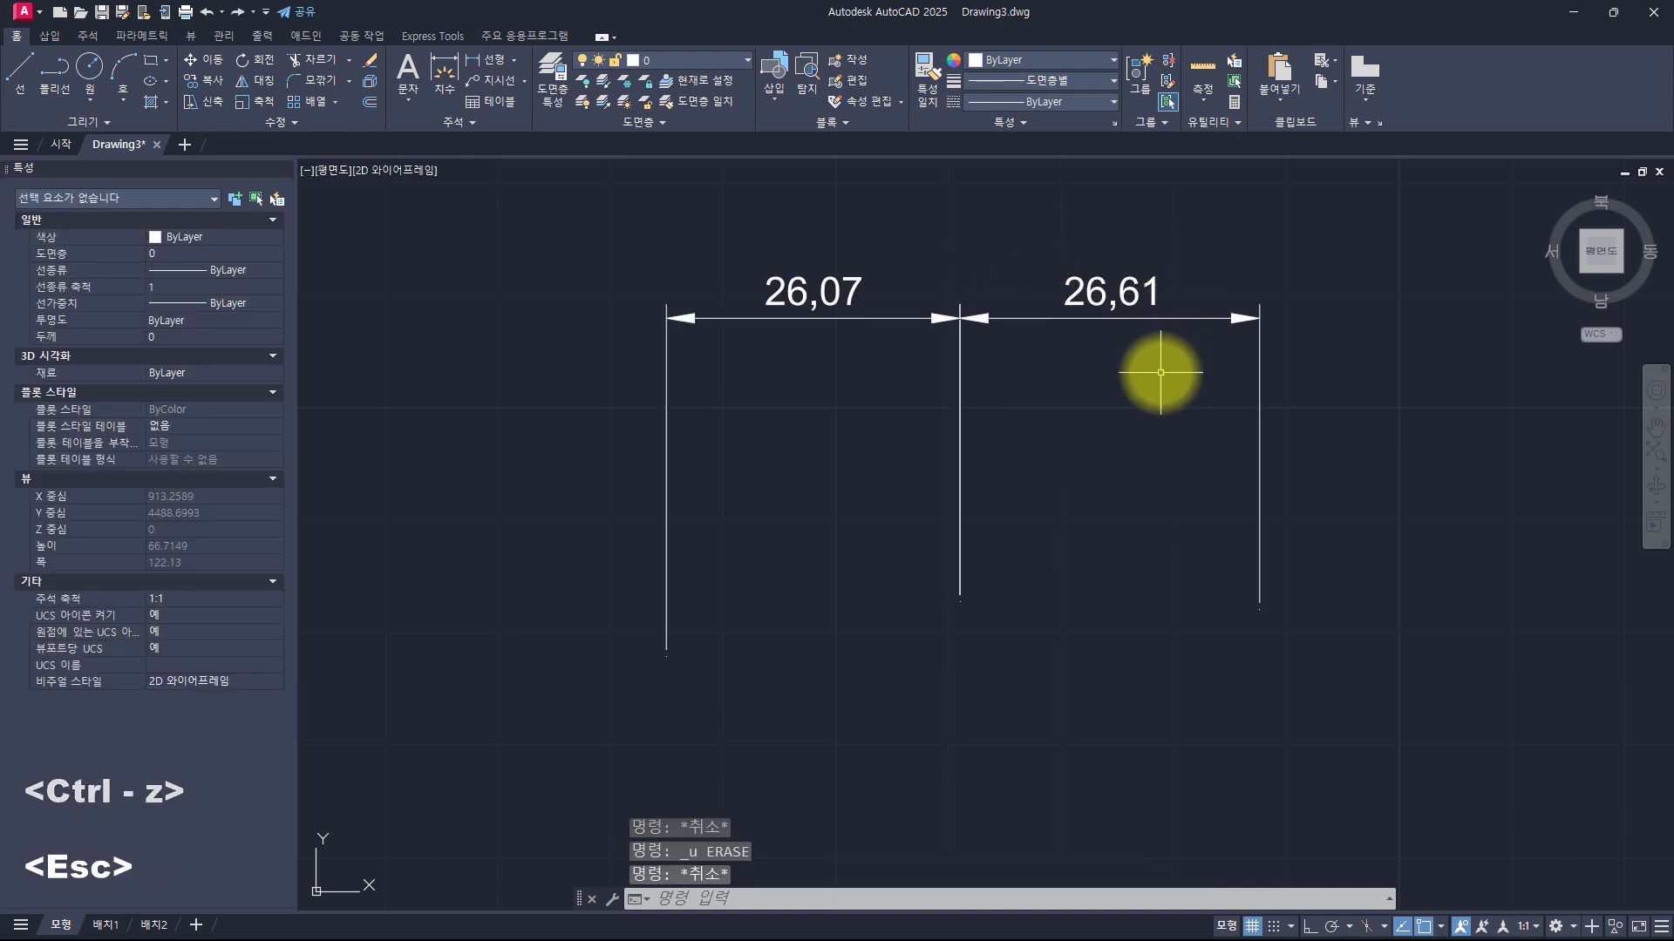
Lower both adjoining dimension lines together using the Stretch Dimension Group option on the right-hand dimension's outer arrow grip
click(1158, 374)
click(1088, 281)
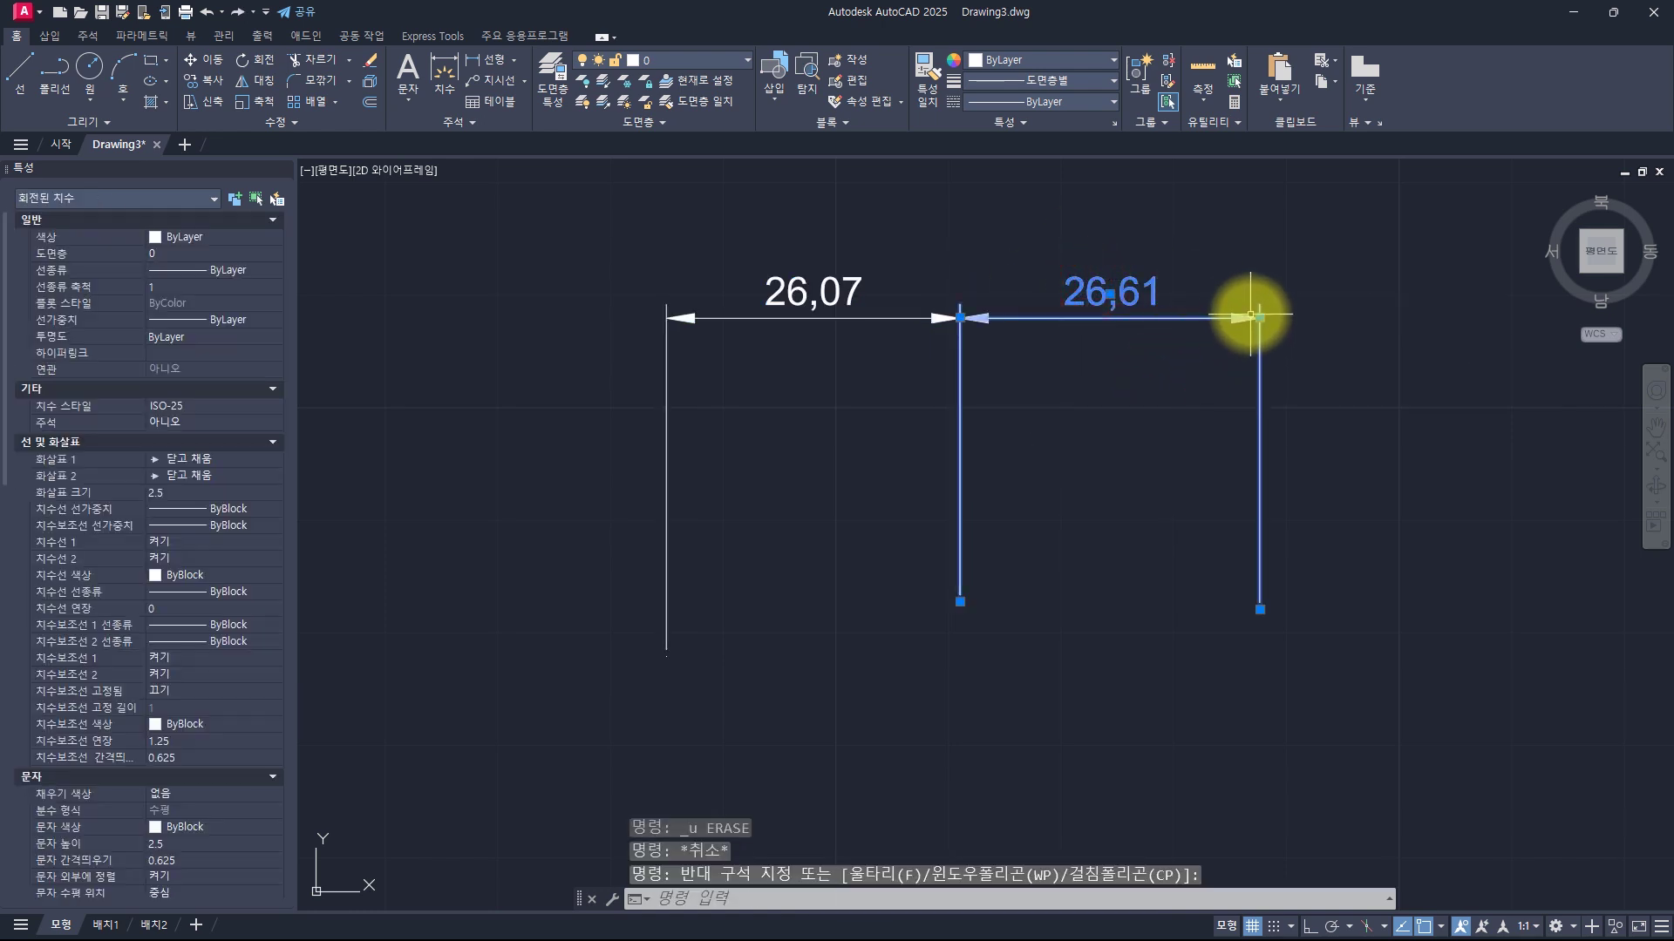
mouse_move(1260, 317)
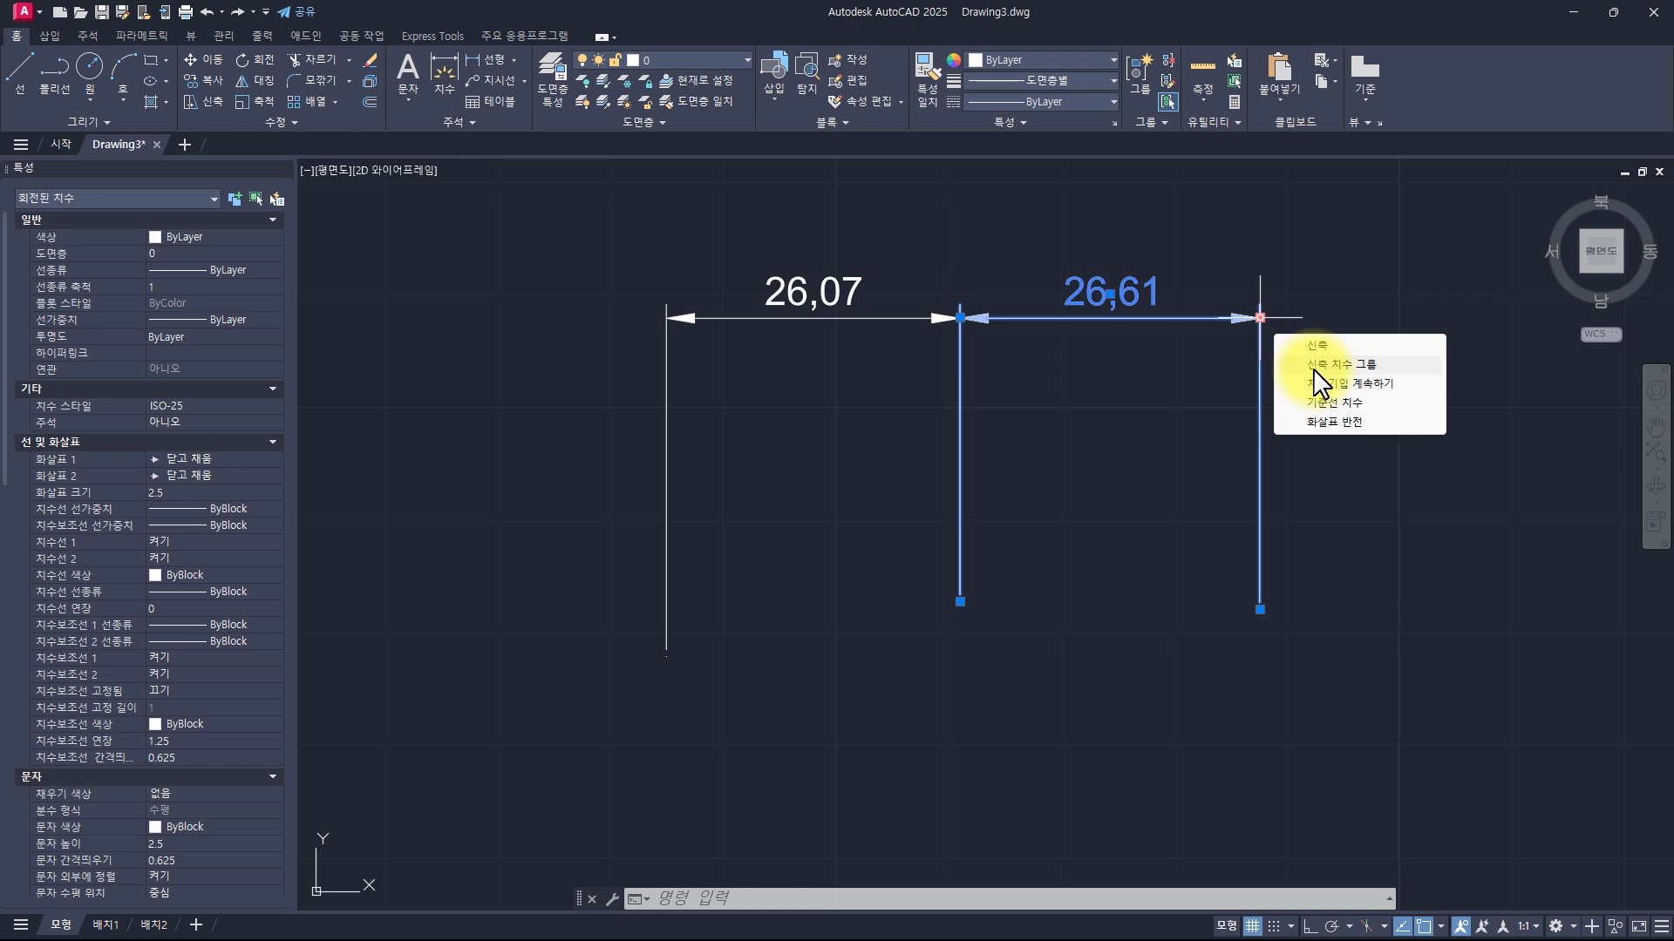
click(1312, 369)
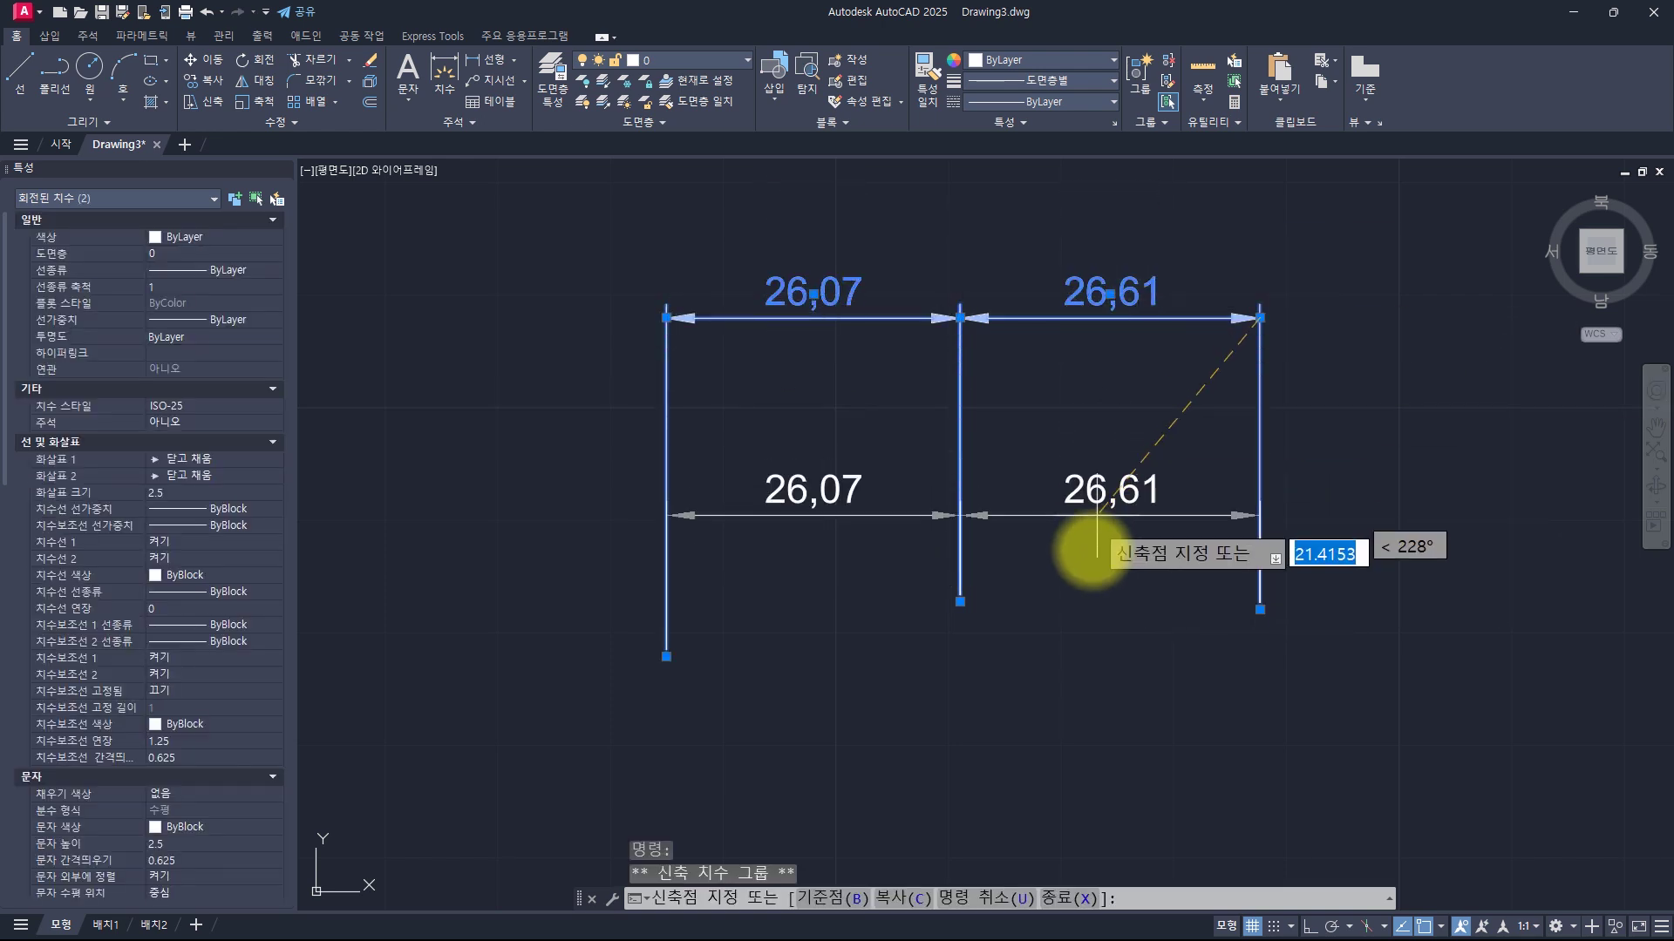
click(1084, 407)
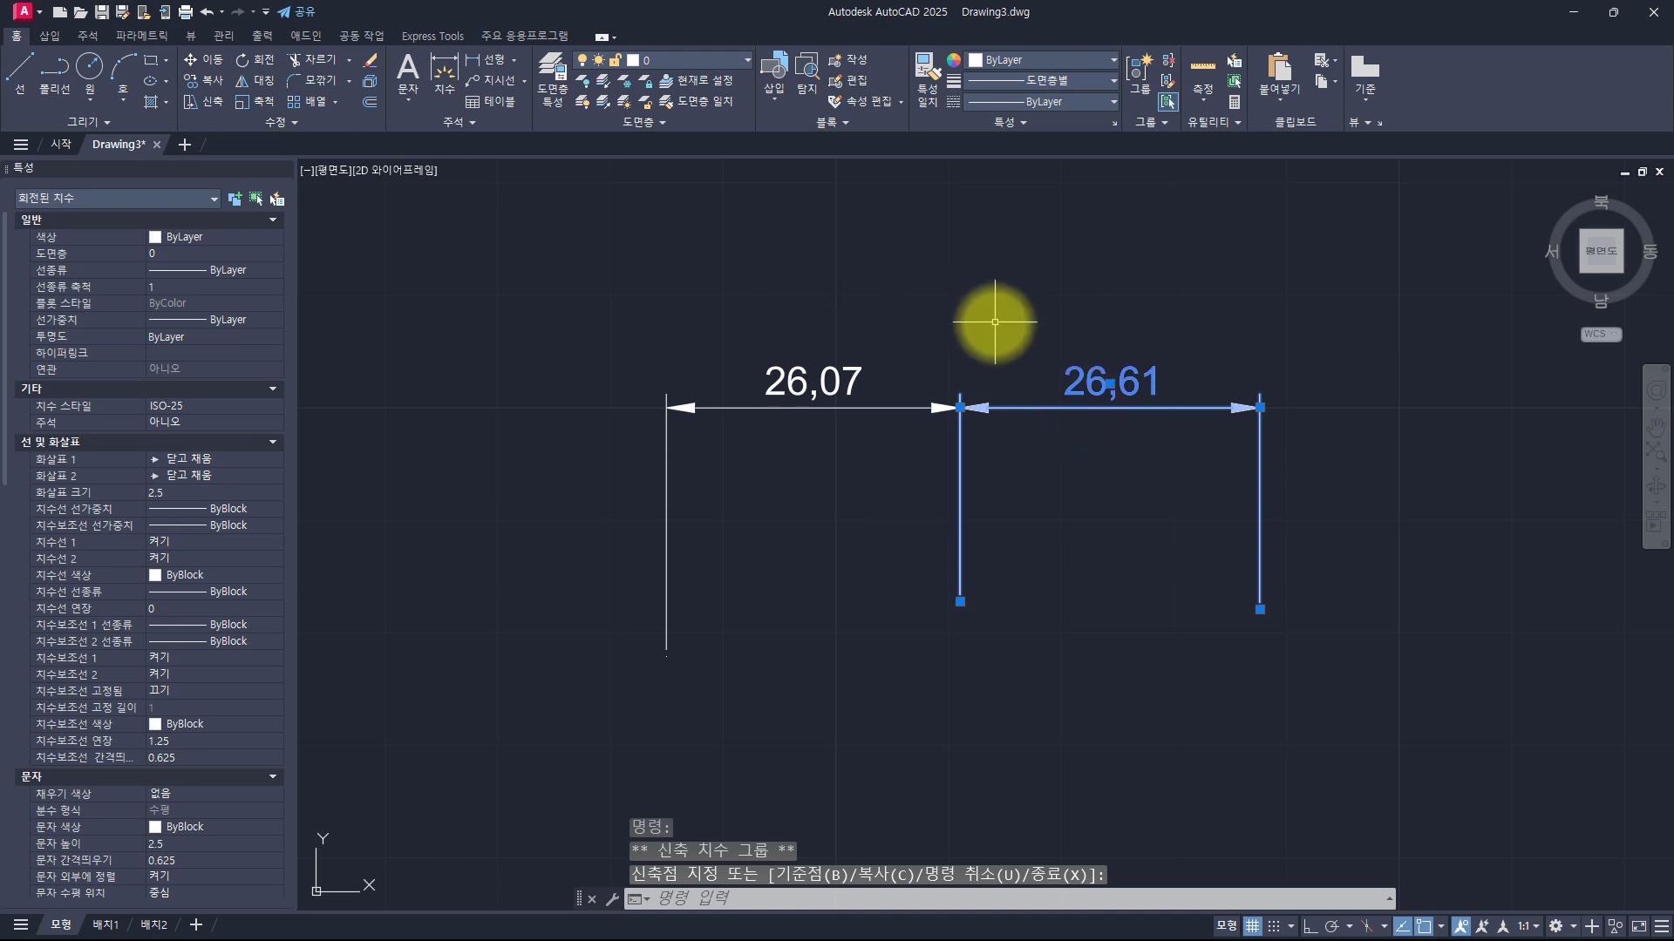
Undo the dimension group stretch and the adjoining second dimension, leaving only the first one
key(Escape)
key(Escape)
key(Escape)
key(Escape)
key(Escape)
key(ctrl+z)
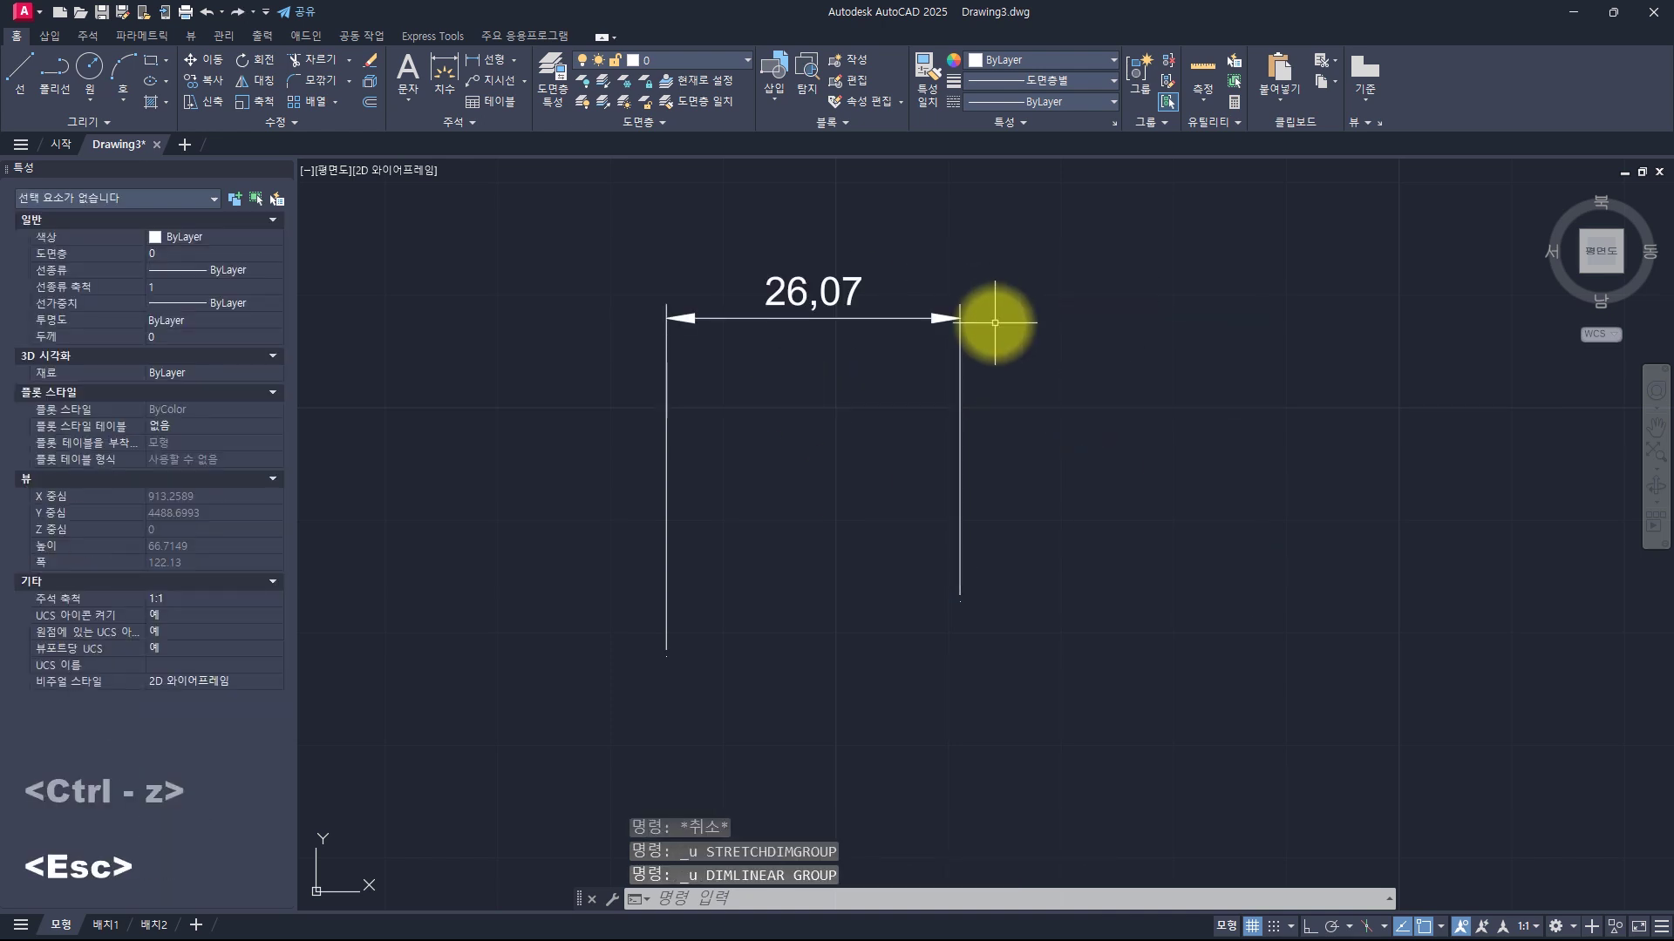
key(Escape)
key(Escape)
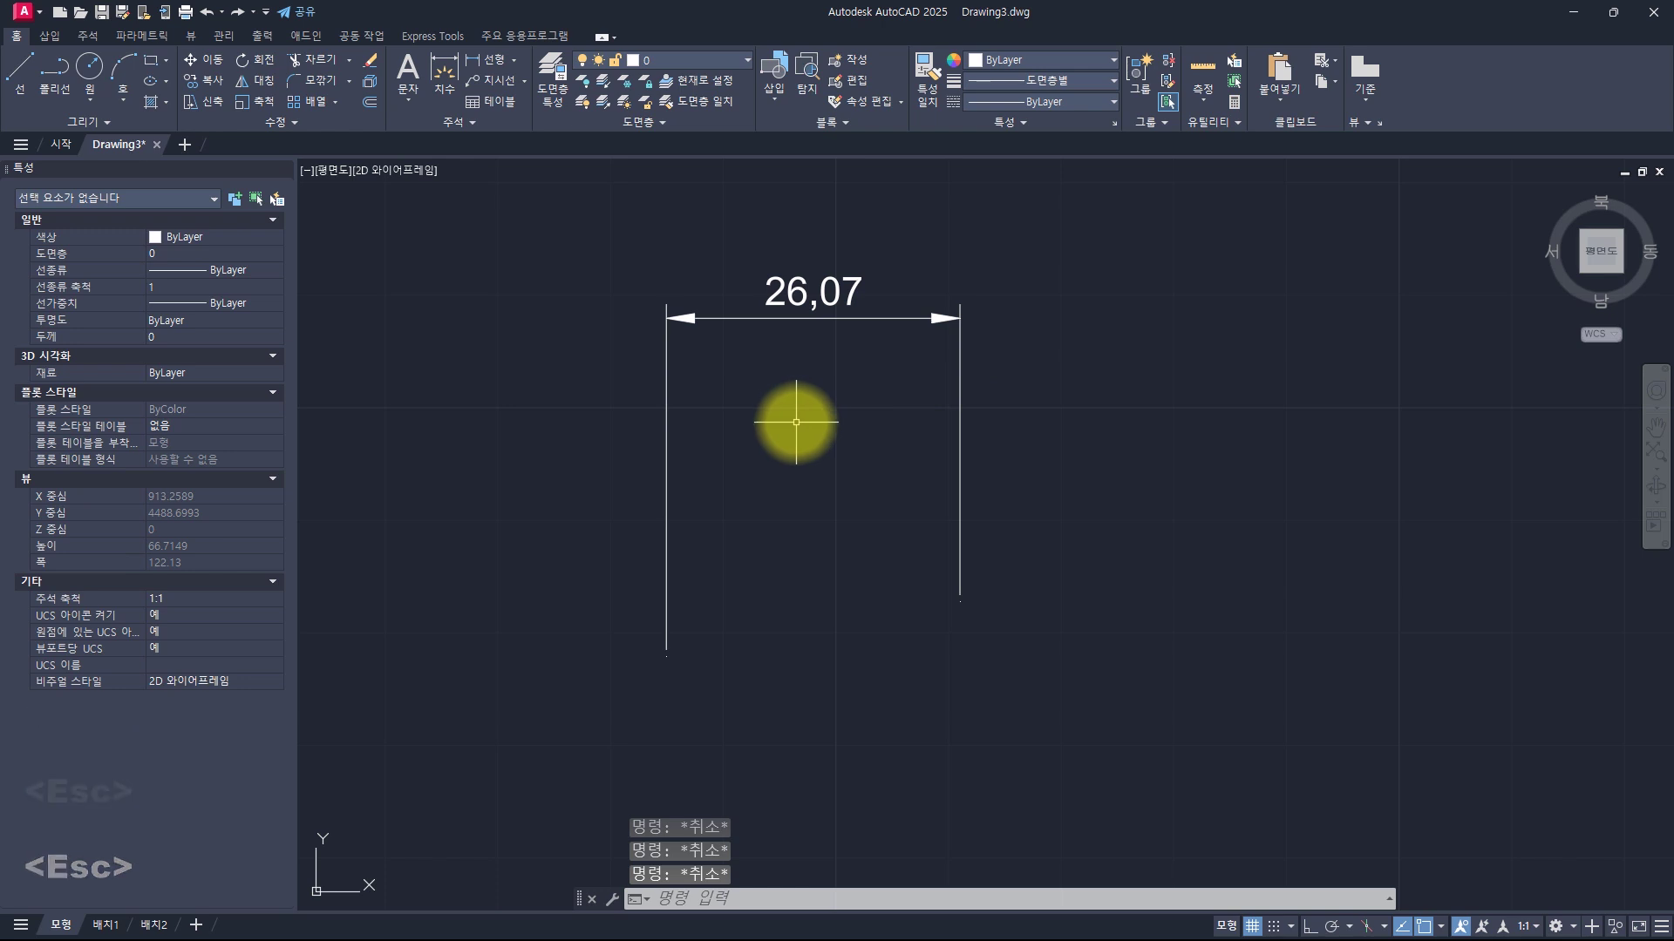
Stretch the left extension line origin outward to widen the dimension to about 43.62 units, and undo the stretch
click(852, 457)
click(729, 234)
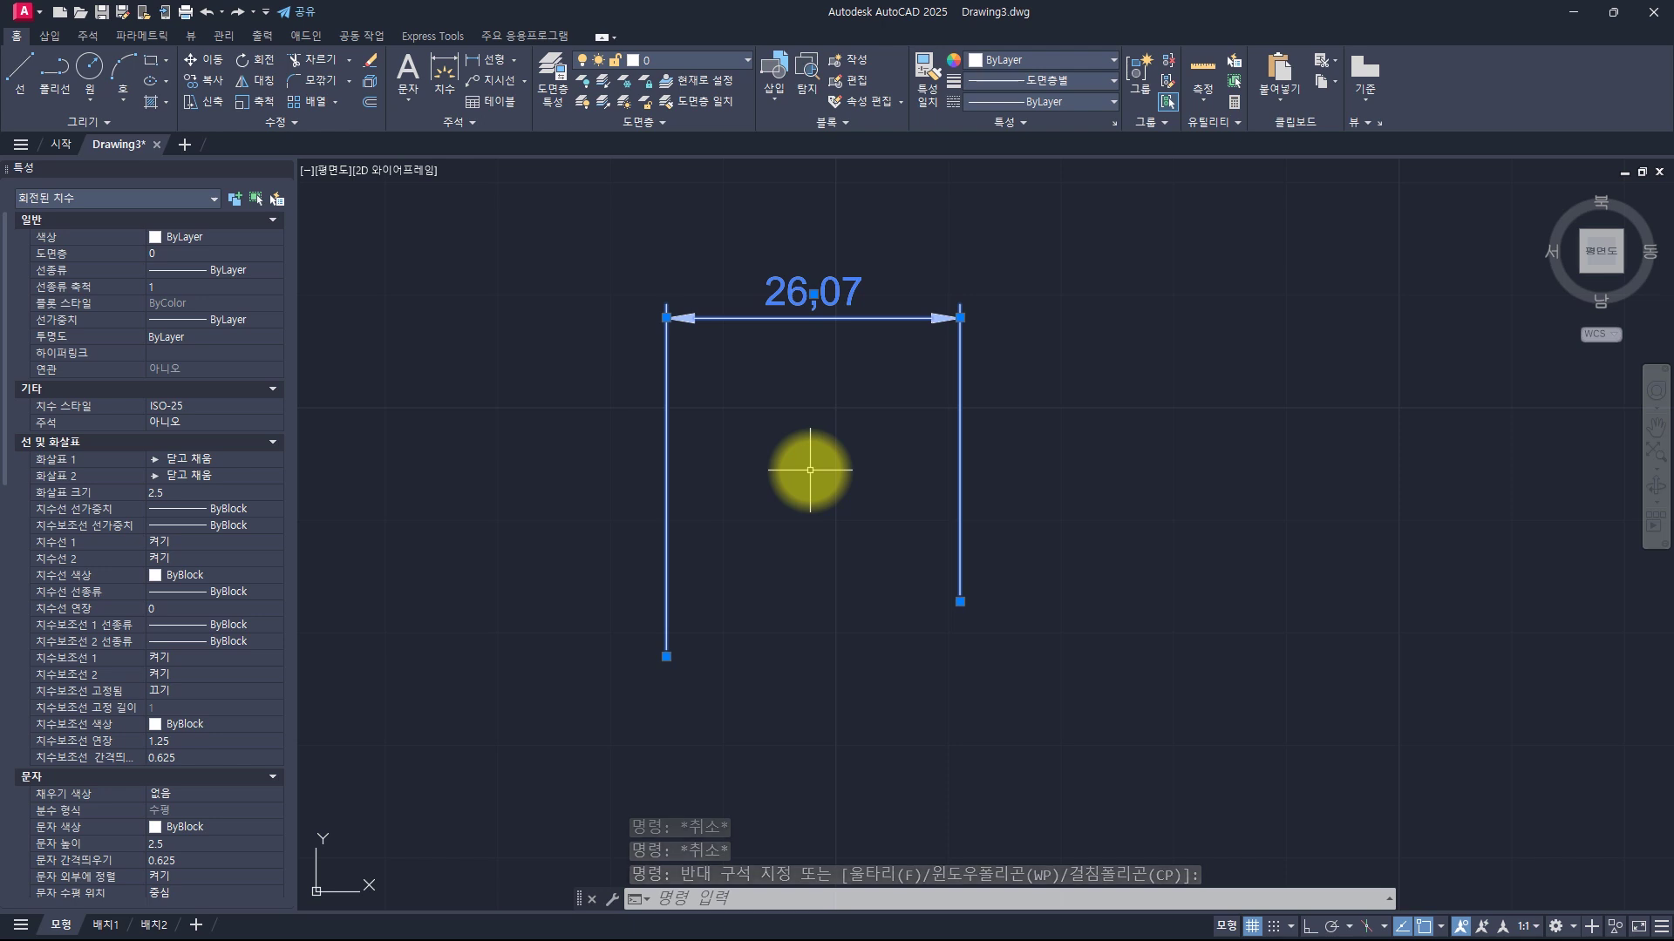
click(666, 656)
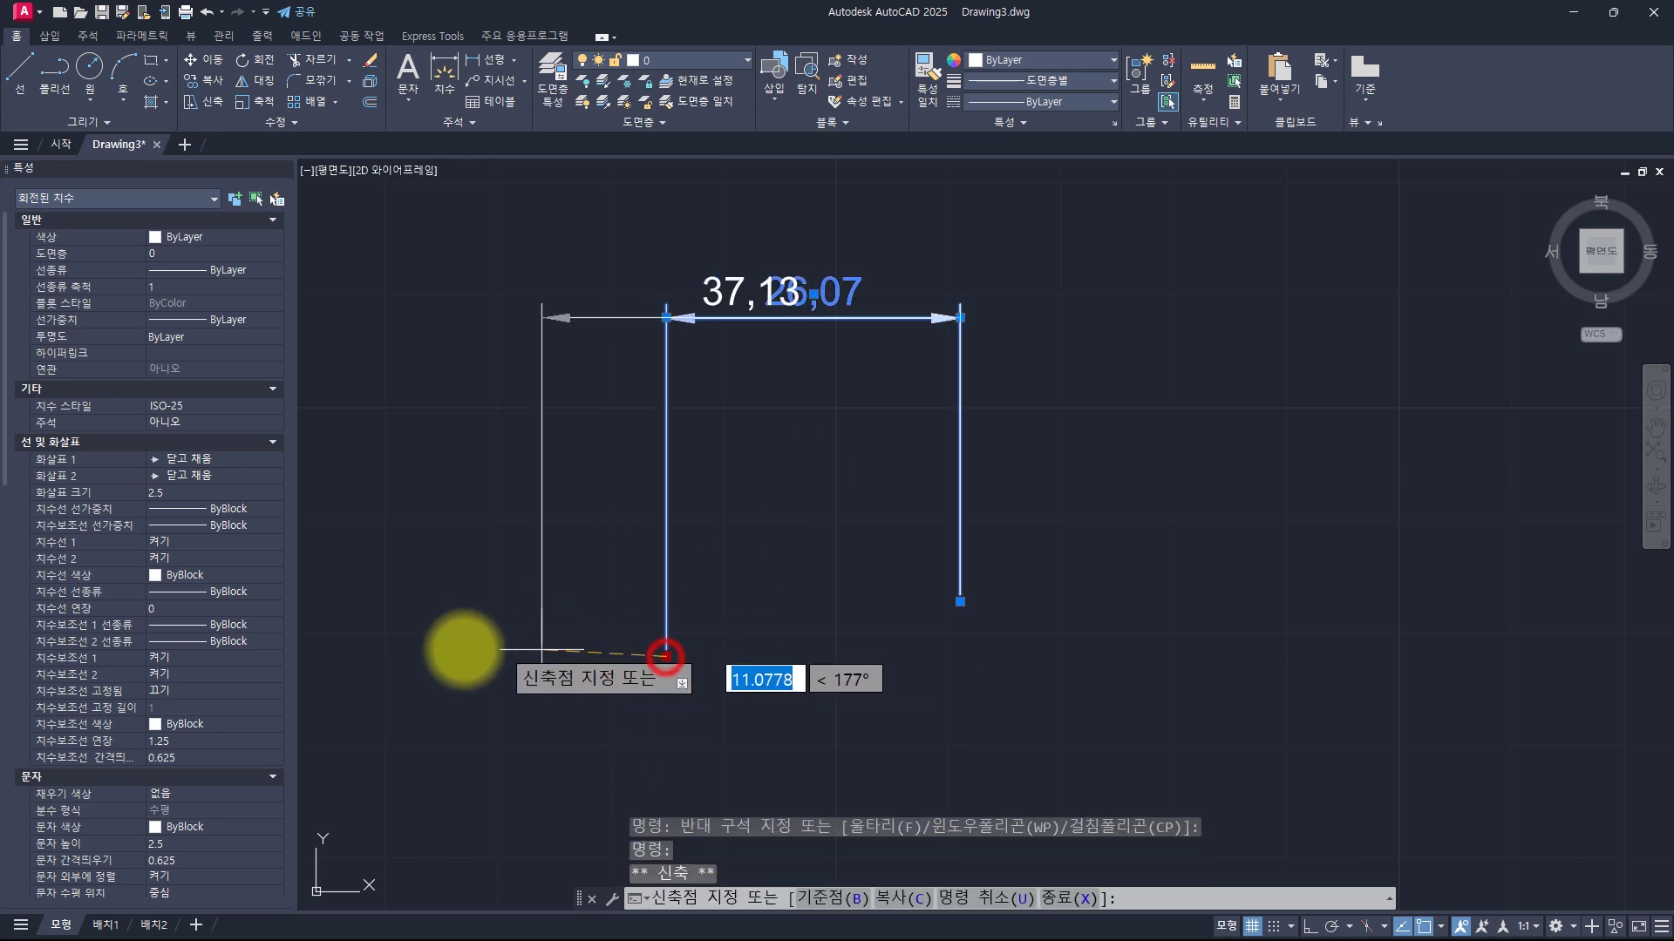
click(464, 650)
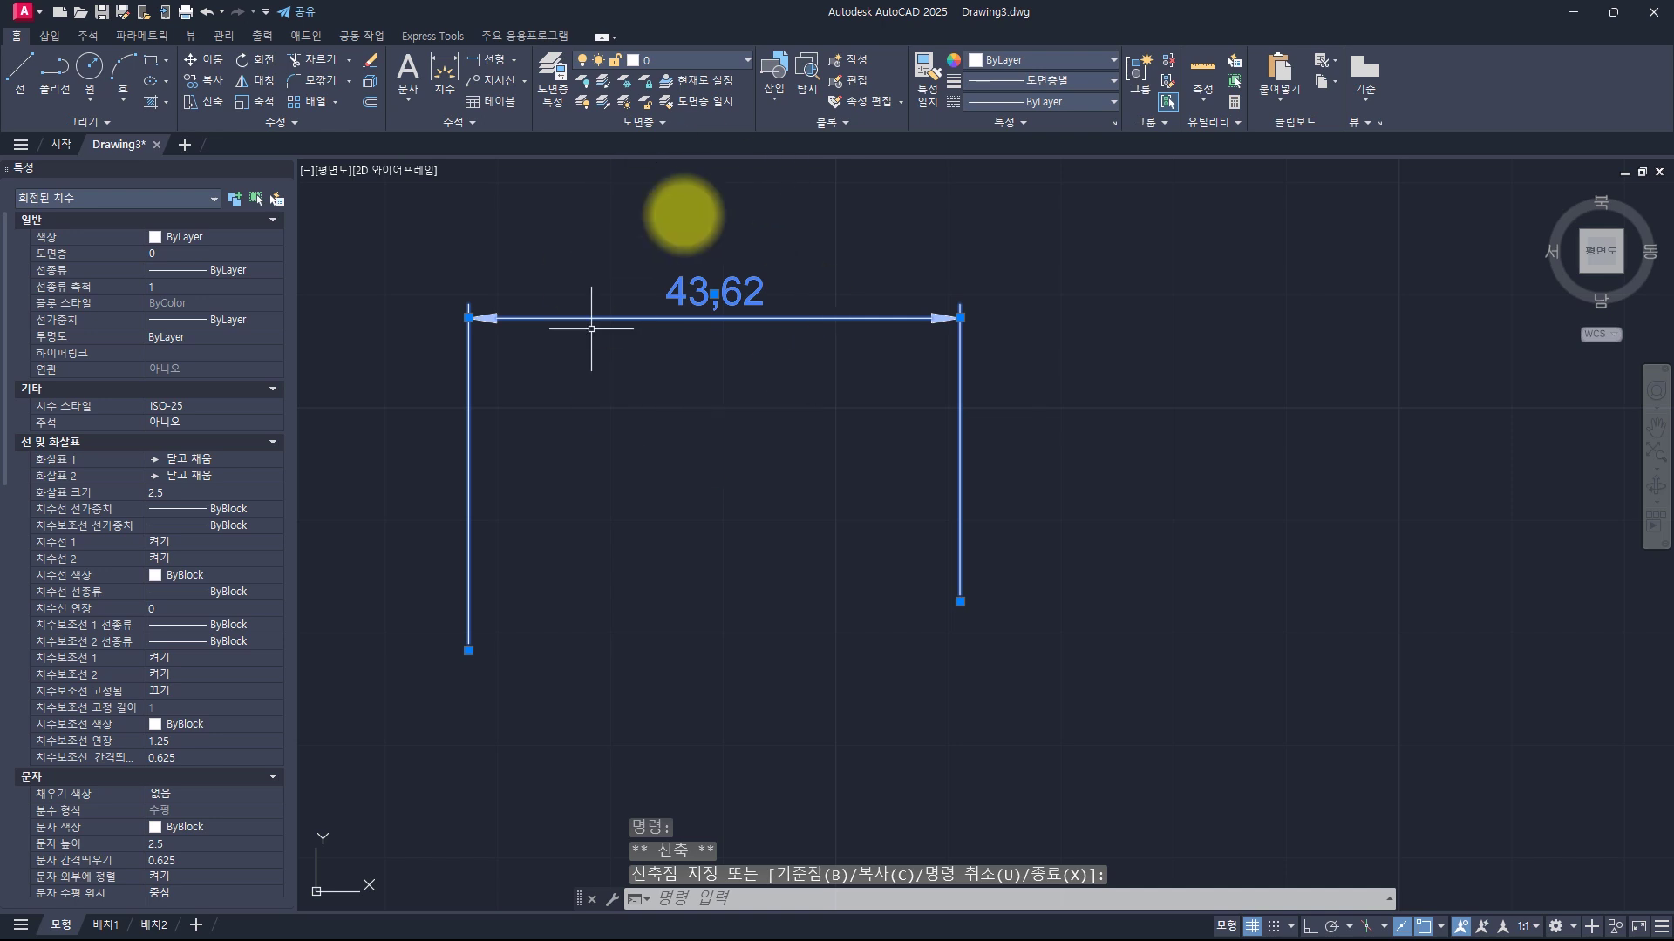
key(ctrl+z)
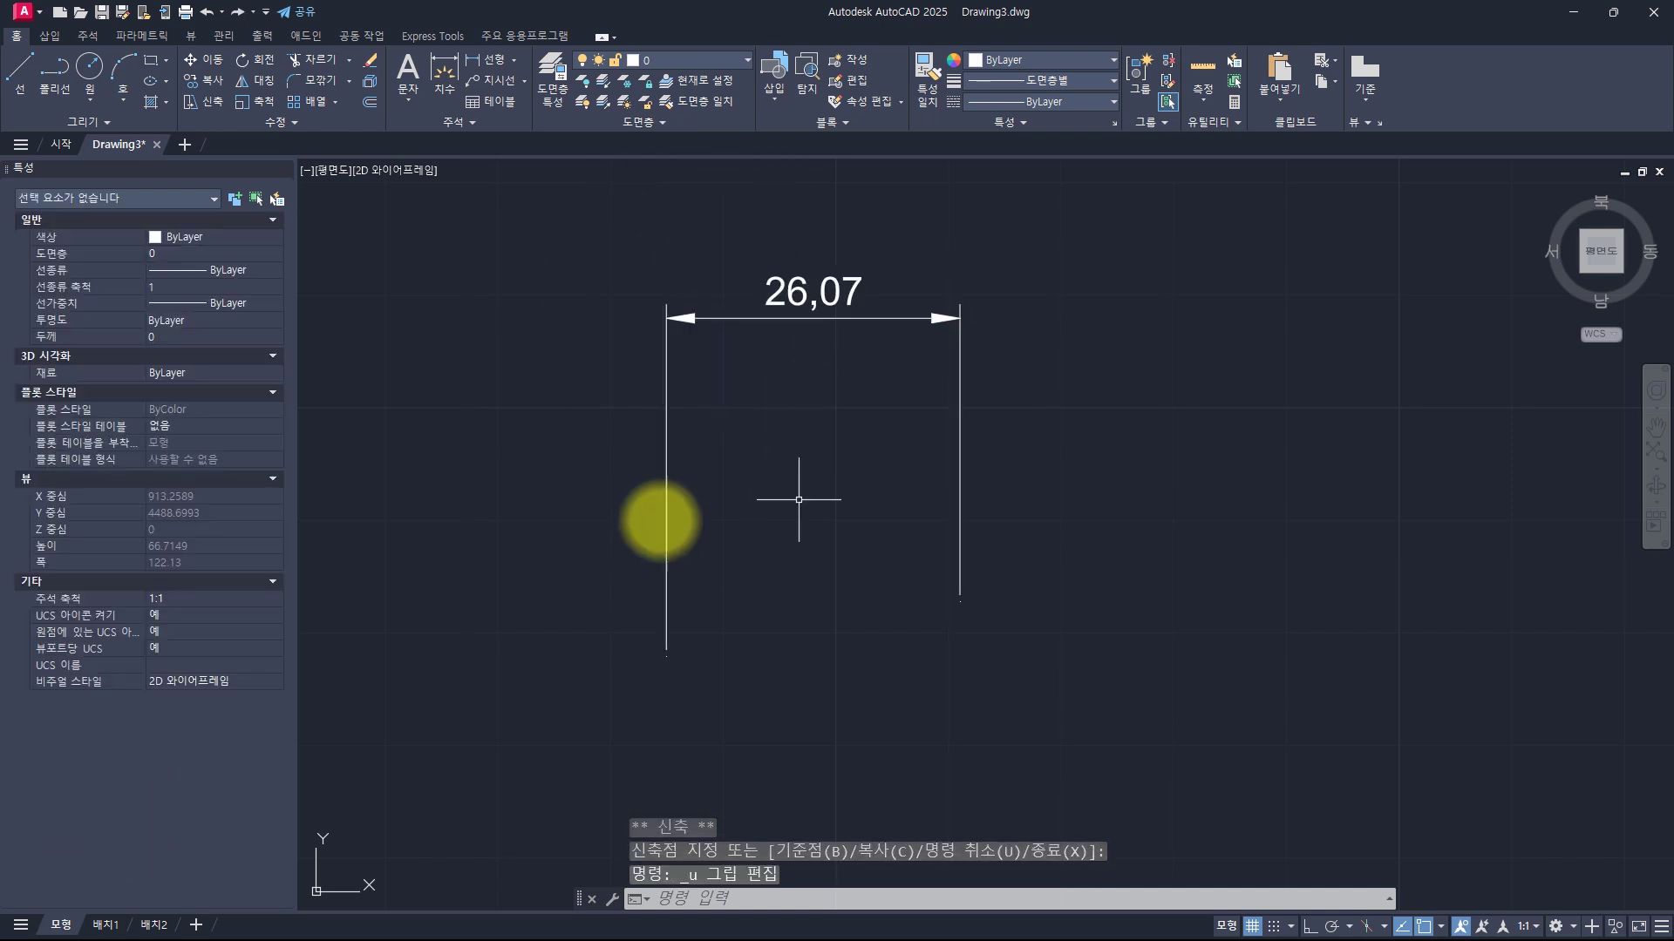
Select the linear dimension and examine its properties, from lines and arrows through text and fit to units and tolerances
key(Escape)
key(Escape)
key(Escape)
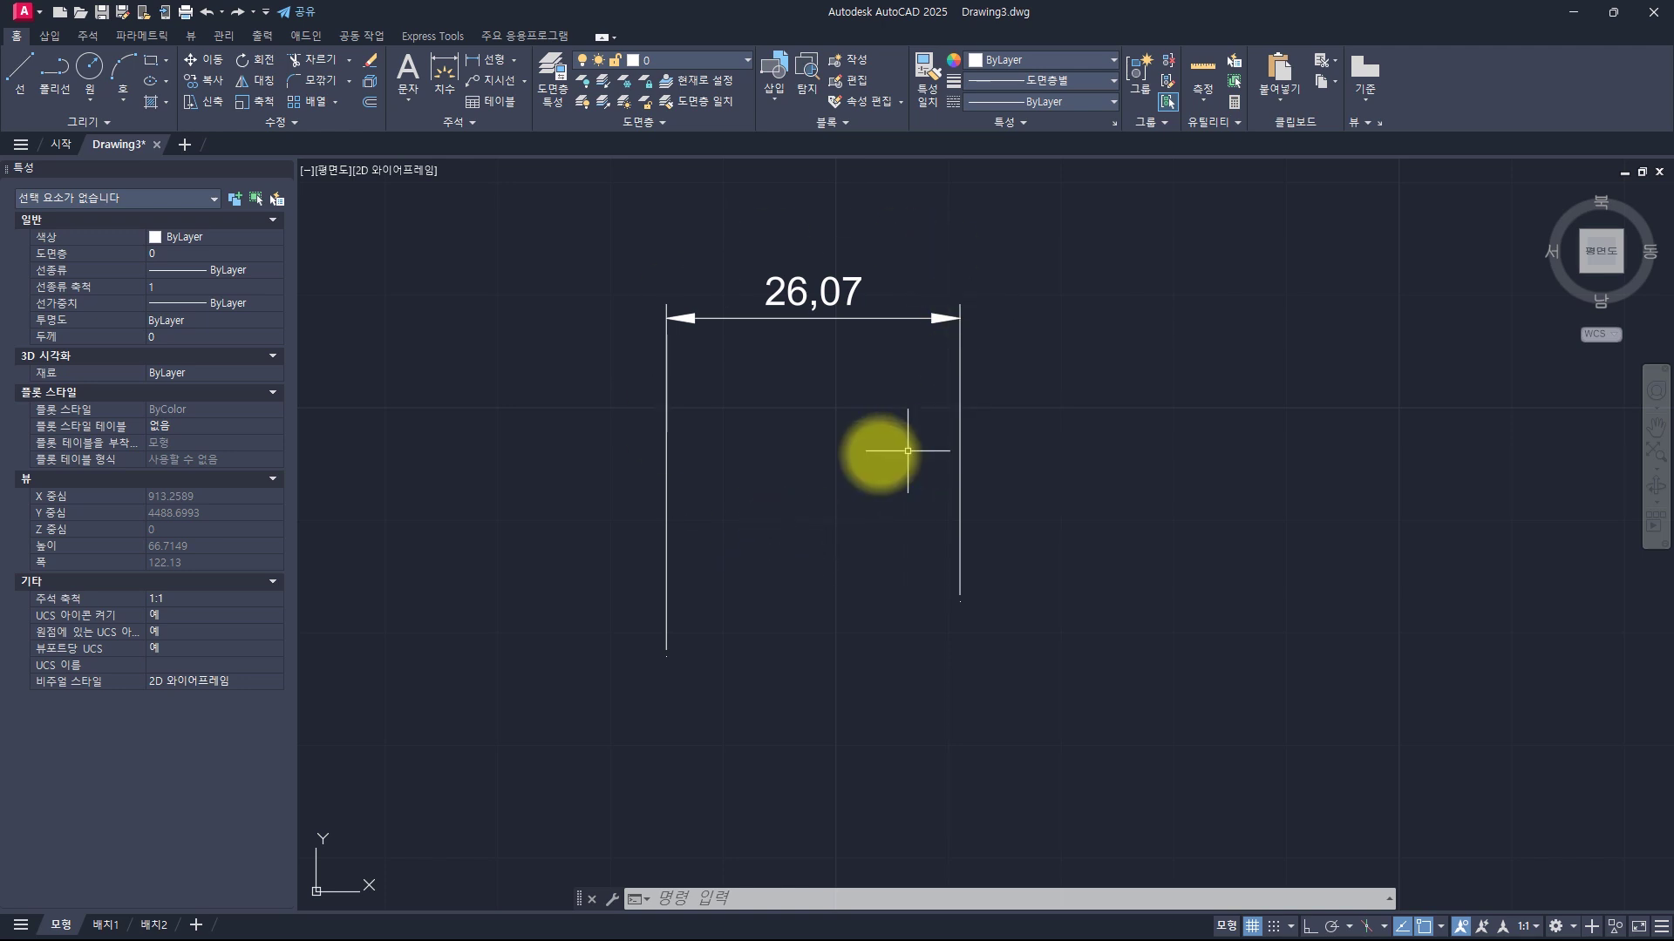
click(859, 434)
click(697, 263)
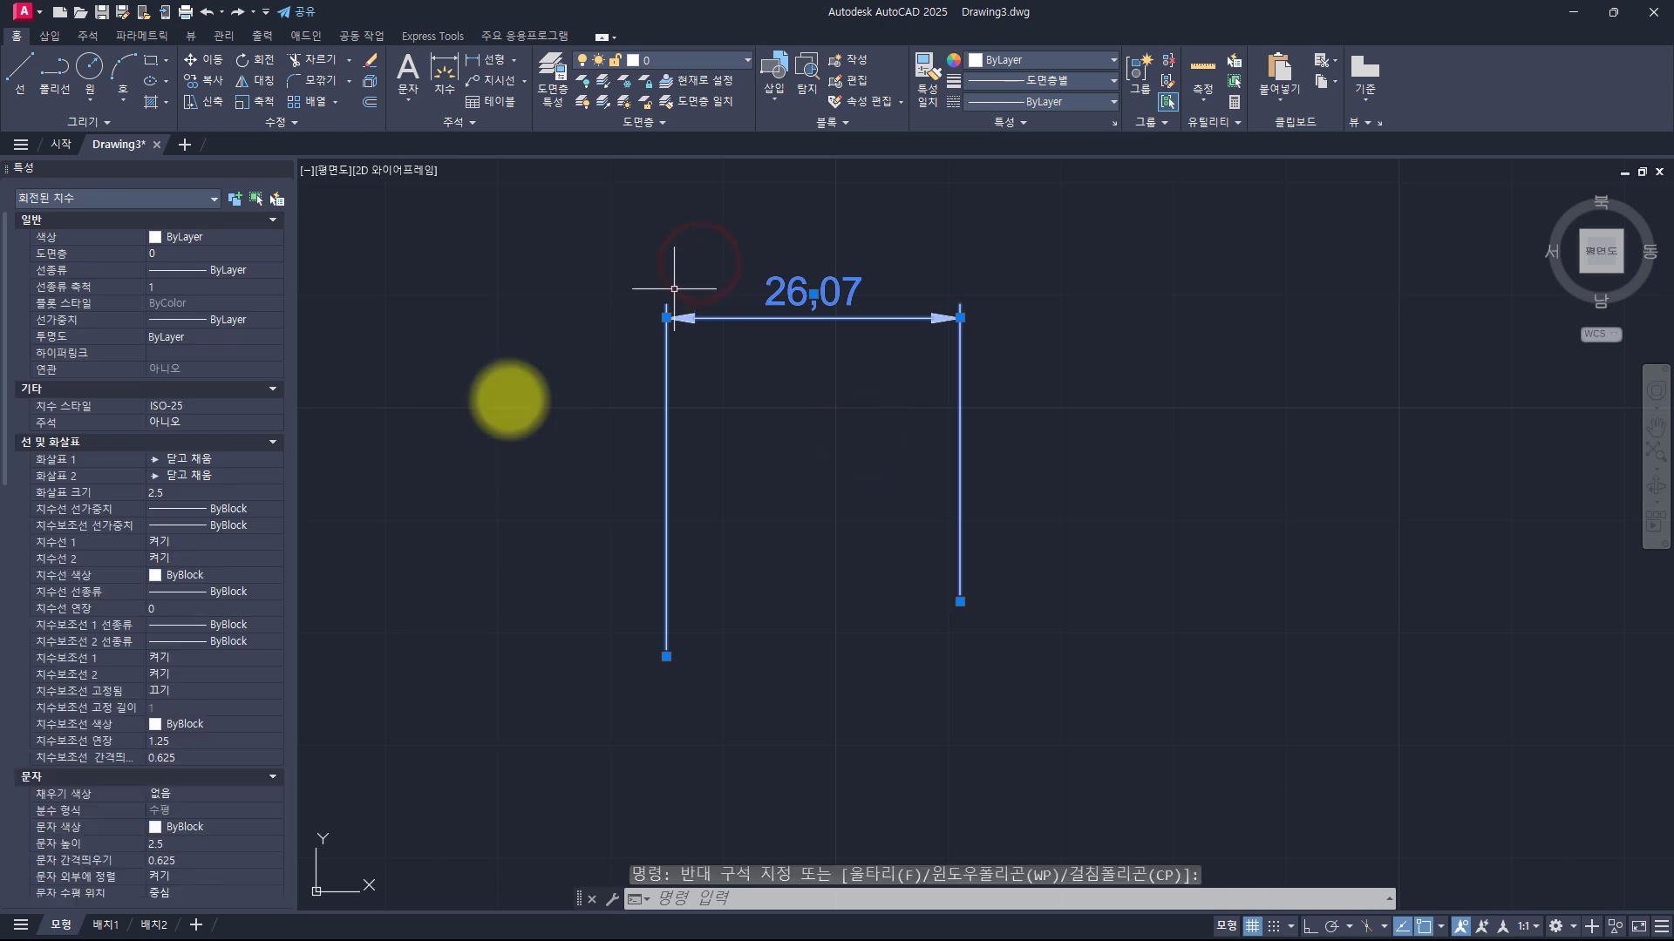
scroll(118, 344, down, 15)
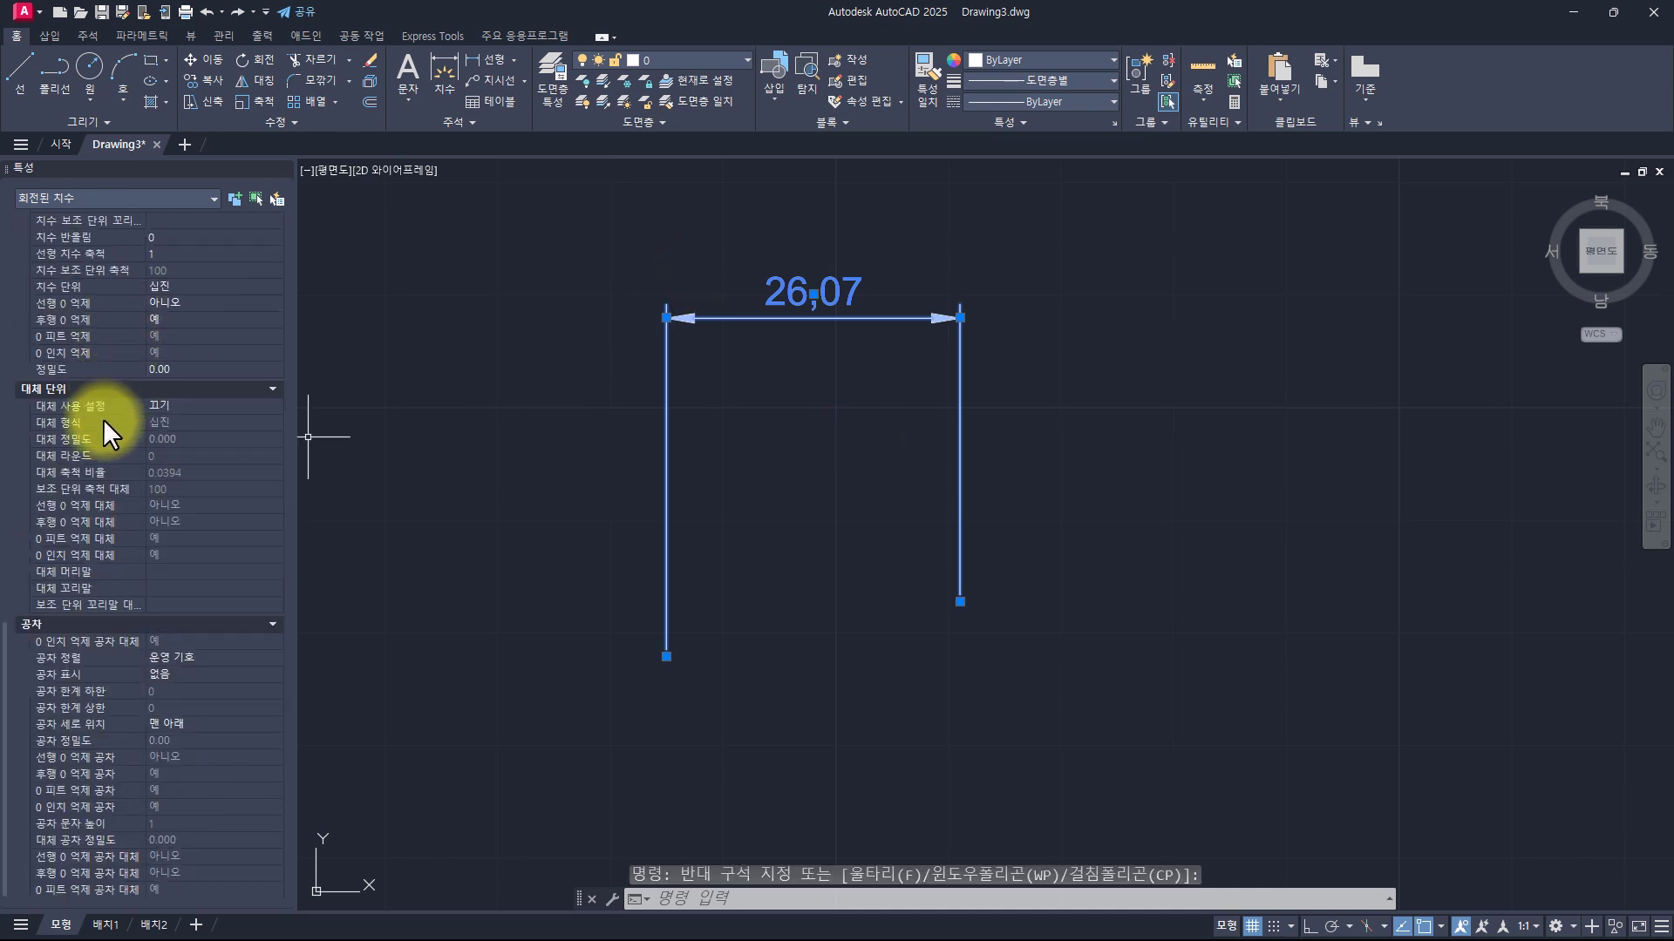
scroll(102, 432, up, 10)
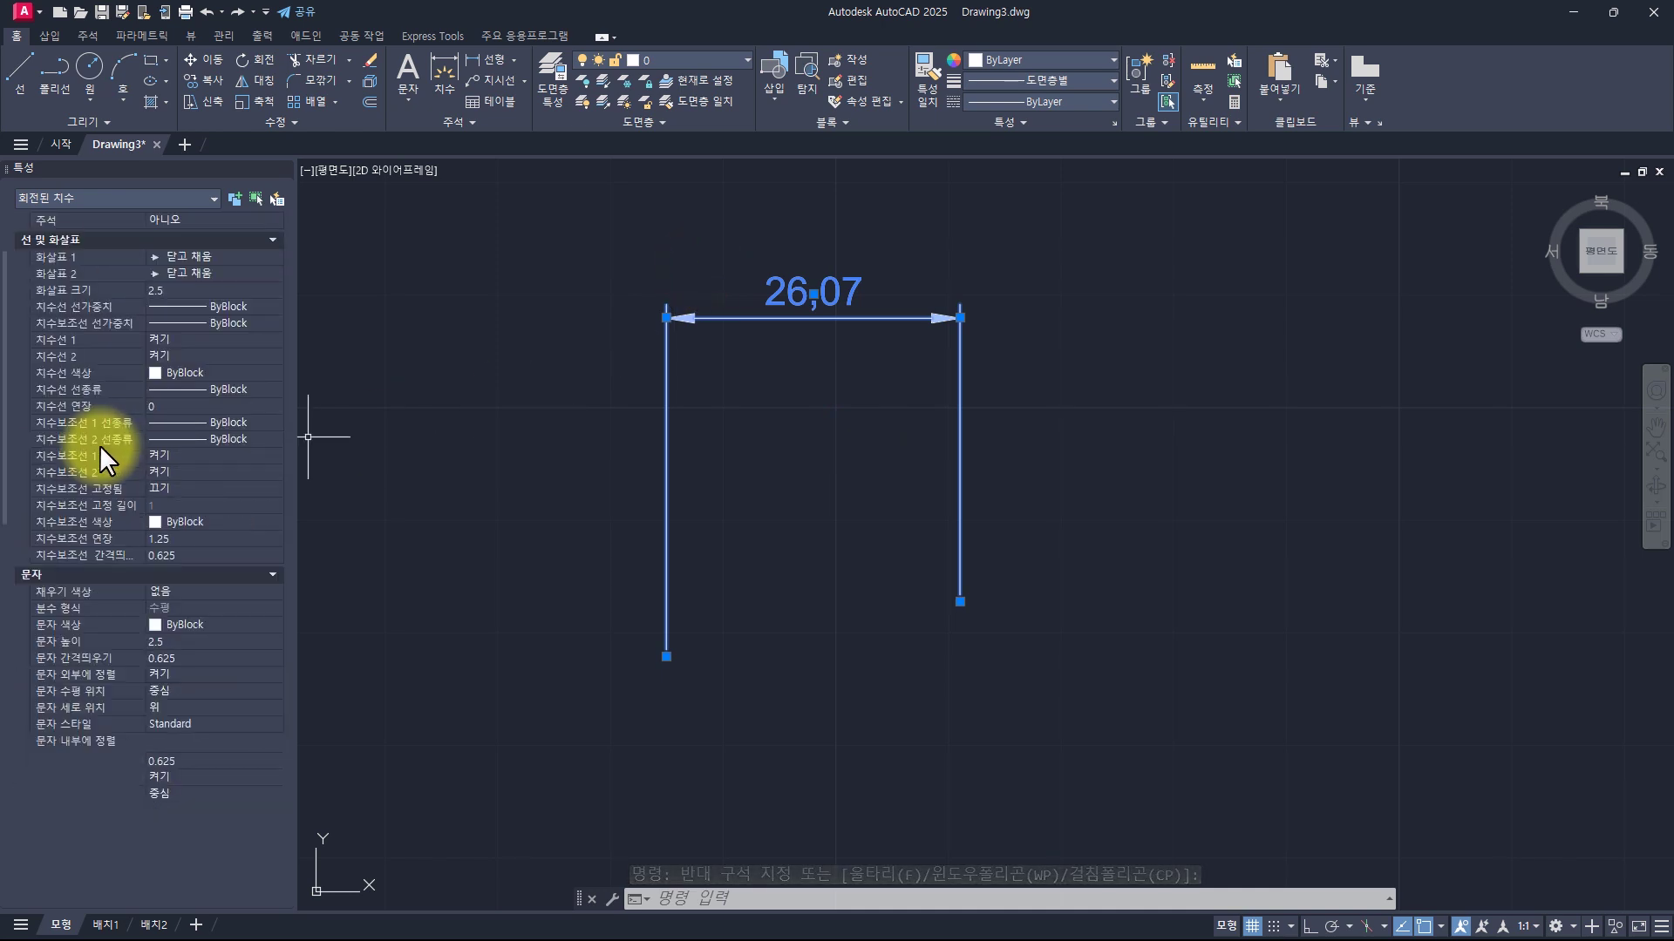
scroll(129, 448, down, 3)
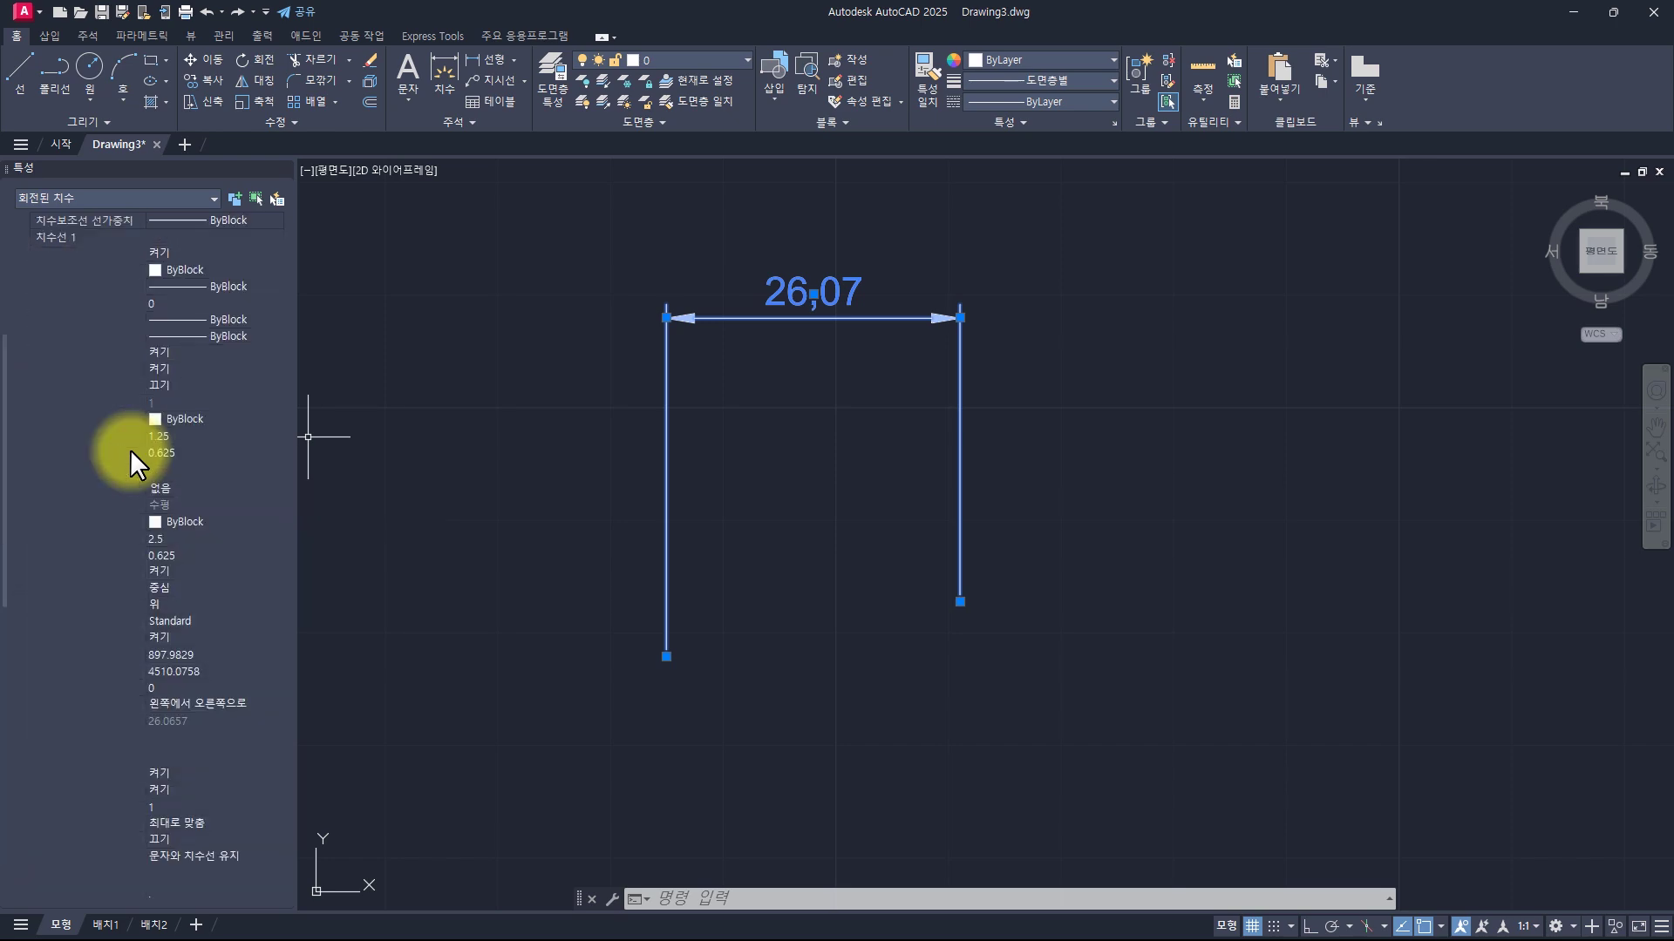
scroll(129, 448, up, 6)
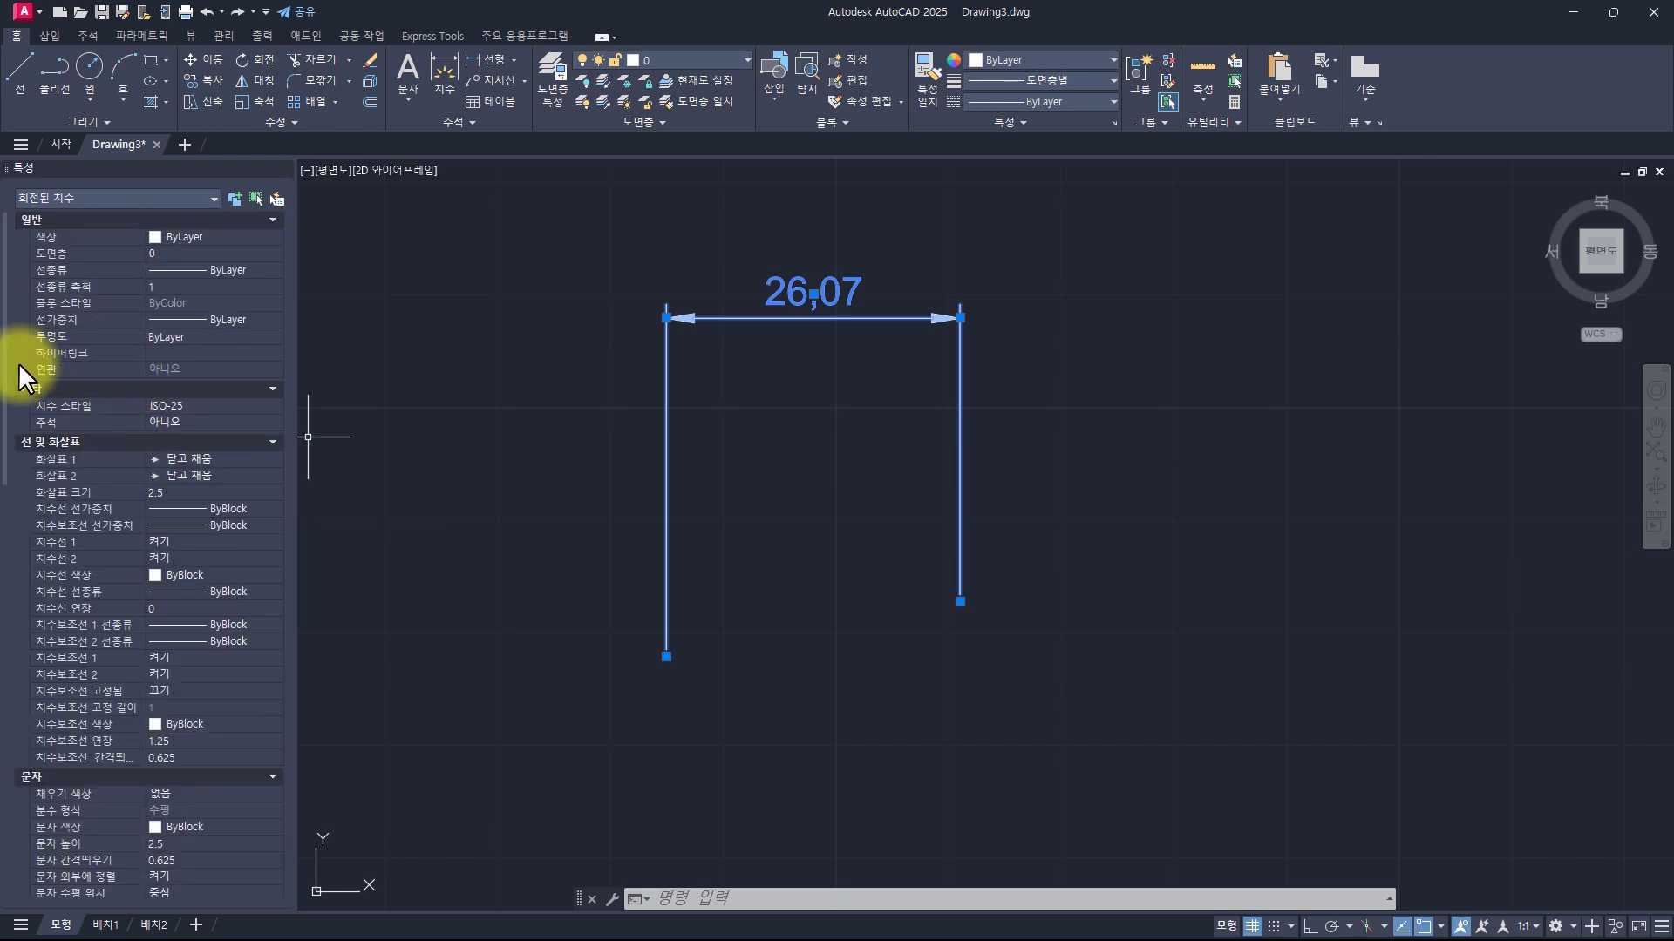
scroll(30, 354, down, 10)
scroll(25, 359, up, 10)
scroll(19, 349, down, 15)
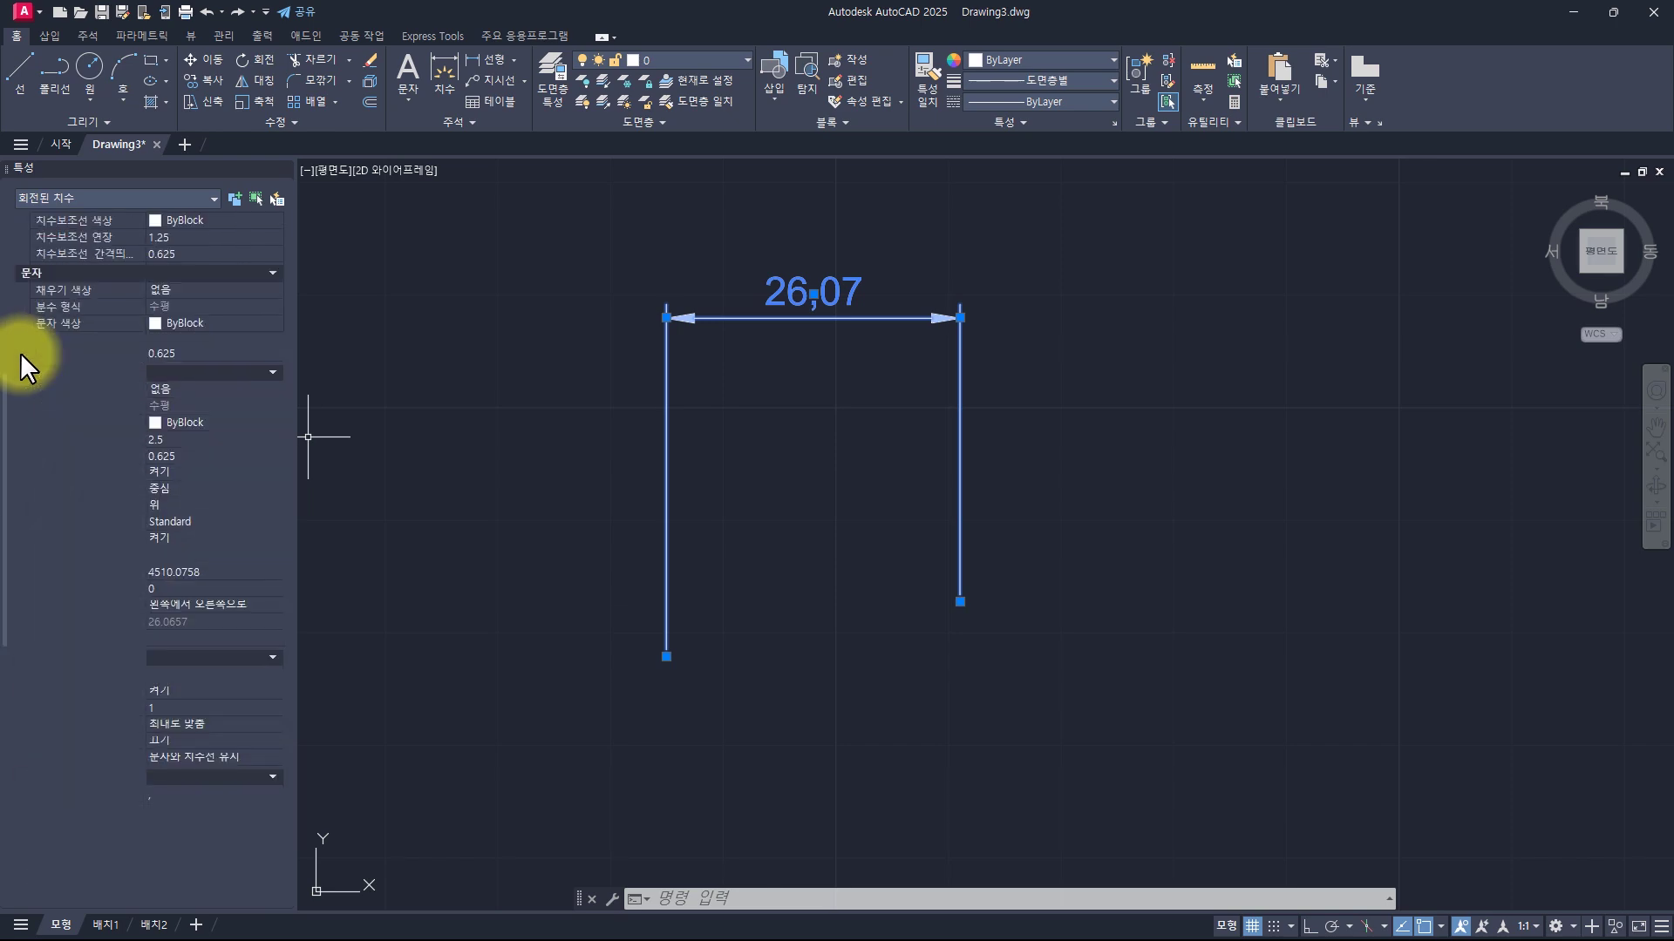
scroll(20, 352, up, 12)
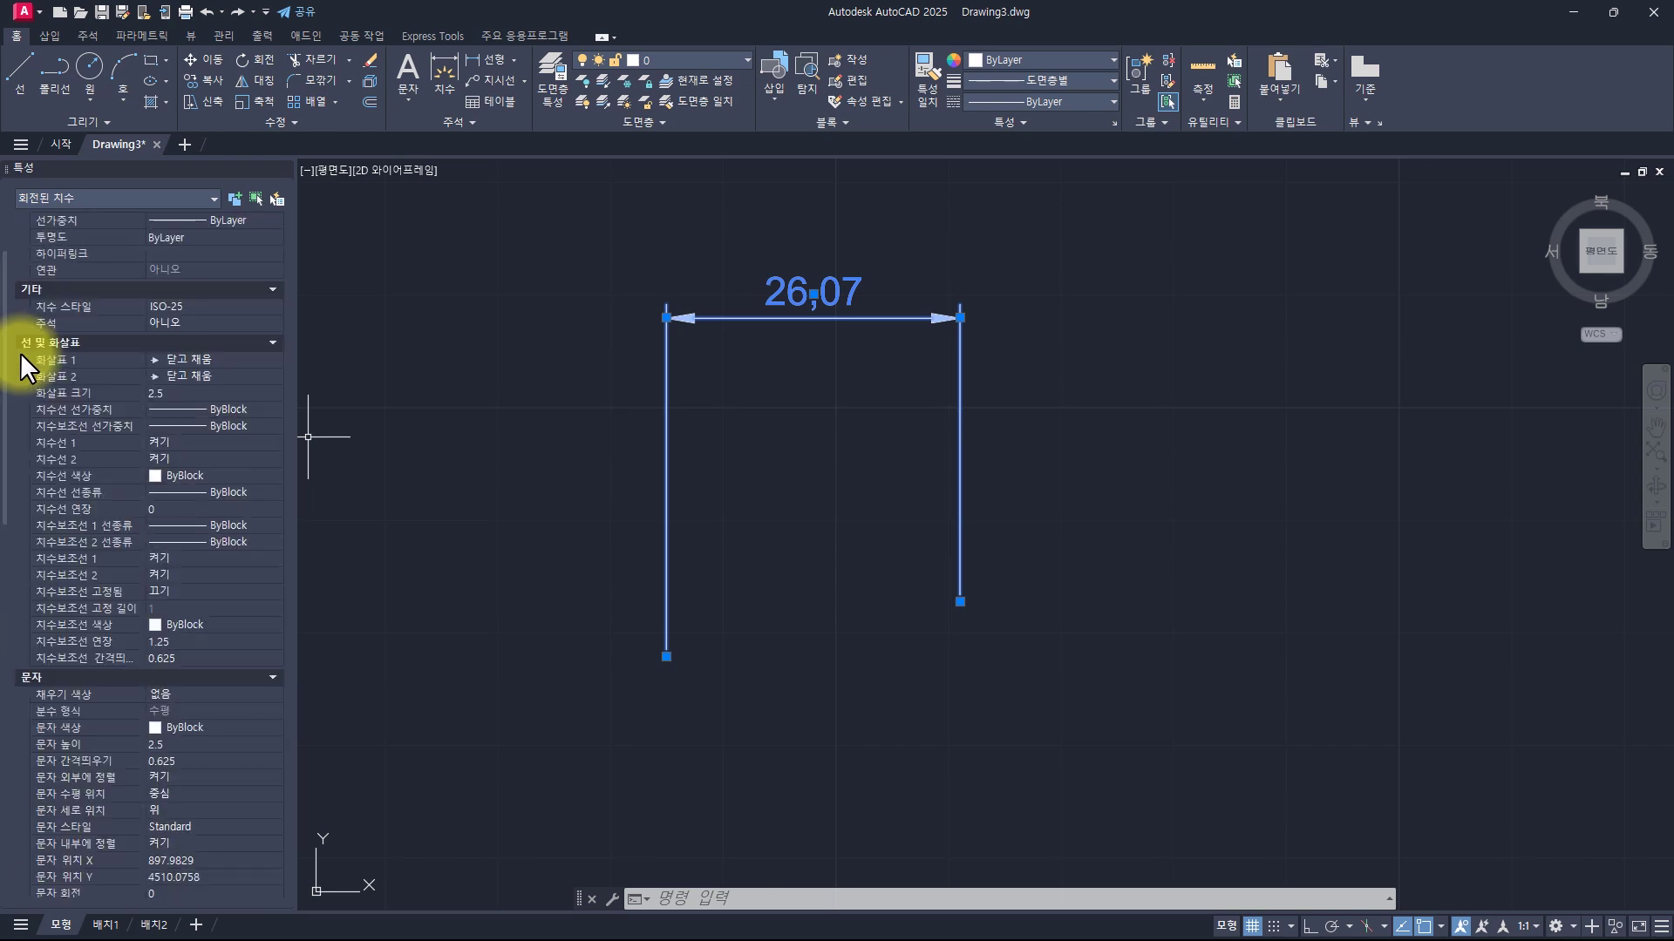
scroll(19, 353, down, 3)
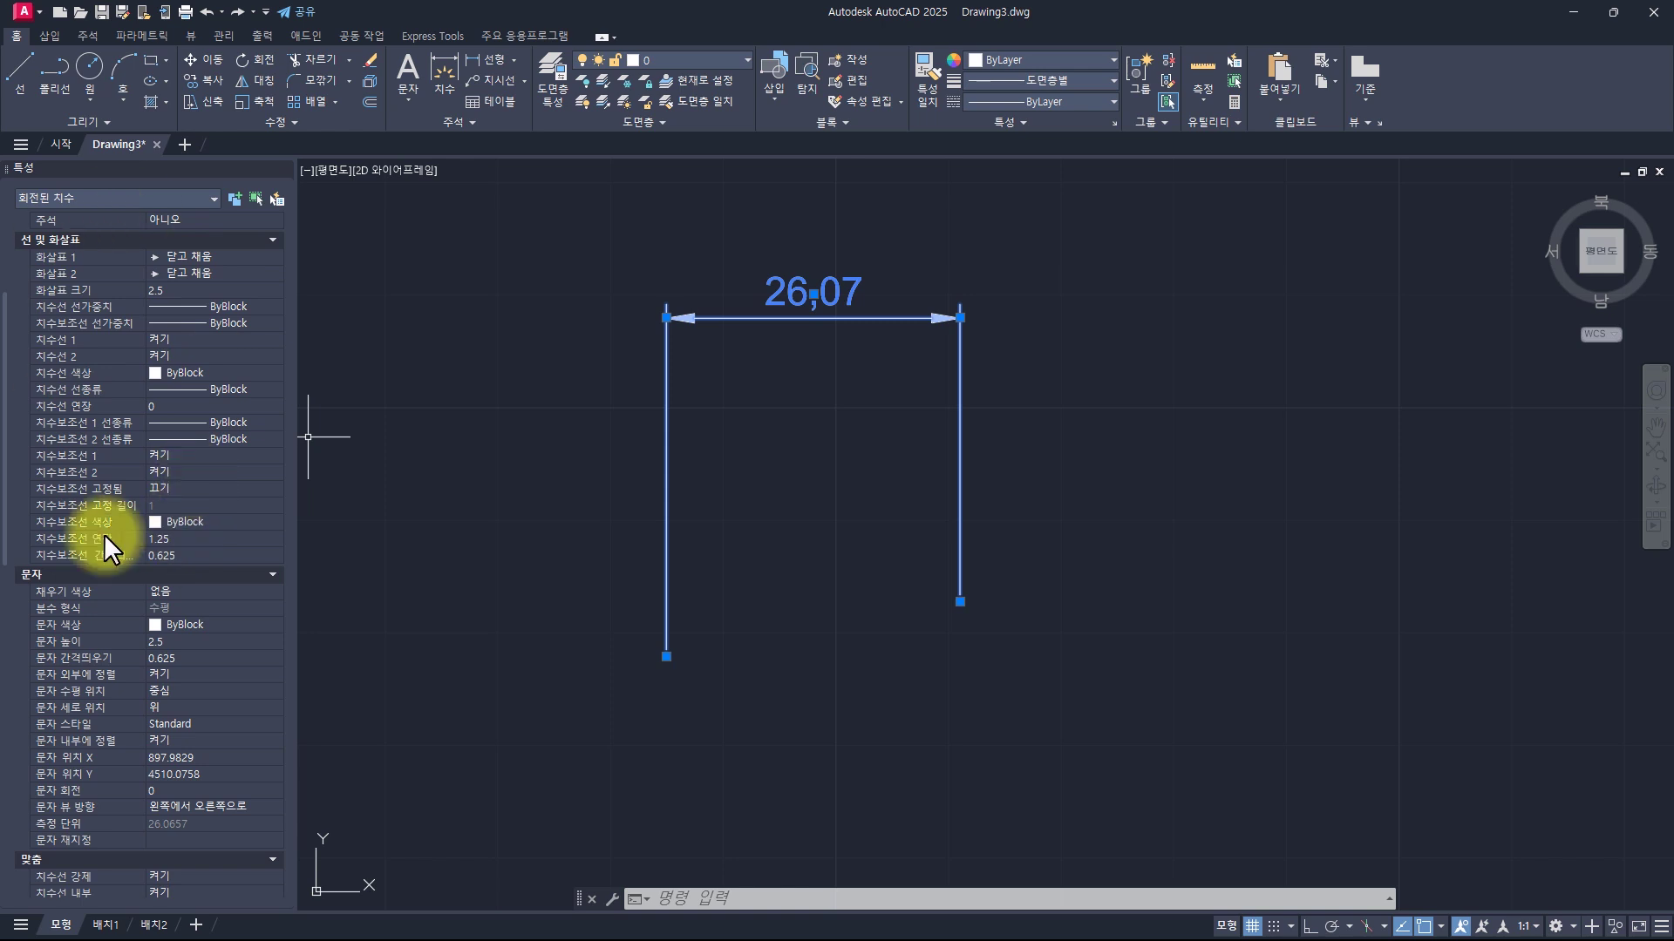
scroll(14, 448, up, 3)
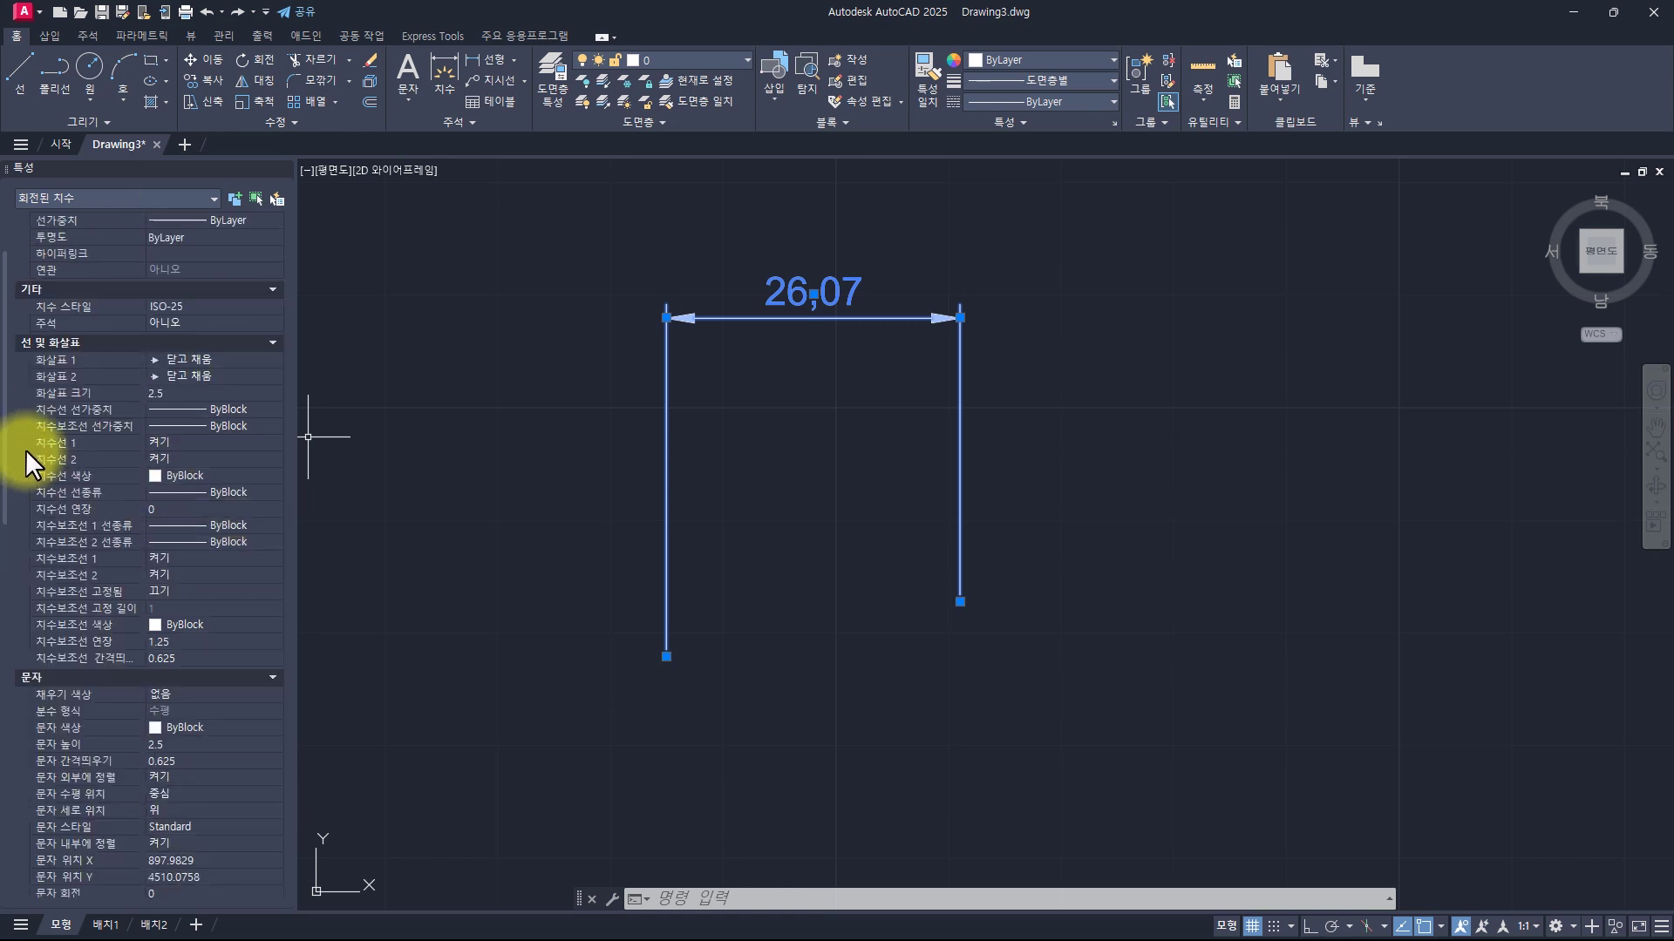
click(180, 439)
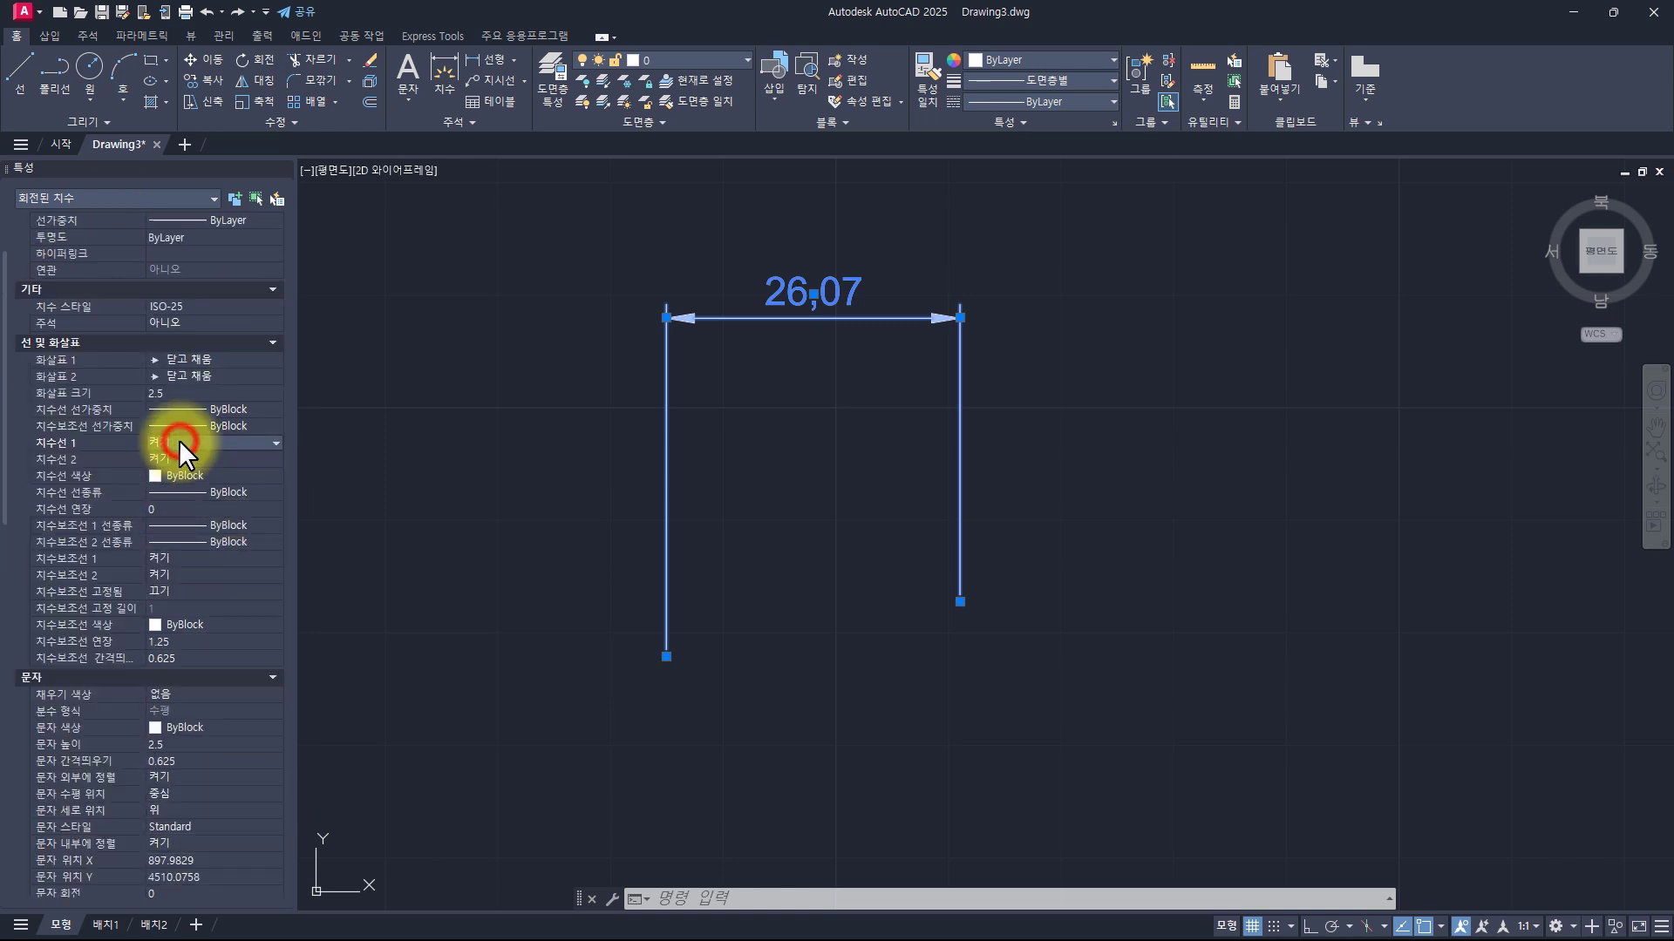
click(180, 439)
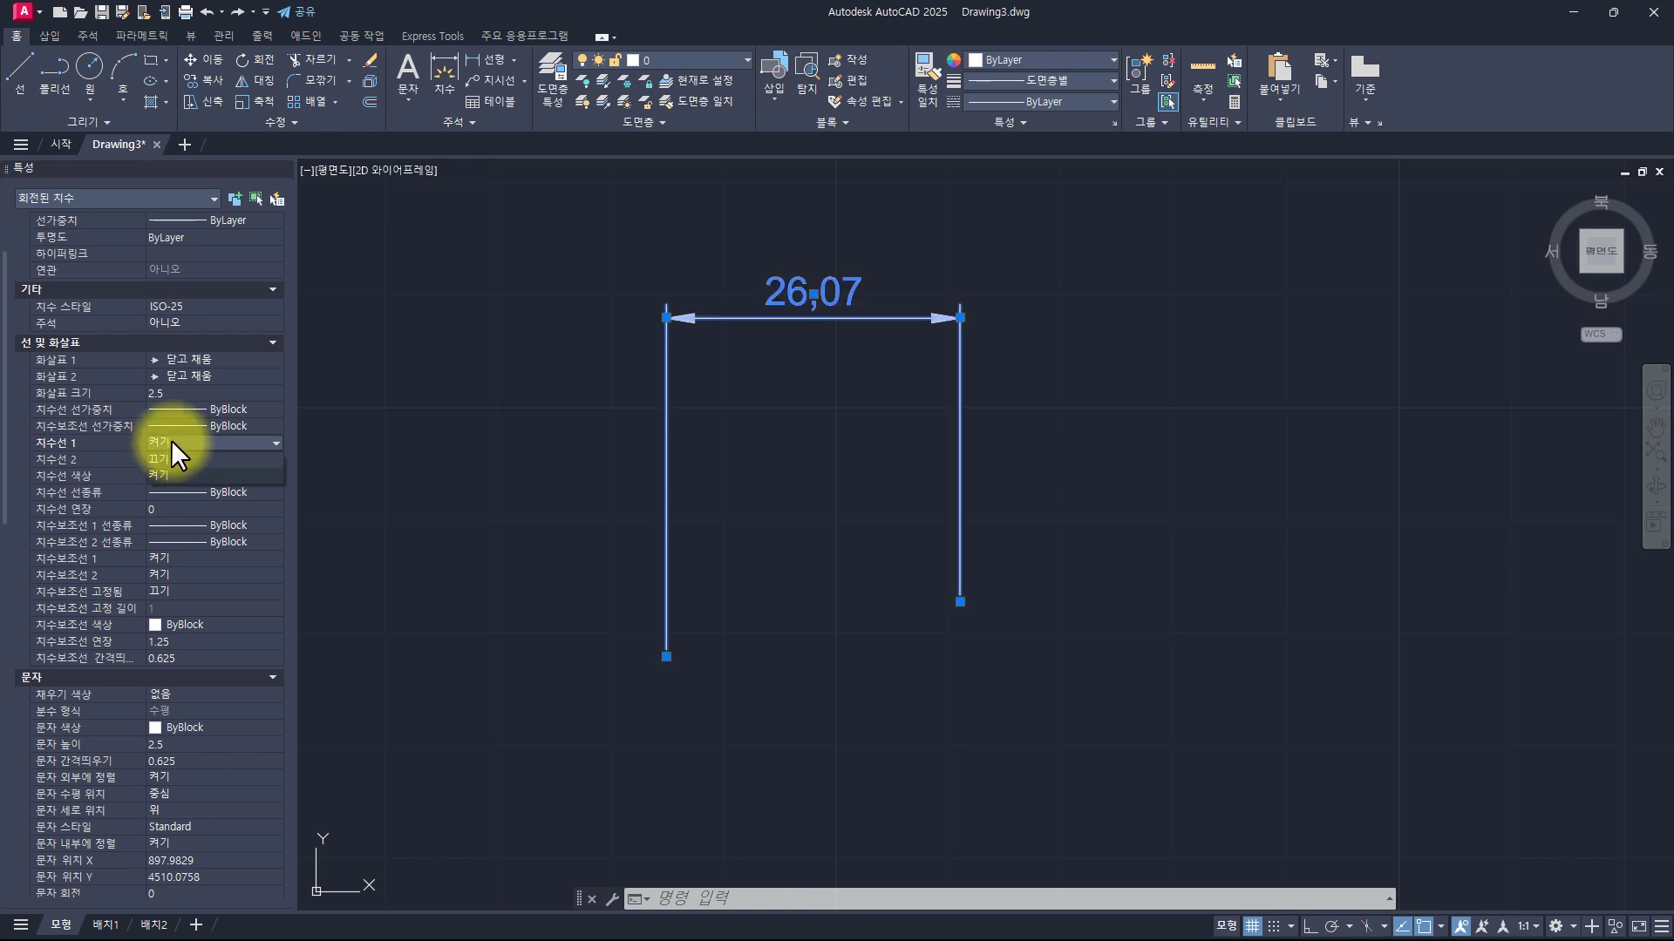
Turn off extension line 1 and extension line 2 (치수보조선 1 and 2) of the selected dimension
click(171, 558)
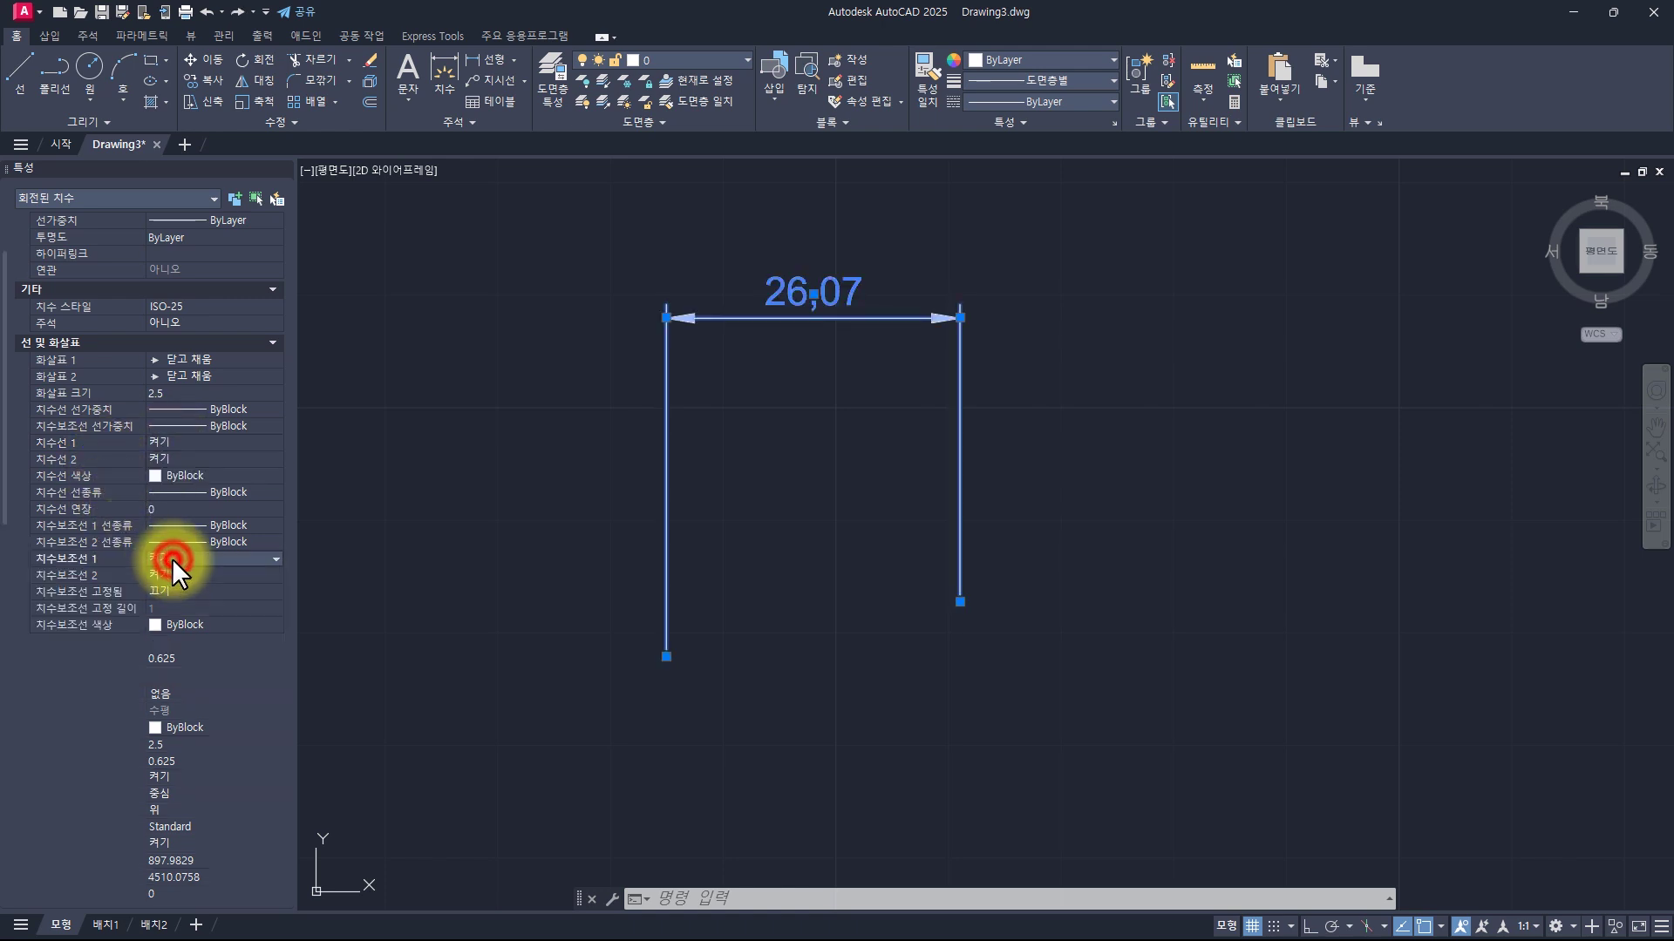
click(170, 558)
click(166, 576)
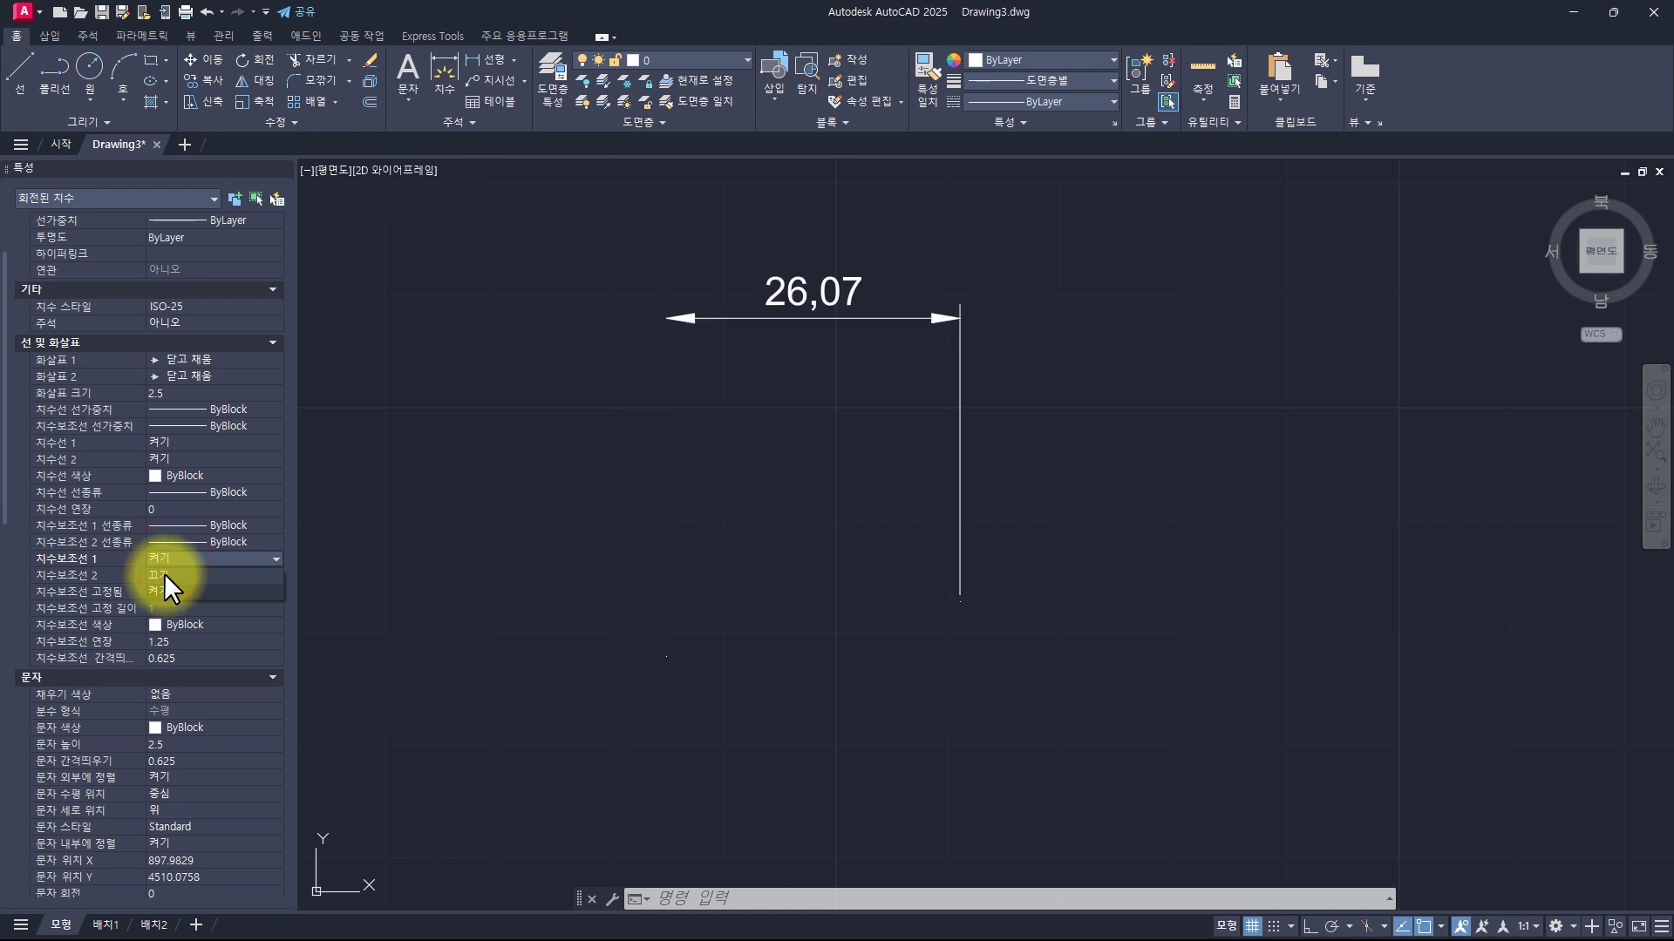
click(164, 572)
click(166, 577)
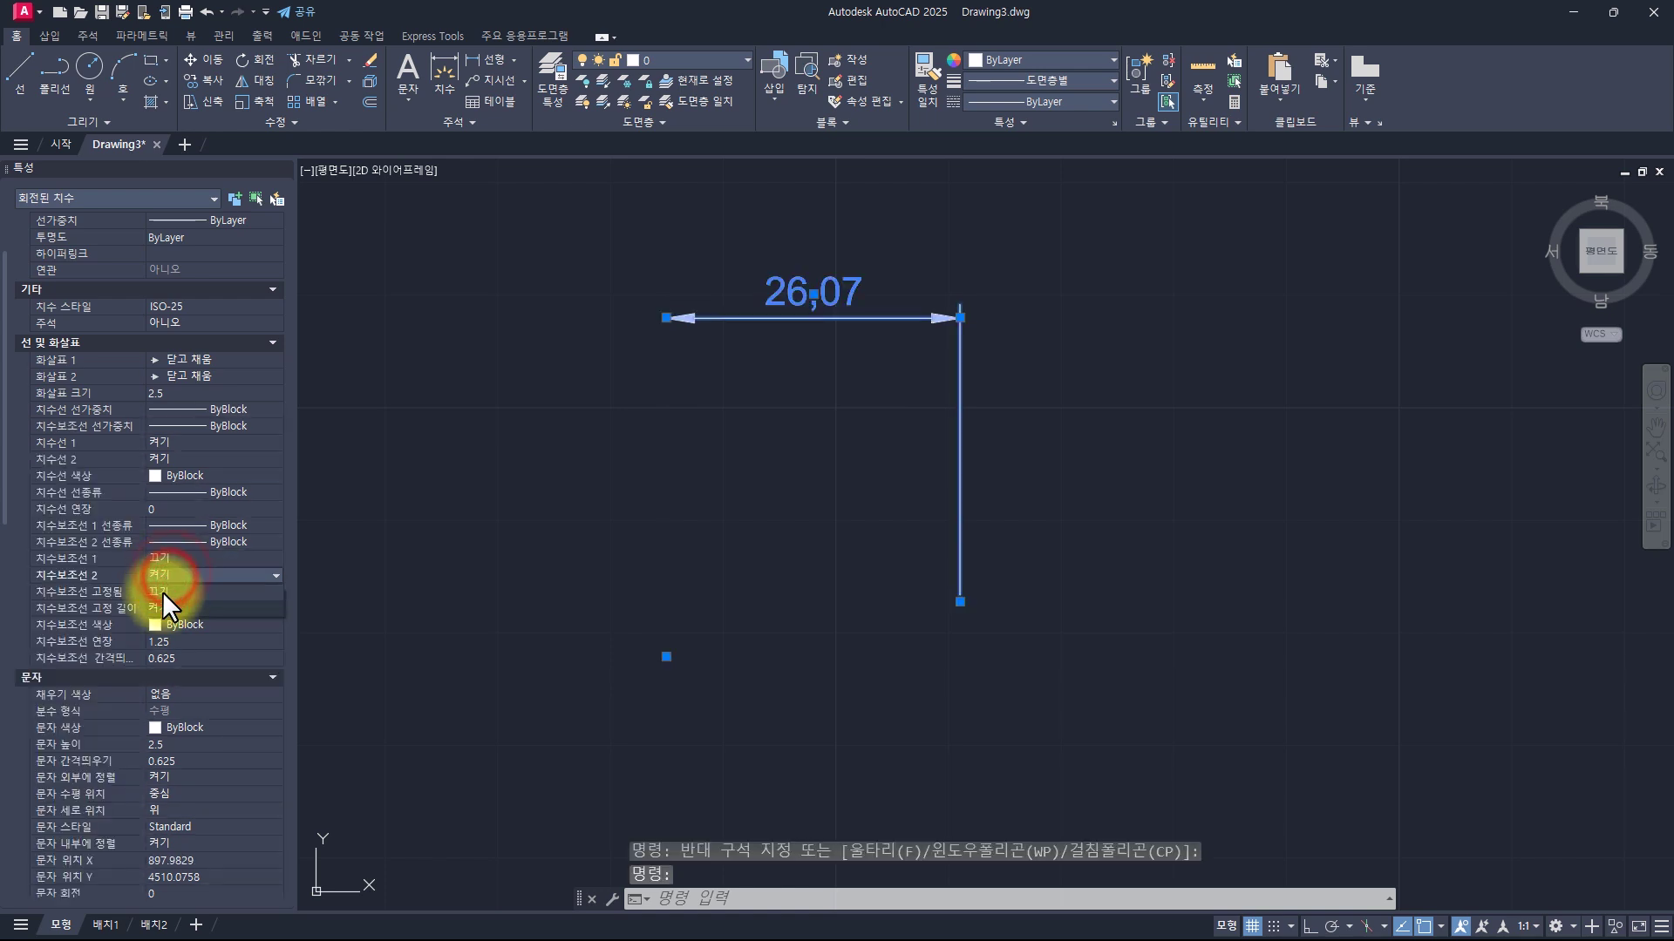
click(162, 591)
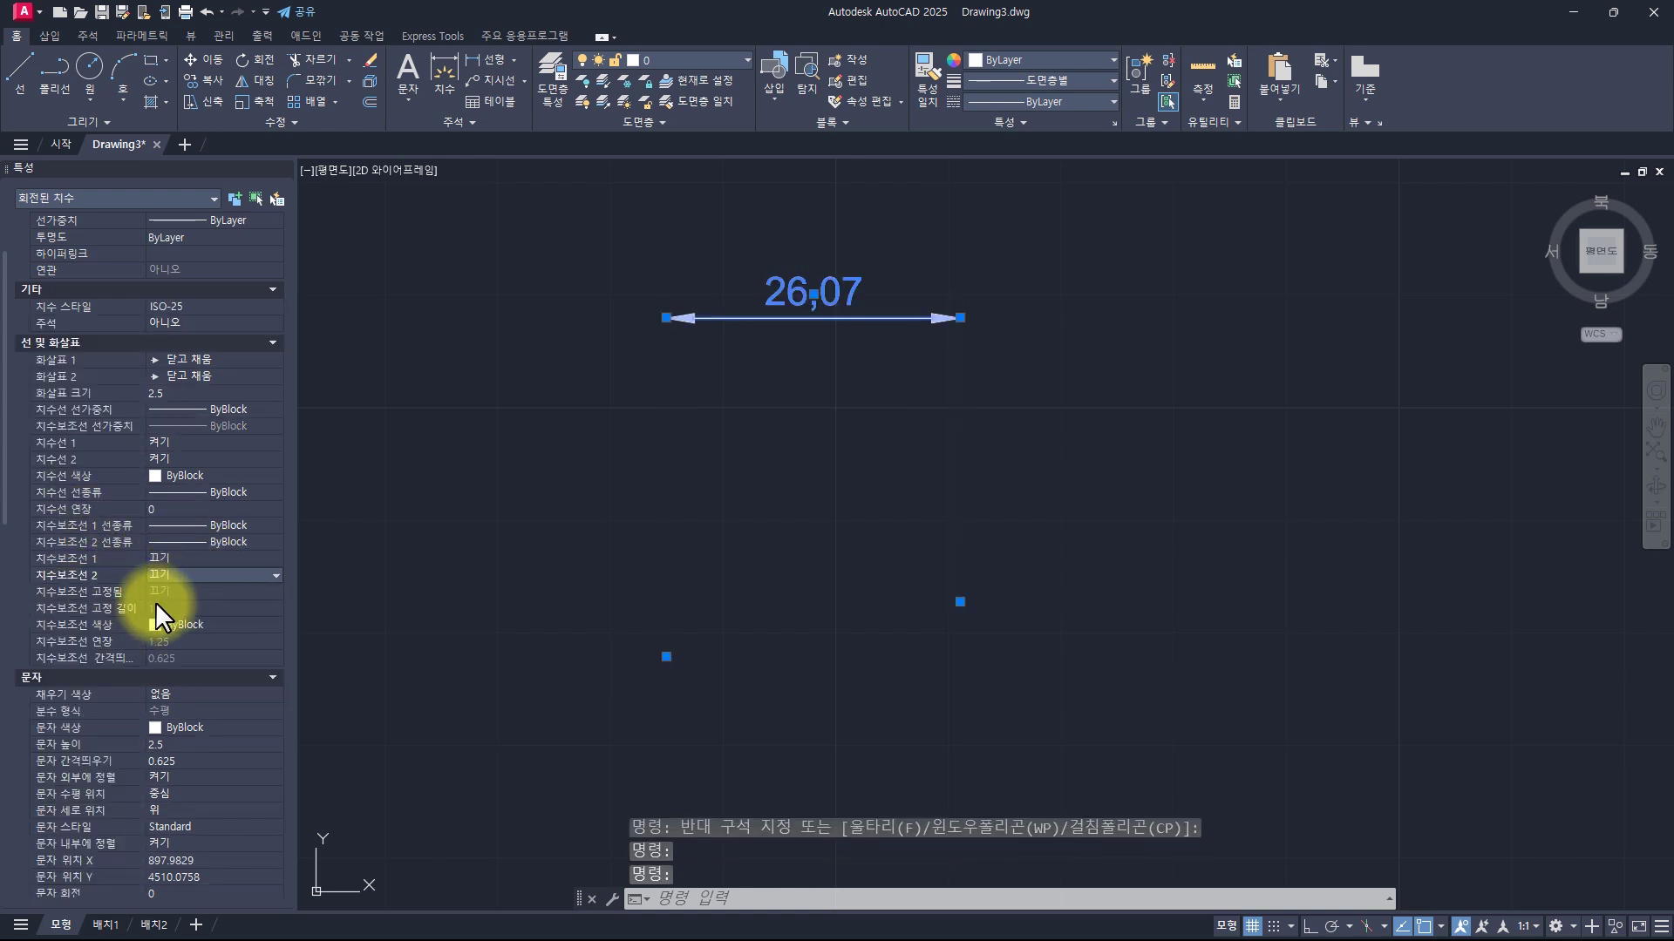
Turn both extension lines of the selected dimension back on
click(176, 558)
click(169, 574)
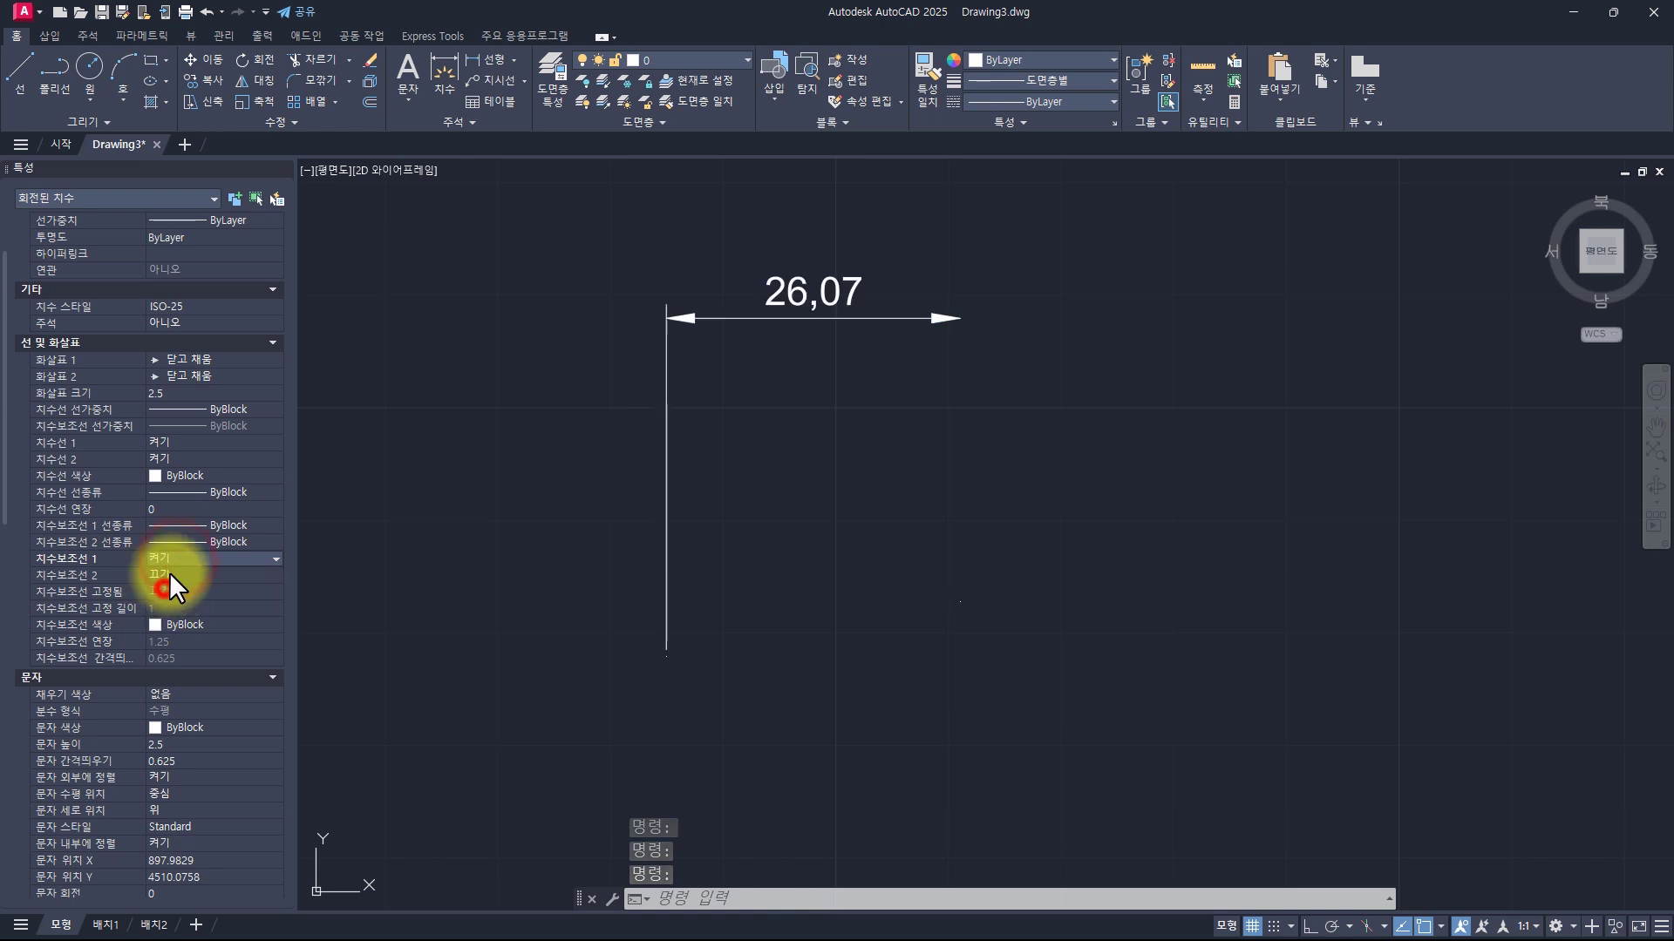
click(171, 573)
click(171, 574)
click(176, 605)
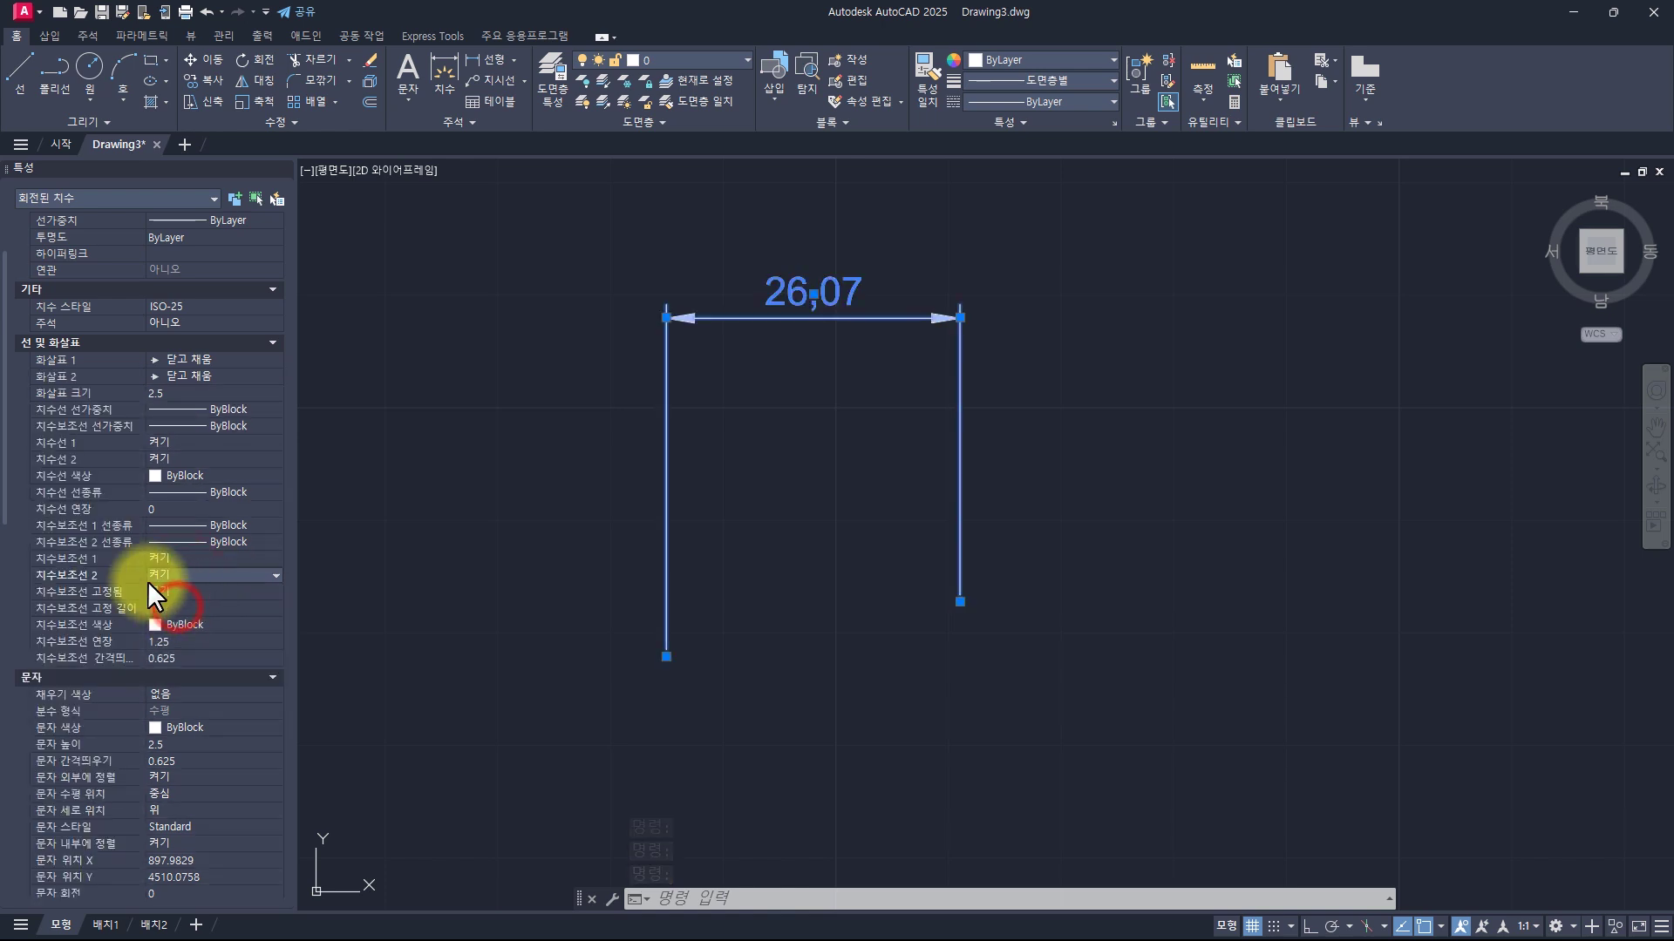
Change the dimension's first arrowhead to a dot (점), set its text height to 5, and clear the selection
click(192, 358)
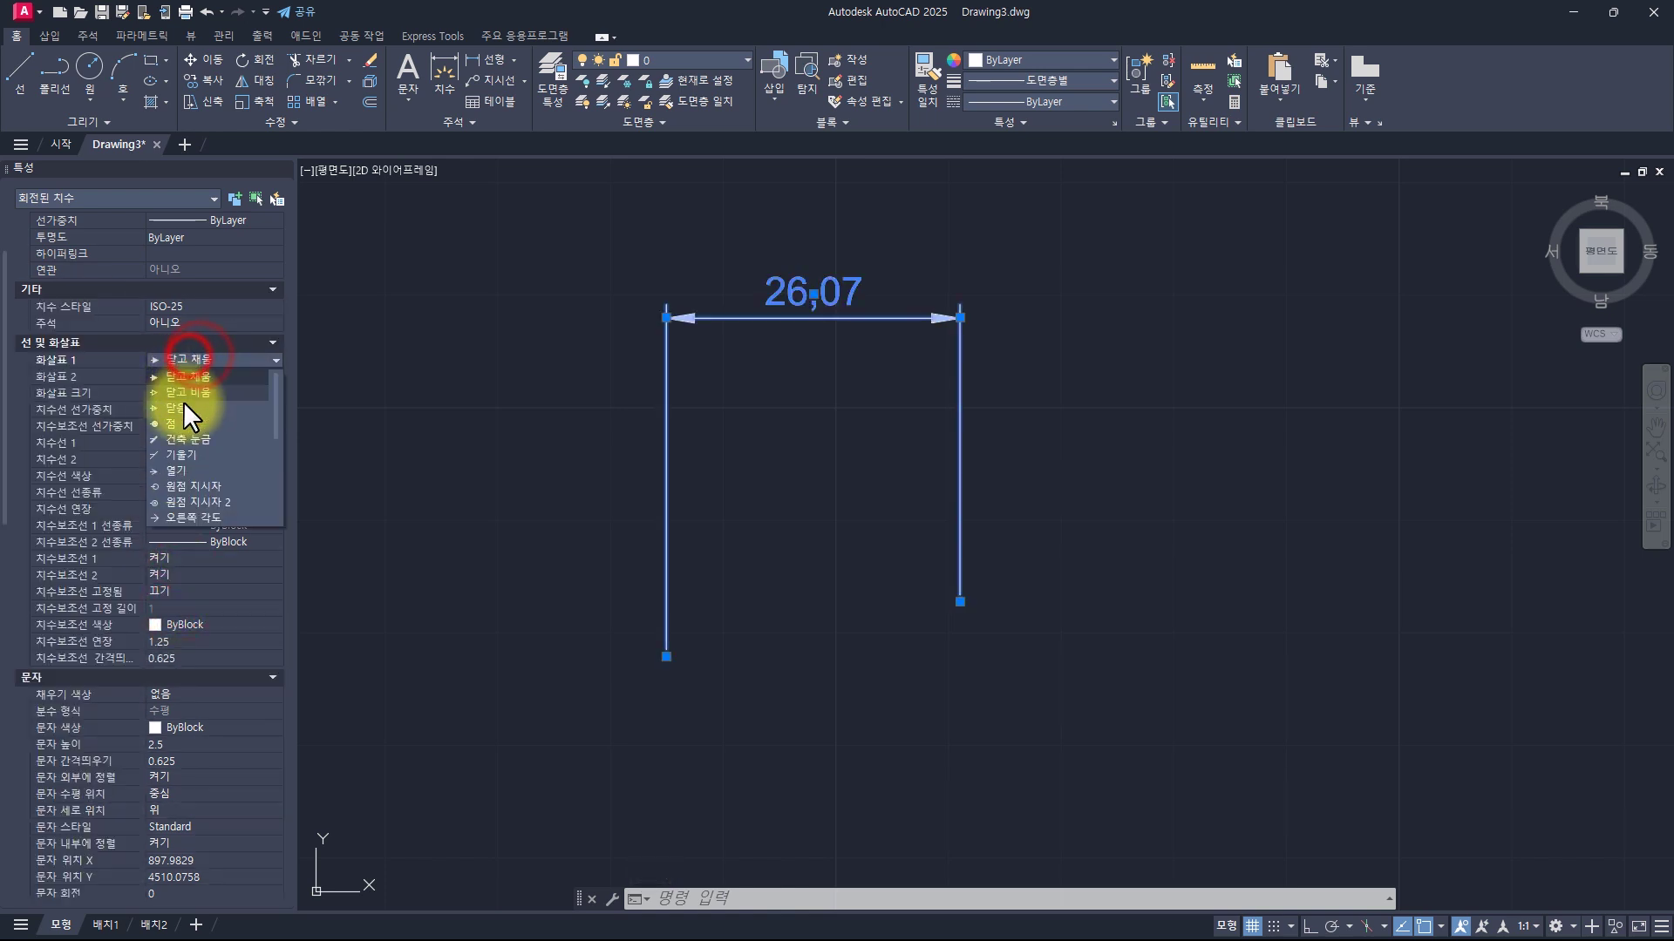
click(180, 426)
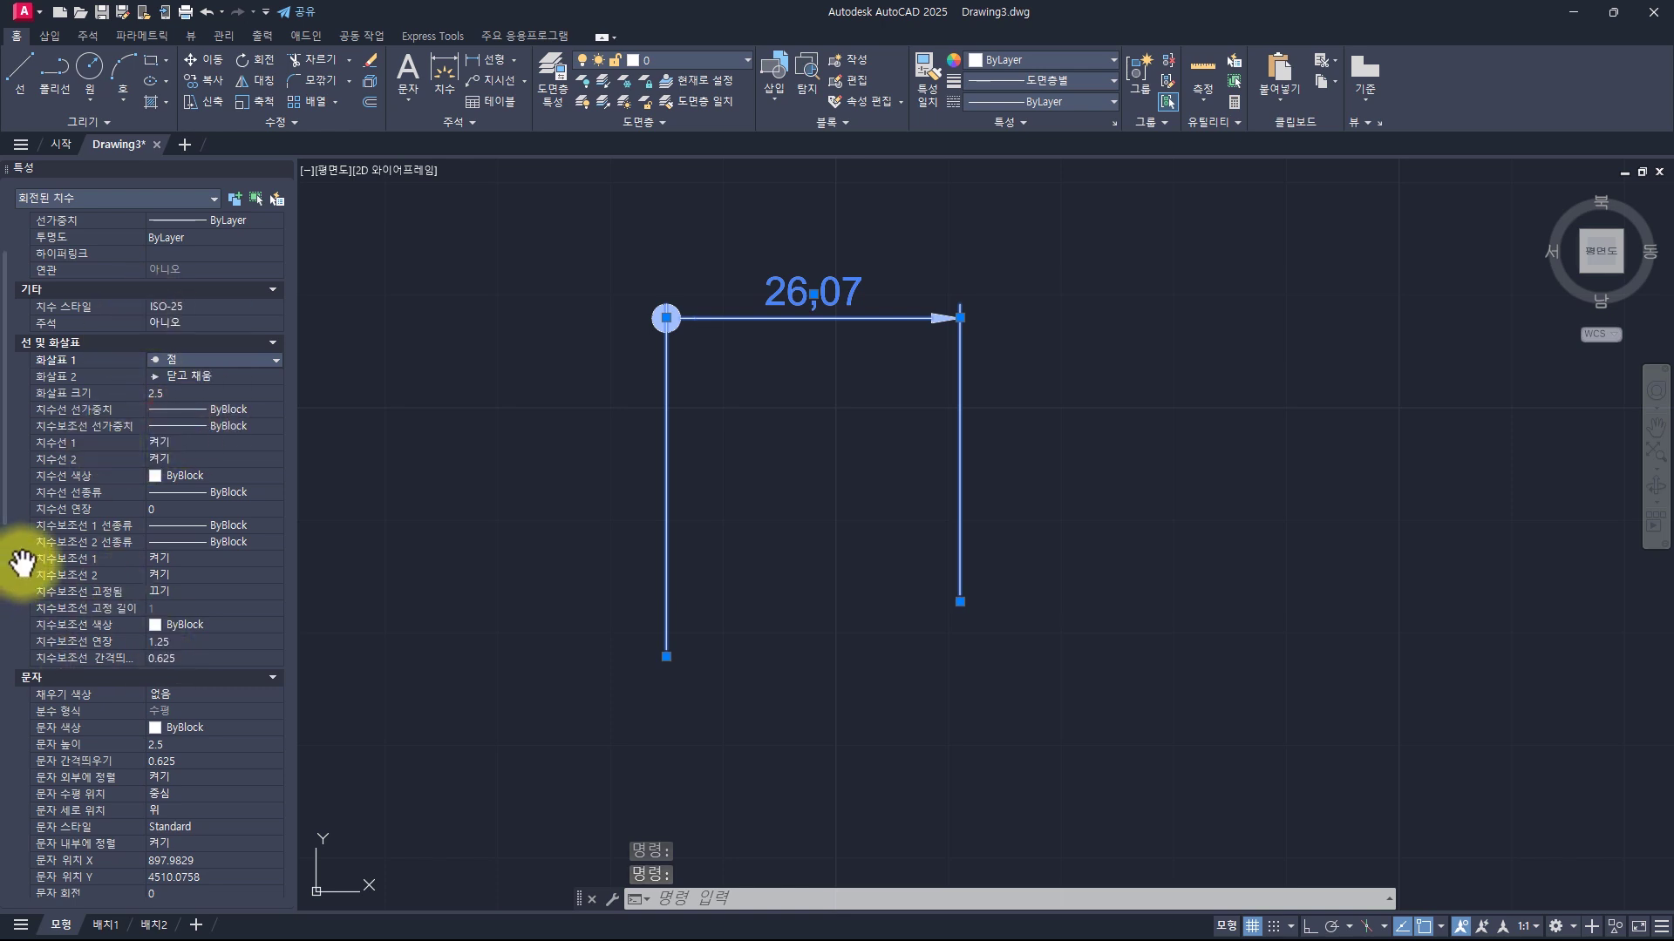
scroll(22, 566, down, 4)
scroll(24, 566, down, 4)
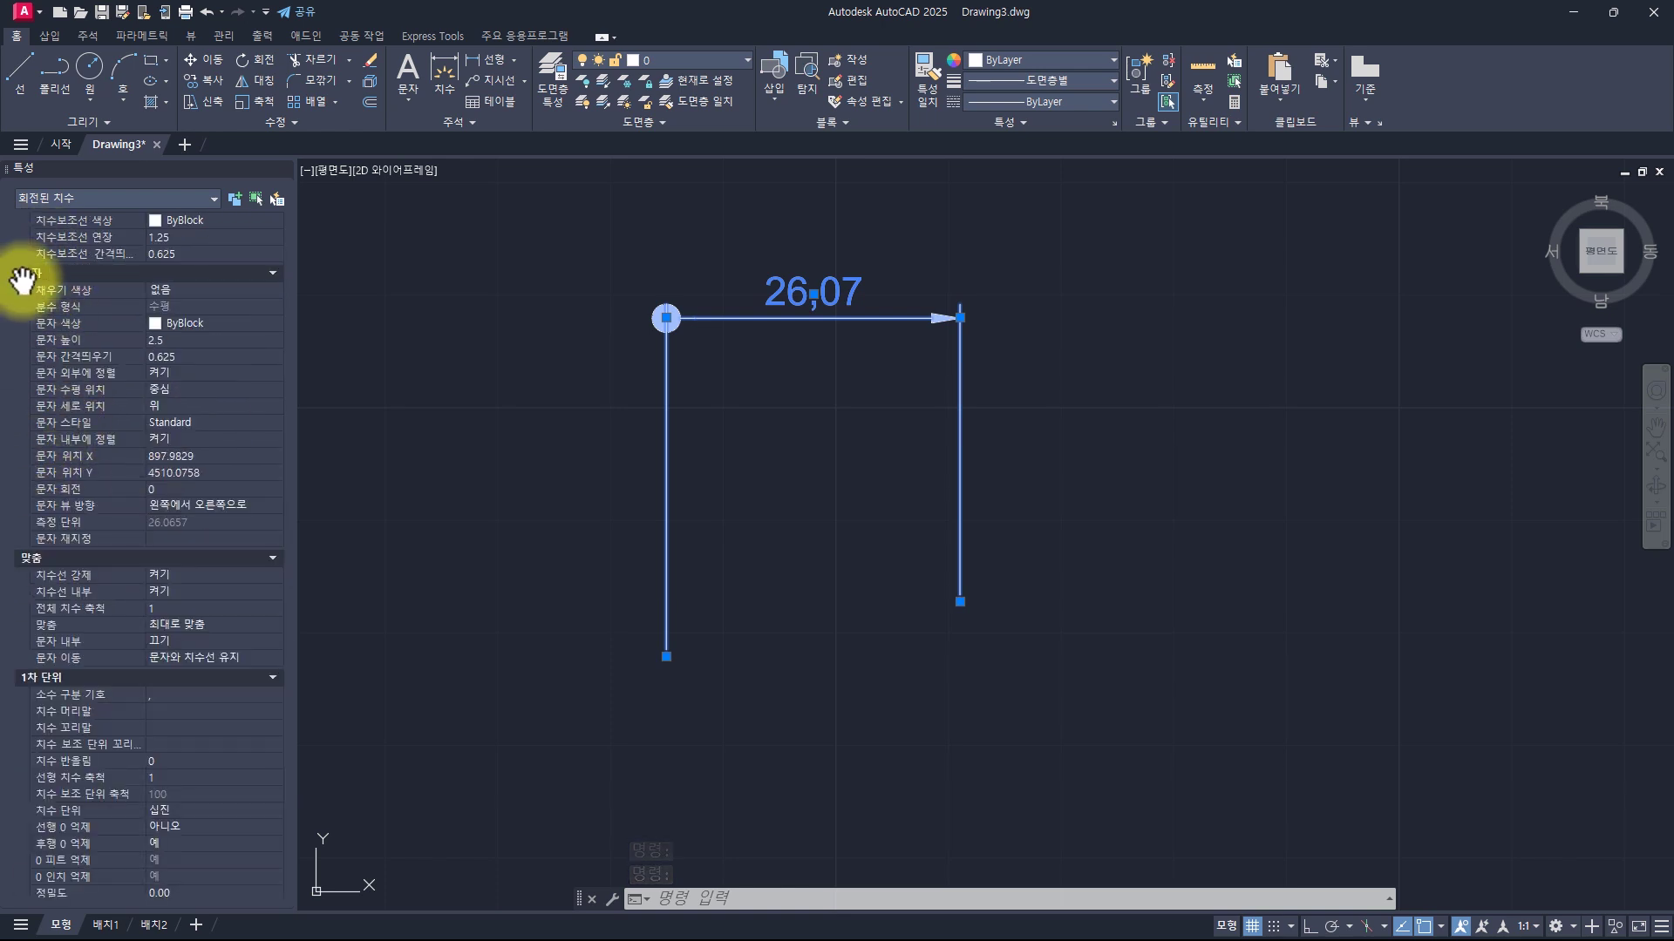
click(191, 339)
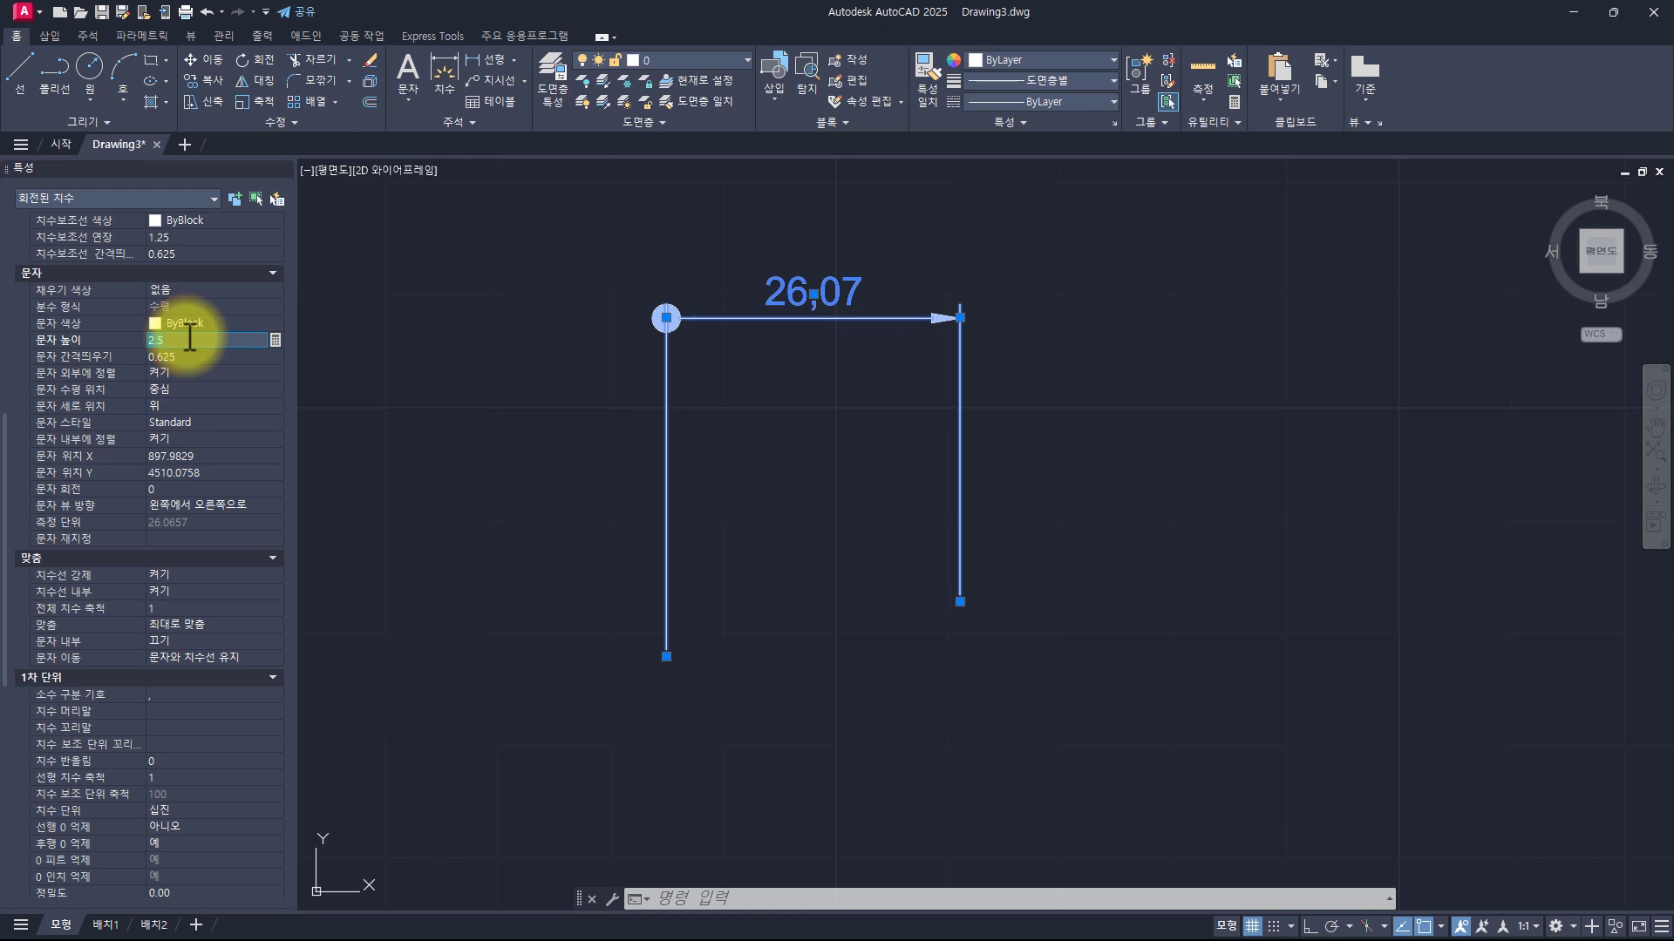
text(5)
key(Return)
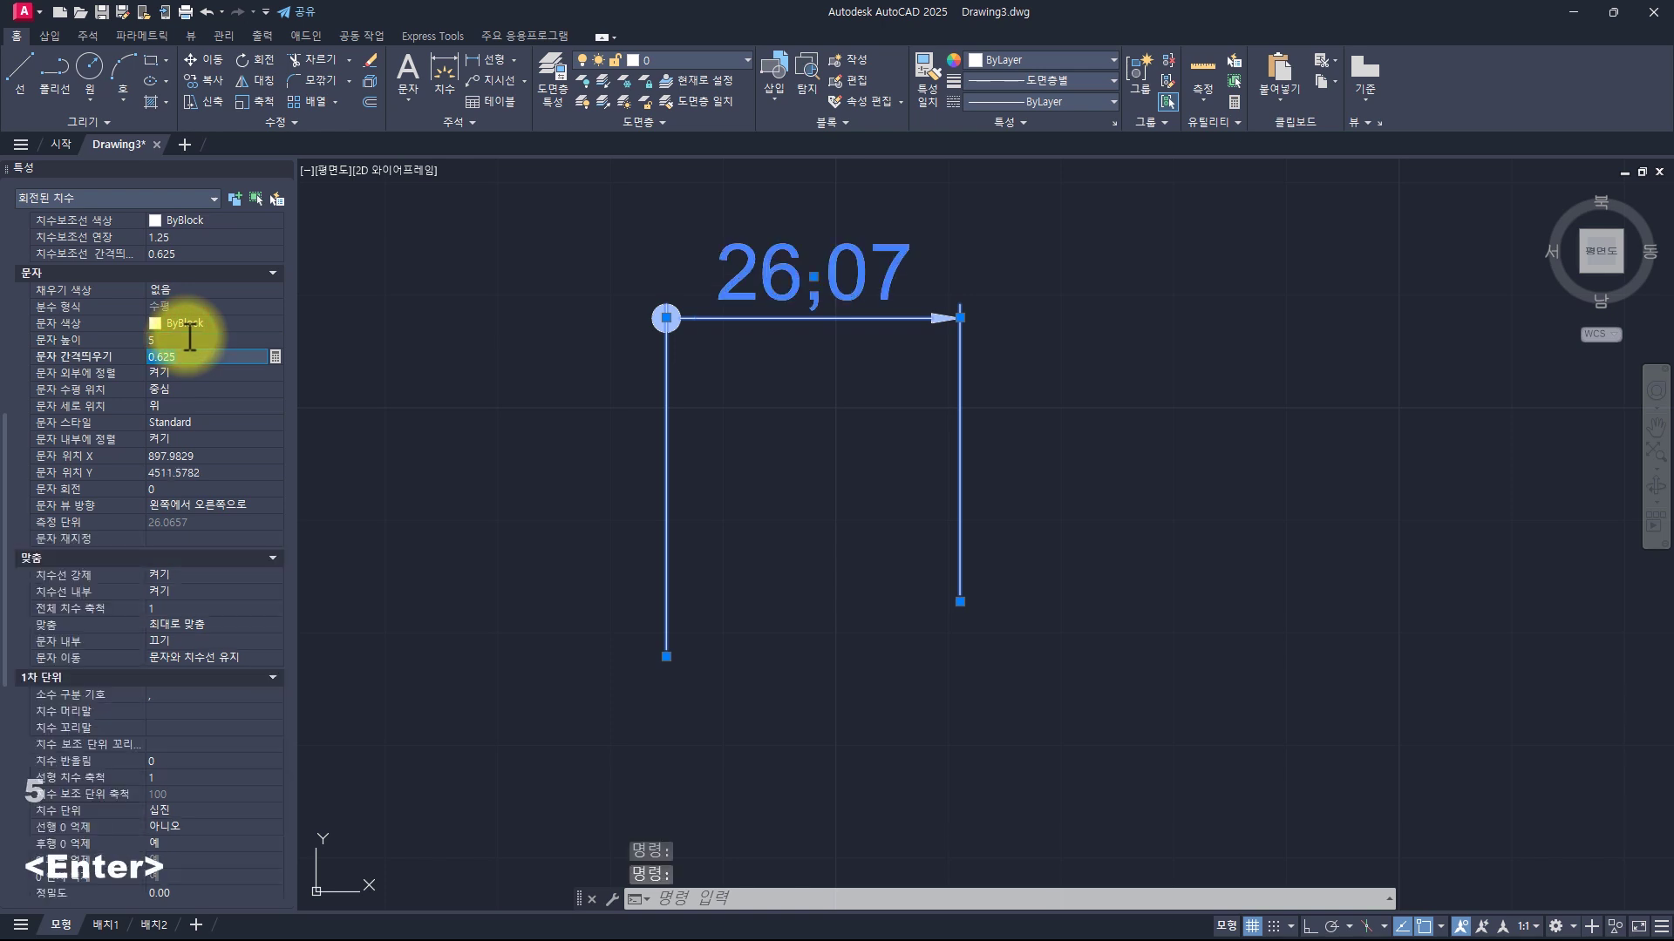
key(Escape)
key(Escape)
key(Escape)
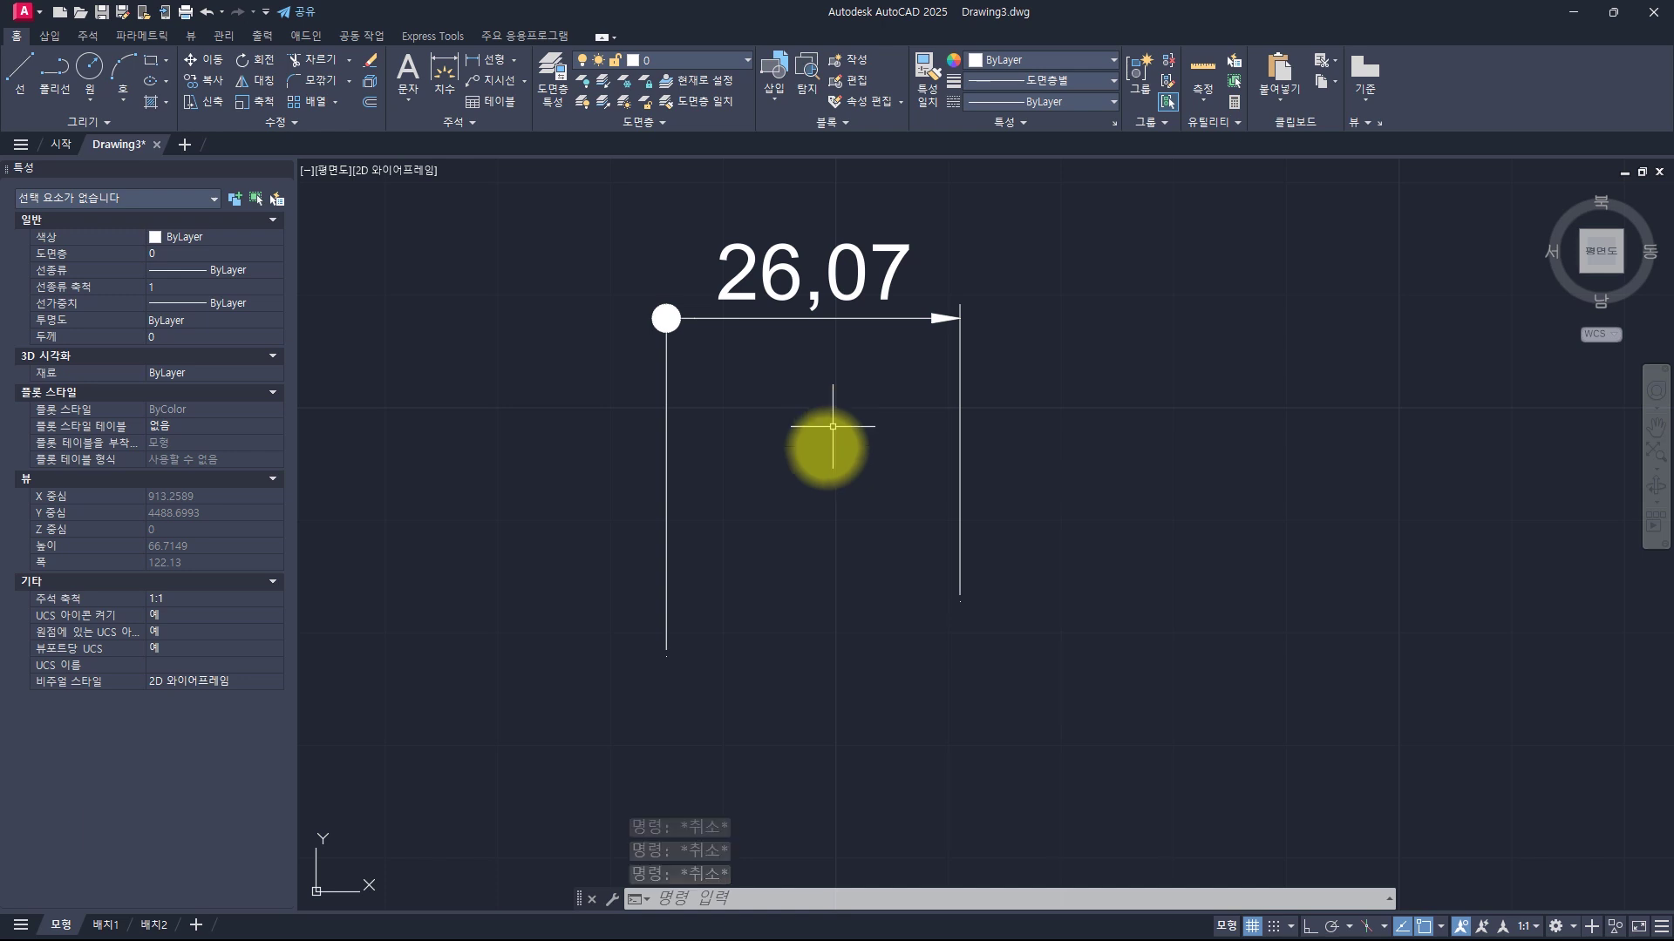
Reselect the modified dimension, review its individual property overrides, and clear the selection
click(847, 413)
click(733, 261)
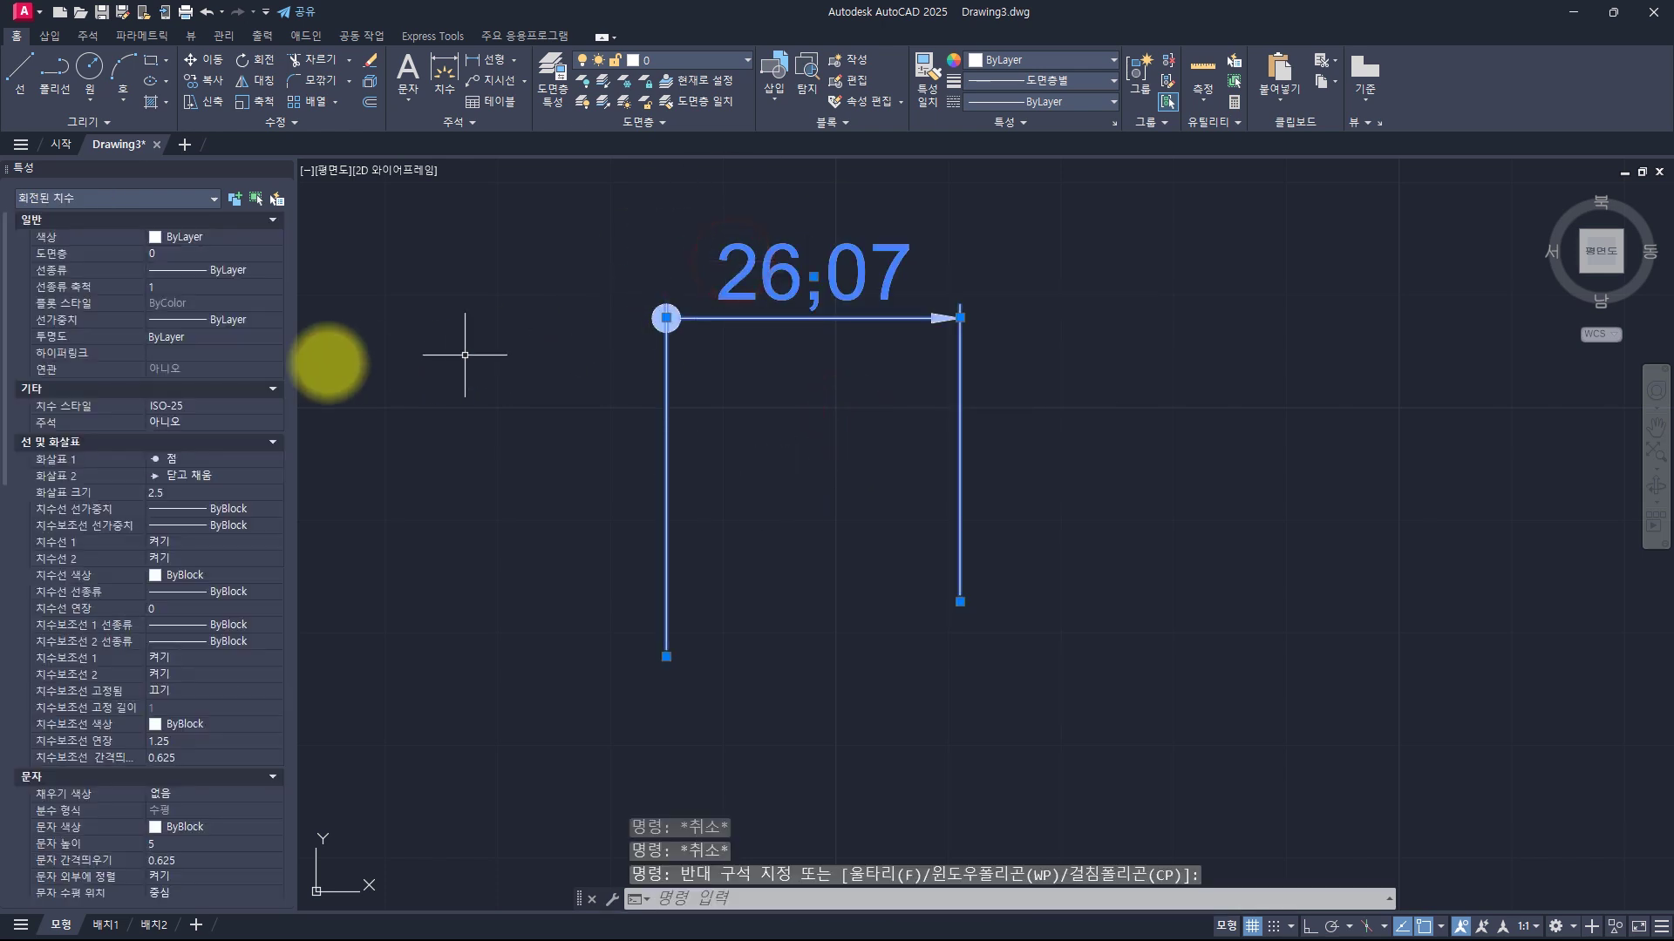
scroll(180, 383, down, 5)
scroll(165, 418, up, 10)
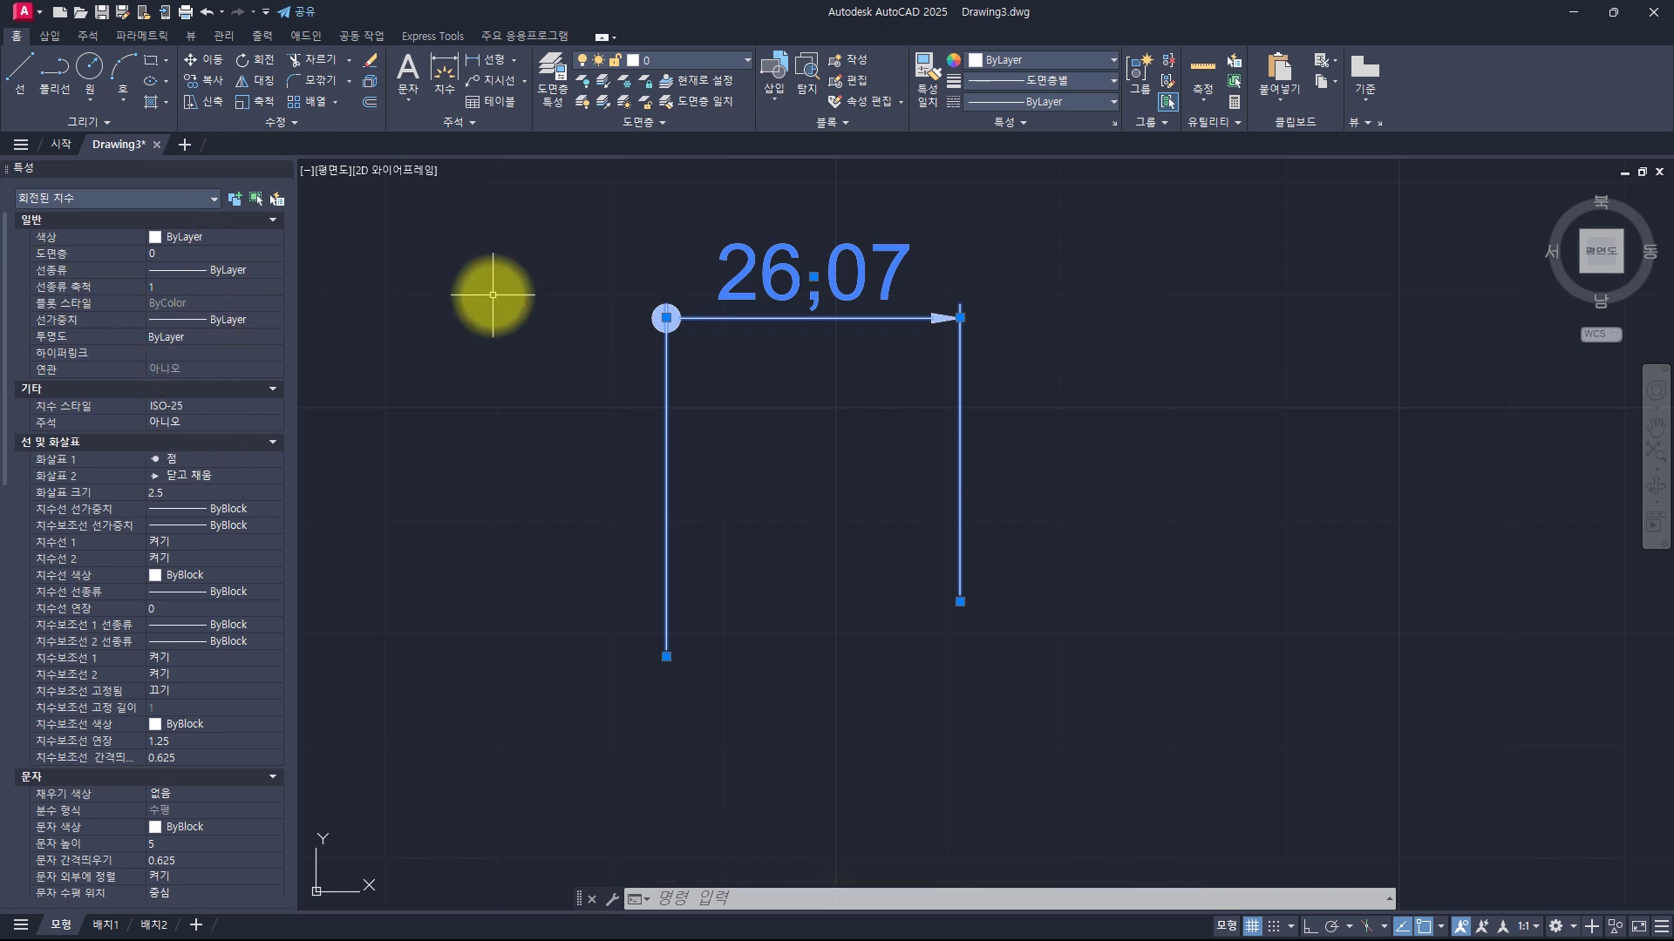
key(Escape)
key(Escape)
View the text style settings without changing them, and look through the available dimension styles
click(442, 122)
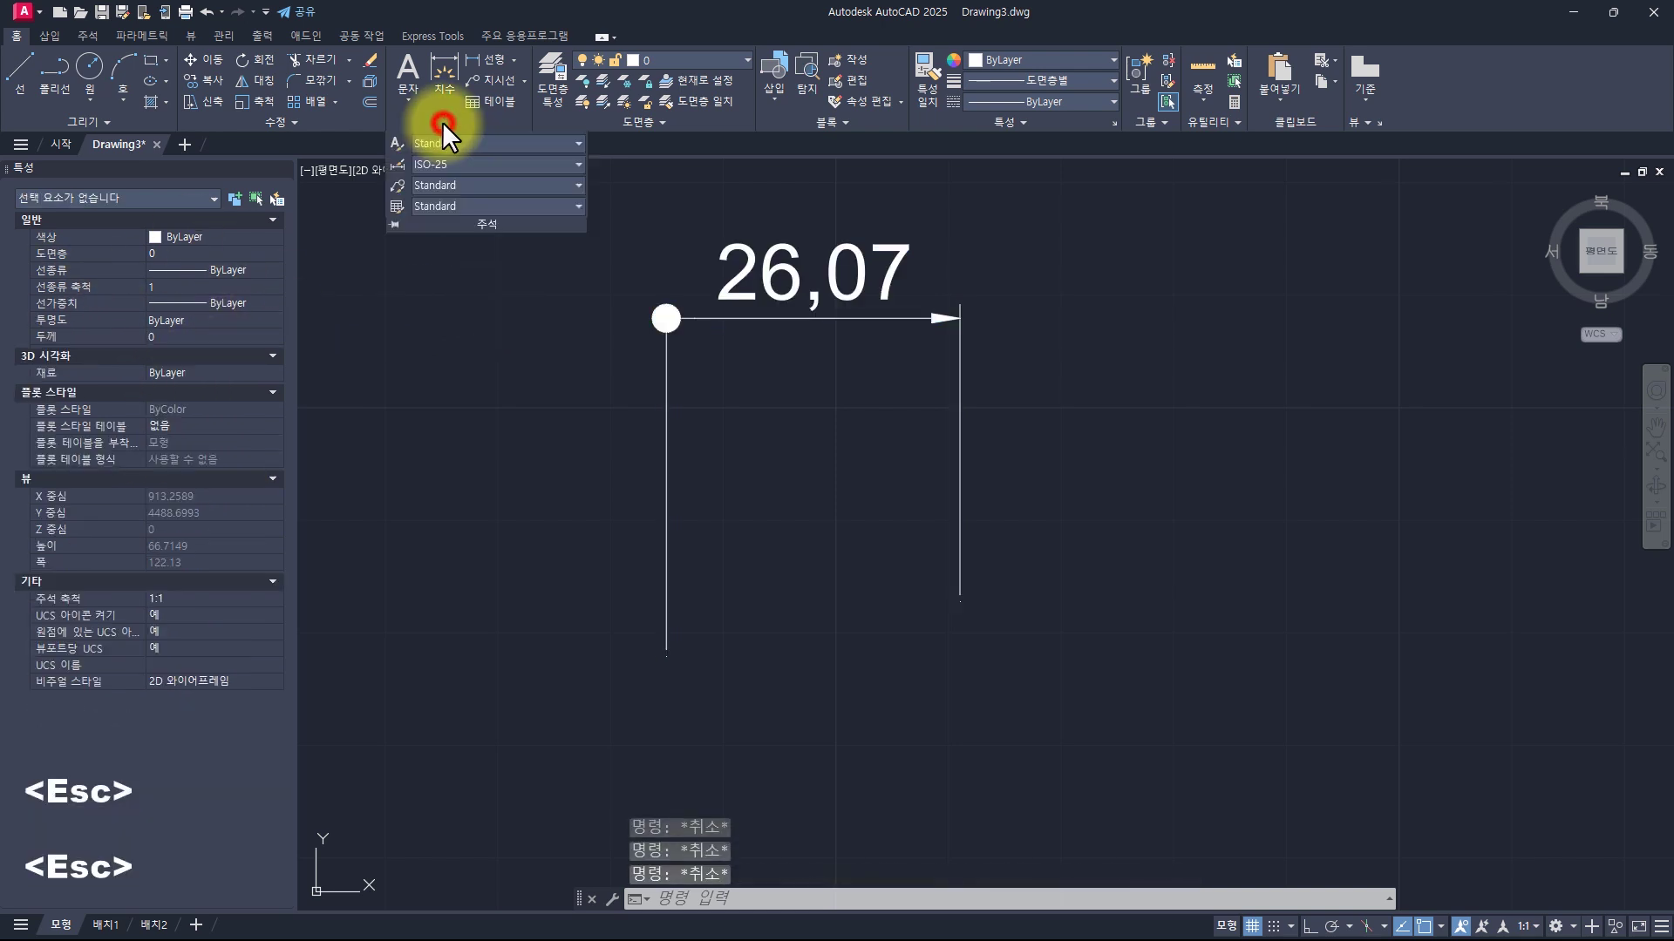
click(400, 143)
key(Escape)
key(Escape)
key(Escape)
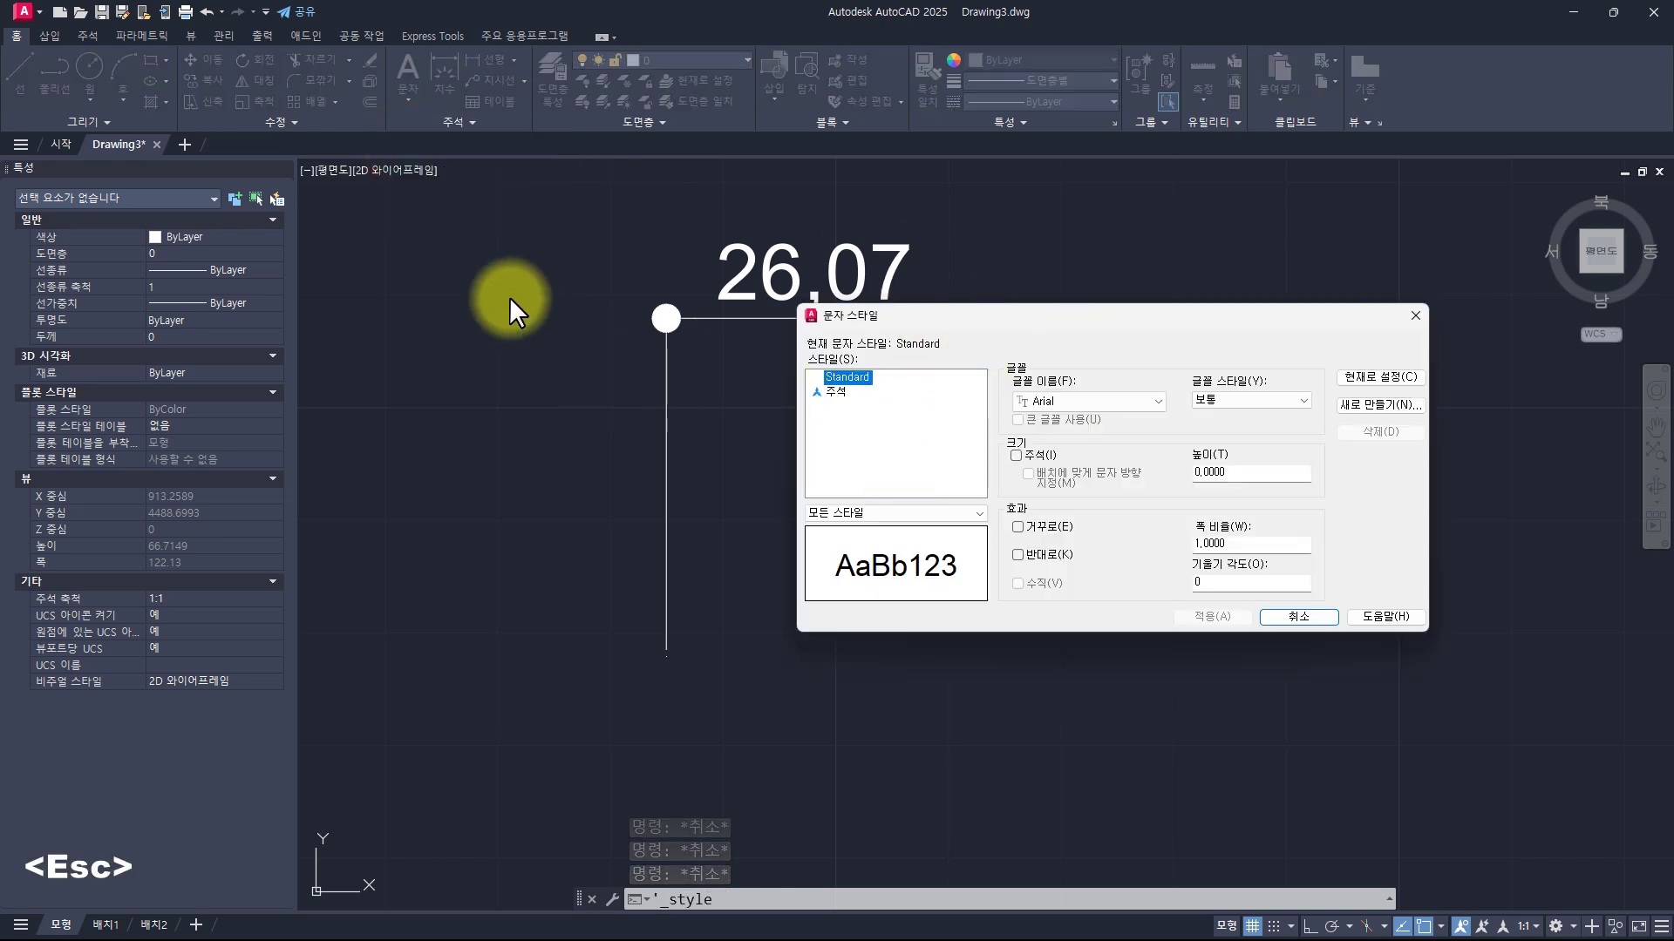
click(448, 121)
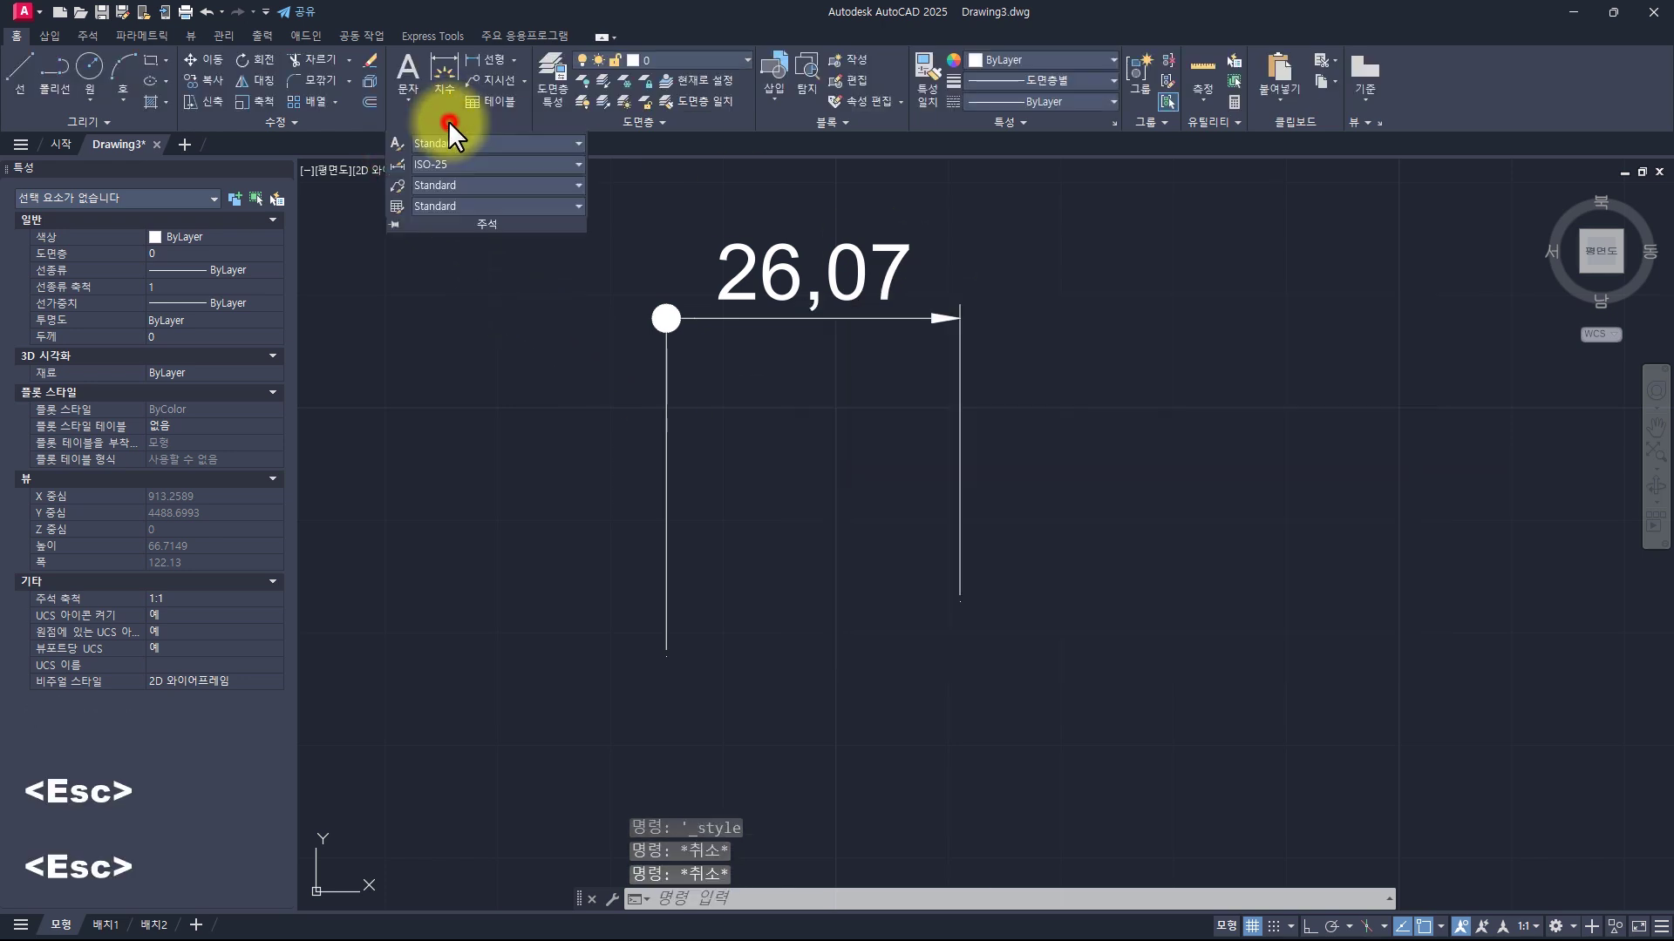
click(424, 162)
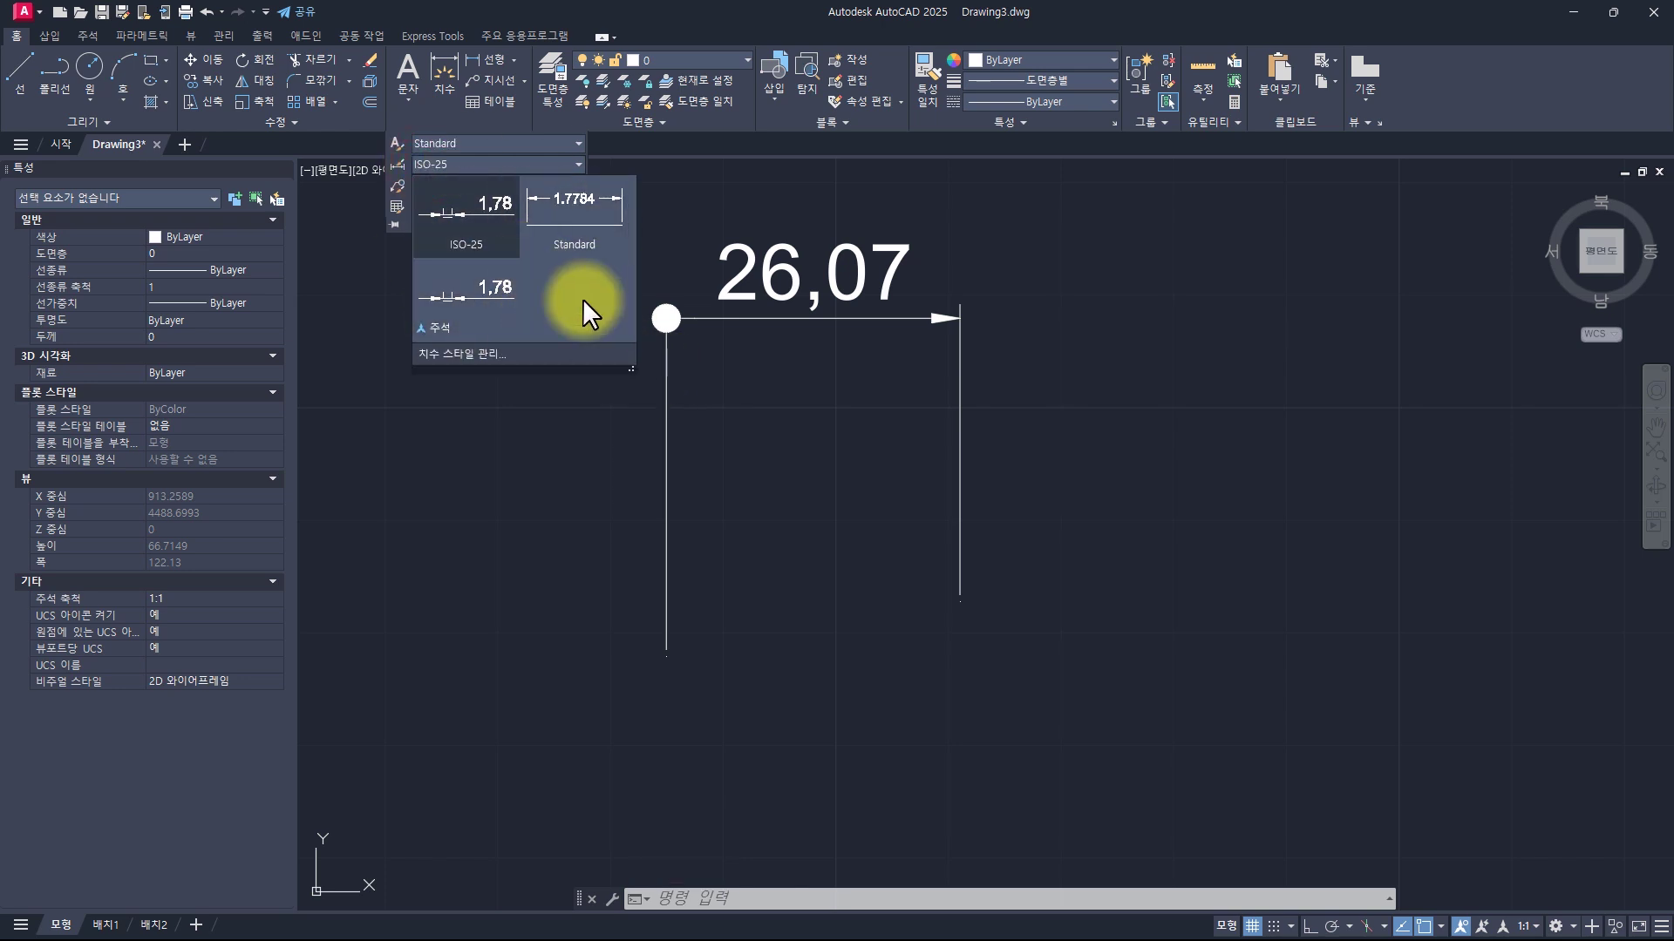
key(Escape)
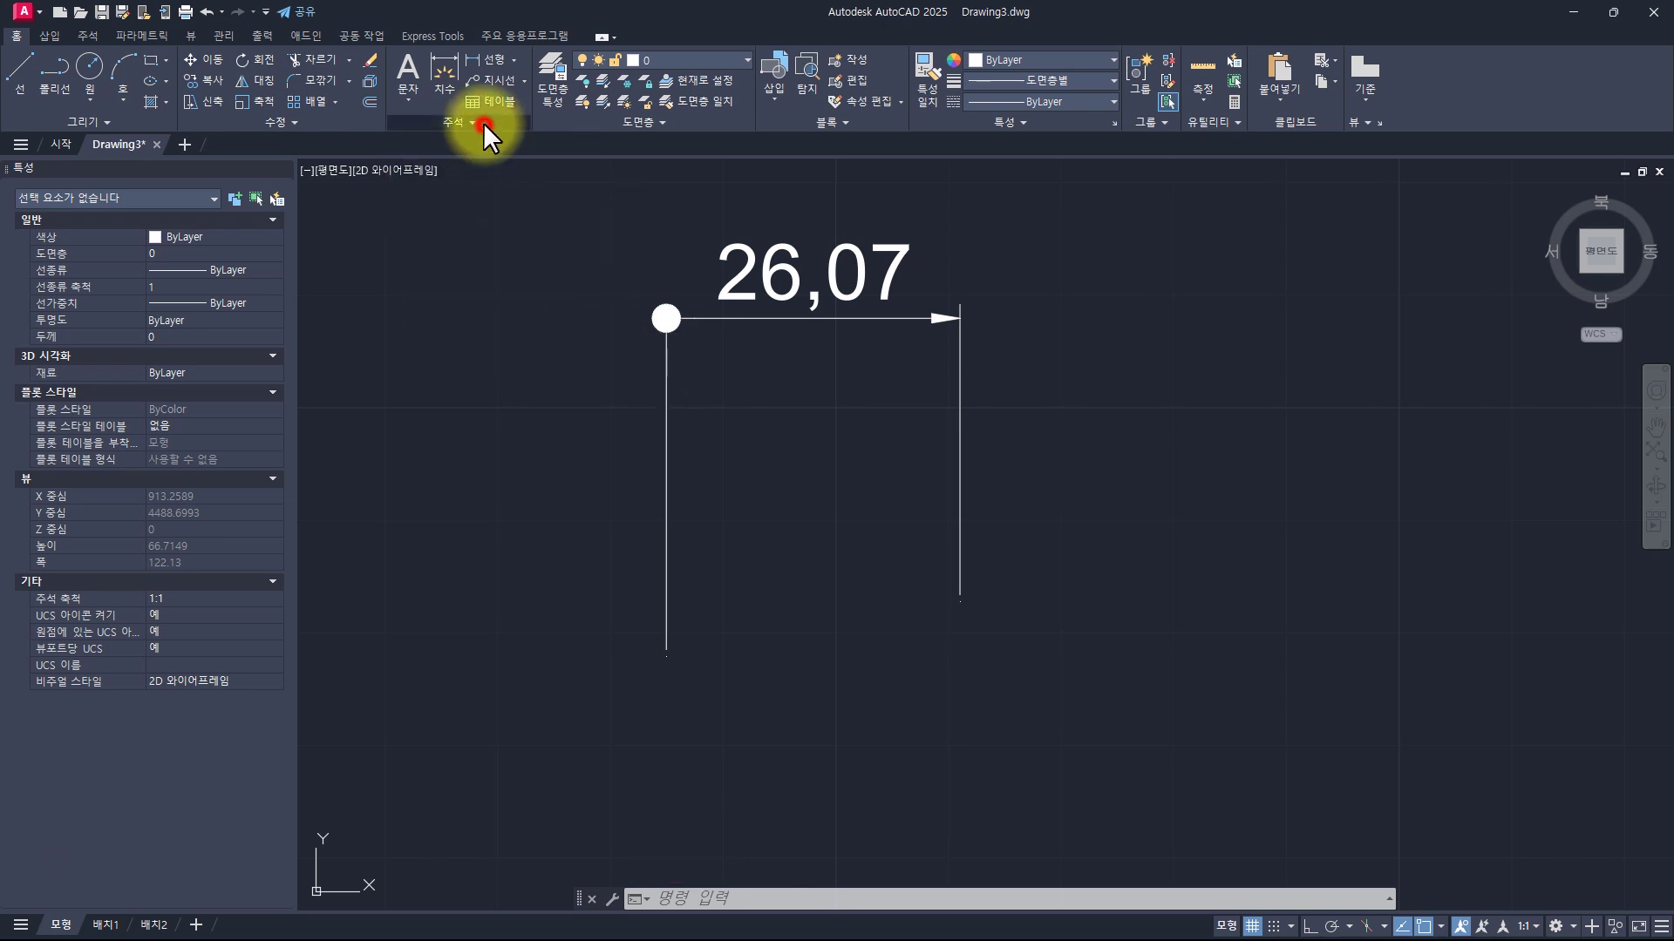
Open the Dimension Style Manager and preview the 주석 (Annotative), Standard and ISO-25 styles
click(483, 122)
click(399, 162)
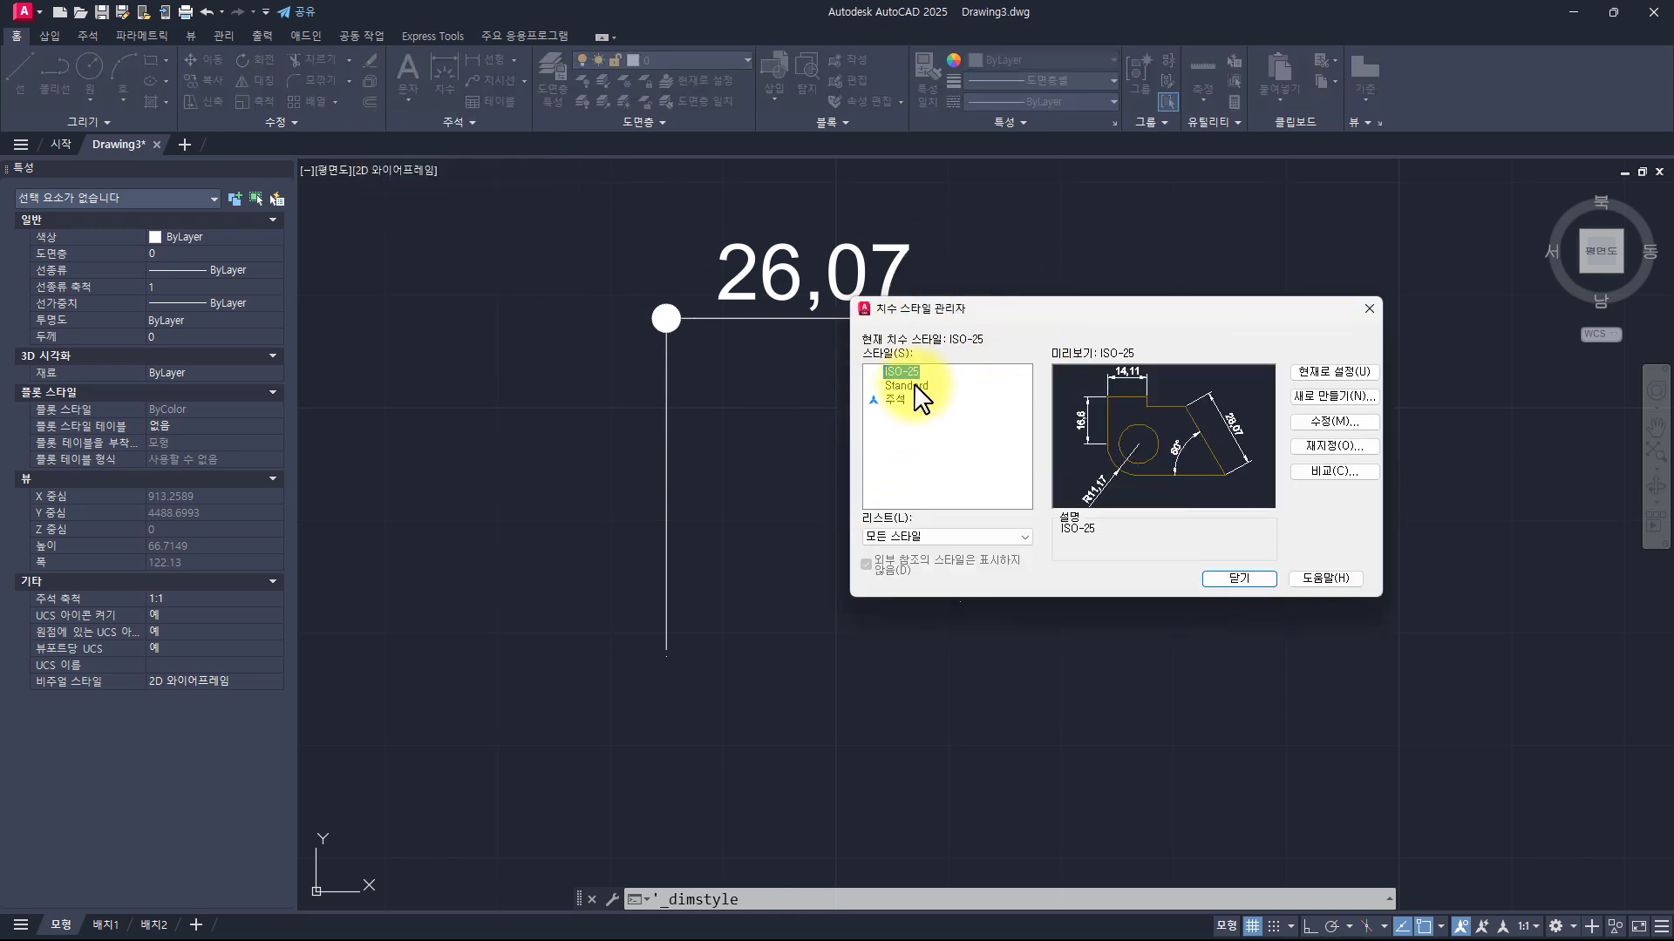
click(898, 399)
click(903, 386)
click(910, 370)
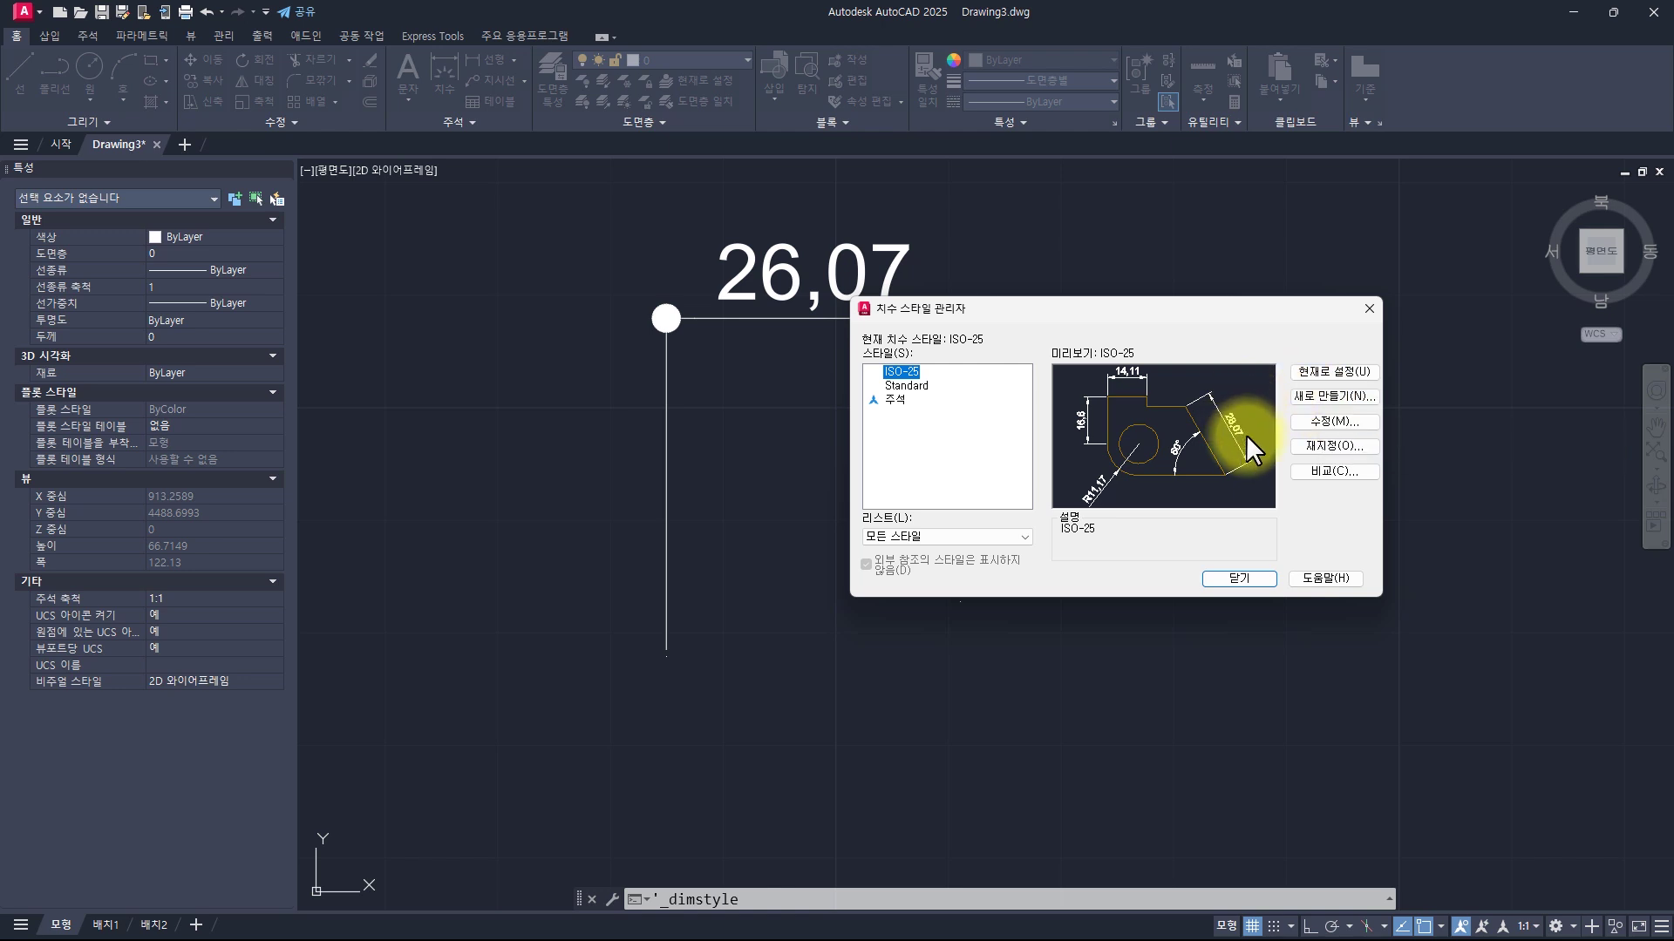
Examine each category of the ISO-25 dimension style's modification settings, from lines to tolerances, and close the style manager without changes
click(1324, 422)
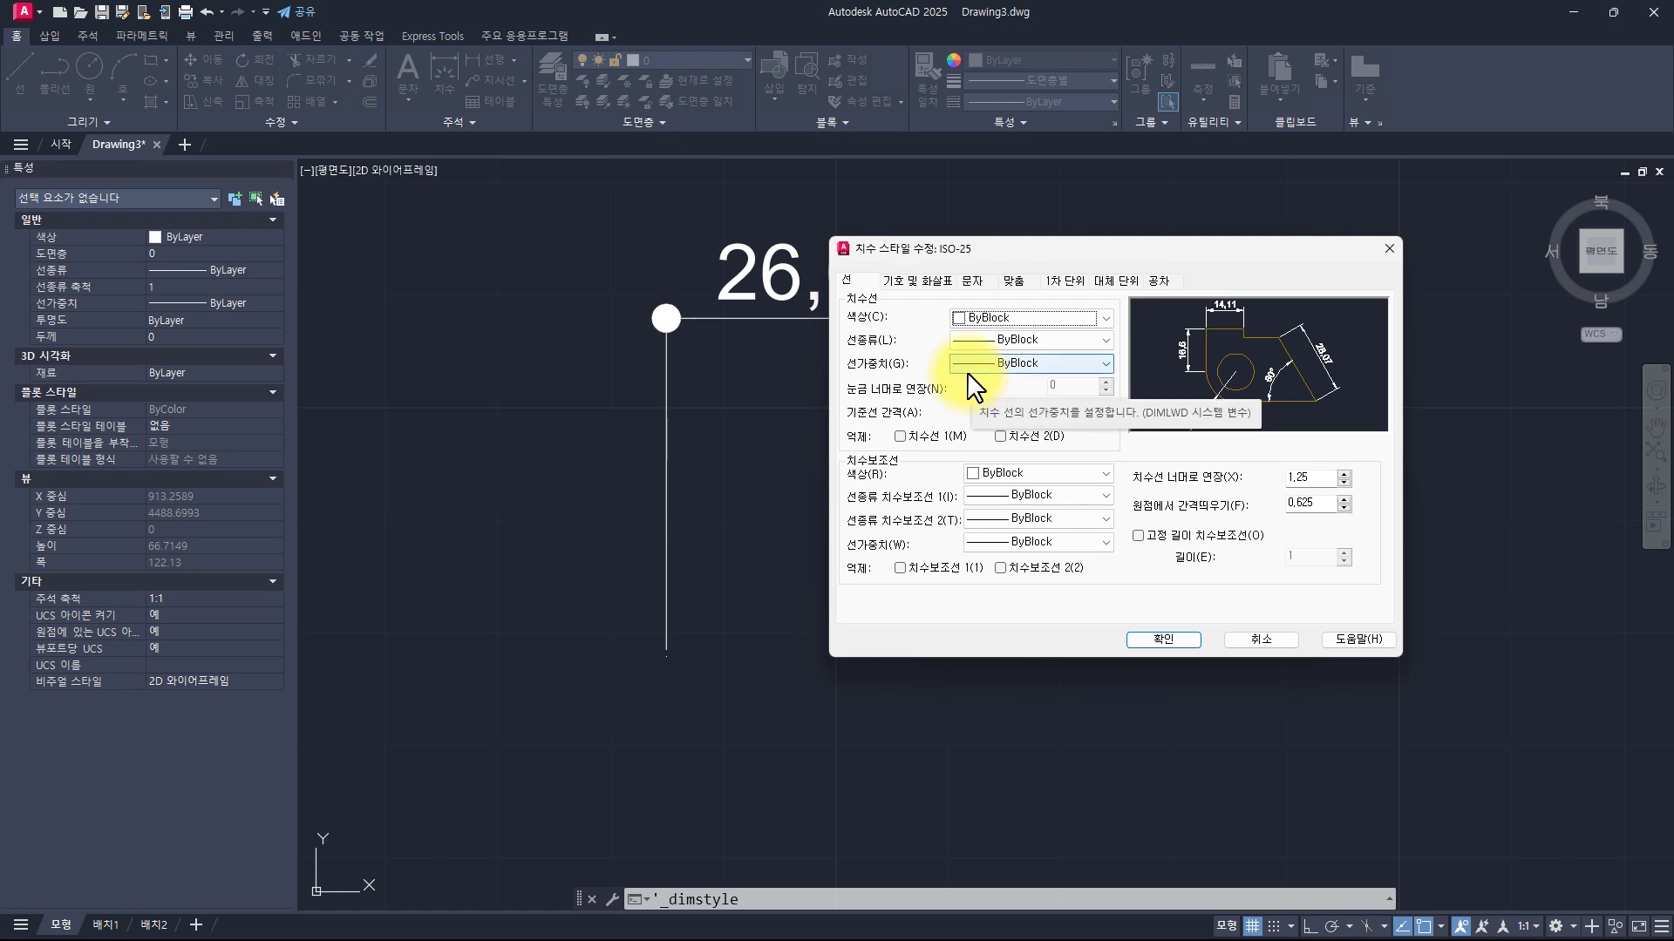
click(927, 280)
click(979, 280)
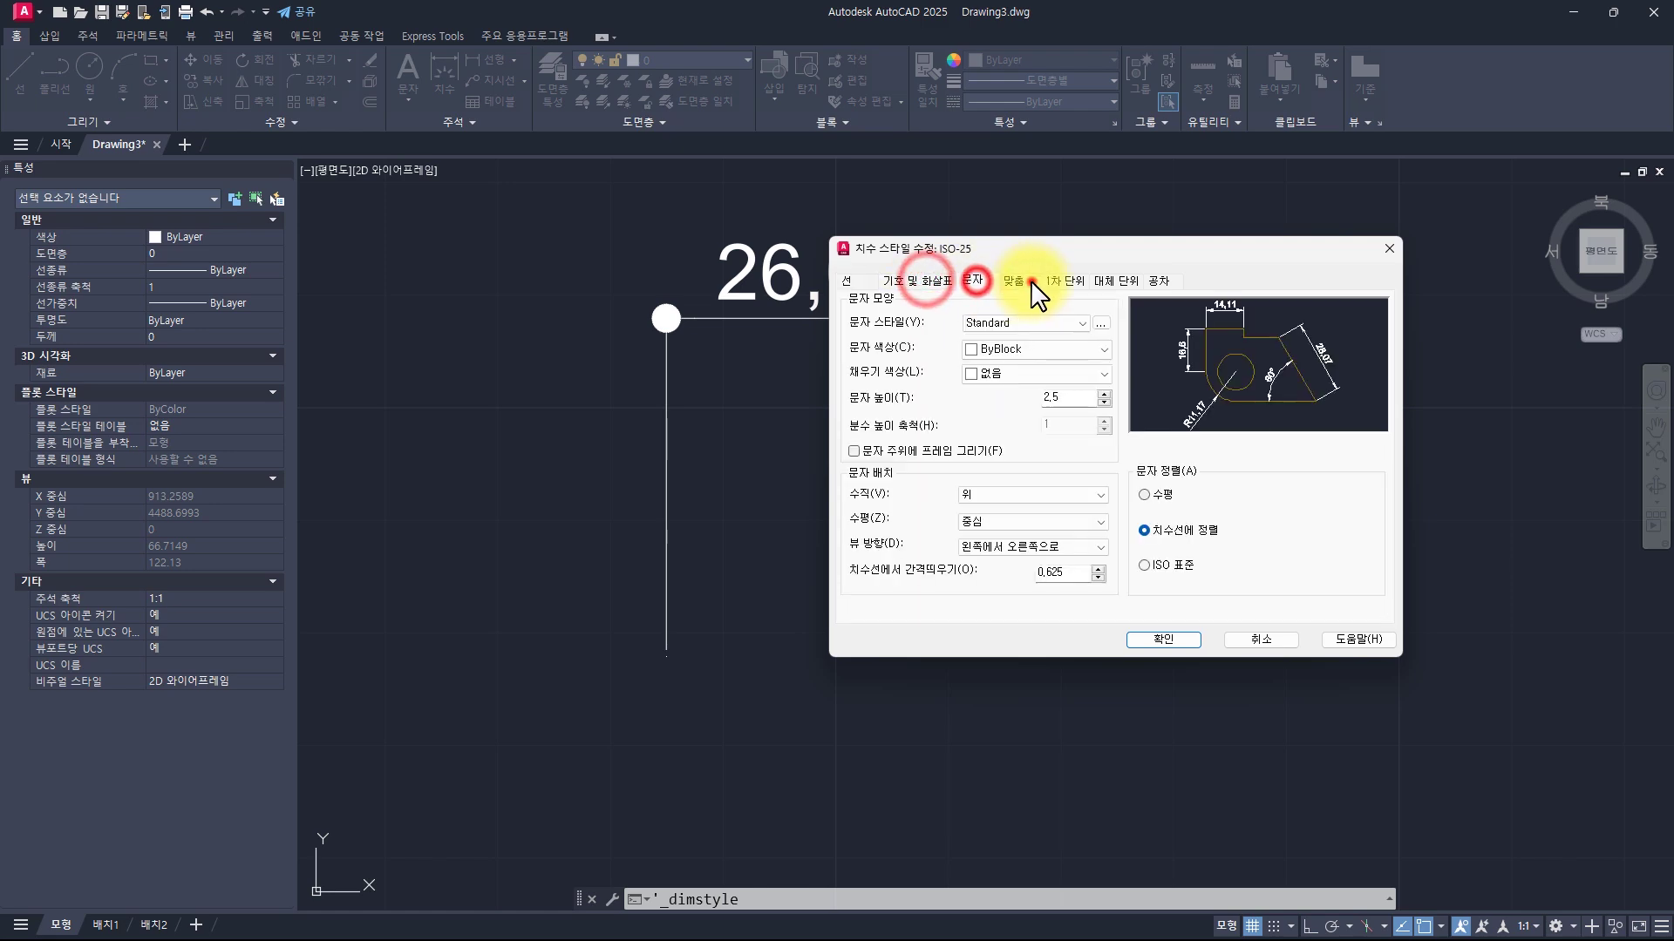
click(1031, 281)
click(1076, 279)
click(1129, 282)
click(1157, 280)
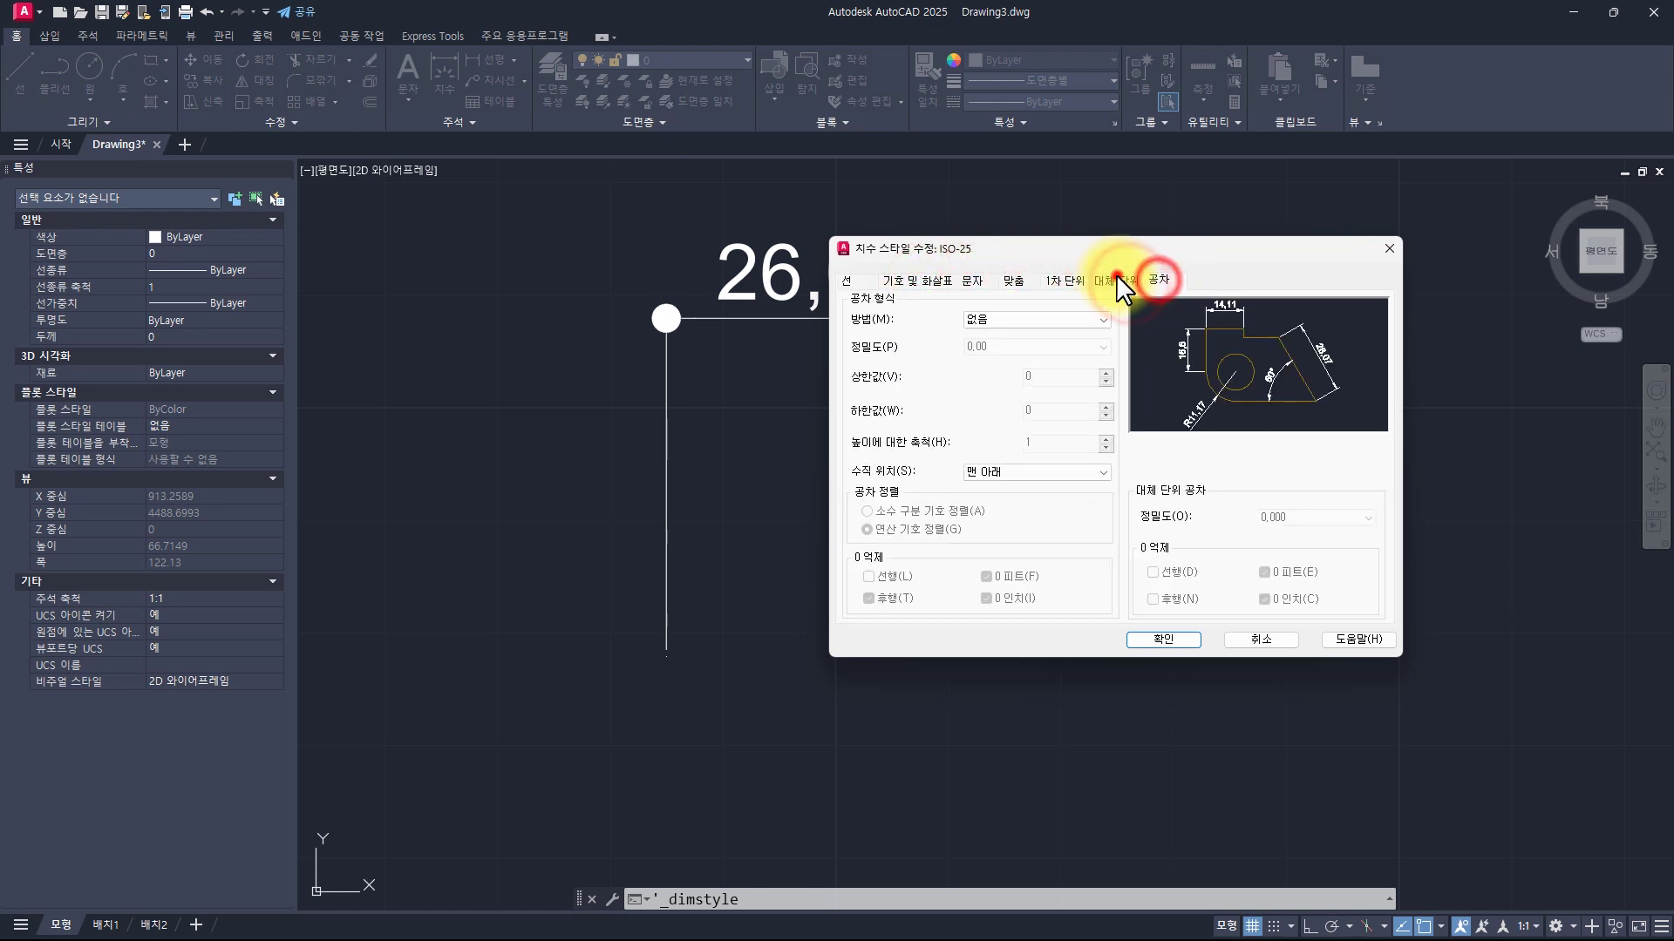
click(1116, 280)
click(1067, 280)
click(1013, 282)
click(972, 280)
click(917, 280)
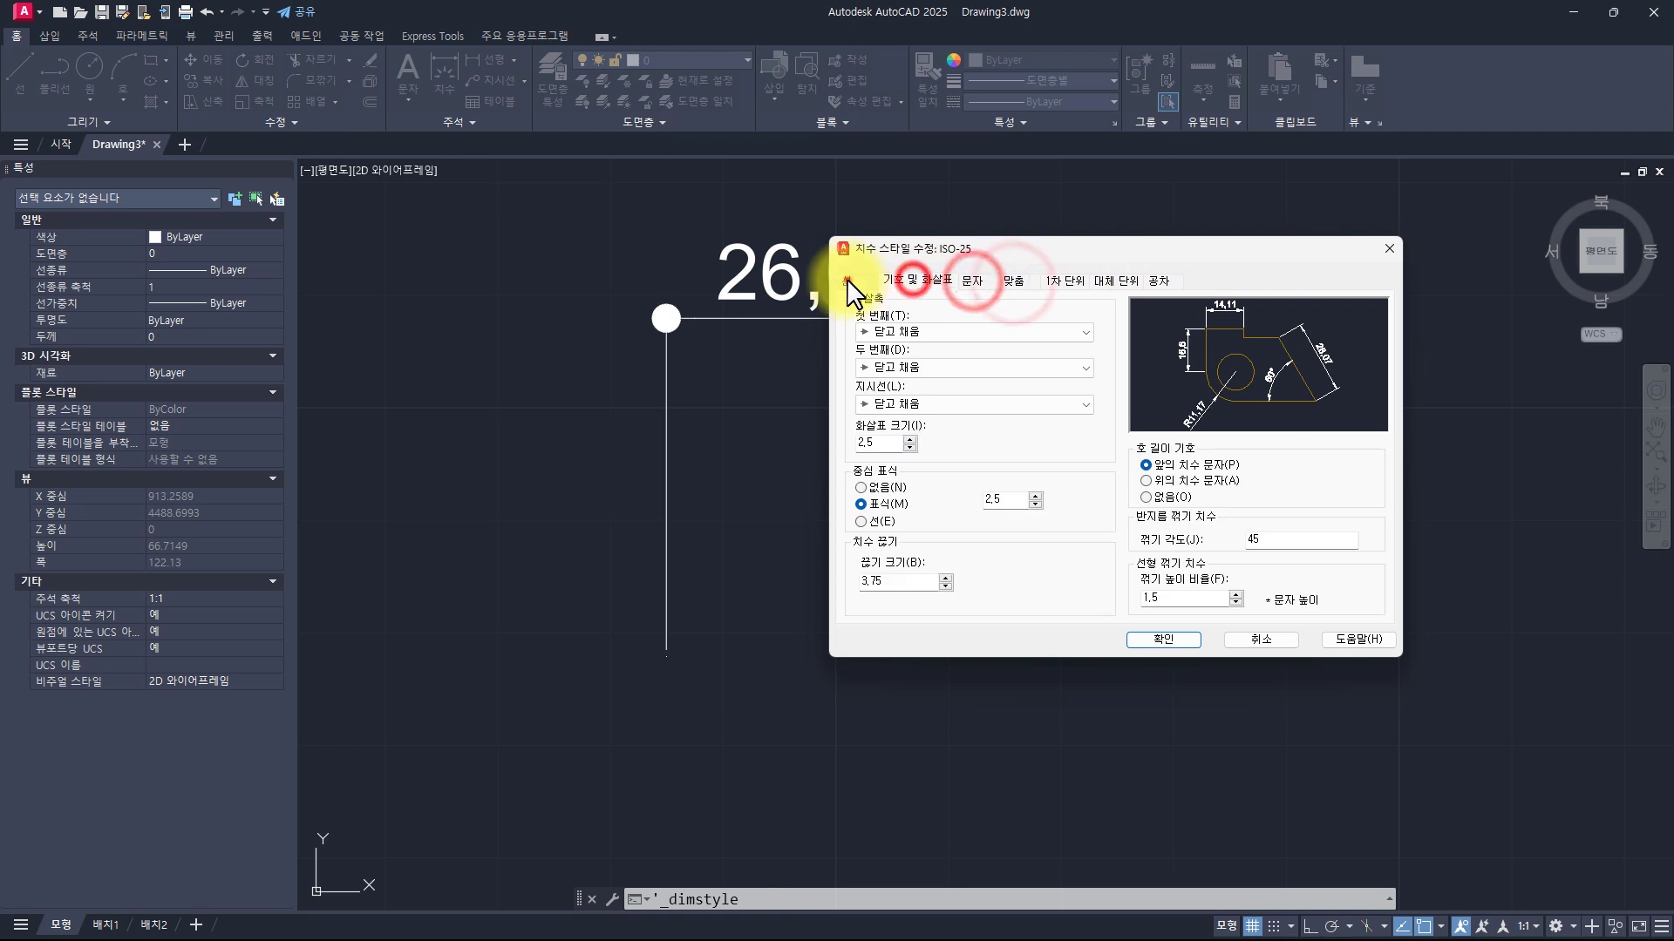
click(846, 280)
click(917, 280)
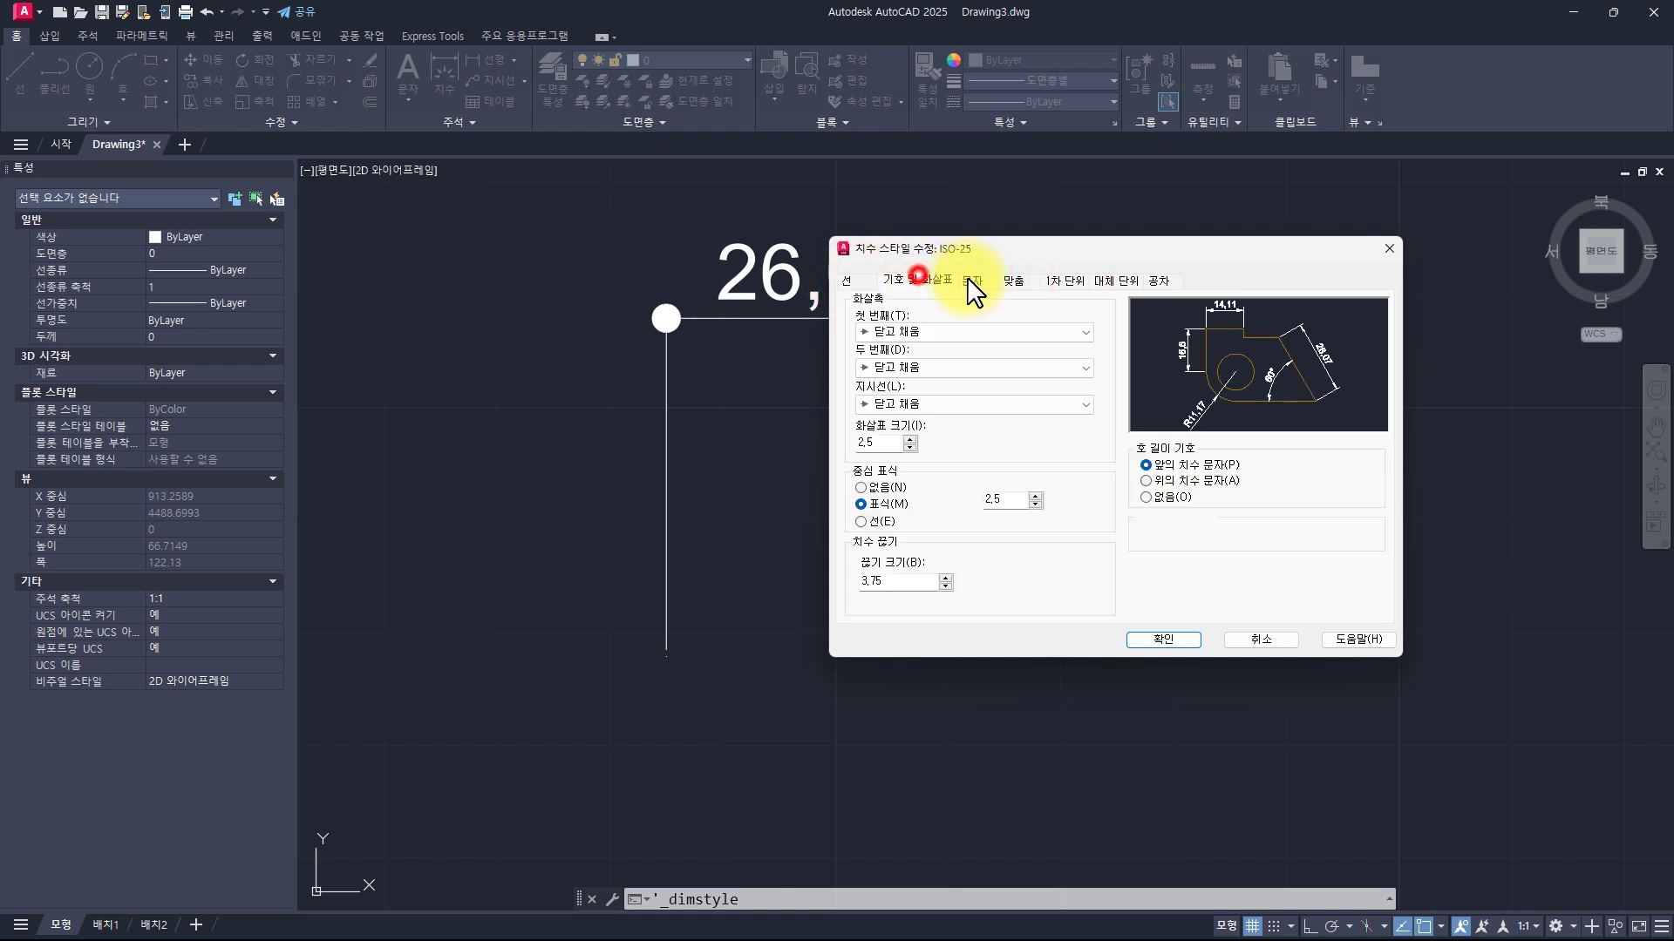
click(972, 280)
click(1016, 280)
click(1067, 280)
click(1120, 280)
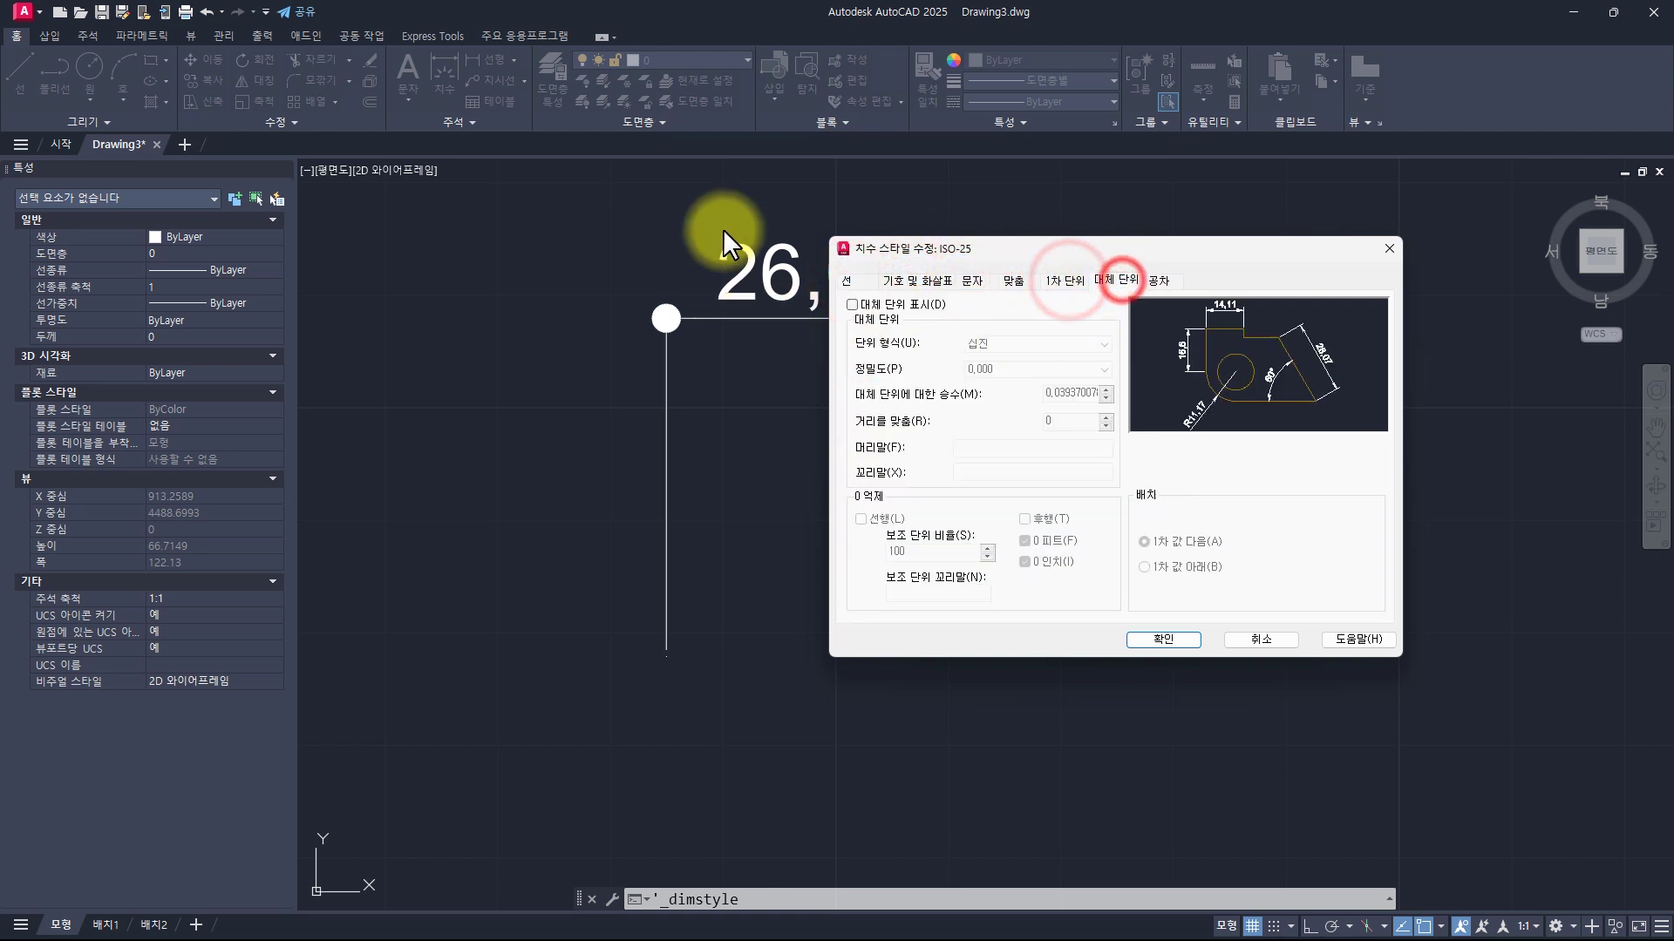
click(1388, 243)
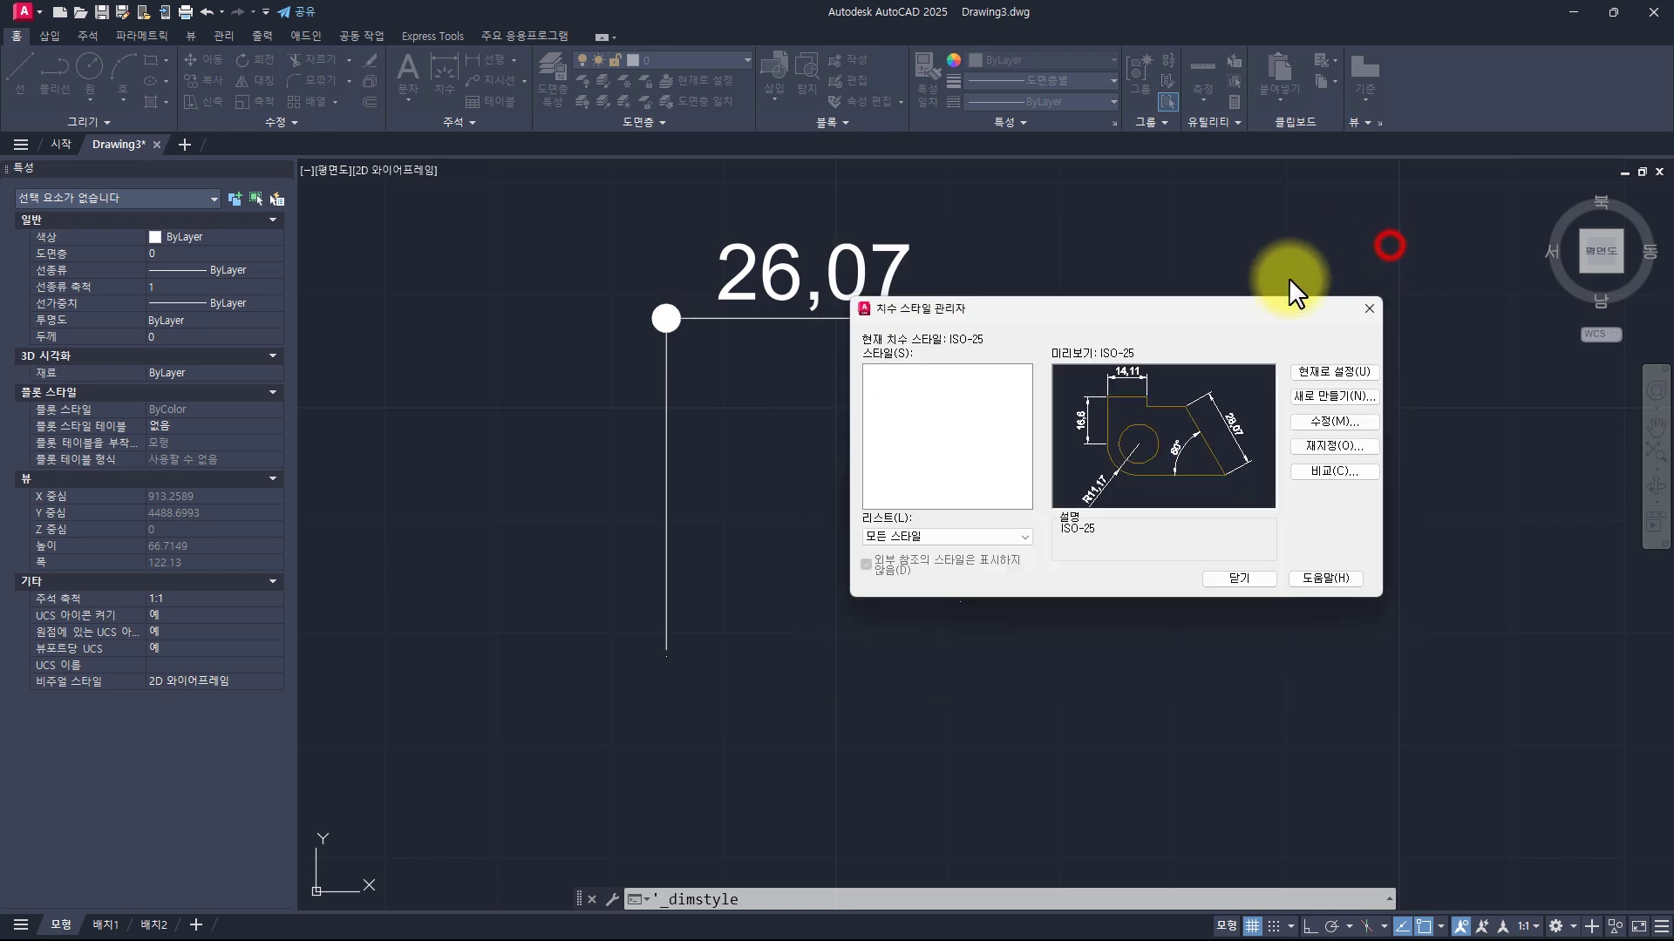
click(1364, 305)
Look through the list of available dimension styles in the drawing
click(842, 468)
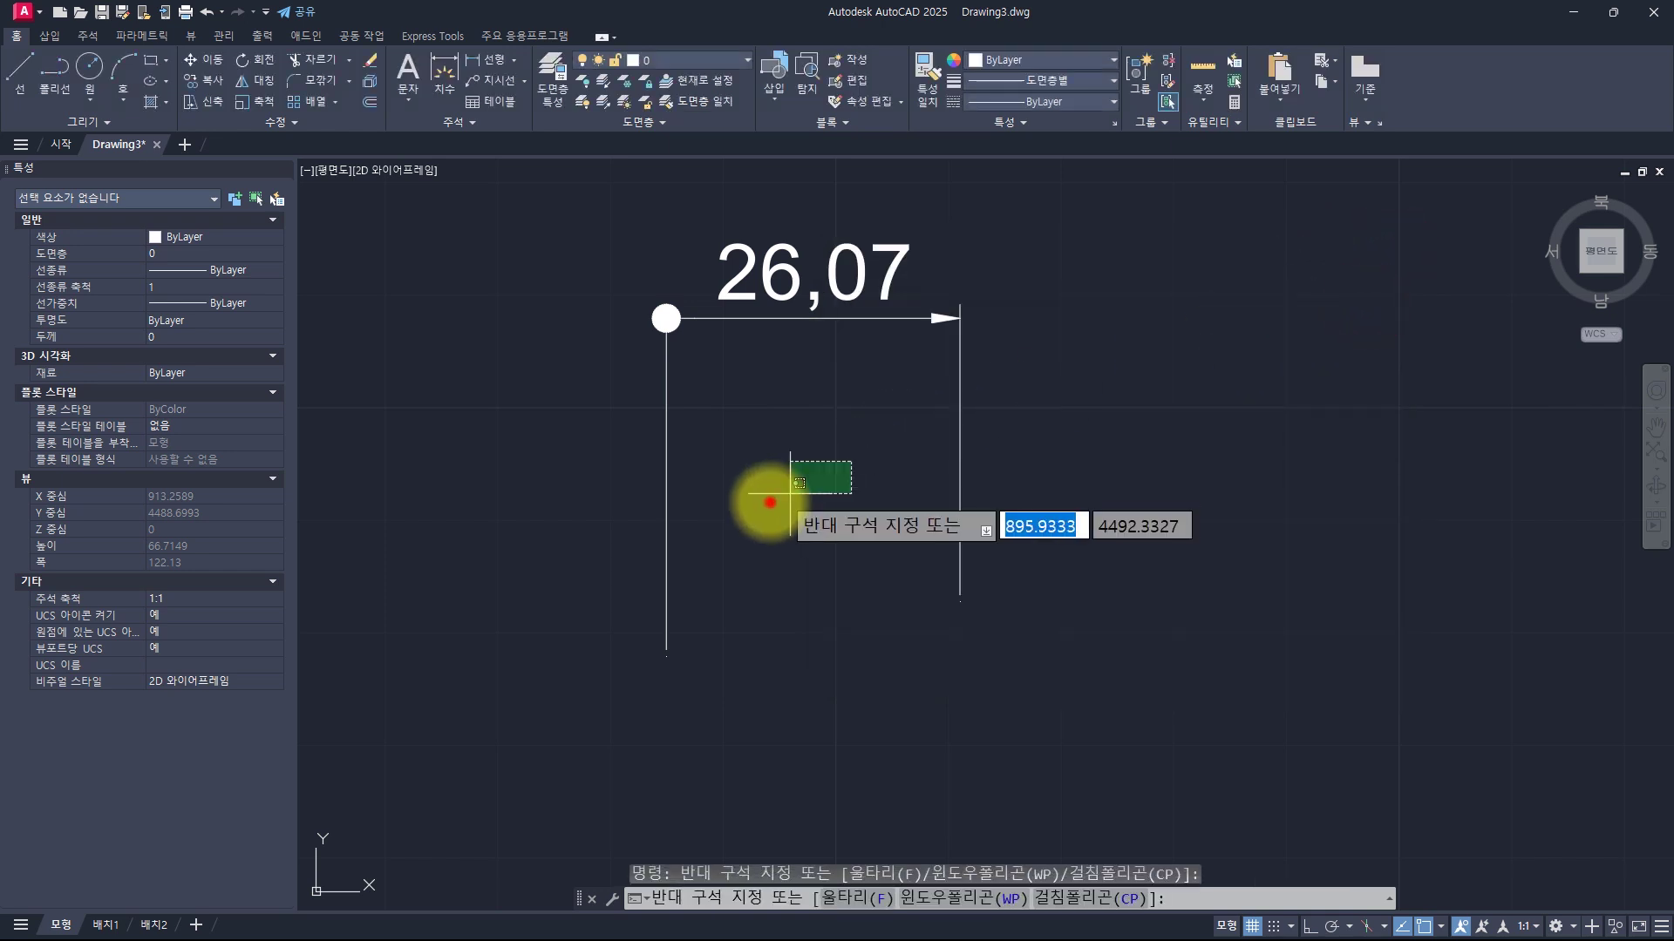
click(767, 497)
click(480, 122)
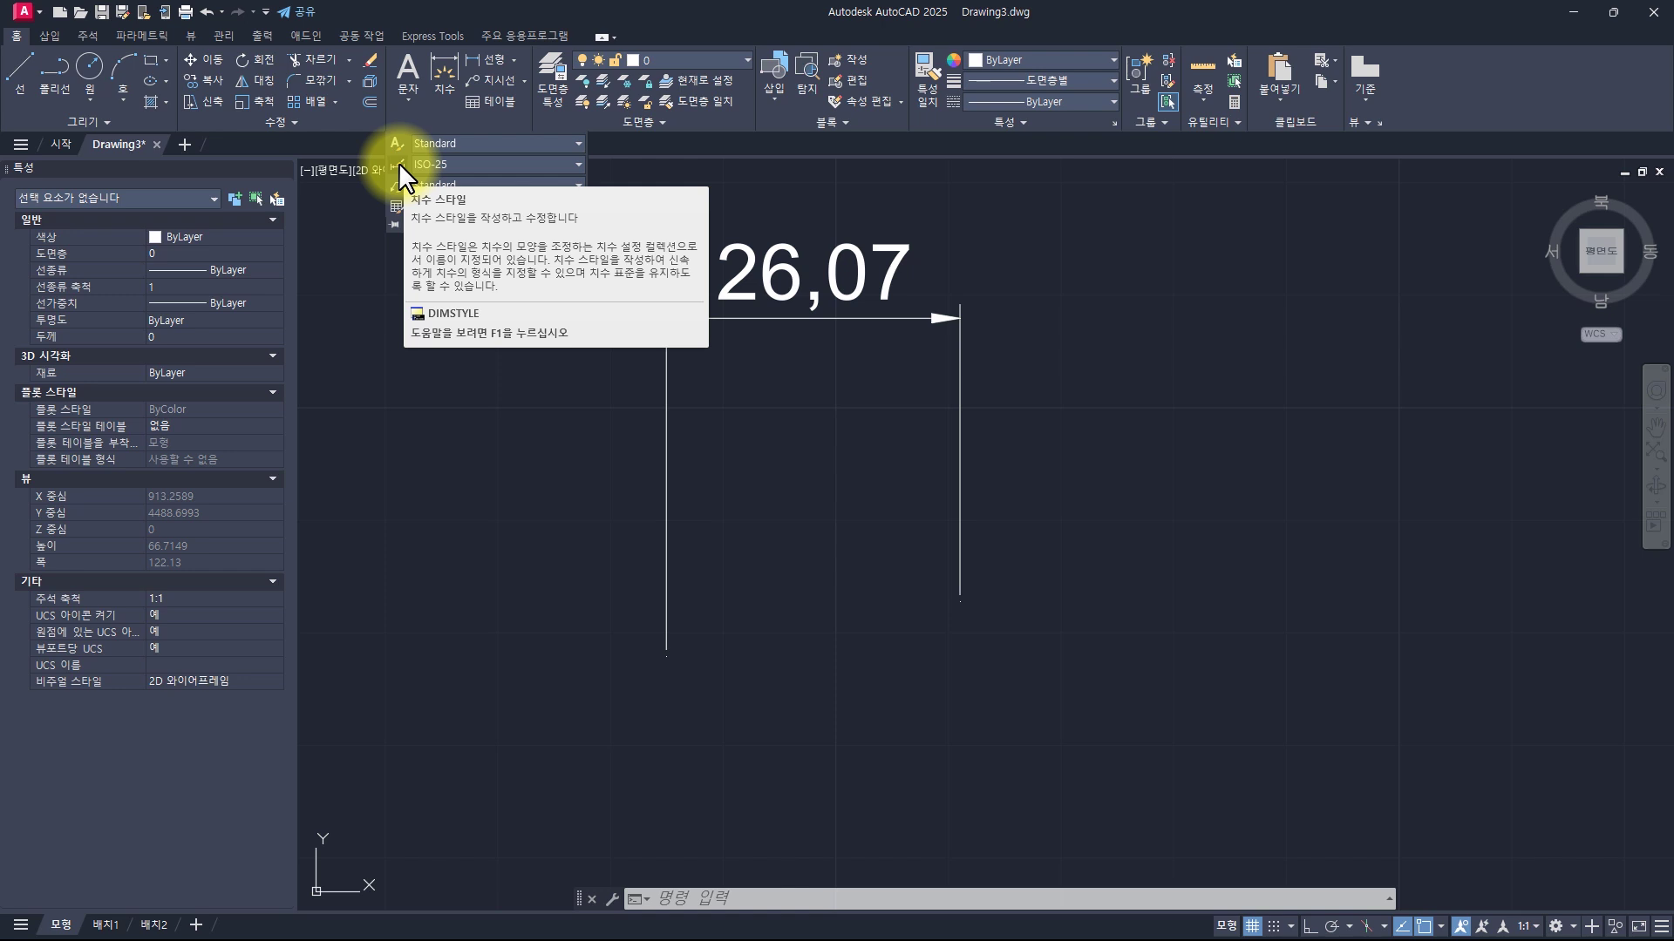
click(487, 165)
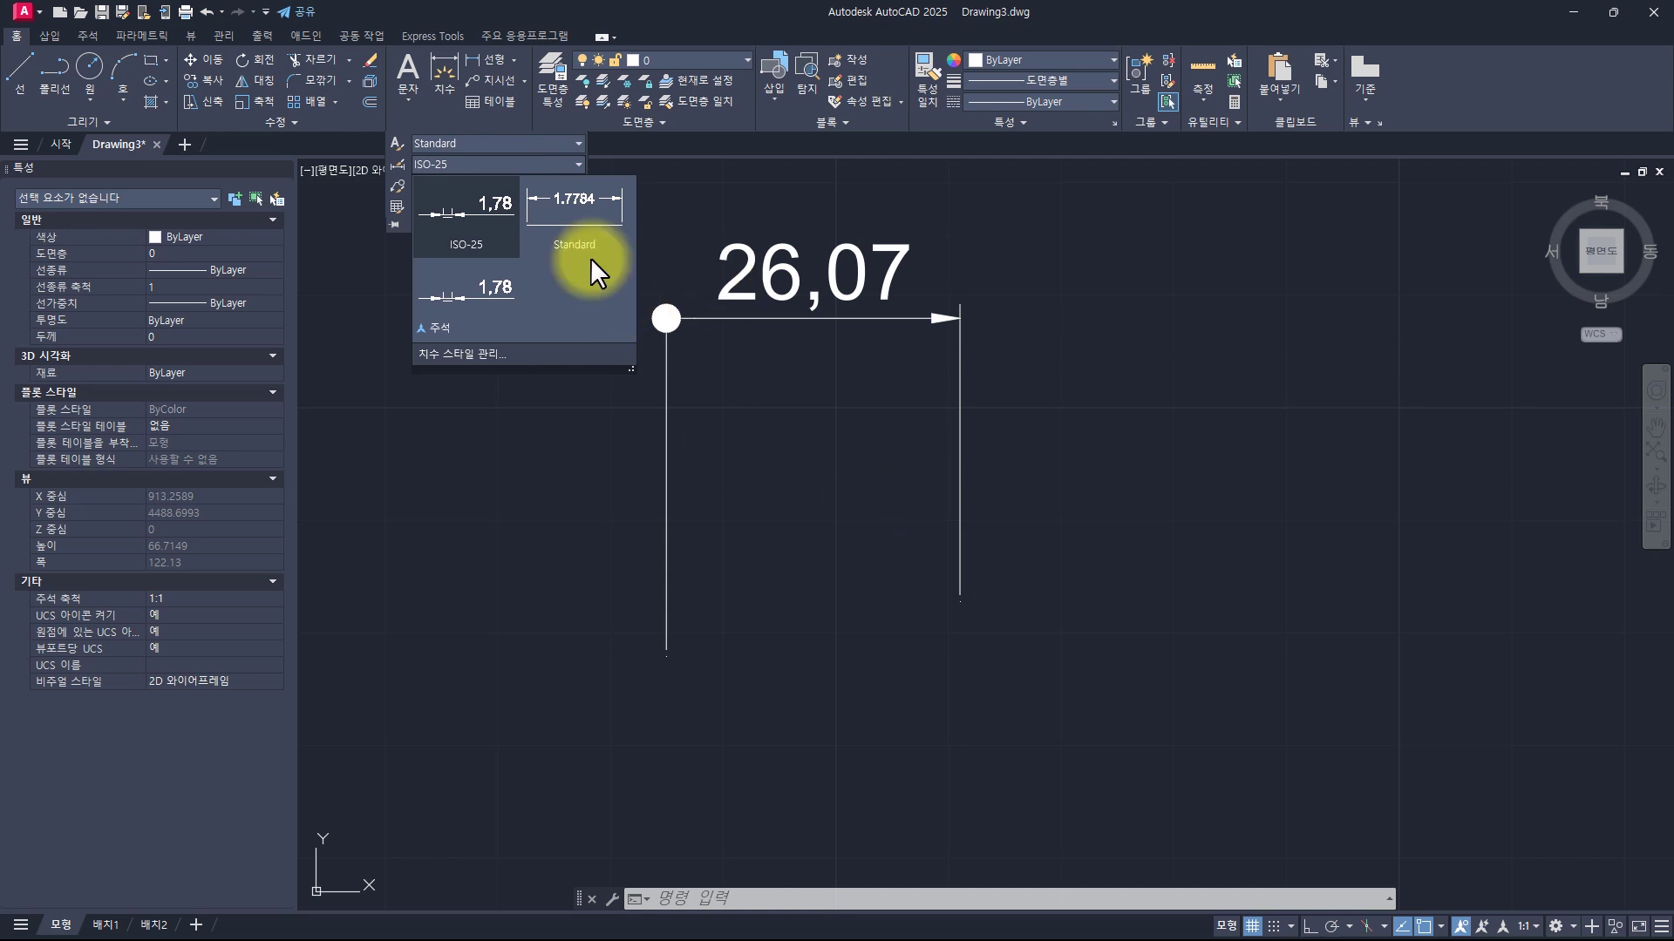
Select the modified dimension to review its style, arrowhead and text height properties, and clear the selection
click(821, 425)
click(643, 262)
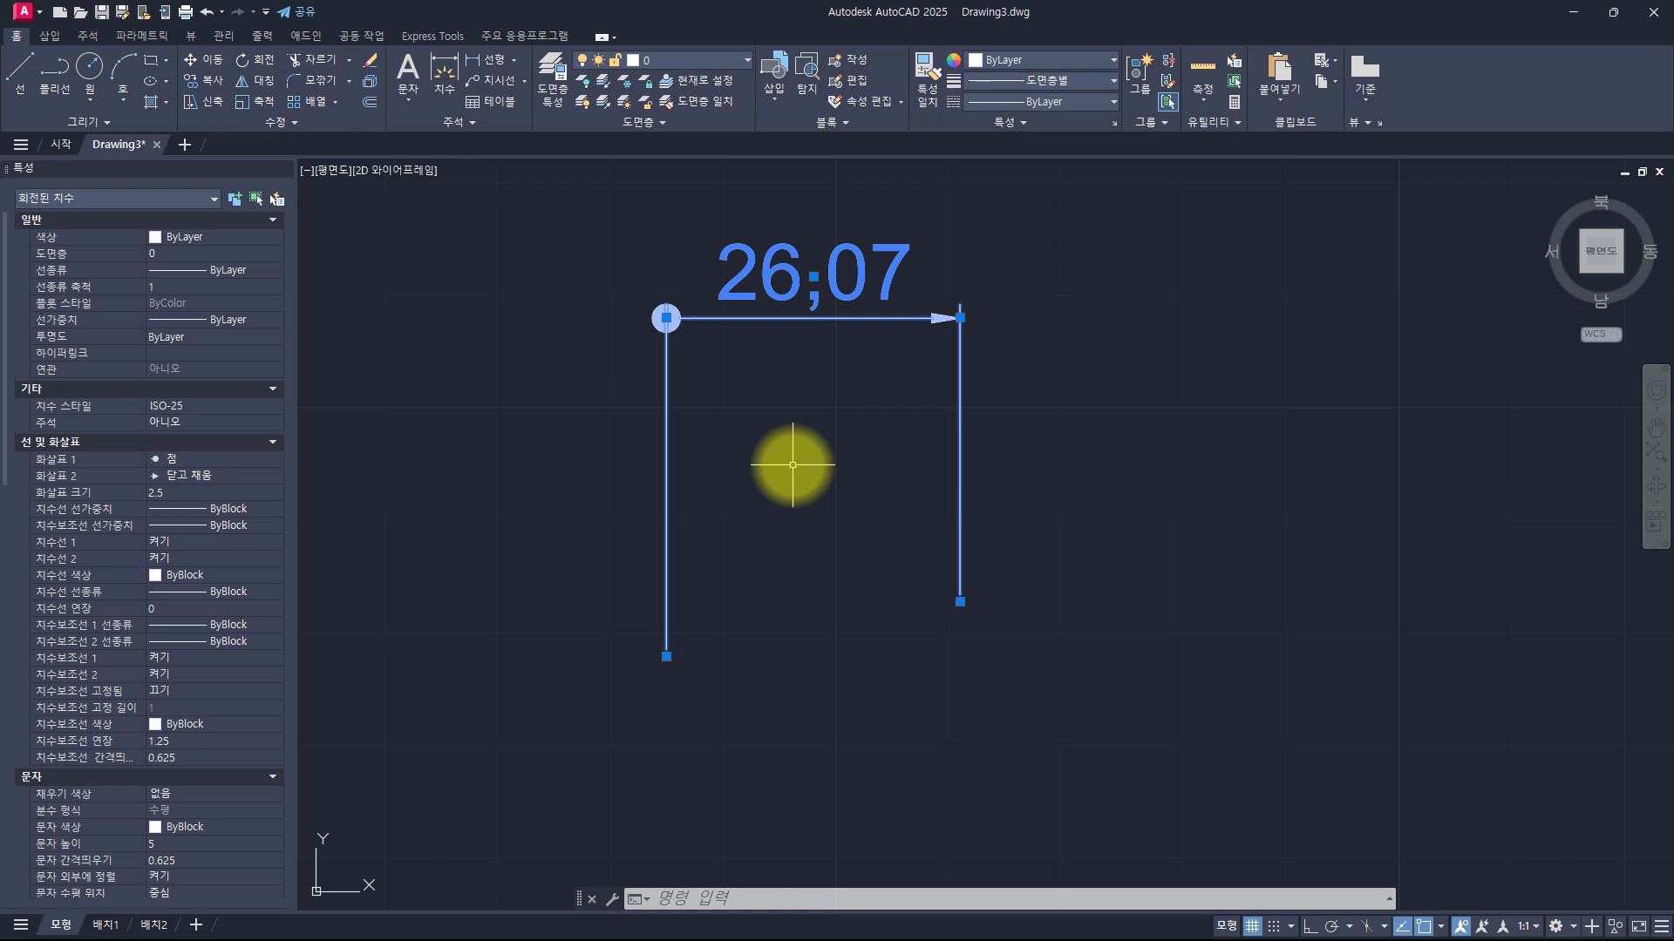
key(Escape)
key(Escape)
key(Escape)
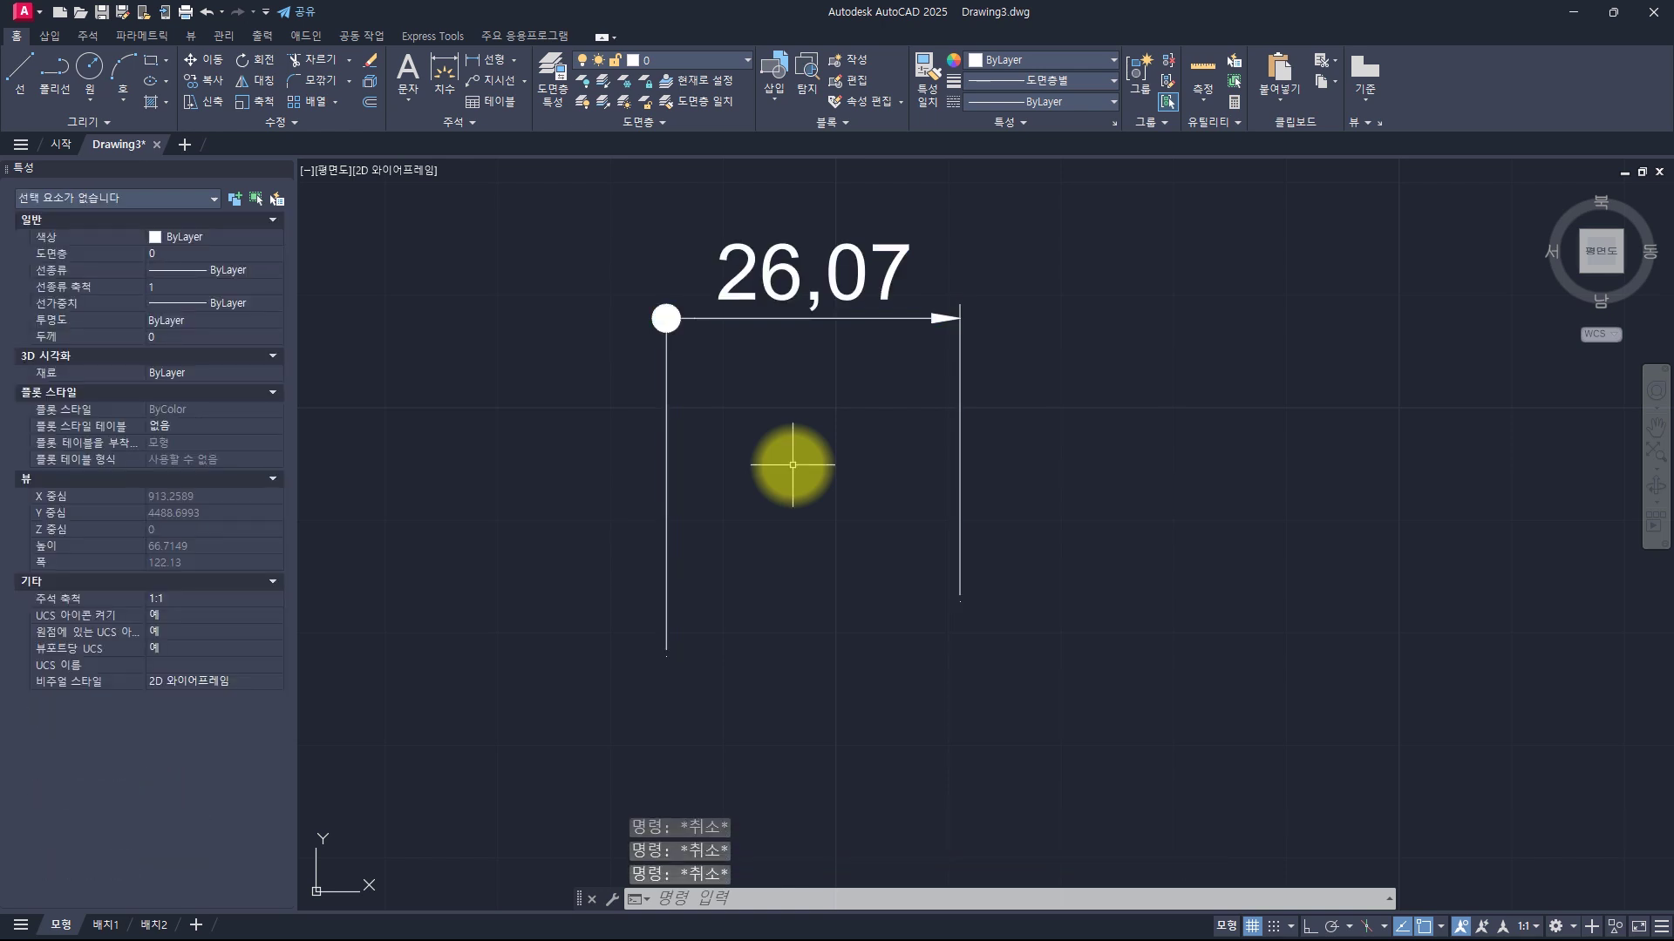
key(Escape)
key(Escape)
key(Escape)
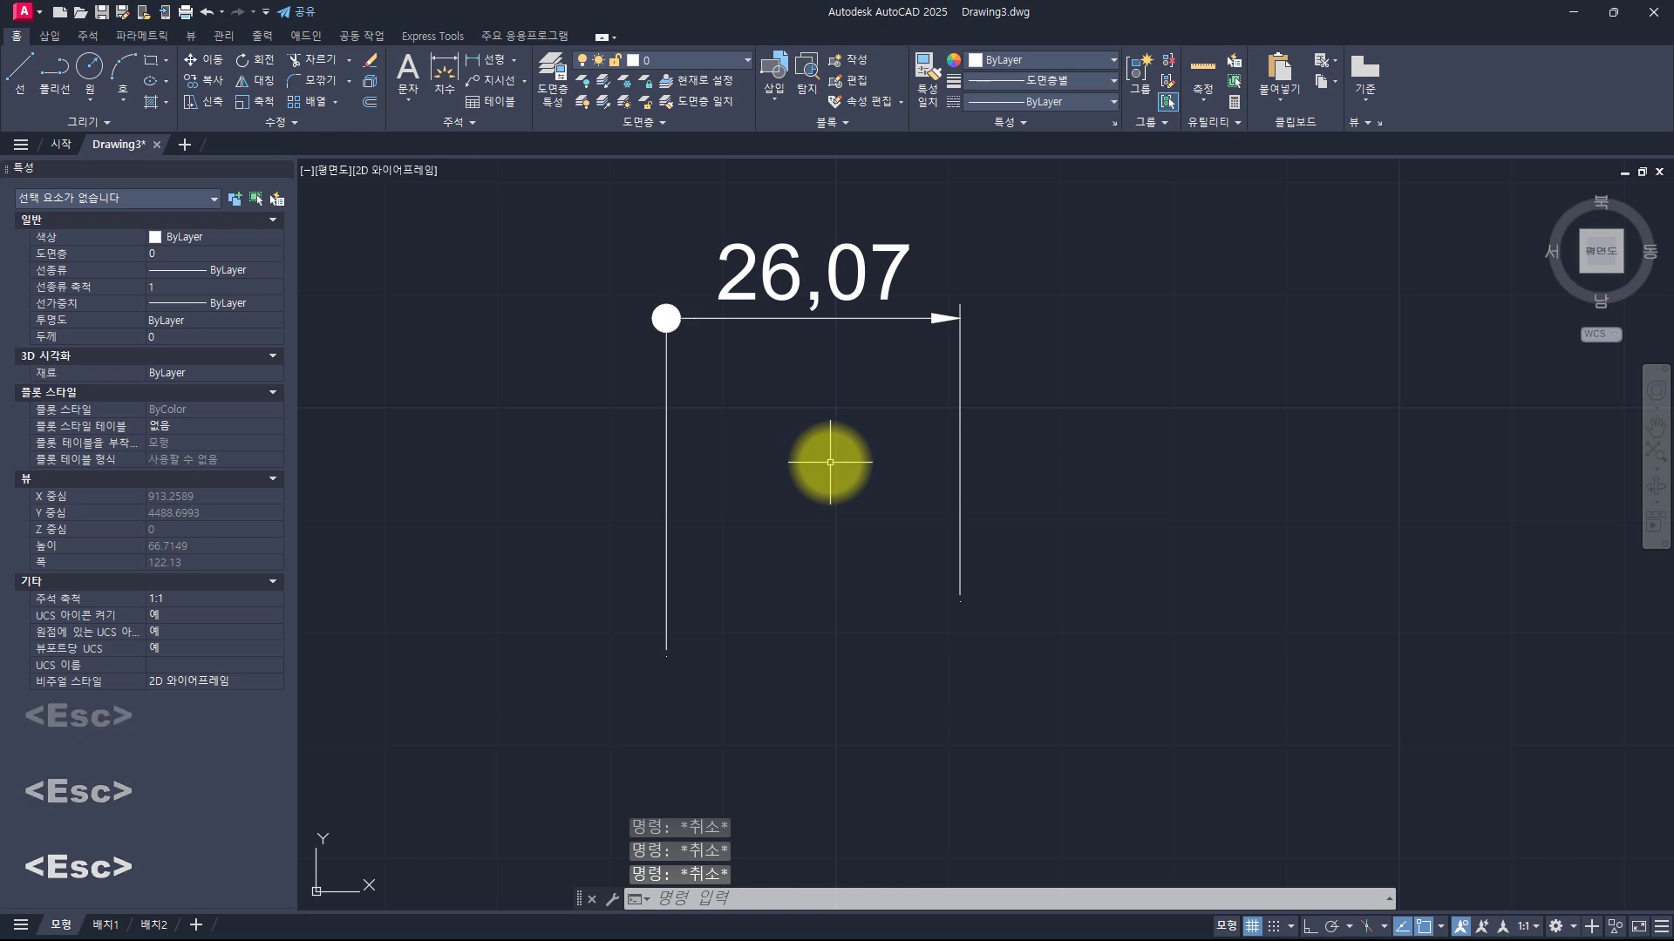
key(Escape)
key(Escape)
key(Escape)
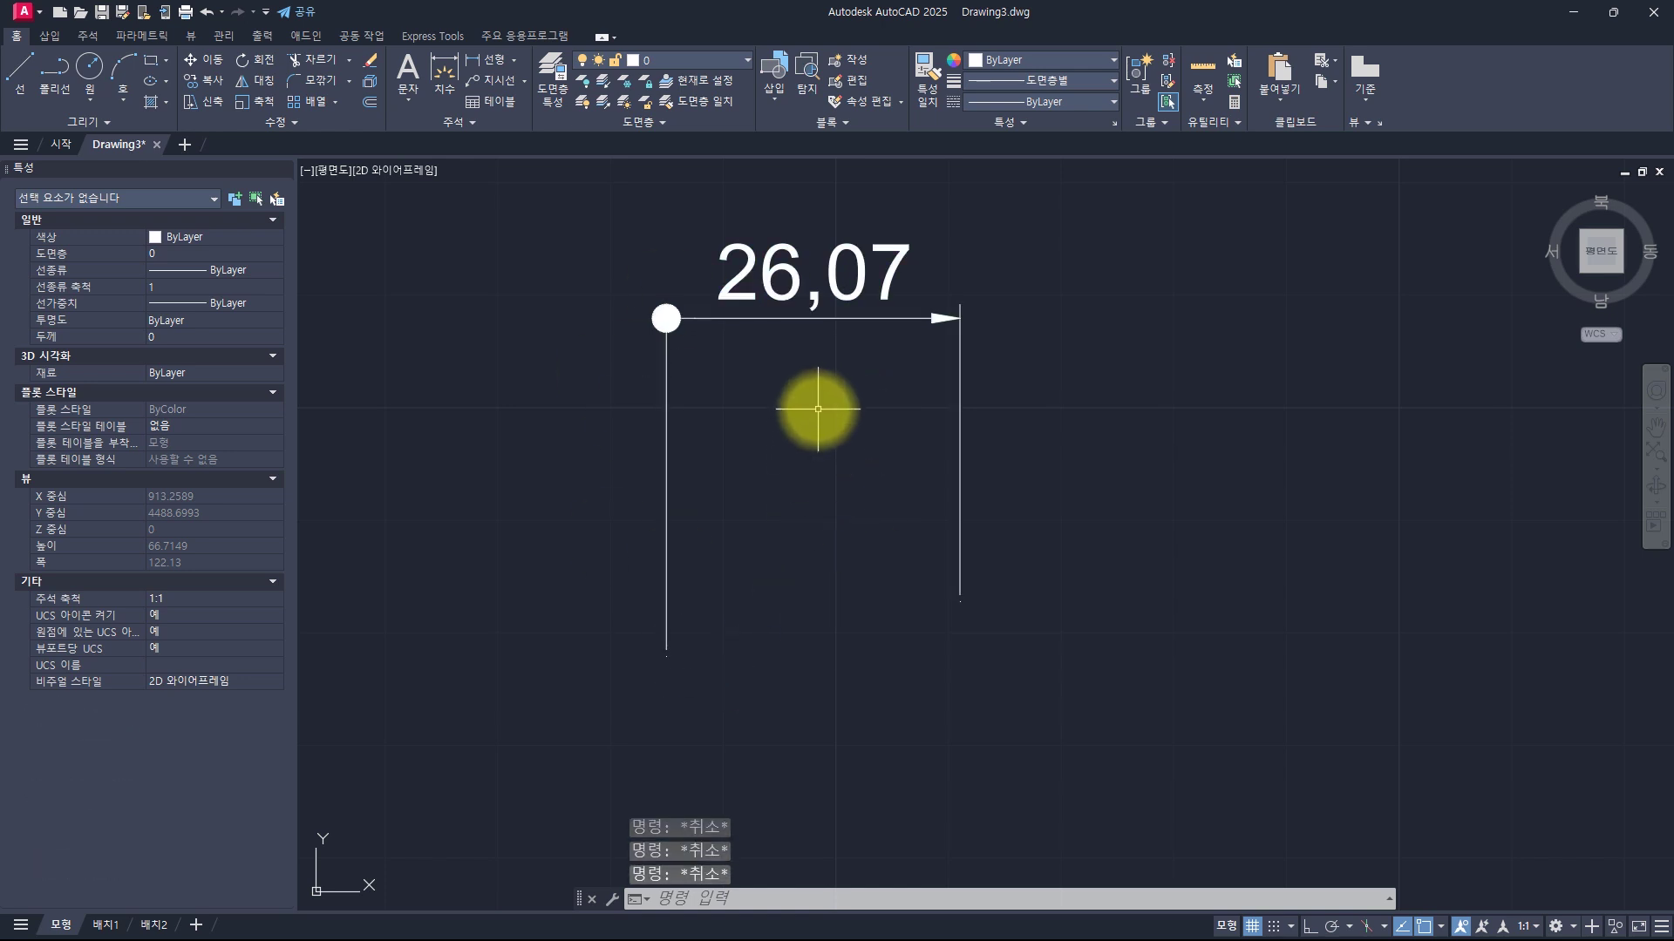
Undo the individual text height and first arrowhead changes made to the dimension
key(ctrl+z)
key(ctrl+z)
key(ctrl+z)
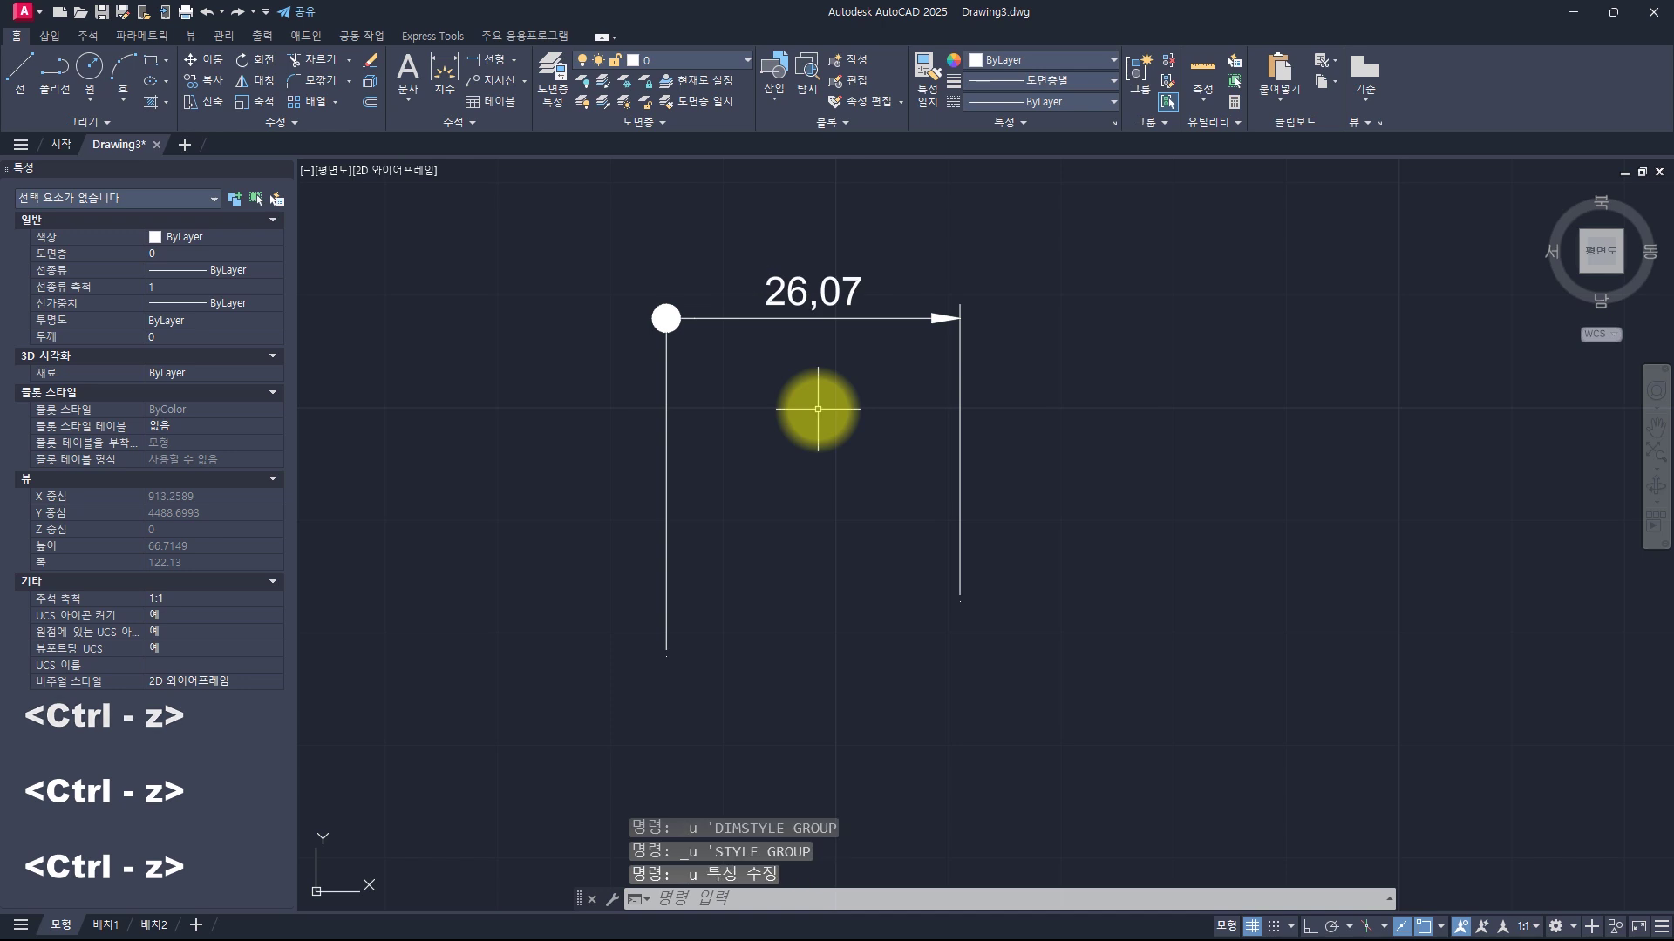
key(Escape)
key(Escape)
key(Escape)
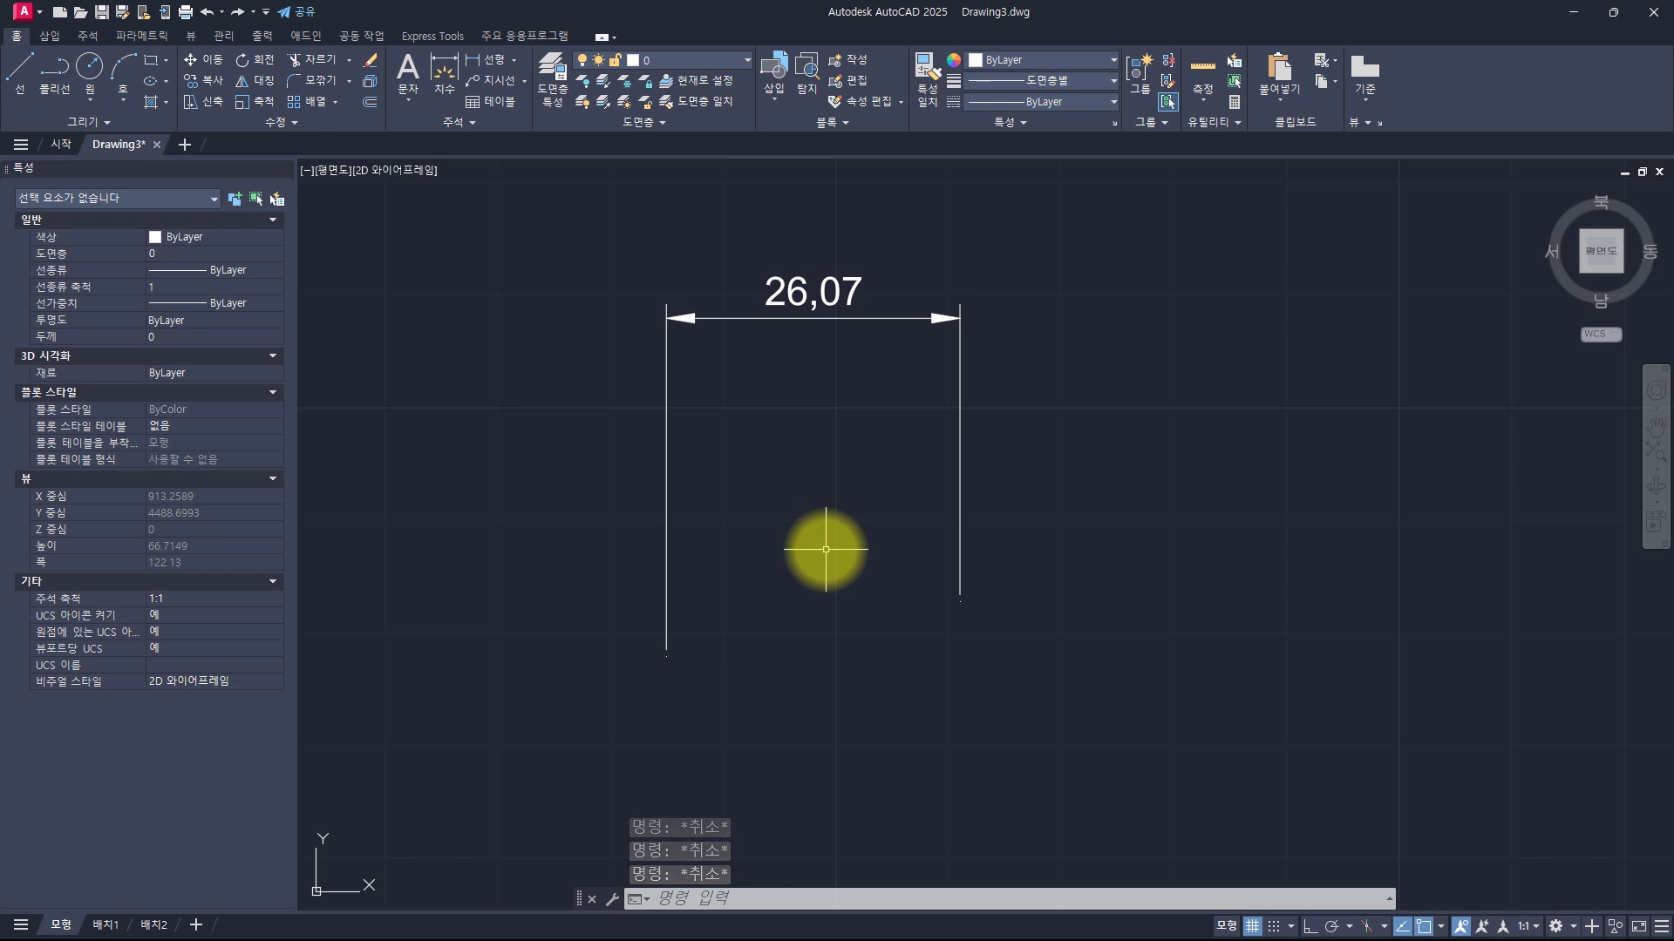
Draw a rectangle about 25.6 wide to the right of the existing dimension
text(rec)
key(space)
click(1061, 432)
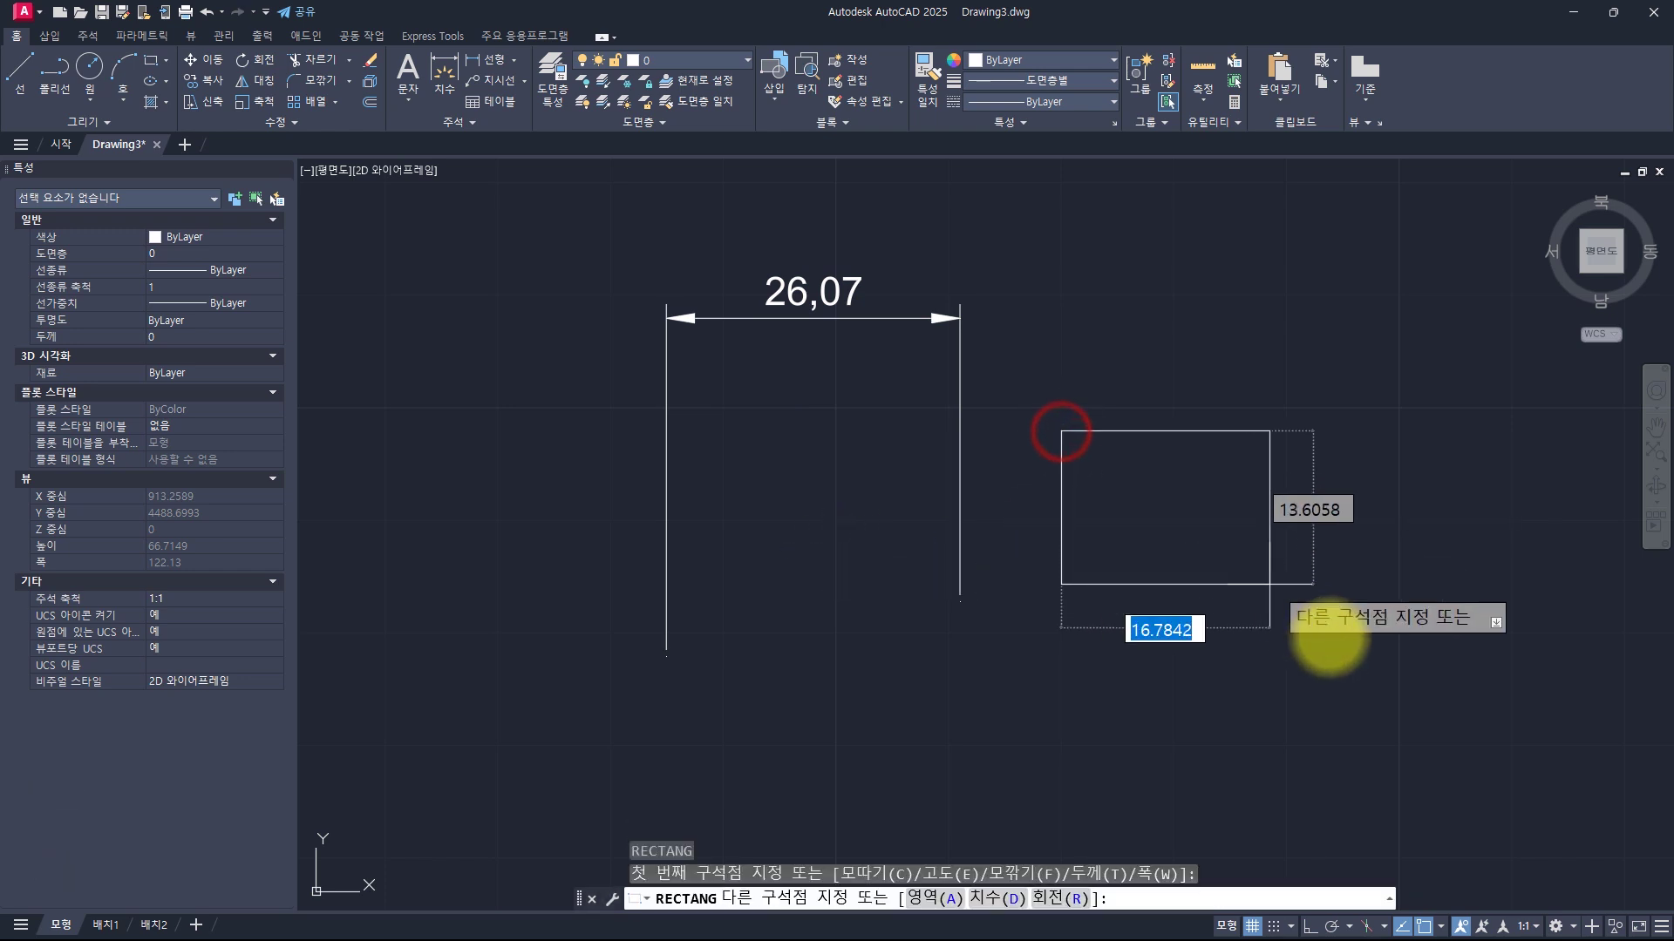
click(1350, 644)
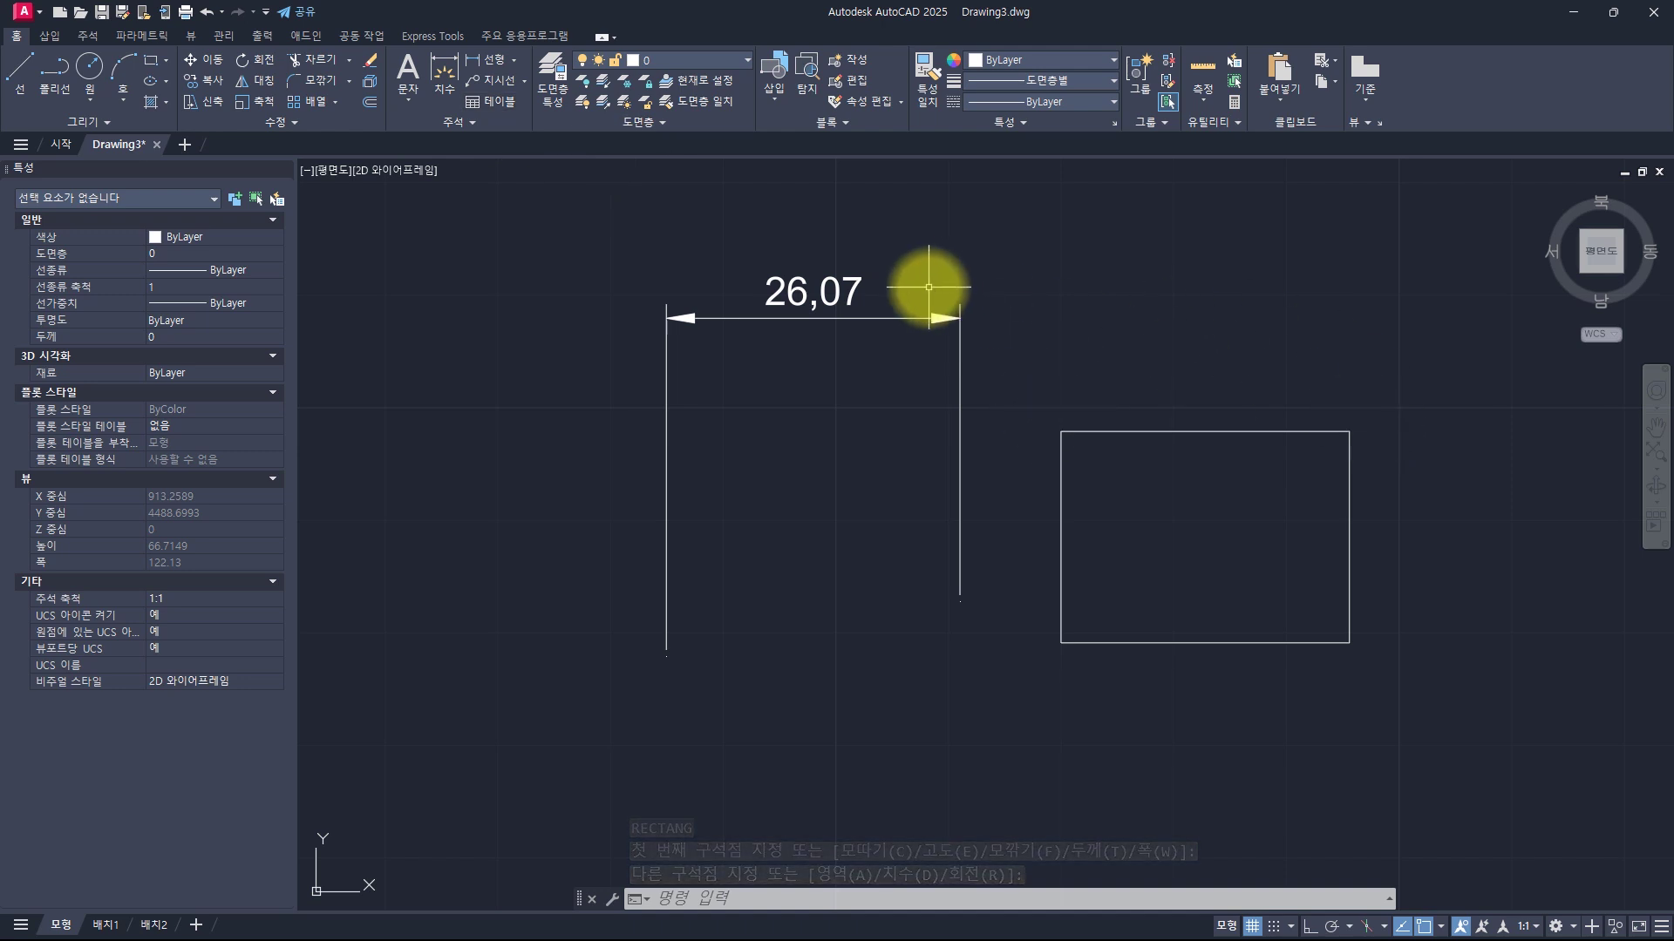
Add a linear dimension above the rectangle by picking the two corners of its top edge
click(497, 60)
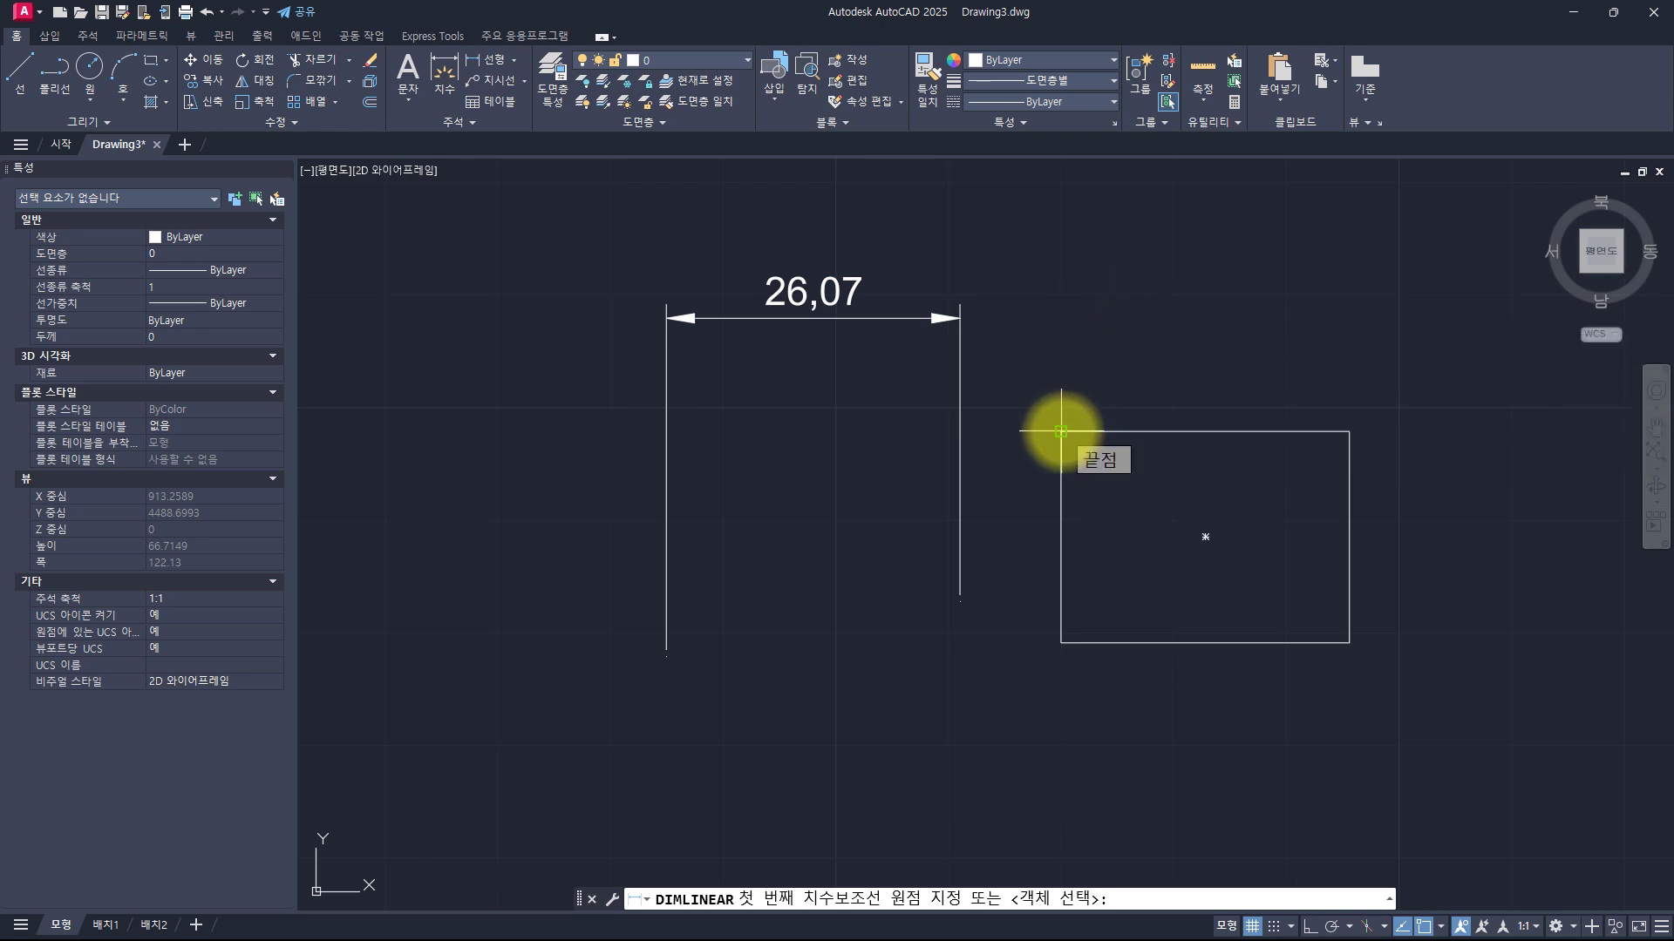
click(1350, 430)
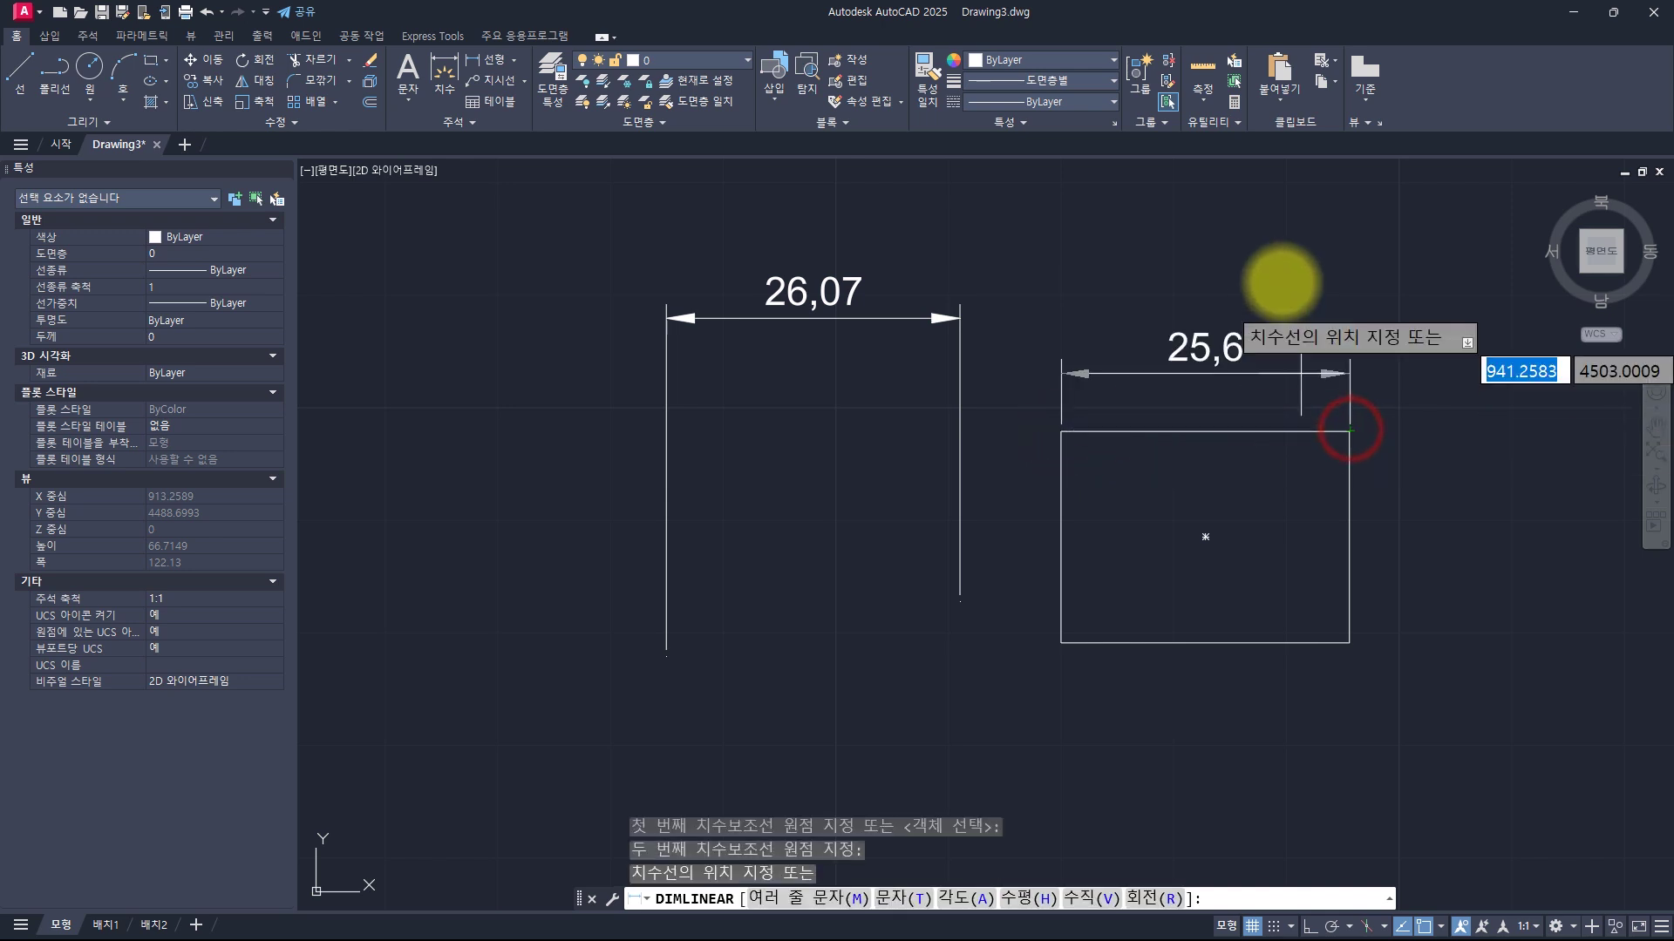
click(1281, 273)
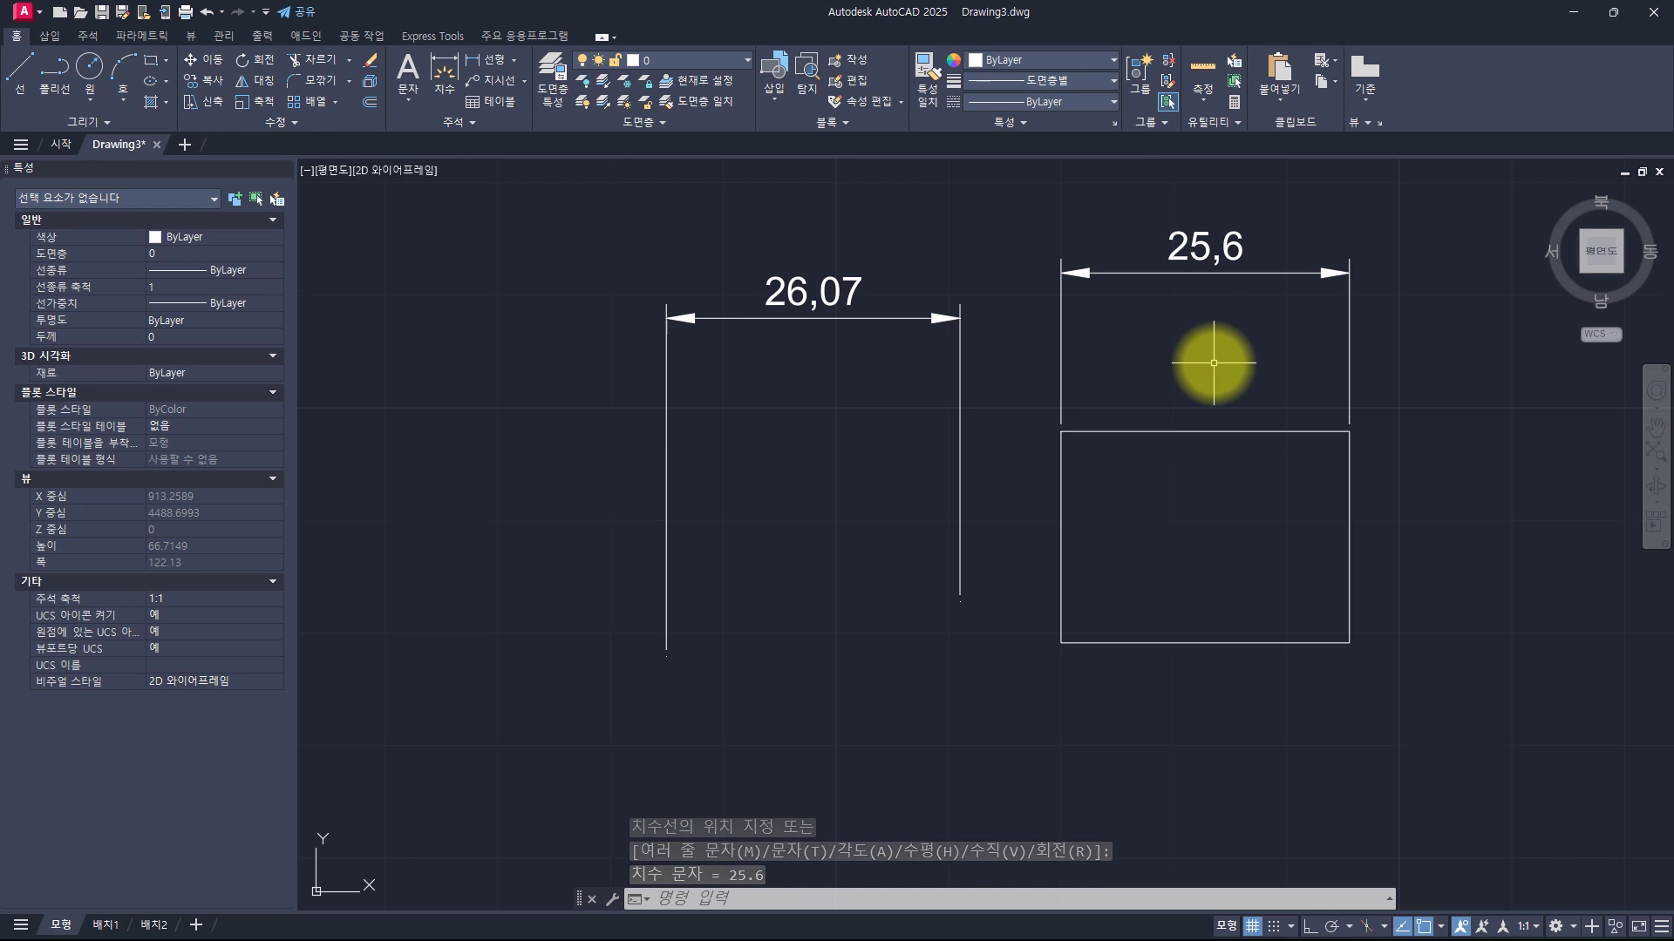
Examine the Linear dimension prompts in the command history, highlighting the object selection (객체 선택) default option
key(F2)
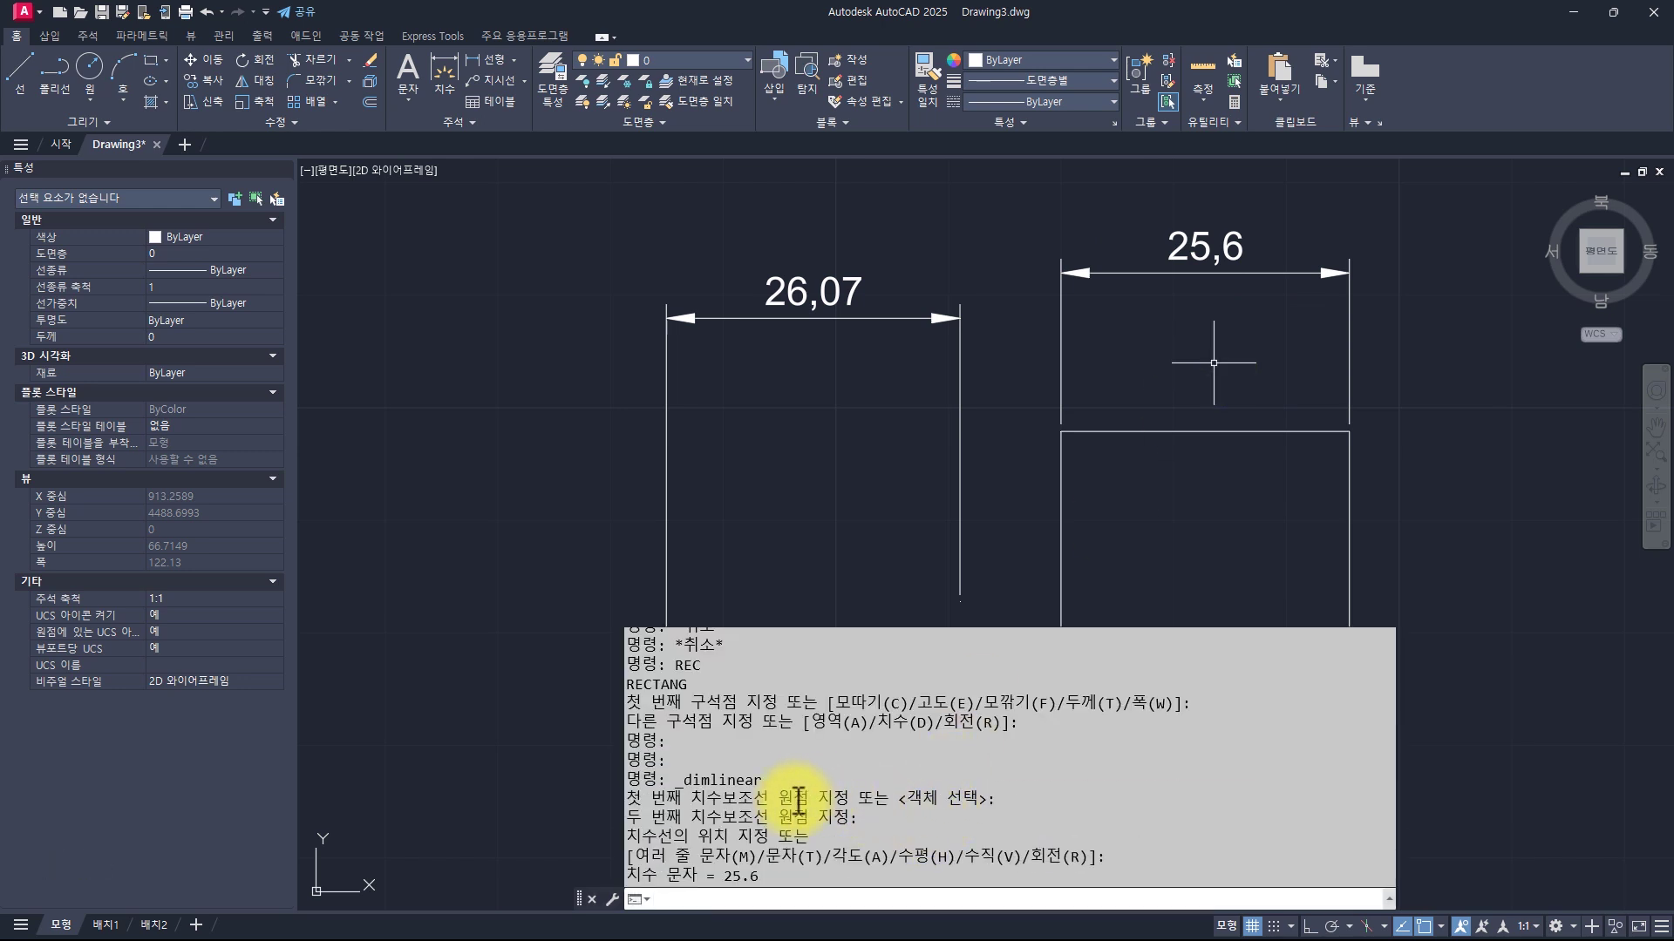
drag(778, 797, 1021, 795)
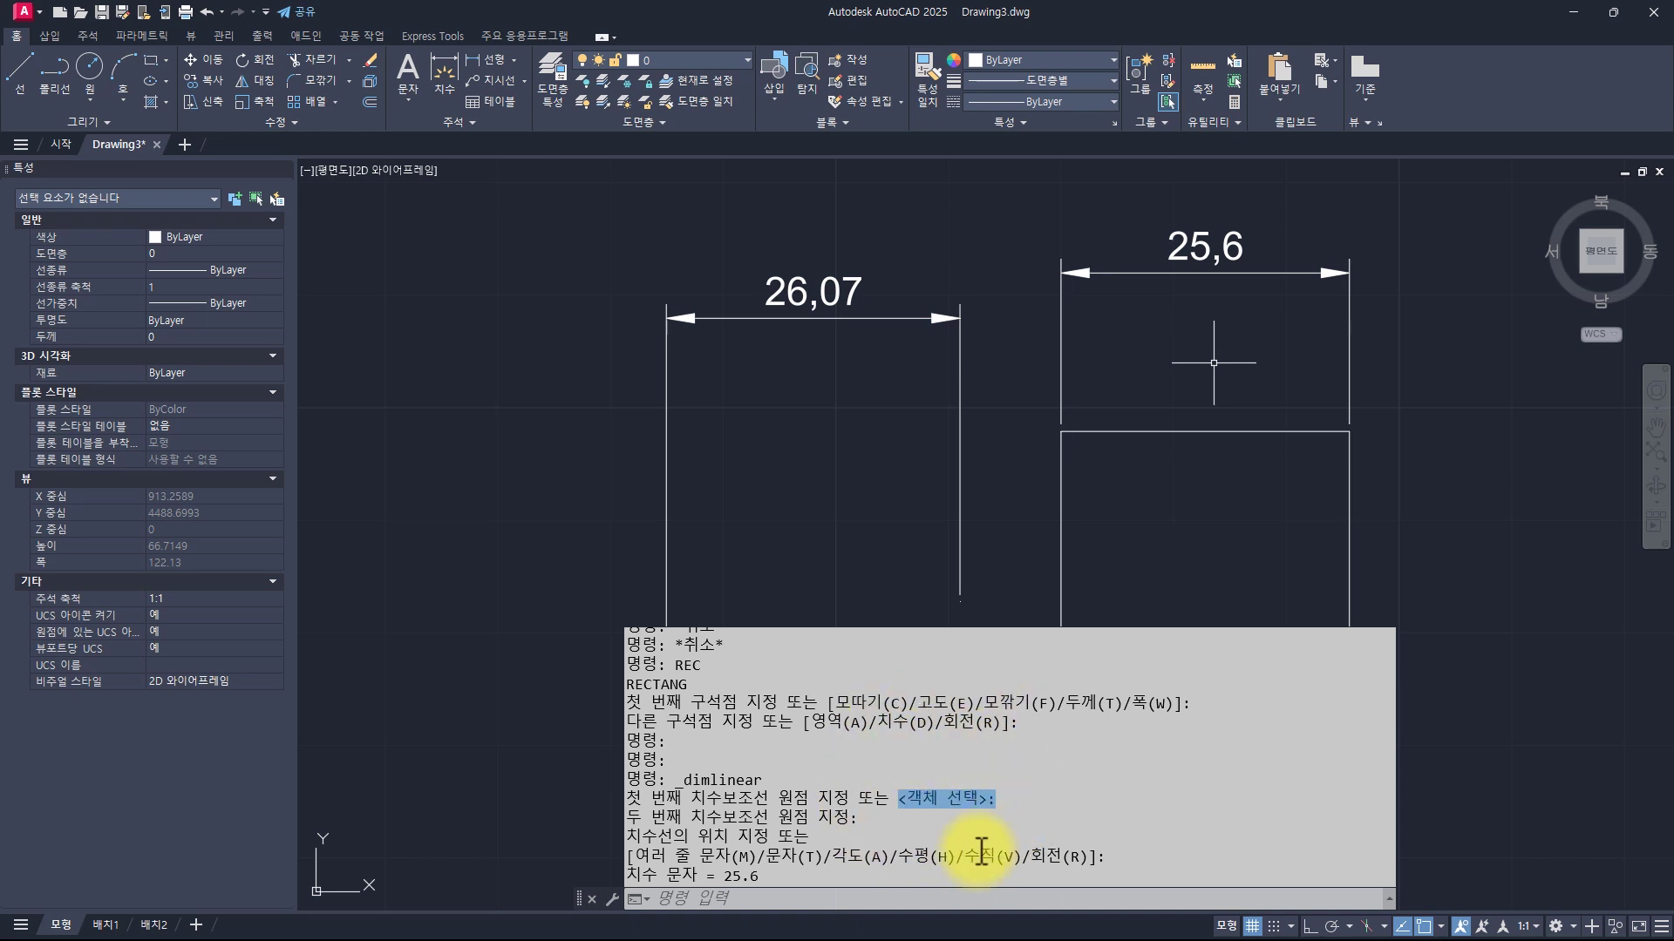
click(1017, 390)
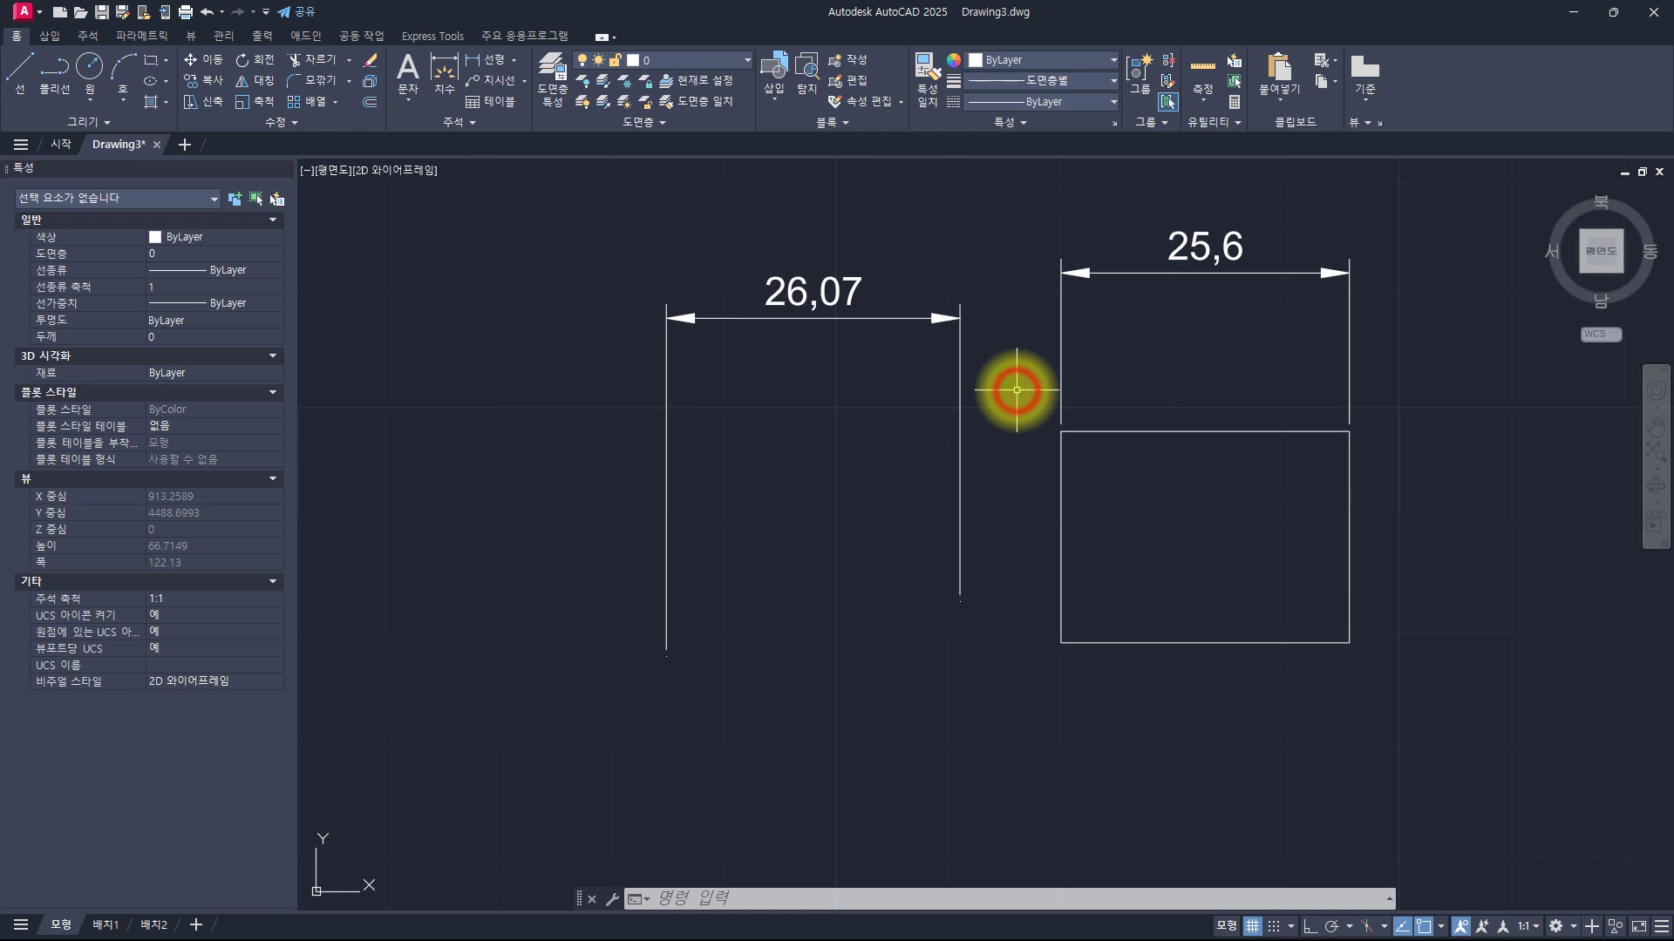
Undo the linear dimension just placed above the rectangle
key(ctrl+z)
key(Escape)
key(Escape)
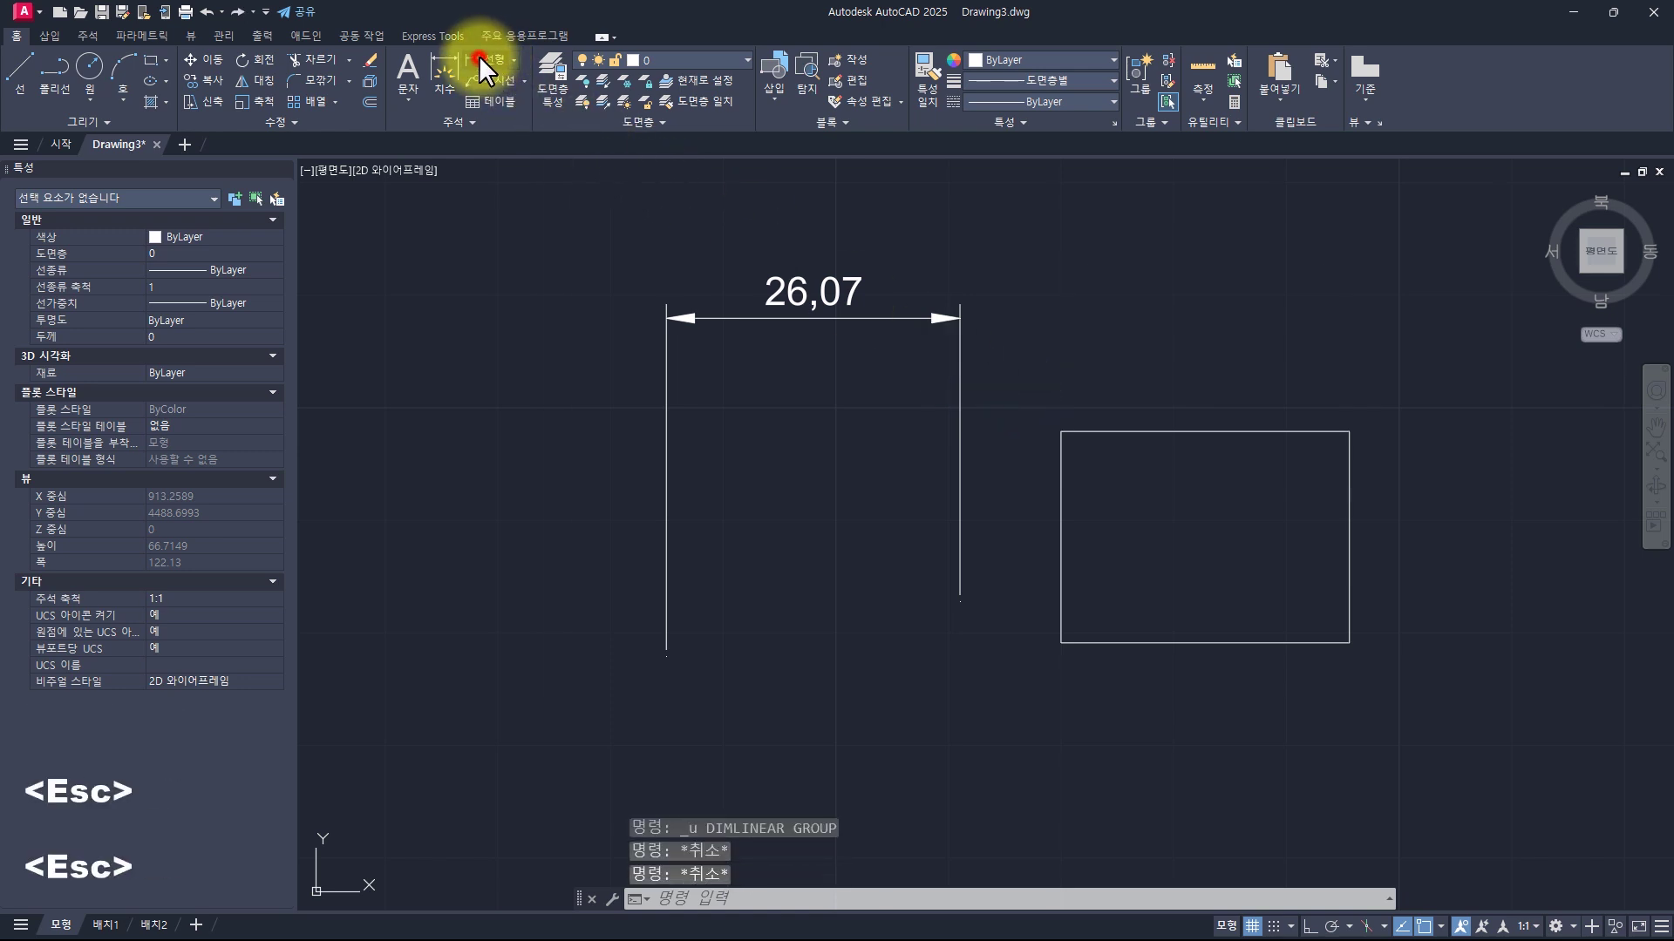
Place a linear dimension above the rectangle by using the object selection (객체 선택) option on its top edge
click(478, 57)
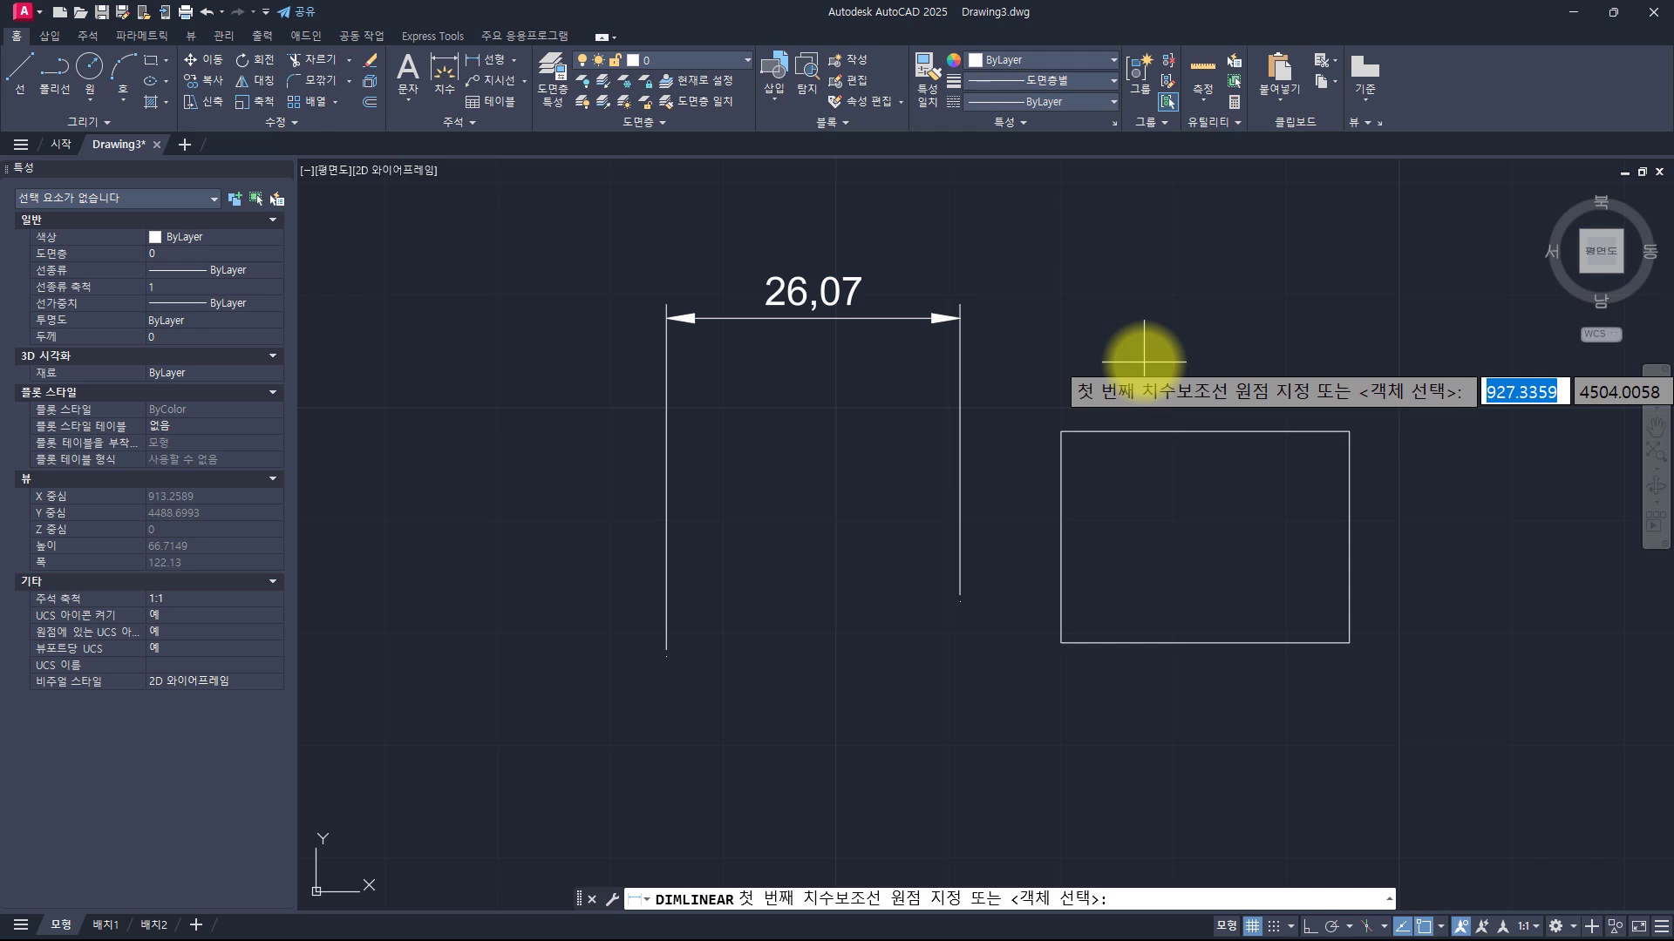
key(space)
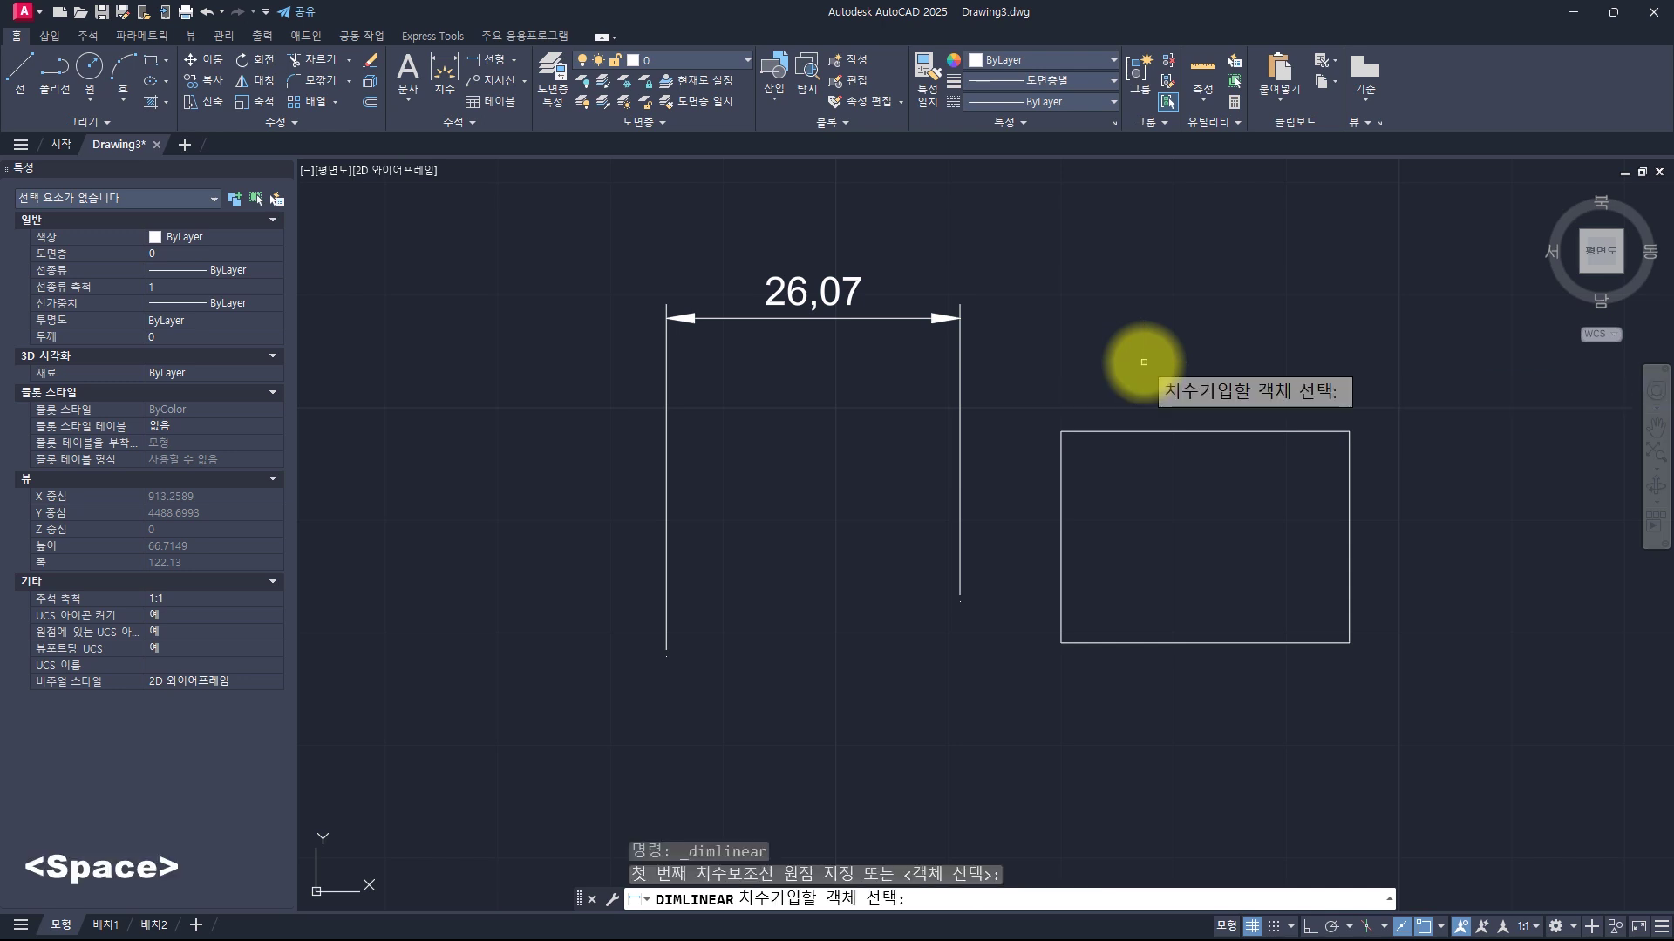
click(1163, 430)
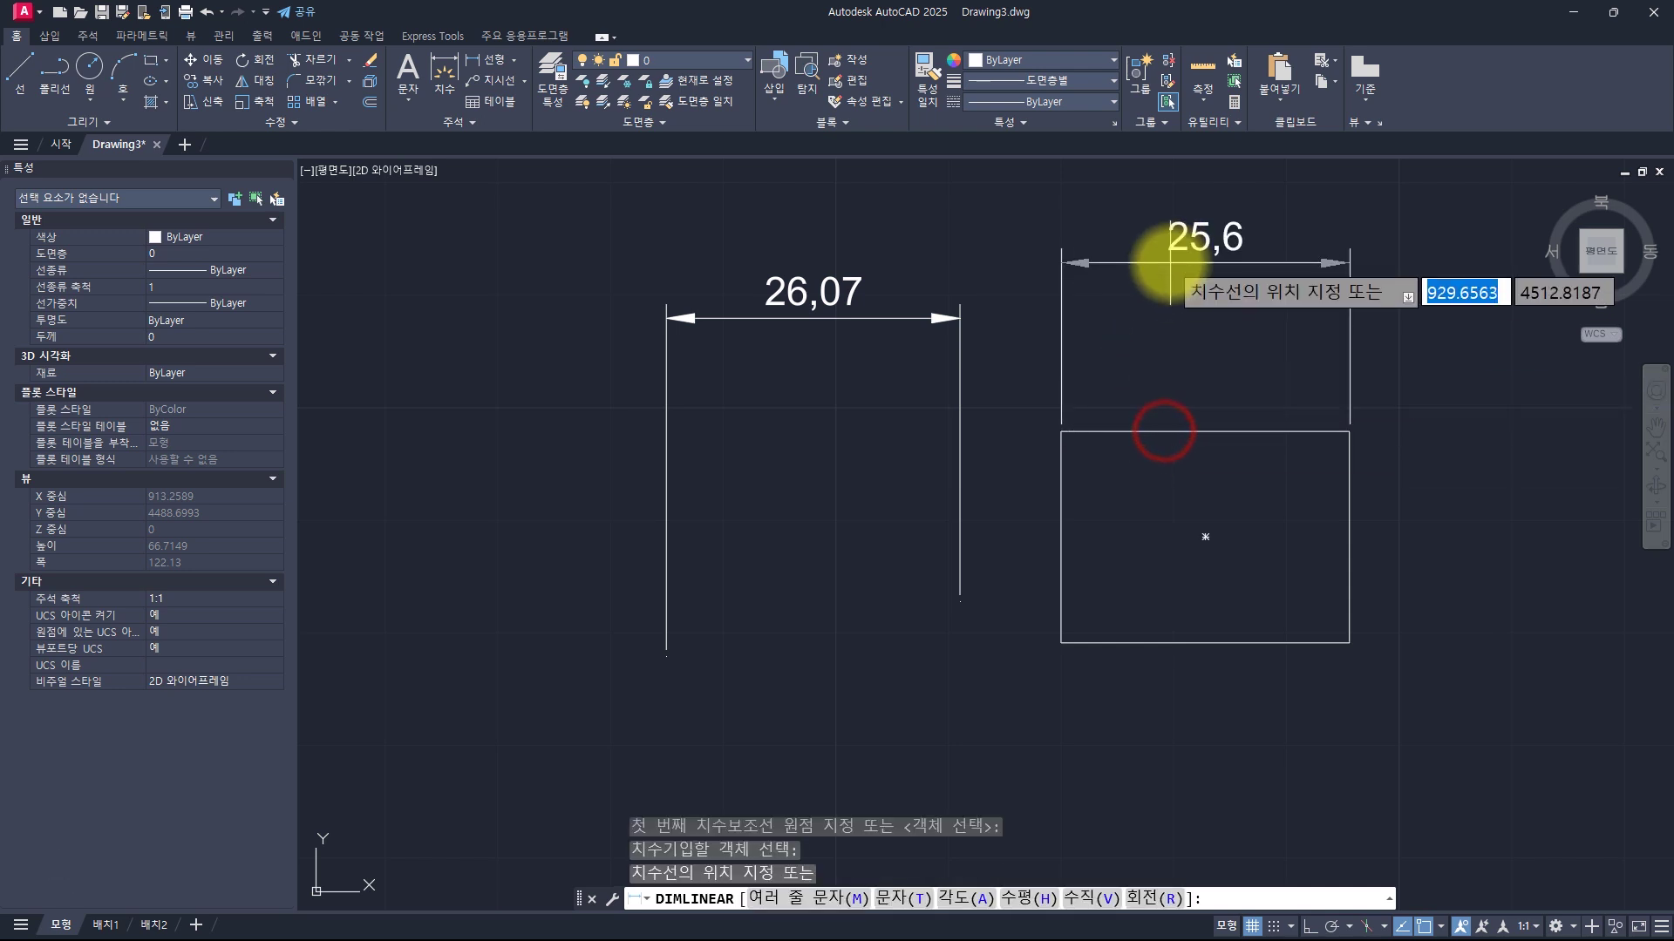
click(1170, 263)
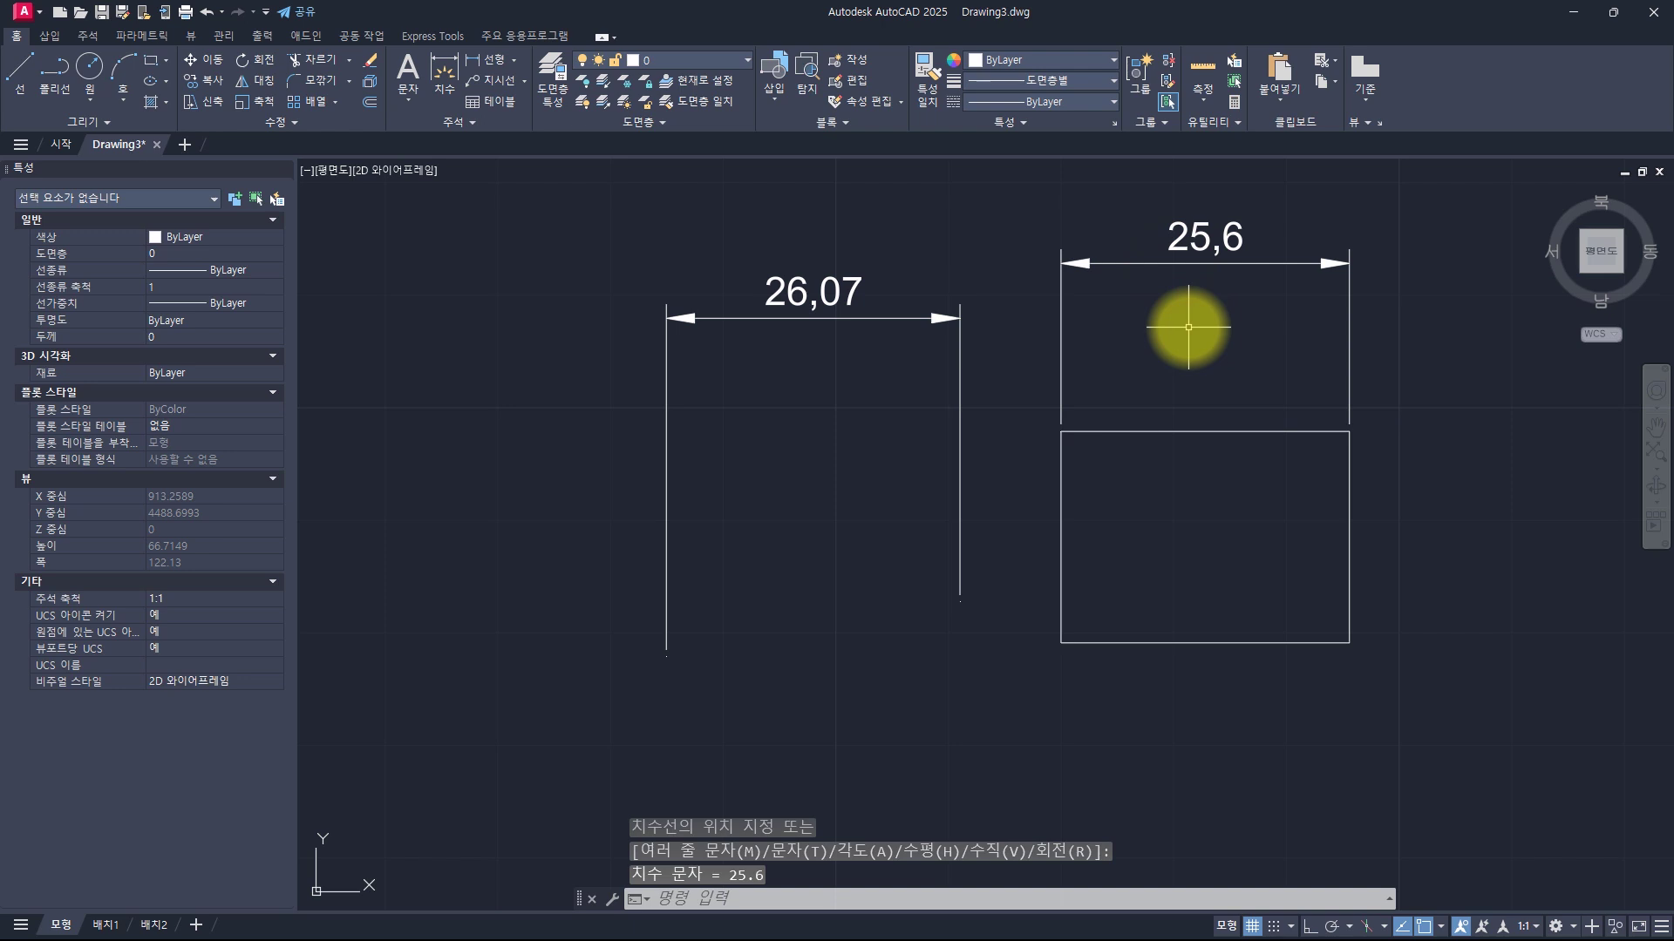
key(Escape)
key(Escape)
key(Escape)
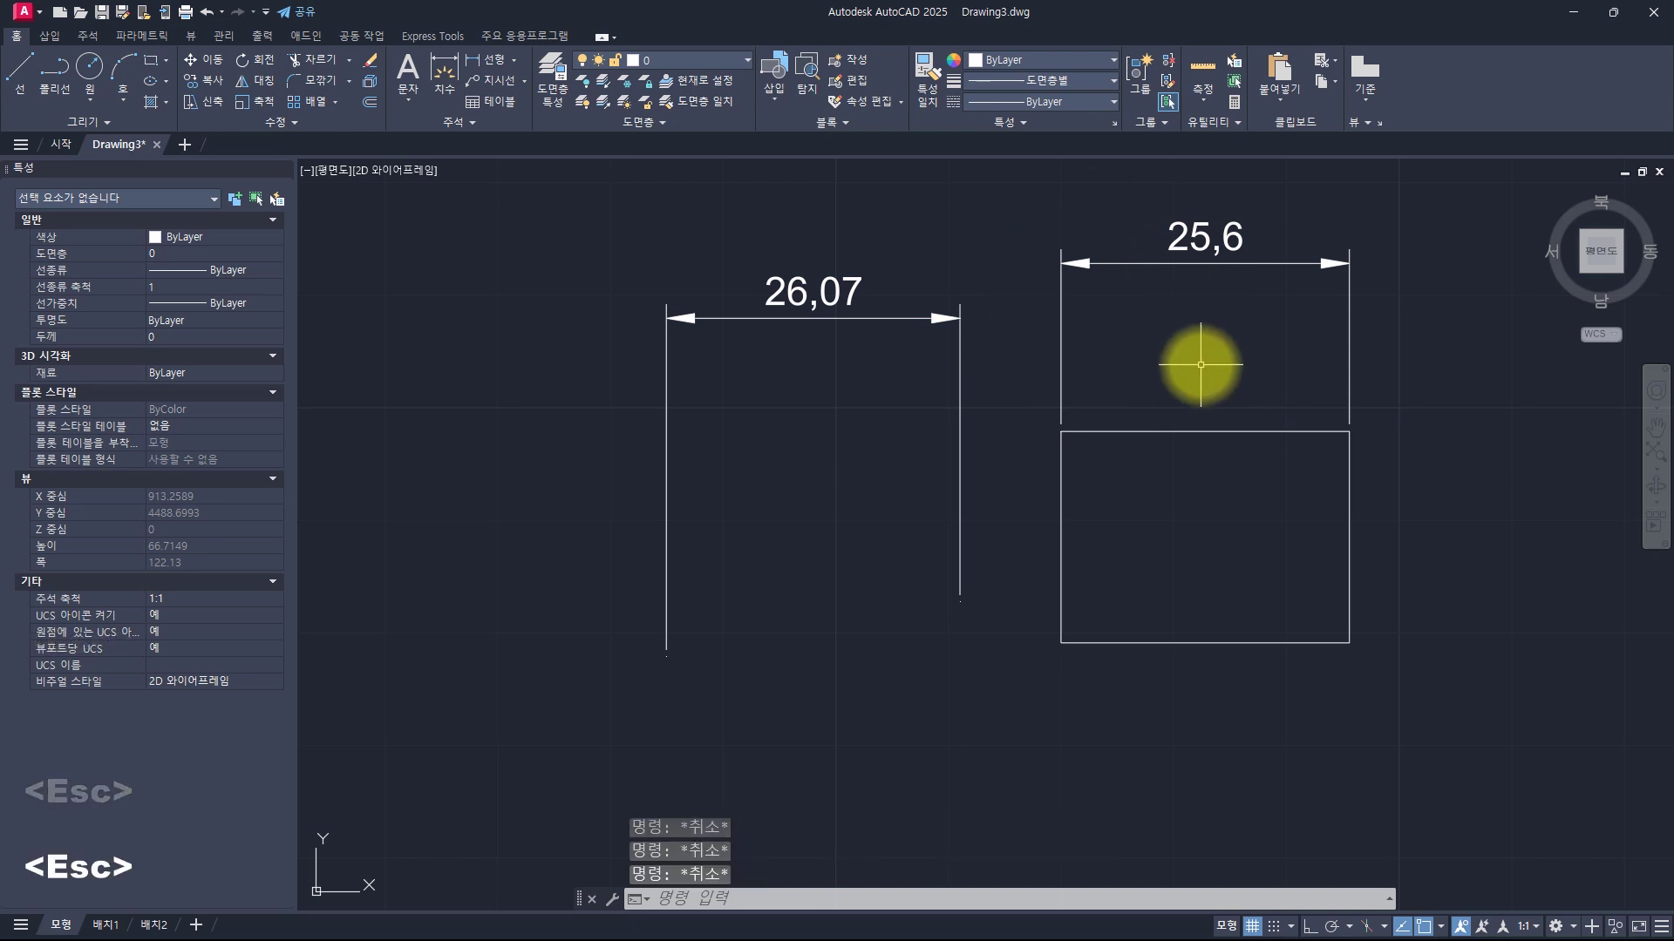
Start an Aligned dimension, examine its prompts in the command history, and cancel the command
click(514, 59)
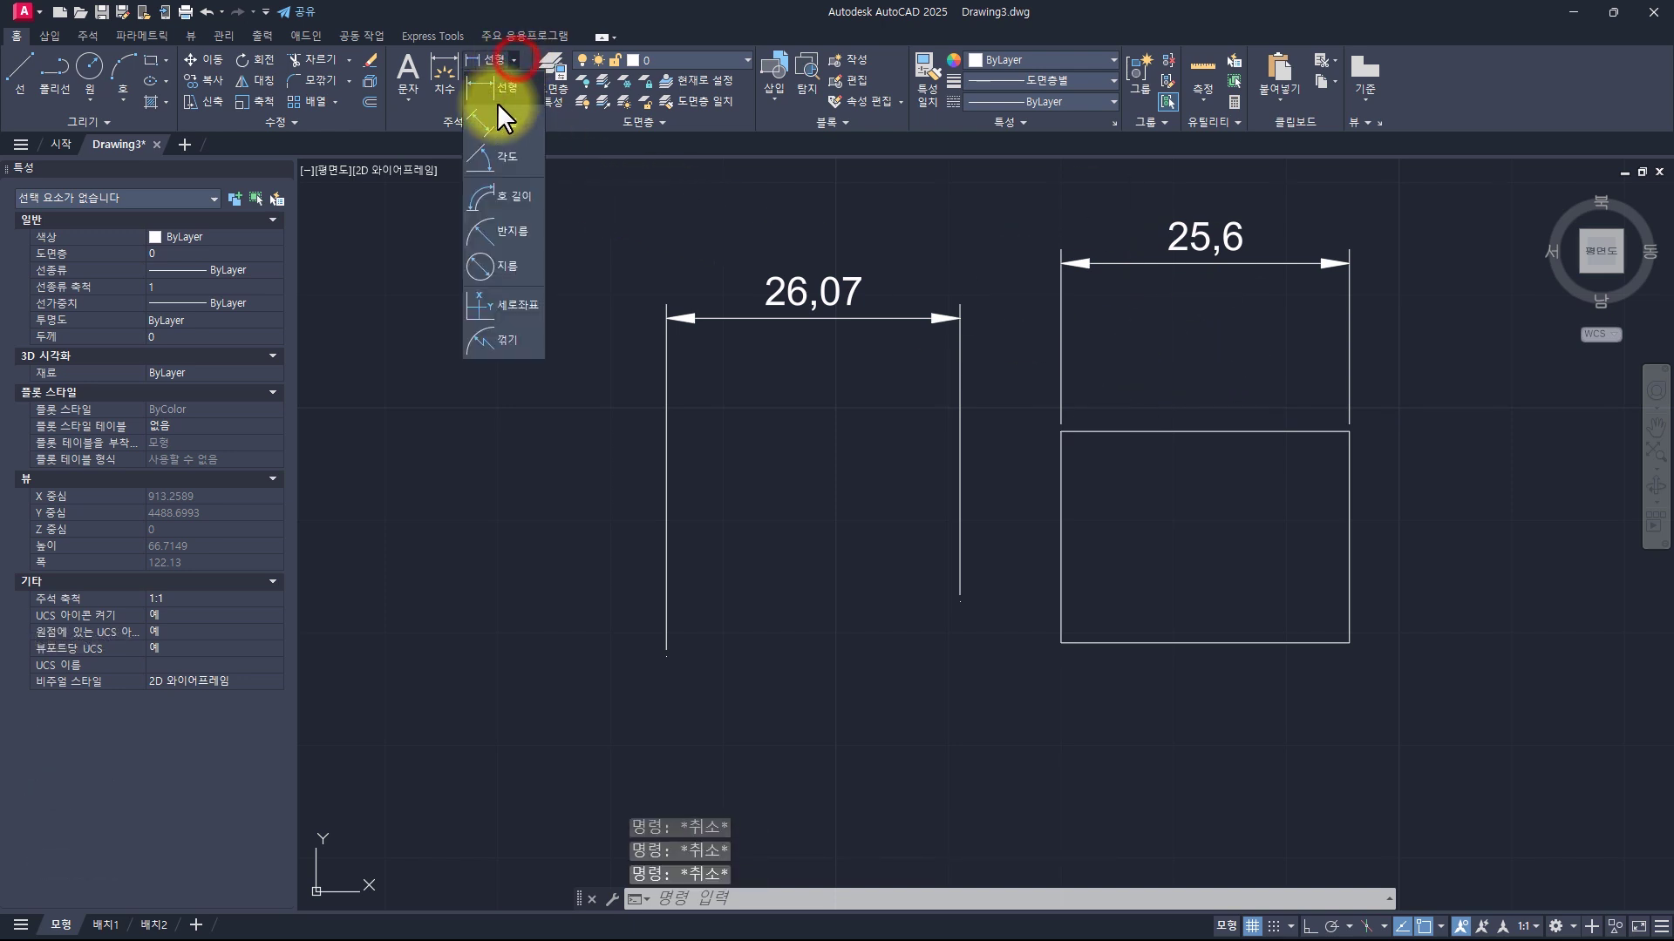
click(499, 109)
key(F2)
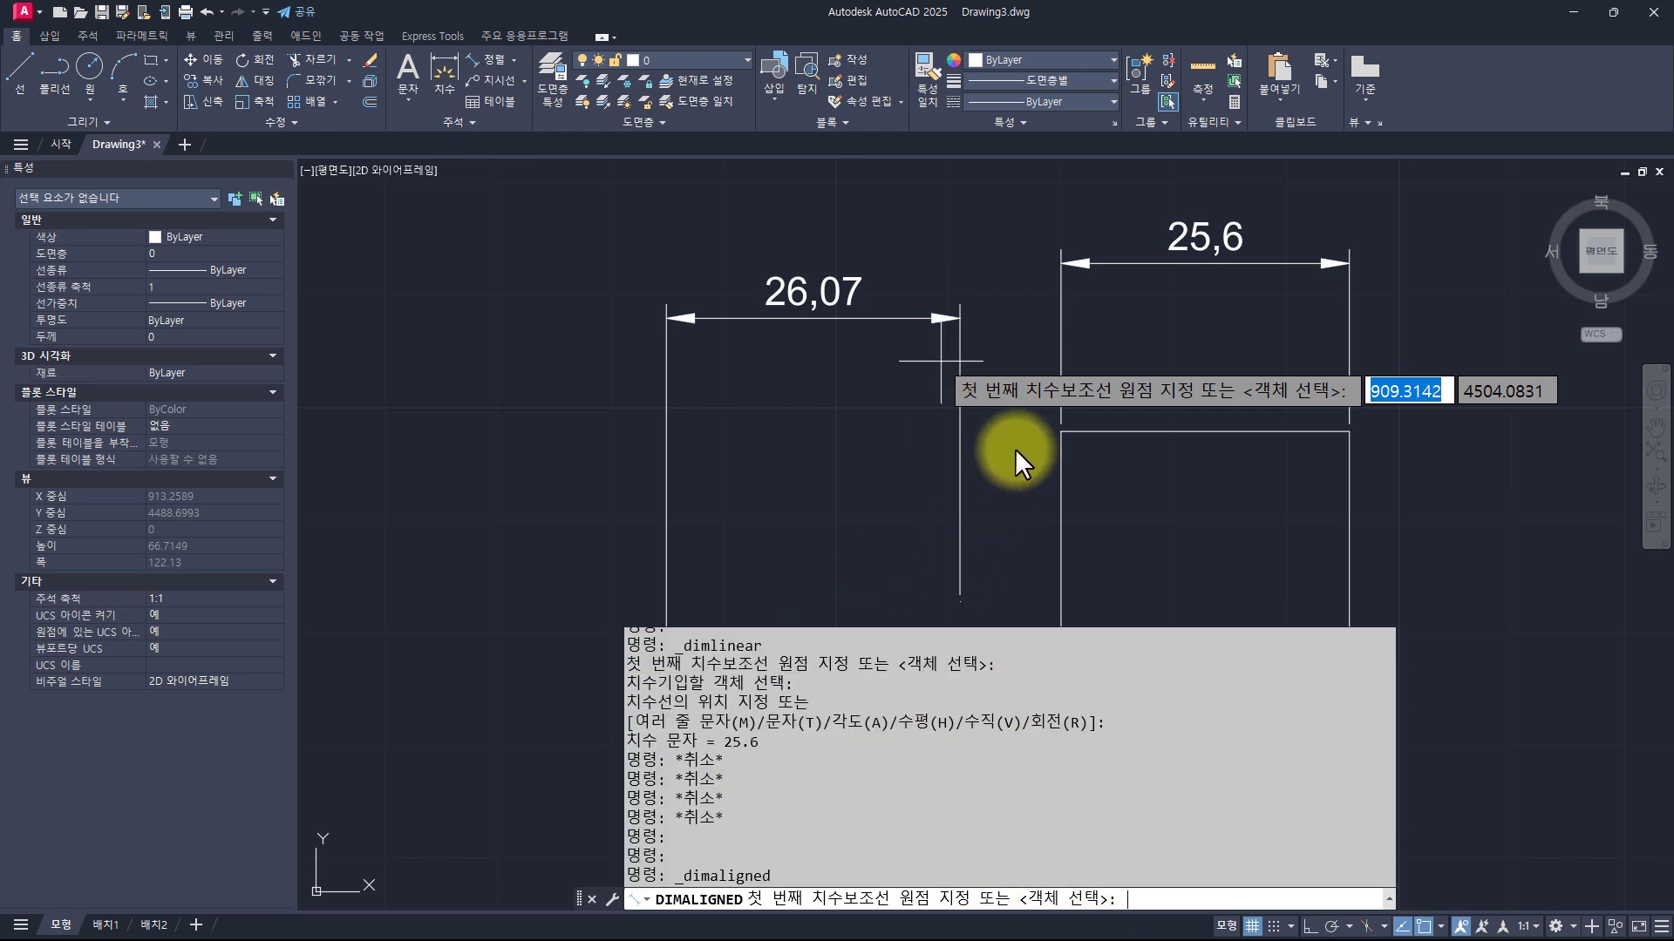
key(Escape)
key(Escape)
key(Escape)
Erase the linear dimension above the rectangle
click(1063, 231)
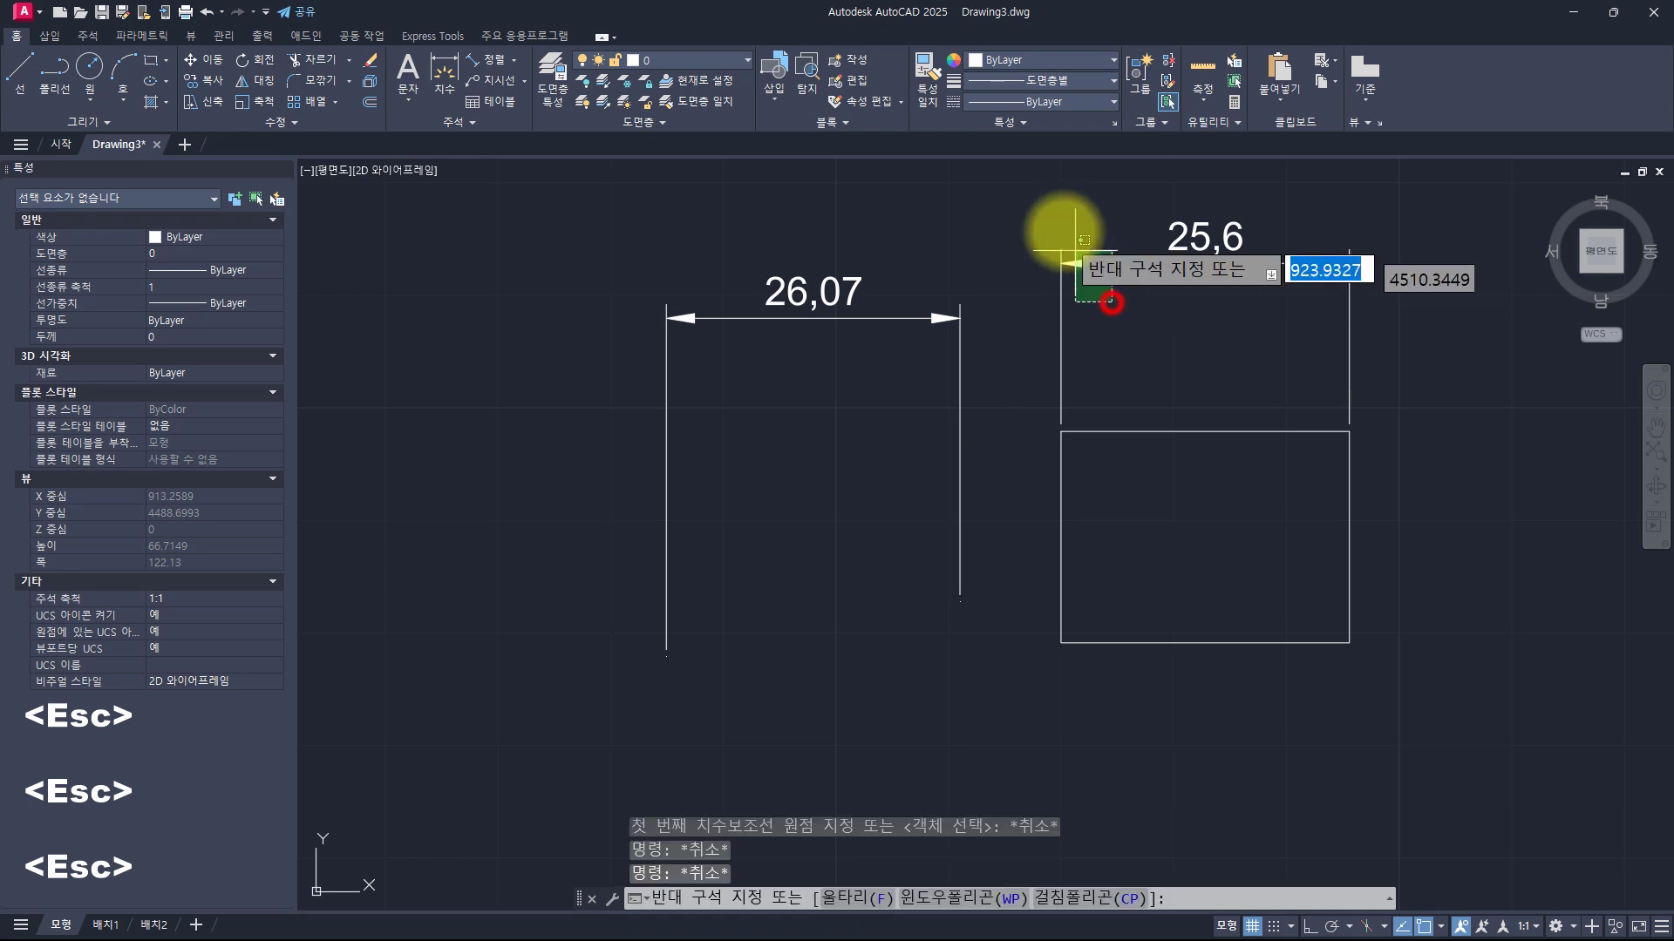
text(e)
key(space)
key(Escape)
key(Escape)
key(Escape)
key(Escape)
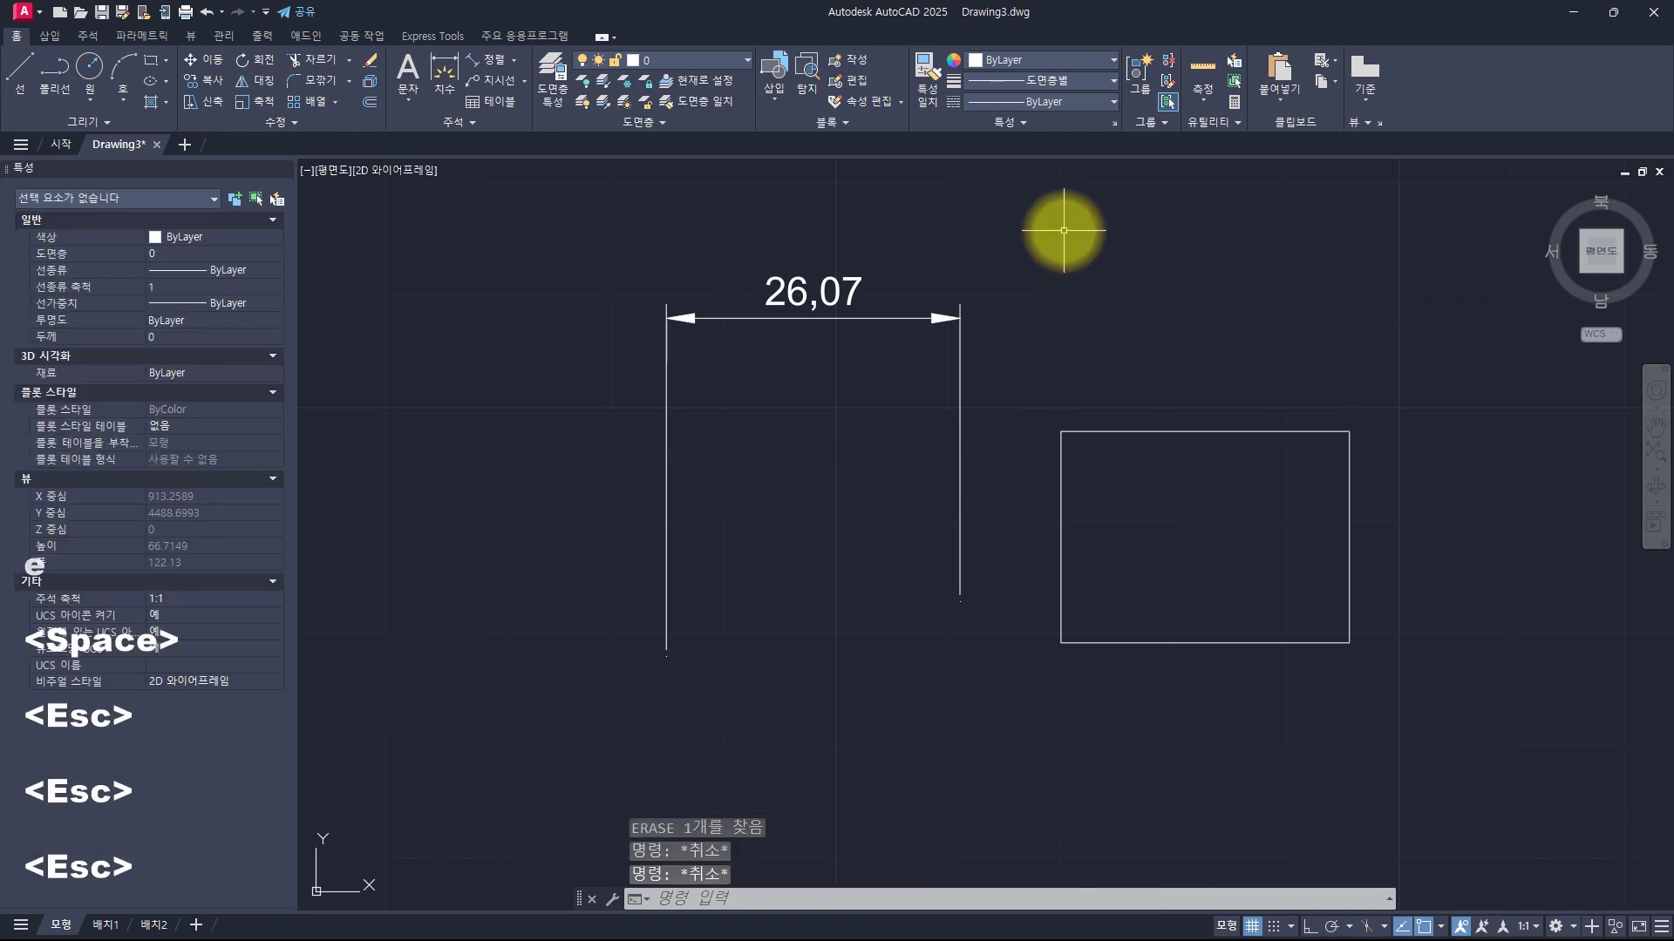
Use the DIM command to dimension the rectangle by selecting edges, placing one dimension above the top edge and one beside the left edge
click(451, 79)
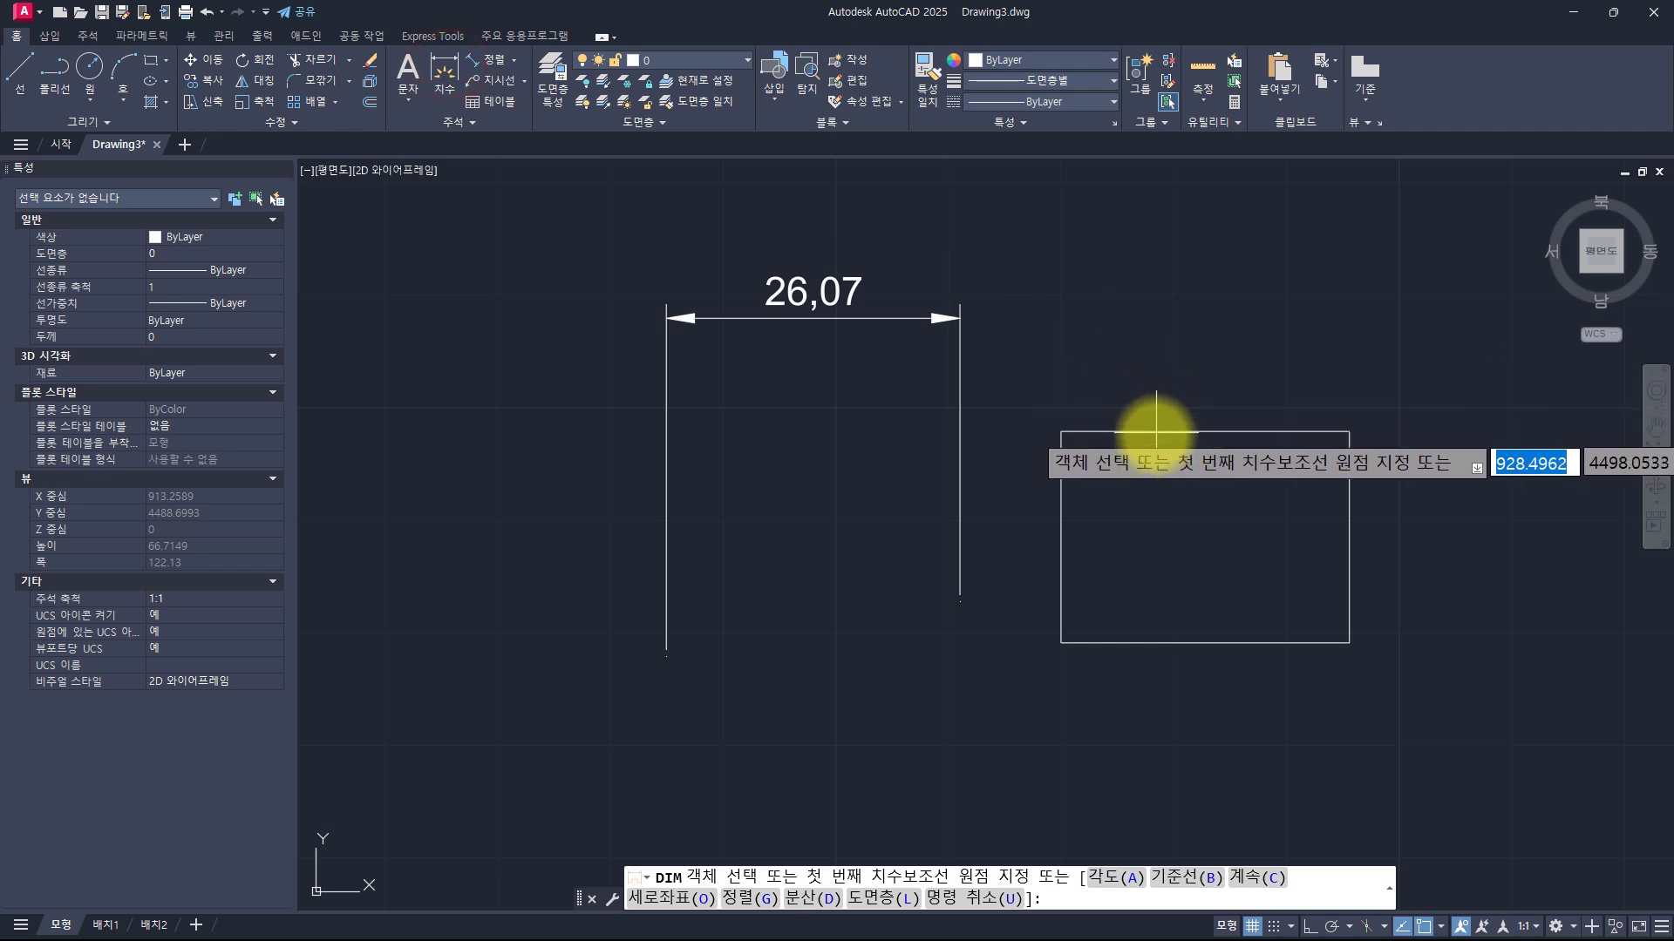
key(space)
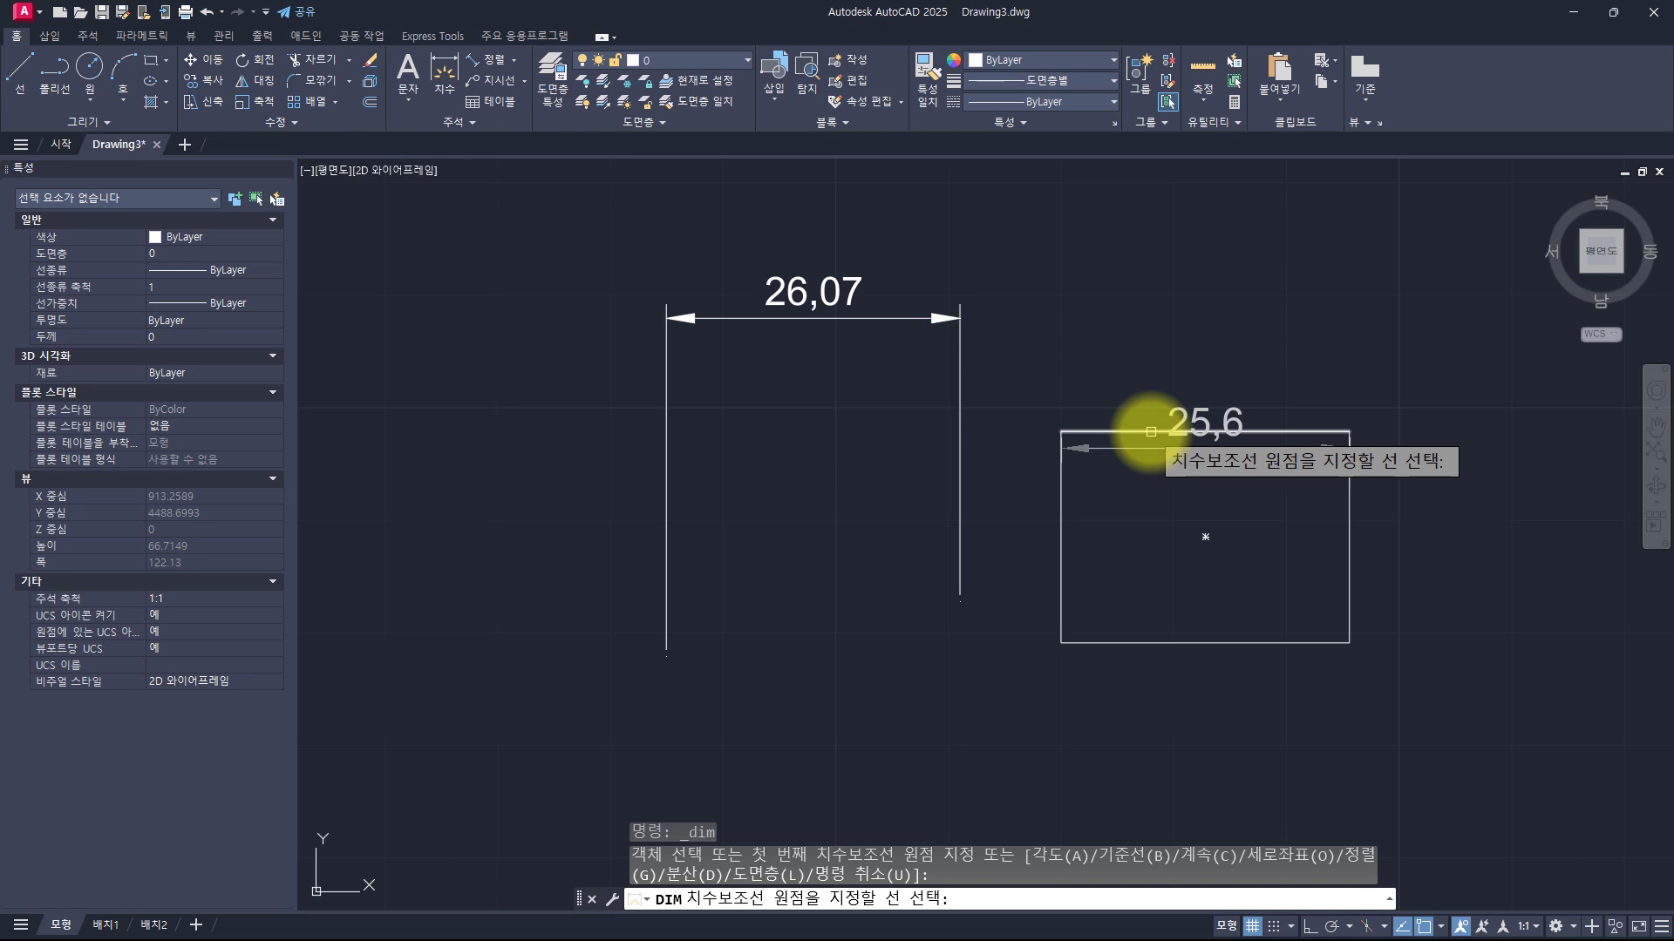
click(1150, 431)
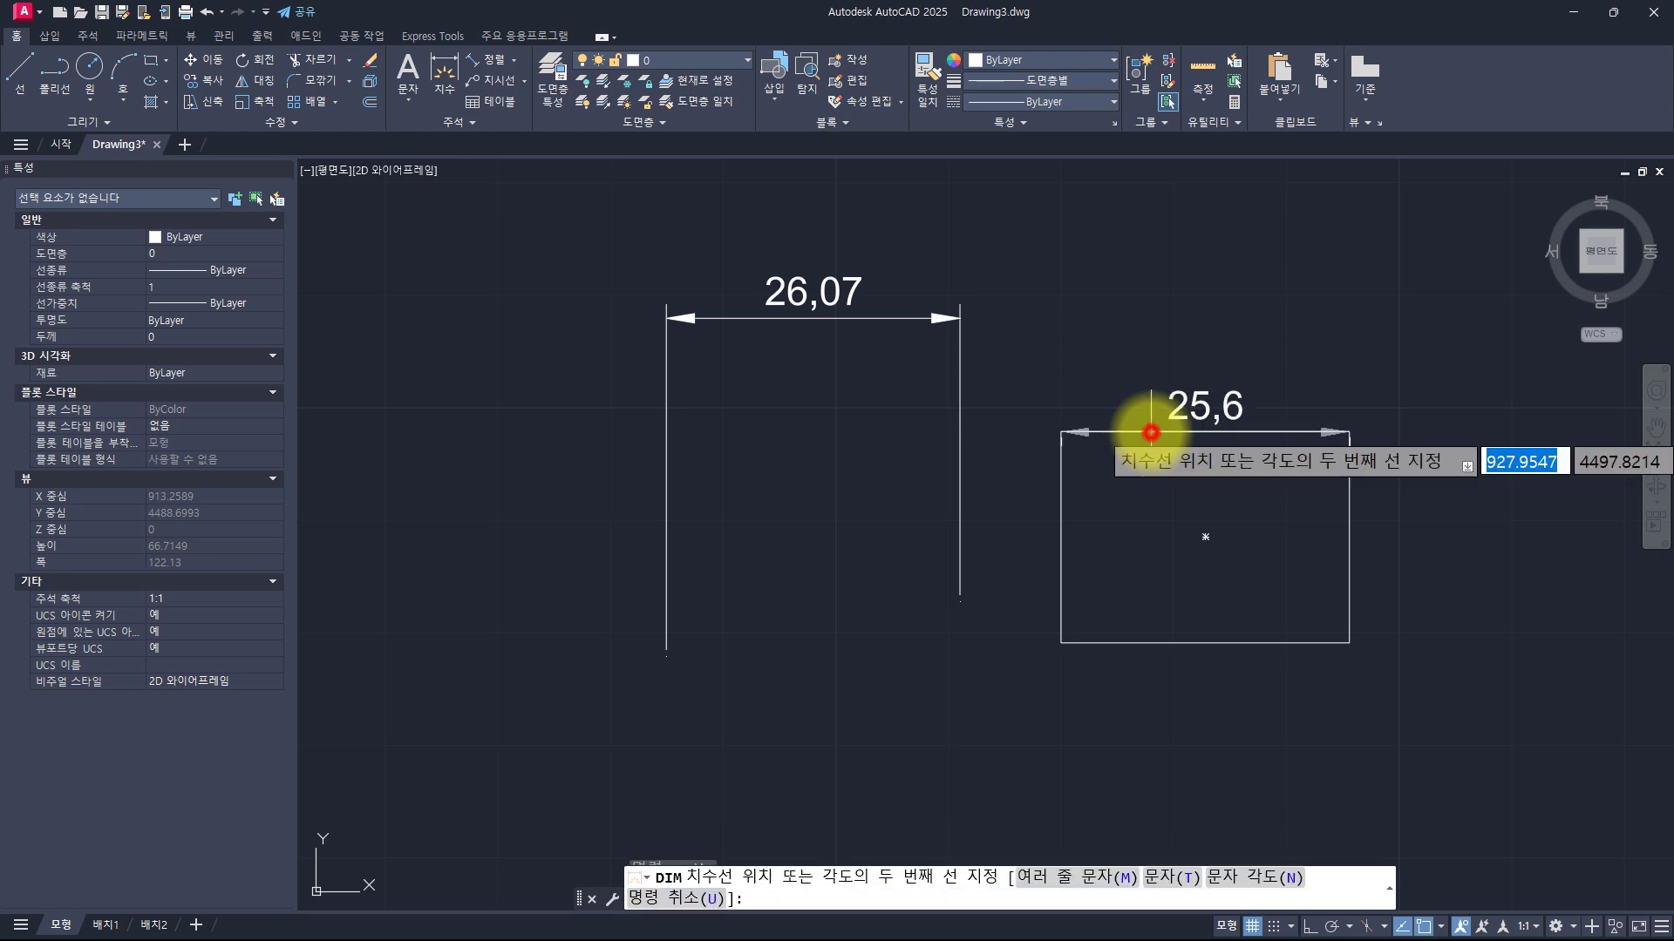
click(1135, 314)
click(1063, 481)
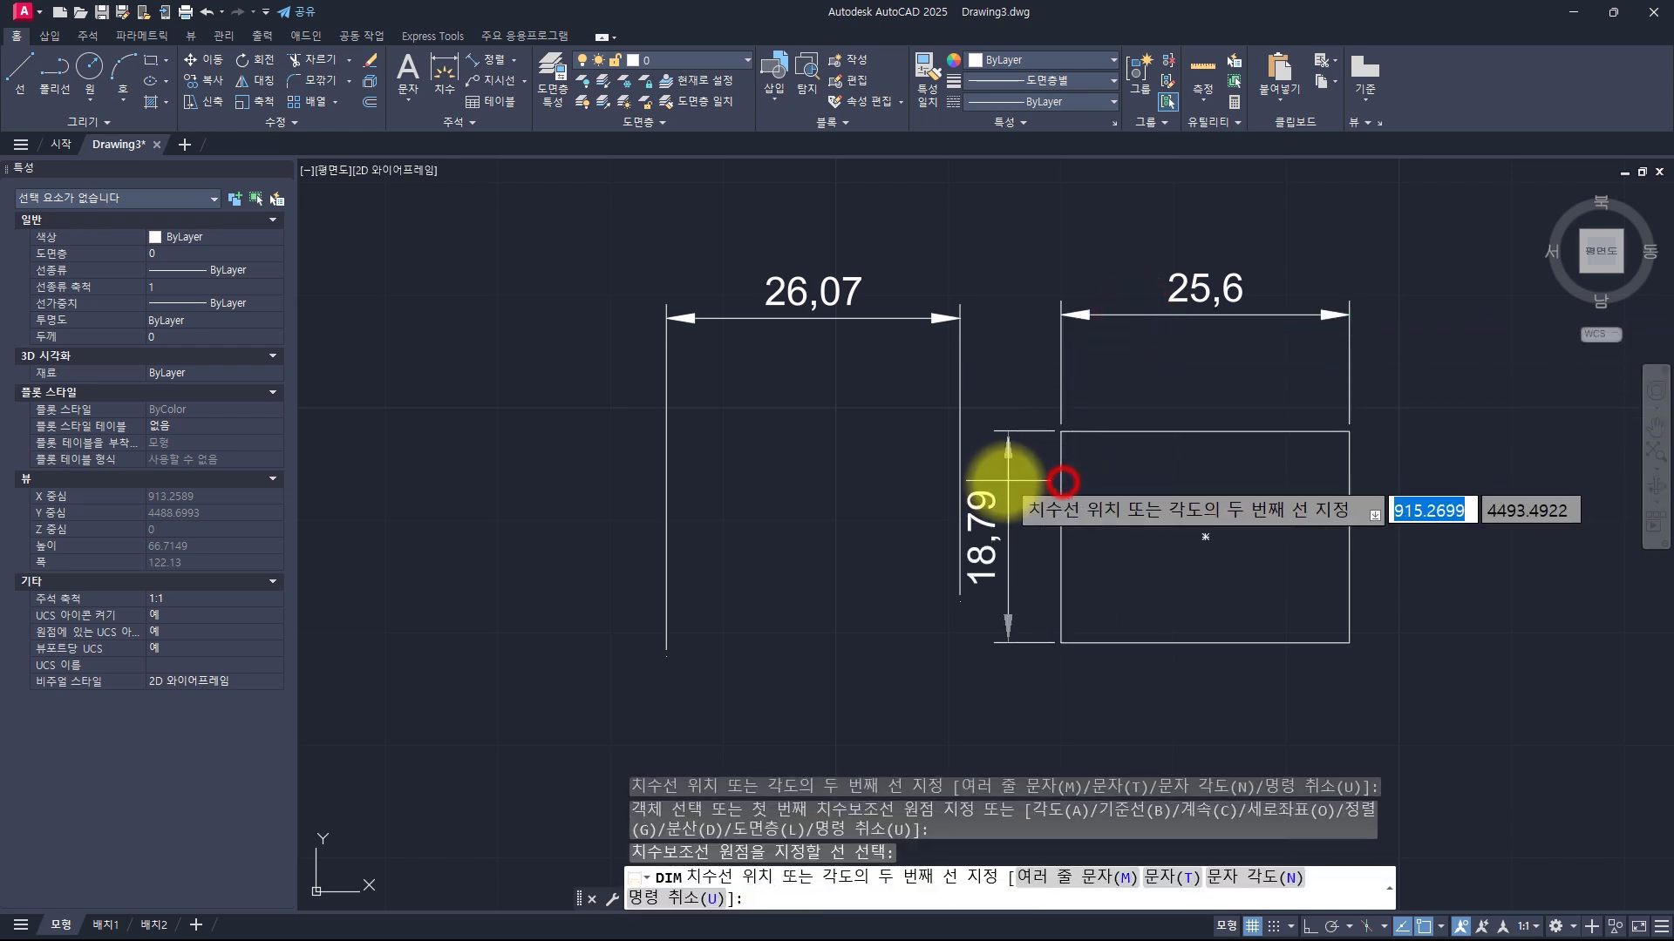
click(995, 479)
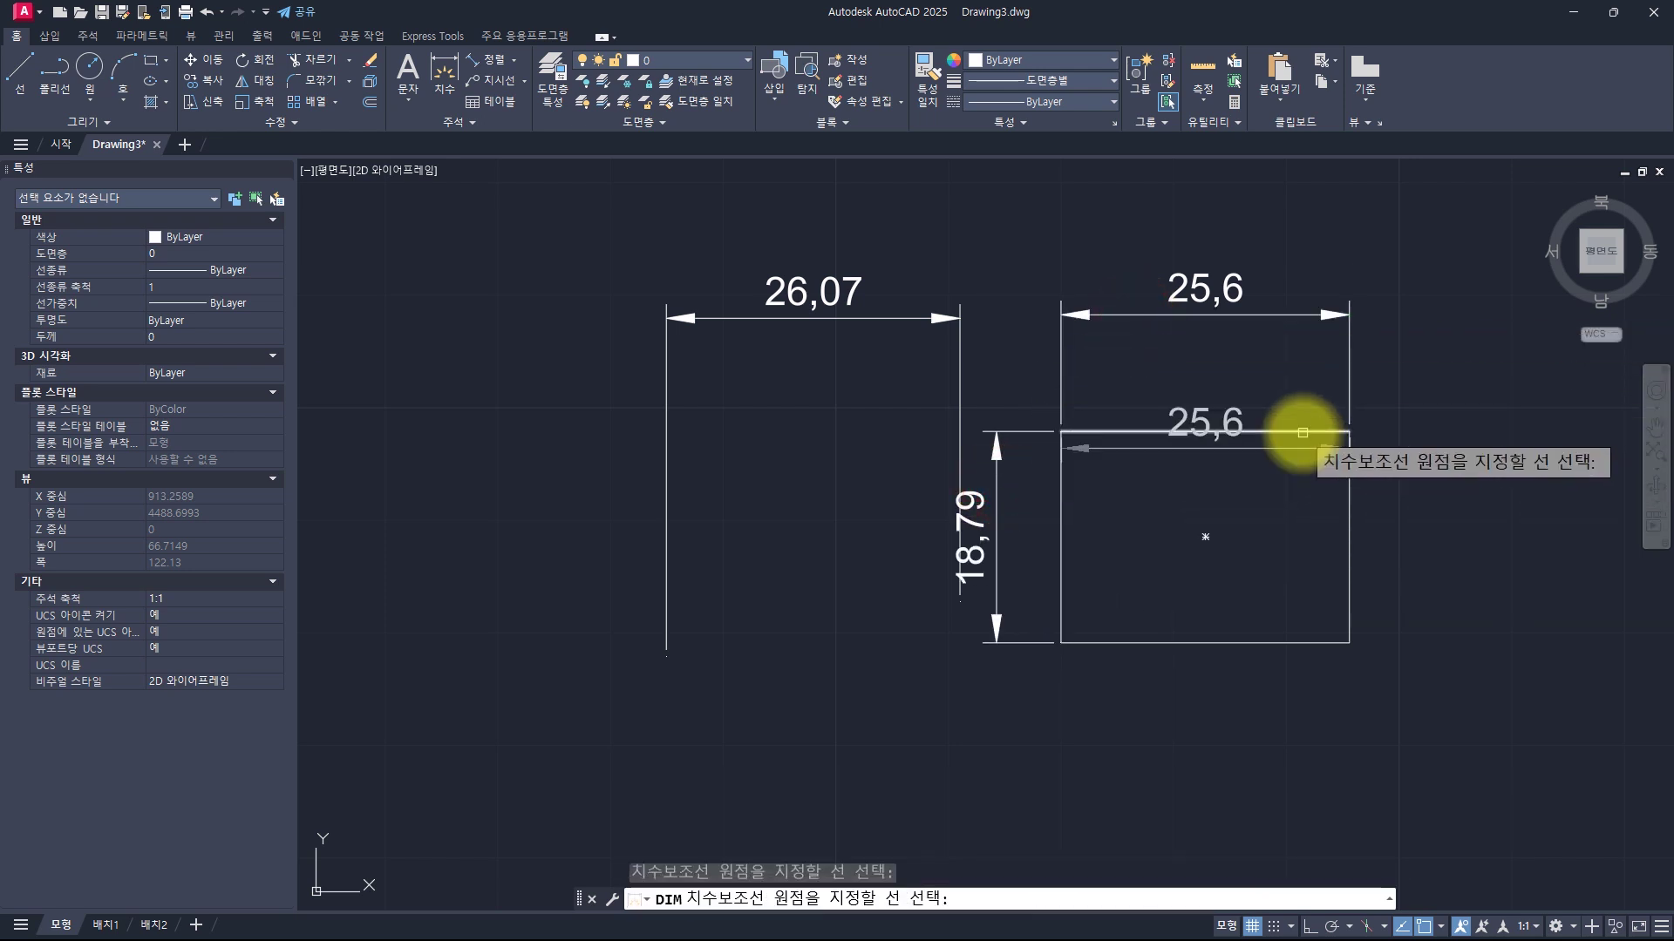
Place another dimension of the rectangle's top edge between the edge and the existing upper dimension, and end the DIM command
click(1296, 432)
click(1285, 380)
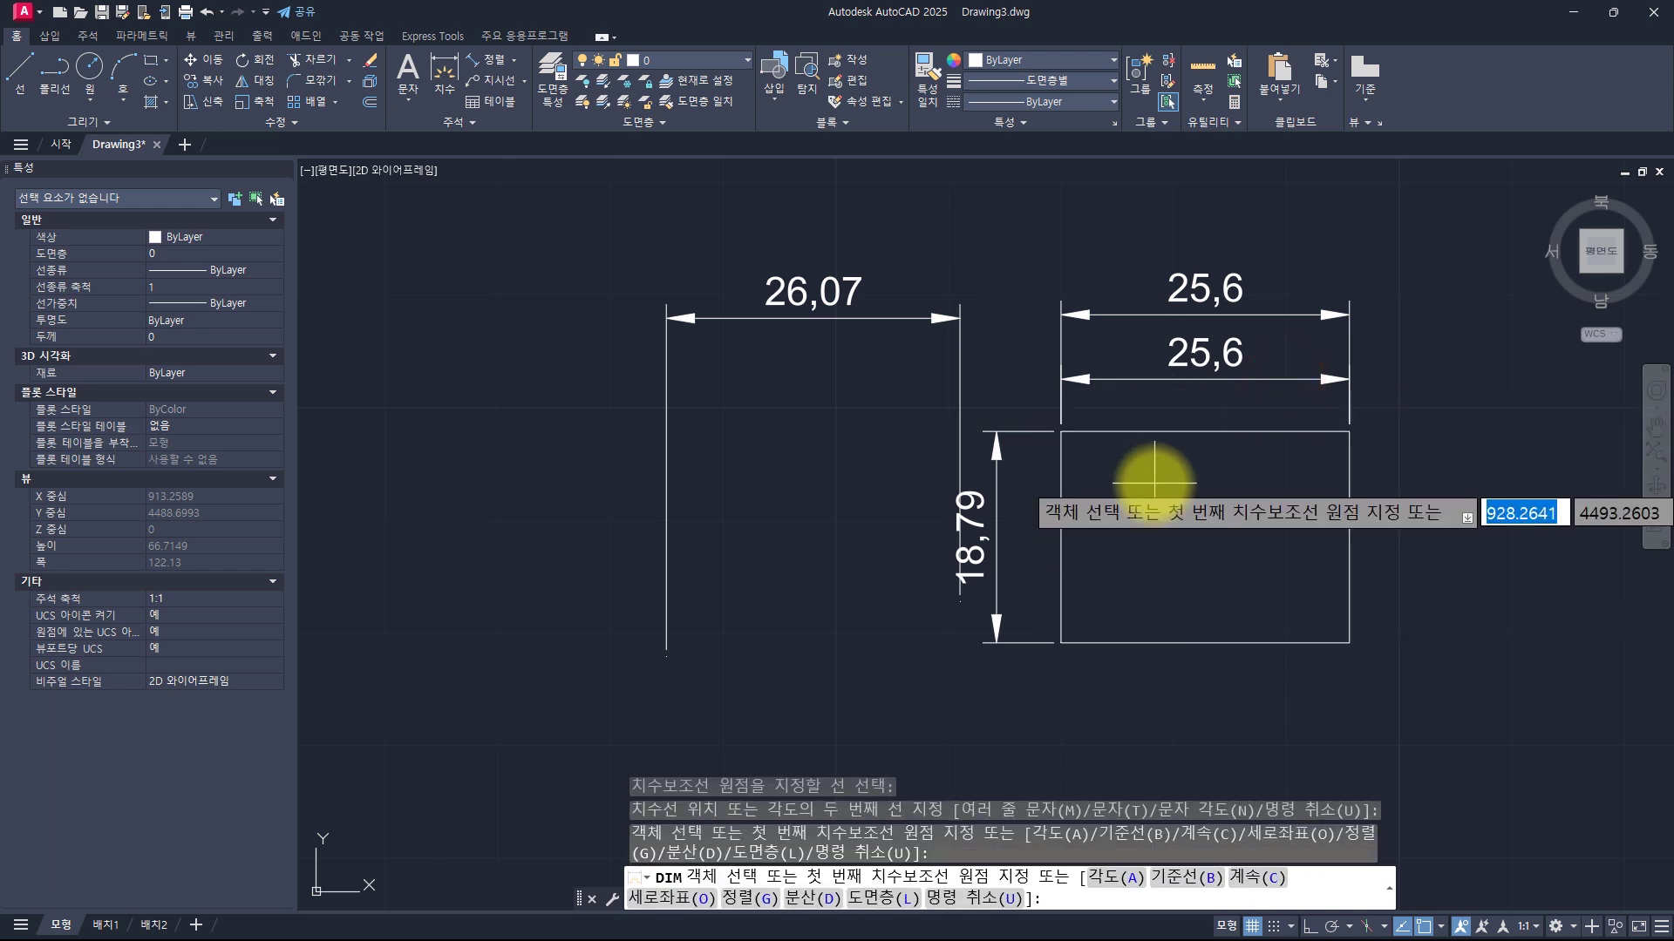
key(Escape)
key(Escape)
key(Escape)
key(Escape)
Erase the rectangle together with its three dimensions
click(1407, 708)
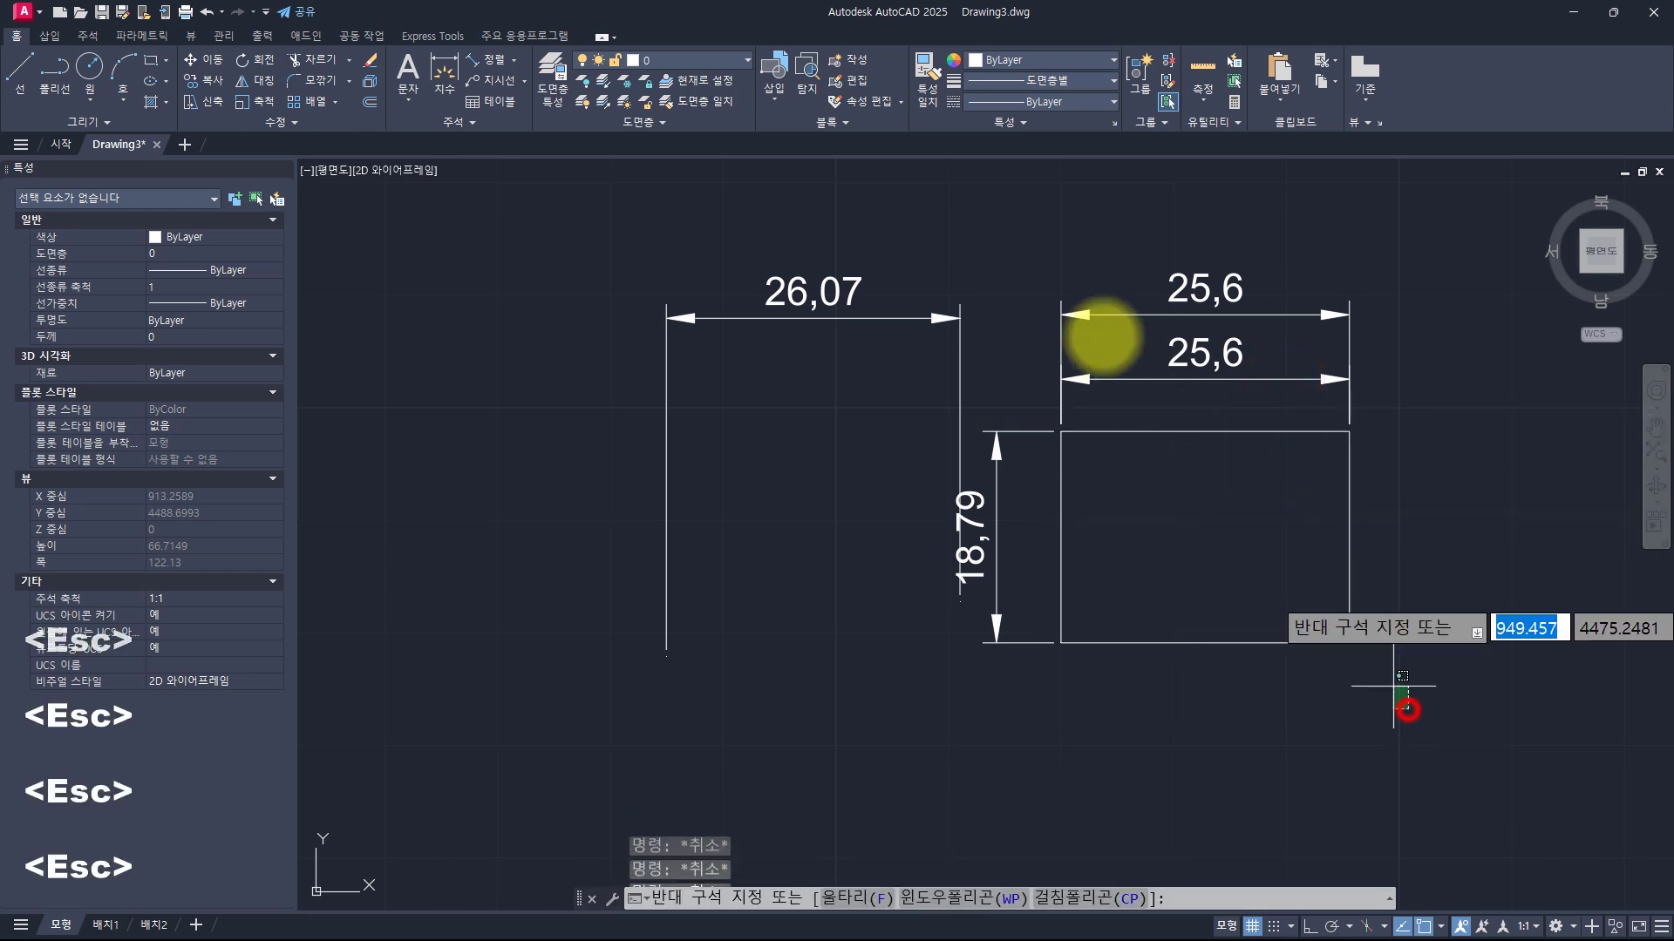
click(1018, 263)
text(e)
key(space)
key(Escape)
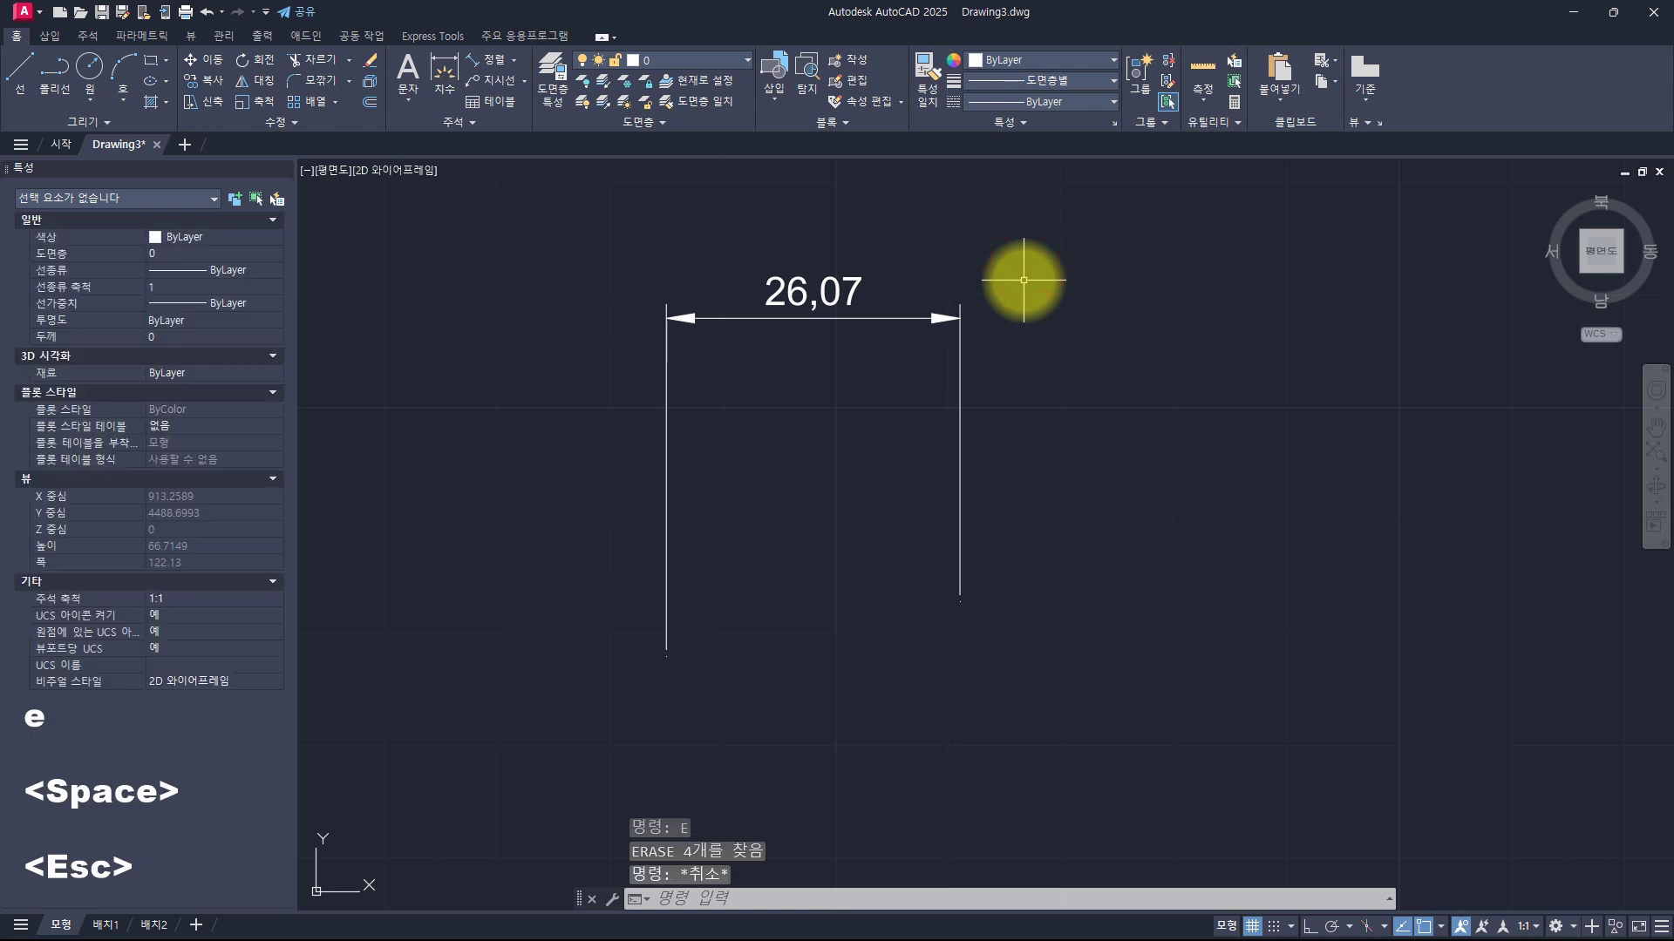
key(Escape)
key(Escape)
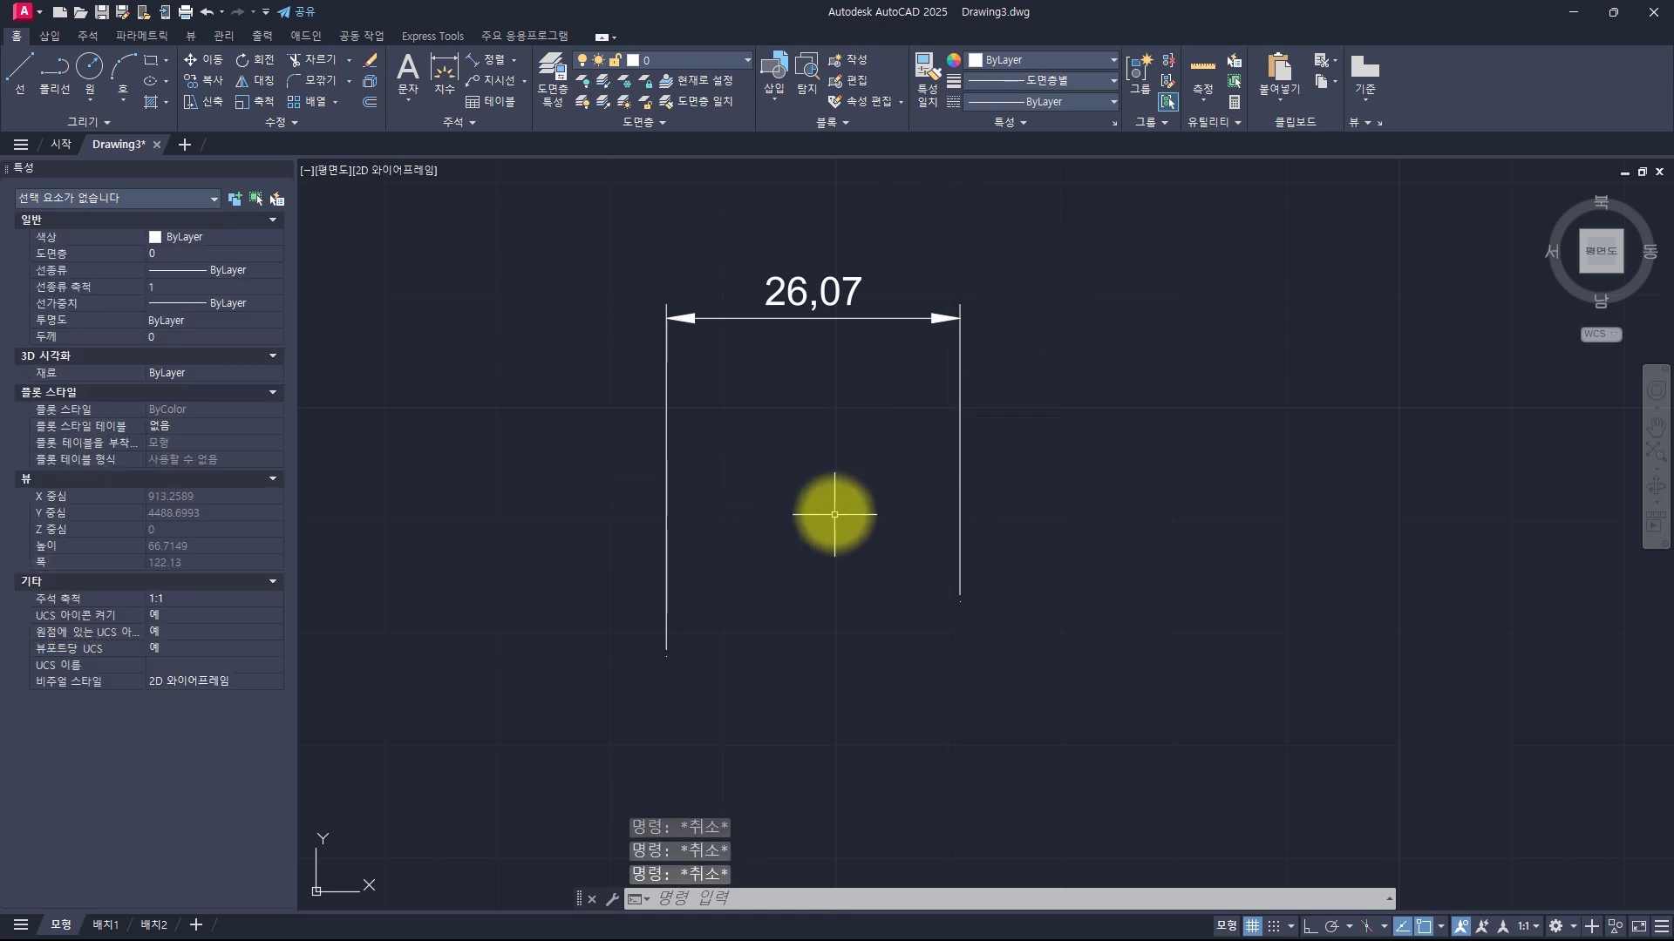
Examine the latest DIM and ERASE entries in the command history
key(F2)
scroll(829, 657, up, 3)
drag(815, 676, 817, 841)
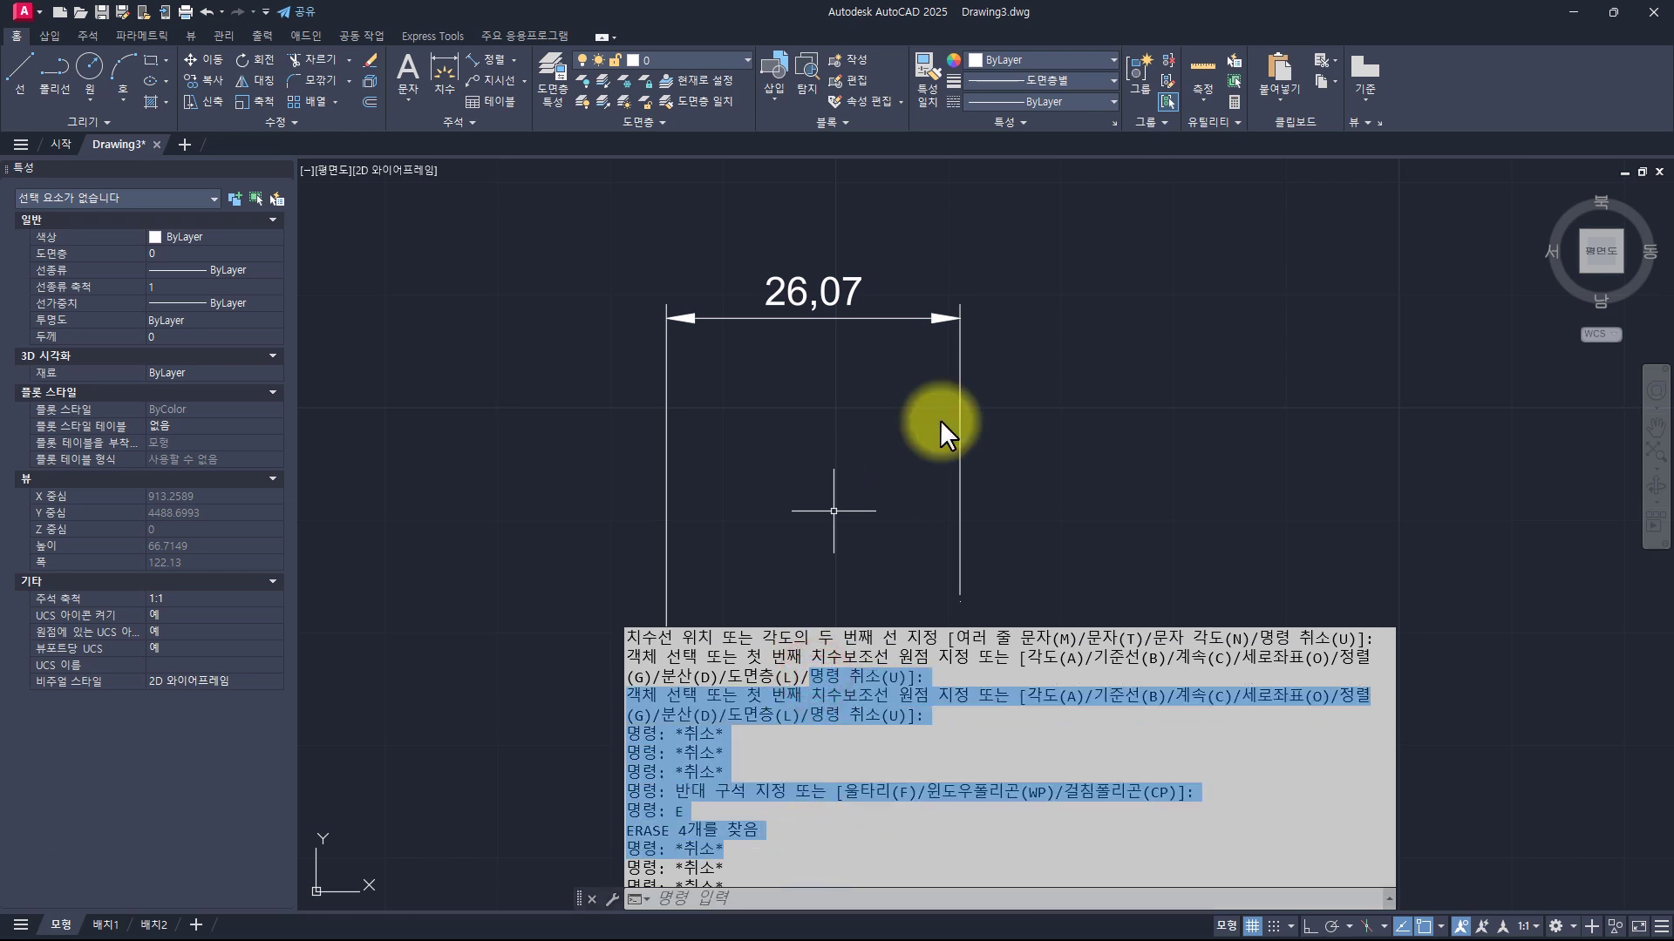
key(F2)
key(F2)
scroll(803, 677, up, 1)
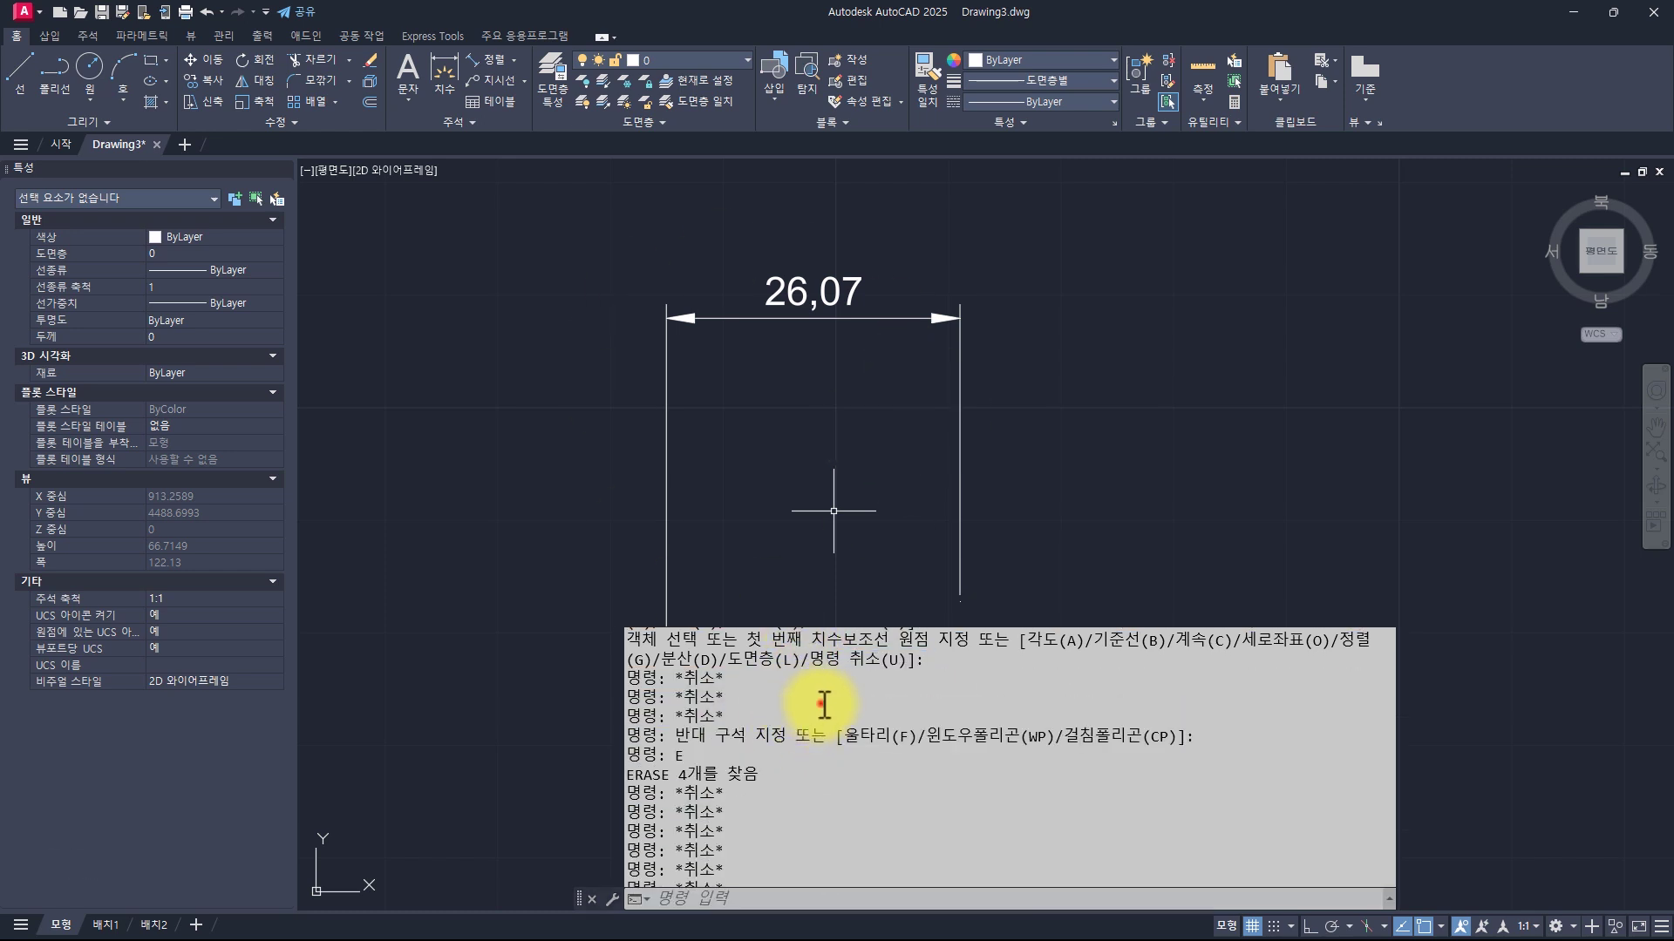
drag(820, 704, 824, 822)
click(830, 769)
click(801, 476)
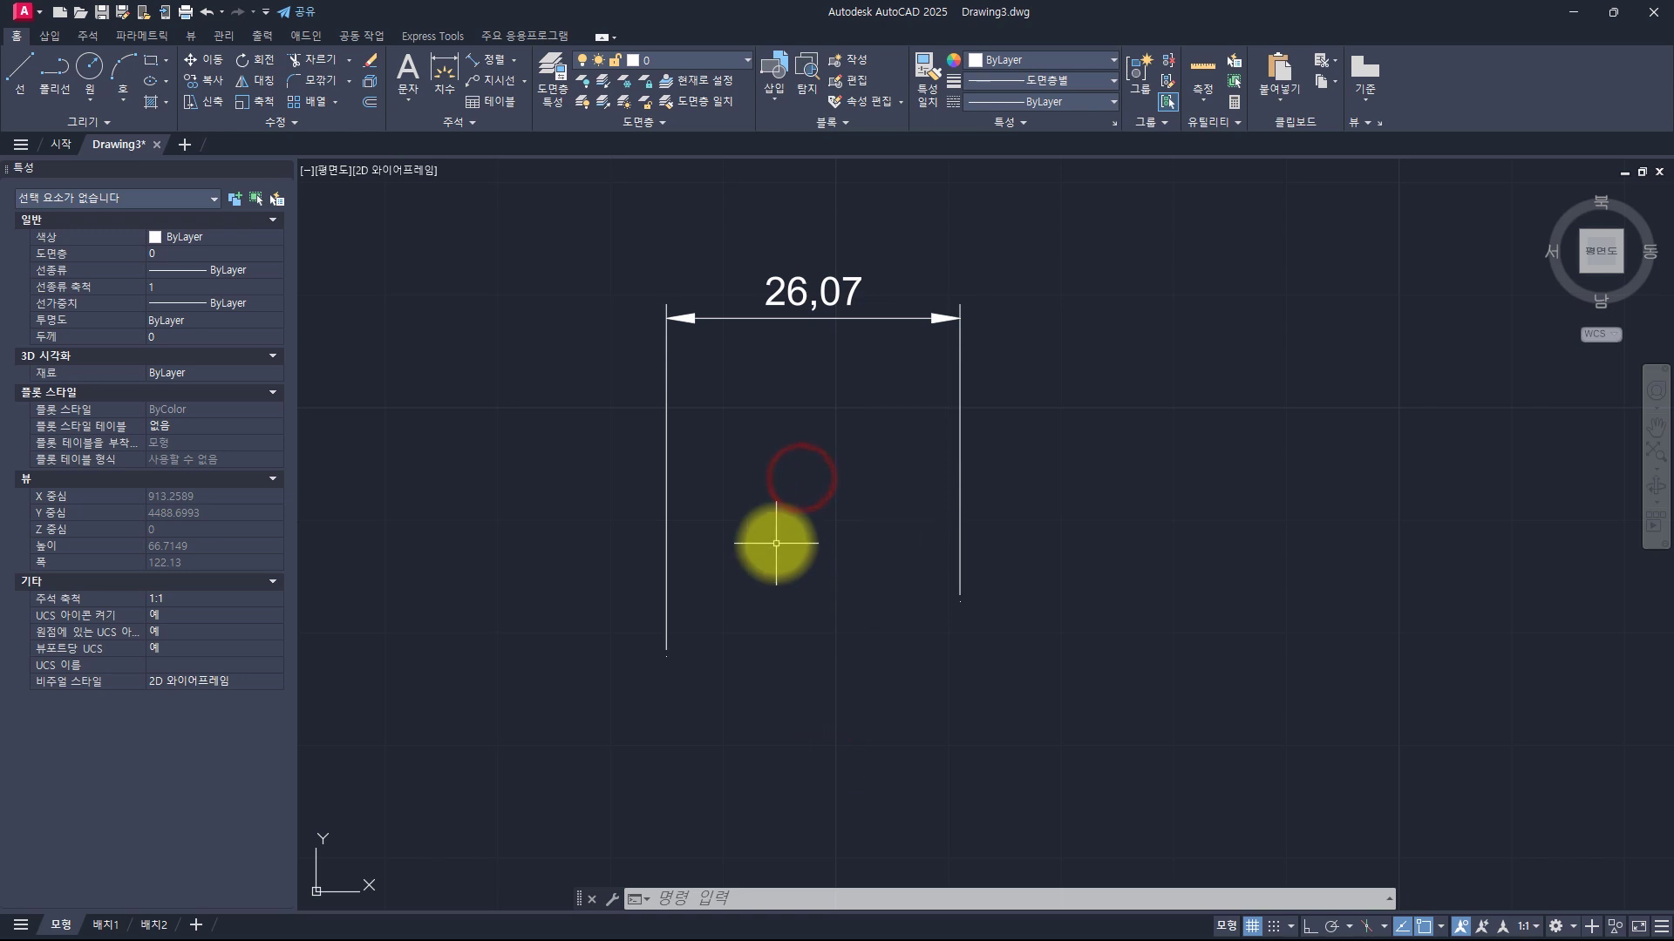
key(F2)
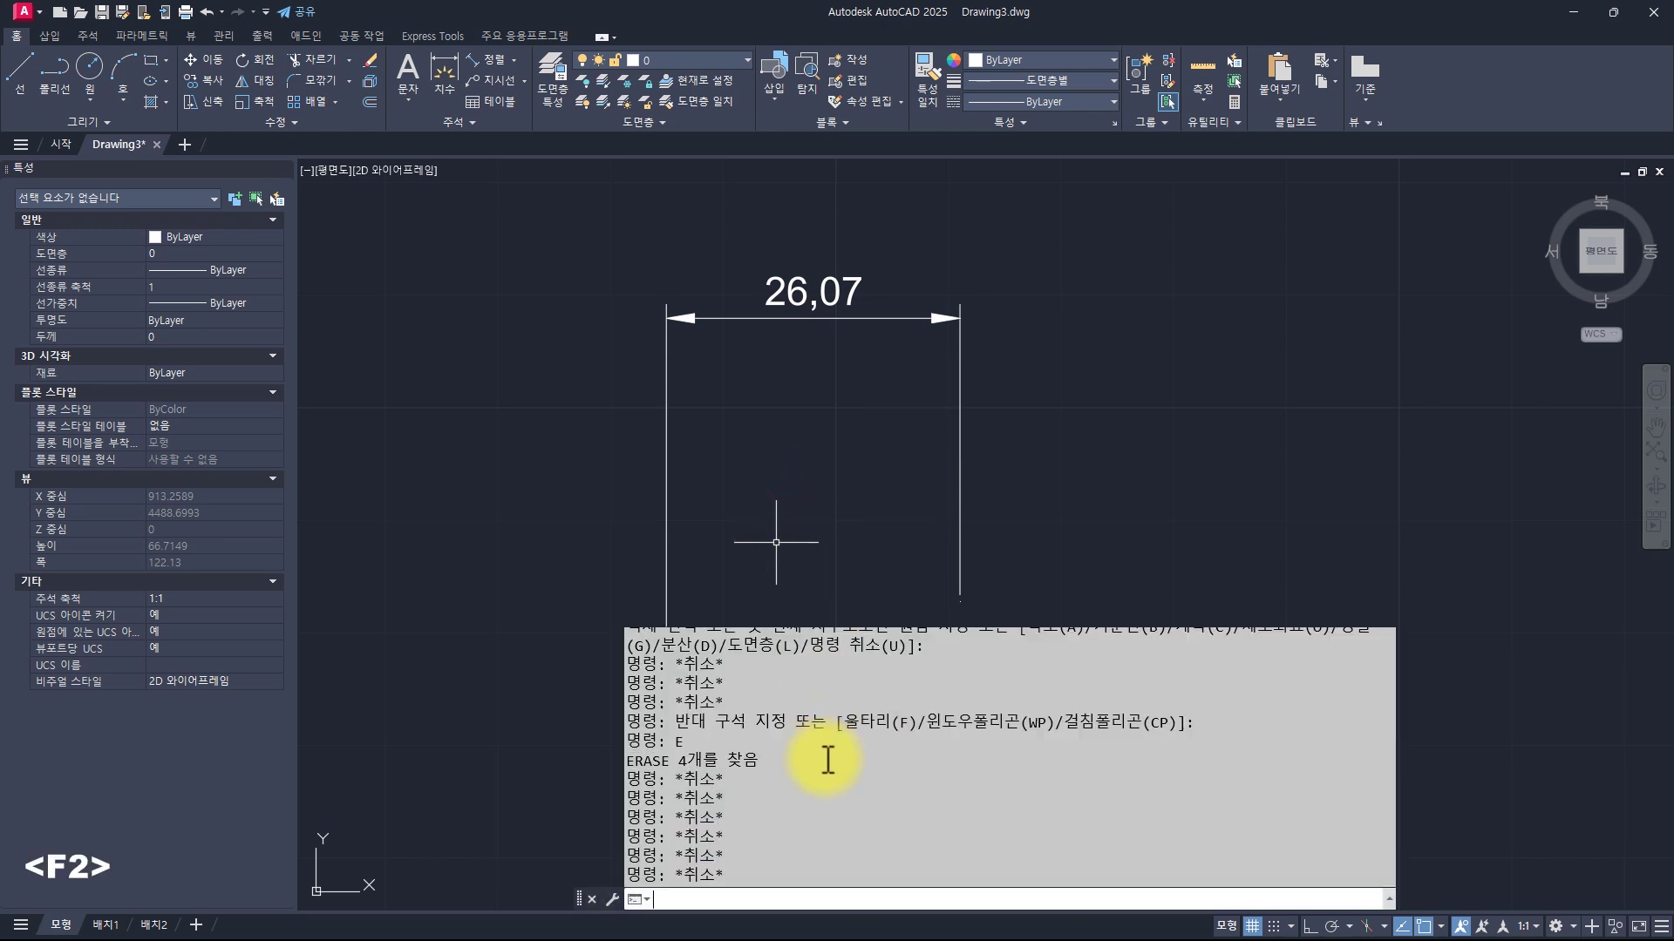
scroll(822, 750, up, 4)
drag(802, 664, 761, 589)
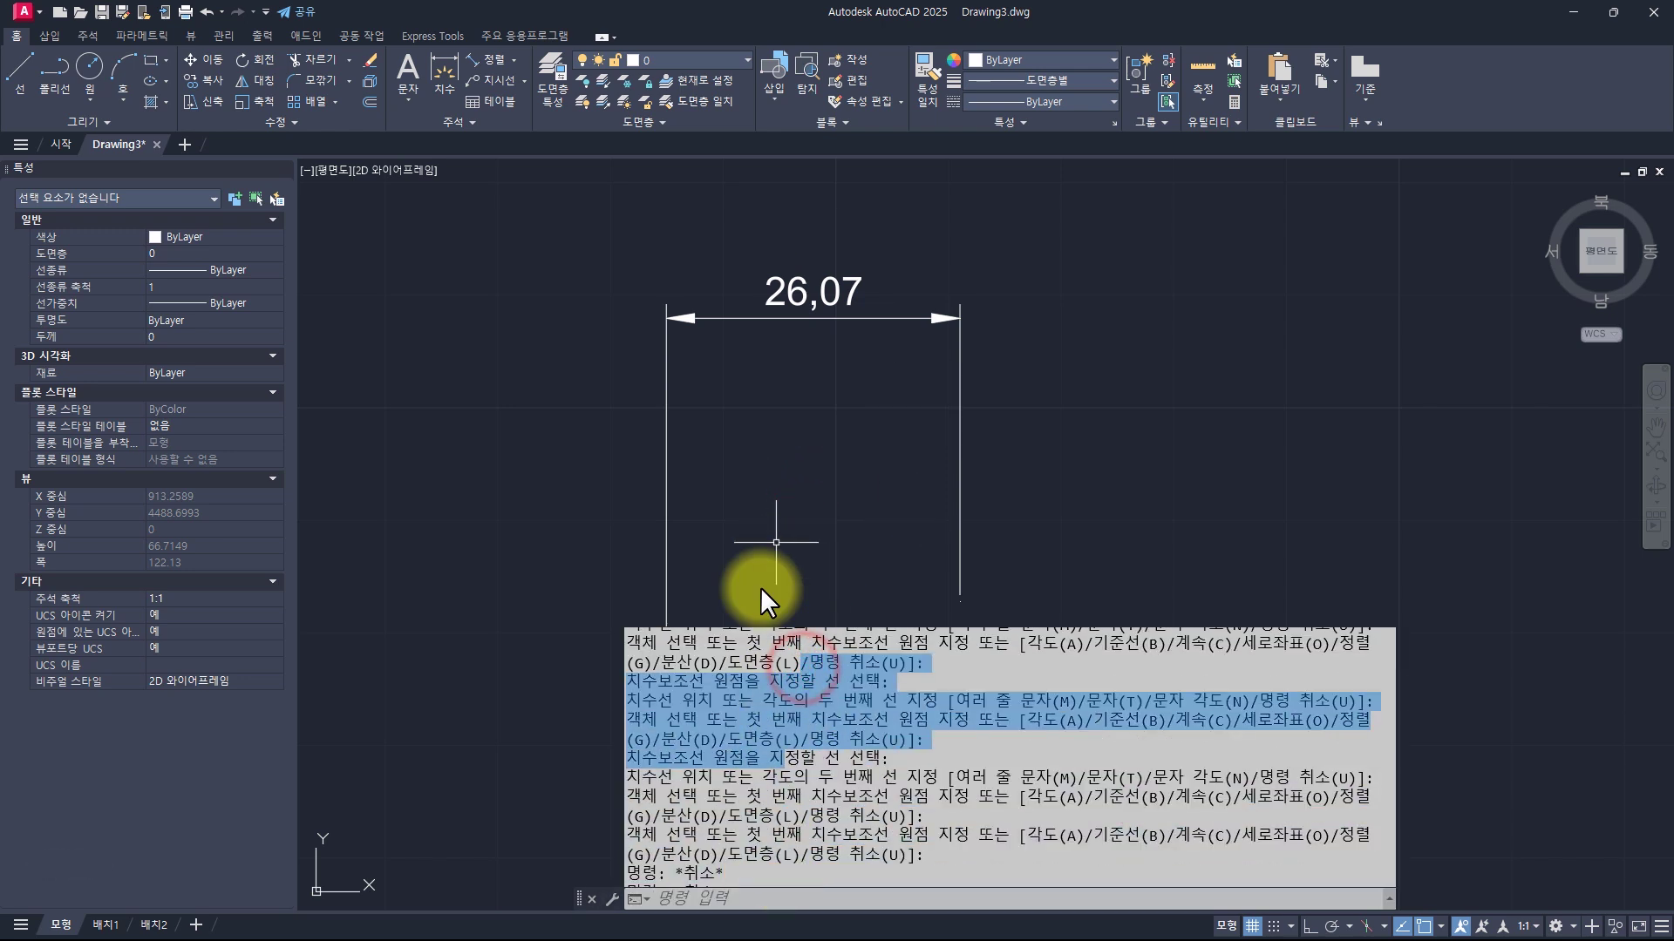
click(751, 556)
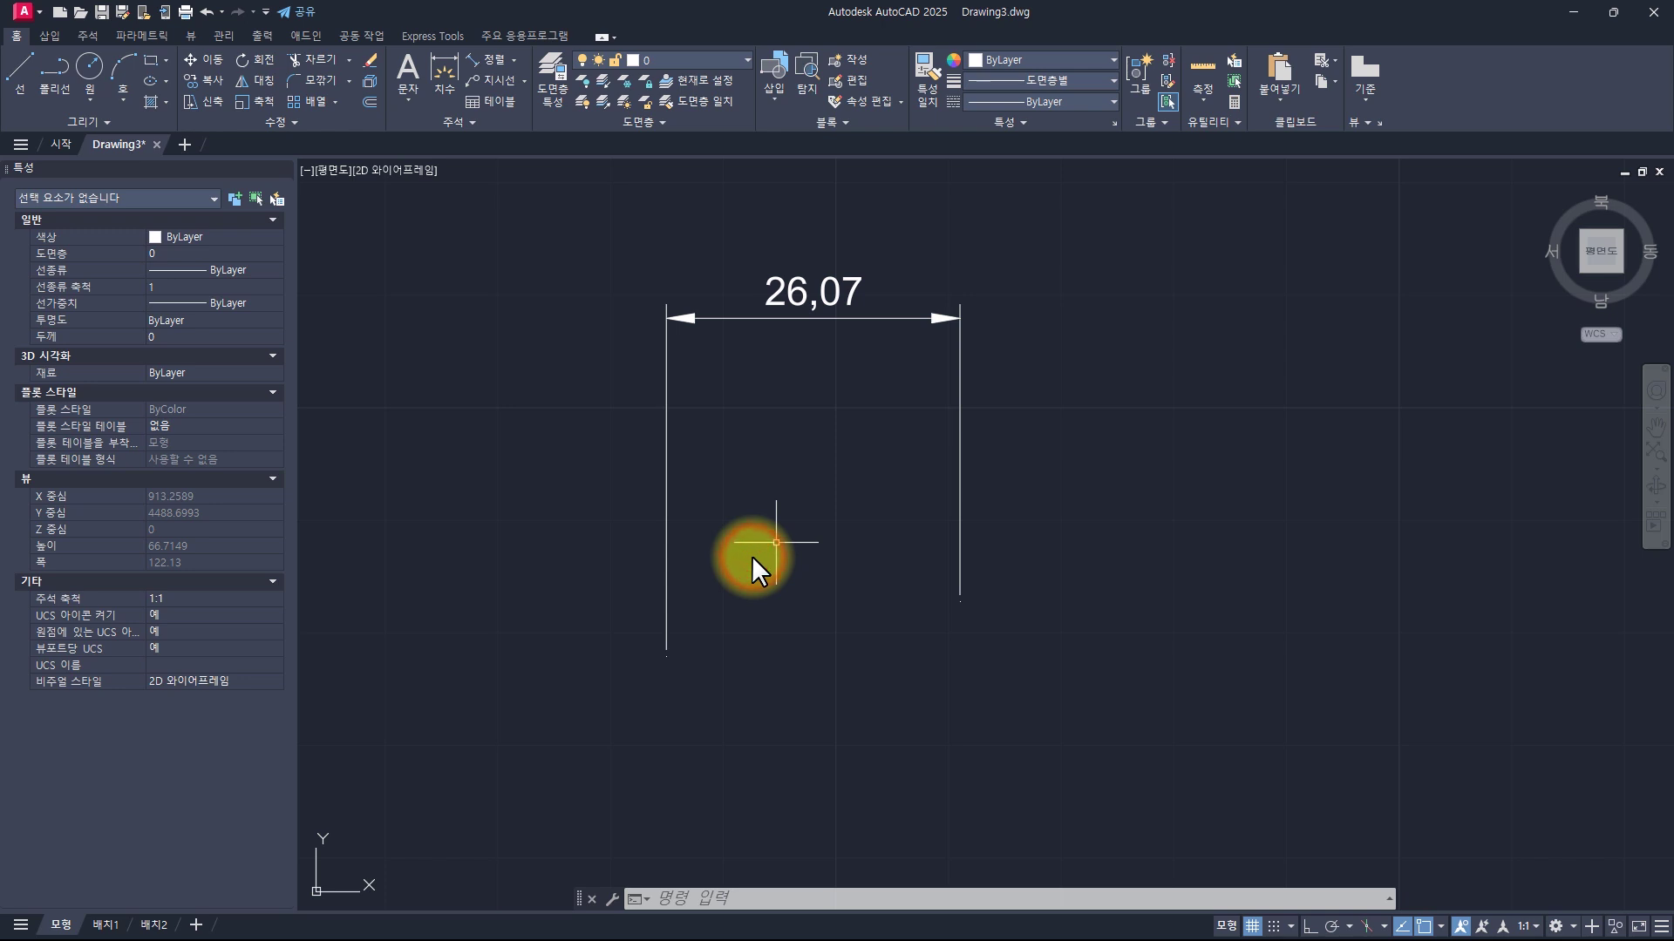
key(Escape)
key(Escape)
key(Escape)
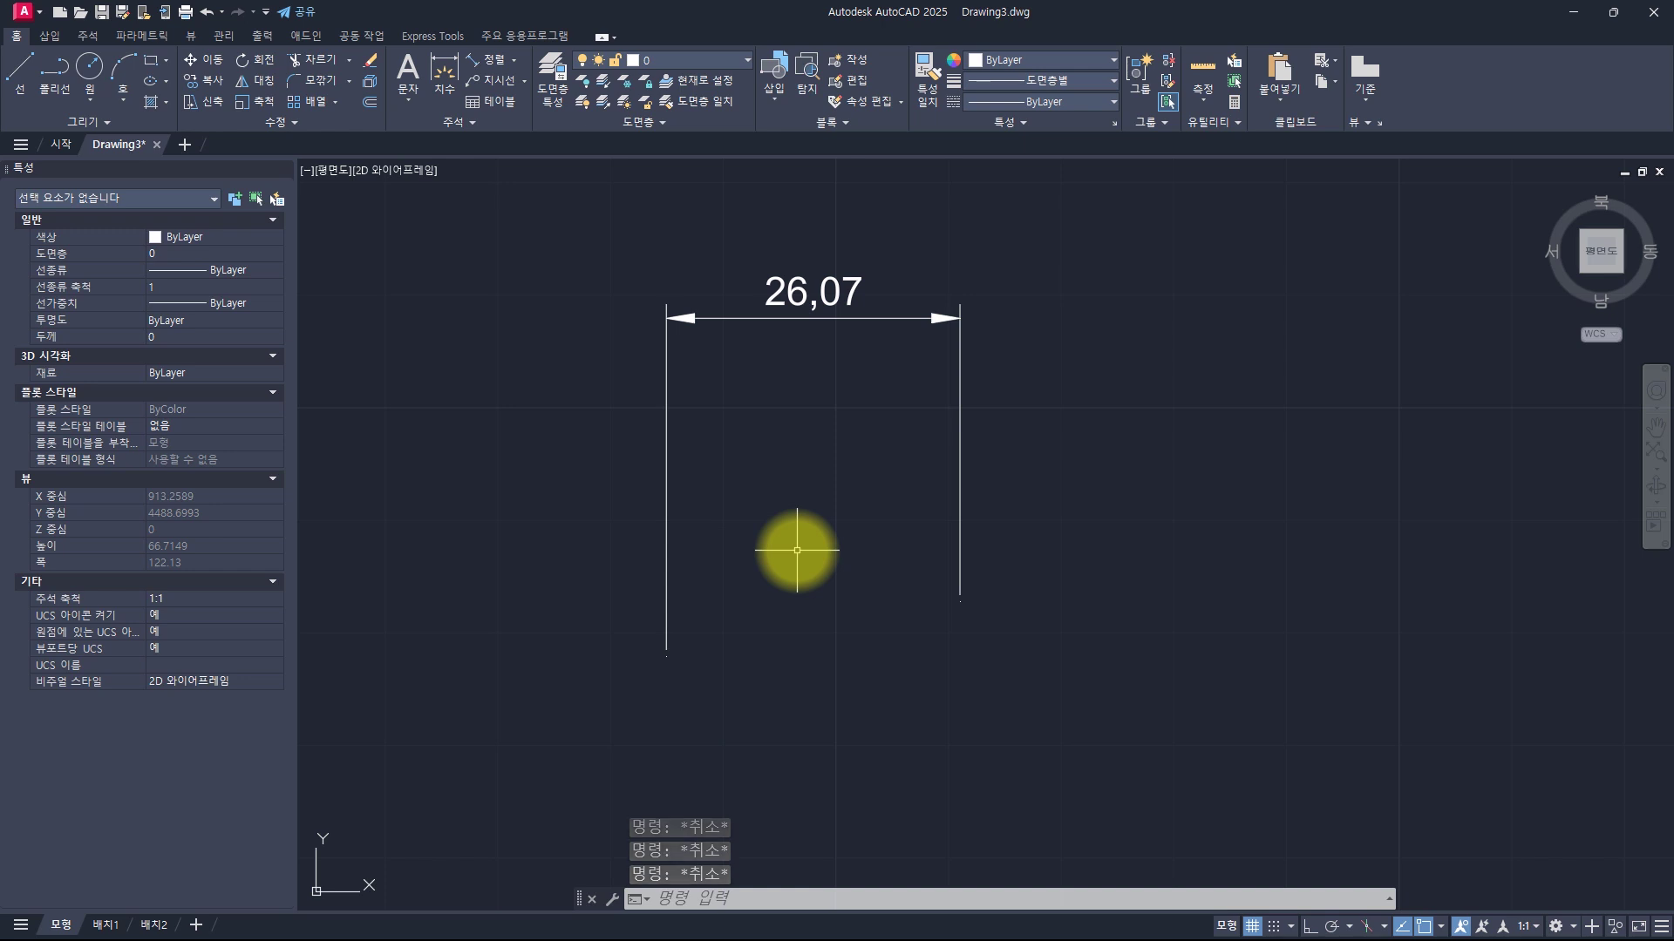
Examine the DIM prompt for selecting an object or specifying the first extension line origin in the command history
key(F2)
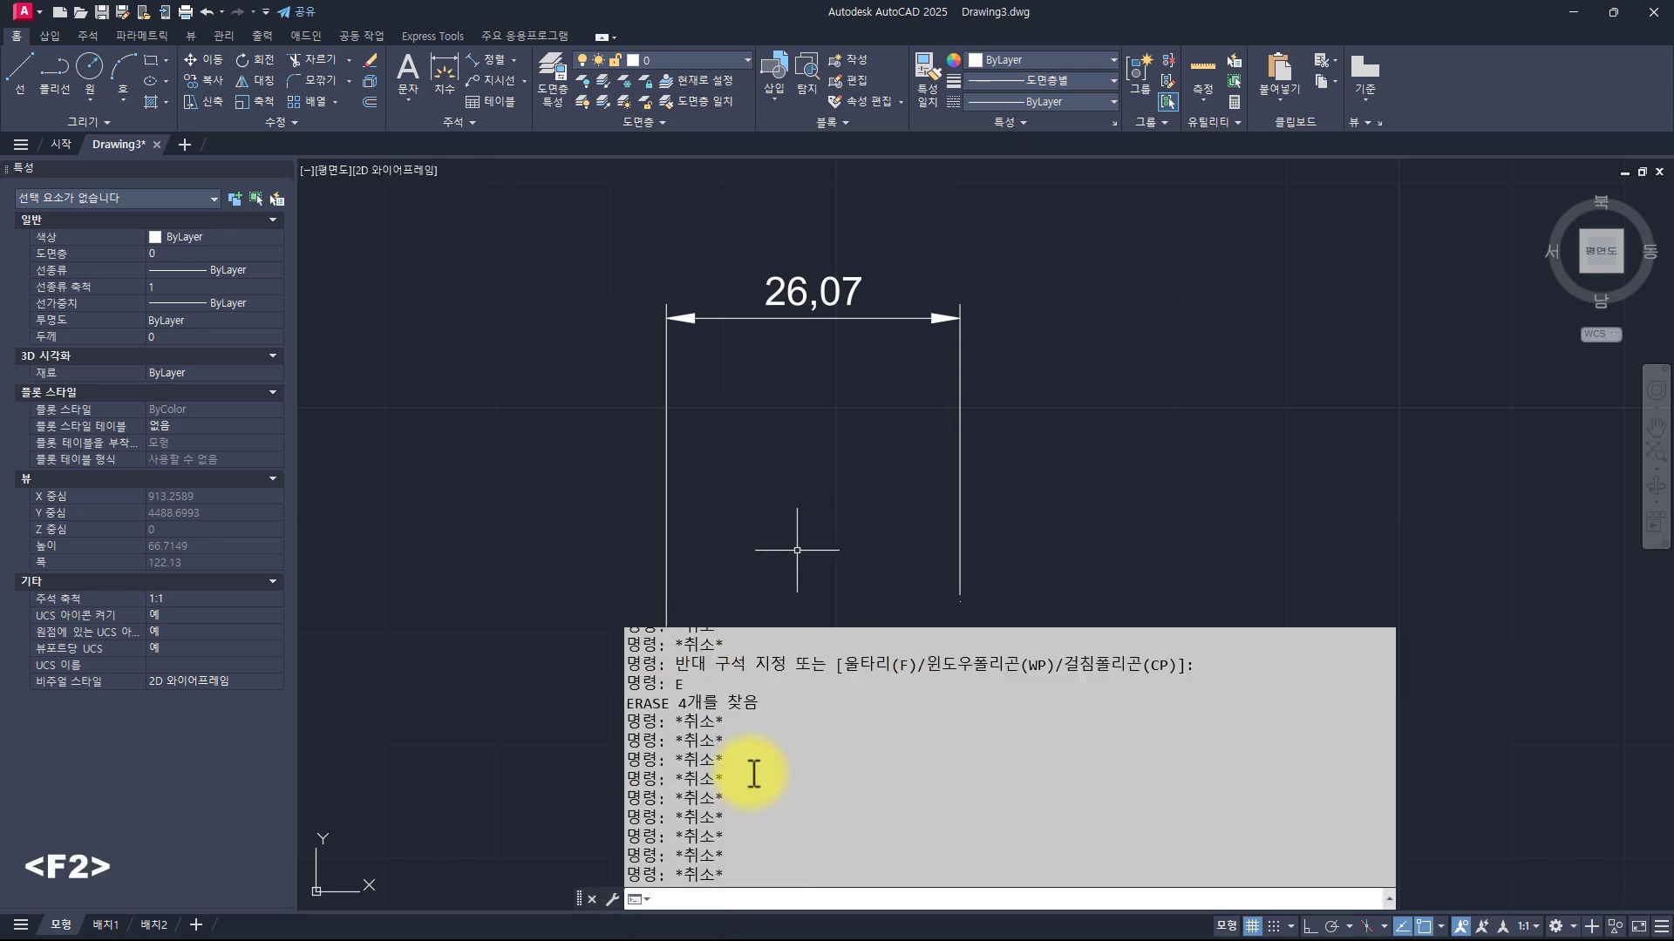
scroll(815, 740, up, 1)
scroll(814, 740, up, 5)
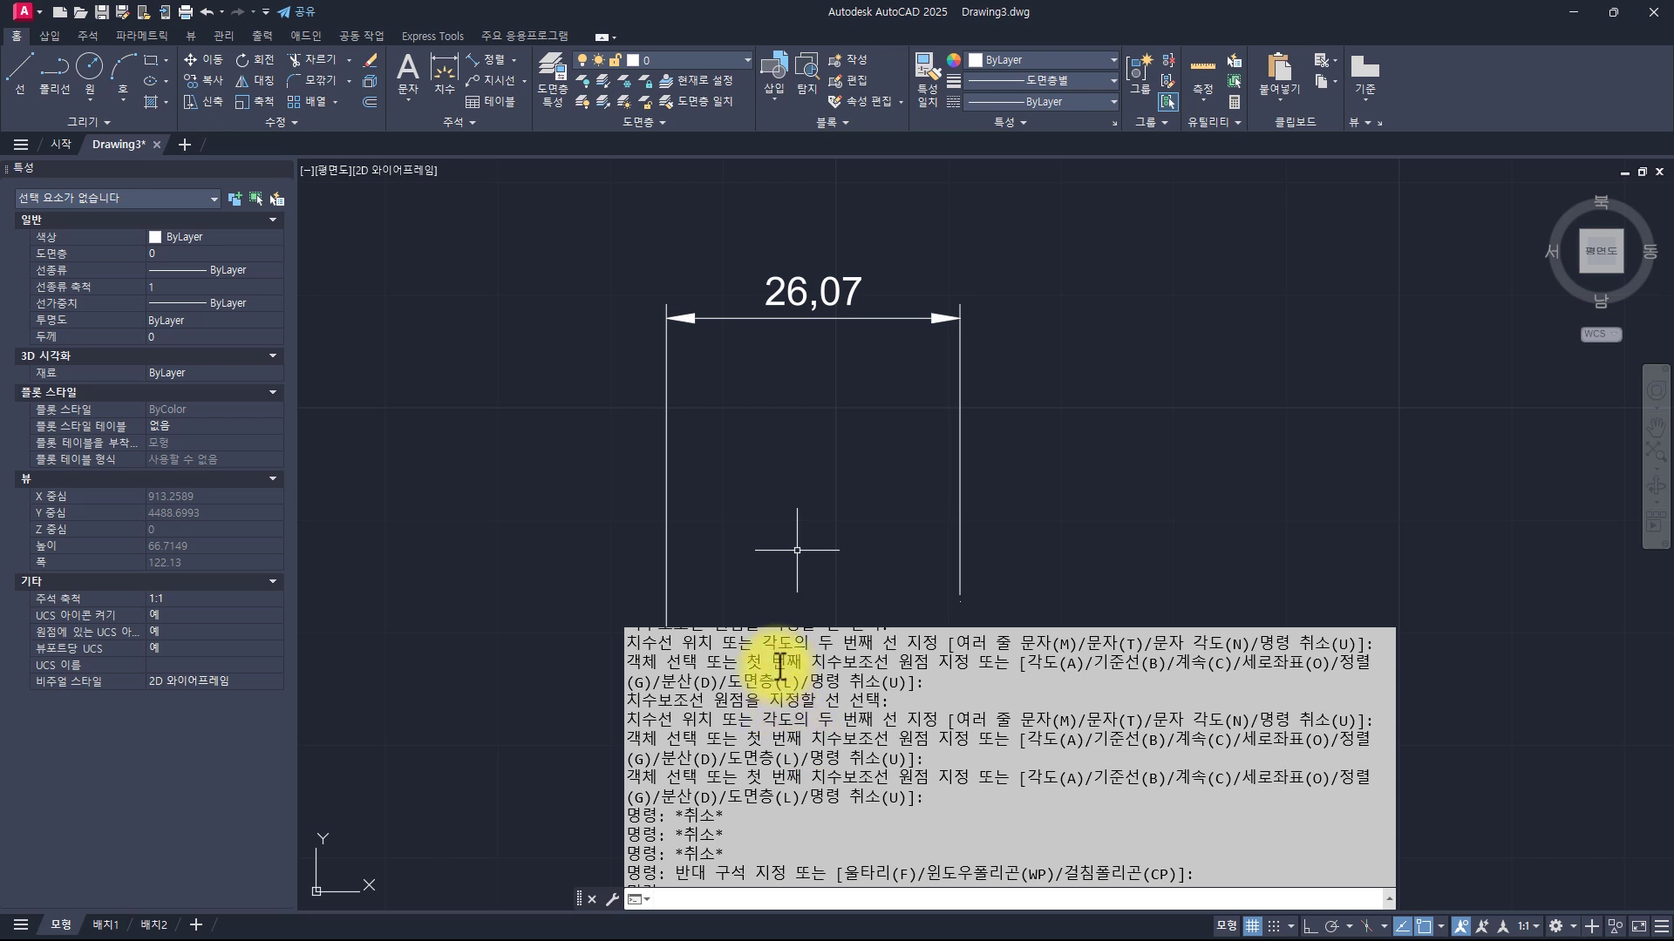
drag(776, 658, 760, 717)
drag(683, 662, 721, 688)
click(833, 506)
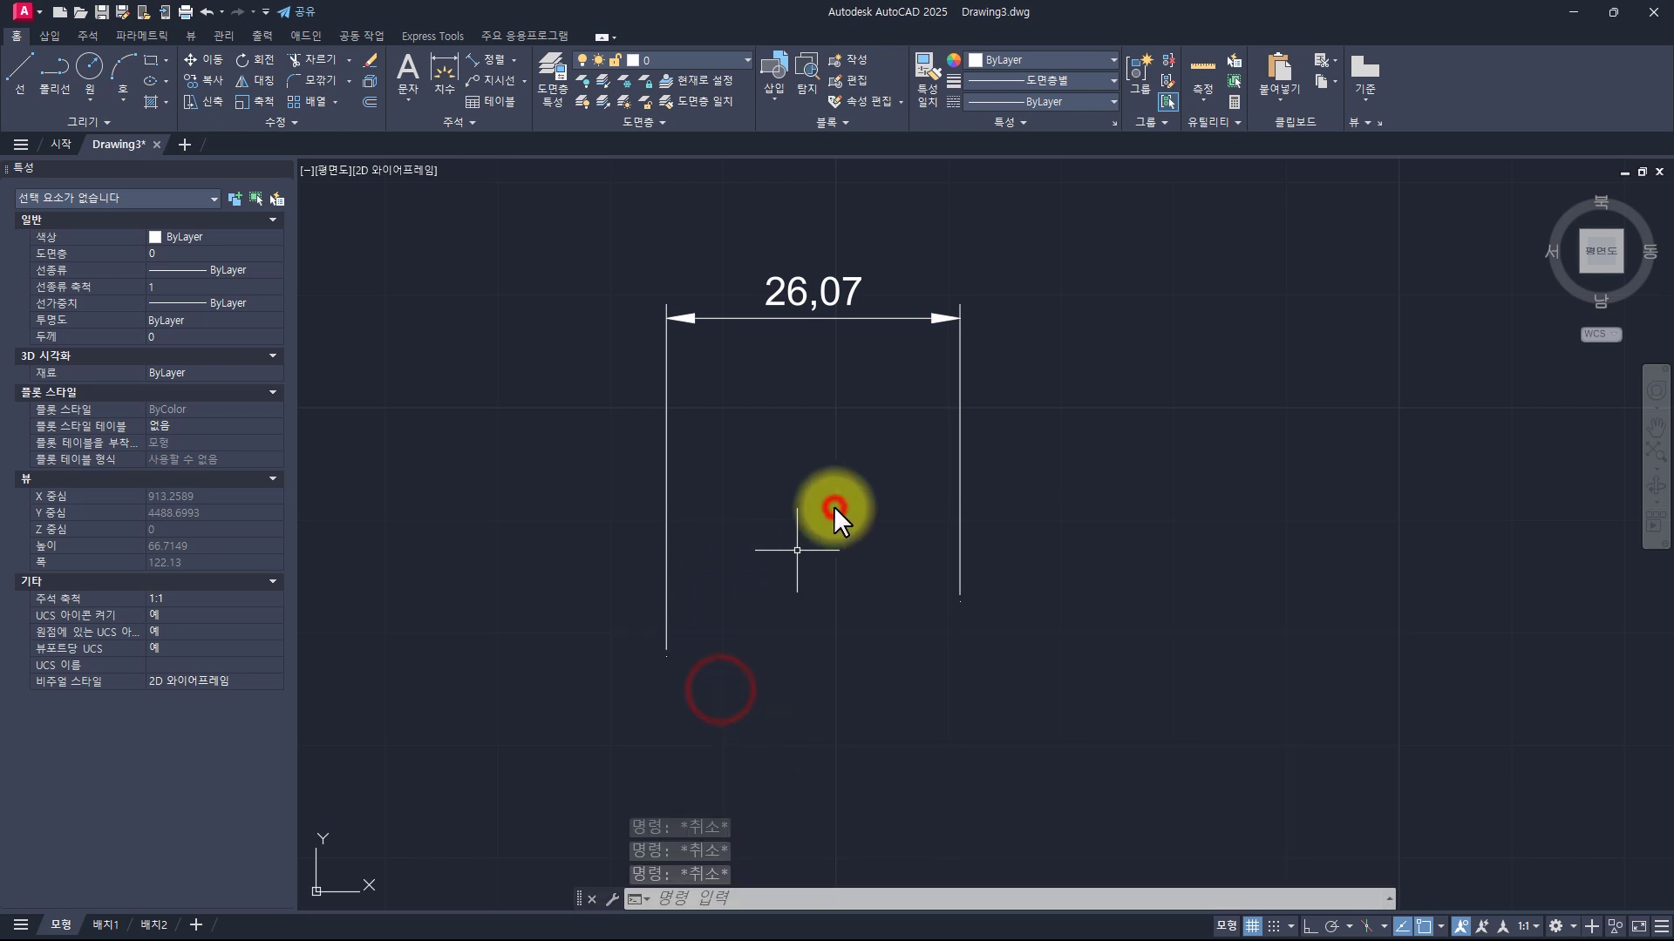
drag(784, 503, 805, 528)
key(Escape)
key(Escape)
key(Escape)
key(Escape)
key(Escape)
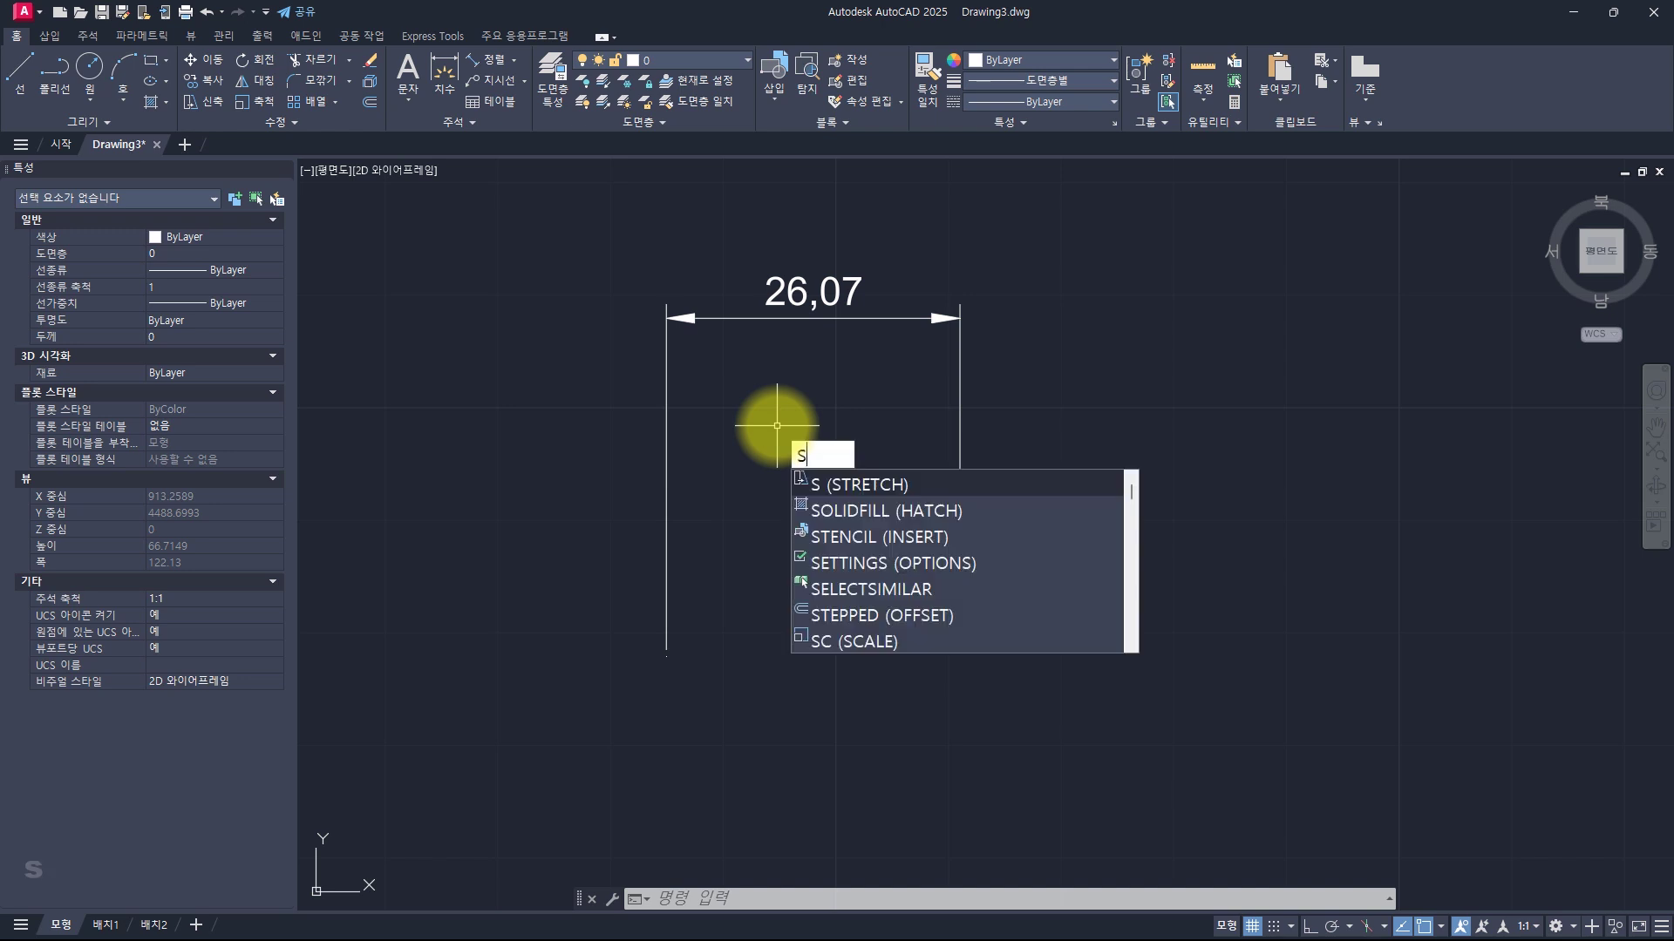
Try to stretch the remaining dimension wider by moving its left extension line's origin outward with the Stretch command
key(space)
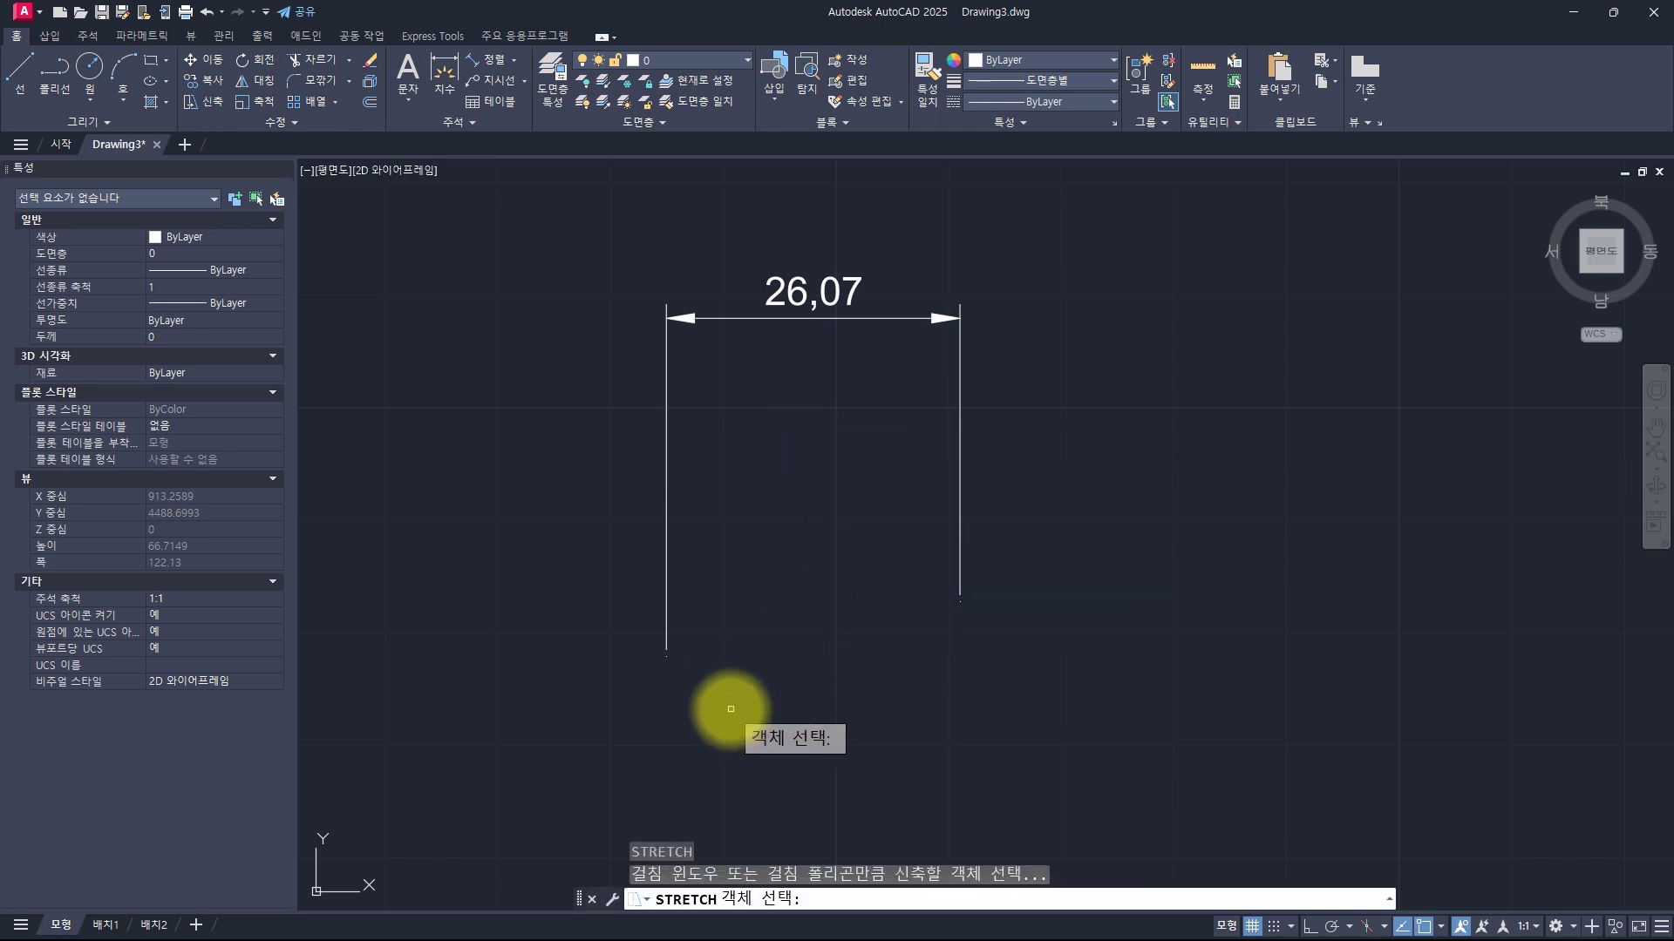
click(579, 598)
click(729, 598)
key(space)
click(800, 600)
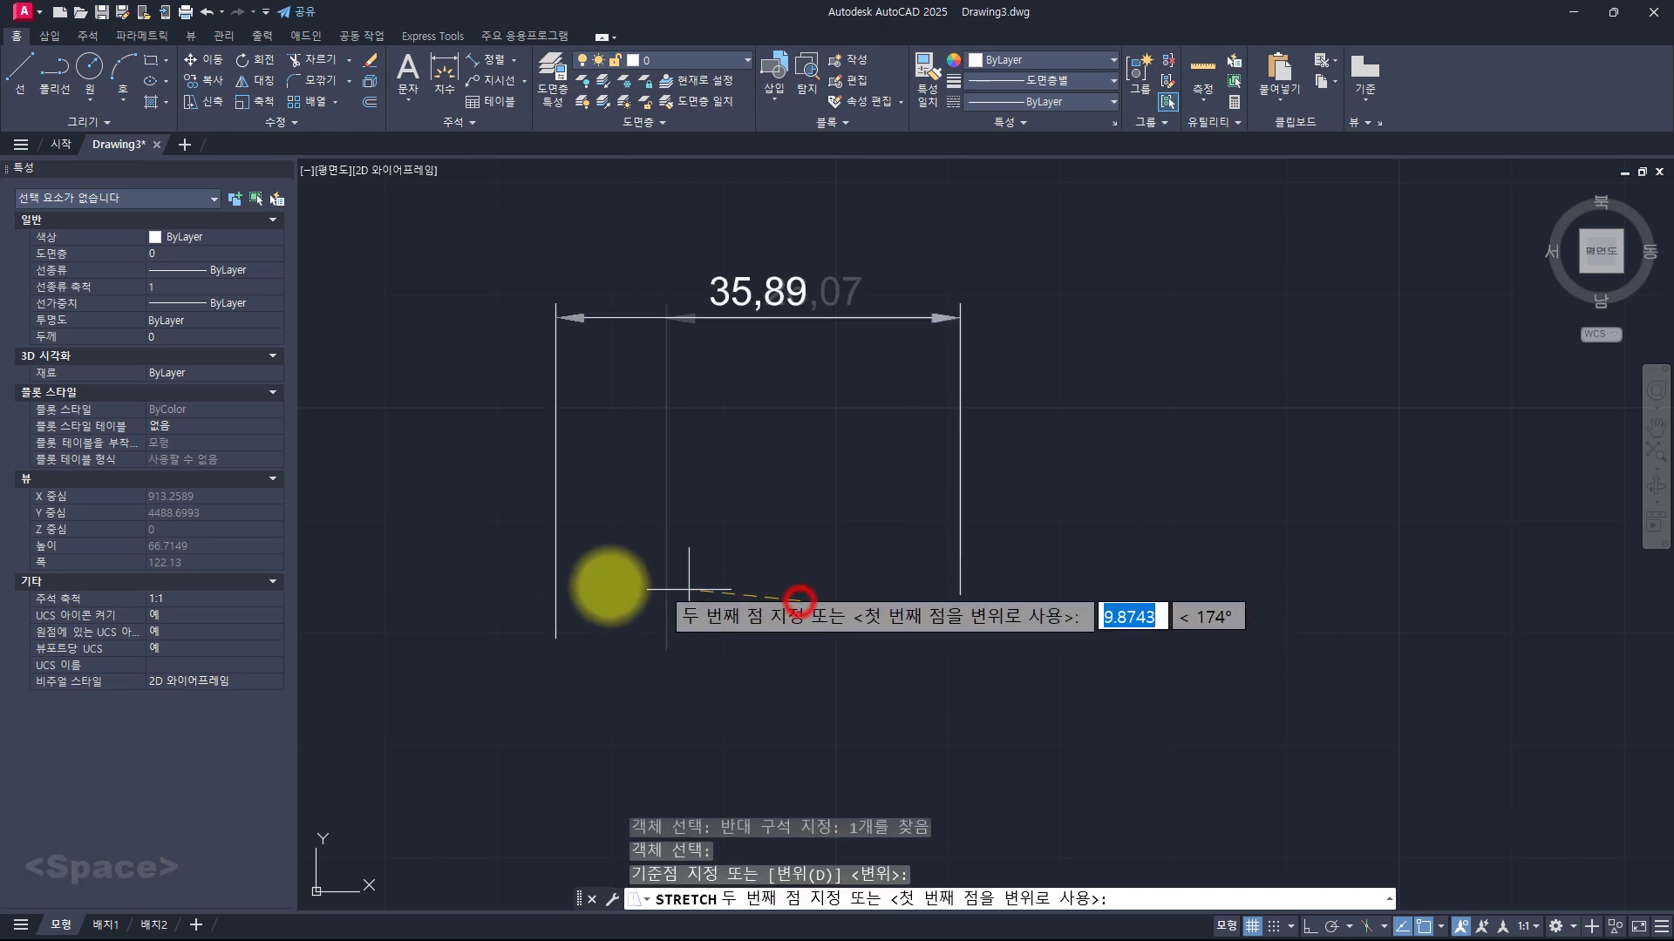
key(Escape)
key(Escape)
key(Escape)
key(Escape)
key(Escape)
key(Escape)
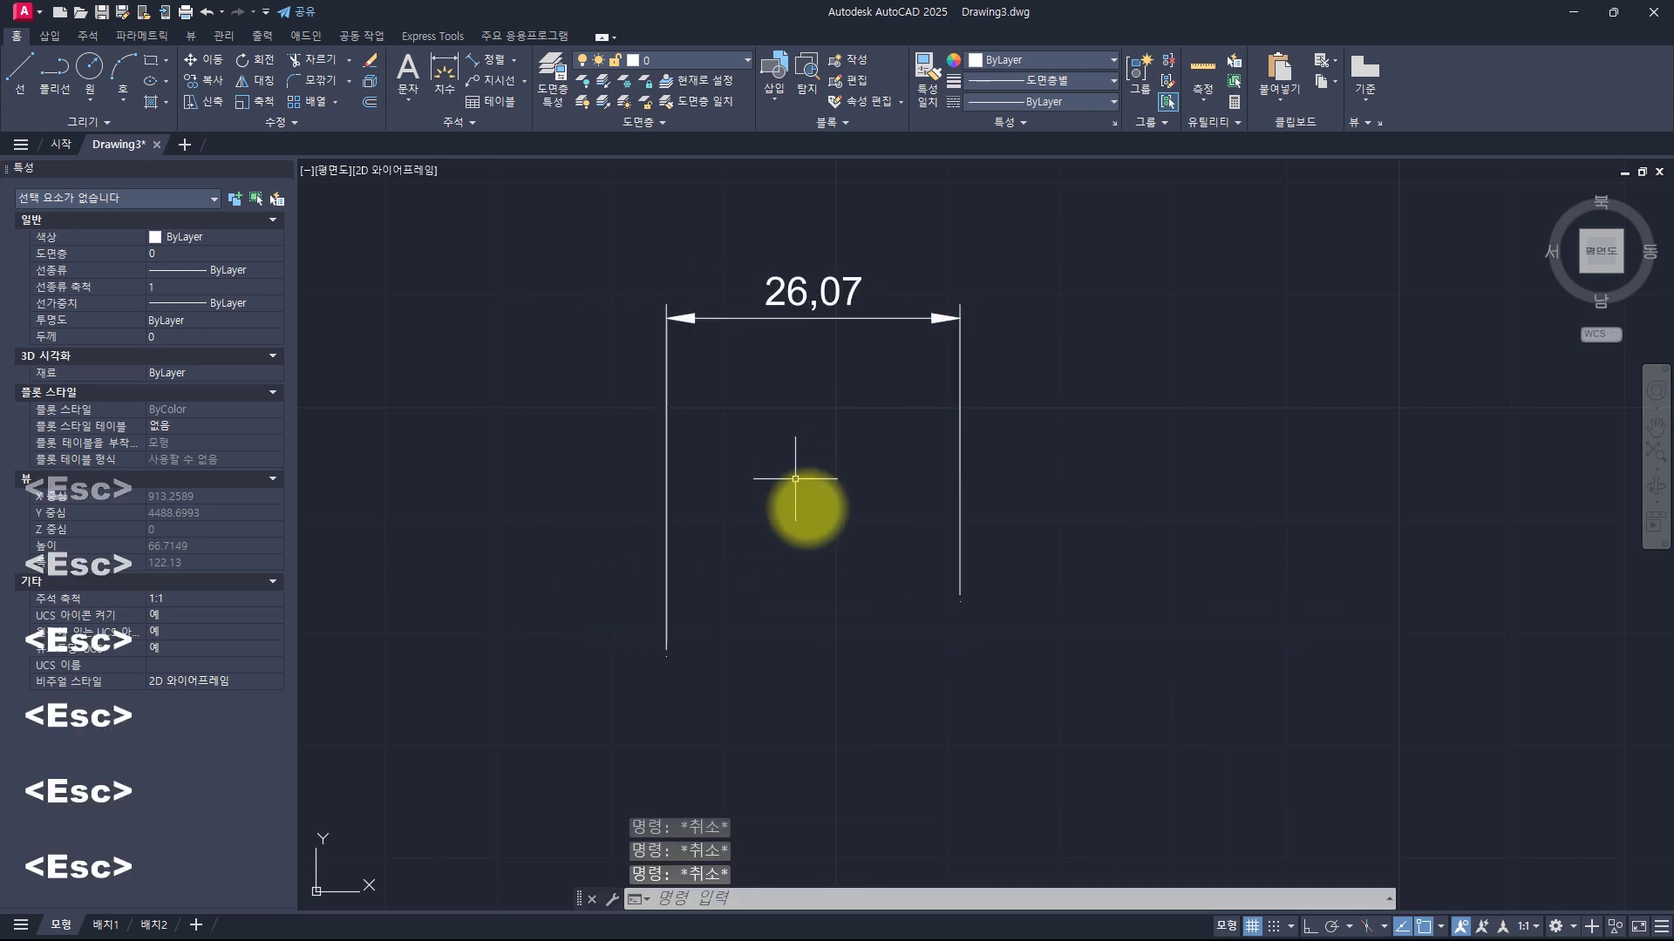
Try to stretch both extension line origins of the dimension together using one crossing window around their lower ends
text(s)
key(space)
click(1134, 744)
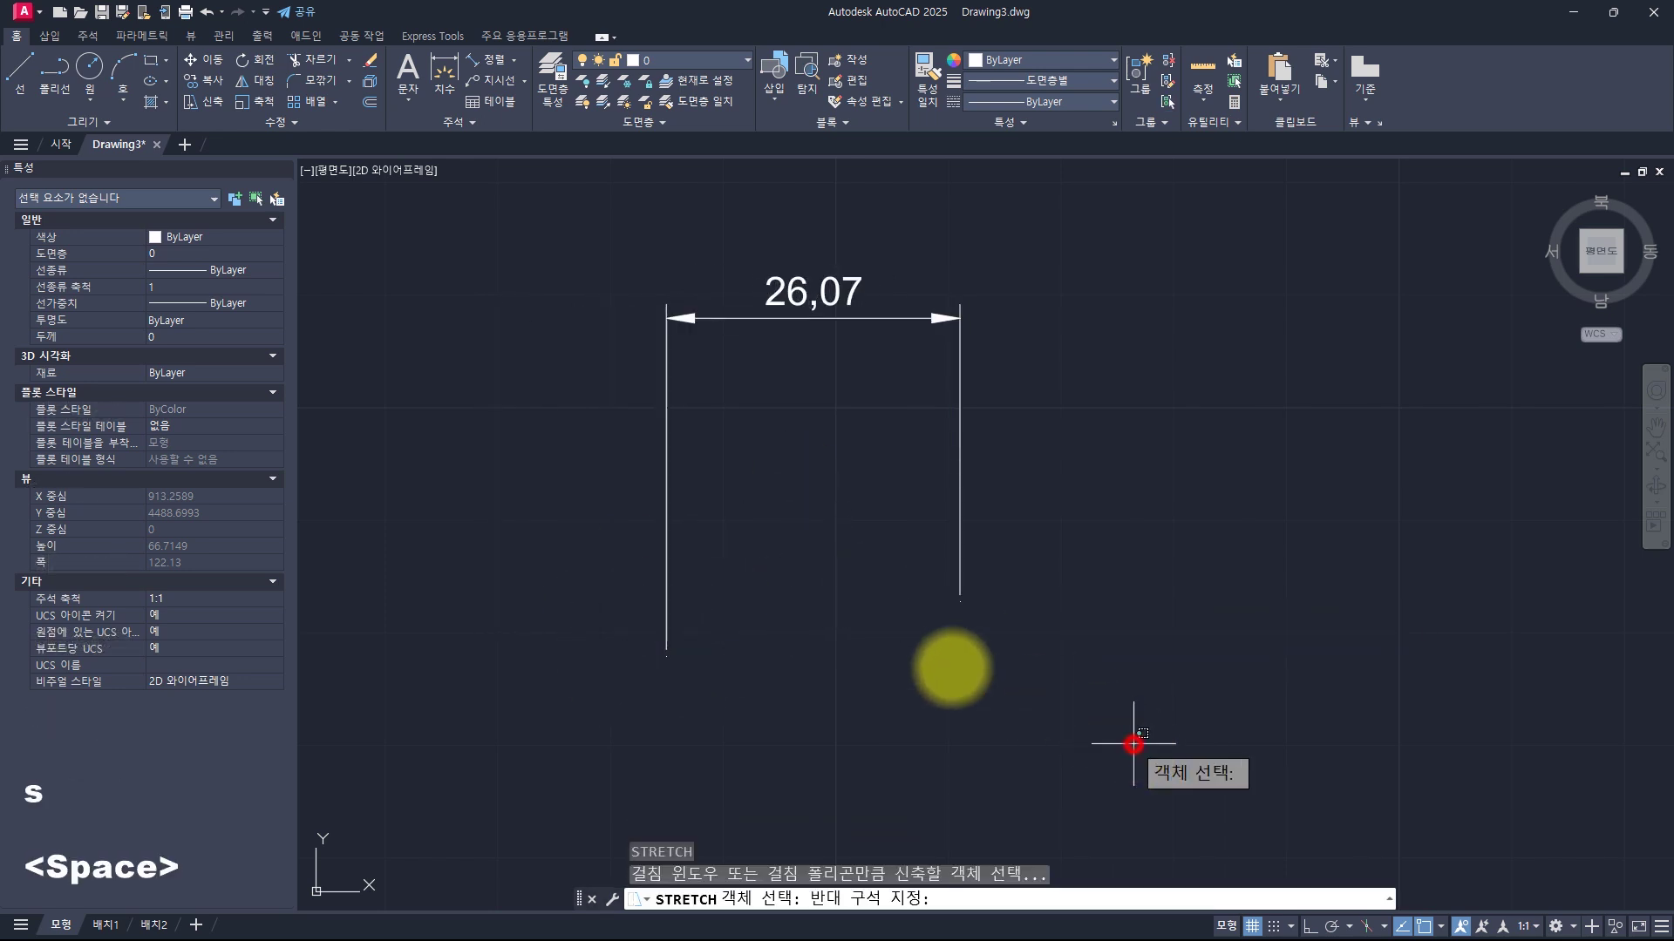
click(587, 561)
key(space)
click(824, 544)
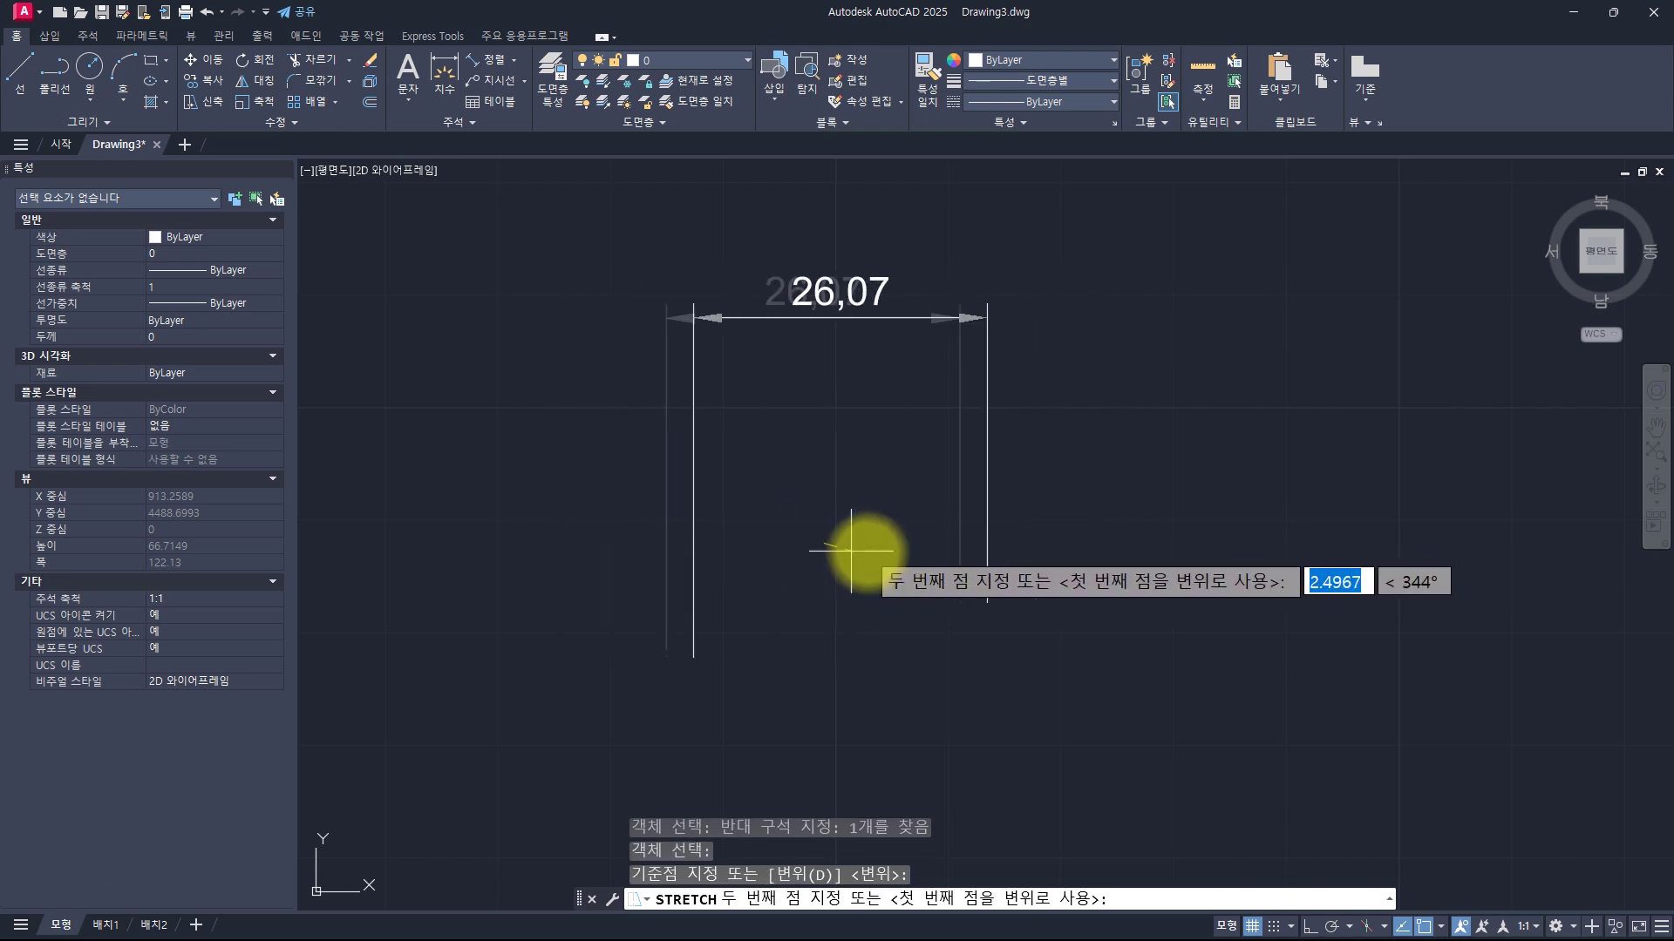
key(Escape)
key(Escape)
Try to stretch only the left extension line's origin down and outward, watching how the dimension follows, and cancel
text(s)
key(space)
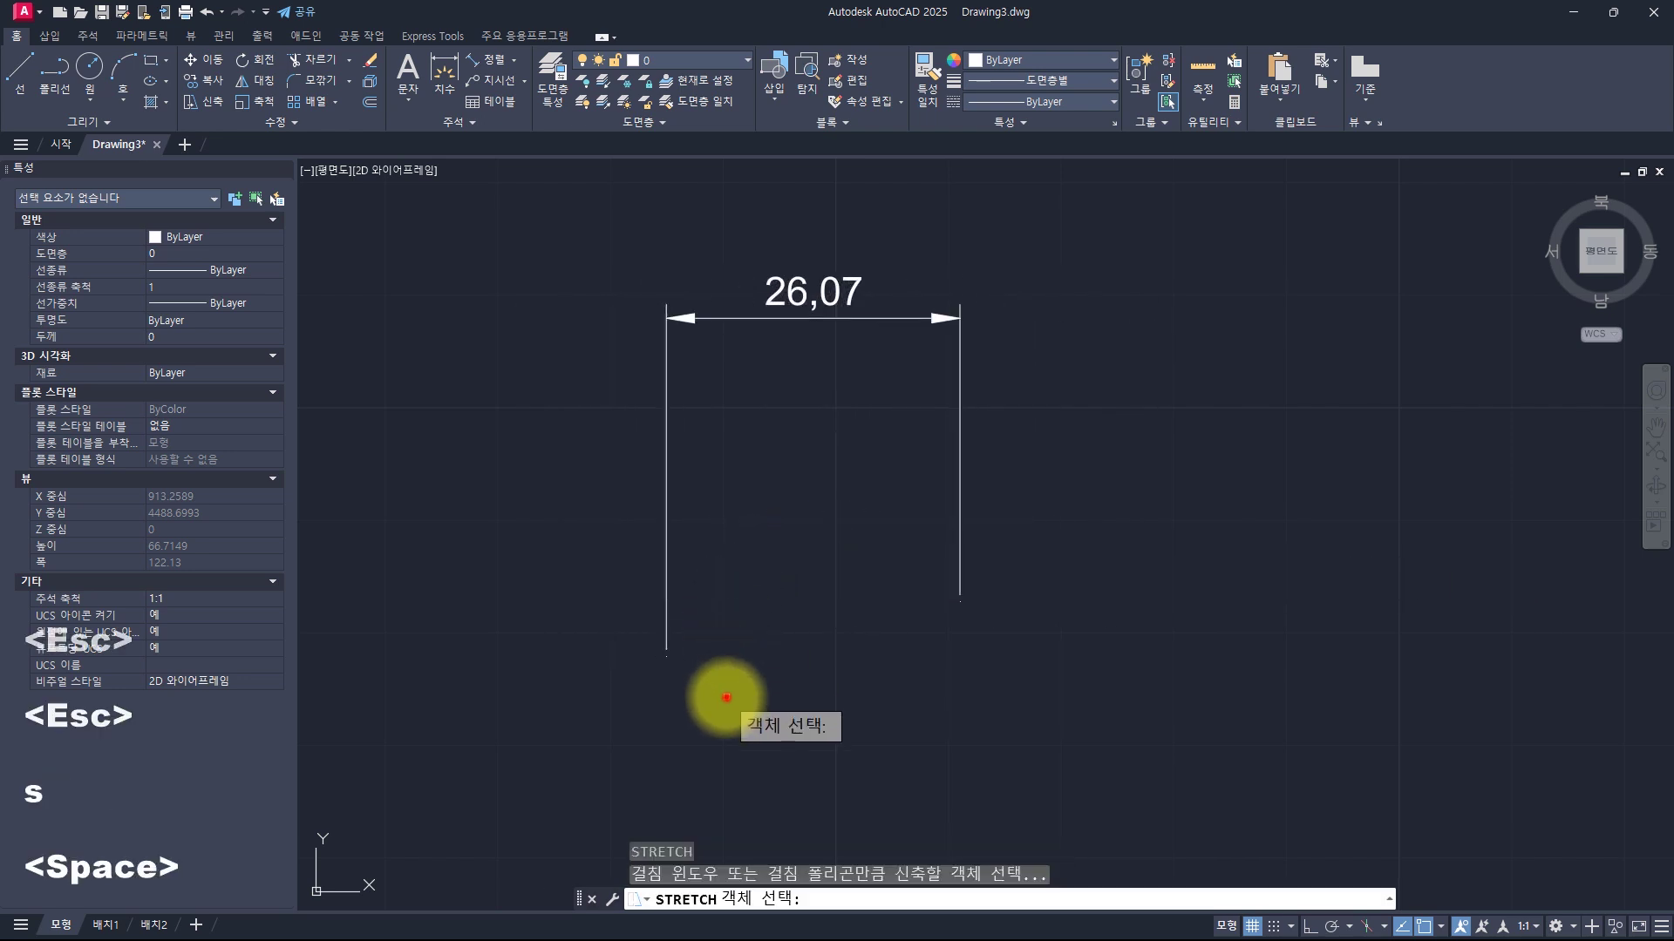
click(726, 698)
click(572, 605)
key(space)
click(791, 518)
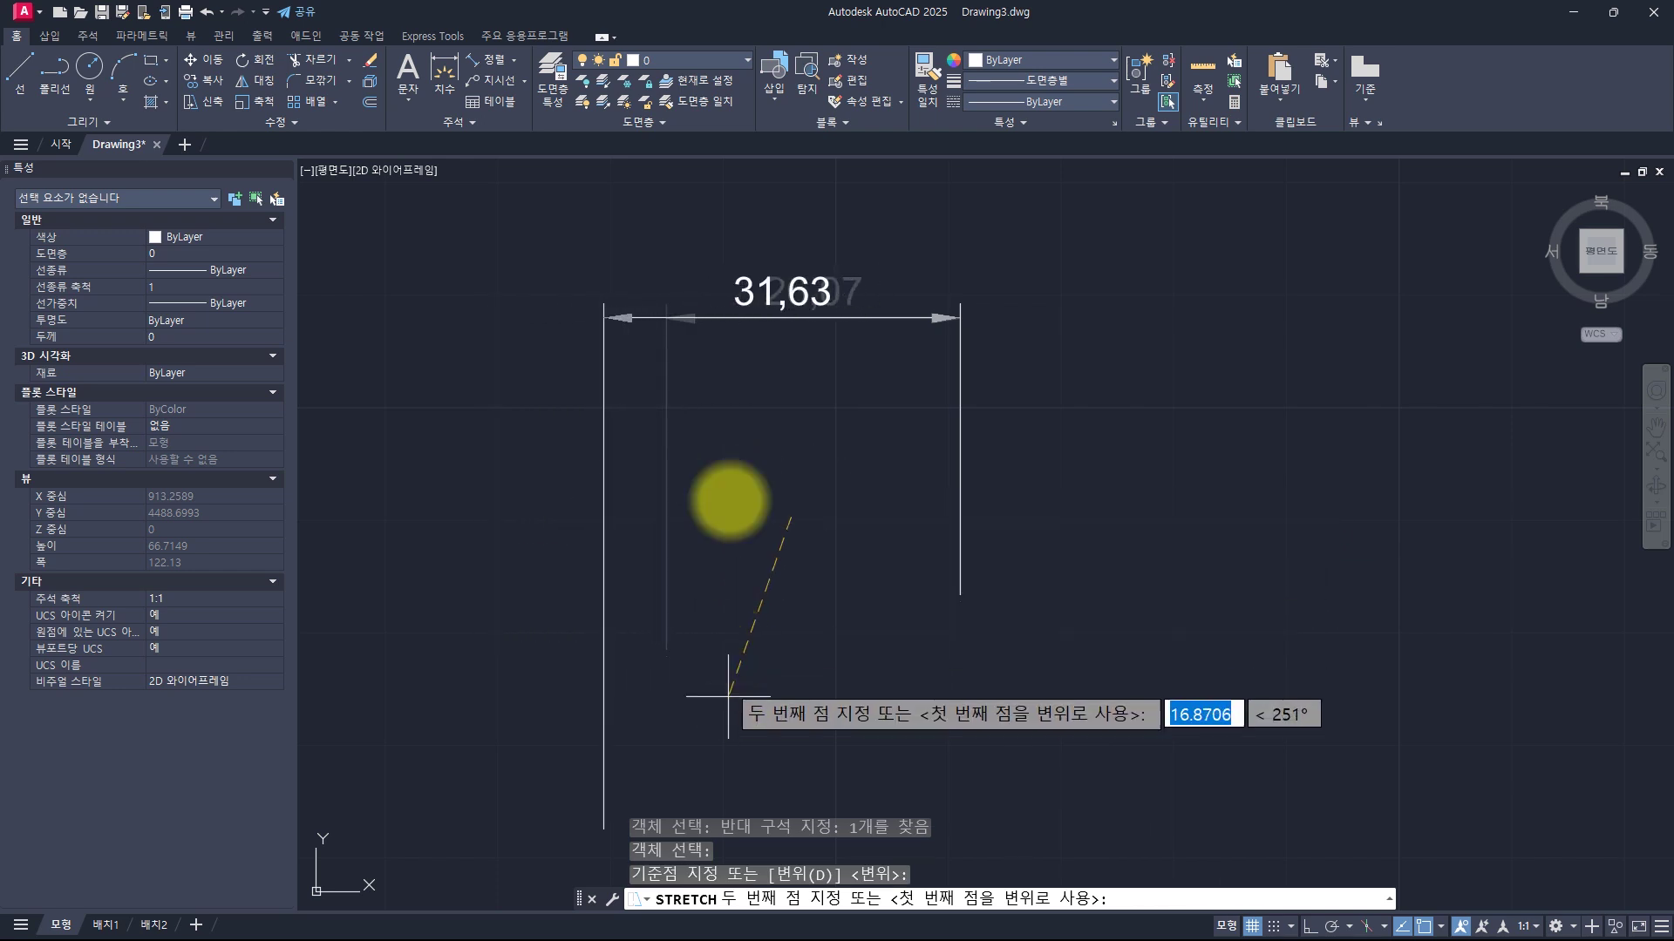
key(Escape)
key(Escape)
key(Escape)
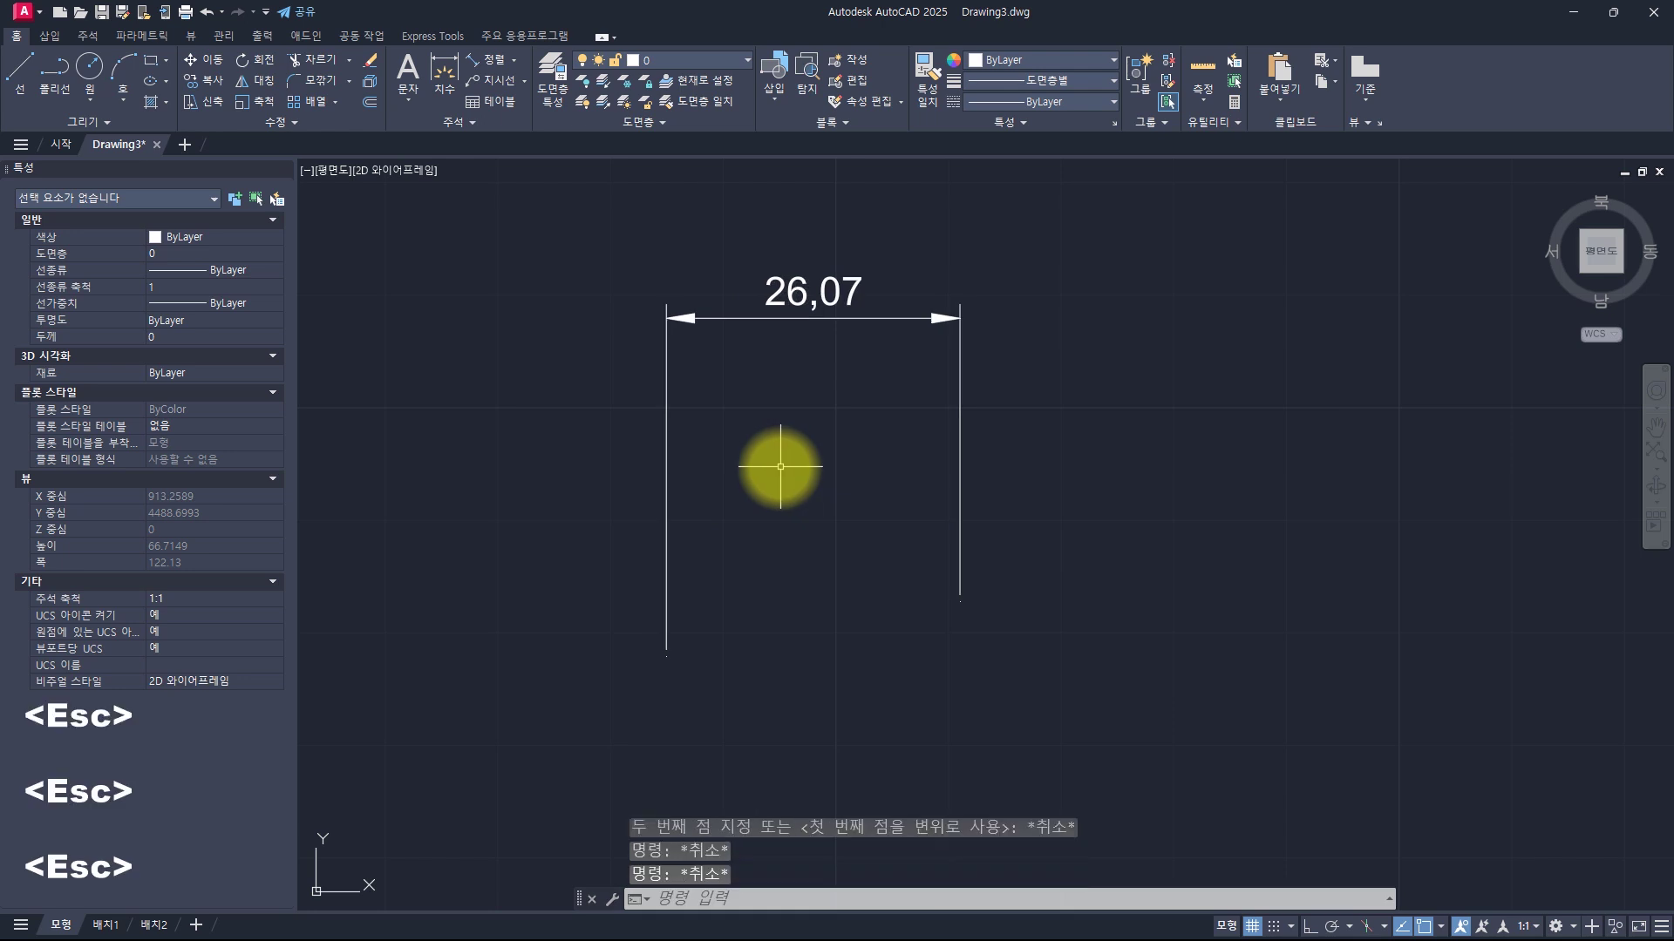
key(Escape)
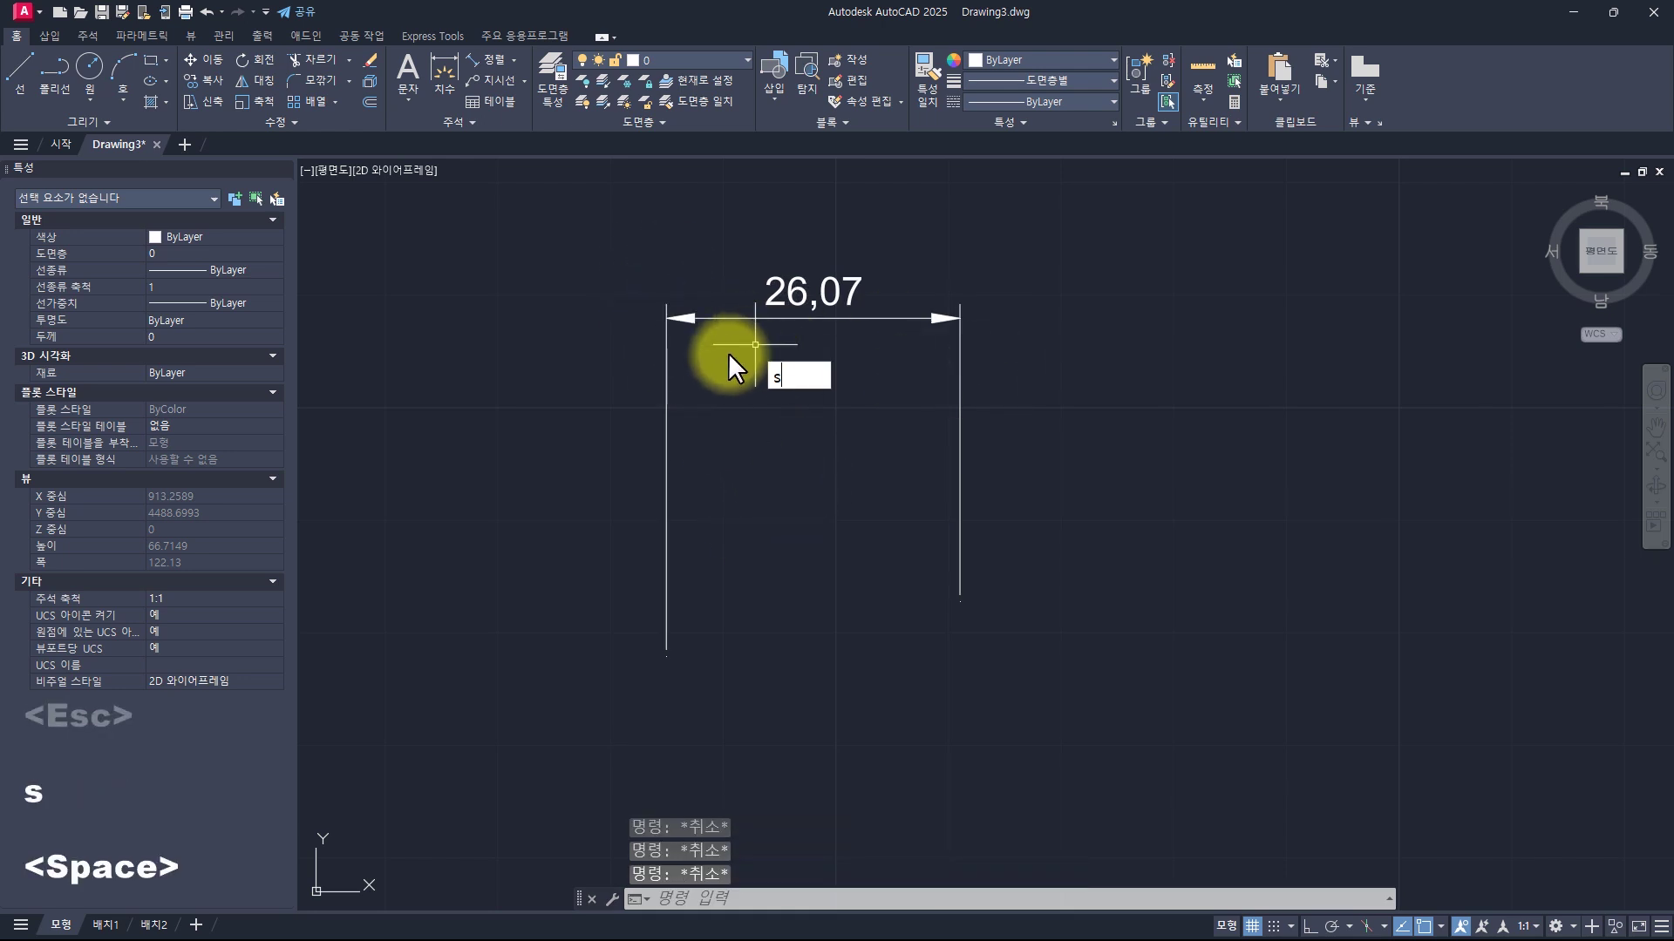
Try to stretch the dimension line's position using a crossing window around its left arrowhead, and cancel
text(s)
key(space)
click(703, 381)
click(617, 250)
key(space)
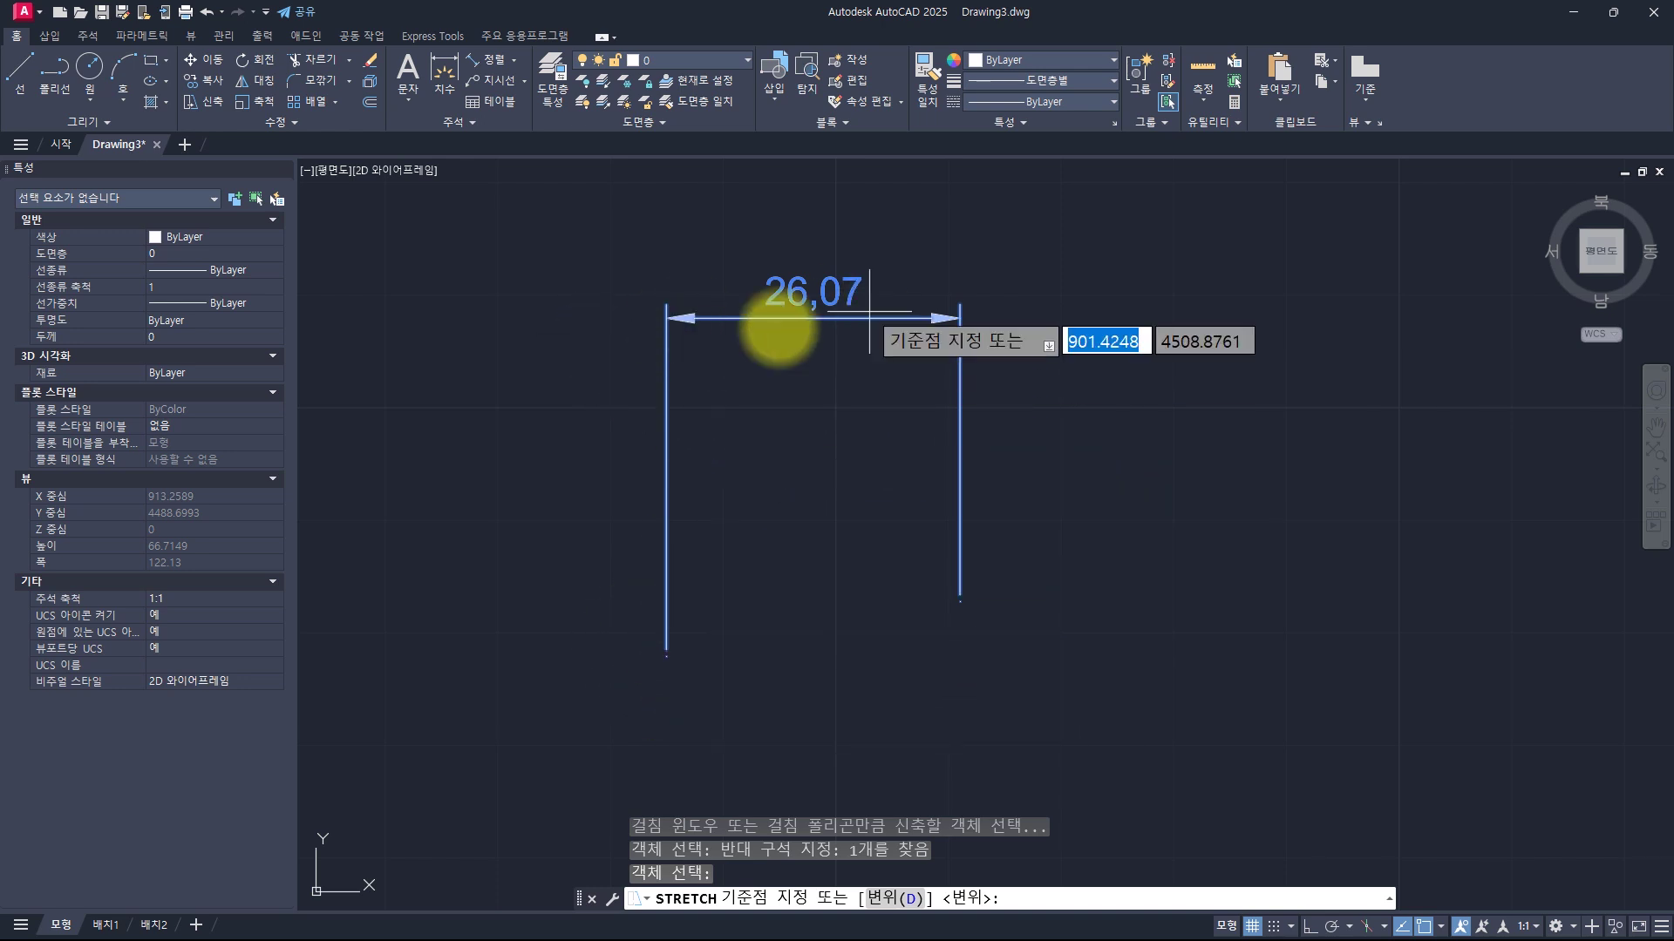
click(546, 317)
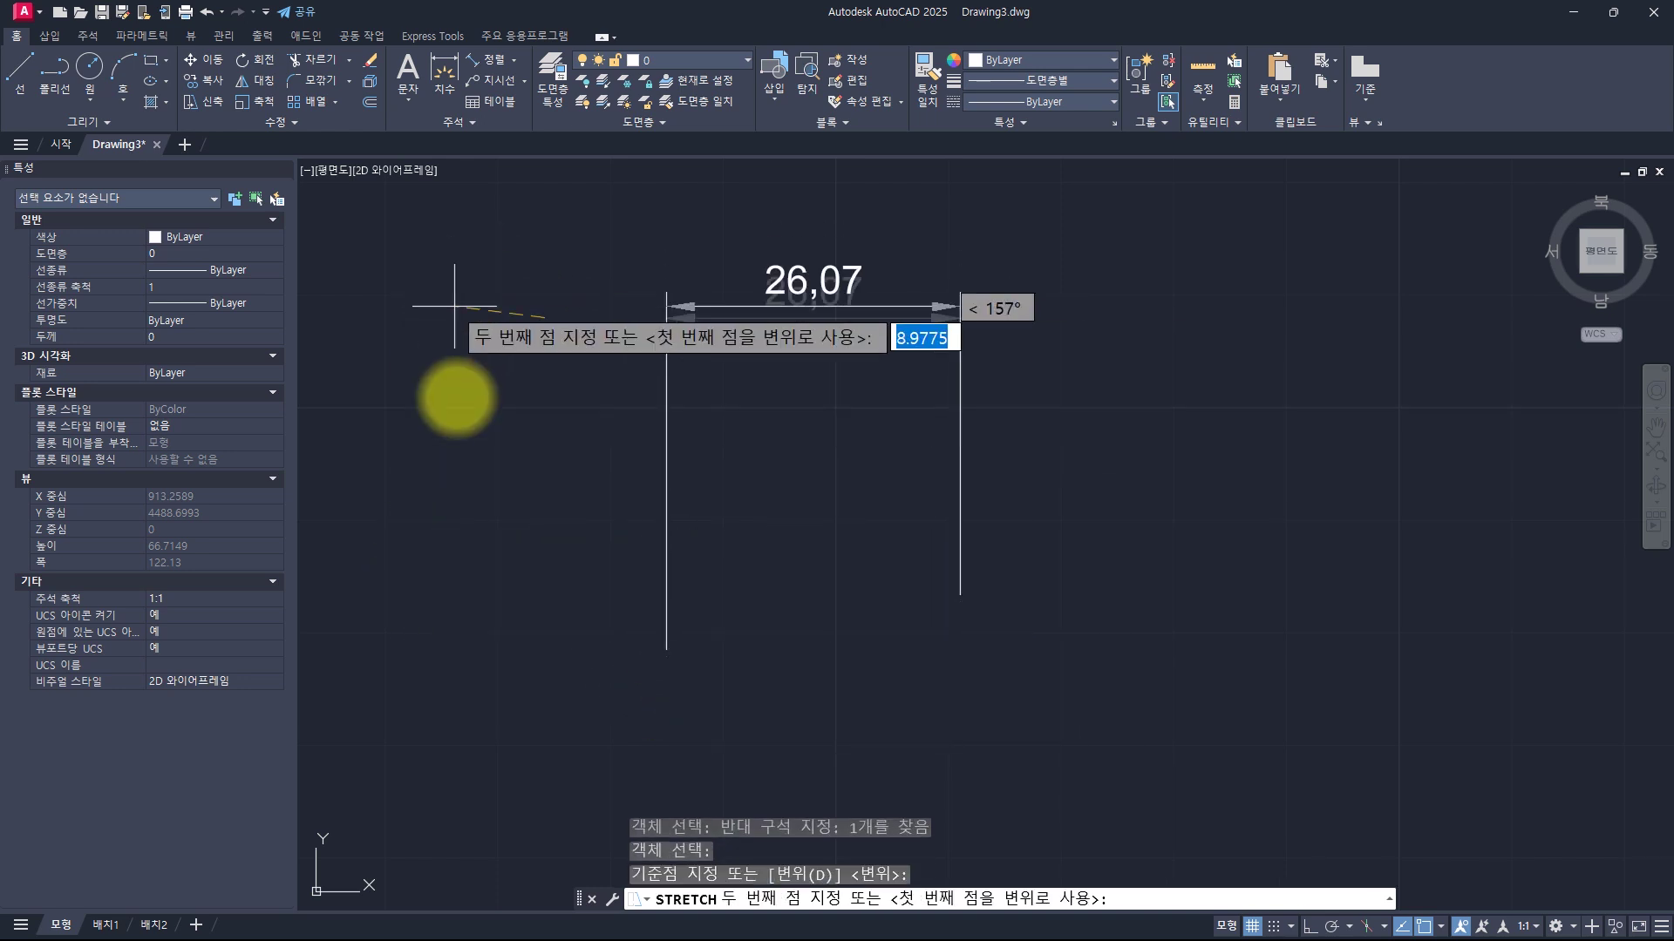
key(Escape)
key(Escape)
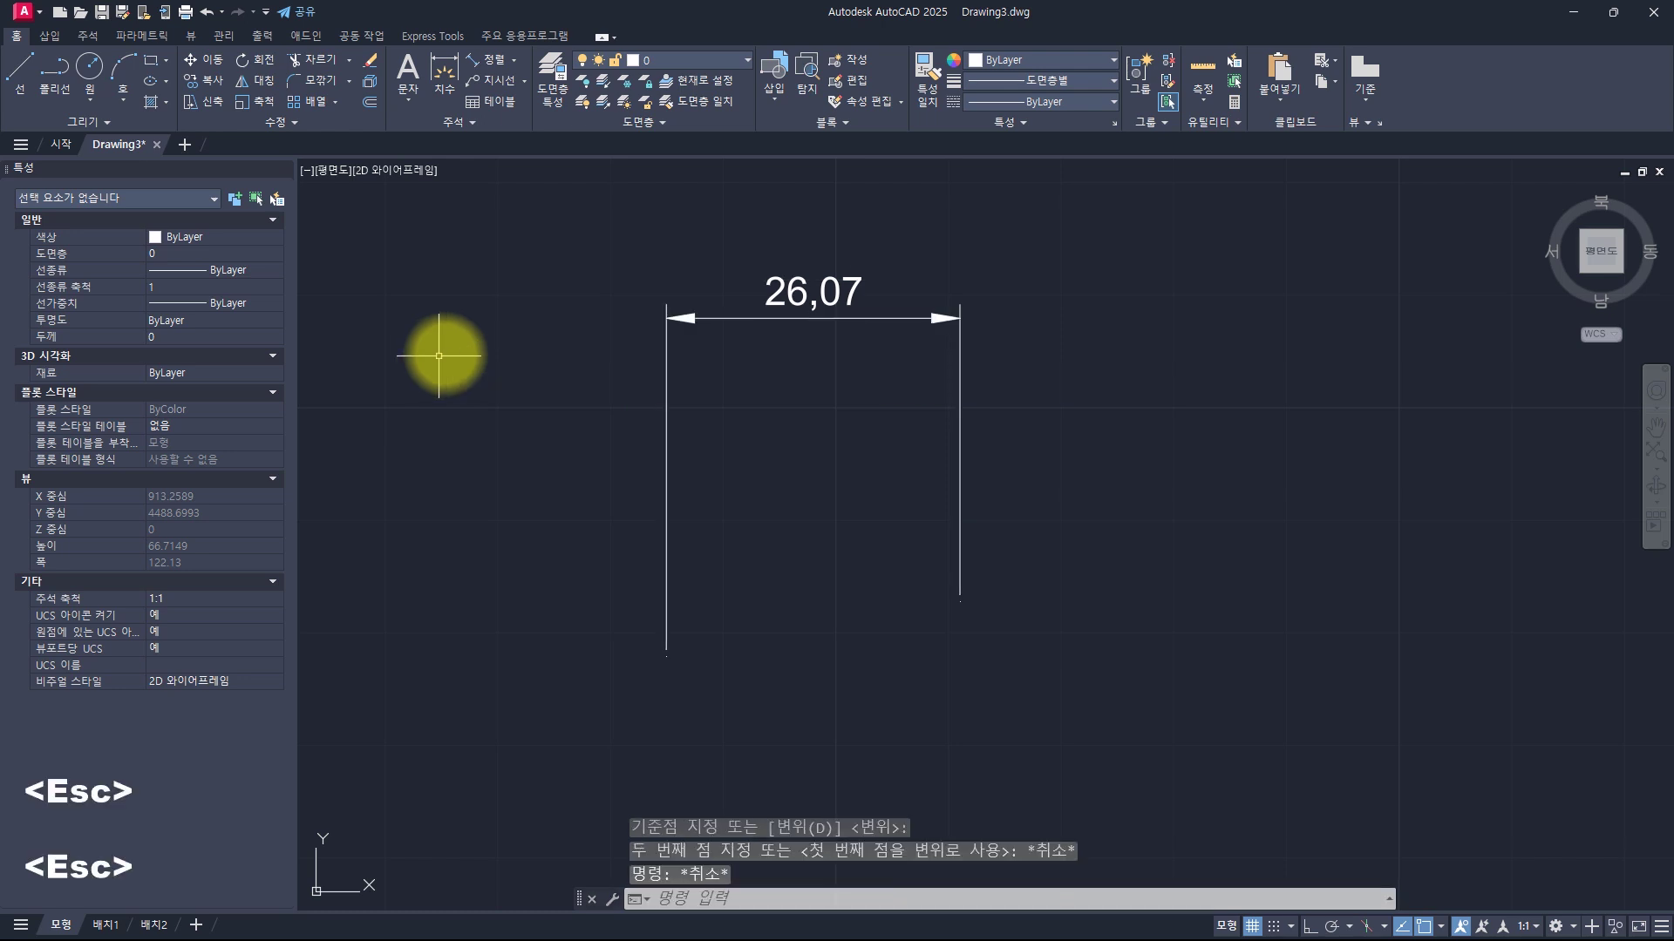
key(Escape)
Try to stretch the dimension's text away from its centred place using a crossing window around the text, and cancel
text(s)
key(space)
click(900, 219)
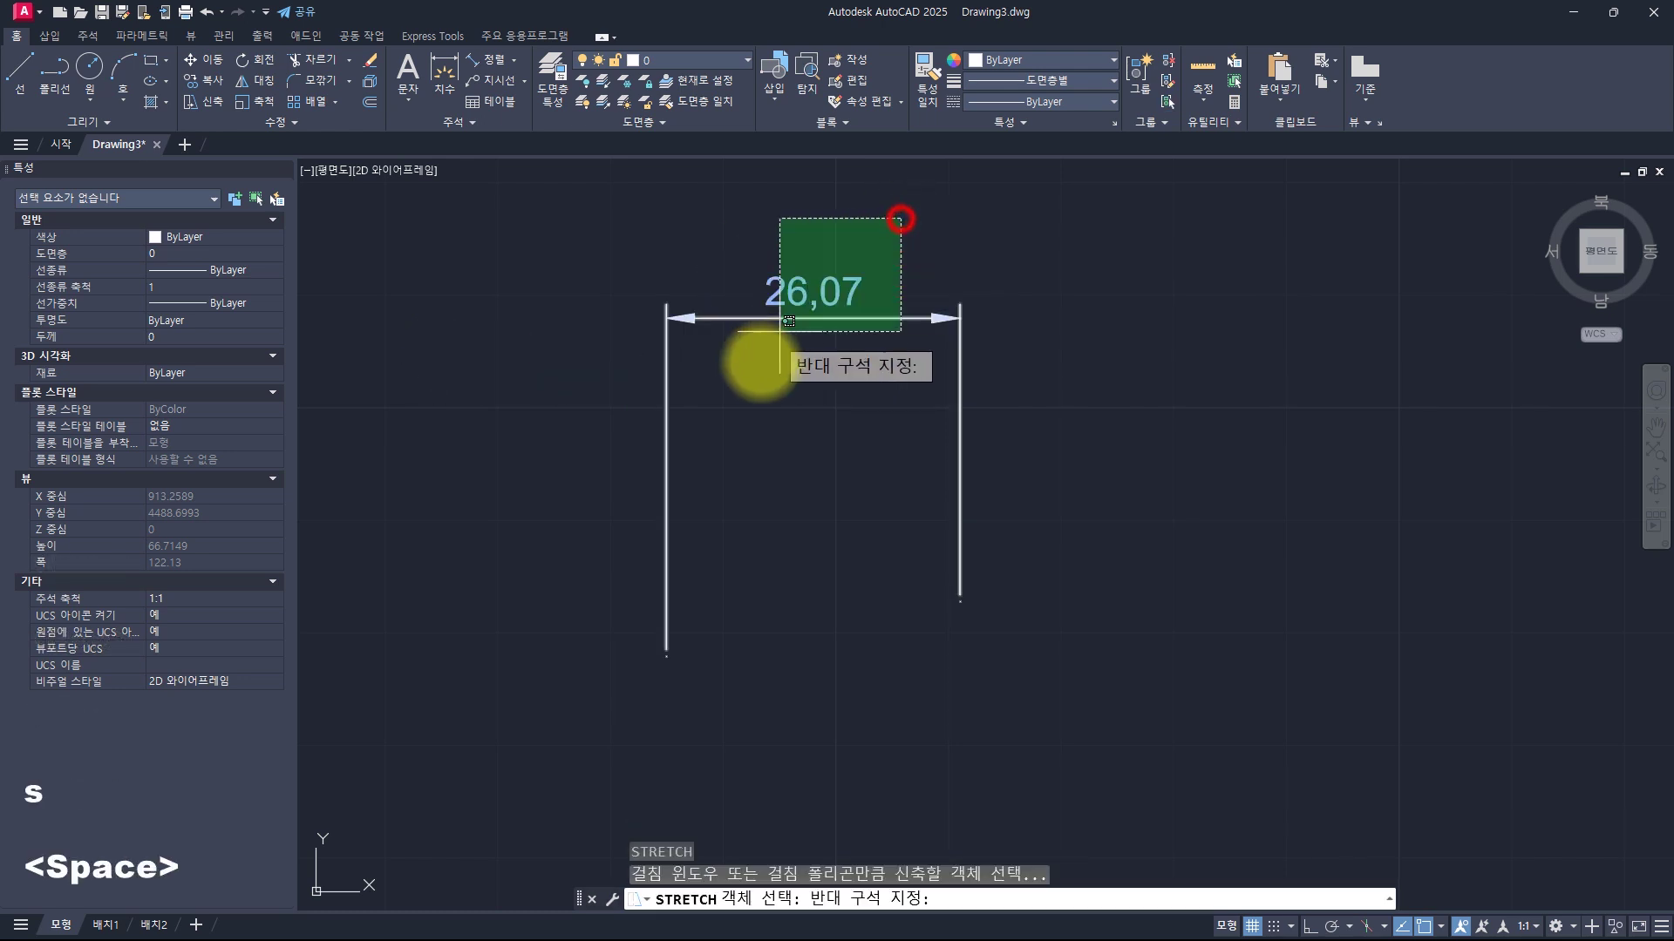
click(758, 362)
key(space)
click(856, 381)
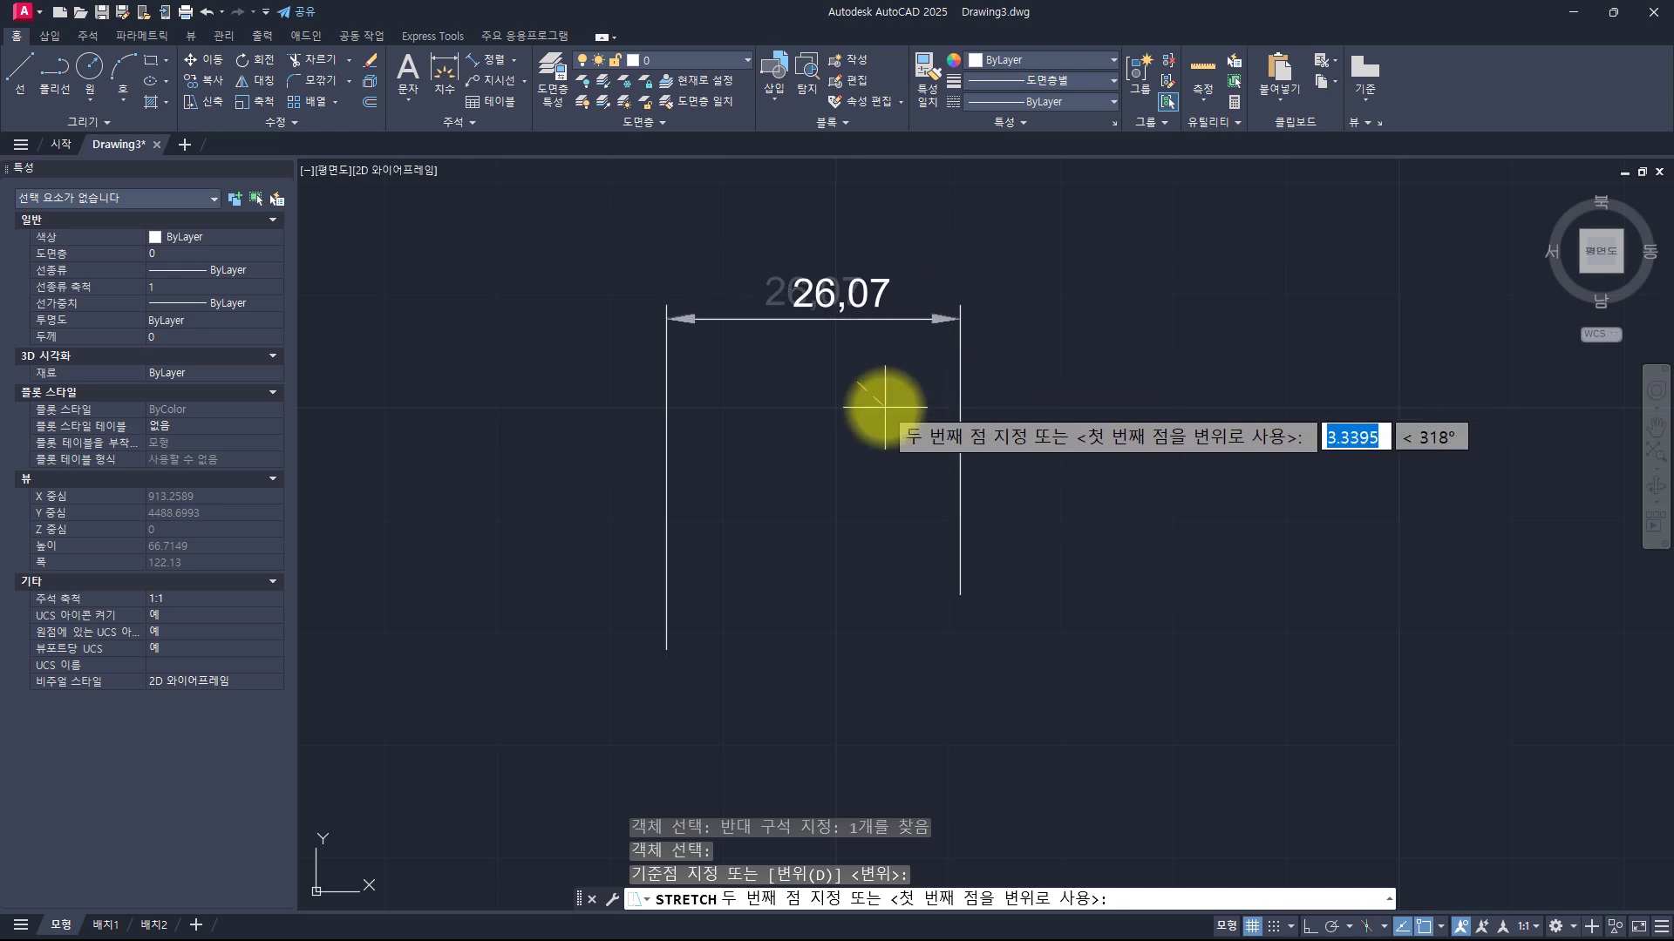
key(Escape)
key(Escape)
key(Escape)
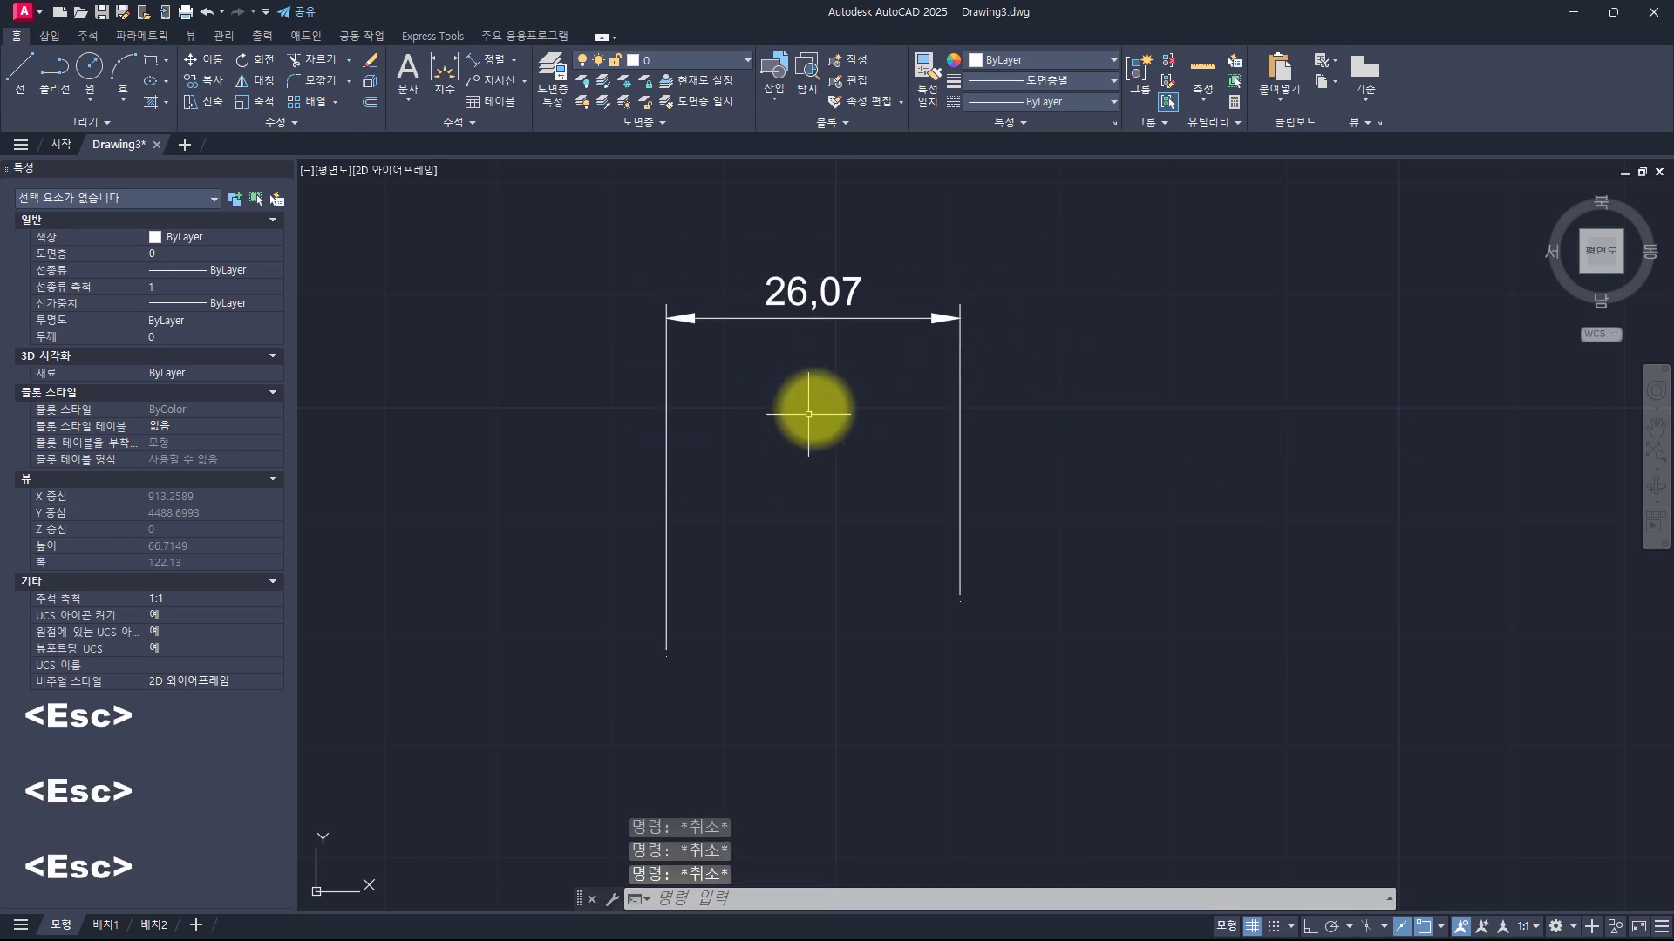
Try to stretch the dimension line's position using a crossing window around its right arrowhead, and cancel
key(s)
key(space)
click(1045, 243)
click(886, 366)
key(space)
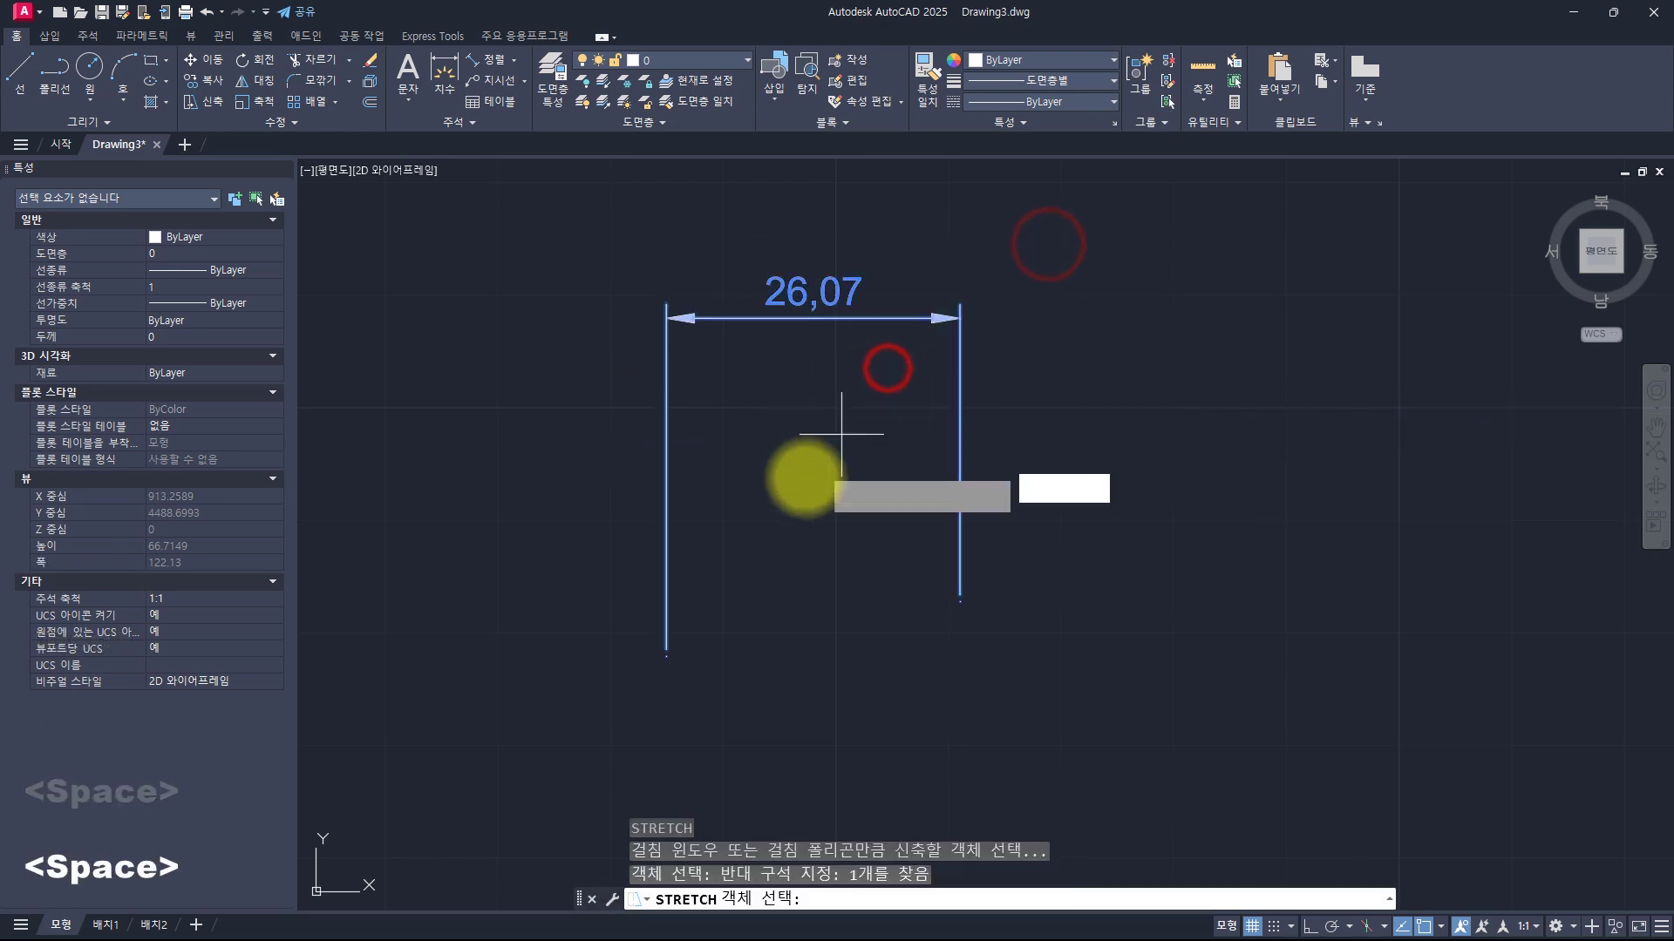
click(795, 478)
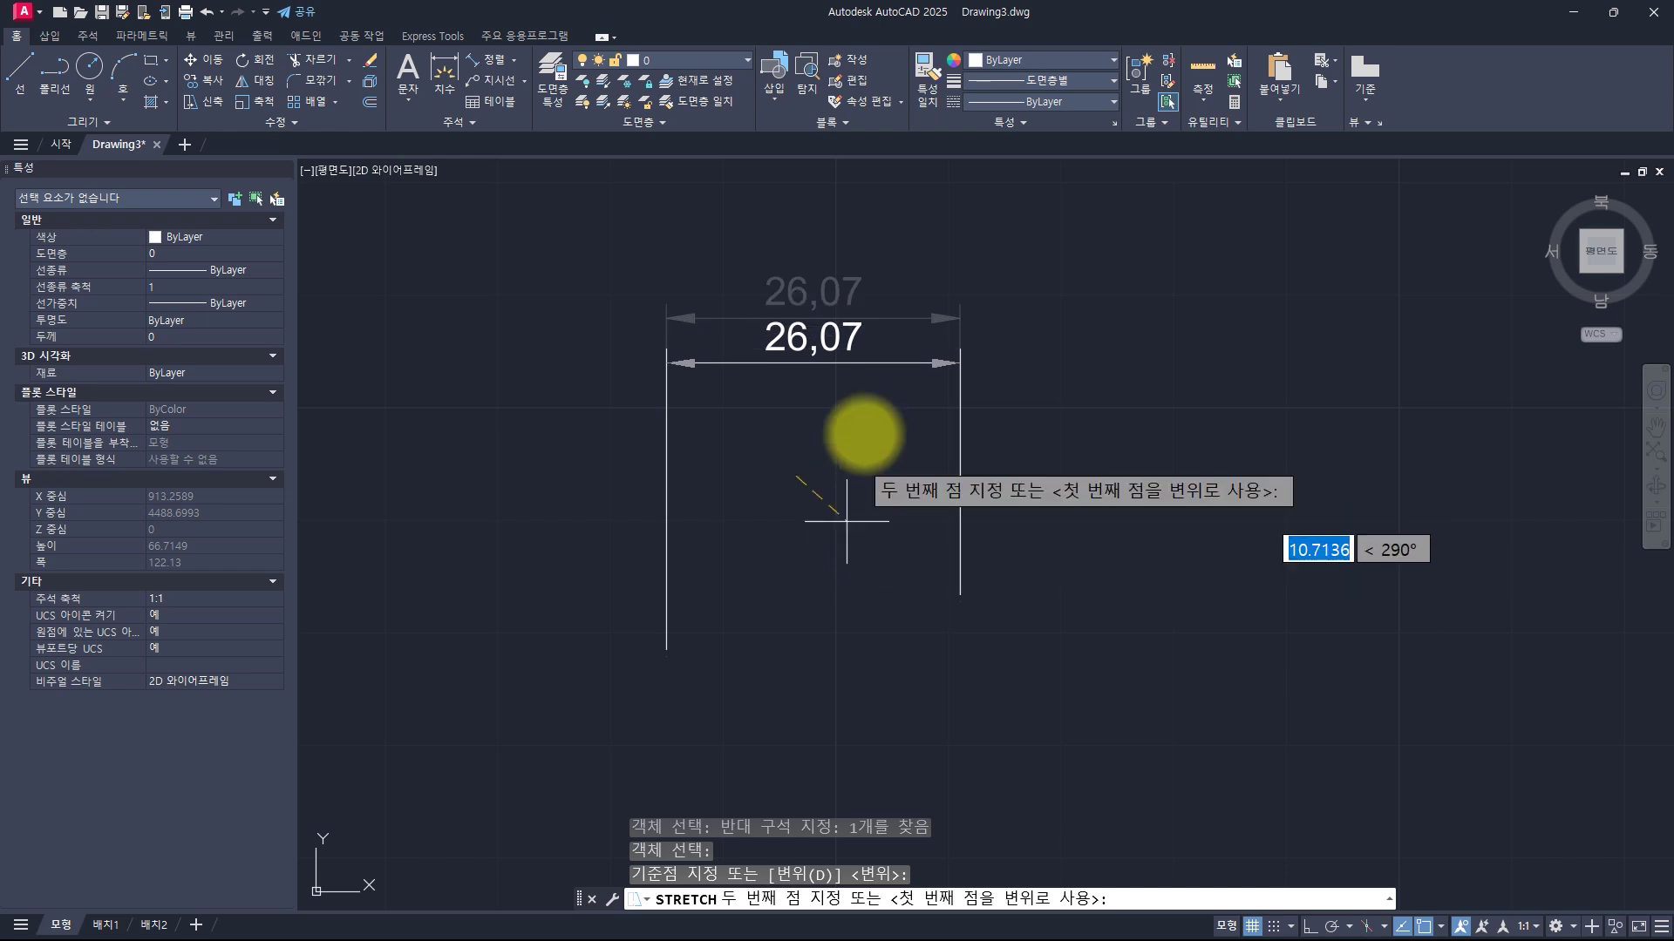
key(Escape)
key(Escape)
key(Escape)
key(Escape)
key(Escape)
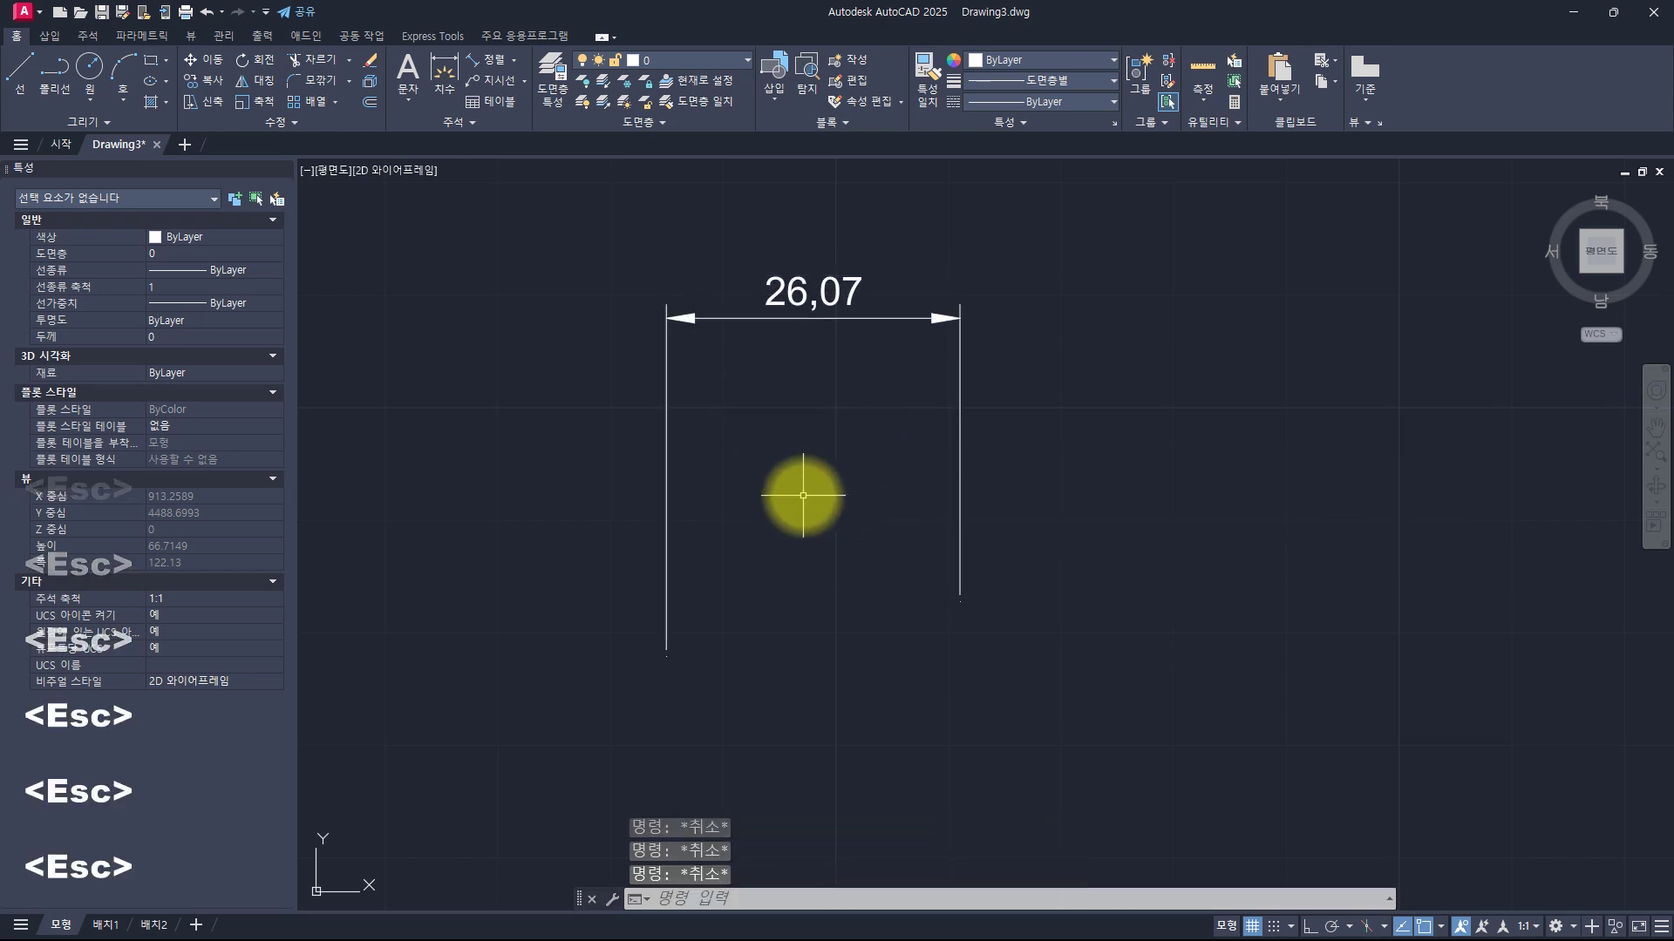
key(Escape)
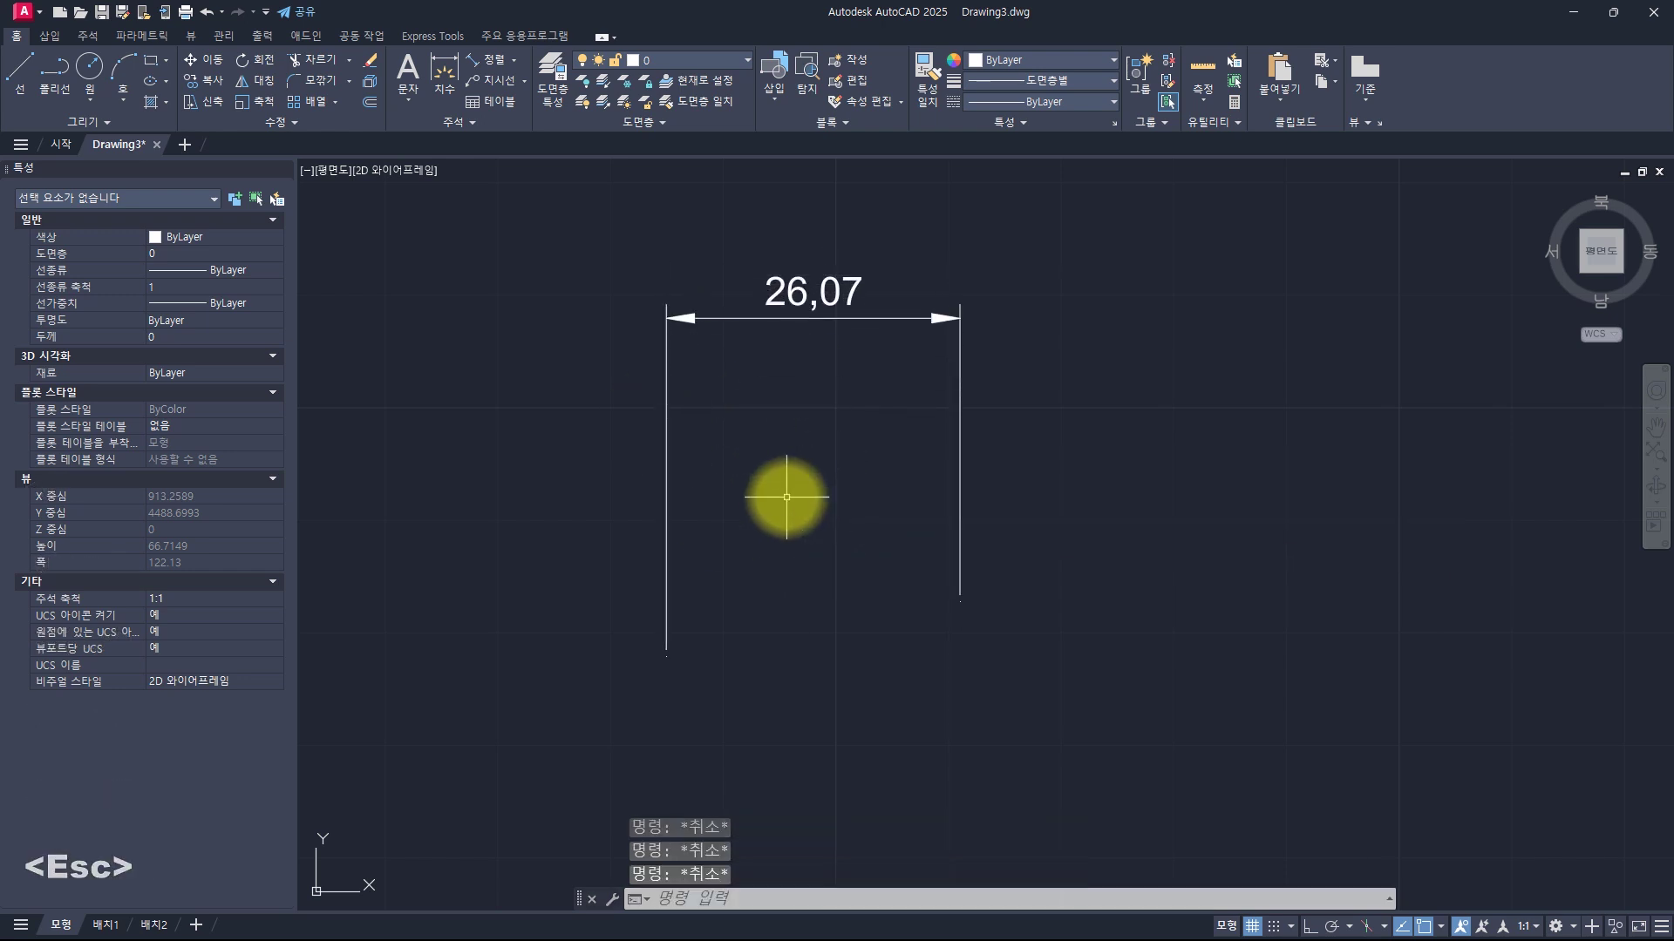
key(Escape)
key(Escape)
key(Escape)
Select the dimension and examine its dimension line, extension line and overall color properties without changing them
click(840, 375)
click(751, 258)
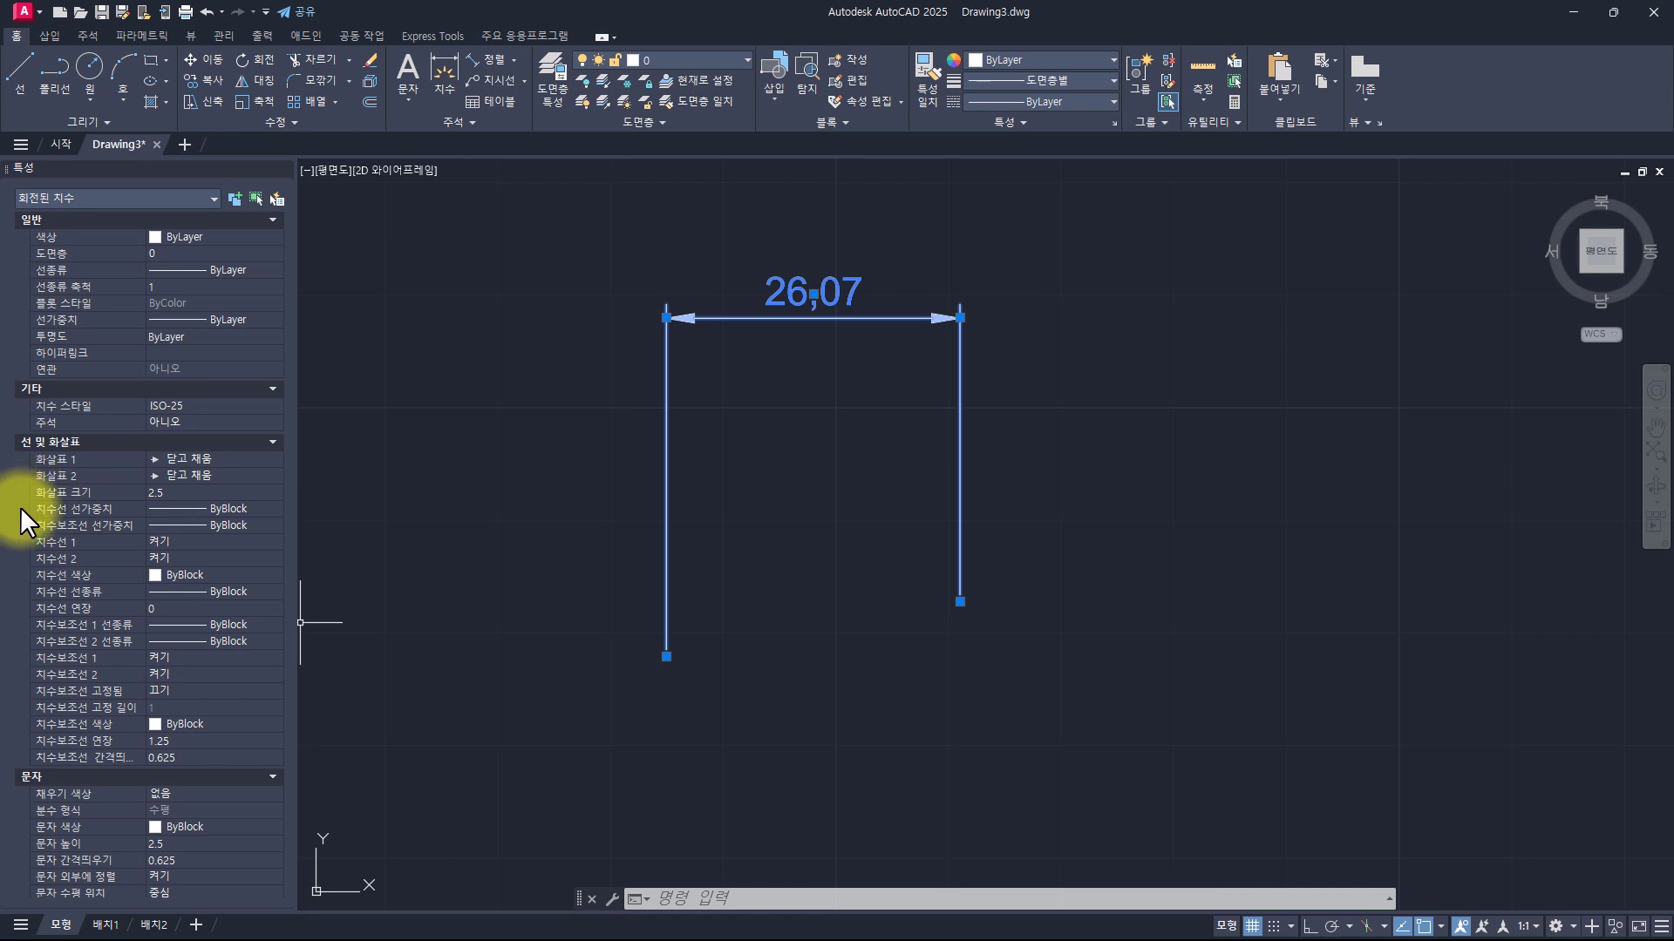
click(70, 575)
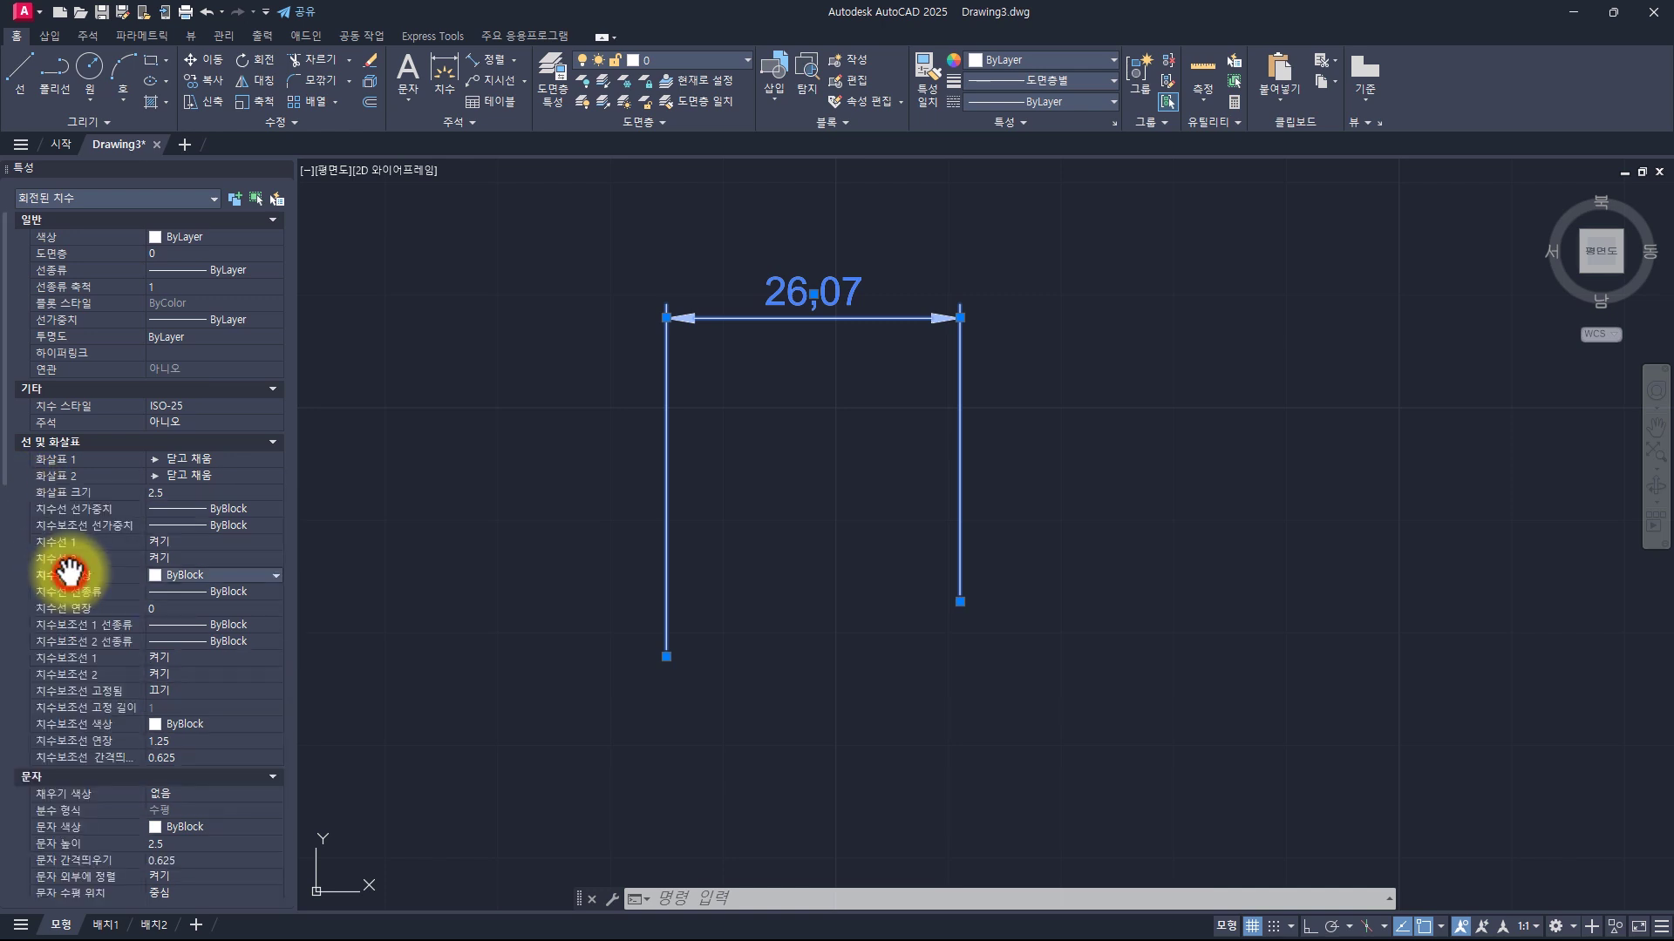
click(90, 727)
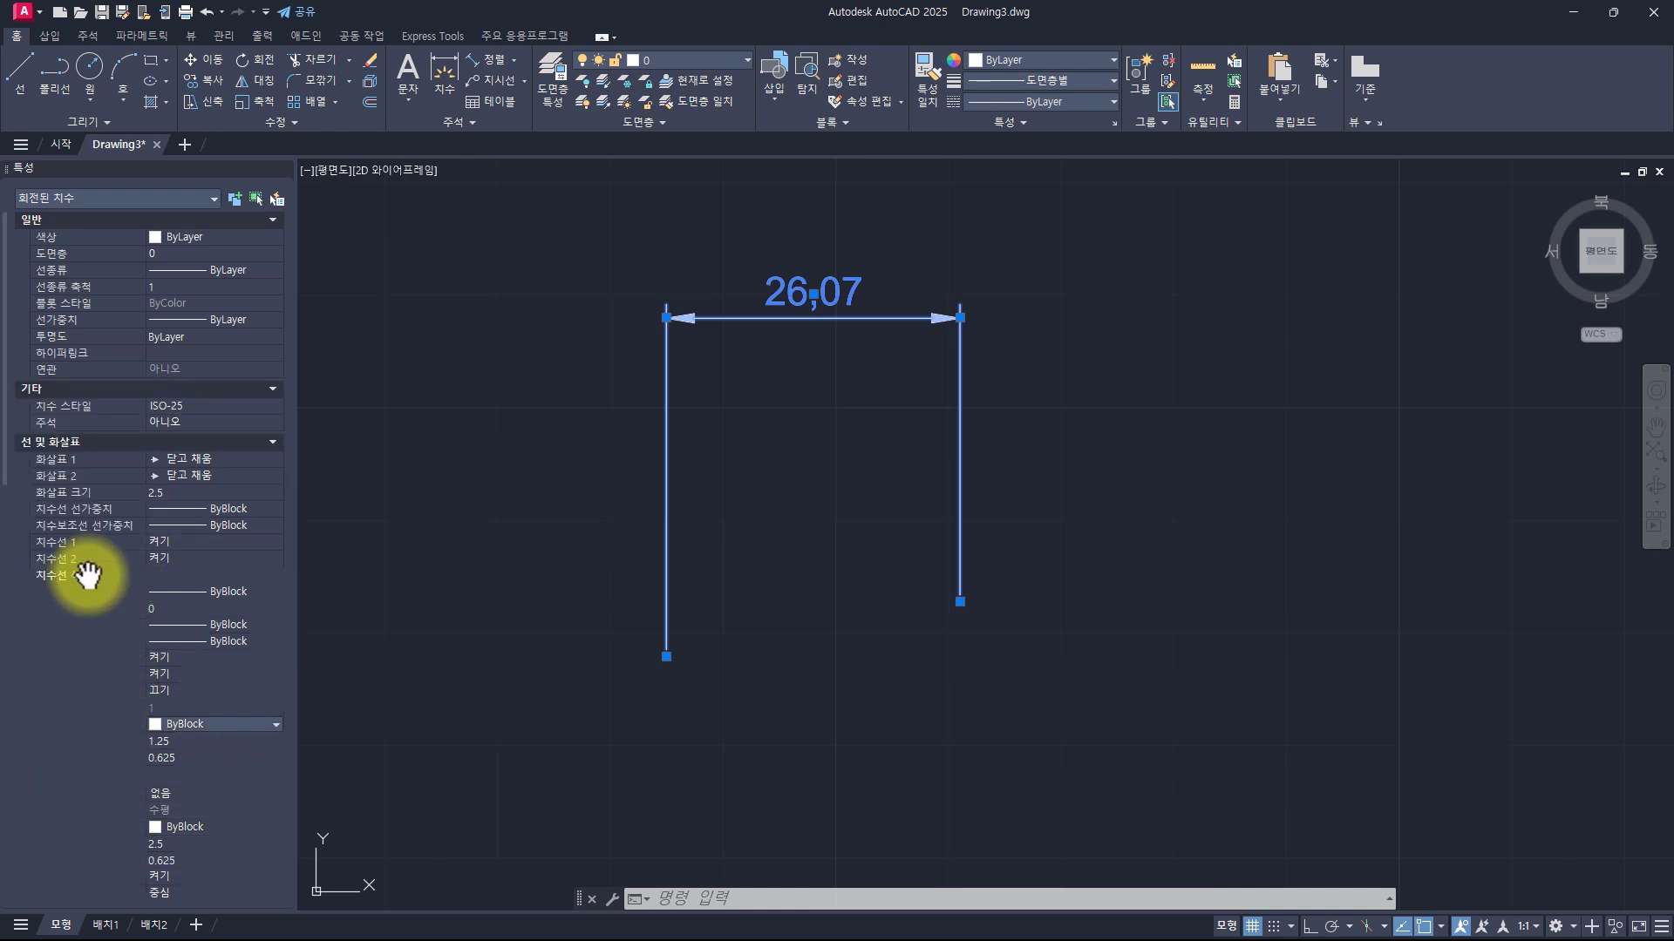
click(94, 576)
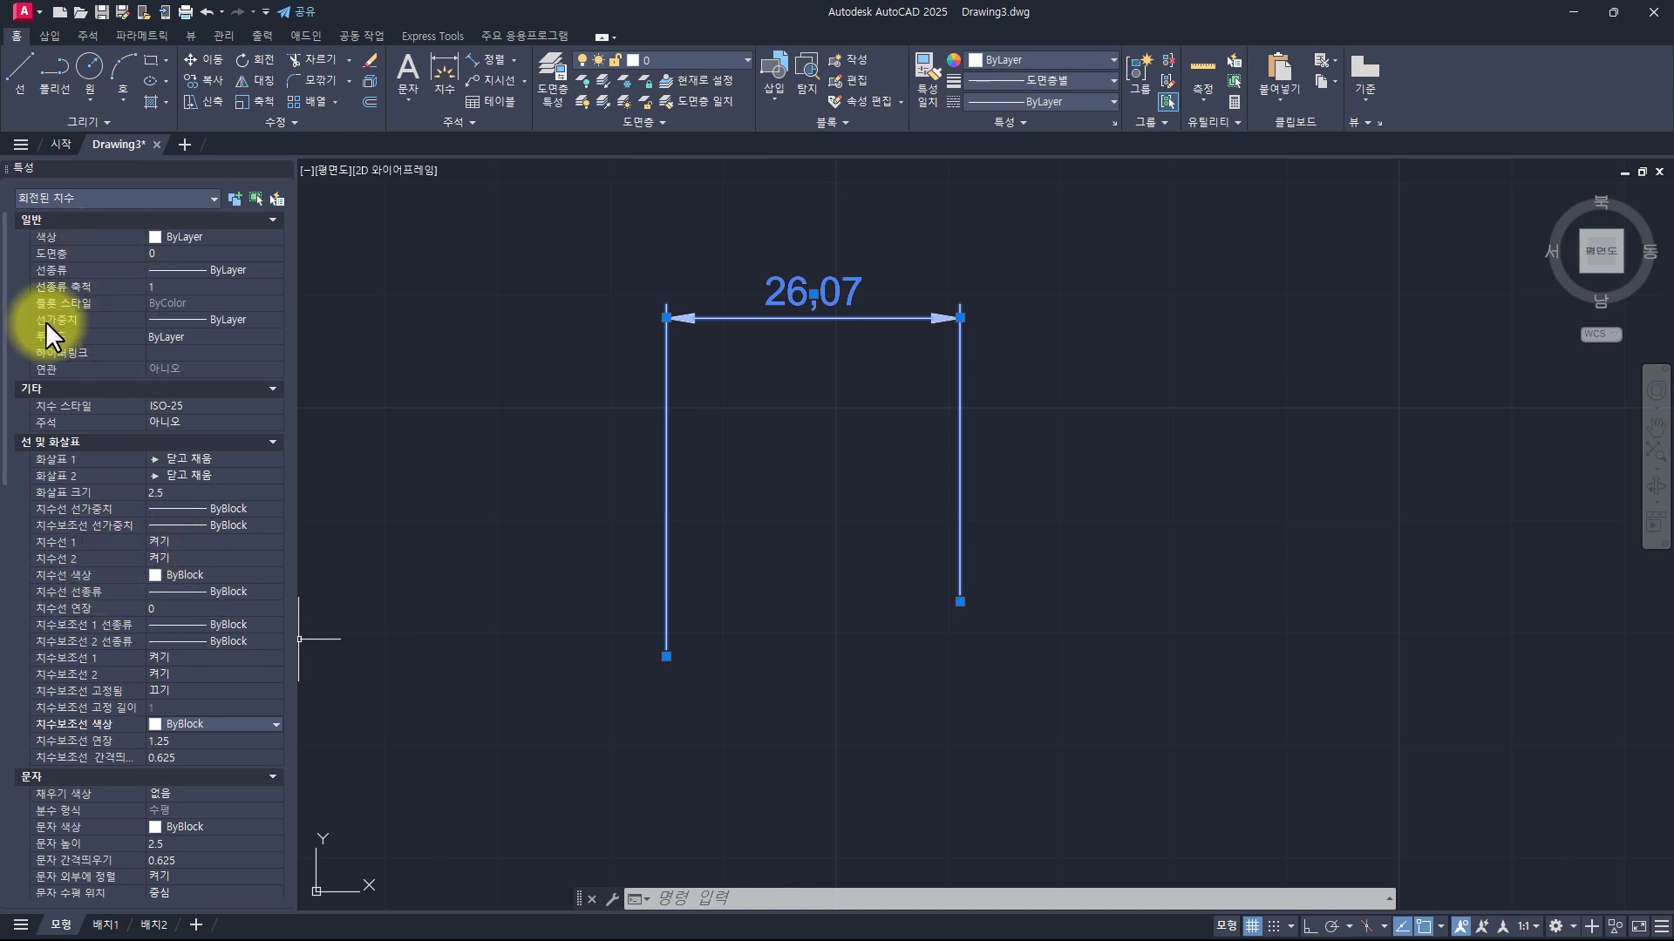
click(179, 238)
click(186, 238)
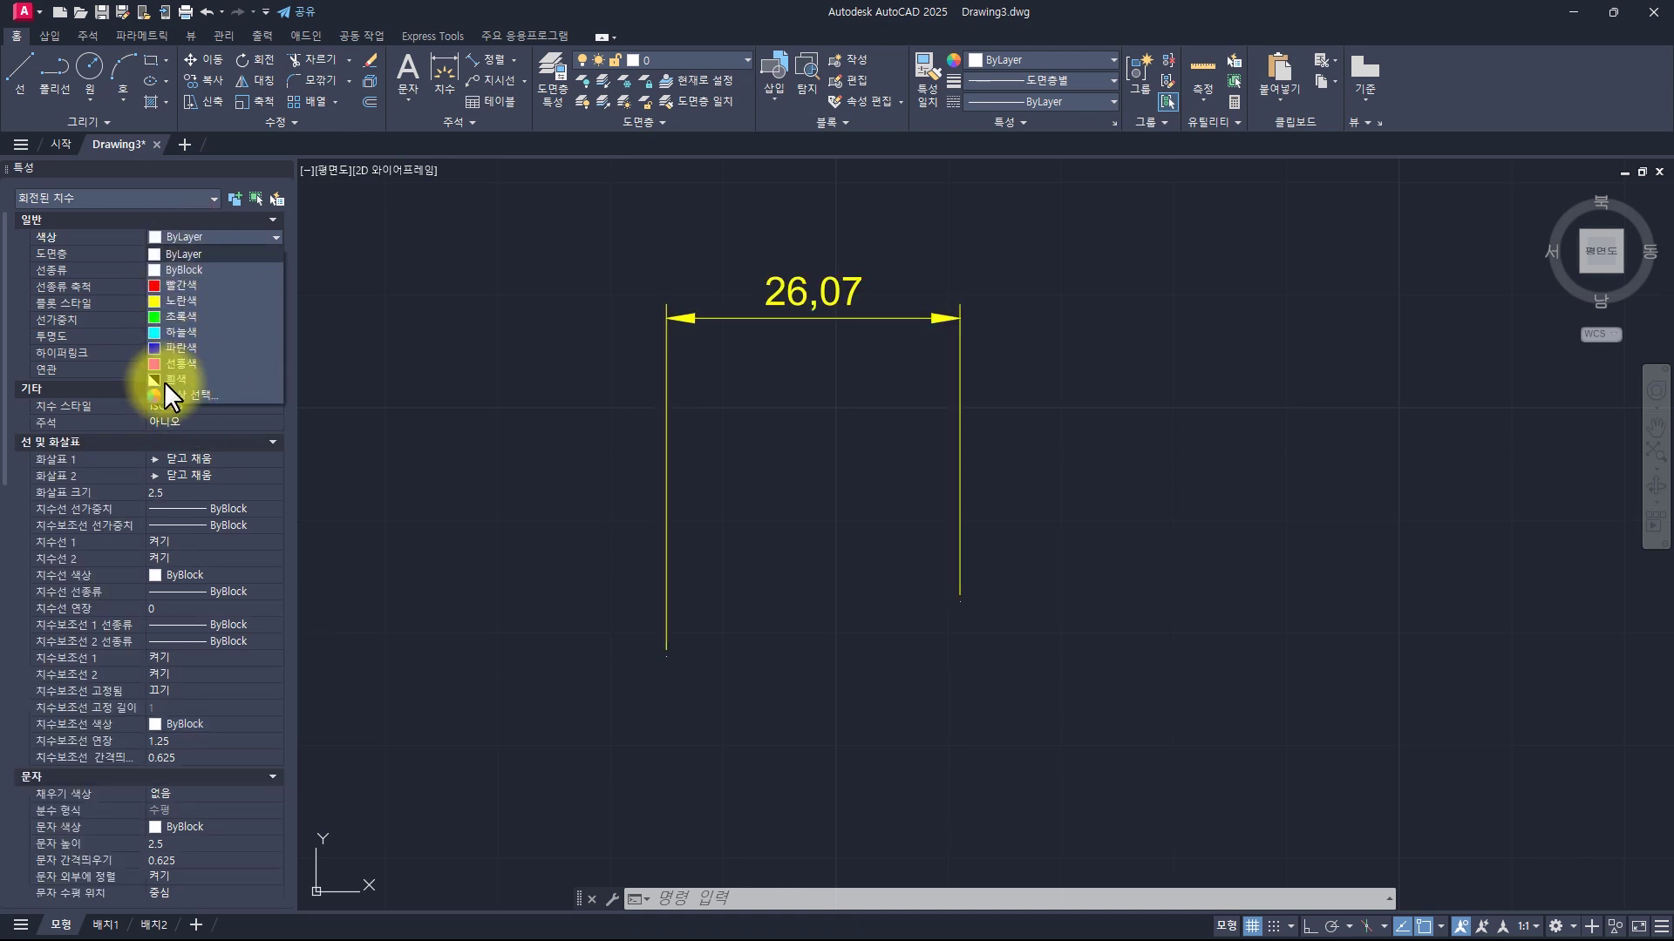
key(Escape)
Examine the selected dimension's text color and arrow size properties
scroll(48, 584, down, 6)
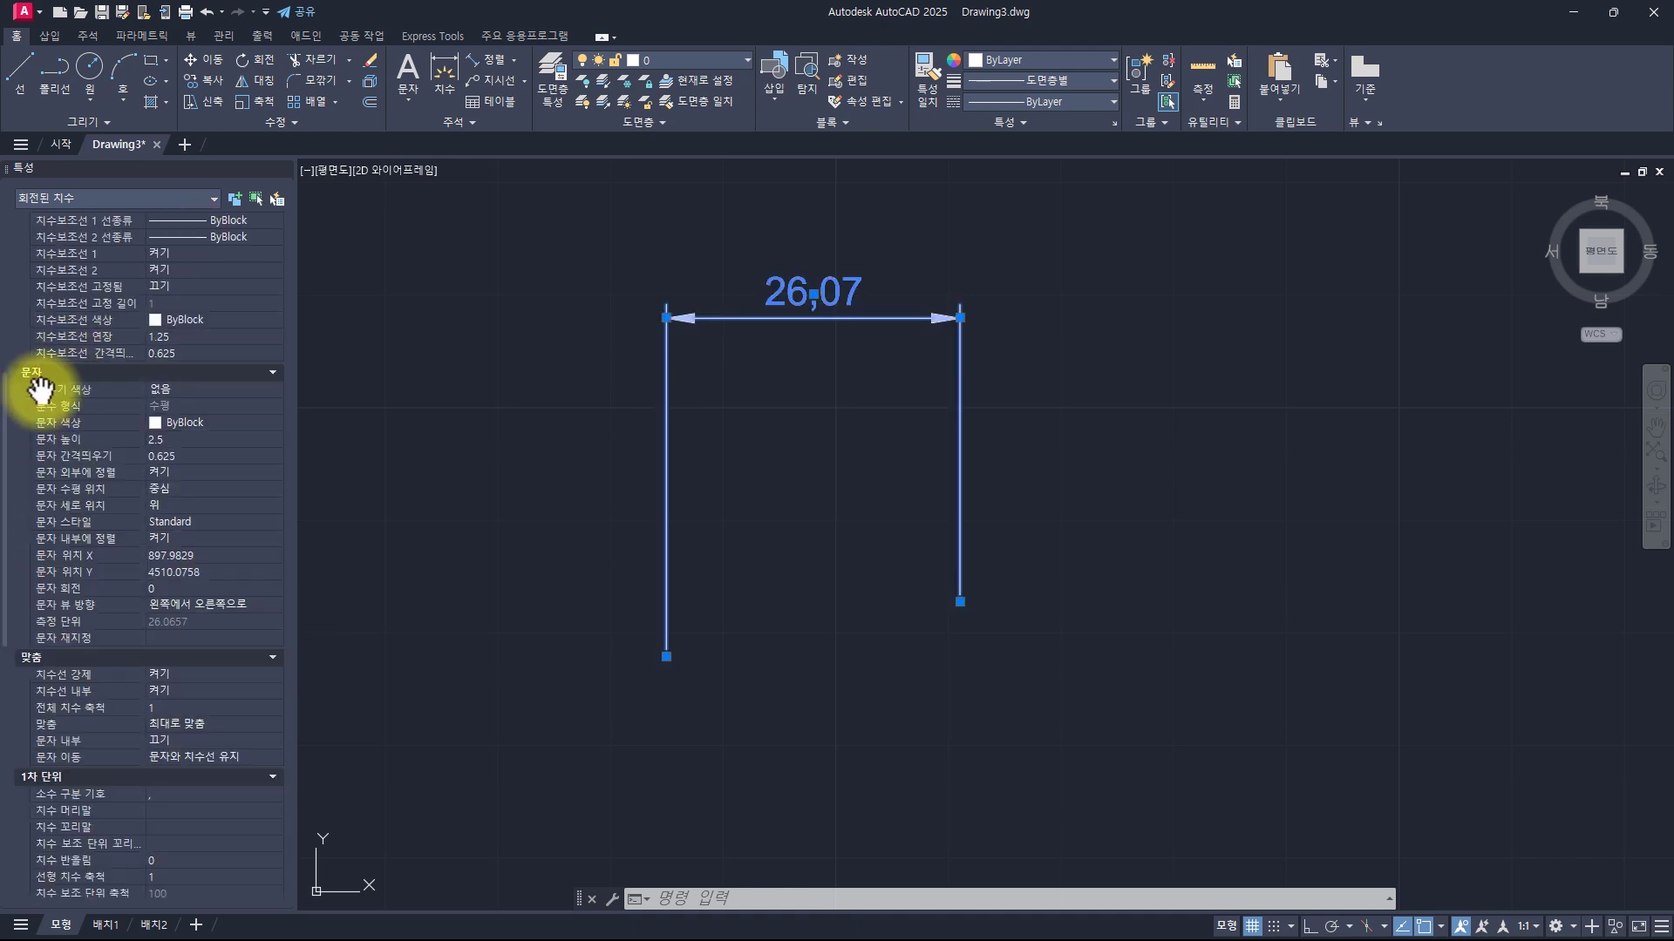
click(47, 425)
click(198, 424)
click(197, 423)
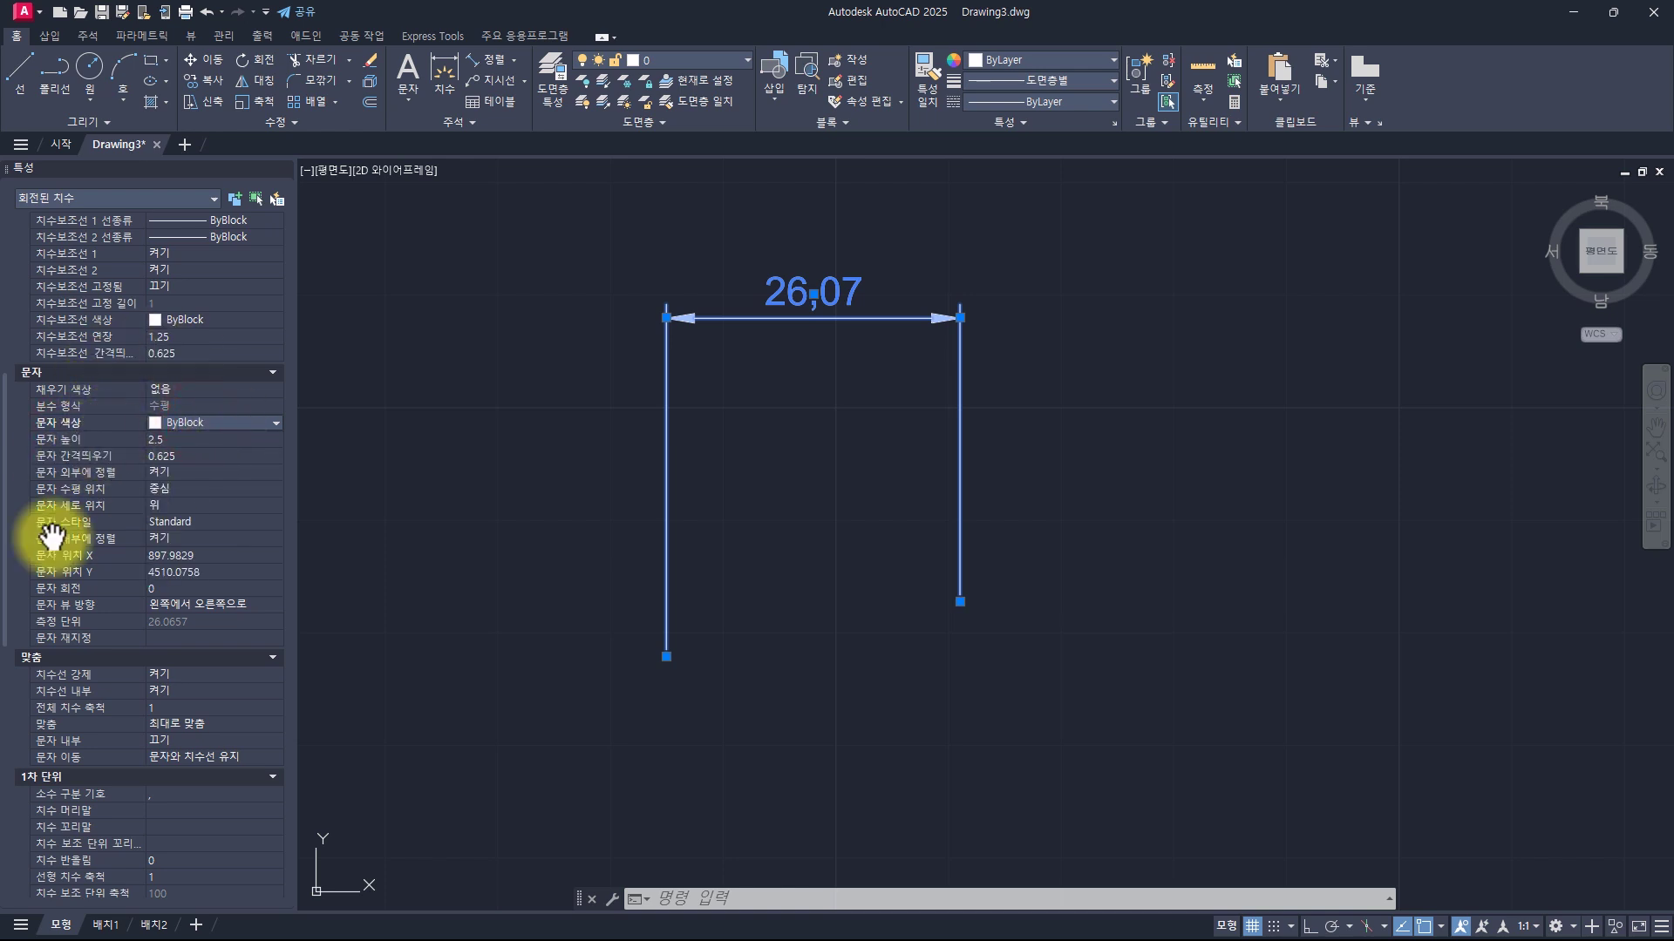
scroll(105, 449, up, 6)
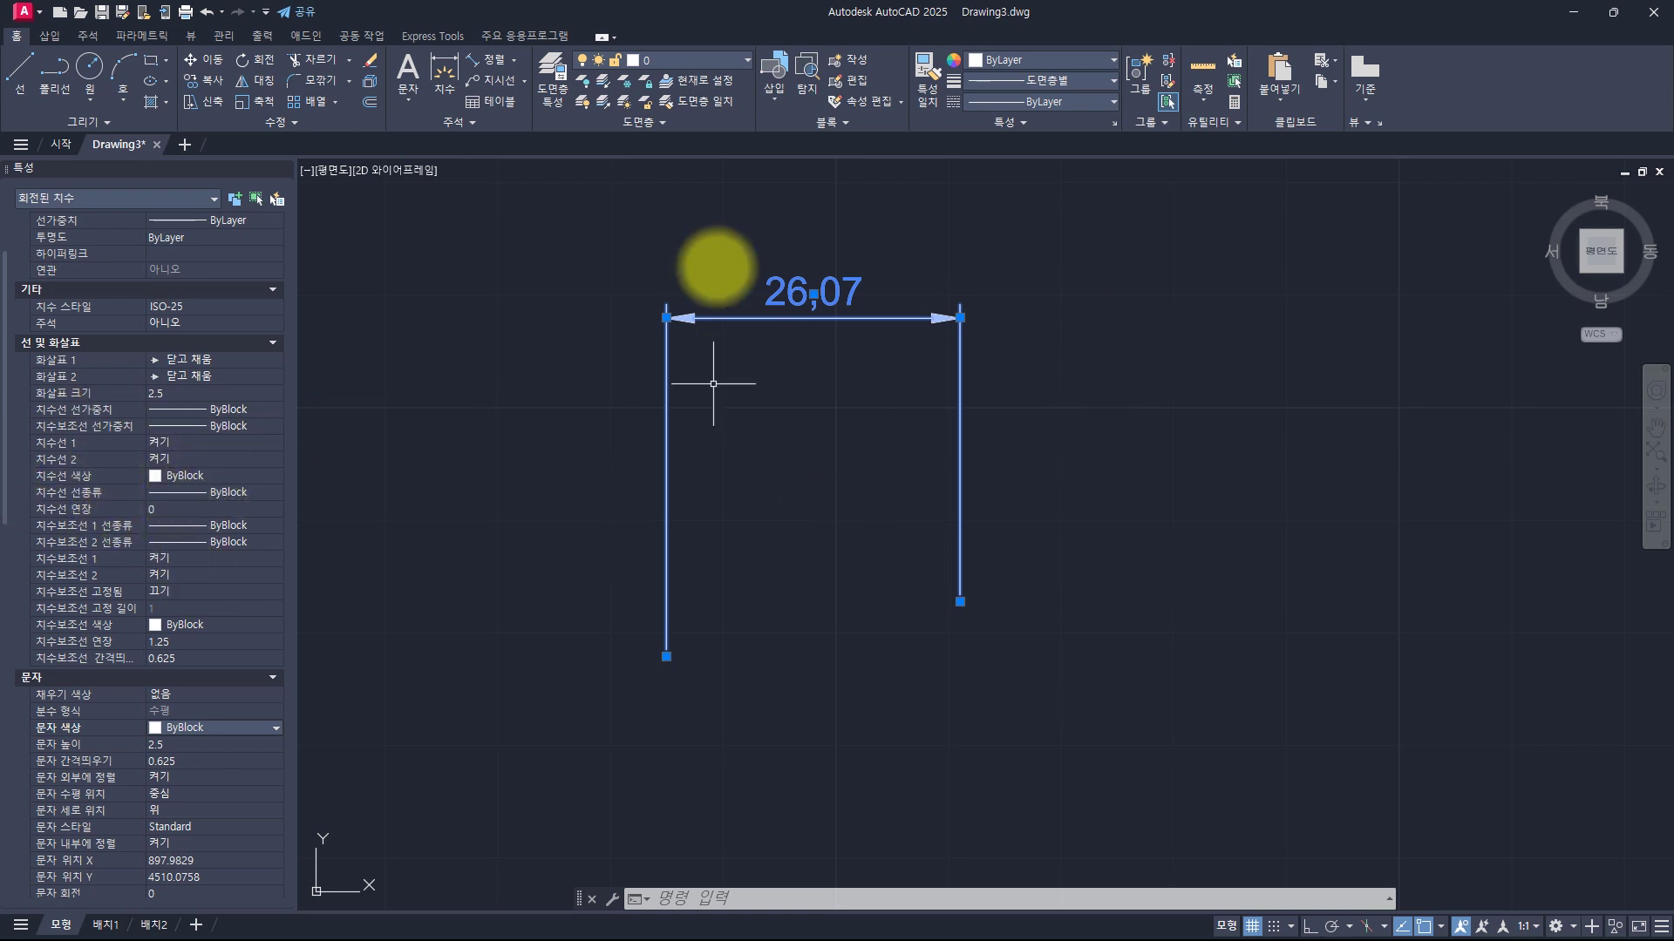
click(201, 393)
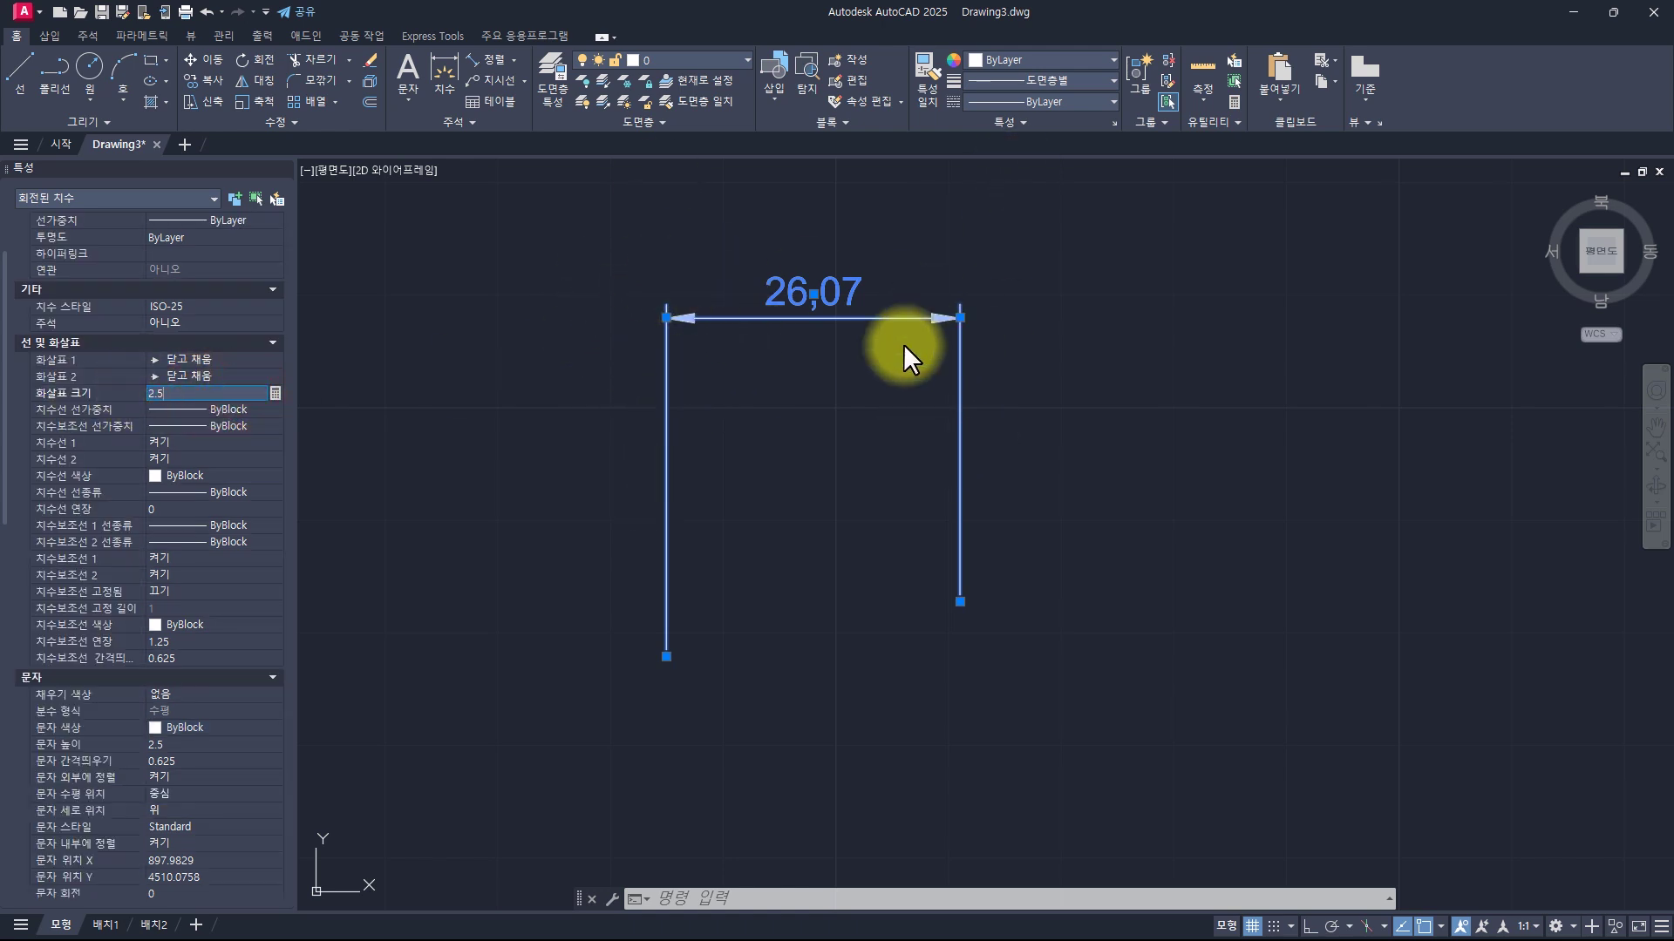
click(213, 390)
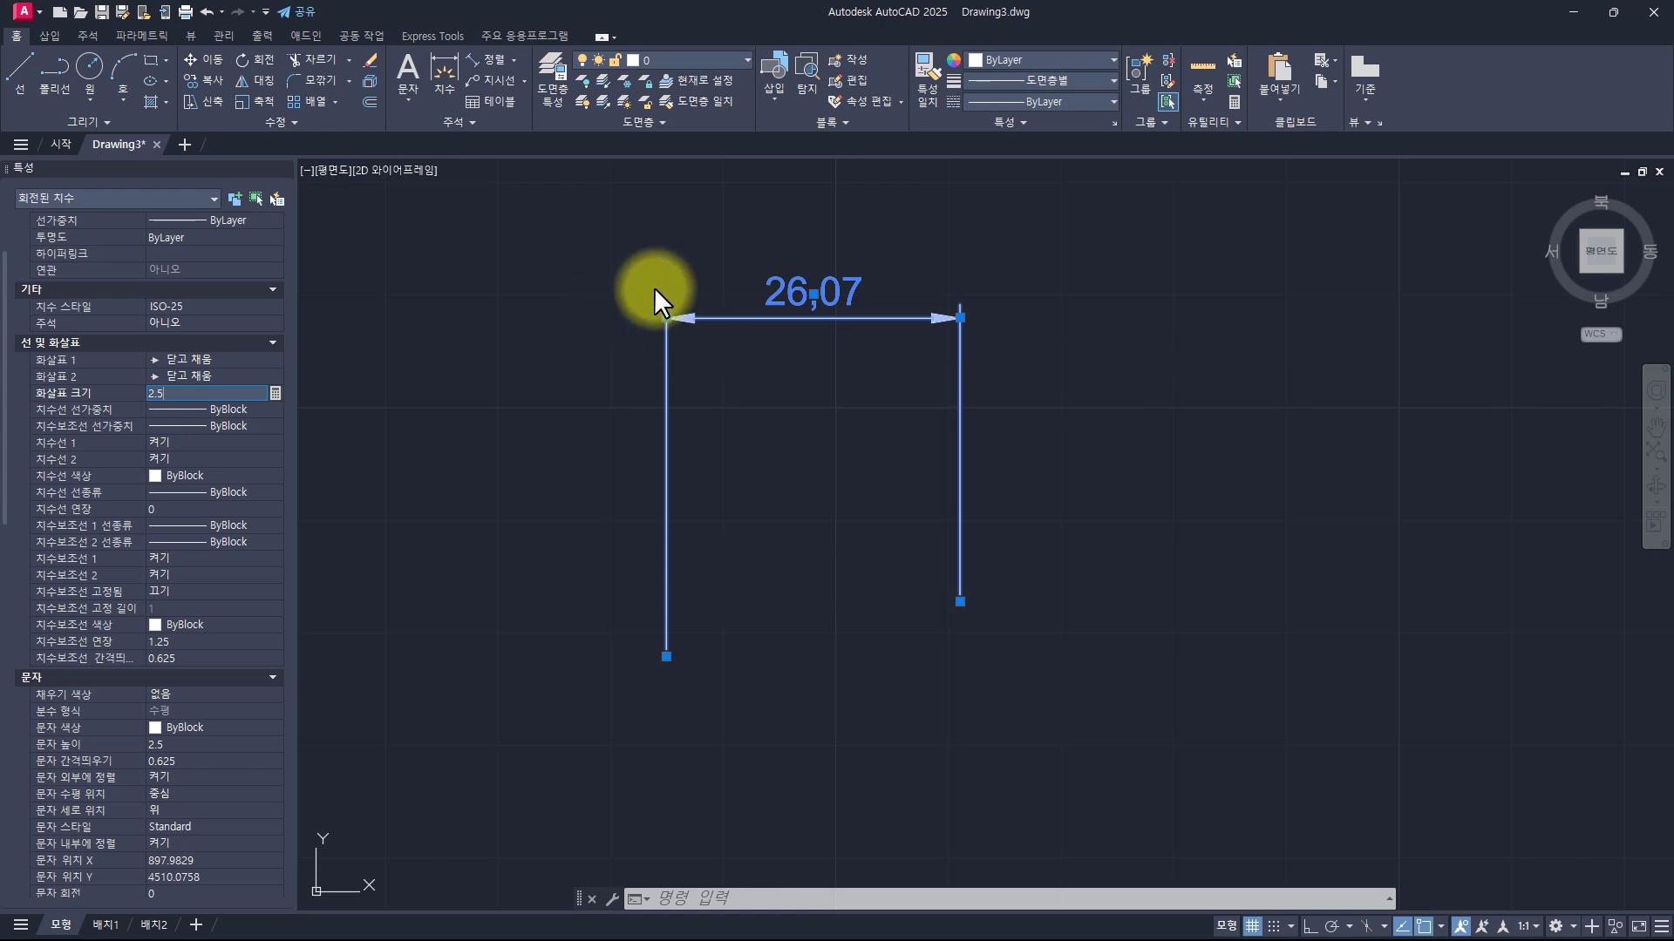
Set how far the extension lines extend beyond the dimension line to 10, and undo the change
click(207, 641)
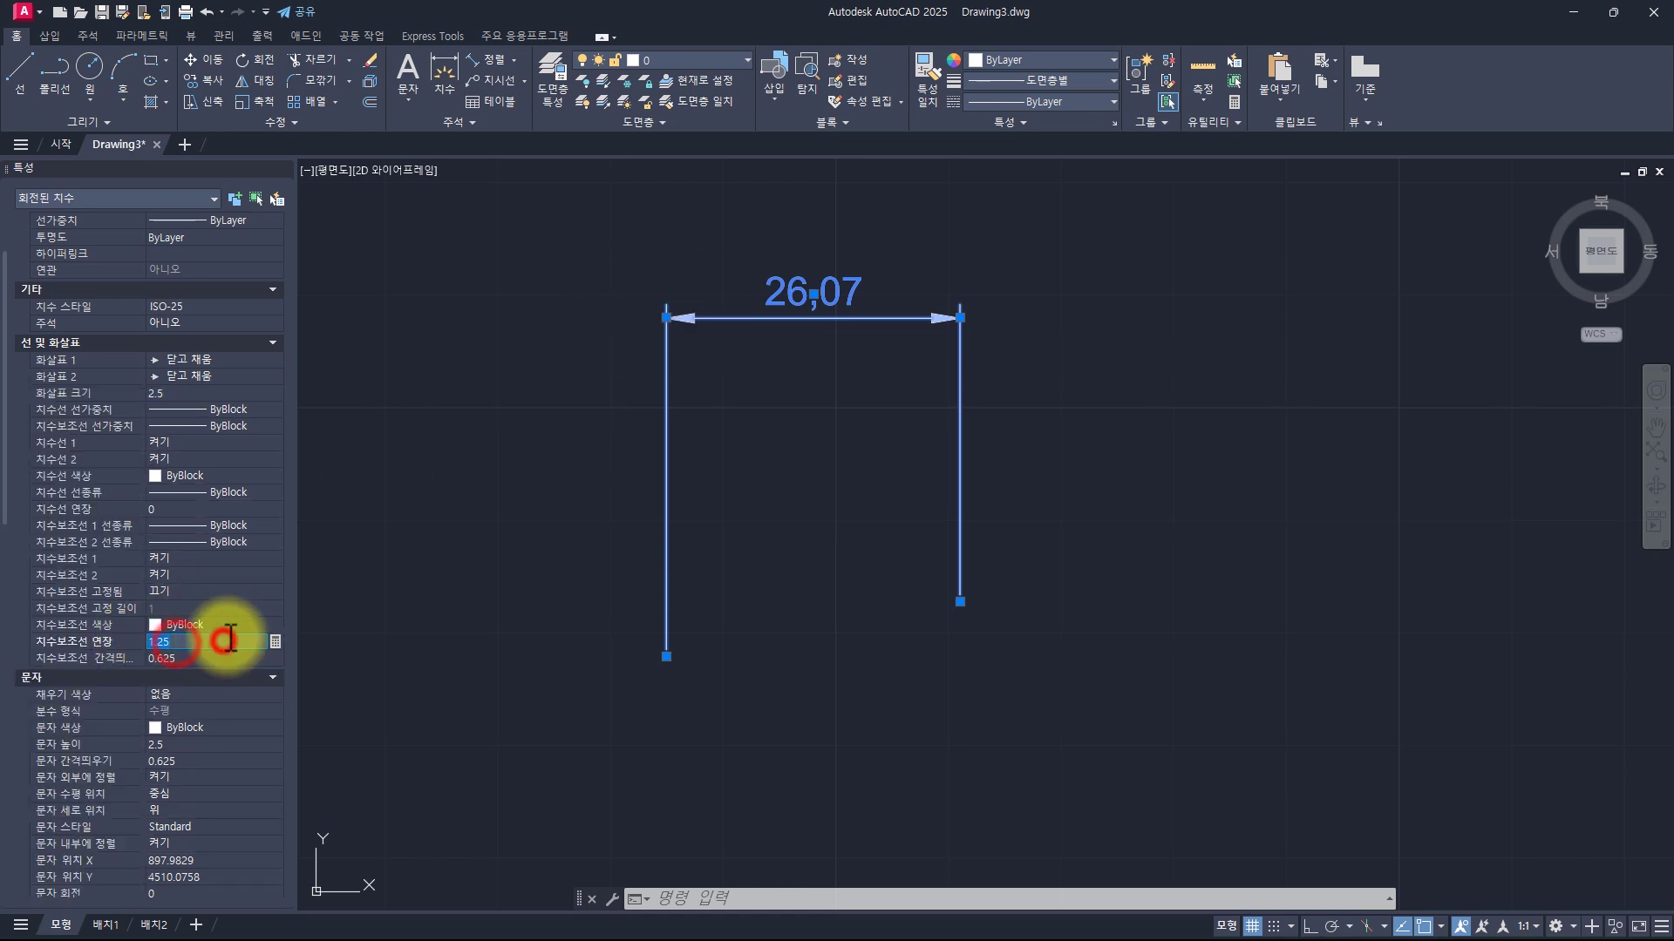
drag(217, 639, 150, 640)
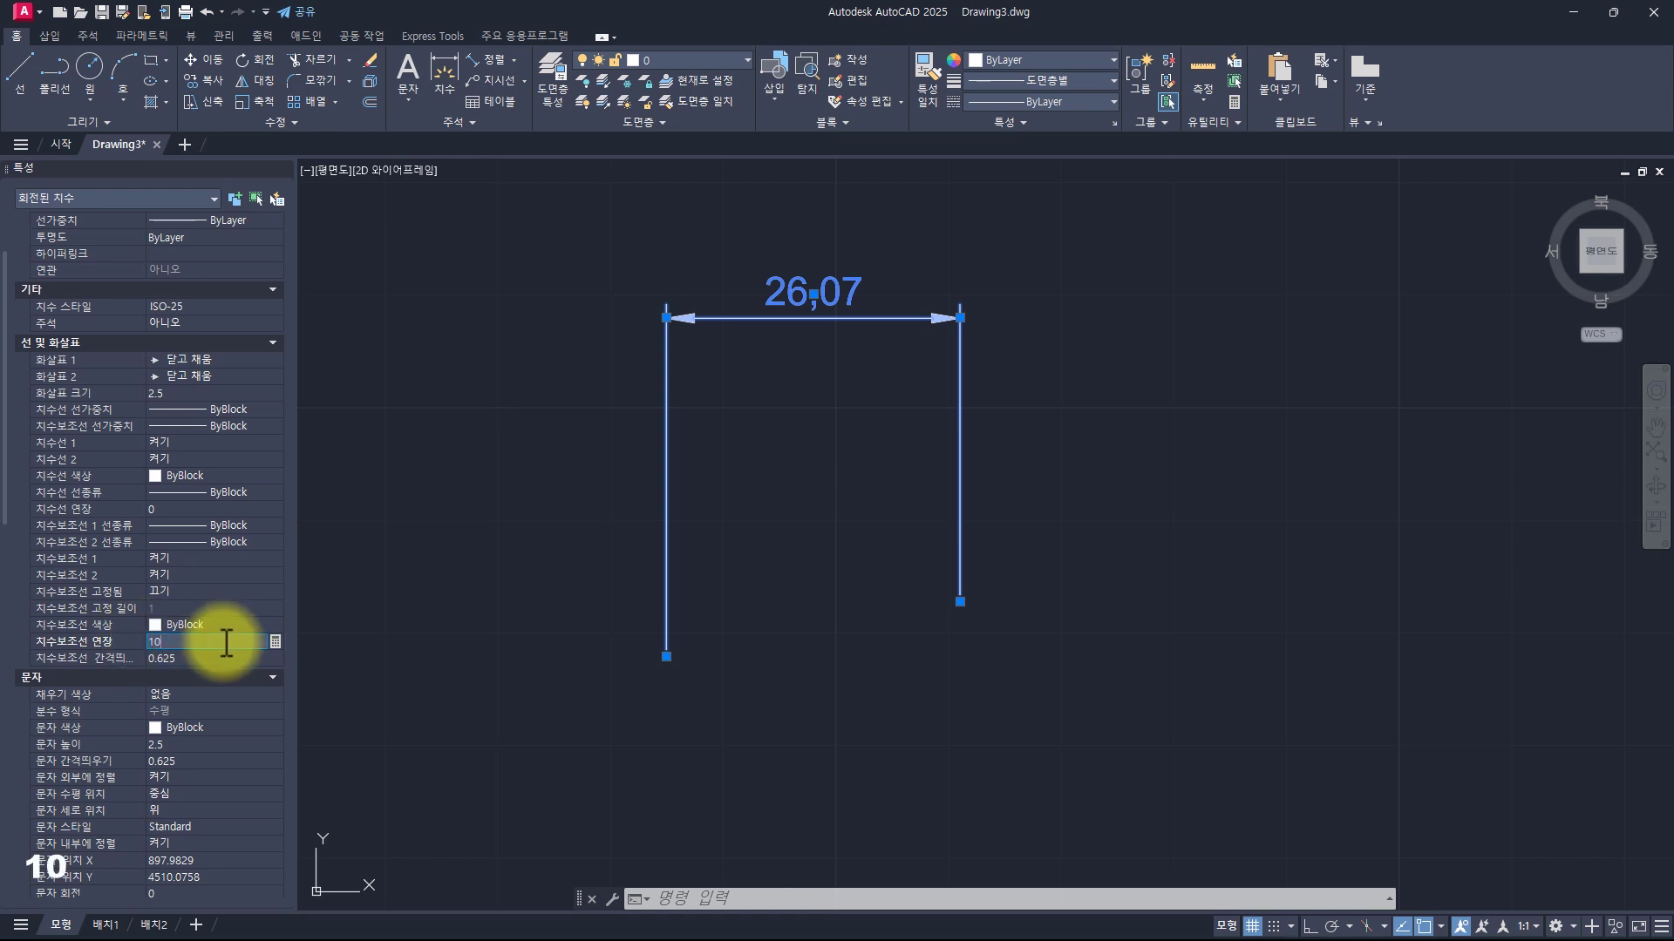
text(10)
key(Return)
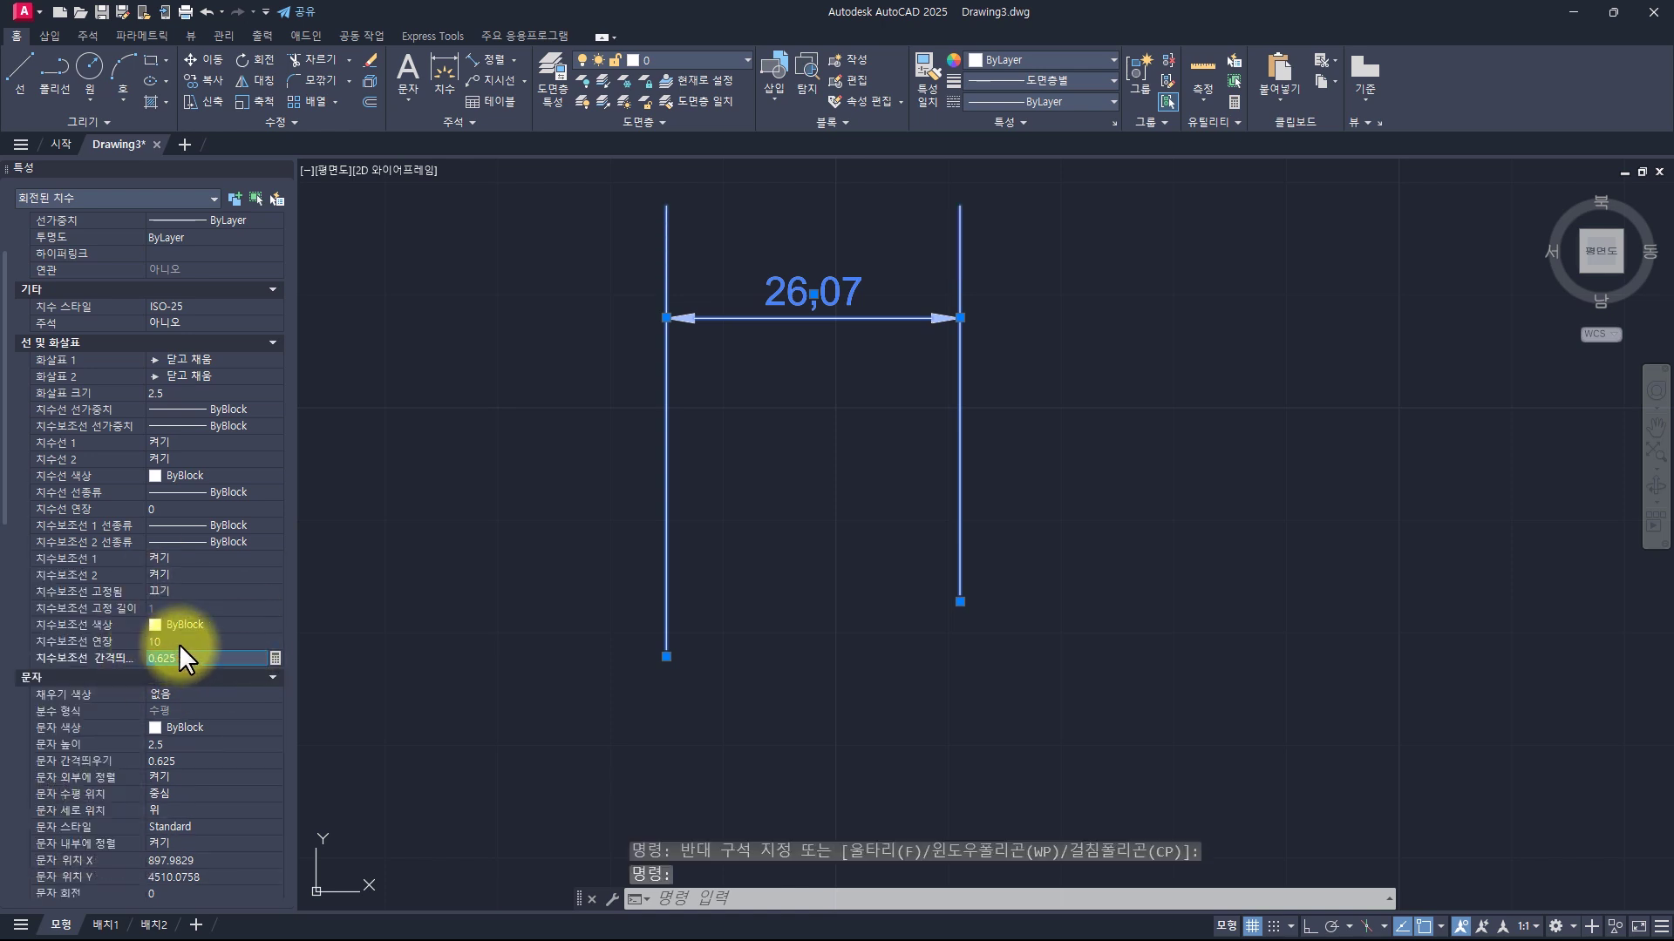
click(179, 644)
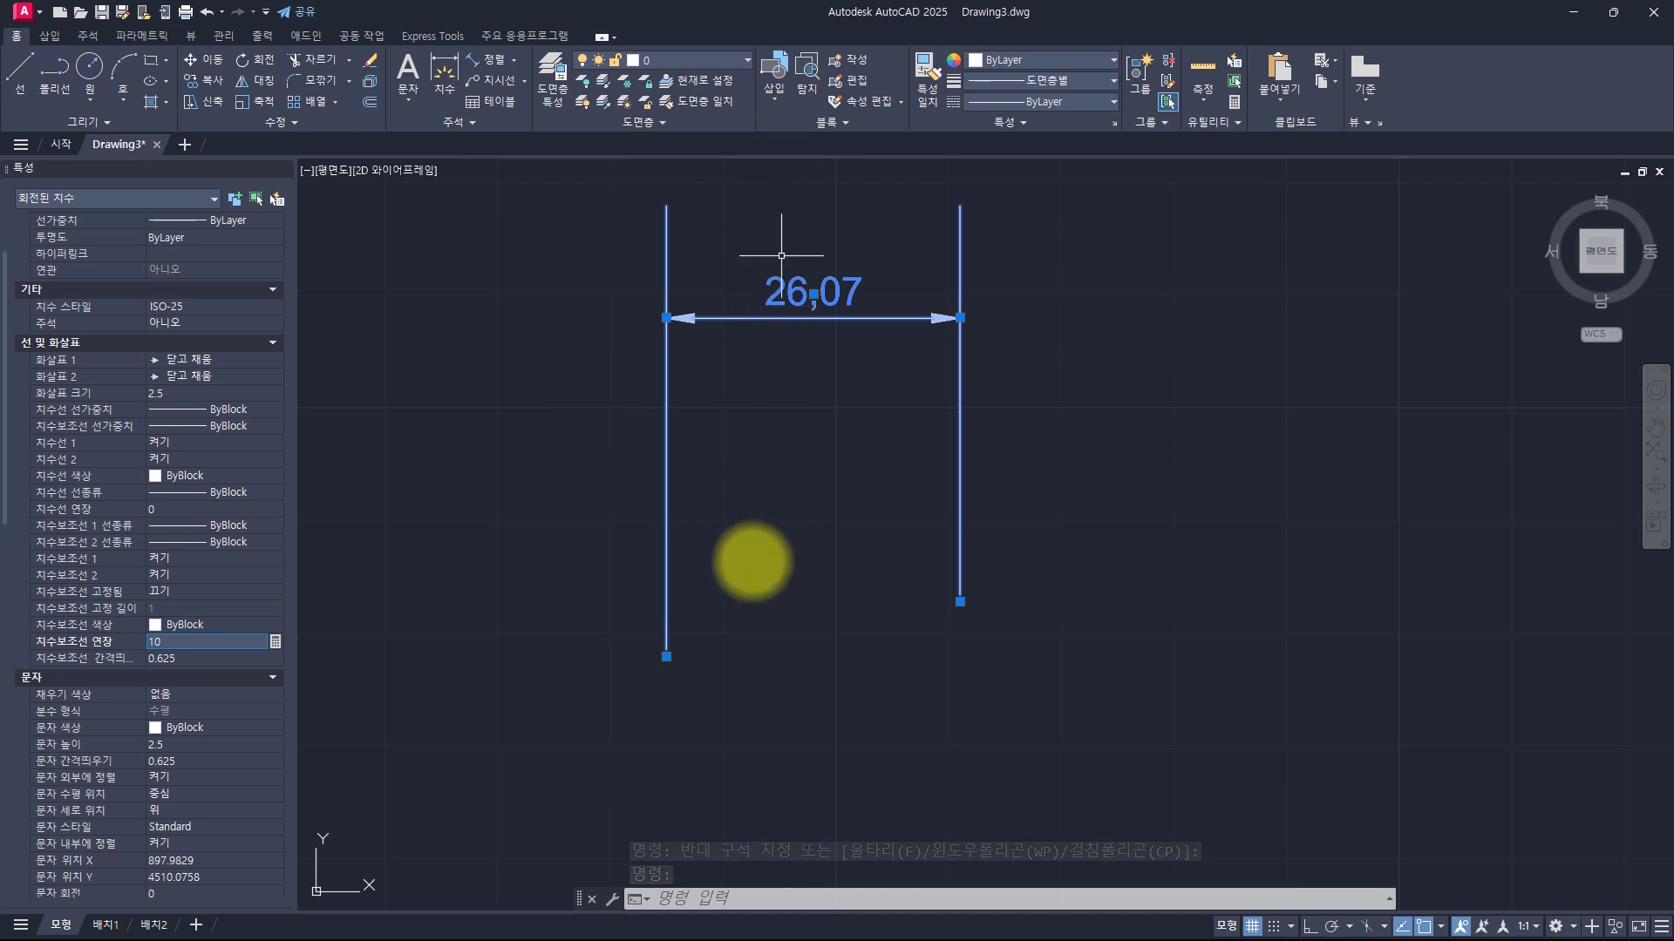
key(ctrl+z)
key(Escape)
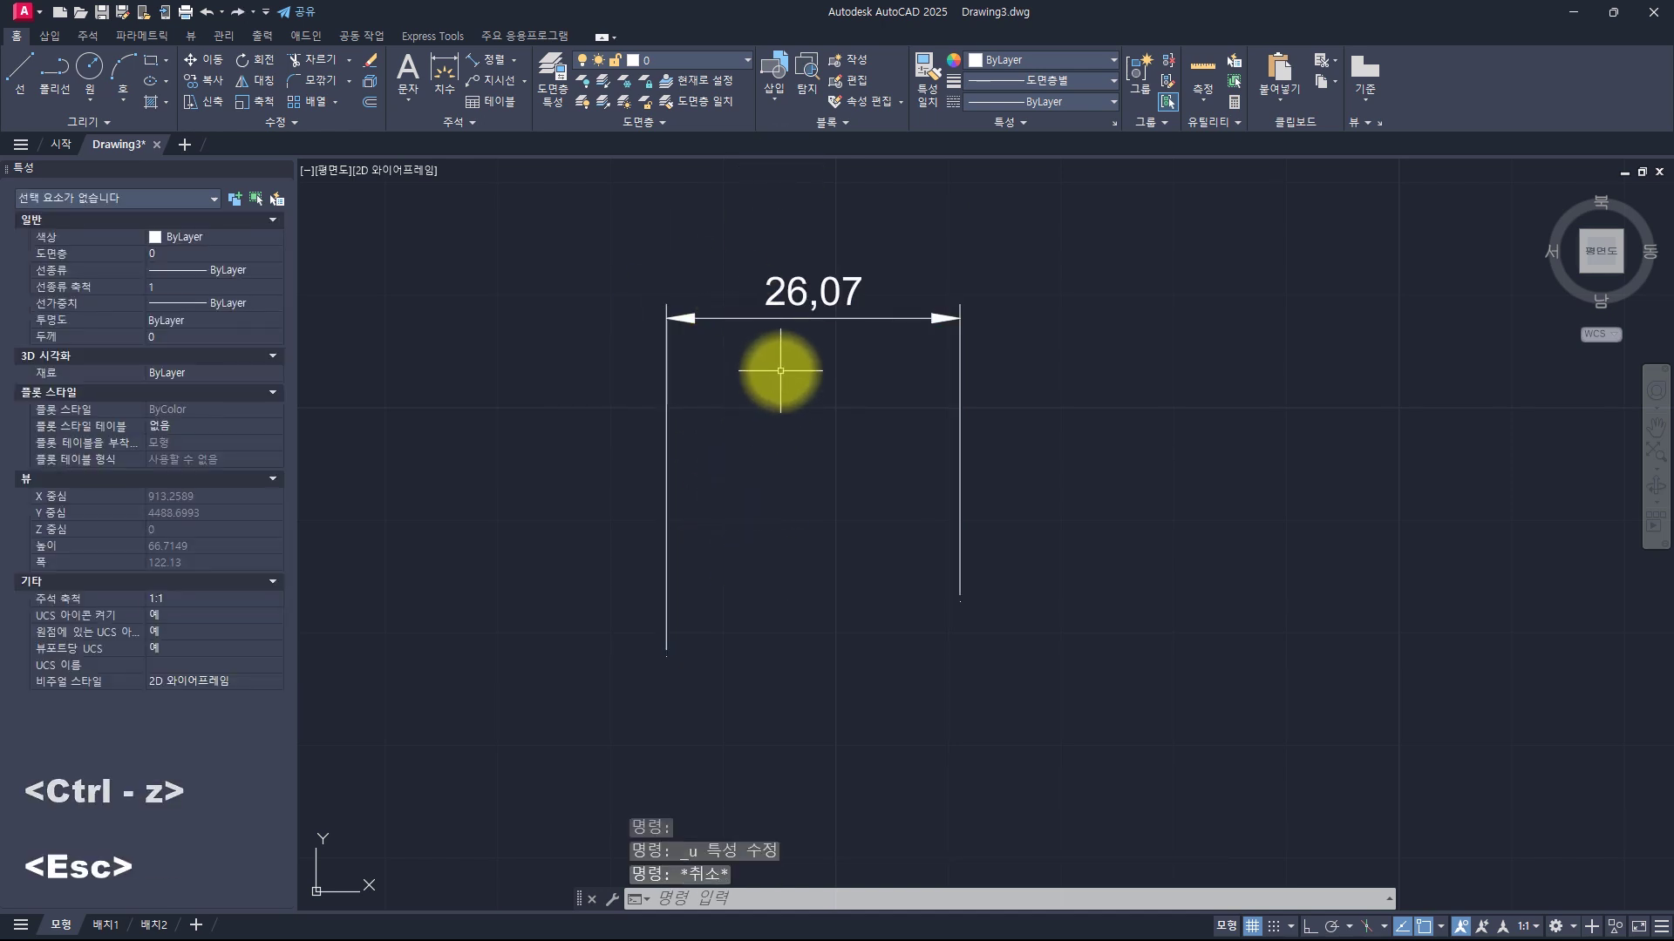
Reselect the dimension, set its extension line offset from the origin points to 5, and undo the change
click(780, 373)
click(664, 264)
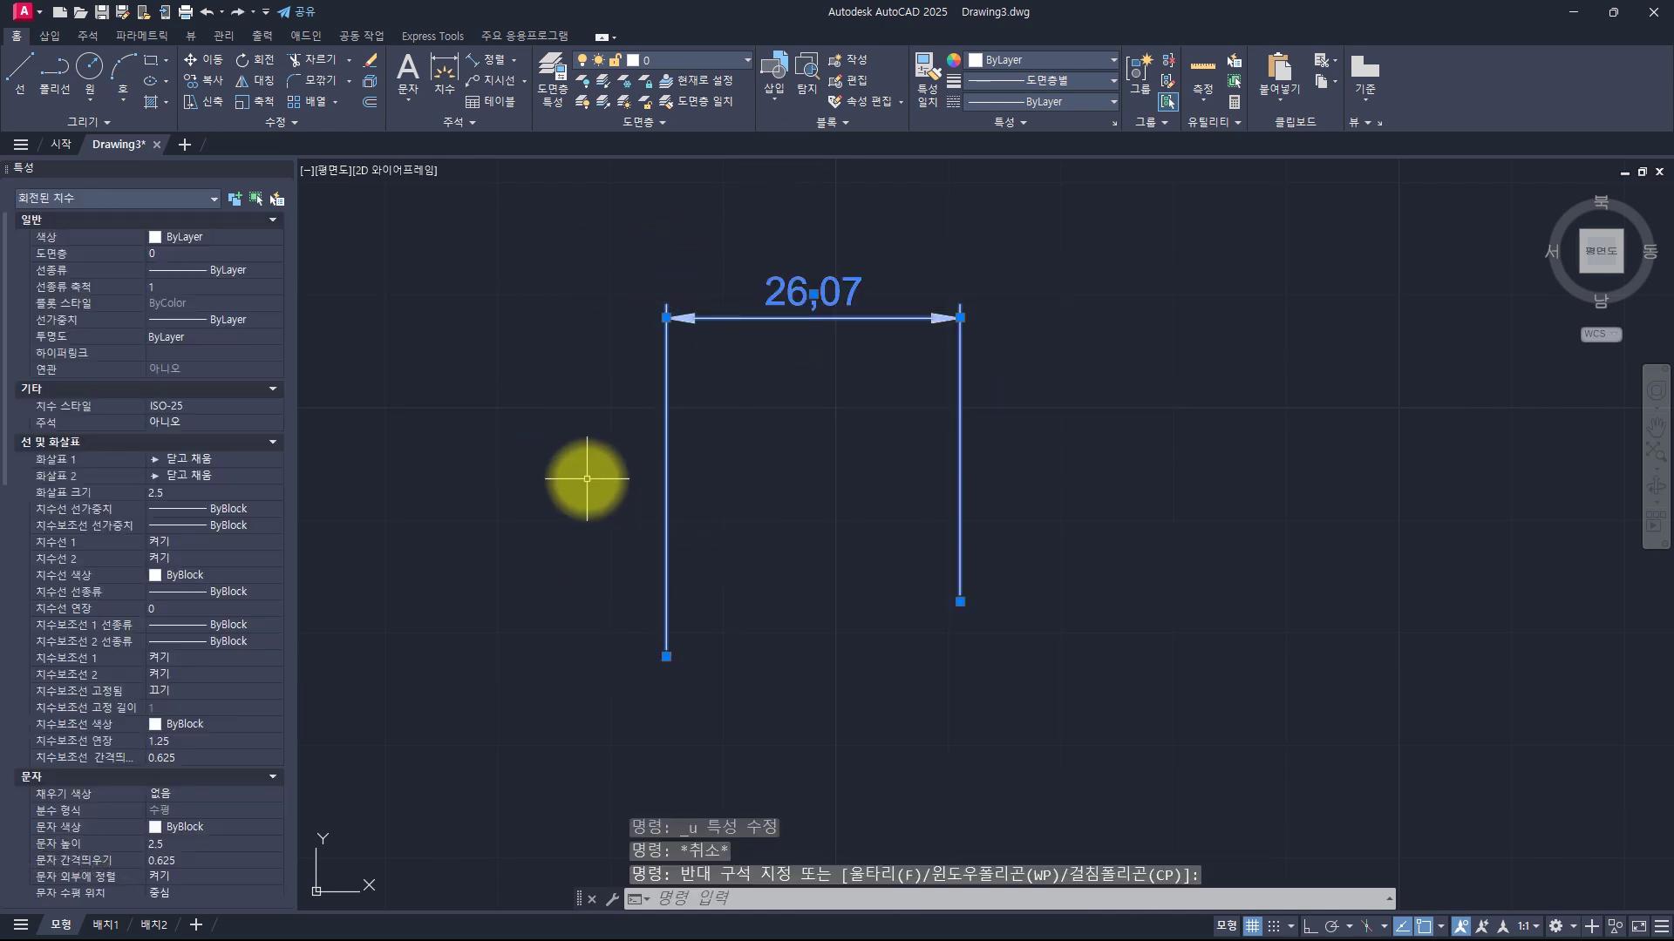
scroll(667, 678, up, 5)
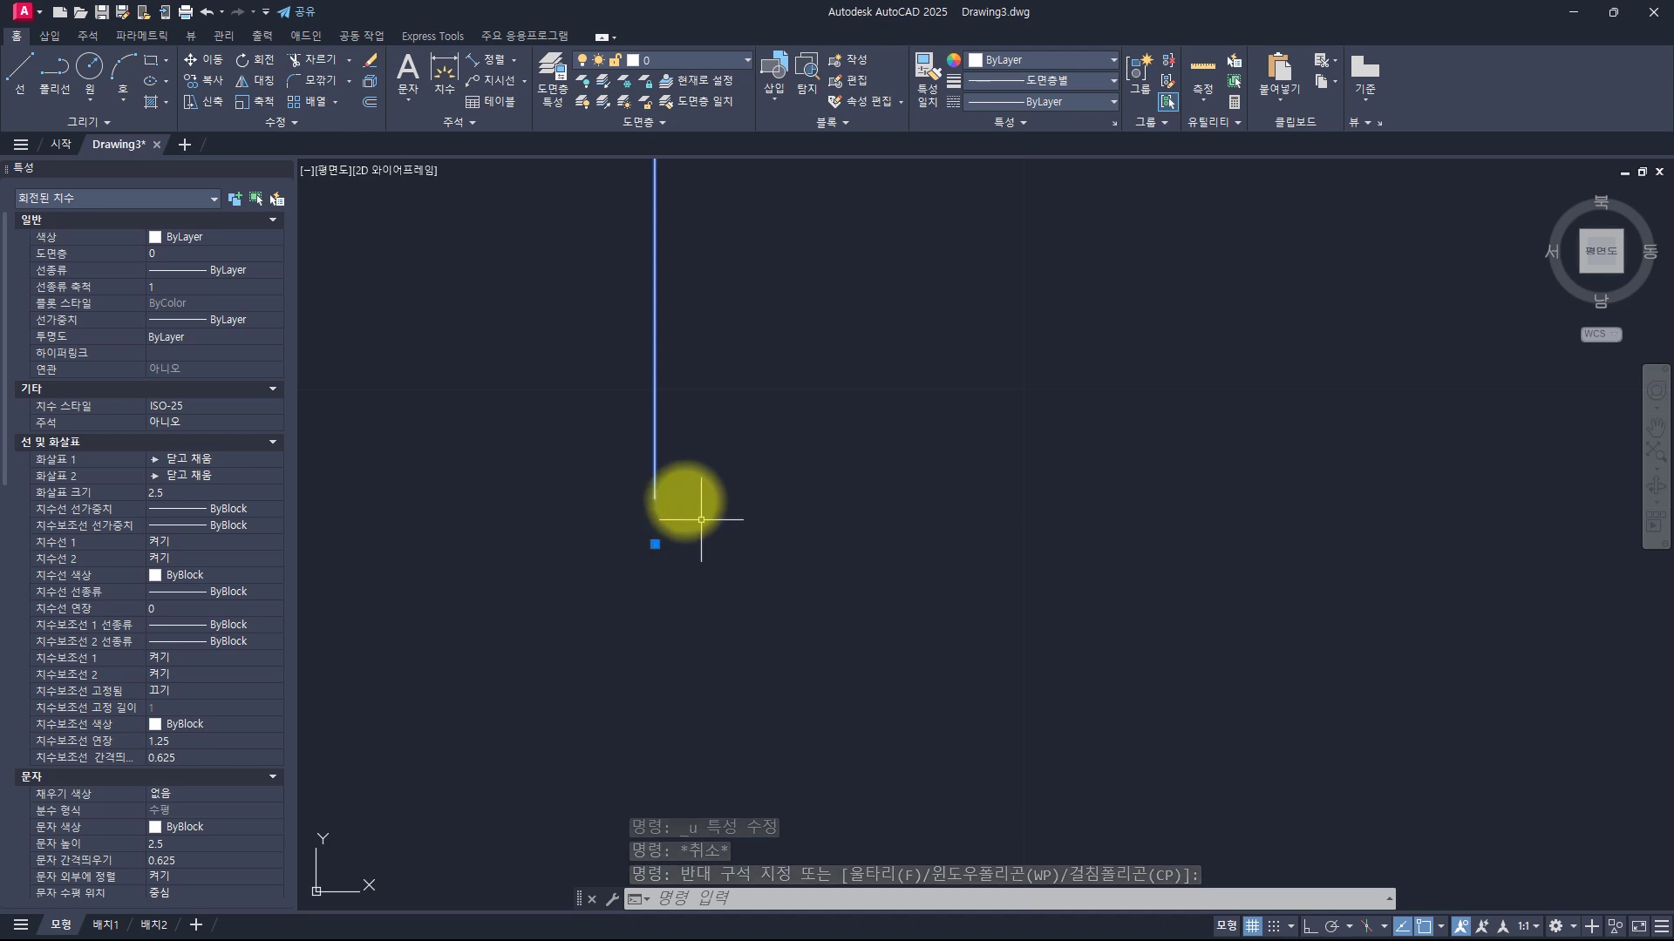
click(103, 755)
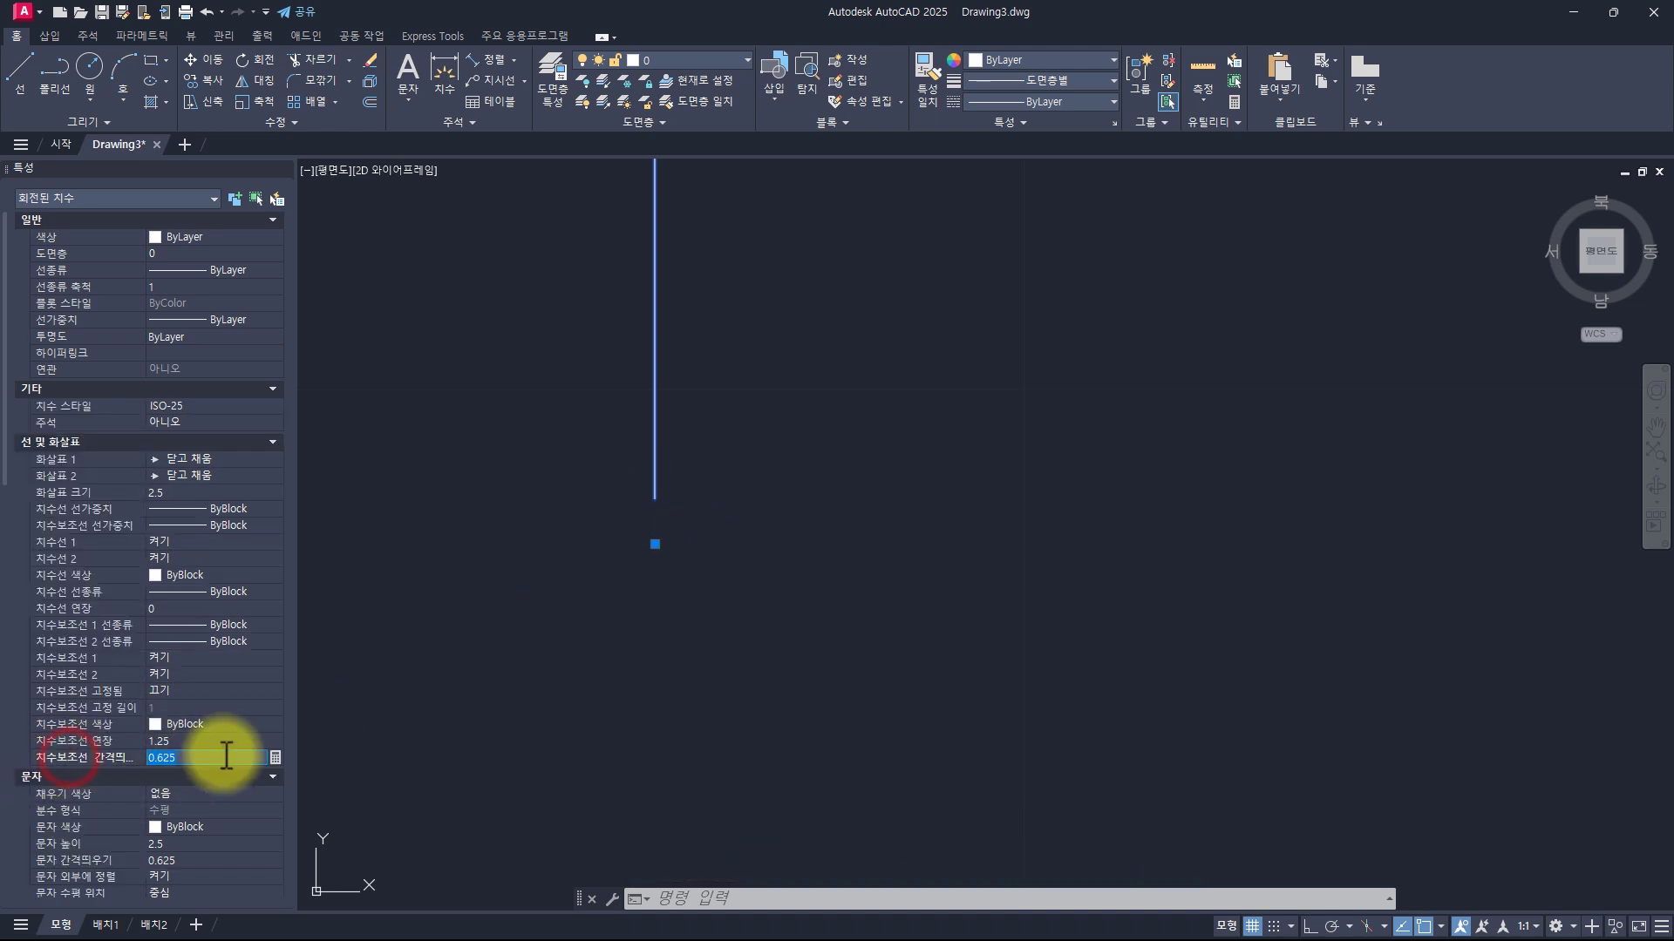
click(192, 759)
text(5)
key(Return)
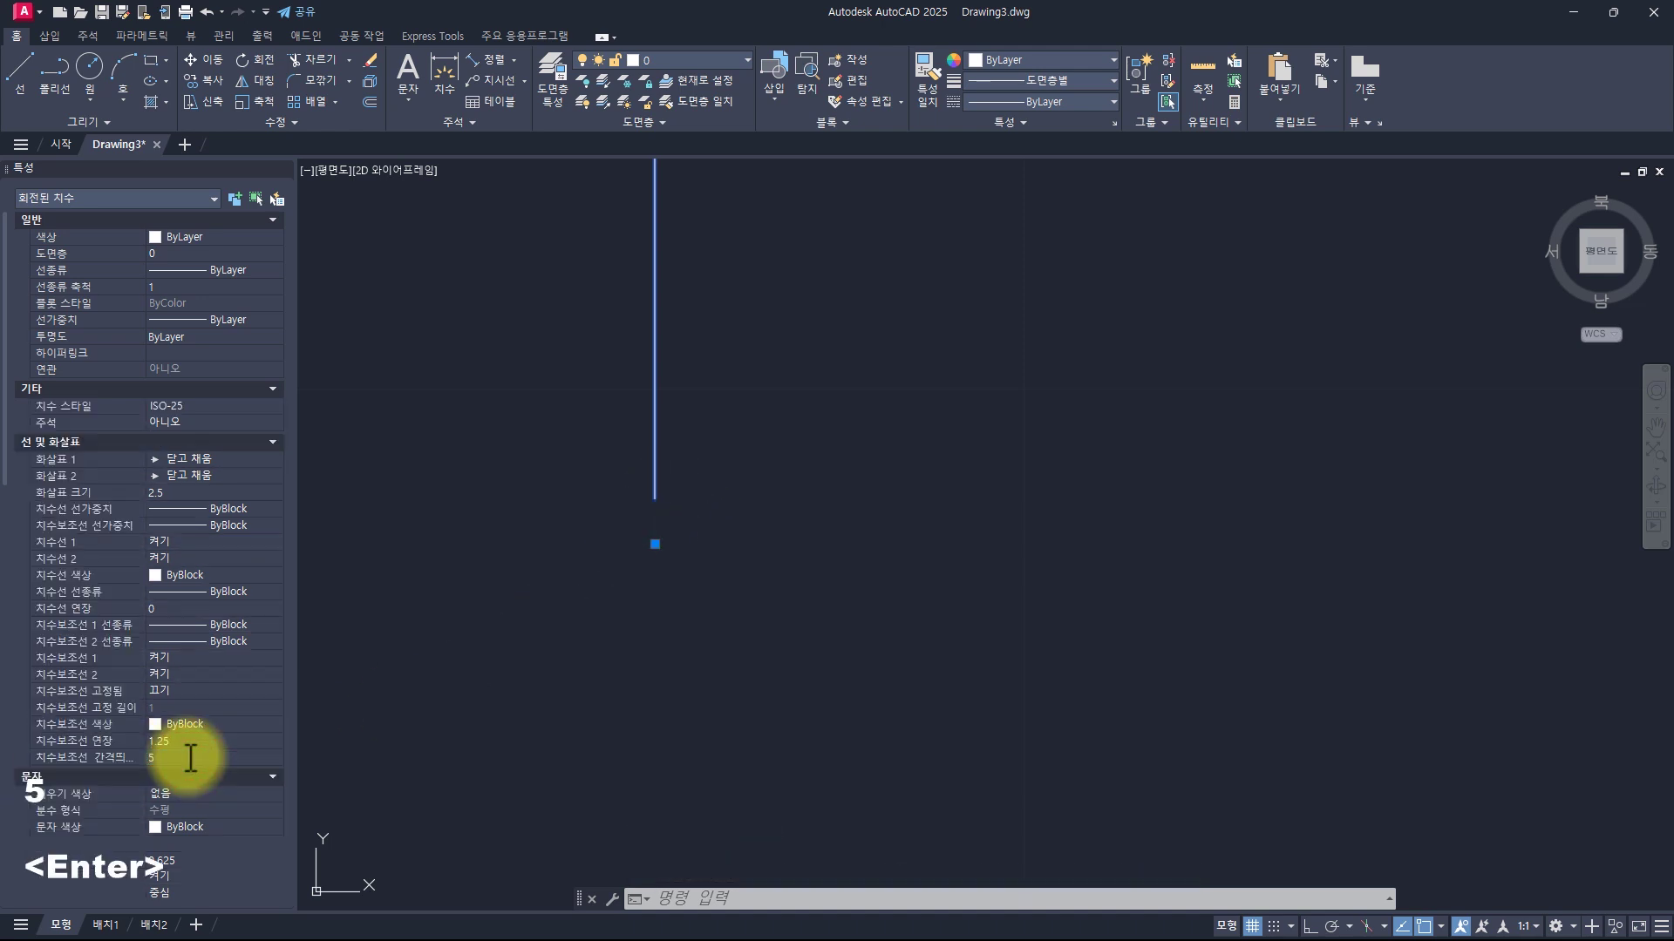
key(ctrl+z)
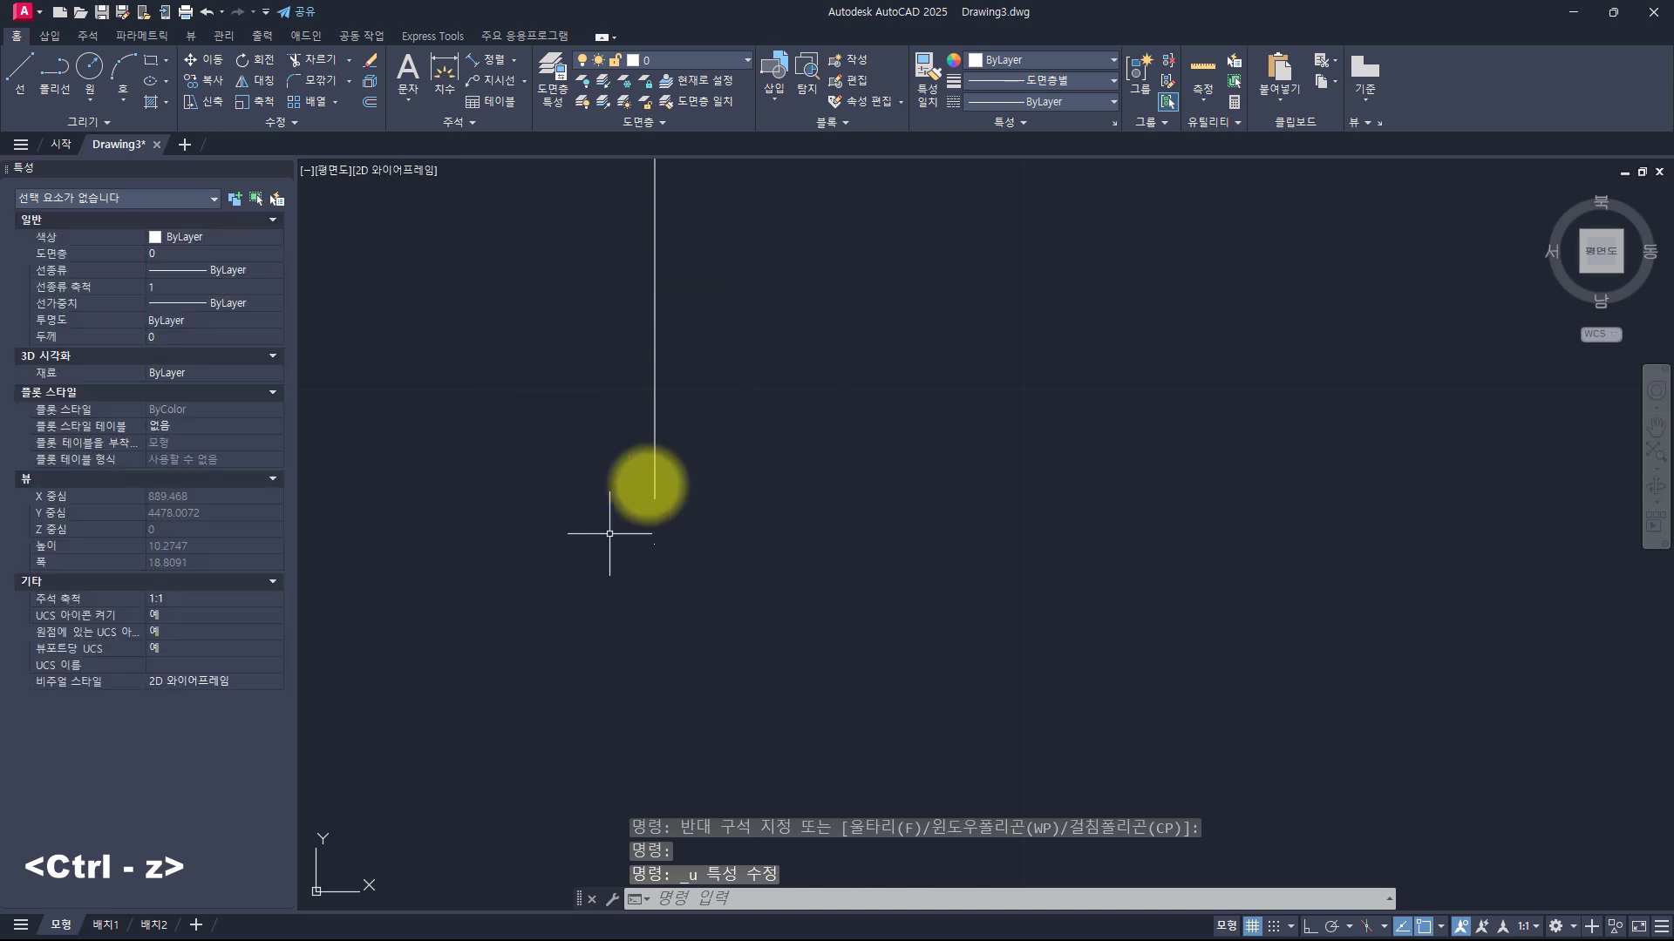
Select the dimension again and set its text height to 5
click(691, 486)
click(583, 396)
scroll(745, 556, down, 4)
scroll(745, 556, down, 4)
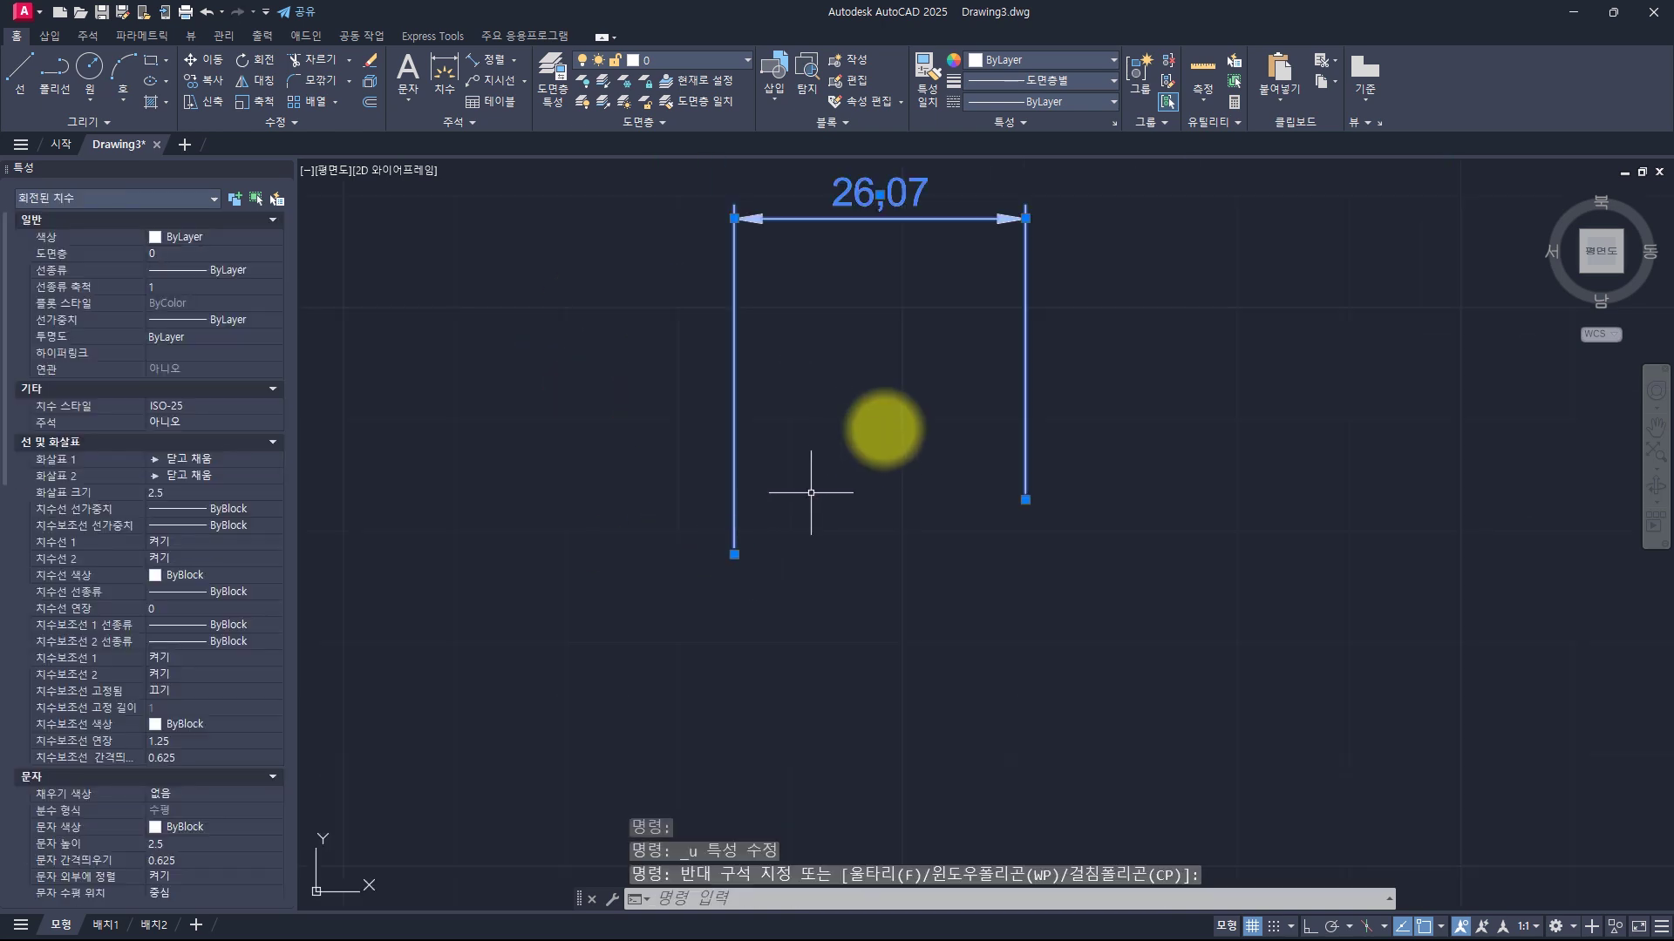
middle_drag(881, 422, 850, 499)
scroll(90, 678, down, 5)
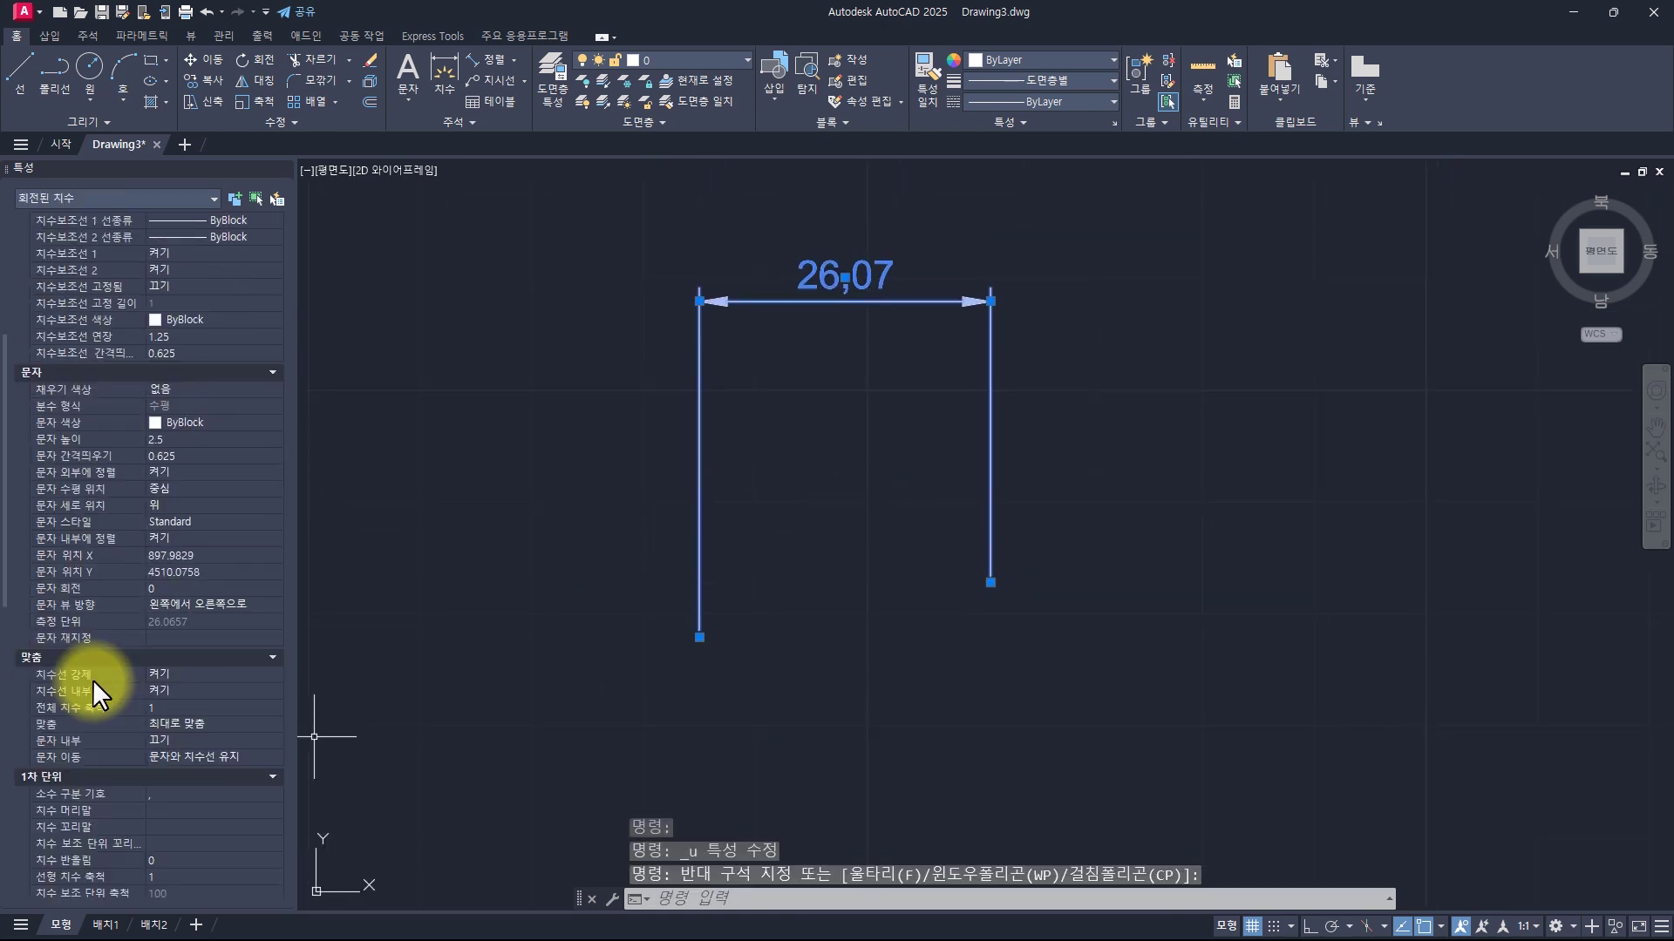
click(212, 439)
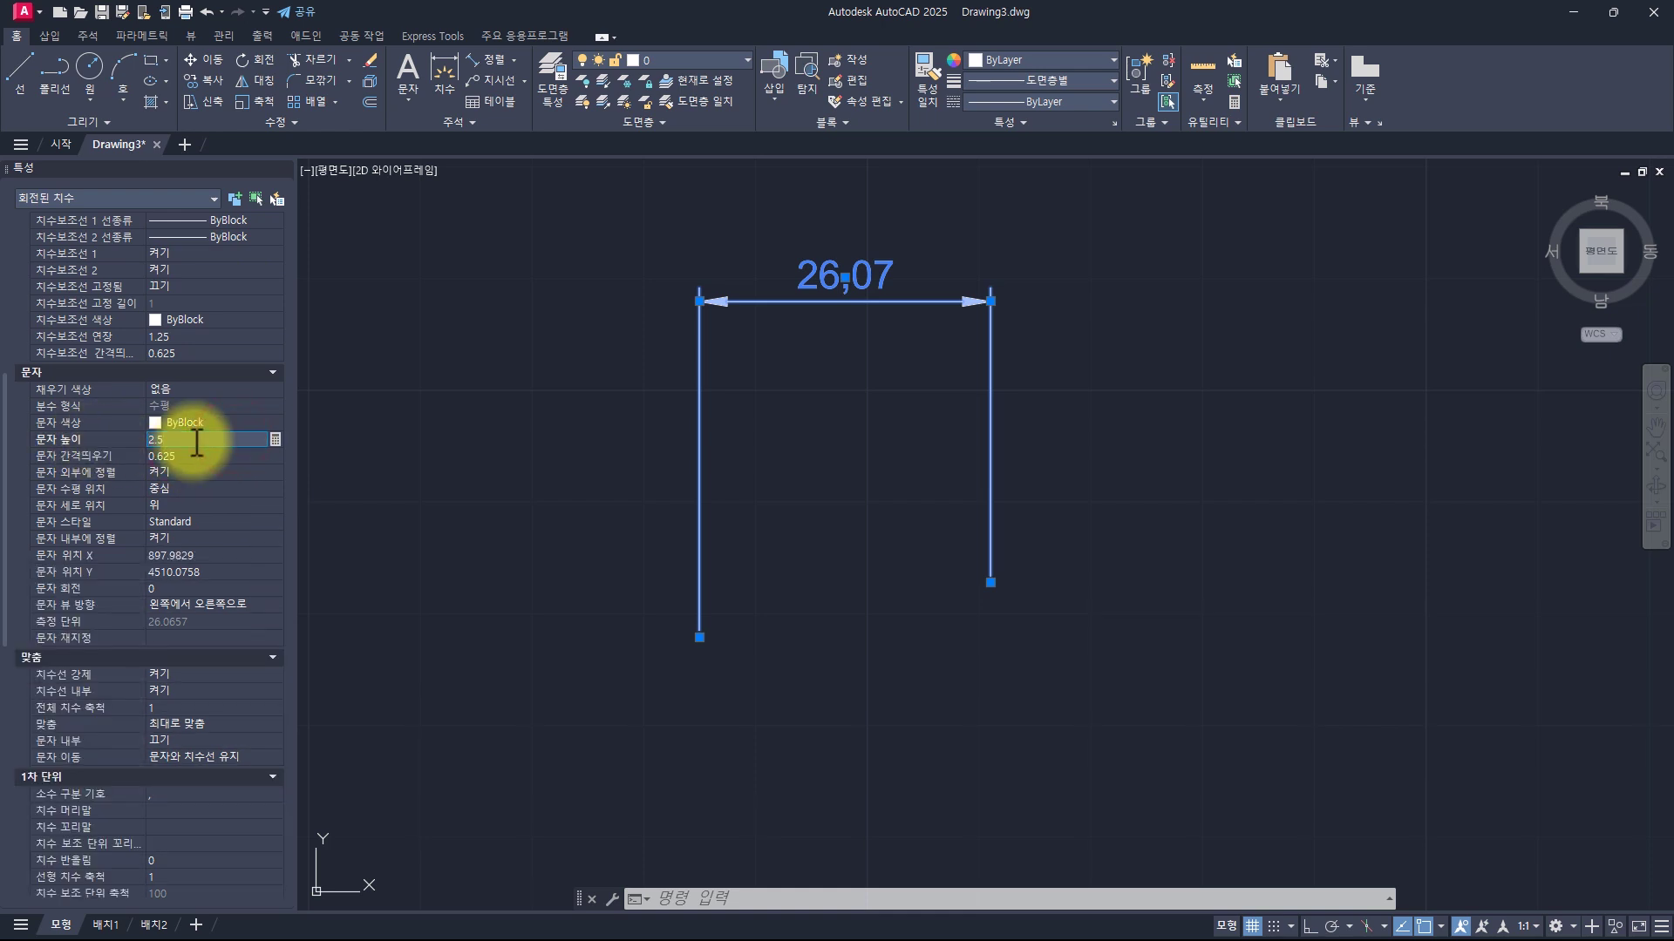
key(BackSpace)
text(5)
key(Return)
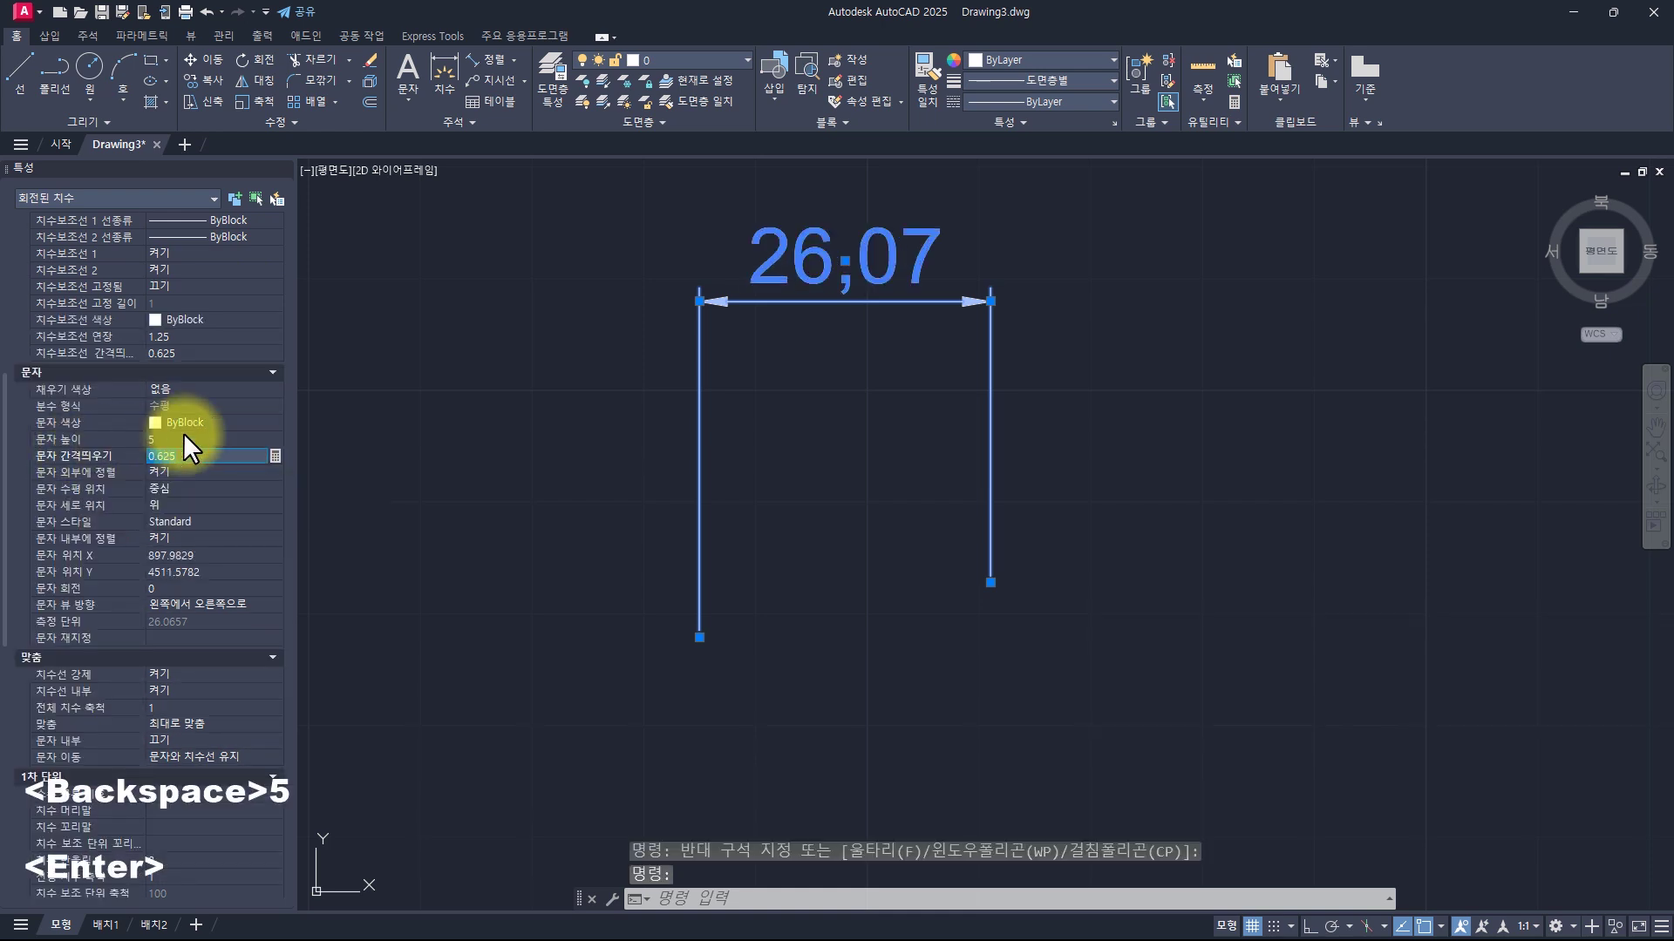
Reduce the dimension's text height to 2.3
click(166, 439)
text(2.)
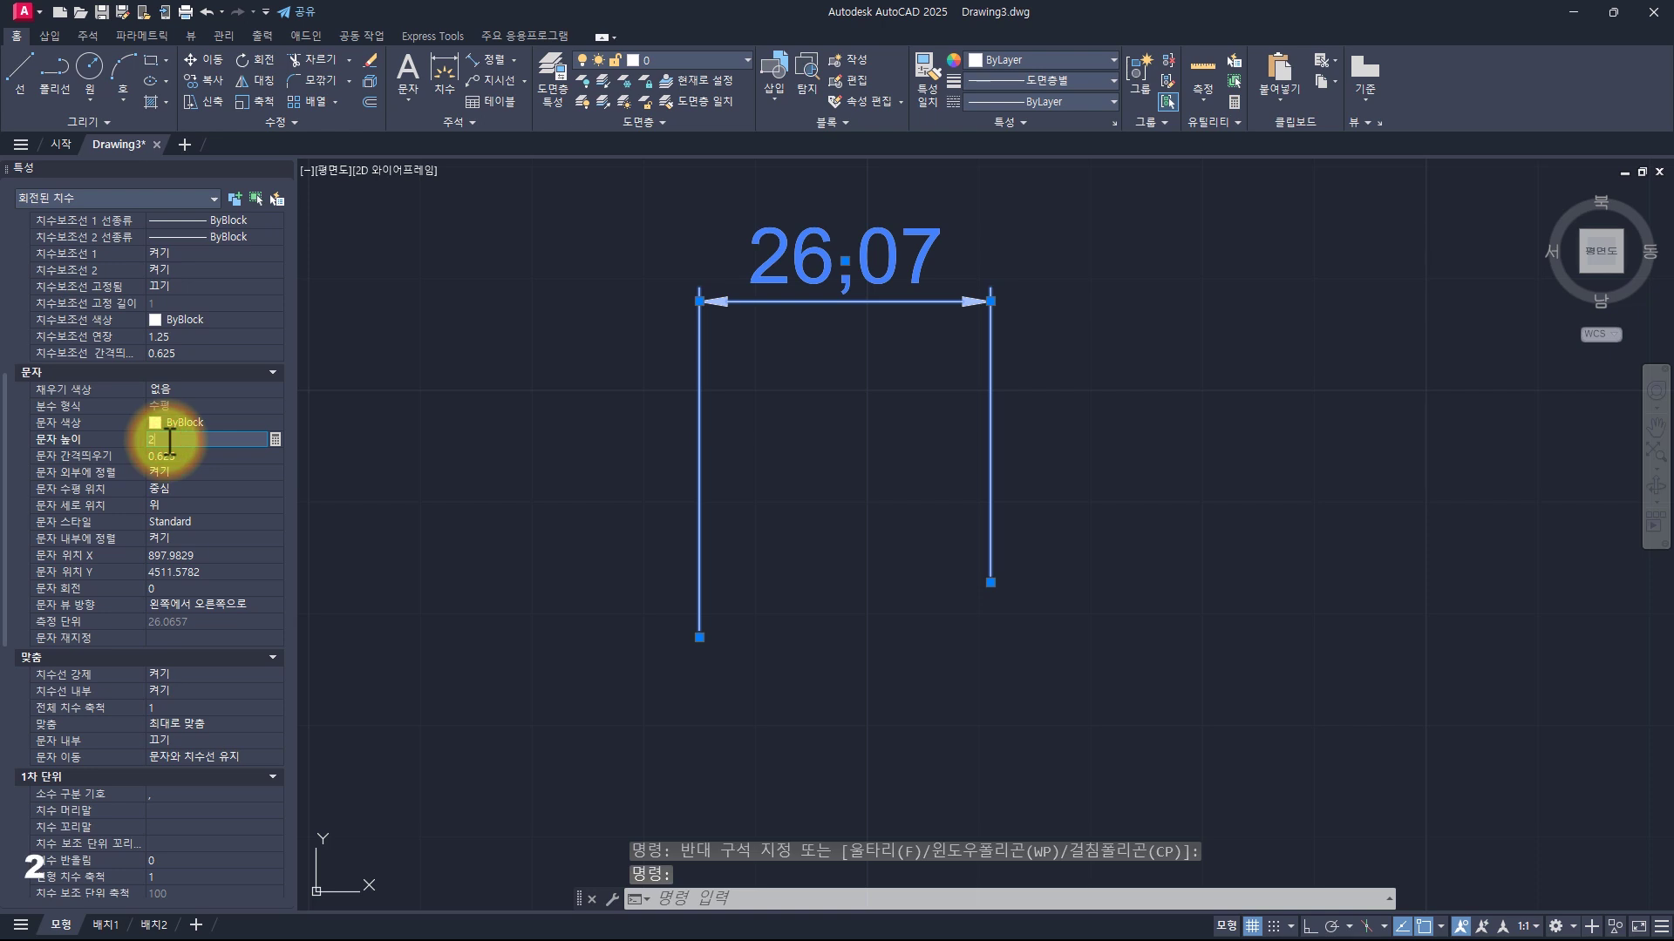
text(3)
key(Return)
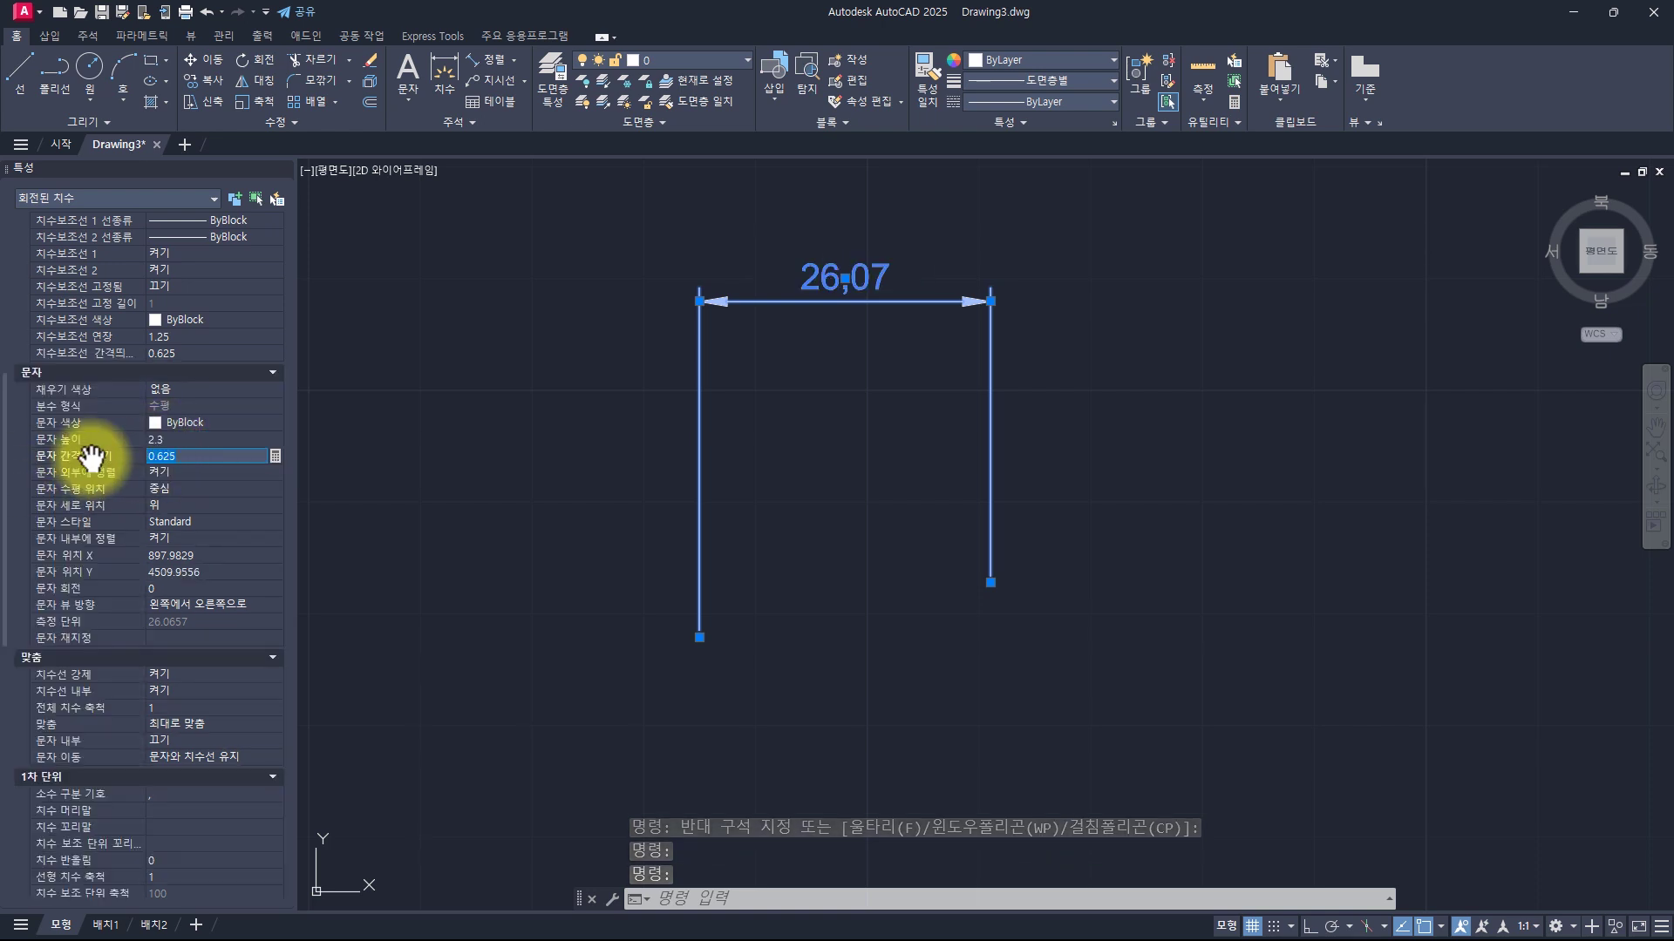
Set the text's offset from the dimension line to 3, and undo the change
scroll(855, 265, up, 4)
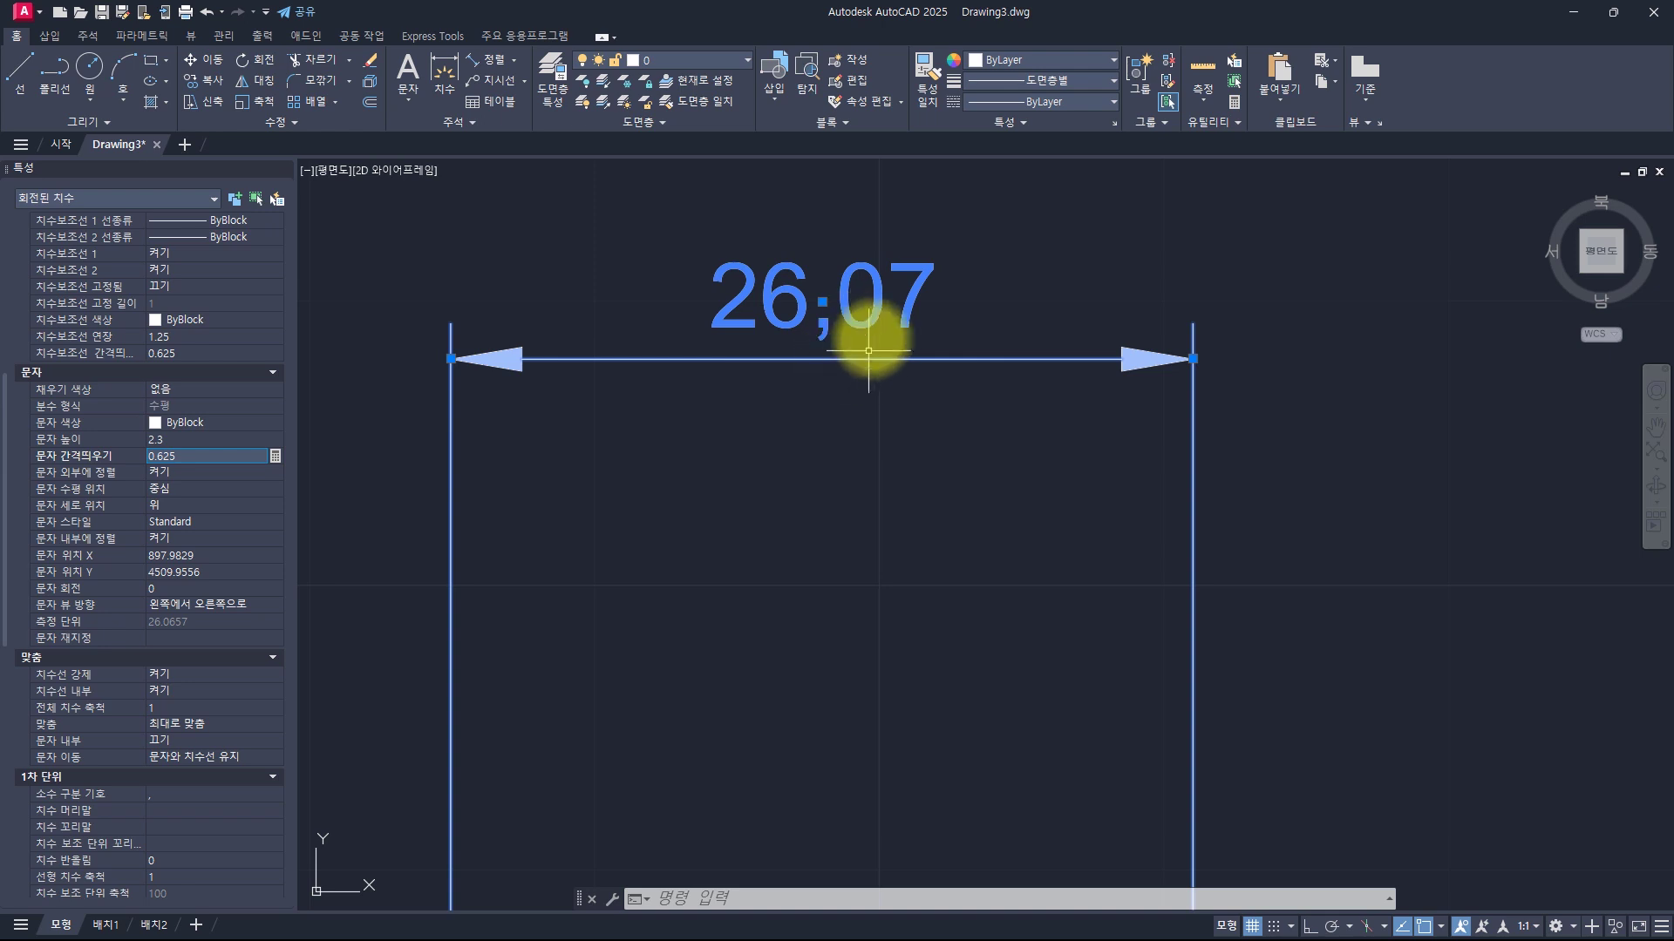
drag(193, 453, 80, 450)
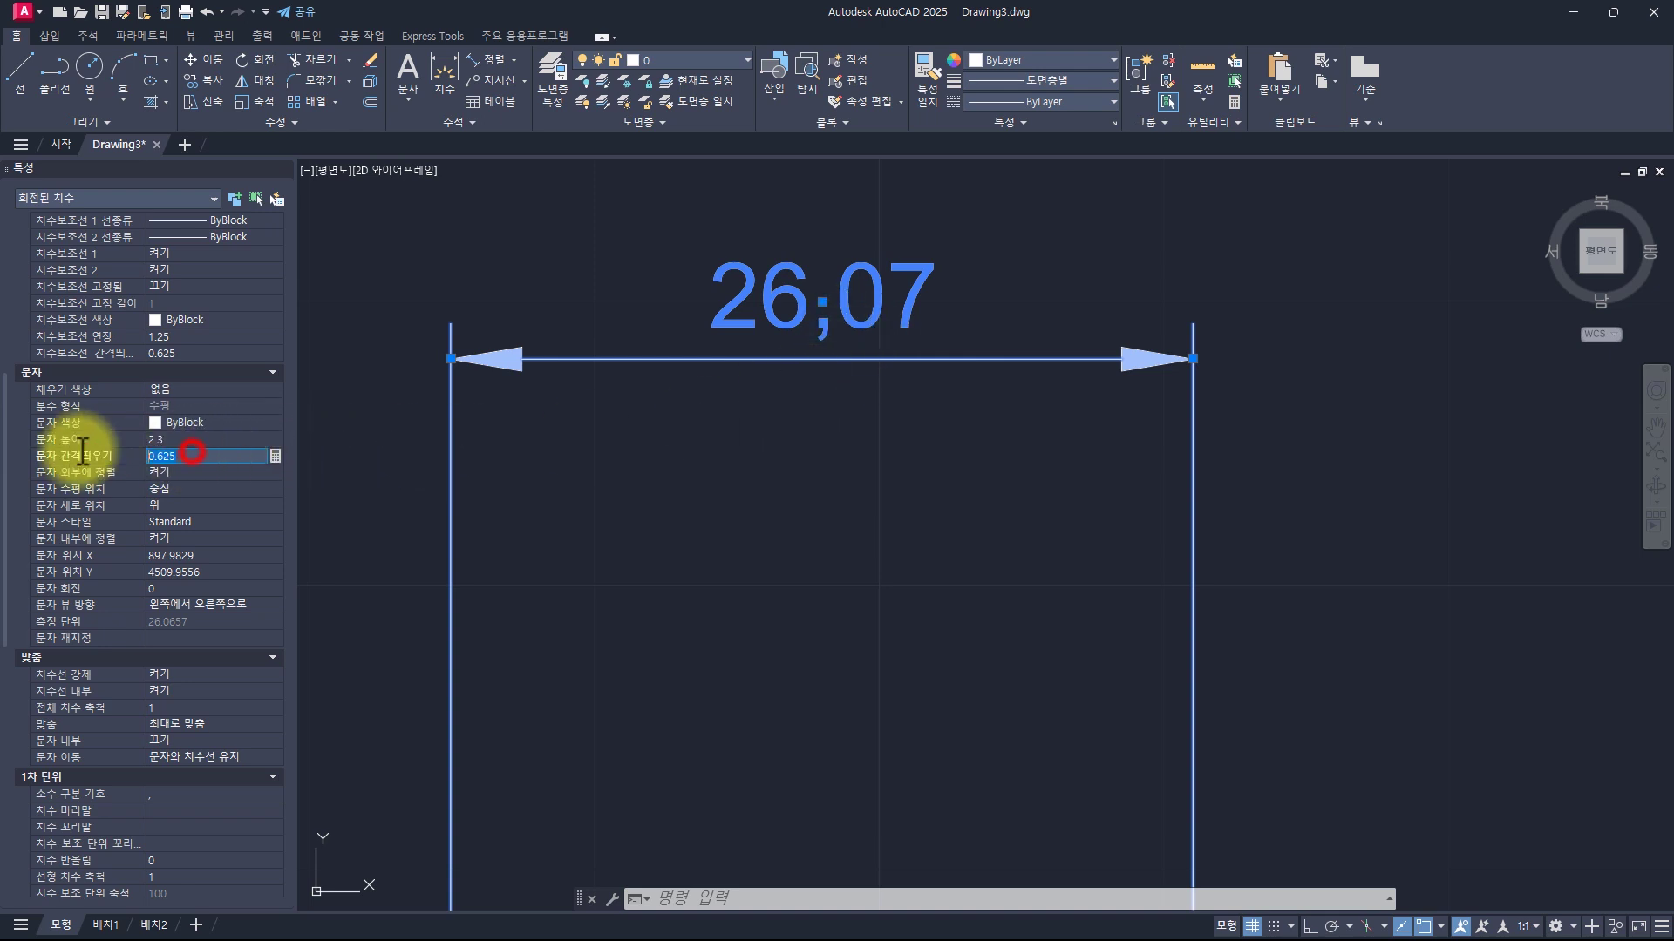
click(190, 453)
key(Return)
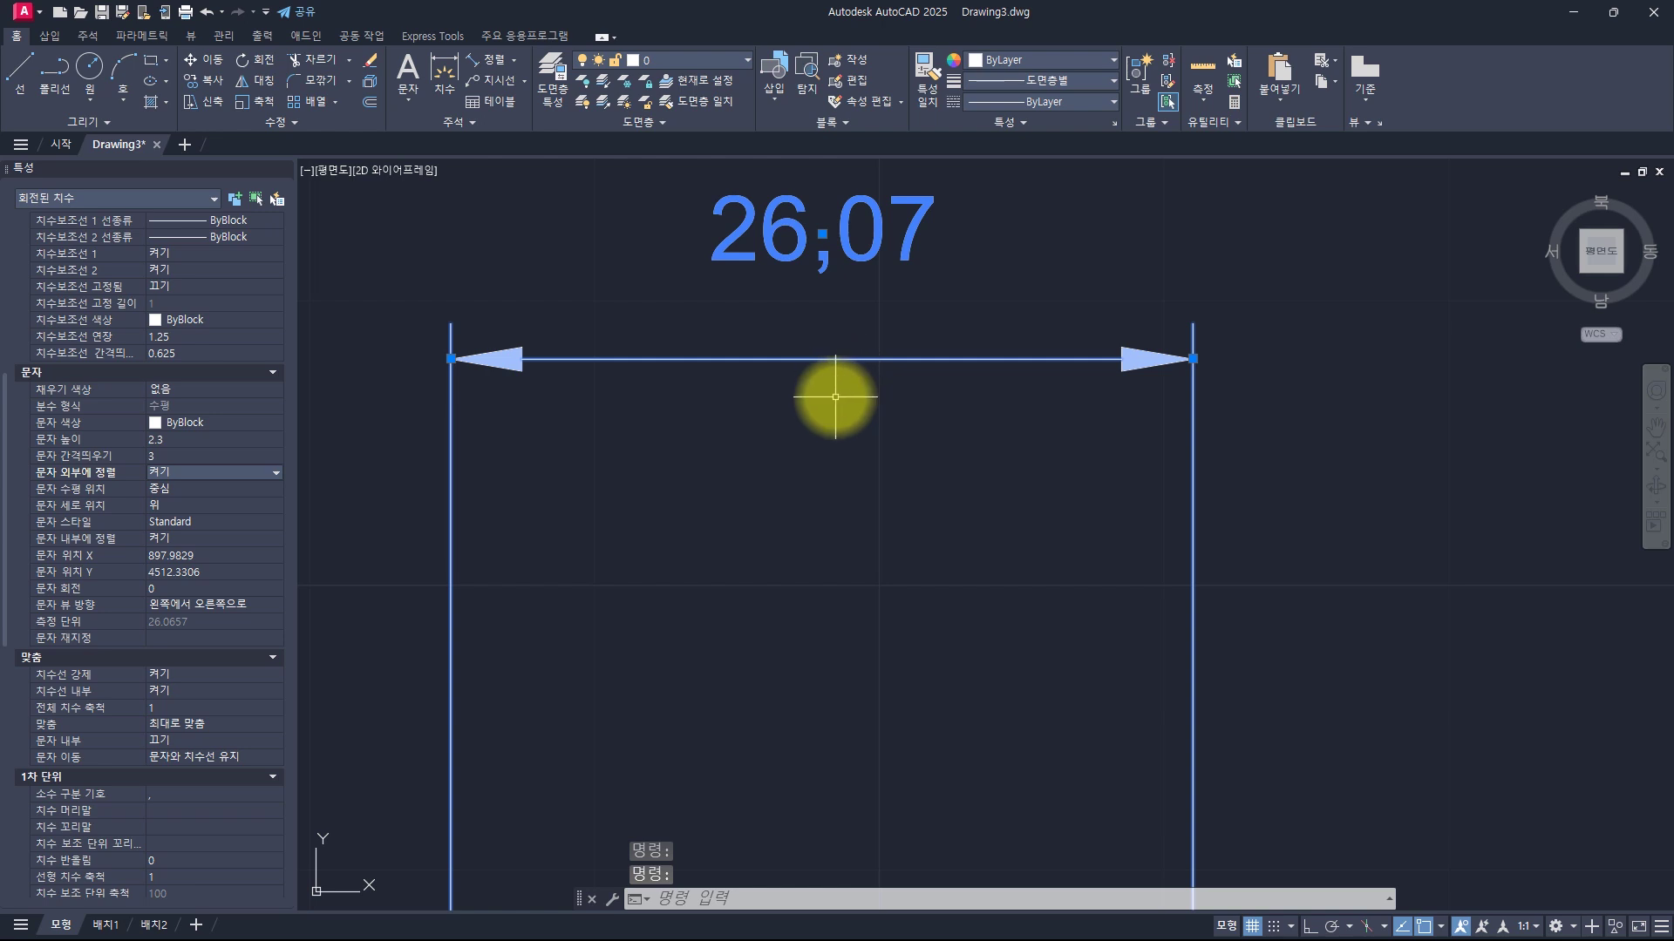
key(ctrl+z)
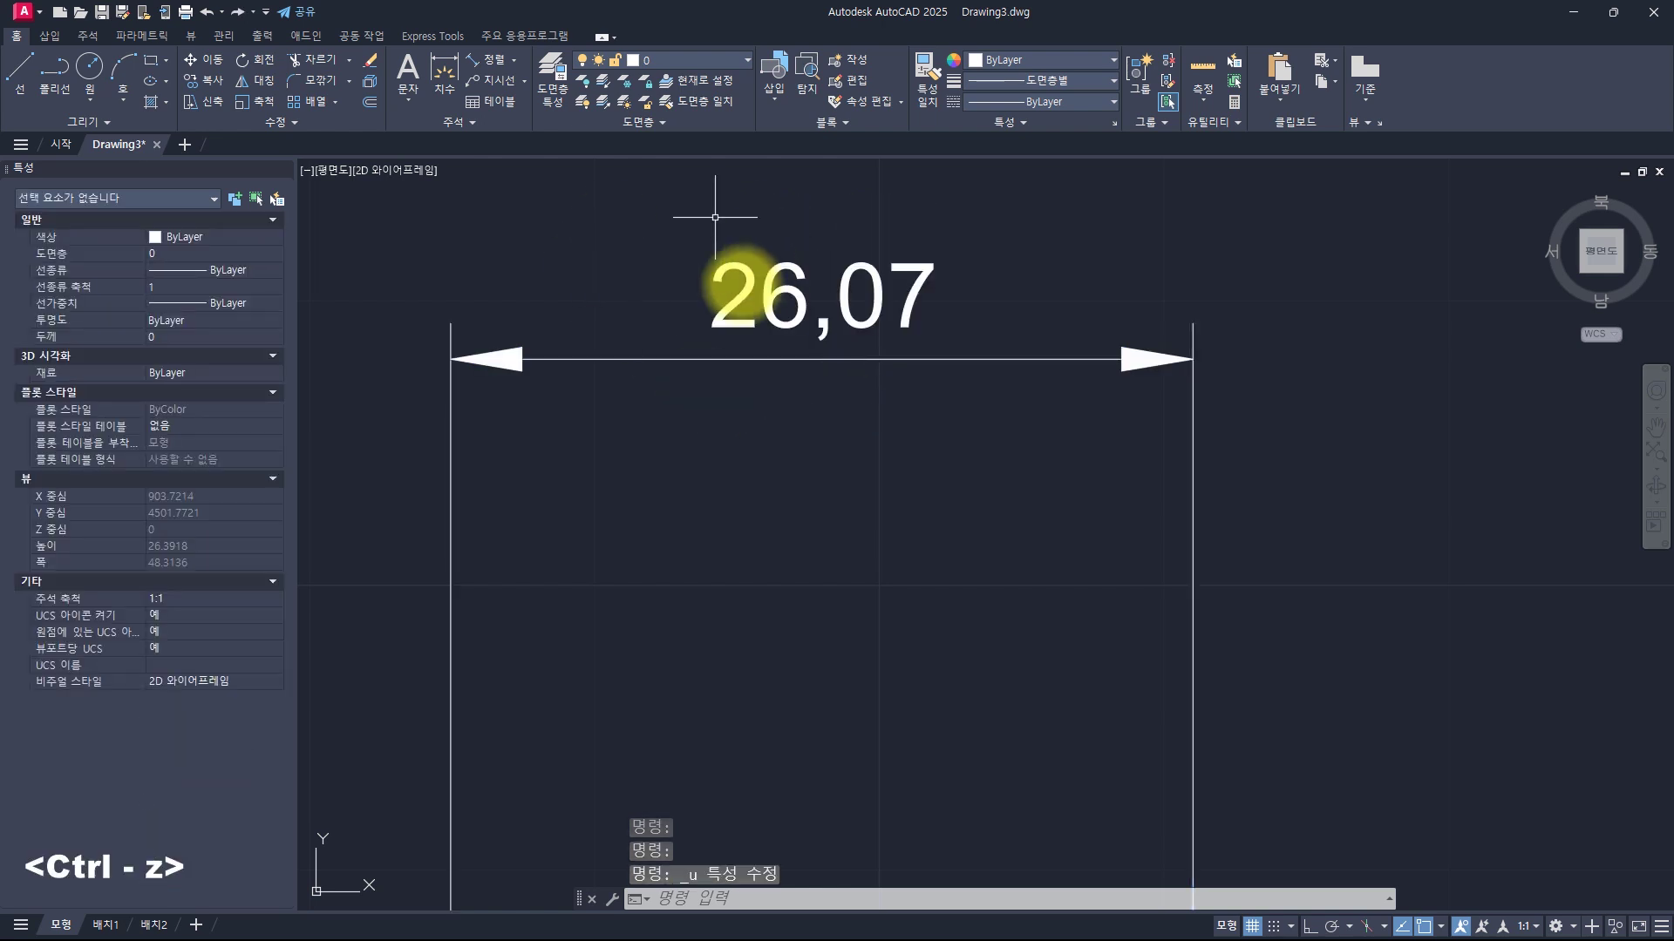
scroll(690, 505, down, 5)
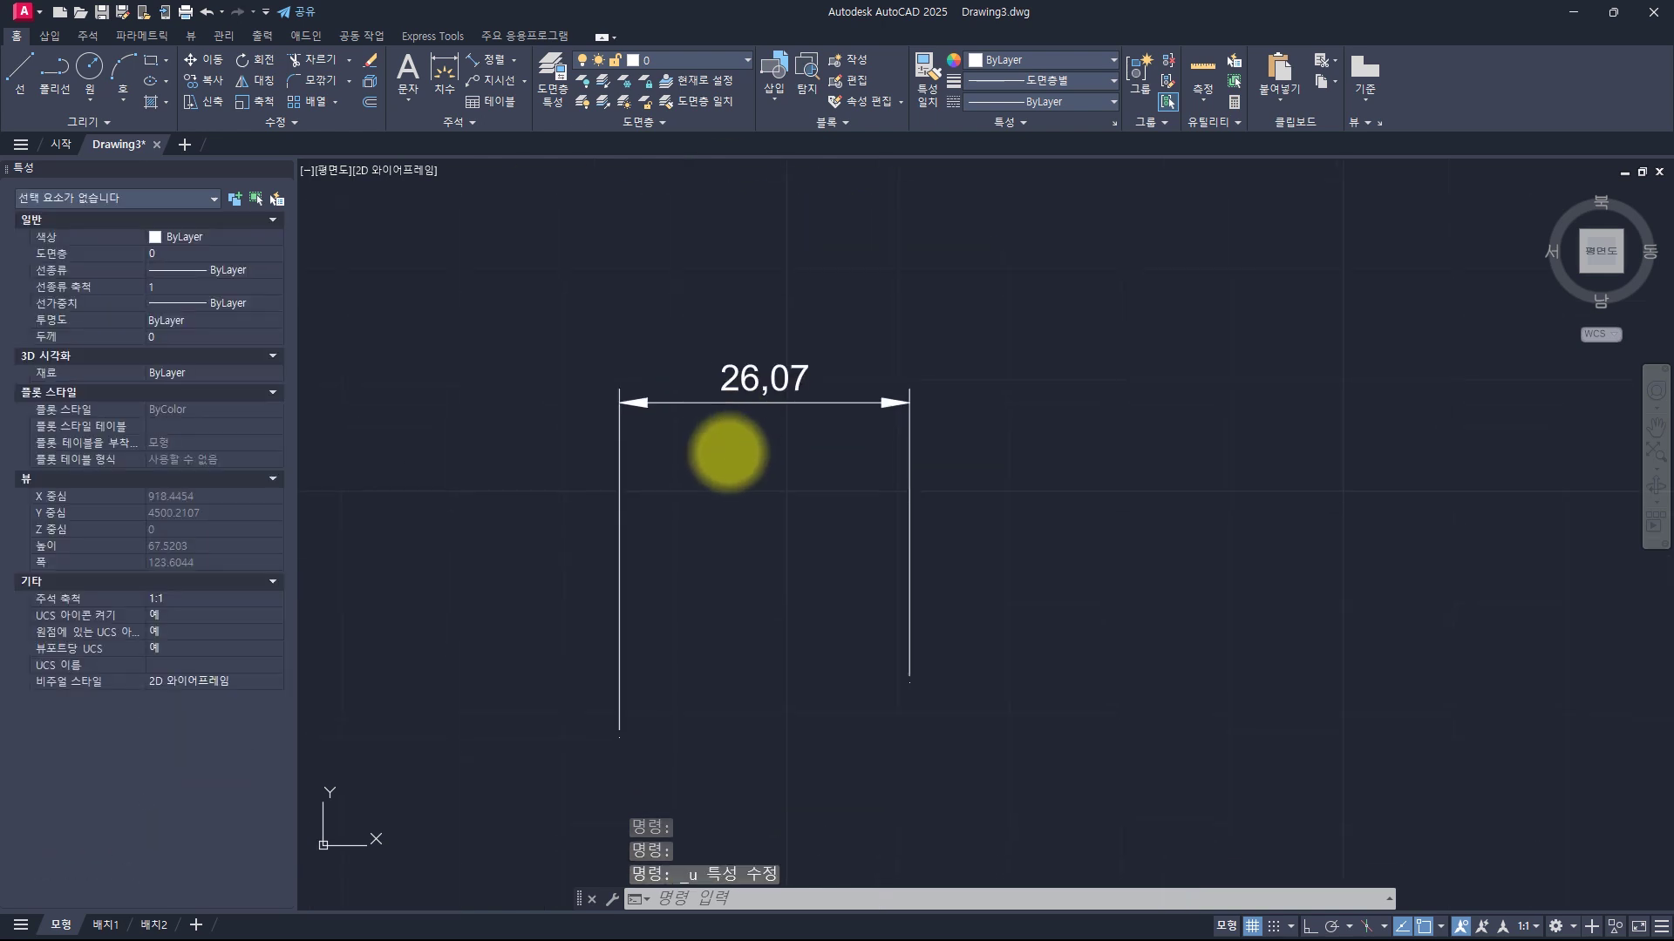
Select the dimension, override its text with 25, and deselect it
click(806, 478)
click(689, 325)
scroll(108, 591, down, 5)
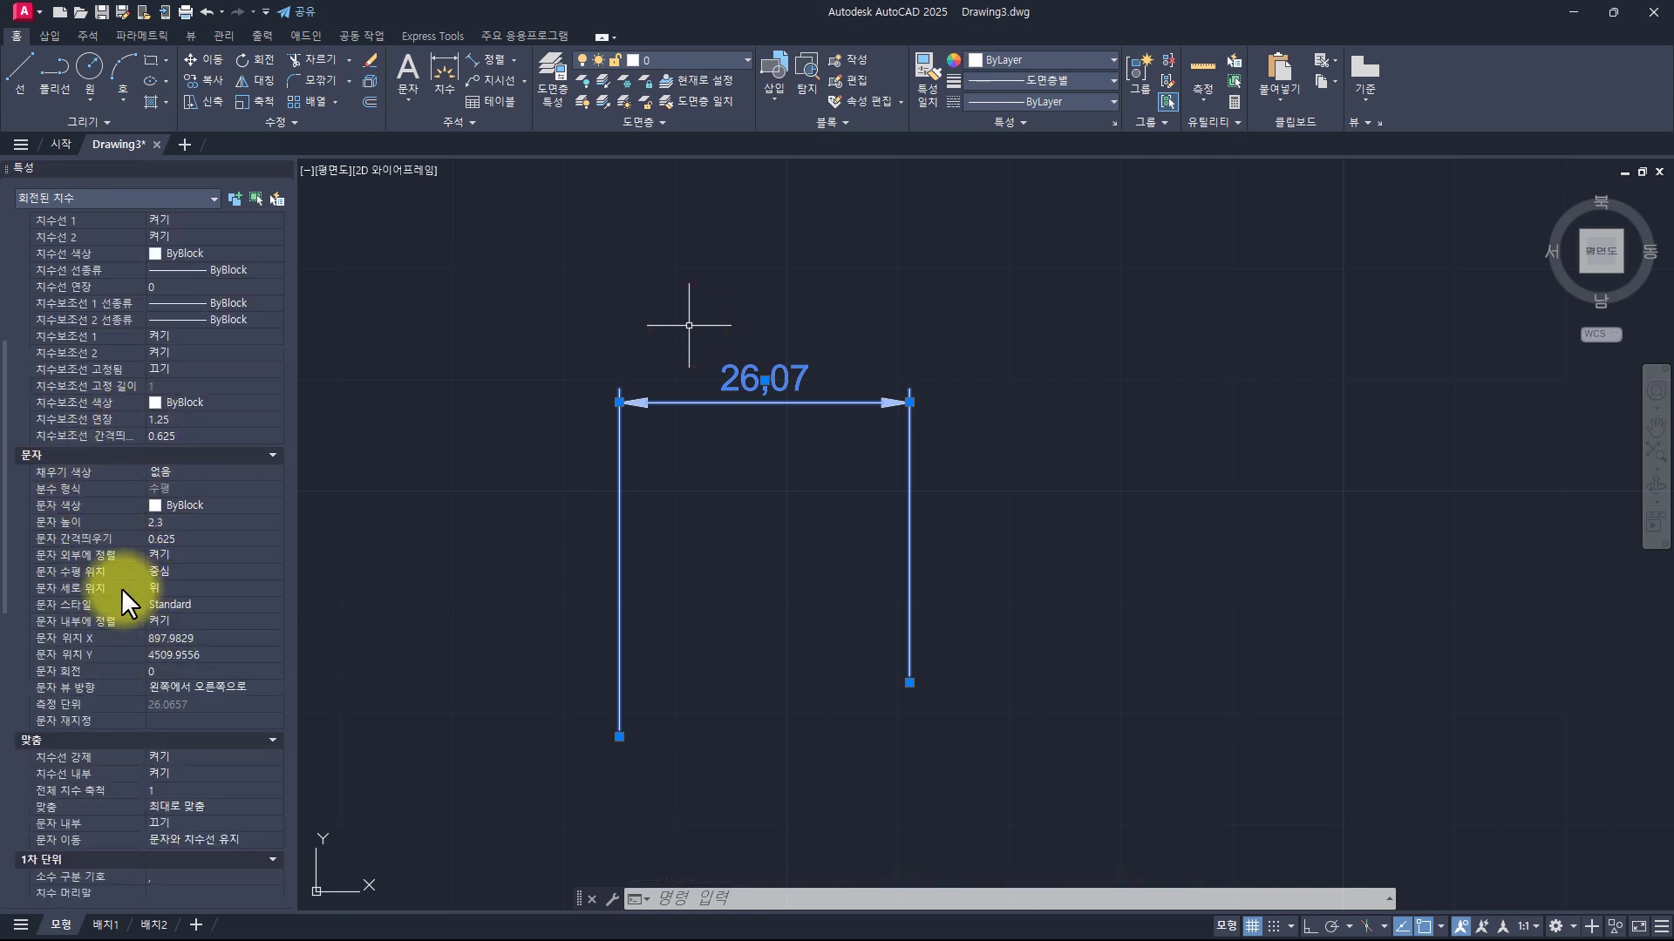
scroll(239, 557, down, 2)
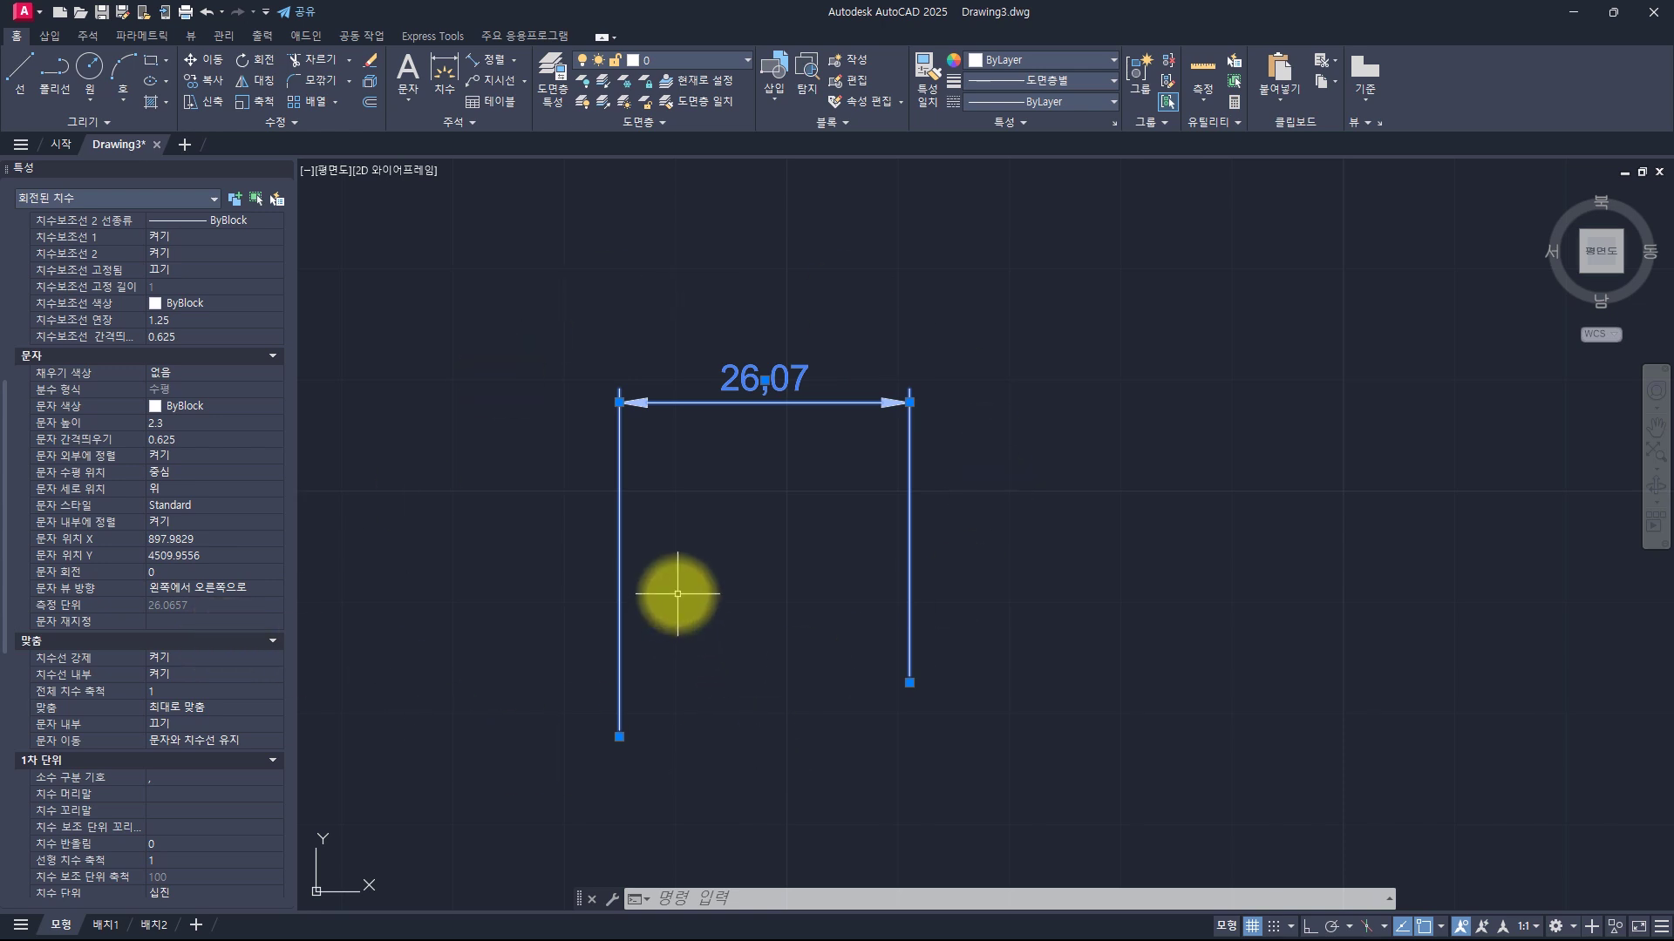
click(181, 621)
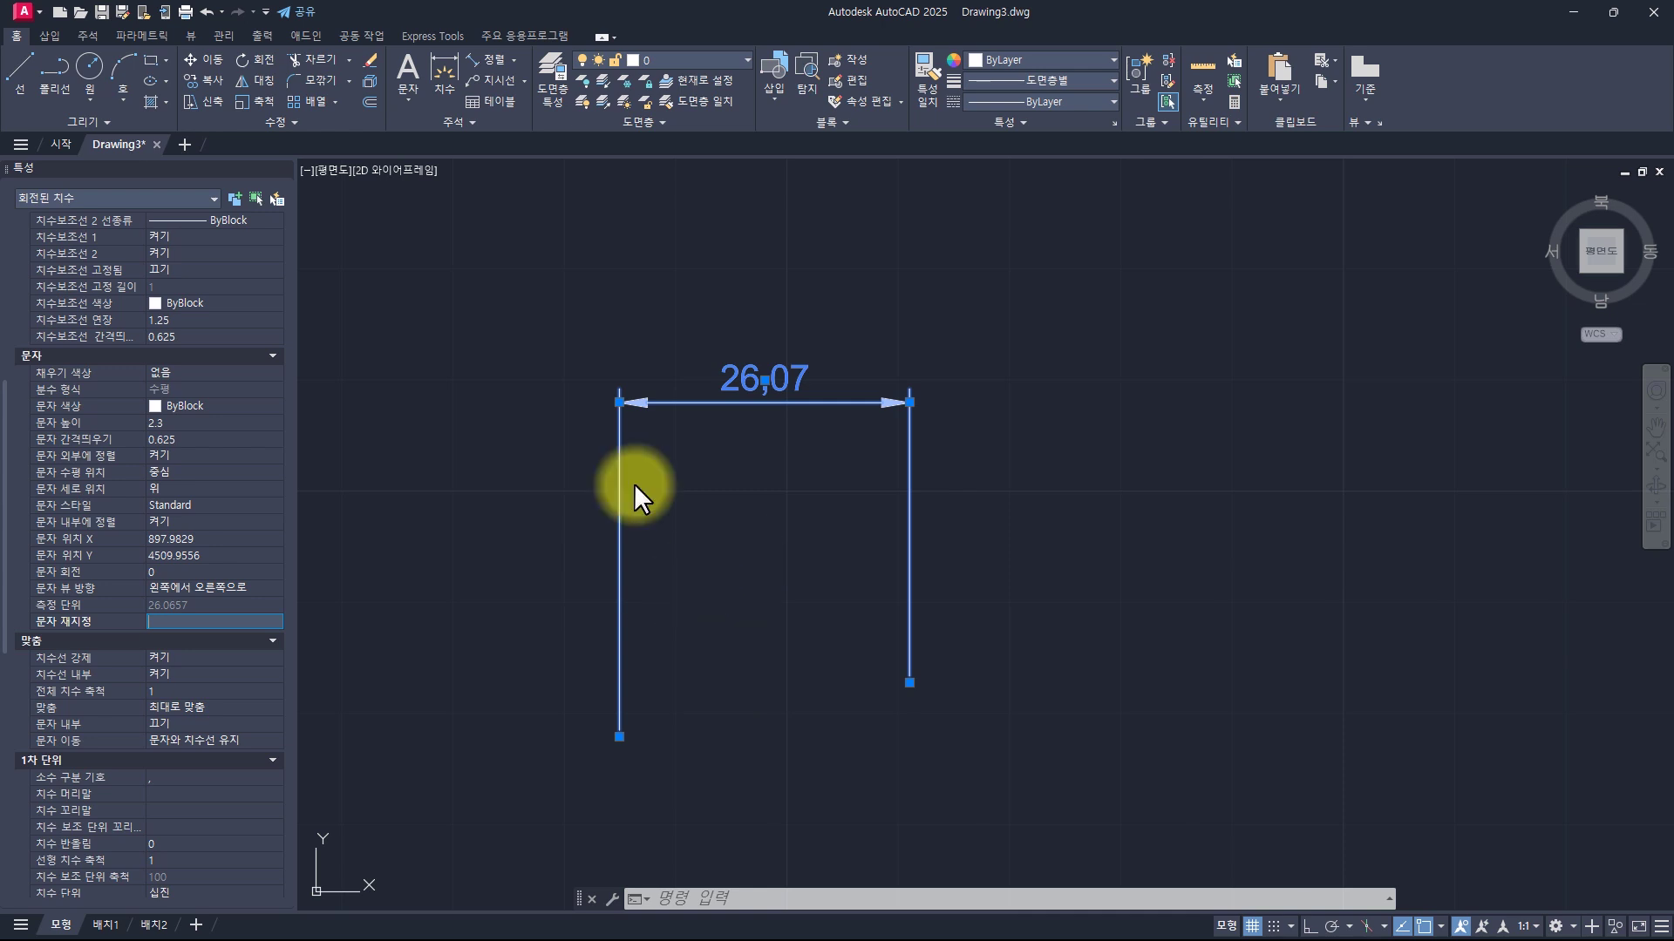
click(185, 621)
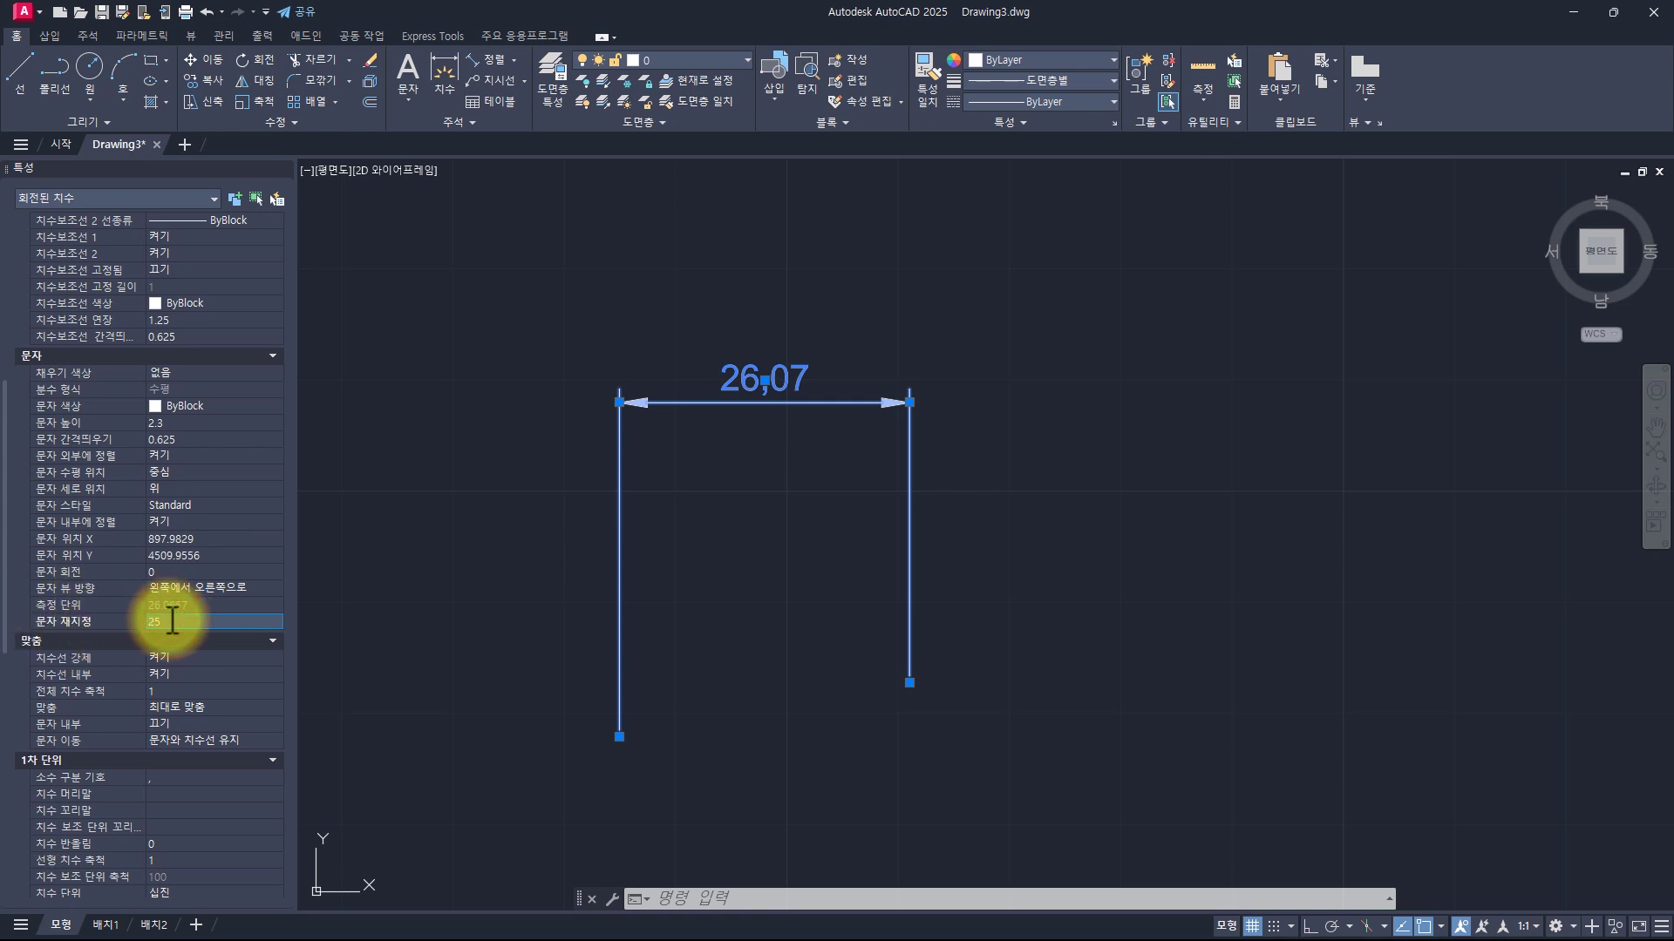
key(Return)
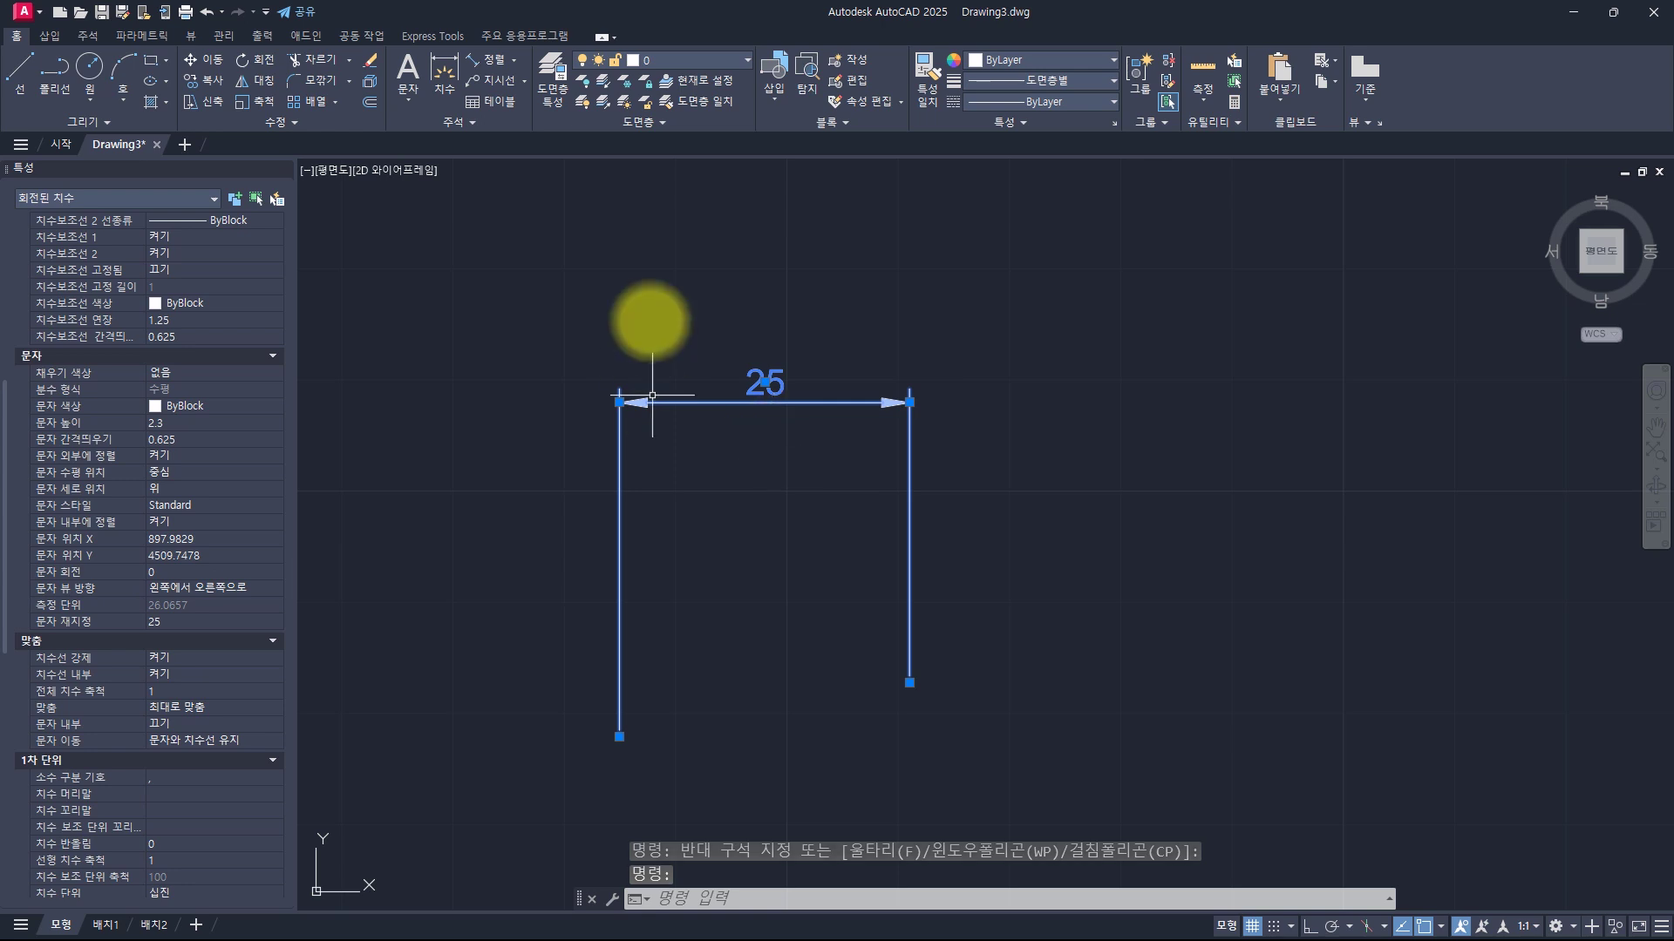
key(Escape)
key(Escape)
key(Escape)
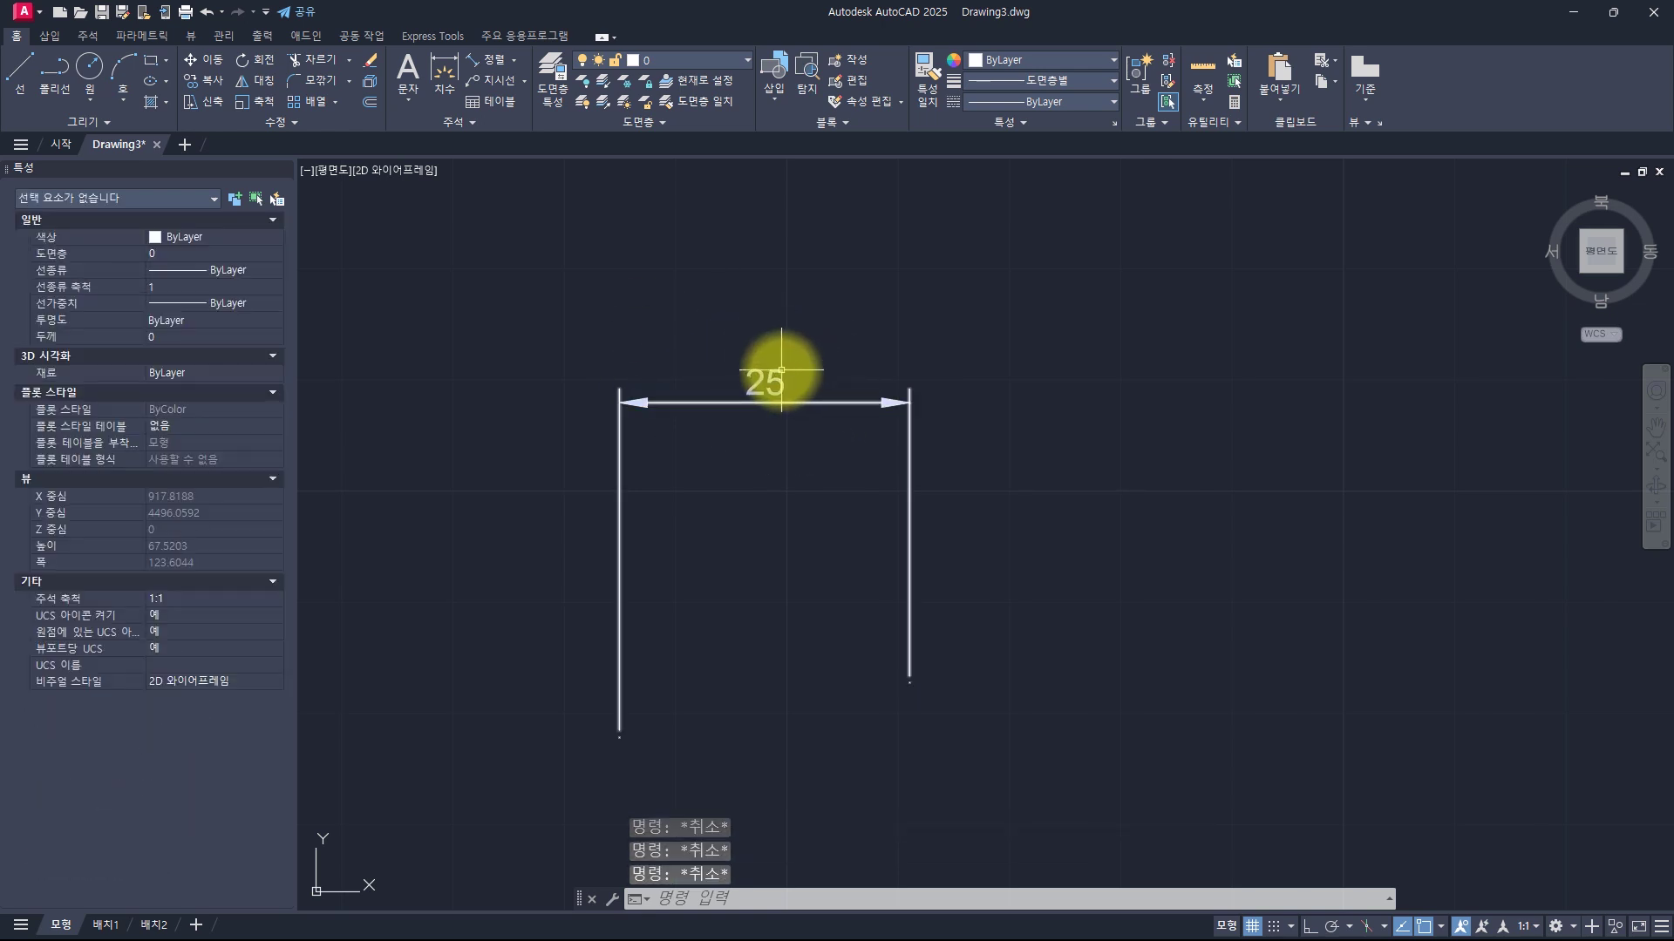
Open the overridden dimension text for in-place editing with the TEXTEDIT command, and leave the editor without changes
double_click(781, 370)
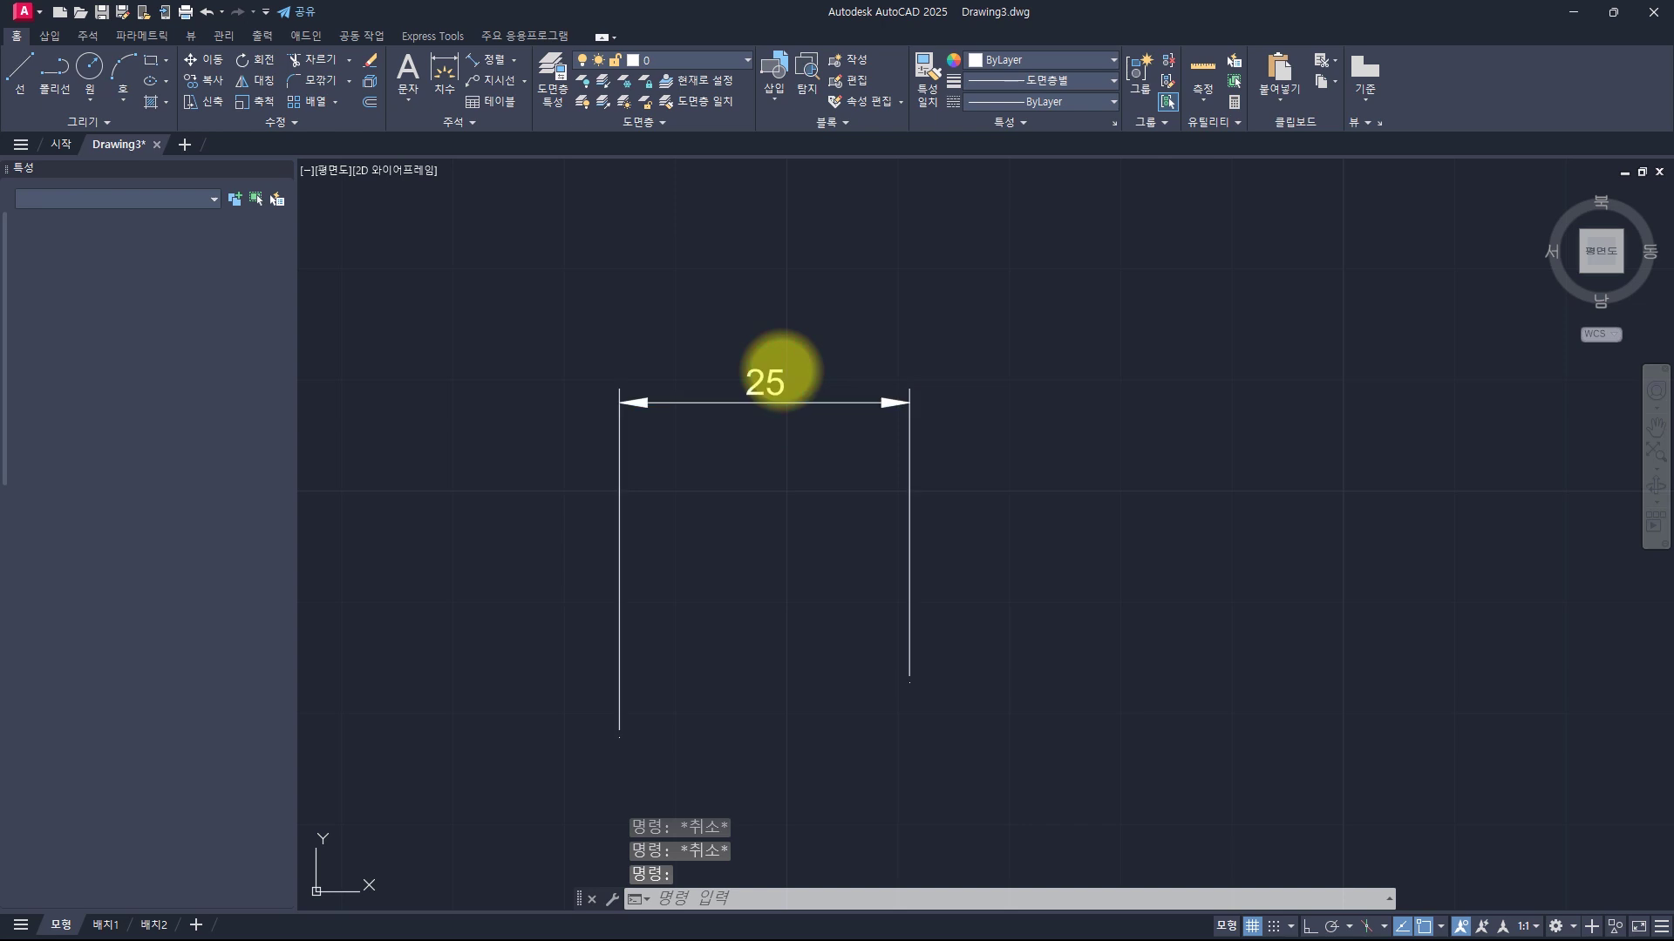
key(Escape)
key(Escape)
key(Escape)
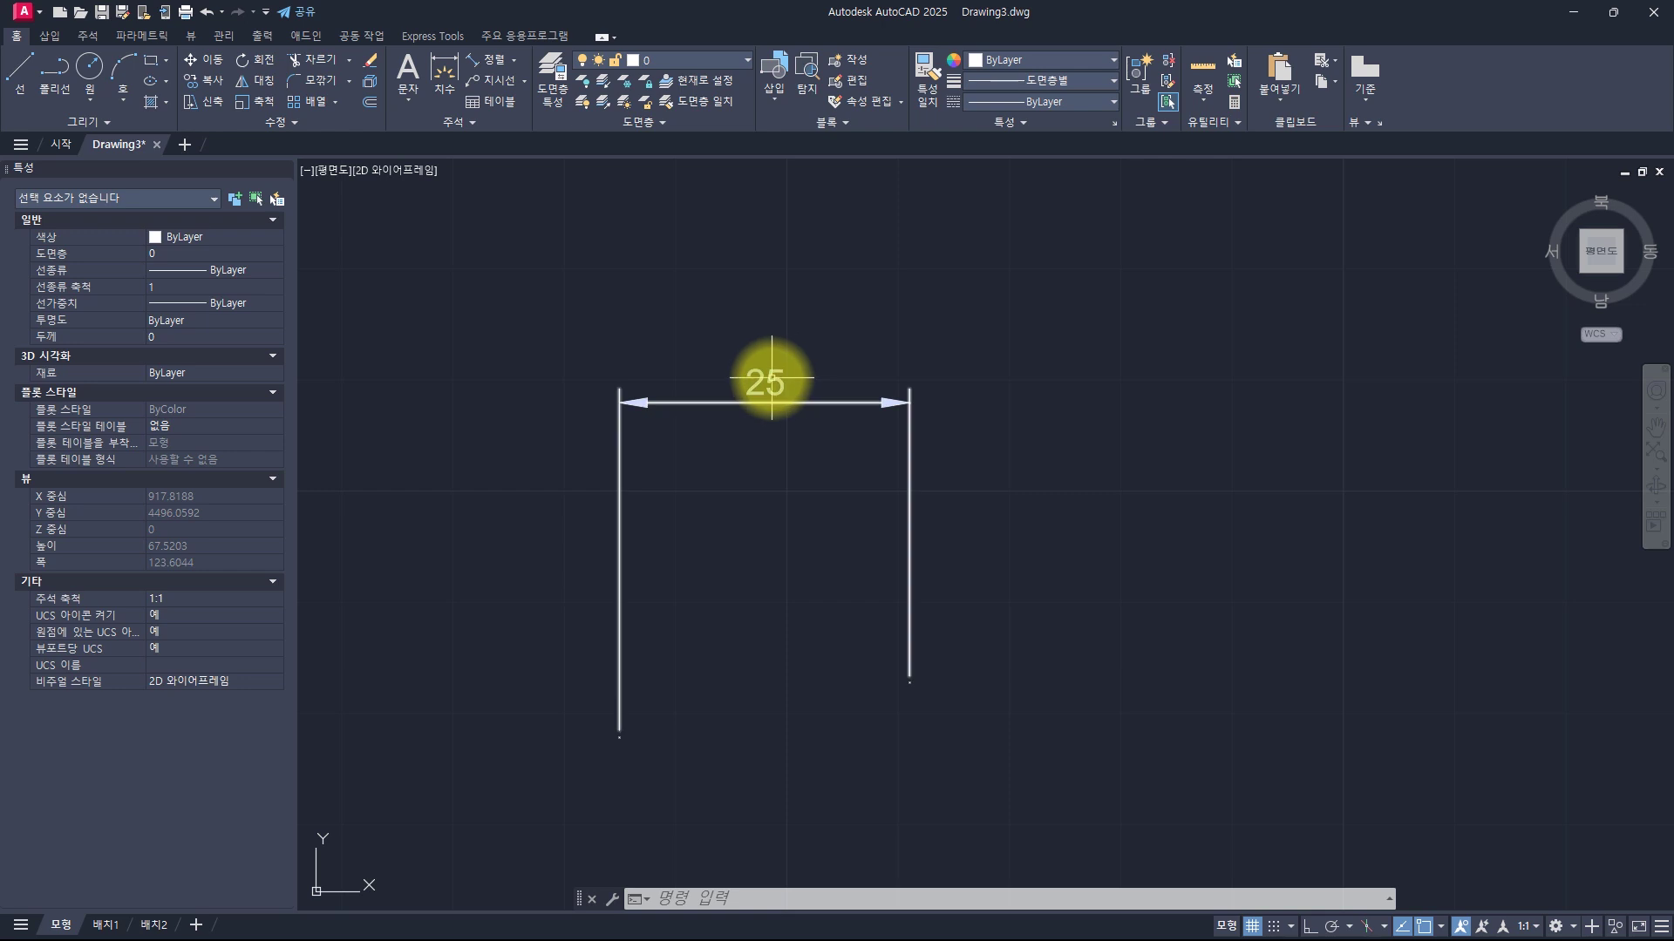
click(772, 379)
key(Escape)
key(Escape)
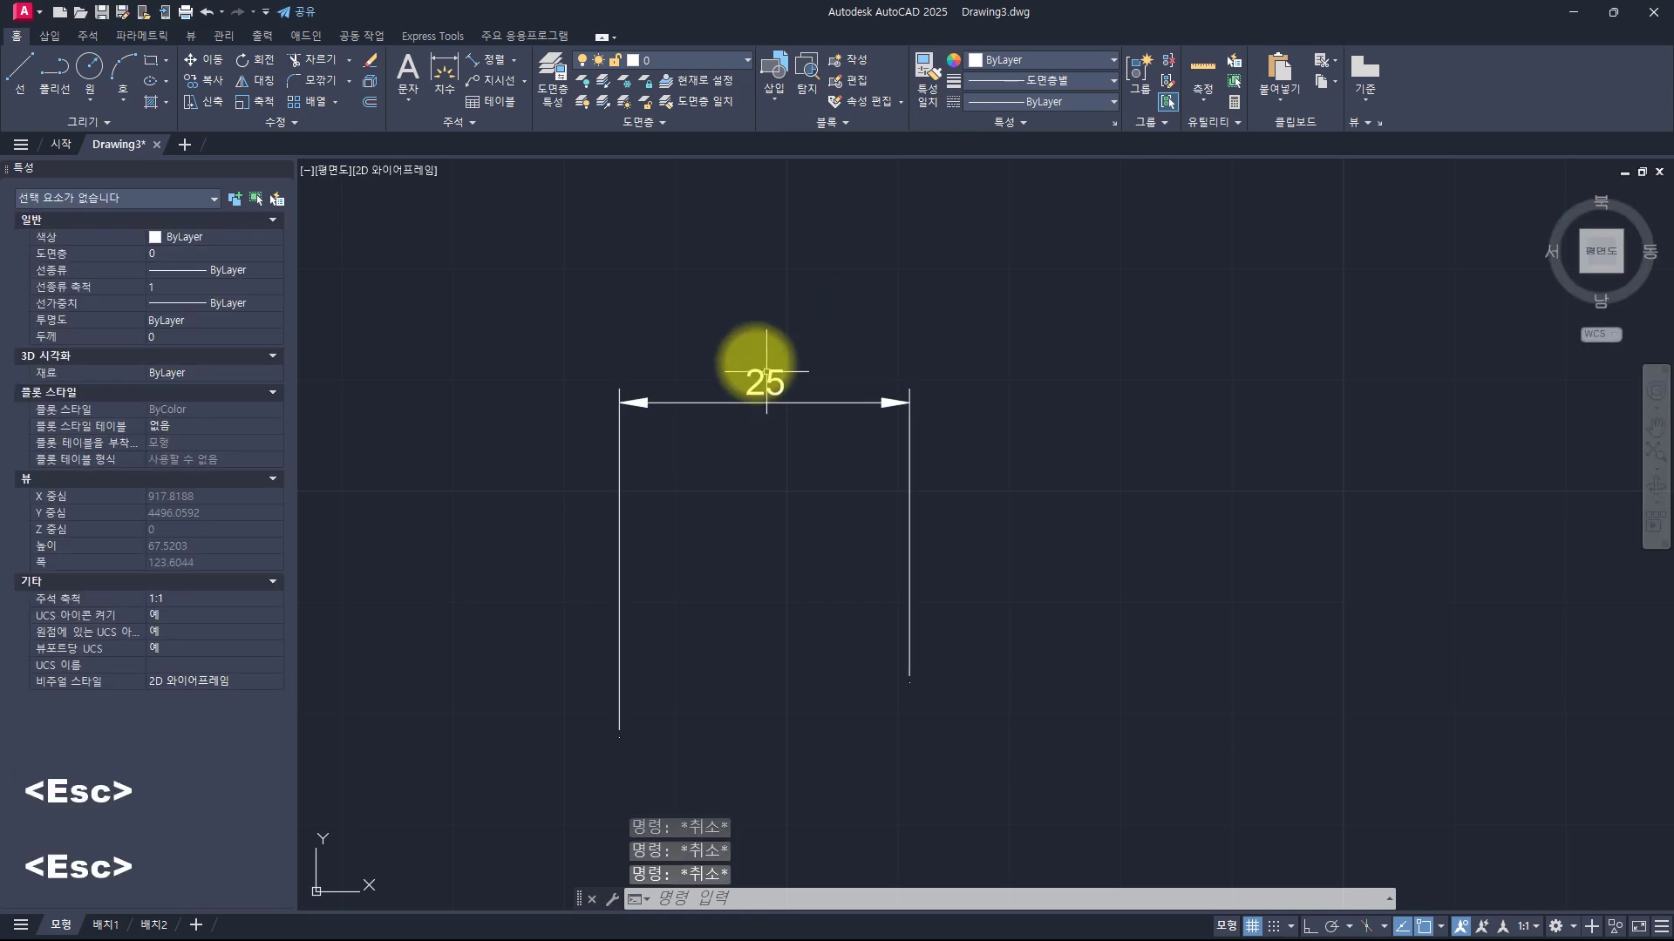
text(ed)
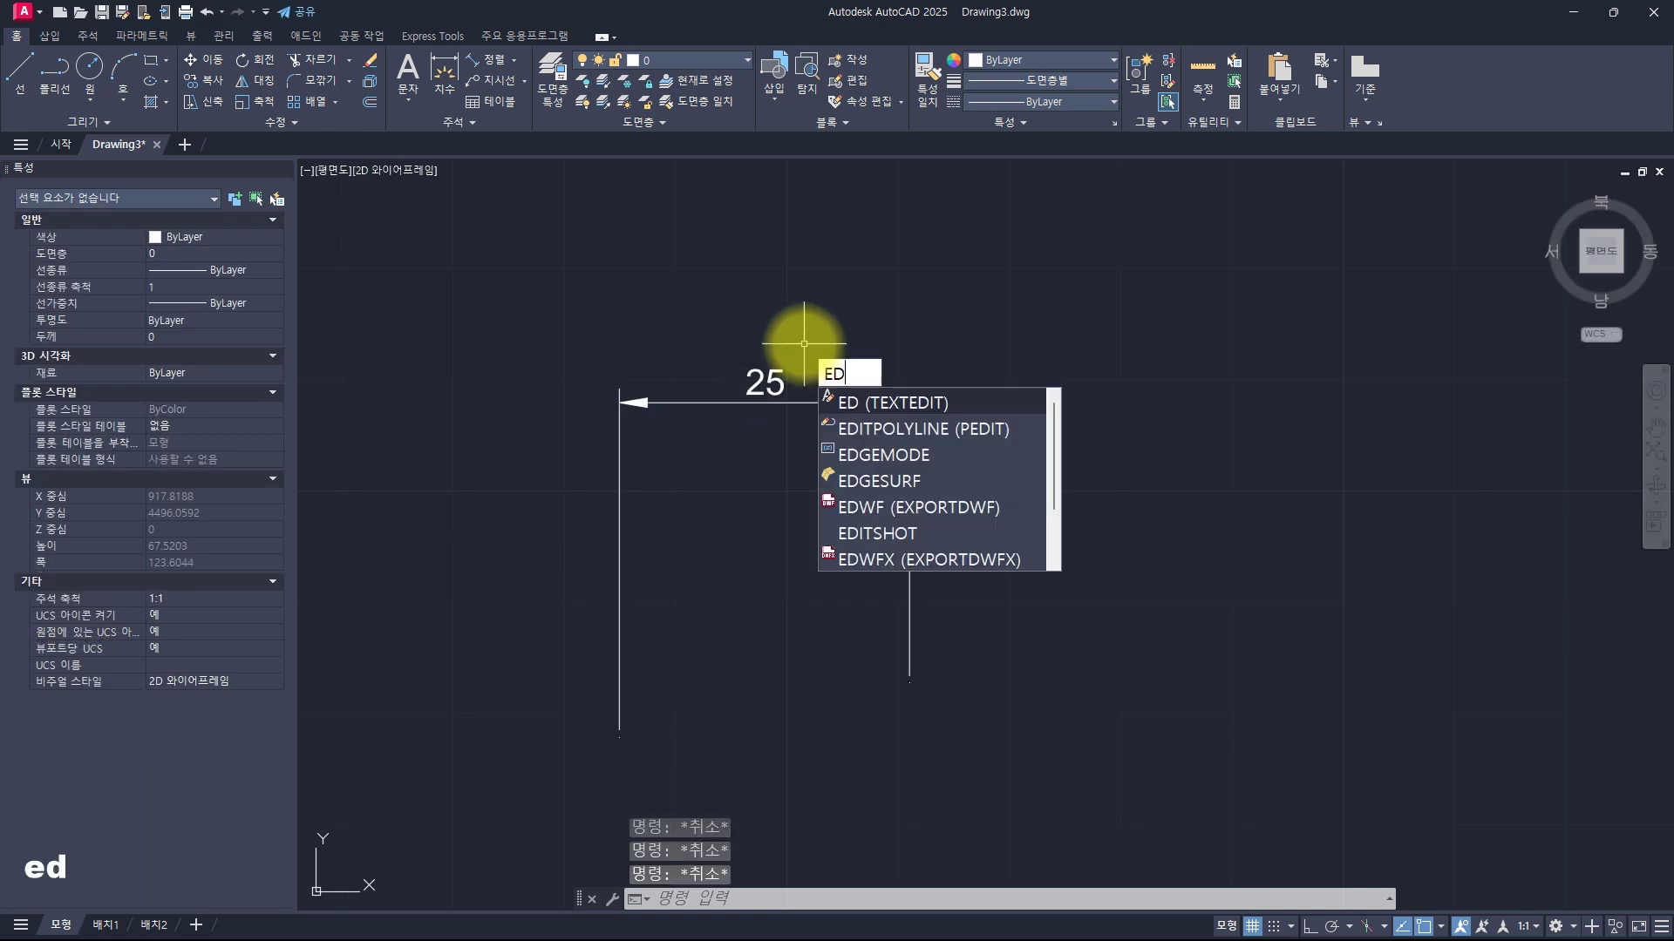
key(space)
click(776, 381)
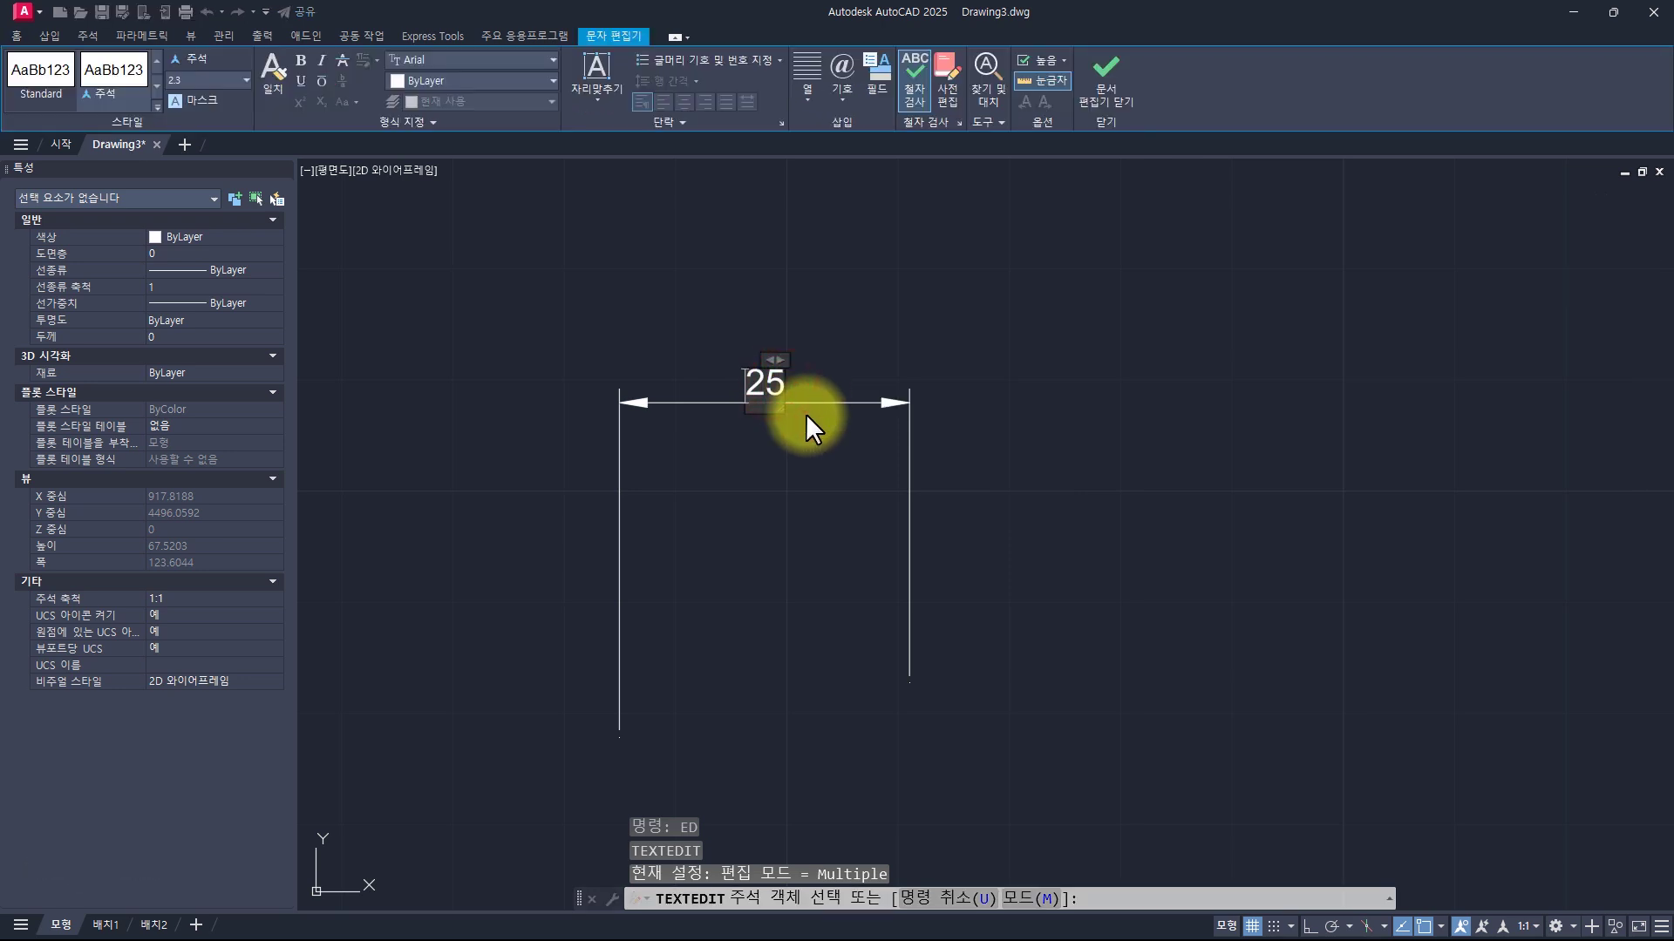
key(Escape)
key(Escape)
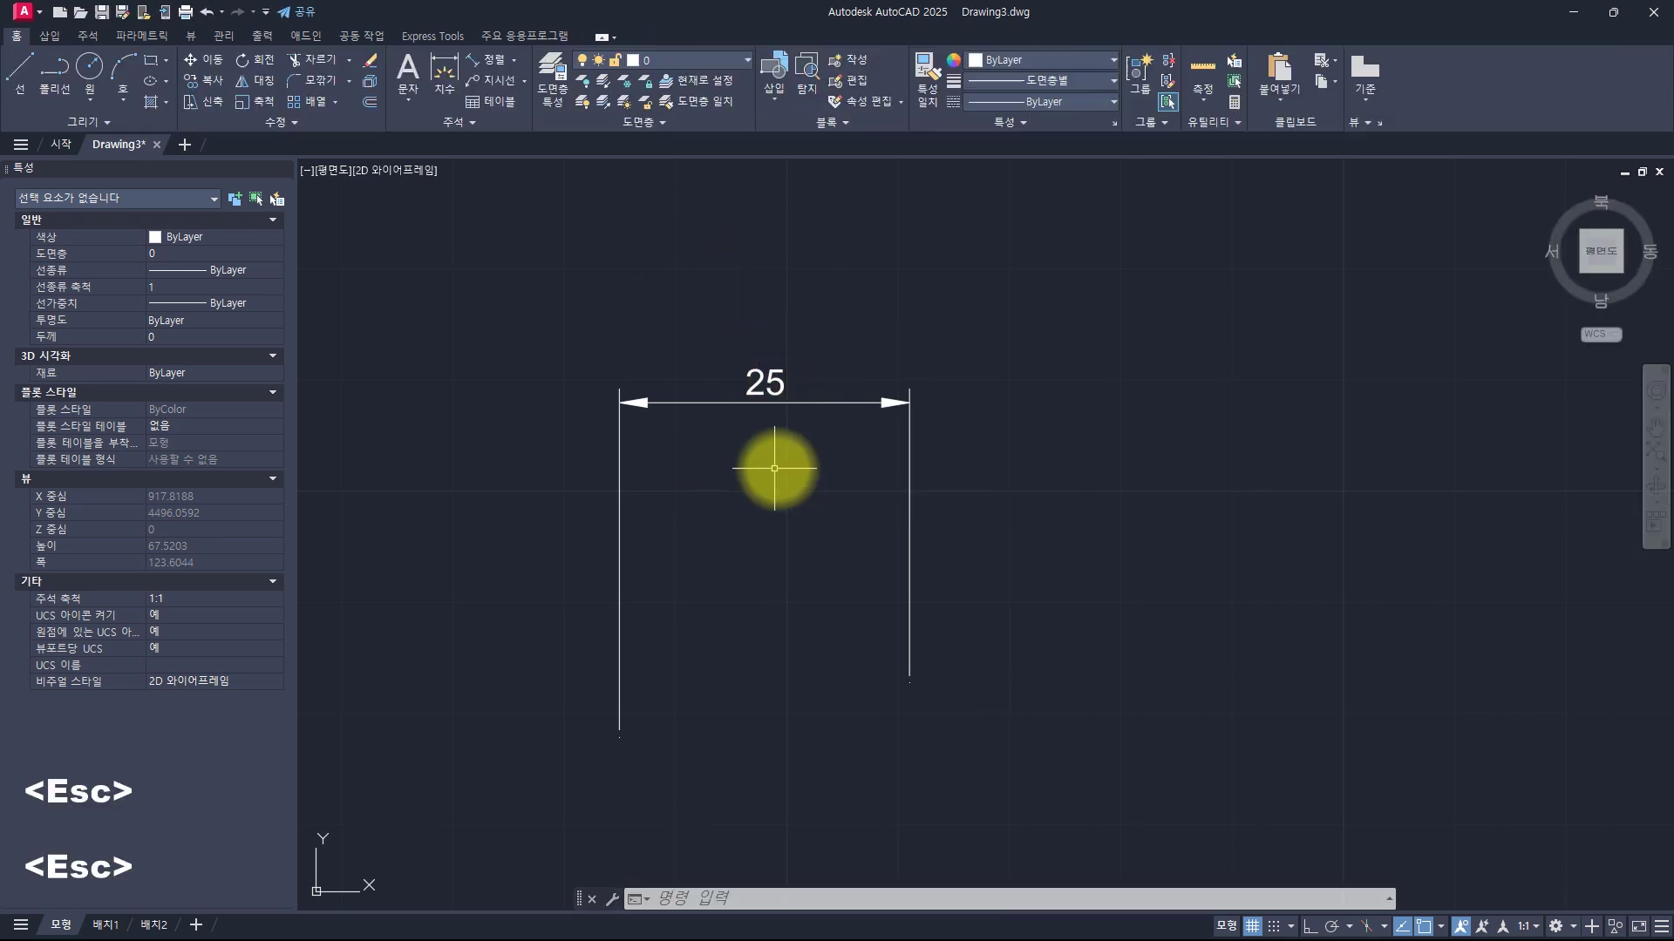
Undo the text edits and the text override on the dimension
key(ctrl+z)
key(ctrl+z)
key(ctrl+z)
key(ctrl+z)
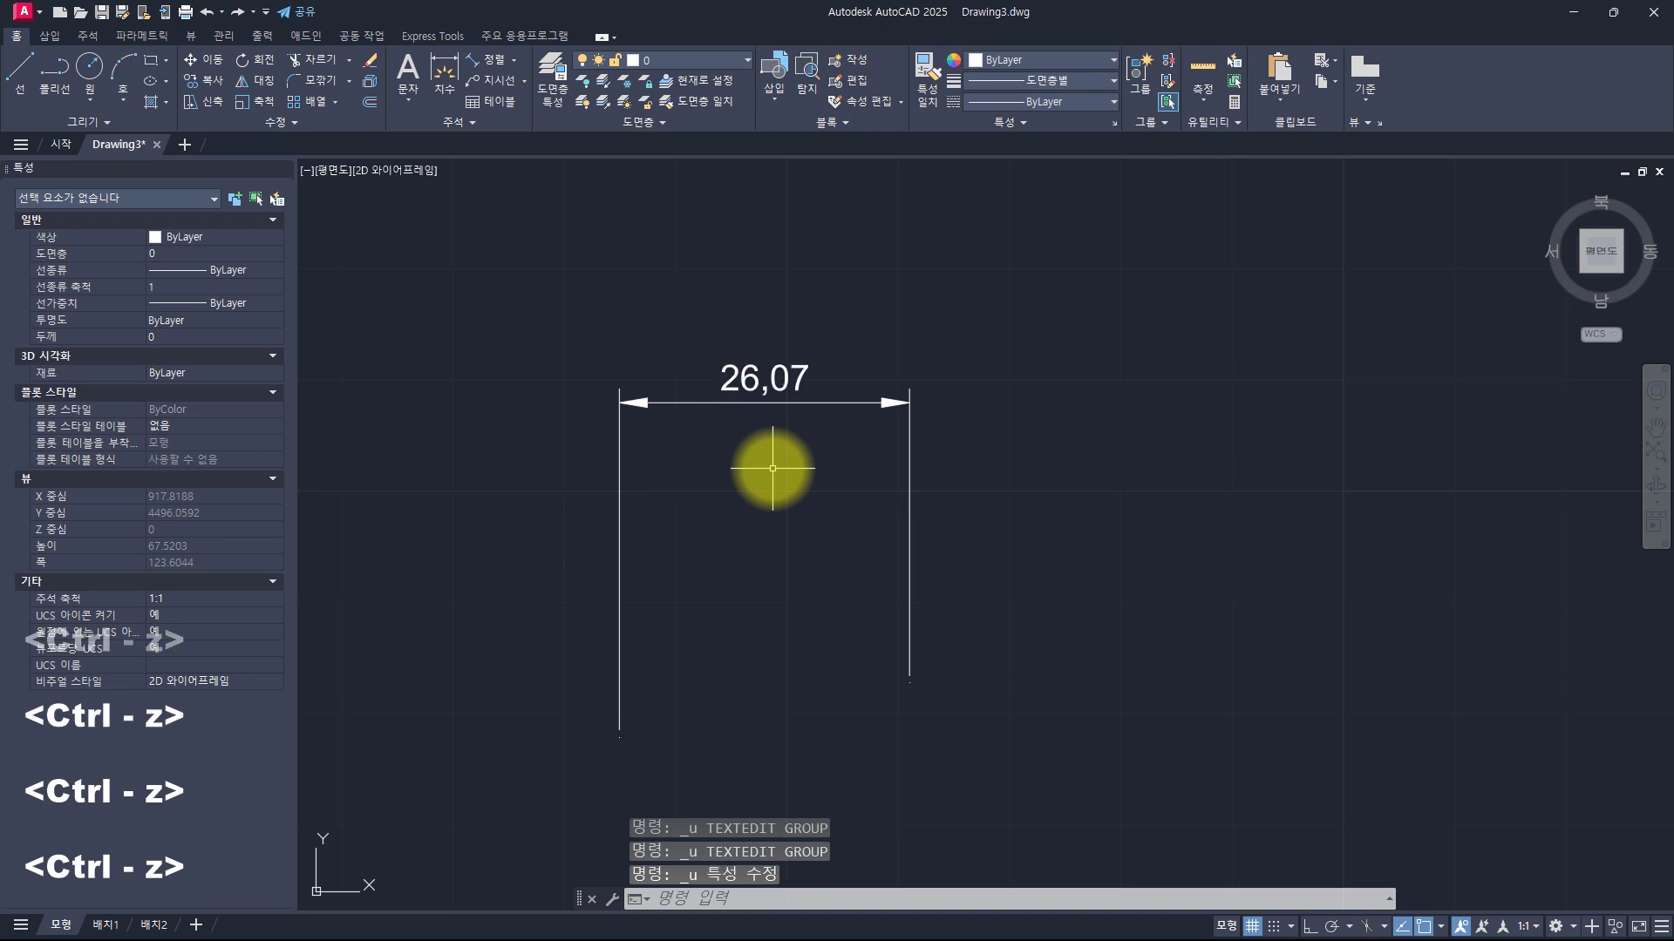
key(Escape)
key(Escape)
key(Escape)
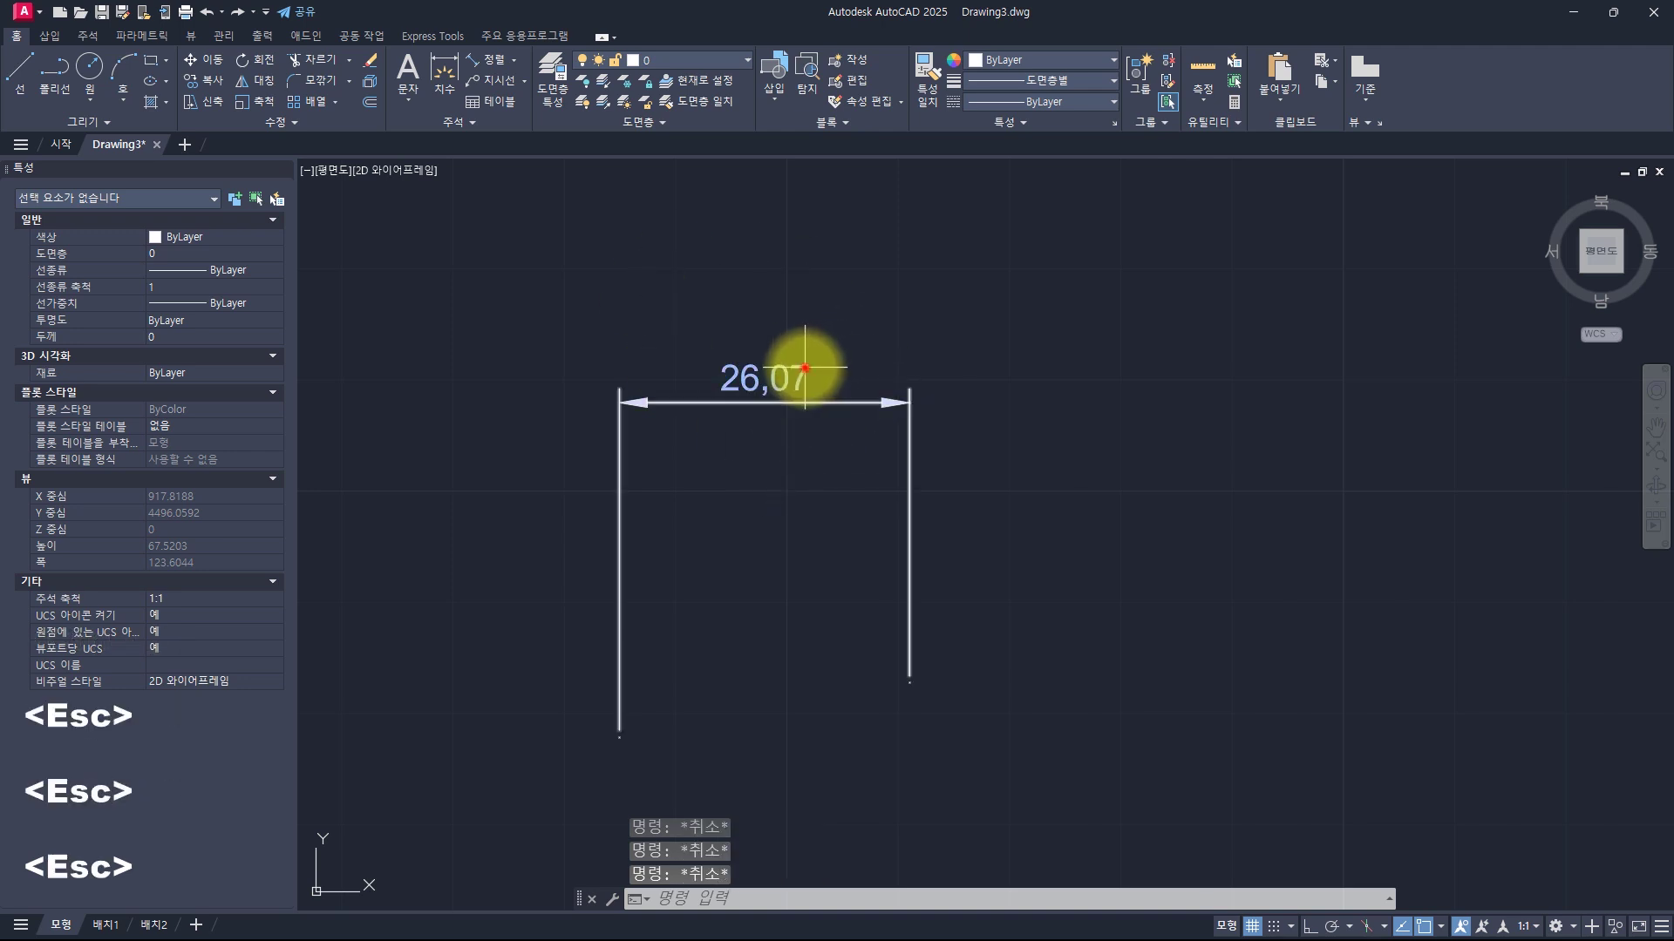
Select the dimension and check its measurement and text override properties, then deselect it
double_click(801, 370)
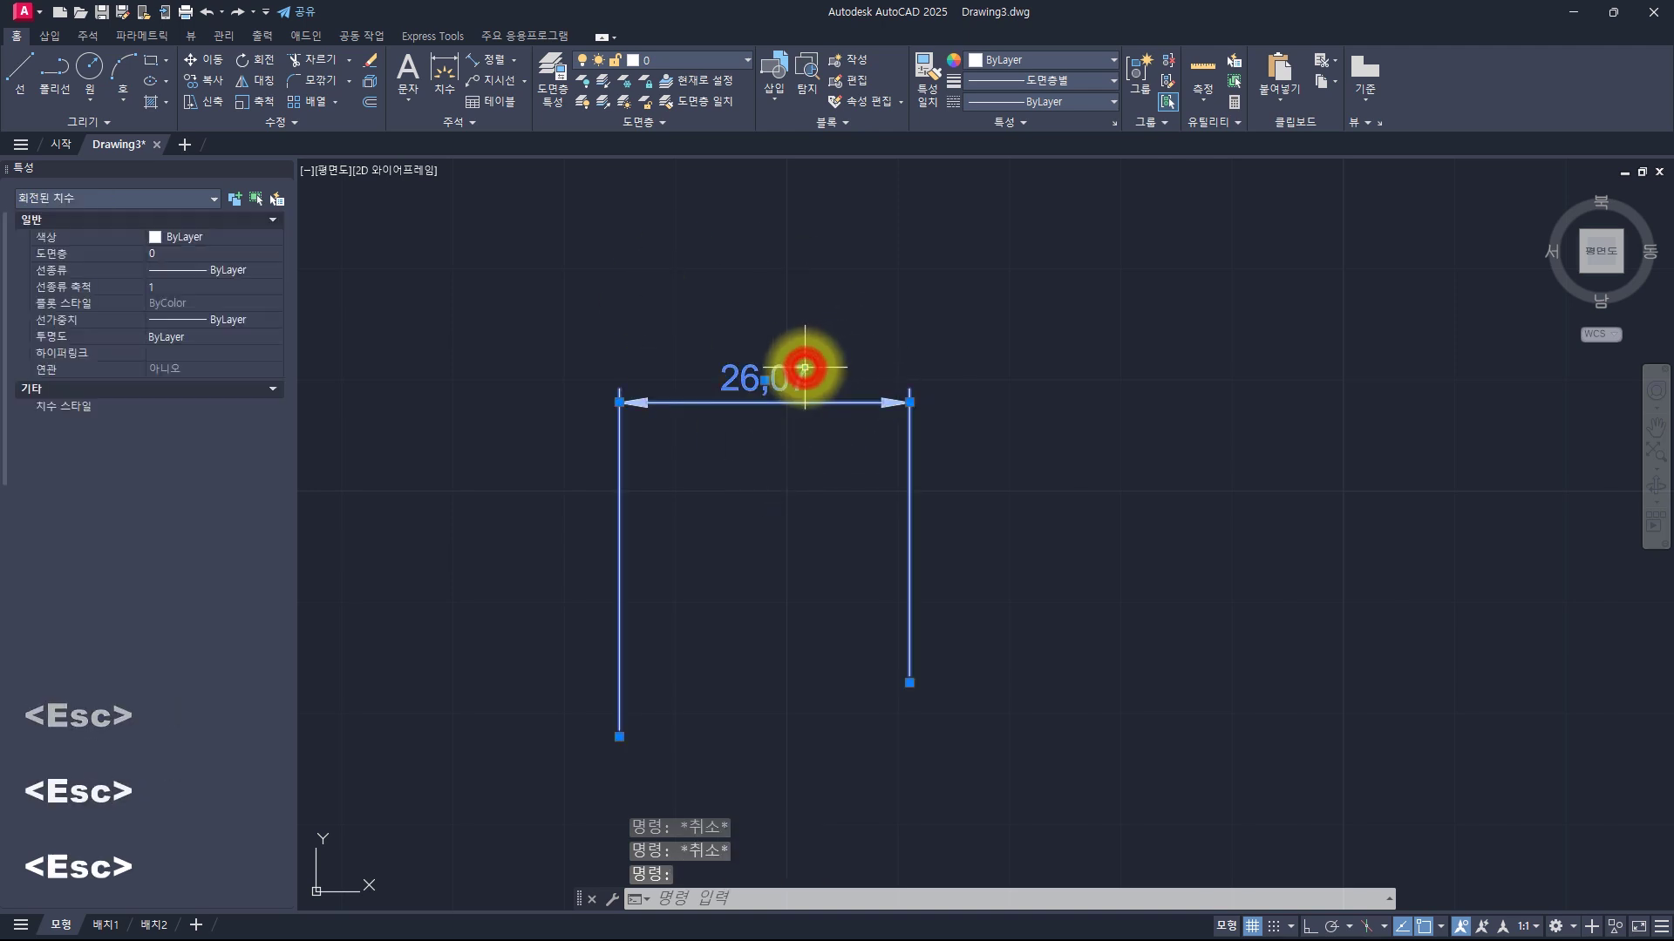
key(Escape)
key(Escape)
key(Escape)
click(755, 420)
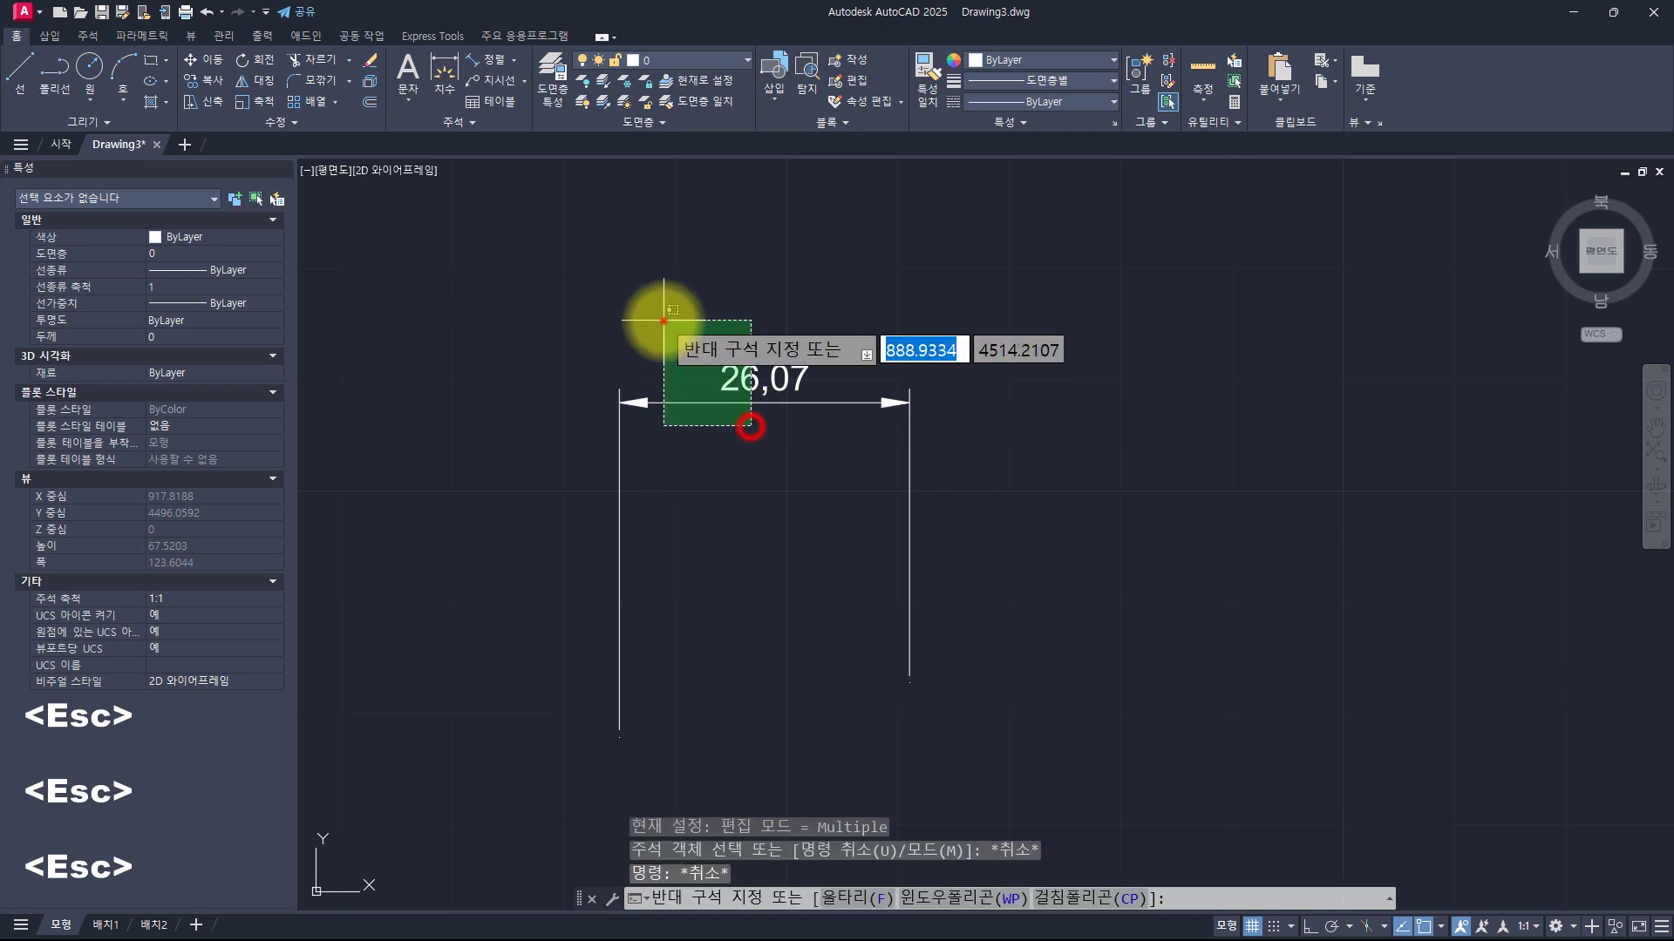
click(657, 321)
scroll(162, 577, down, 5)
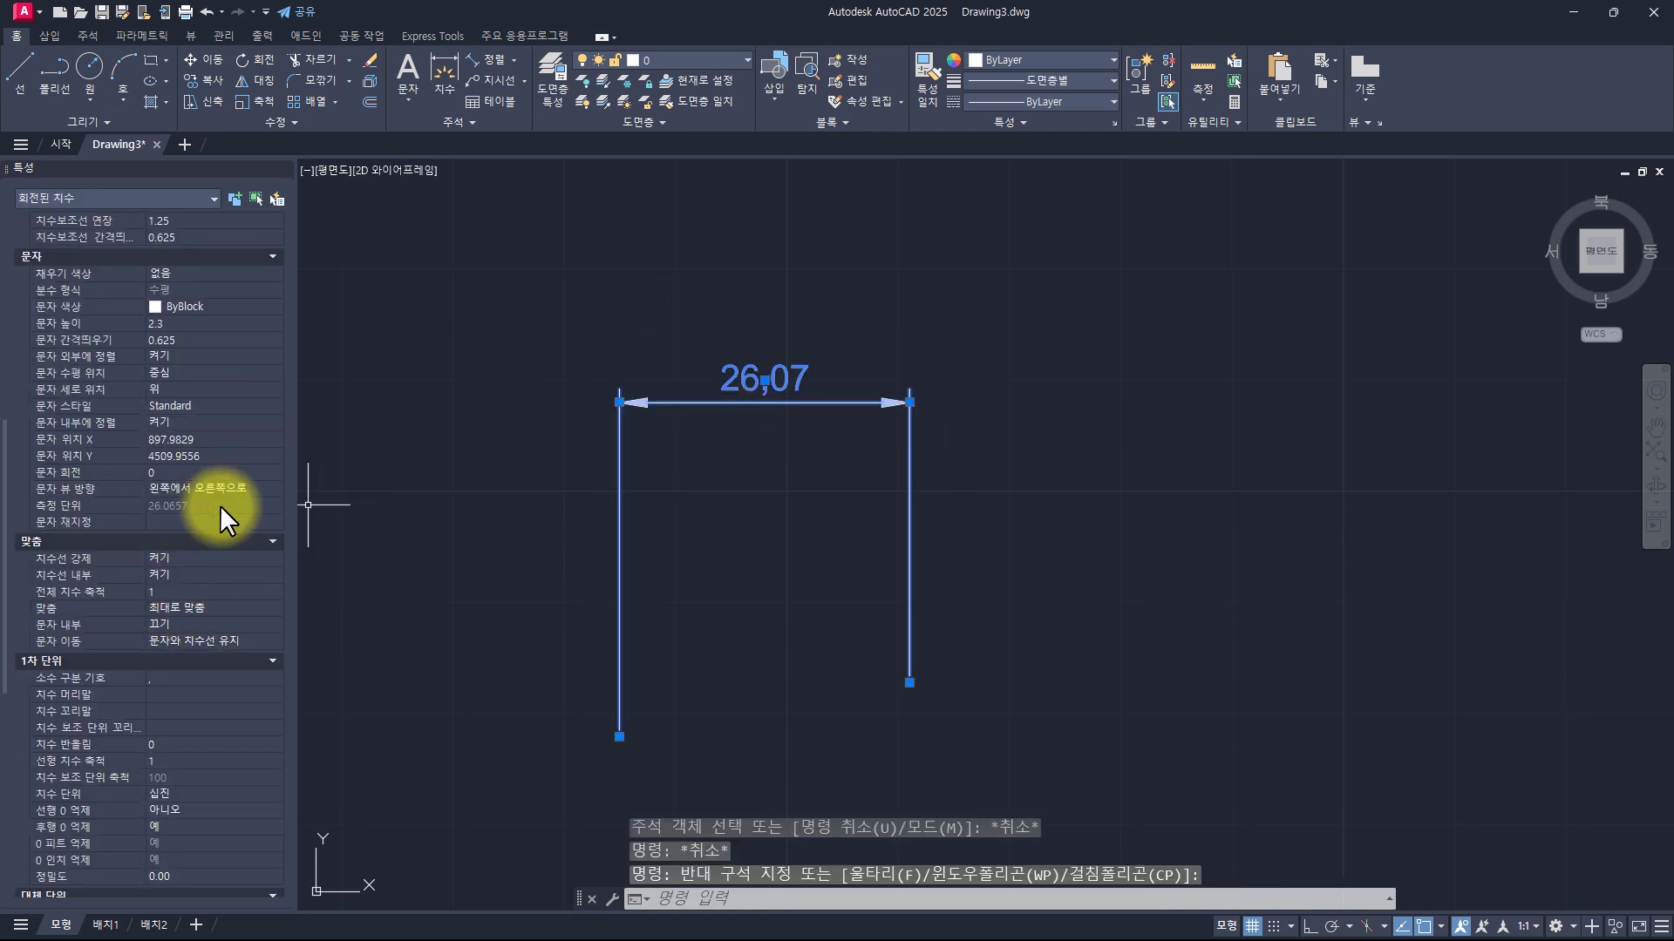
key(Escape)
key(Escape)
key(Escape)
key(Escape)
key(Escape)
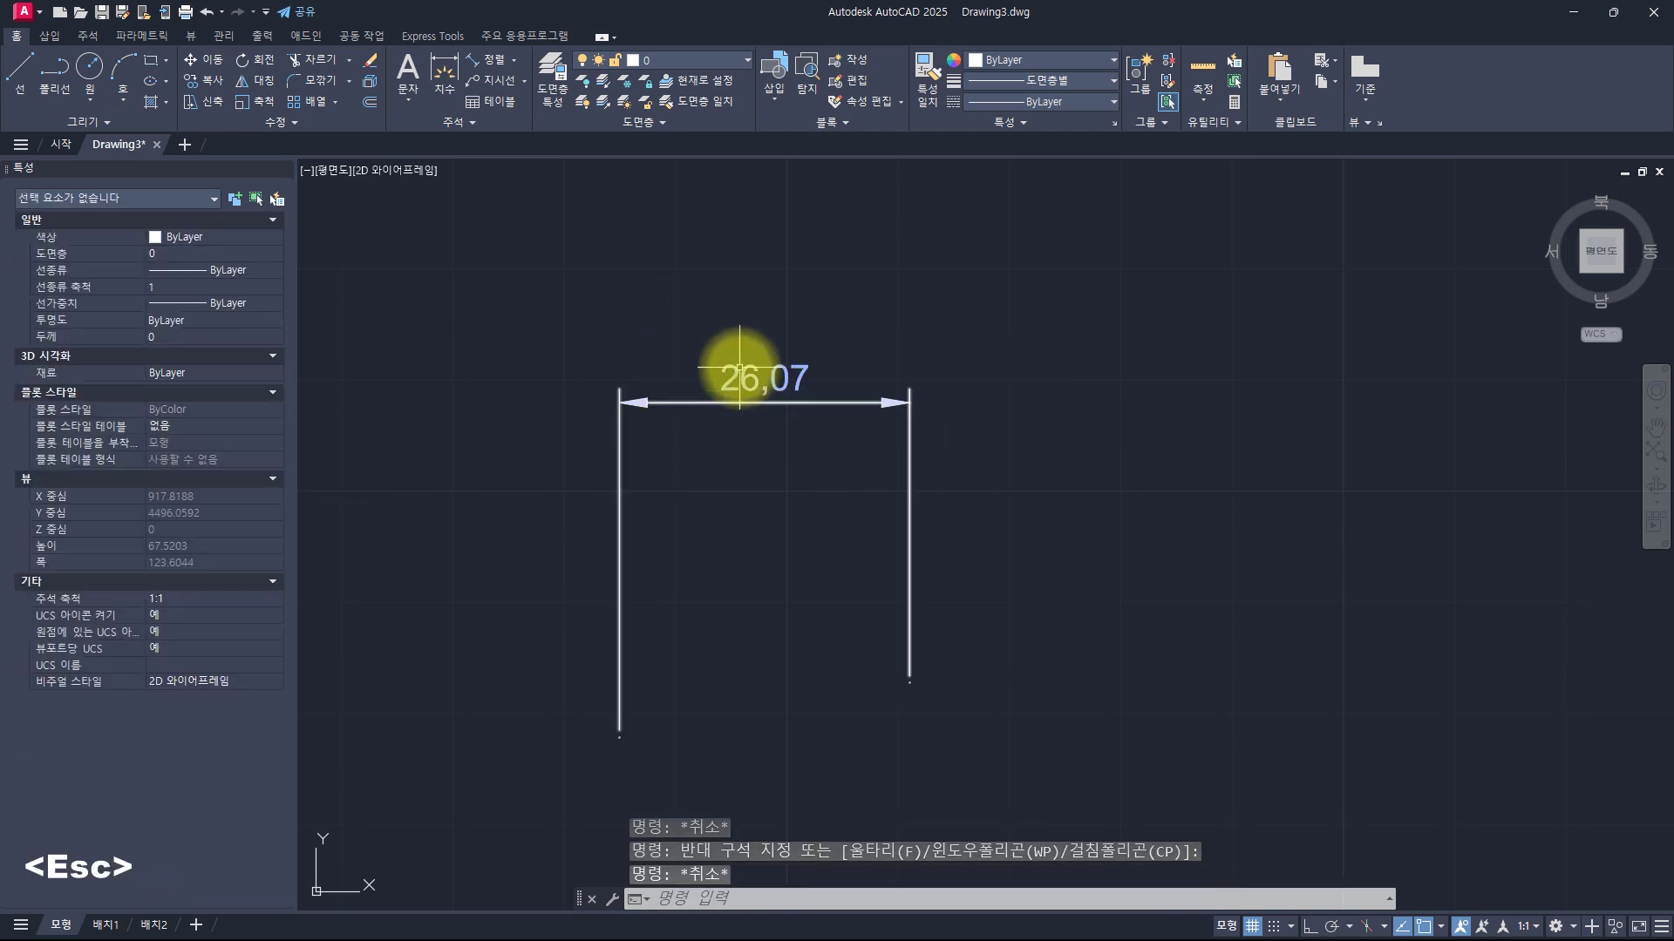
Open the dimension text in the text editor, delete the measured value from it, and close the editor
click(743, 371)
double_click(743, 372)
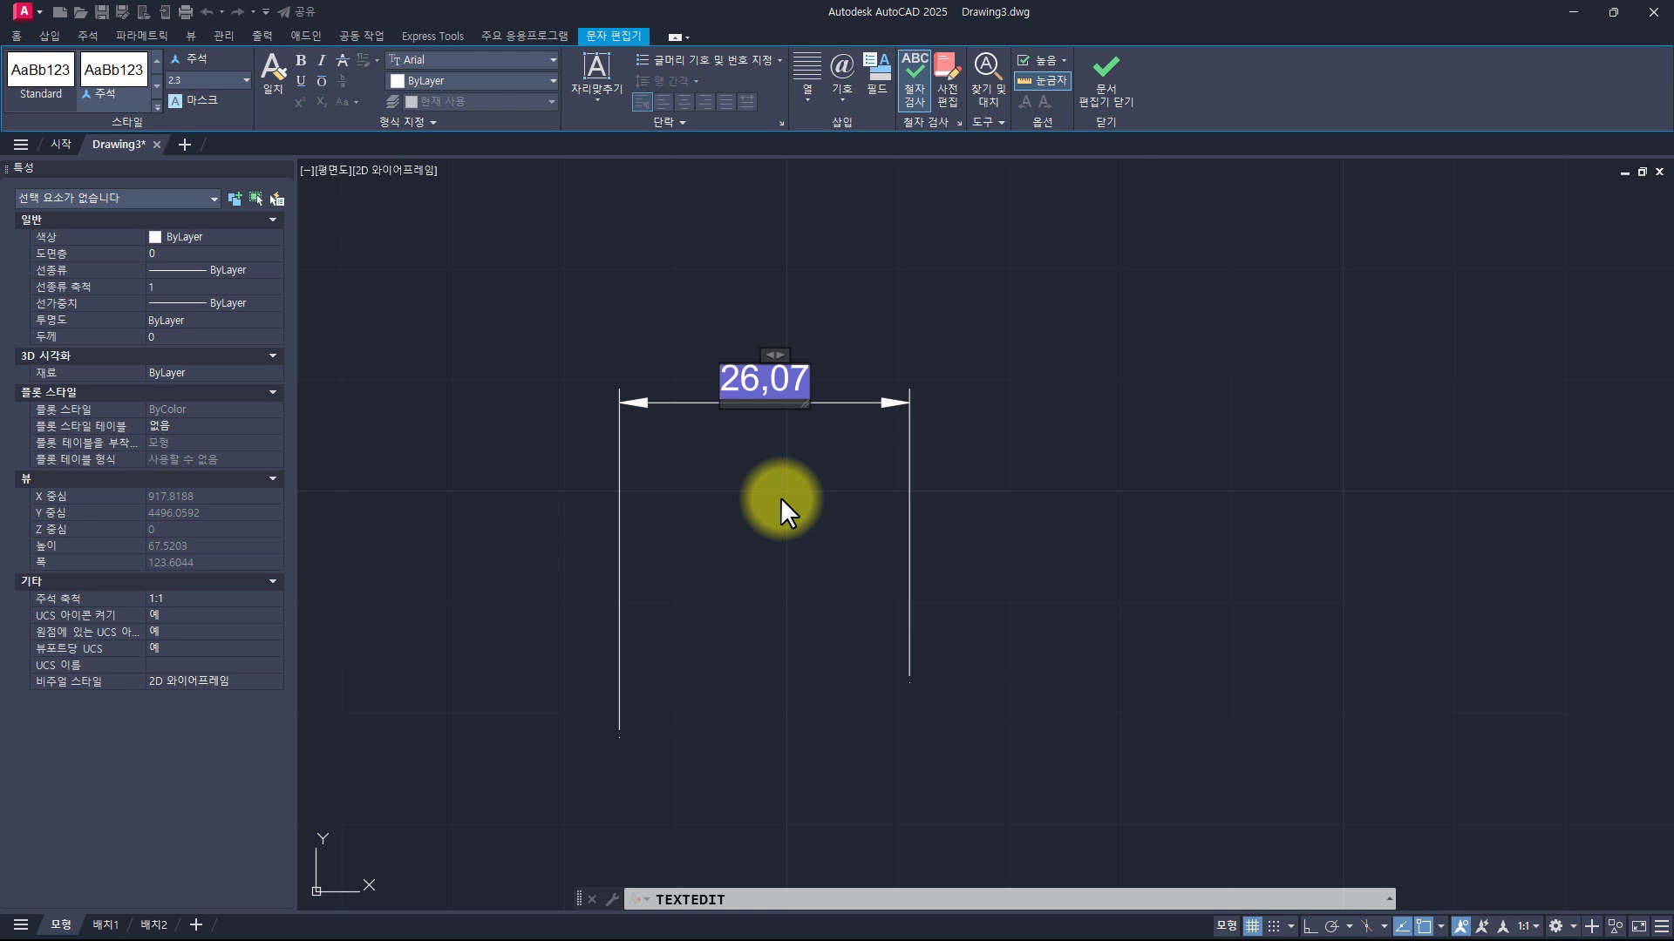
click(781, 387)
click(735, 385)
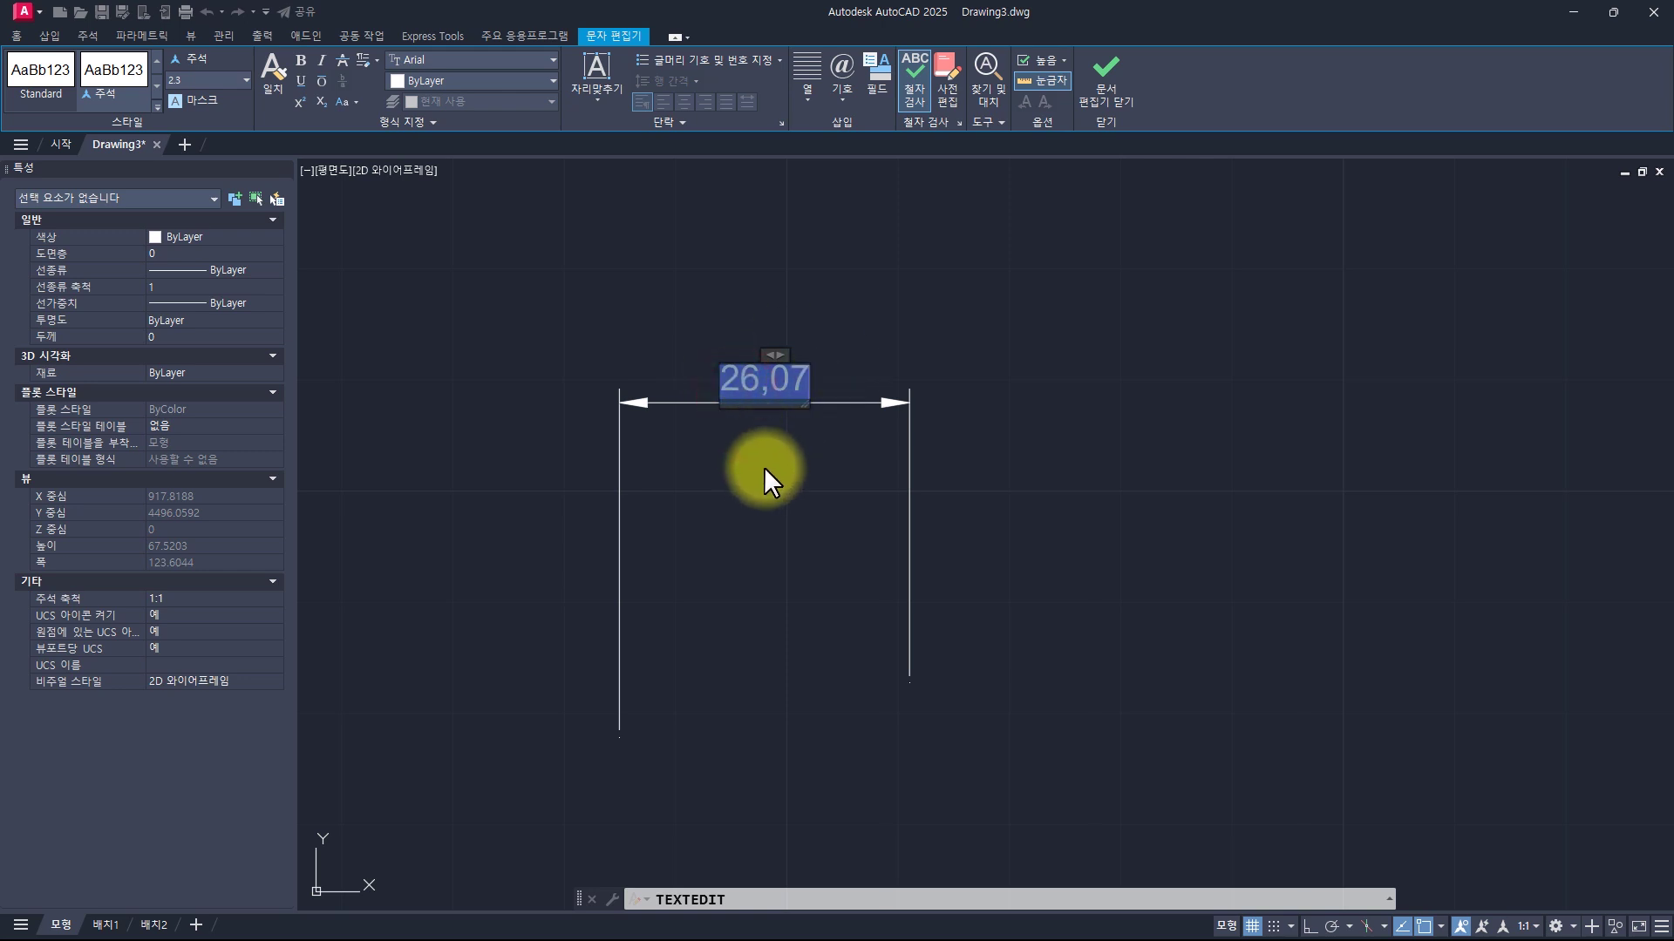
key(Delete)
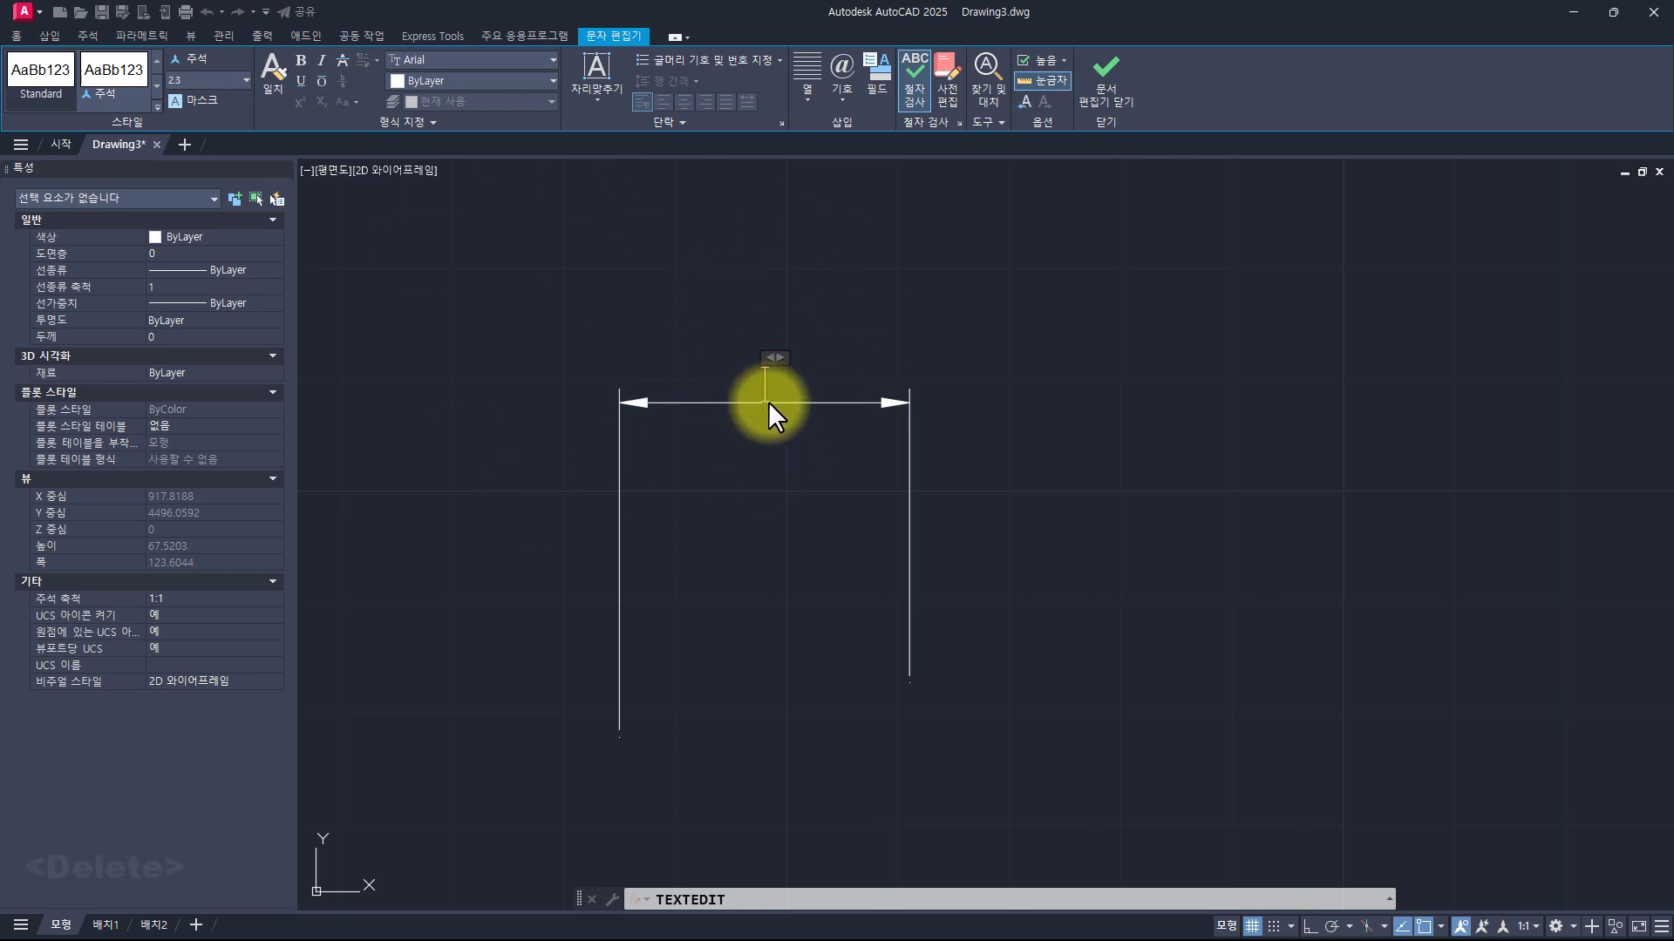
click(768, 401)
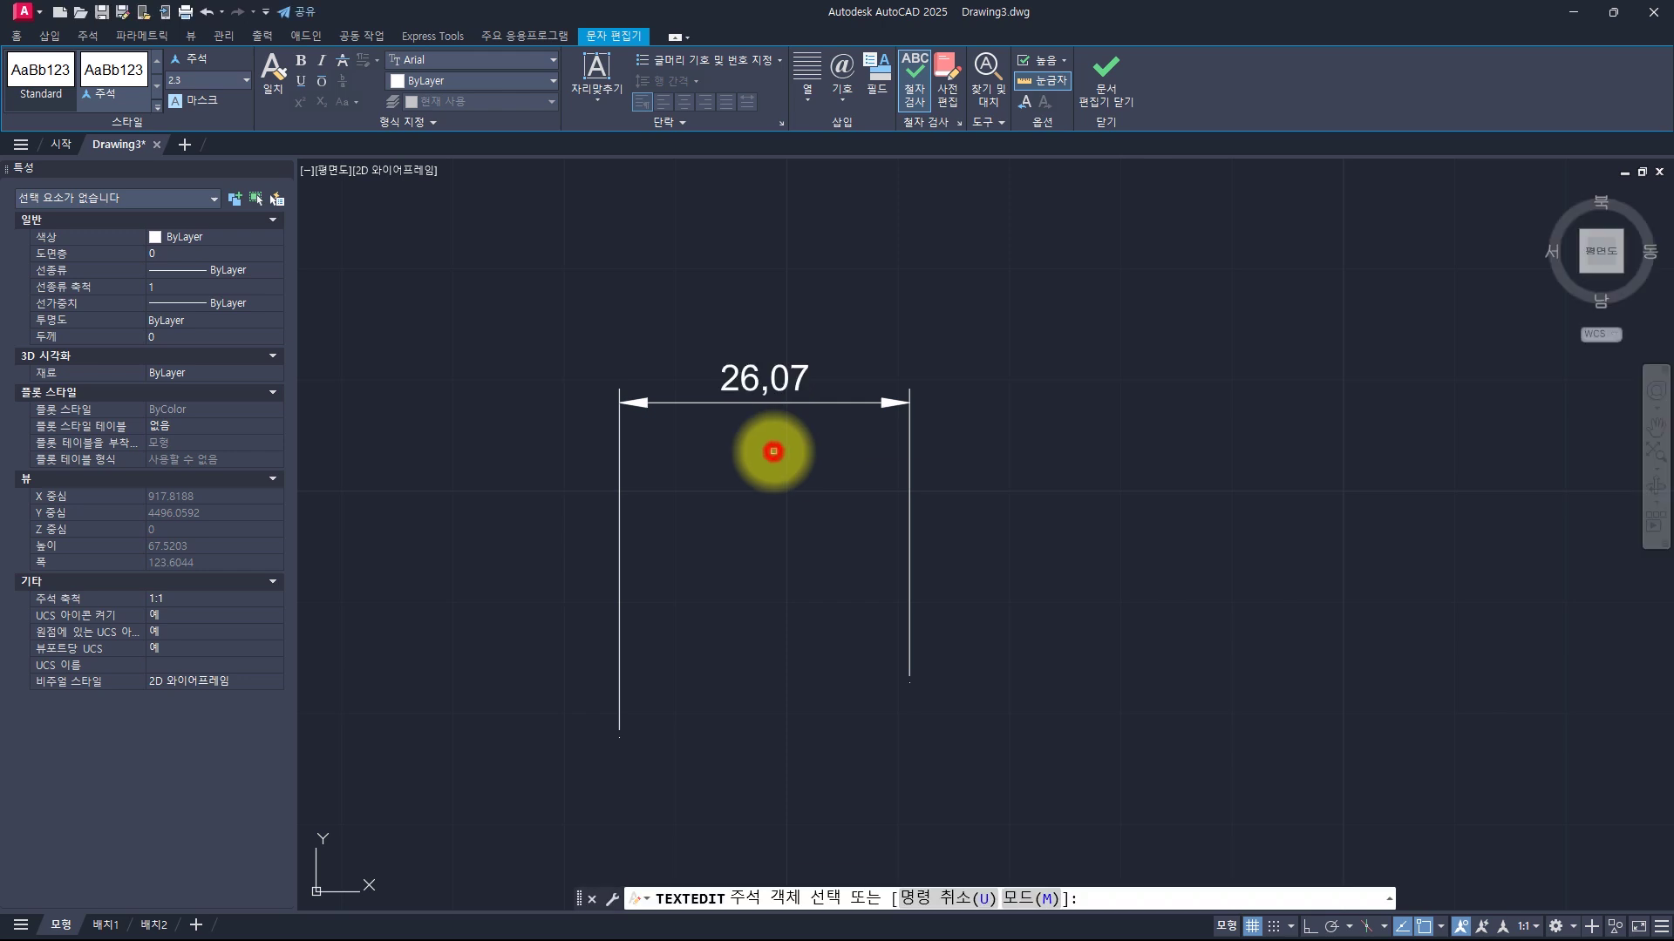
key(Escape)
key(Escape)
key(Escape)
Select the dimension and set its text override to w=25mm
click(848, 467)
click(766, 355)
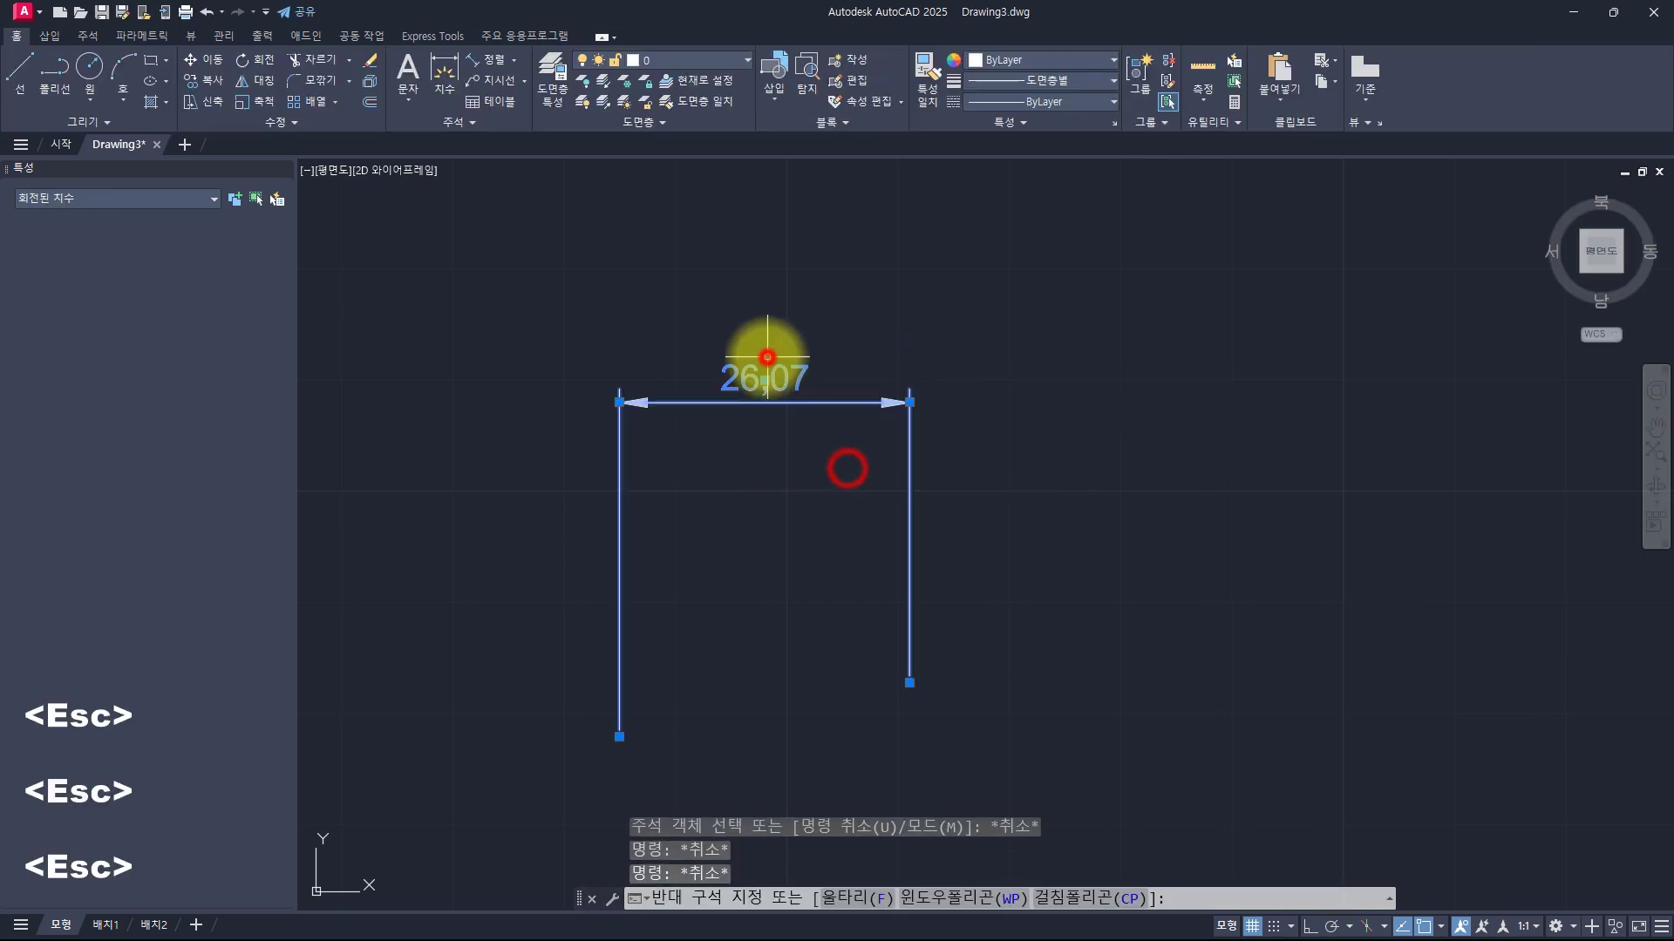
click(360, 497)
scroll(223, 551, down, 5)
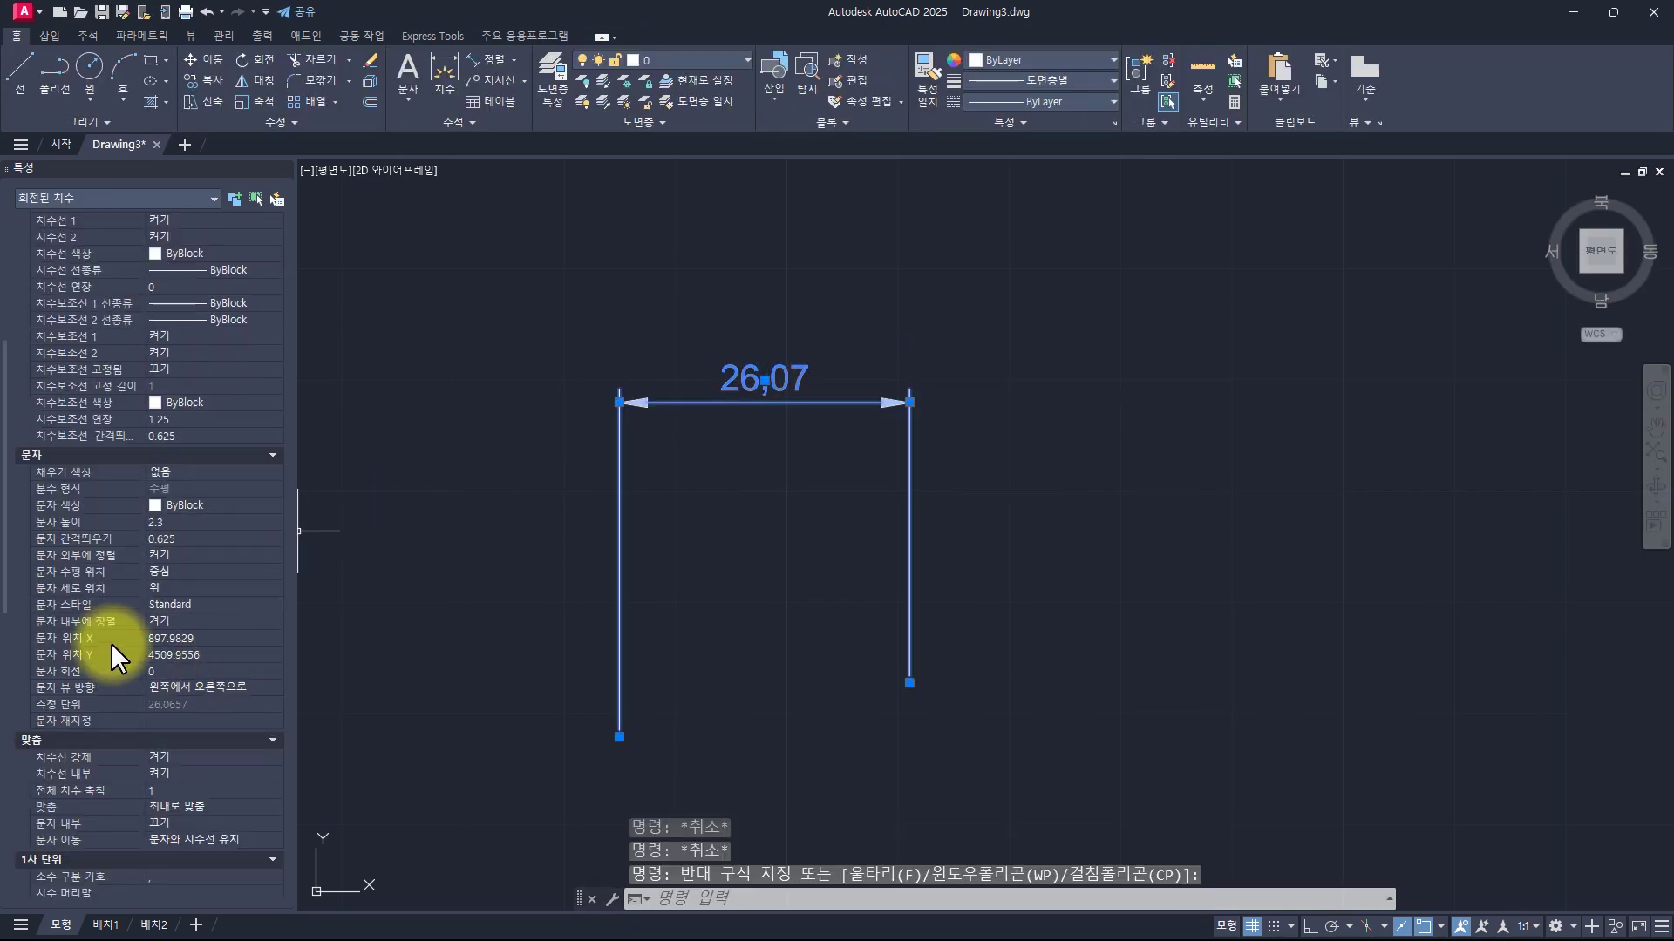
scroll(160, 725, down, 2)
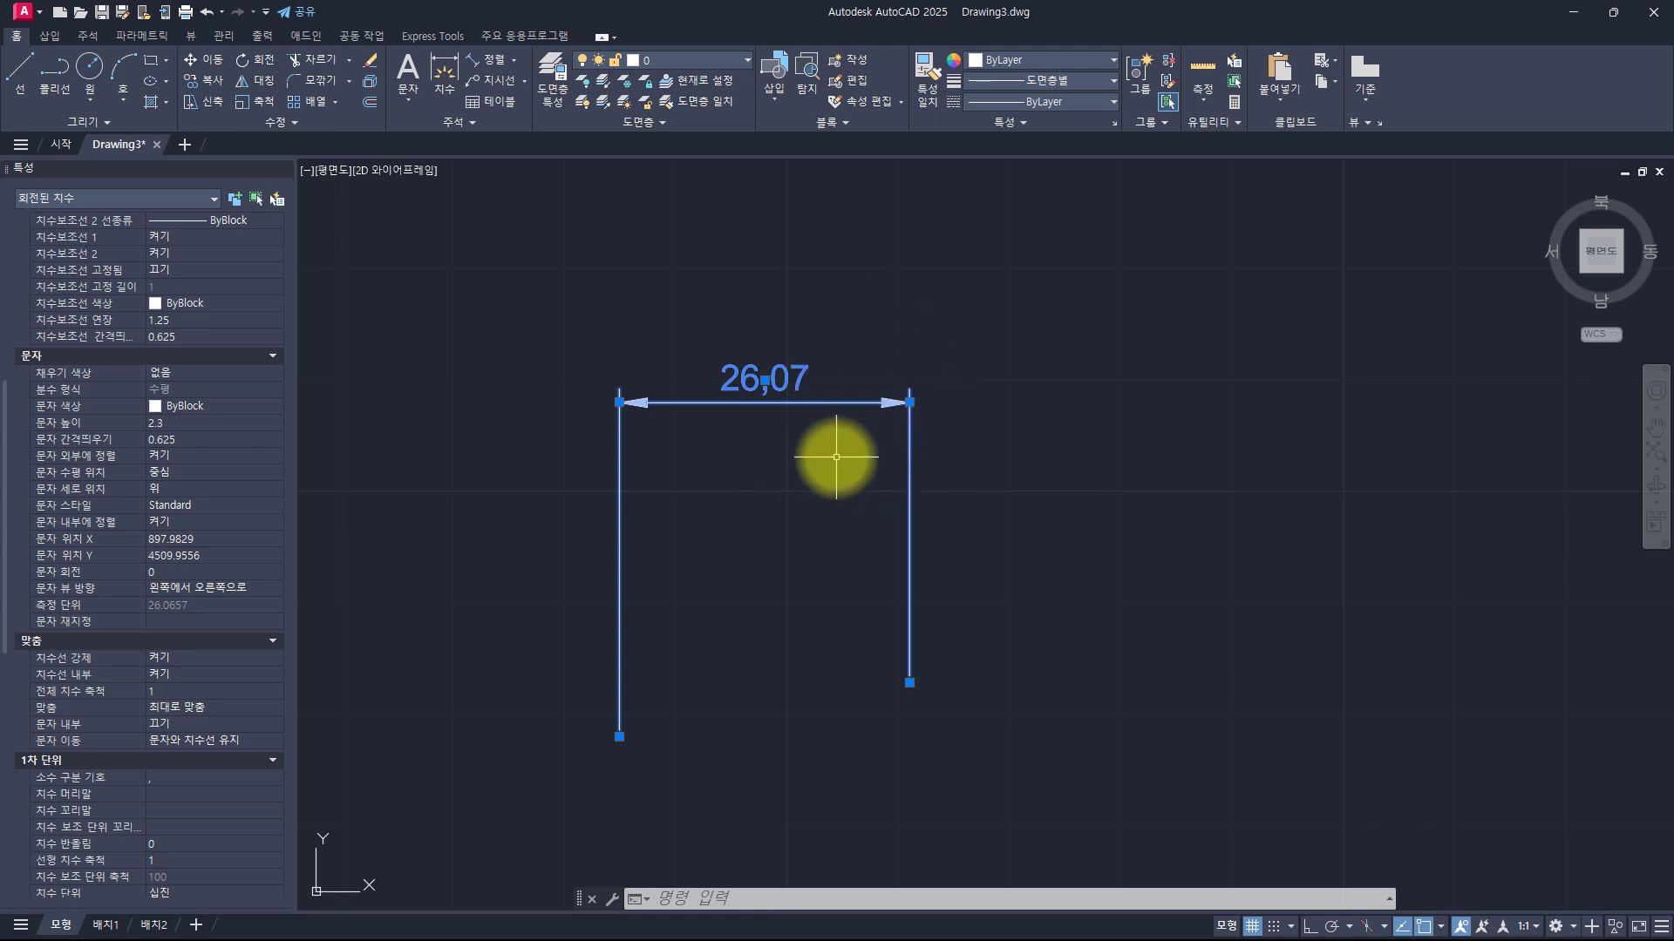
scroll(180, 556, down, 3)
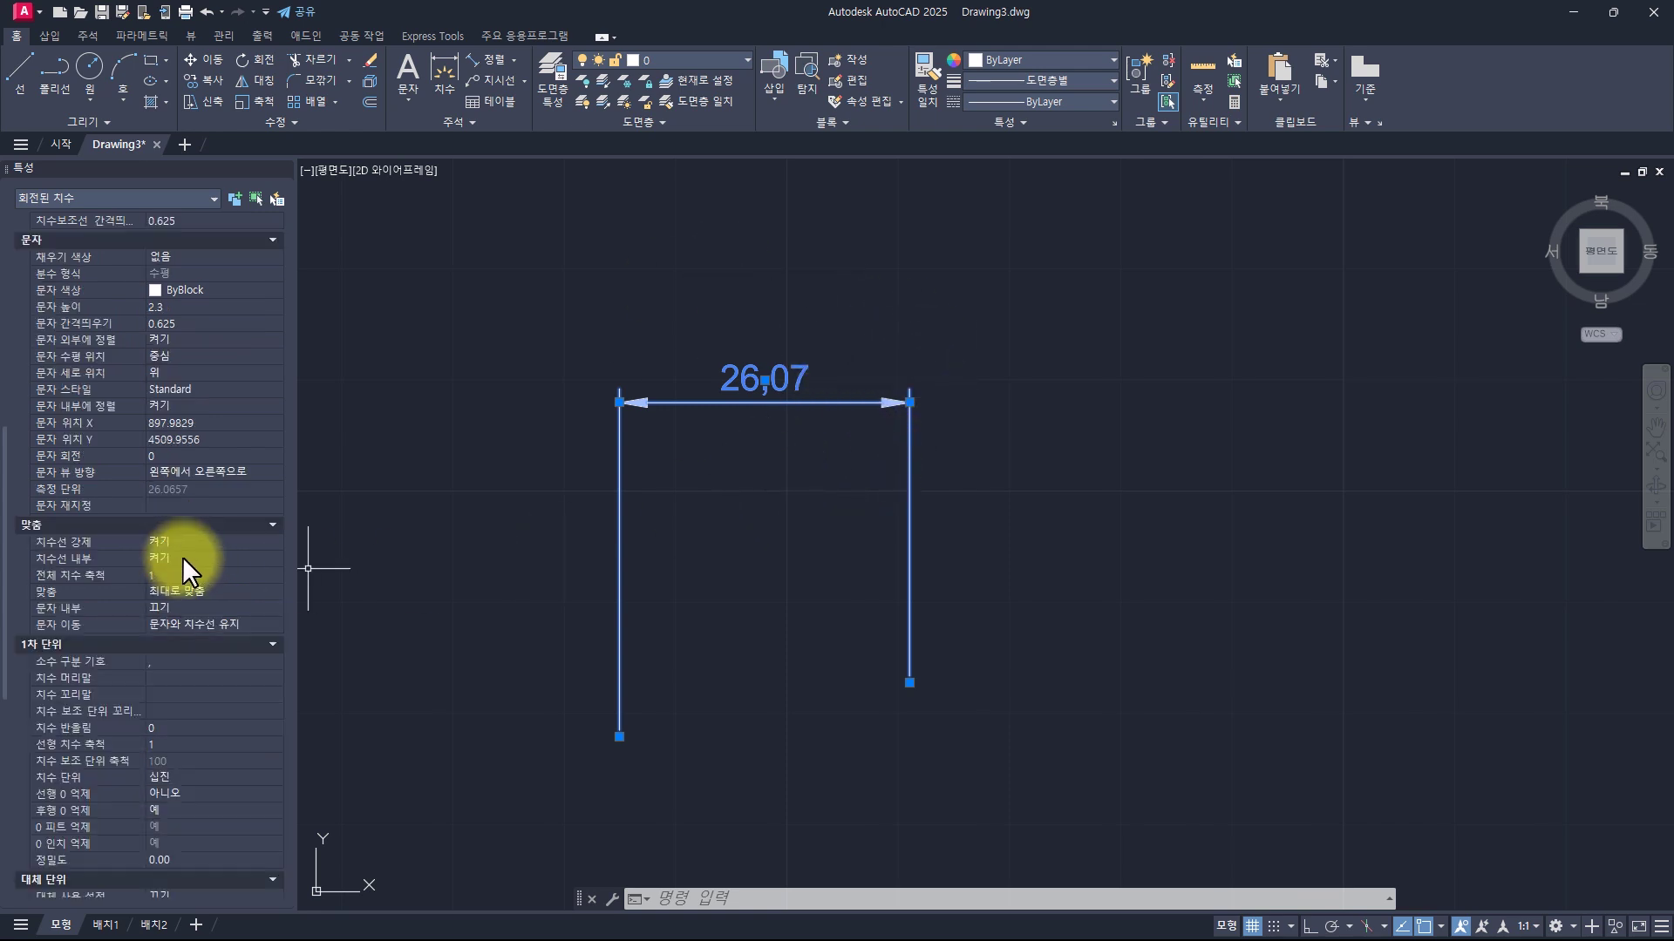
click(202, 506)
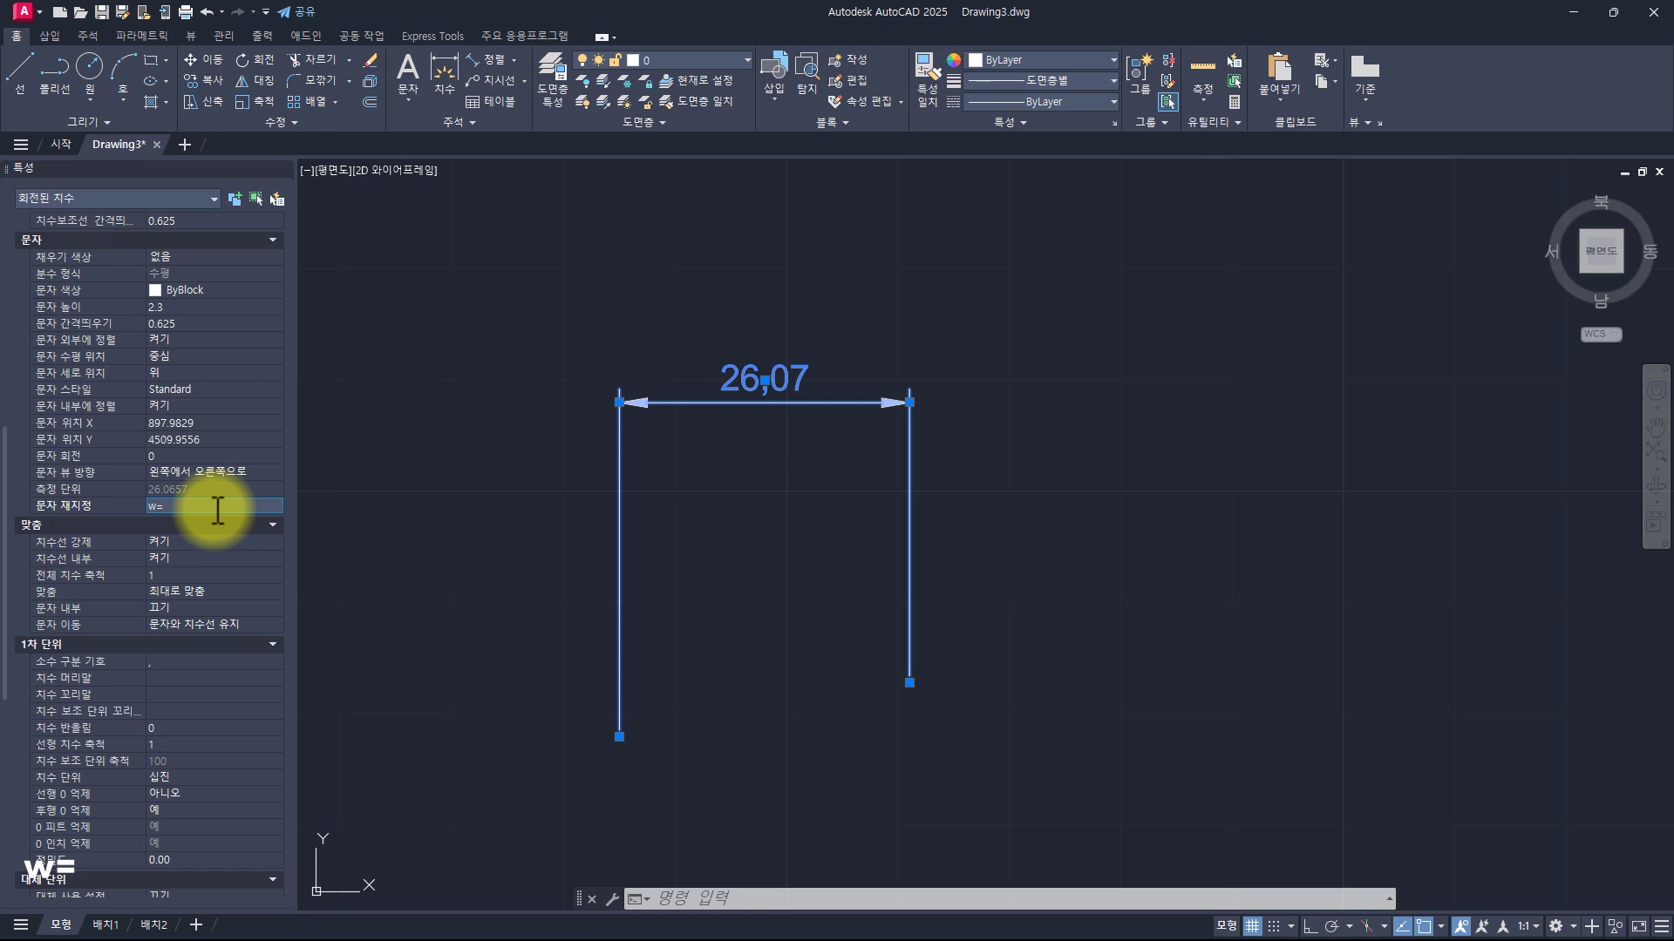
key(Return)
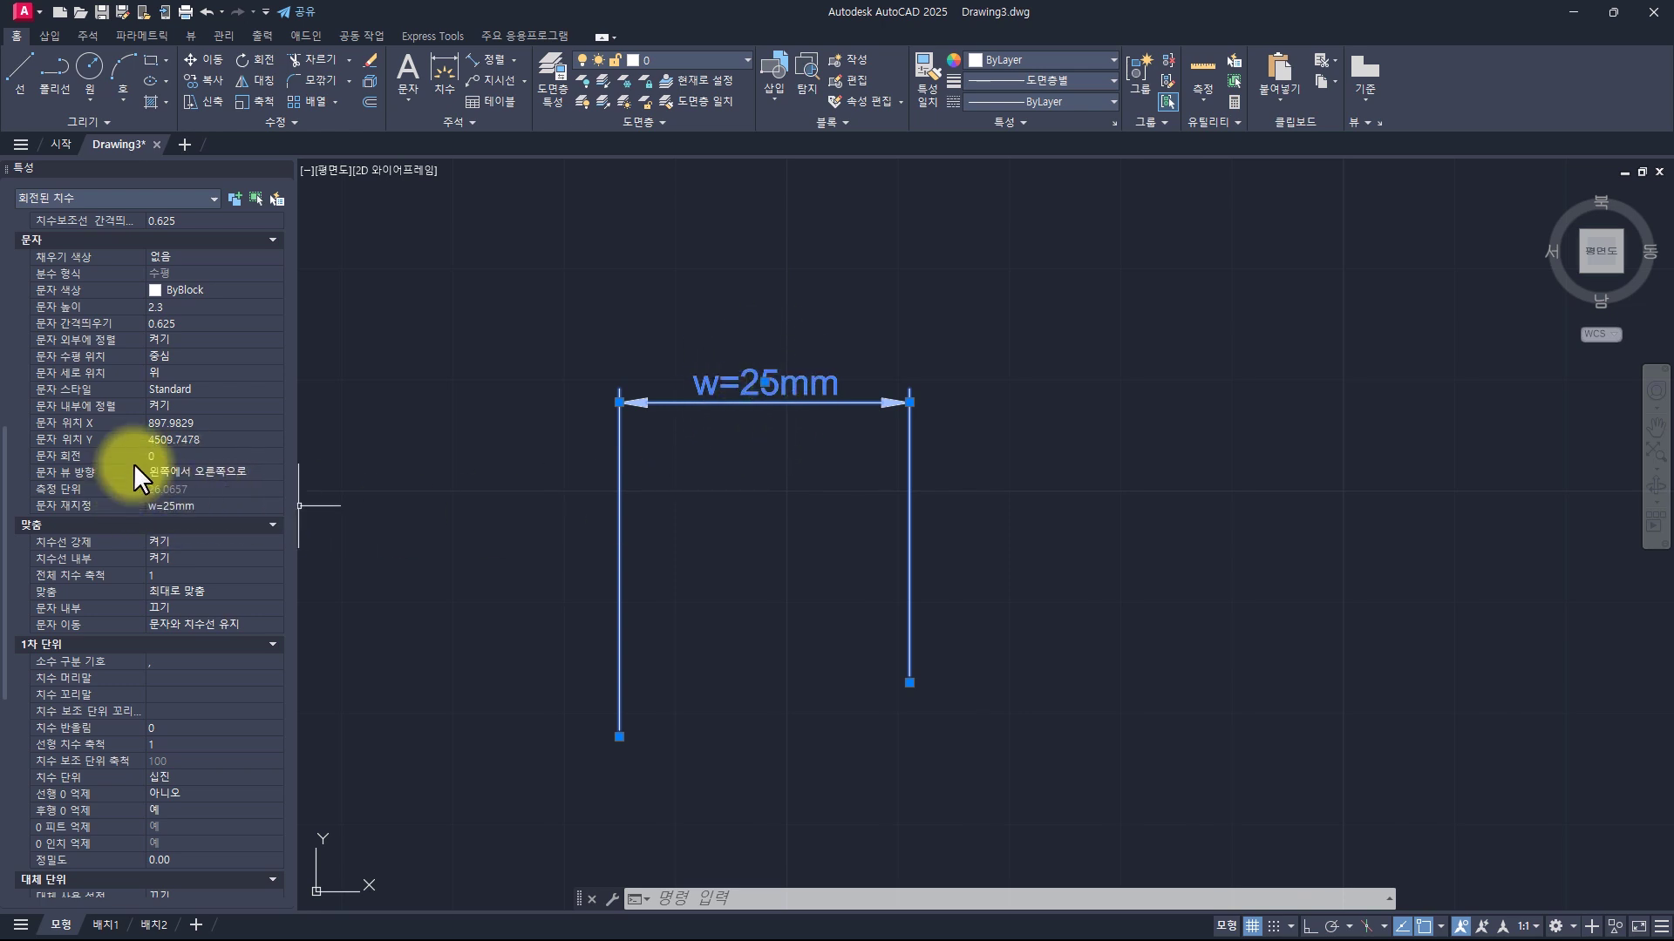
Replace the fixed number in the text override with the measured-value placeholder, making it w=<>mm
click(183, 506)
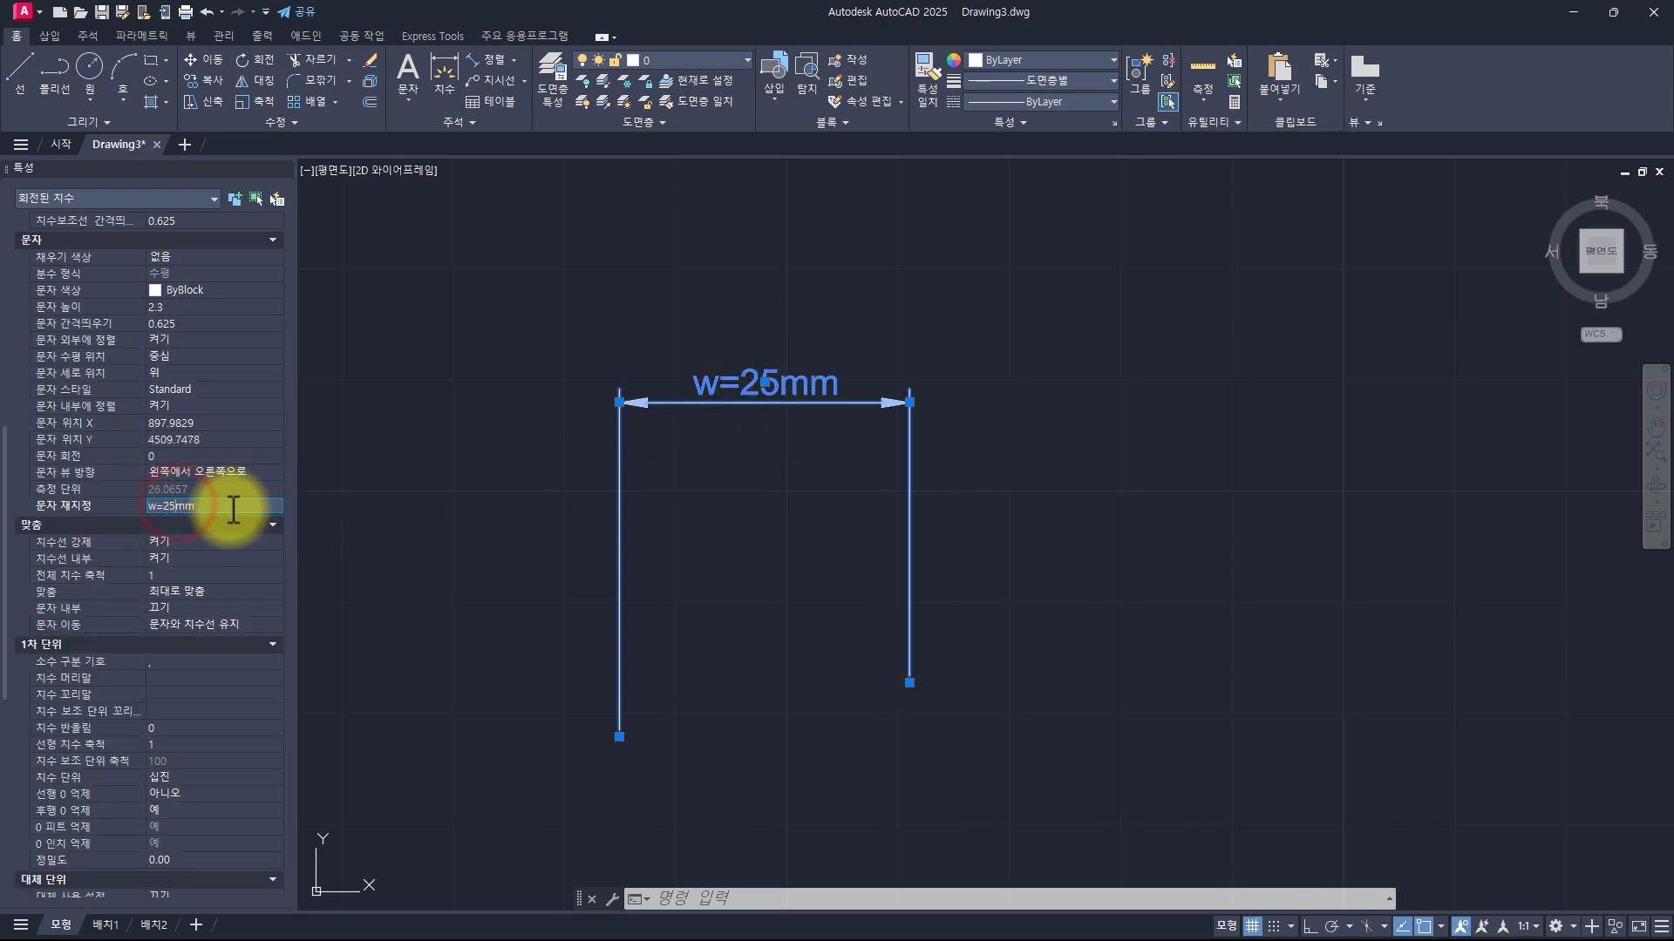
key(BackSpace)
key(BackSpace)
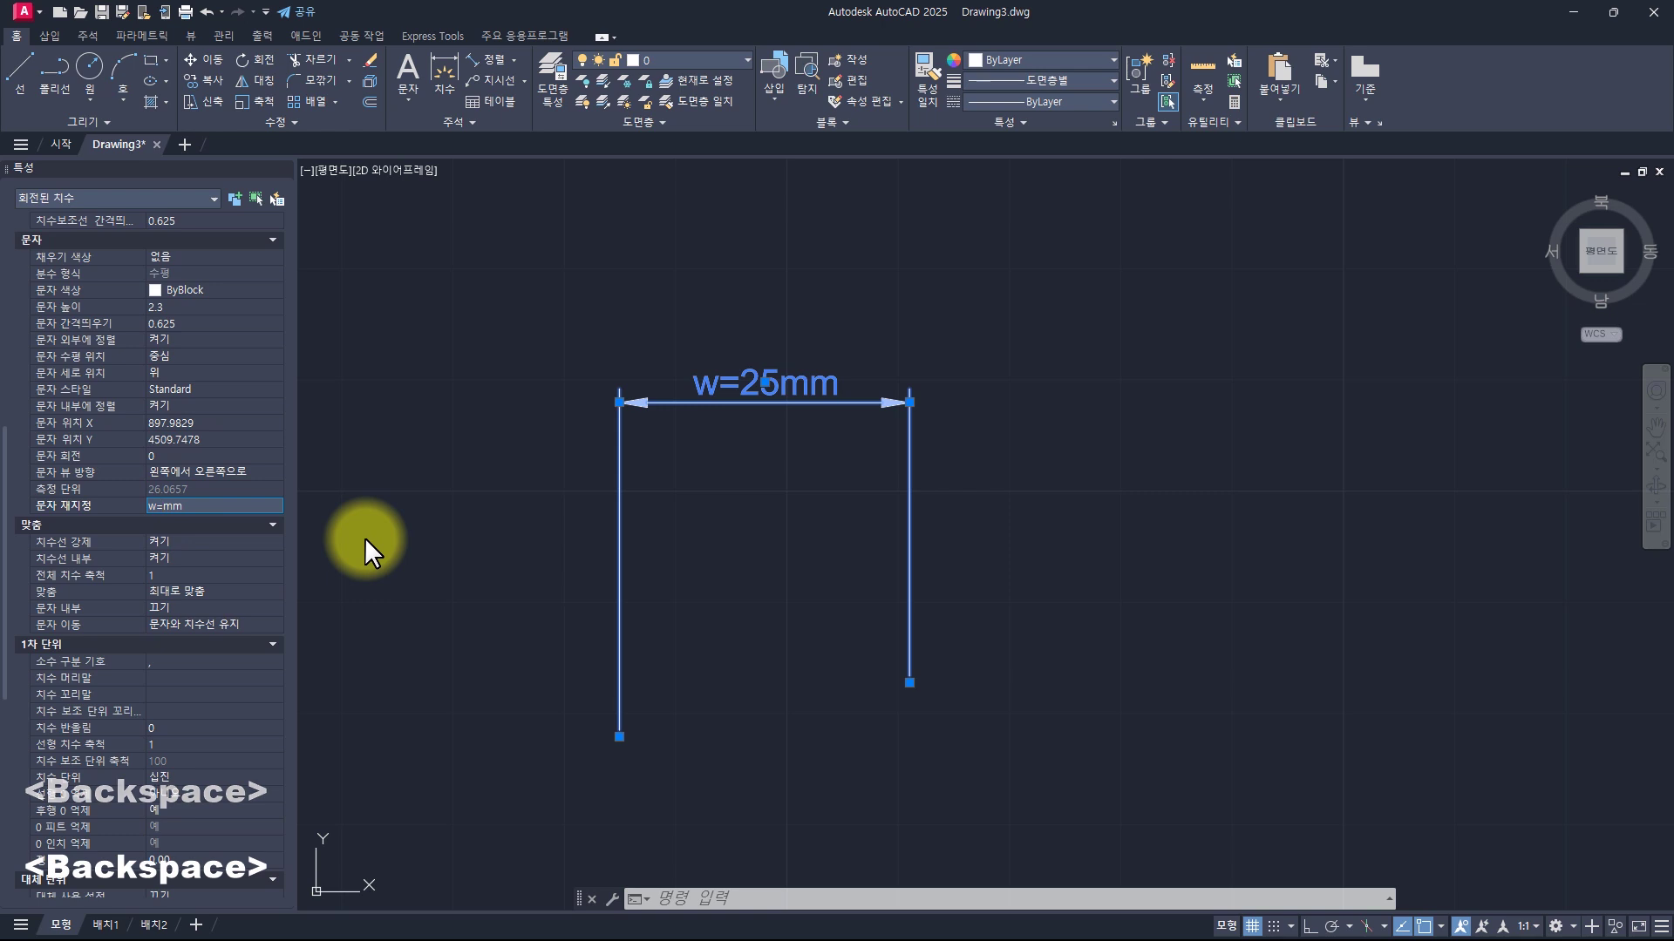
text(<>)
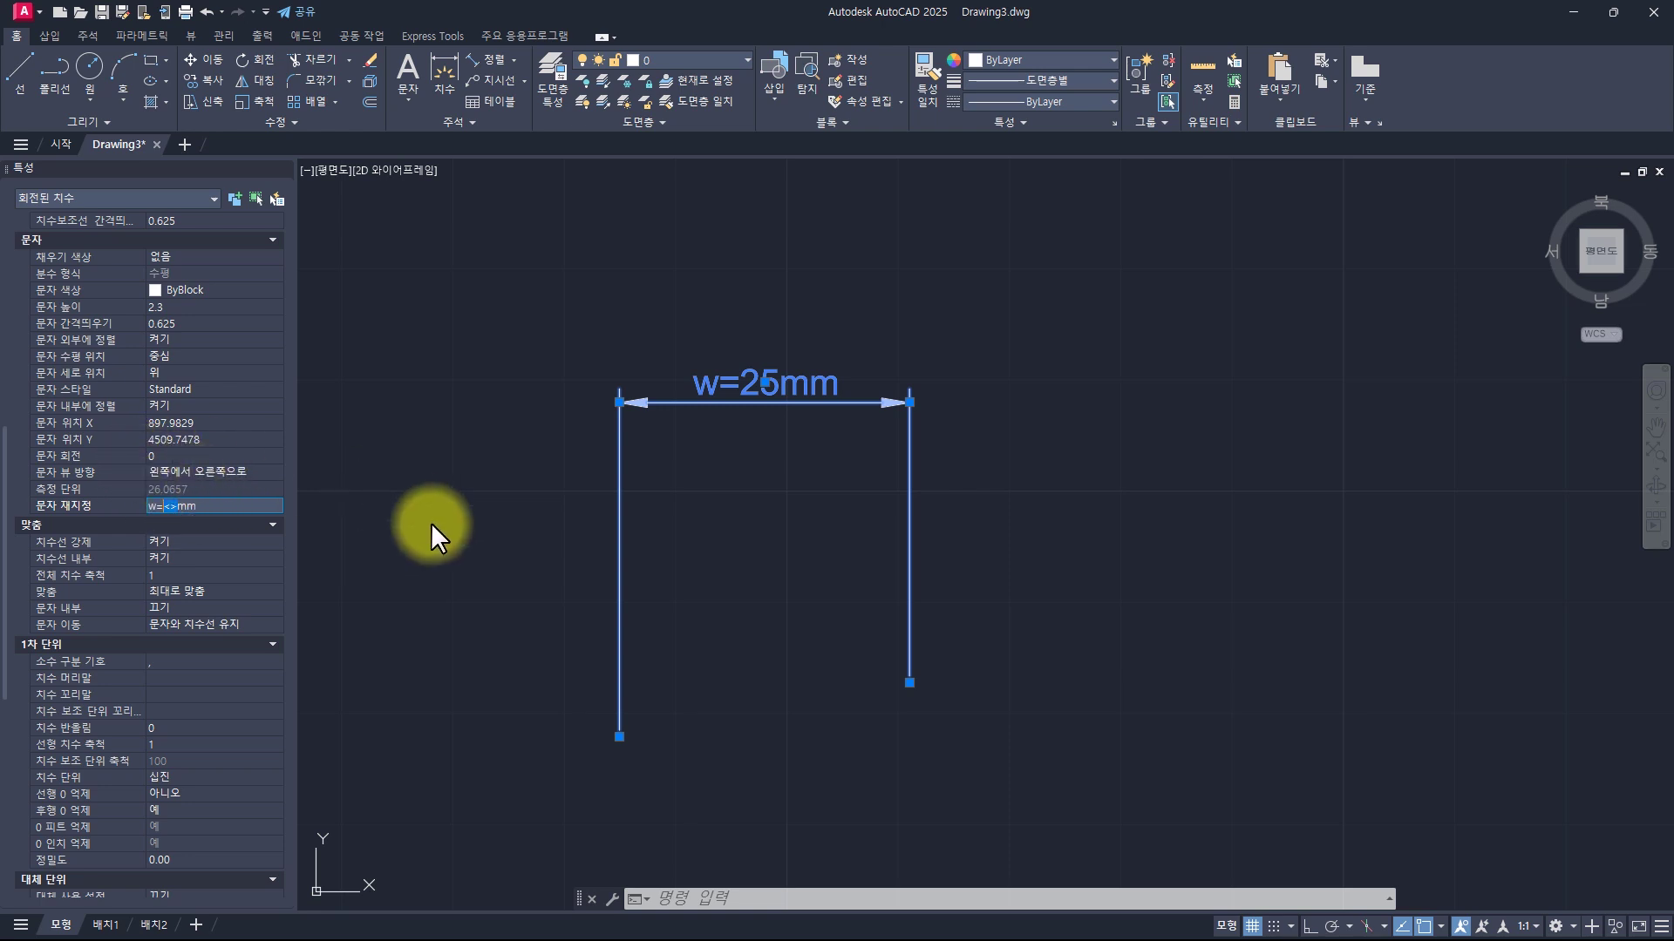
key(Return)
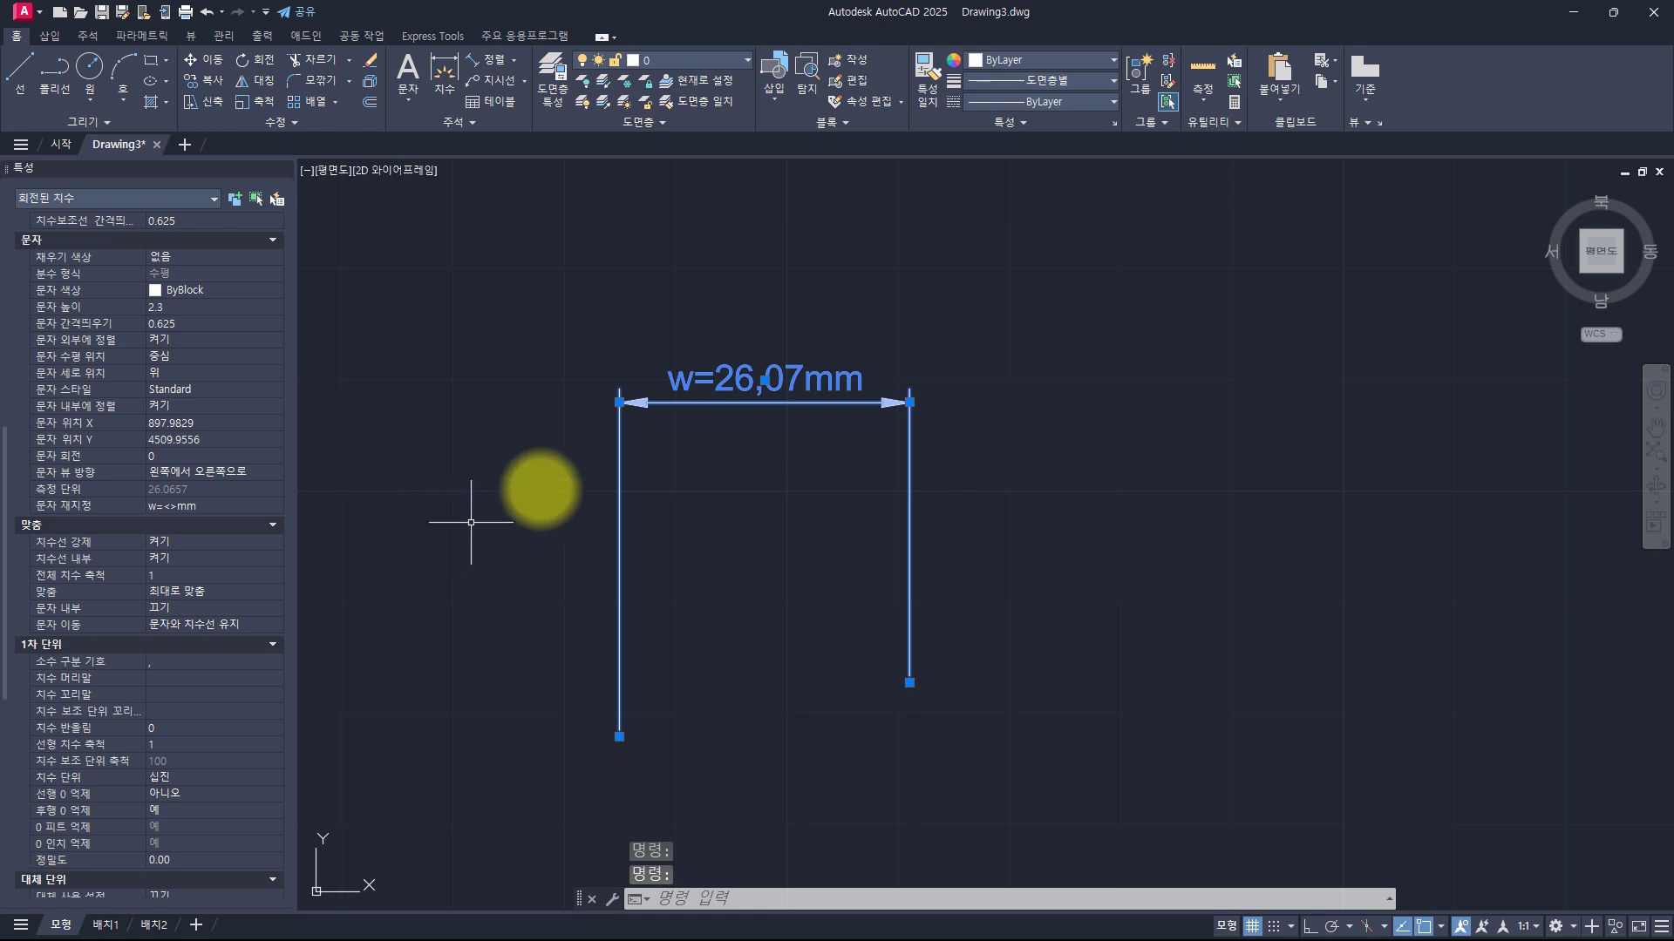
Open the dimension text in the editor to examine its prefix, measured value and mm suffix, then close the editor
double_click(738, 386)
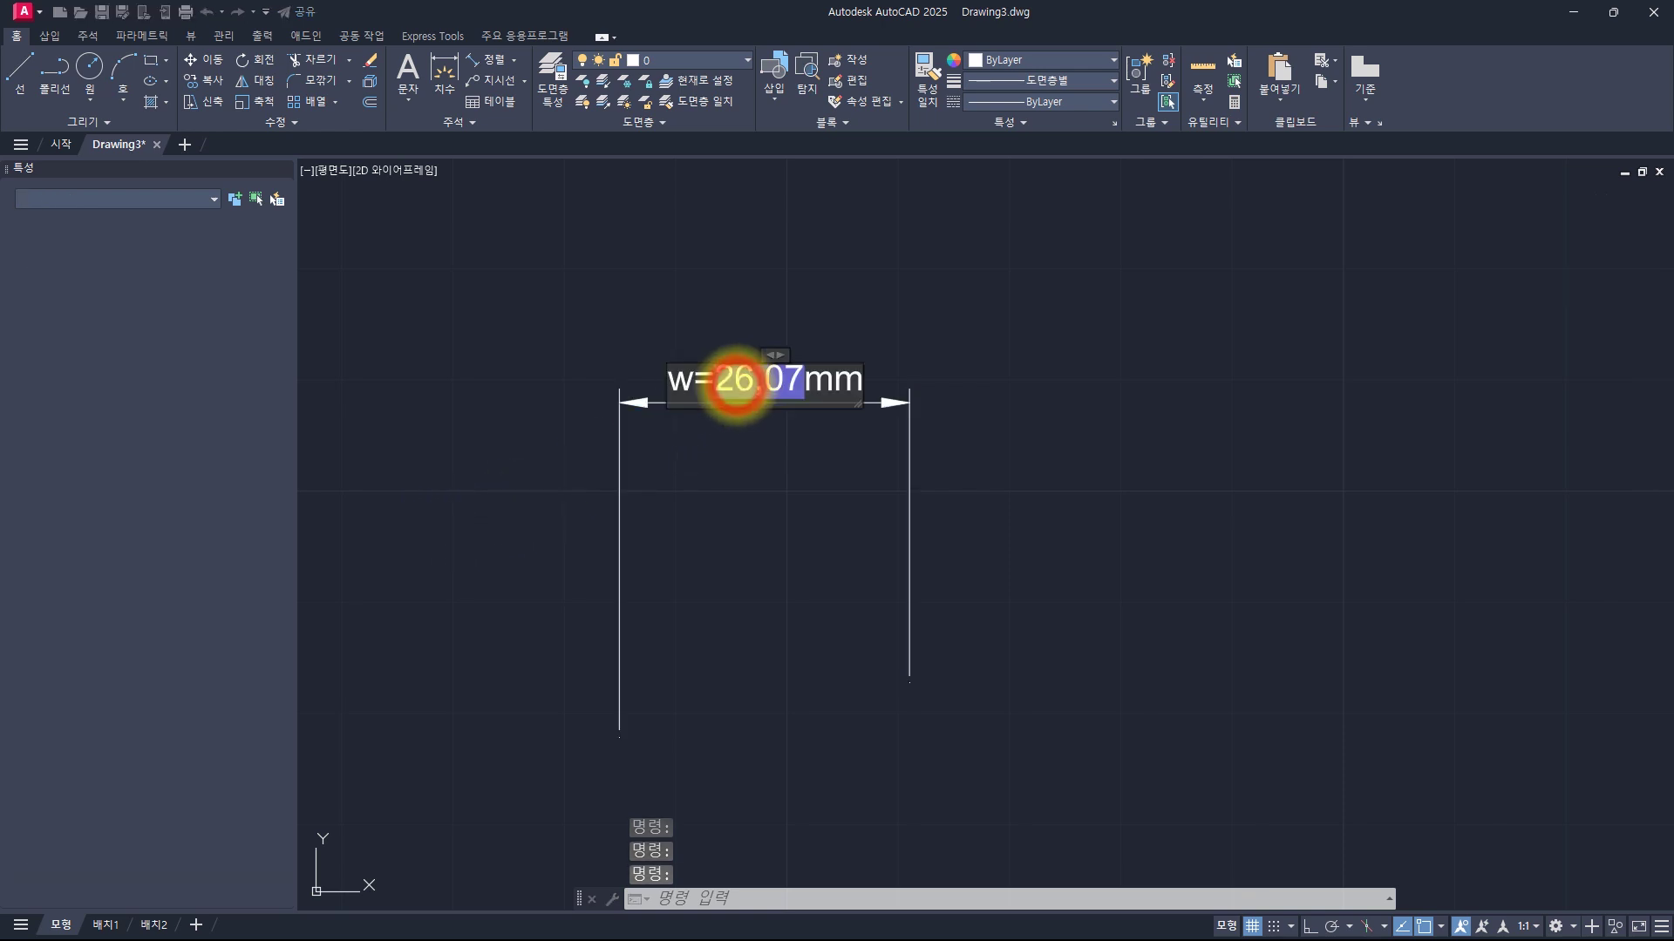
drag(804, 381, 669, 383)
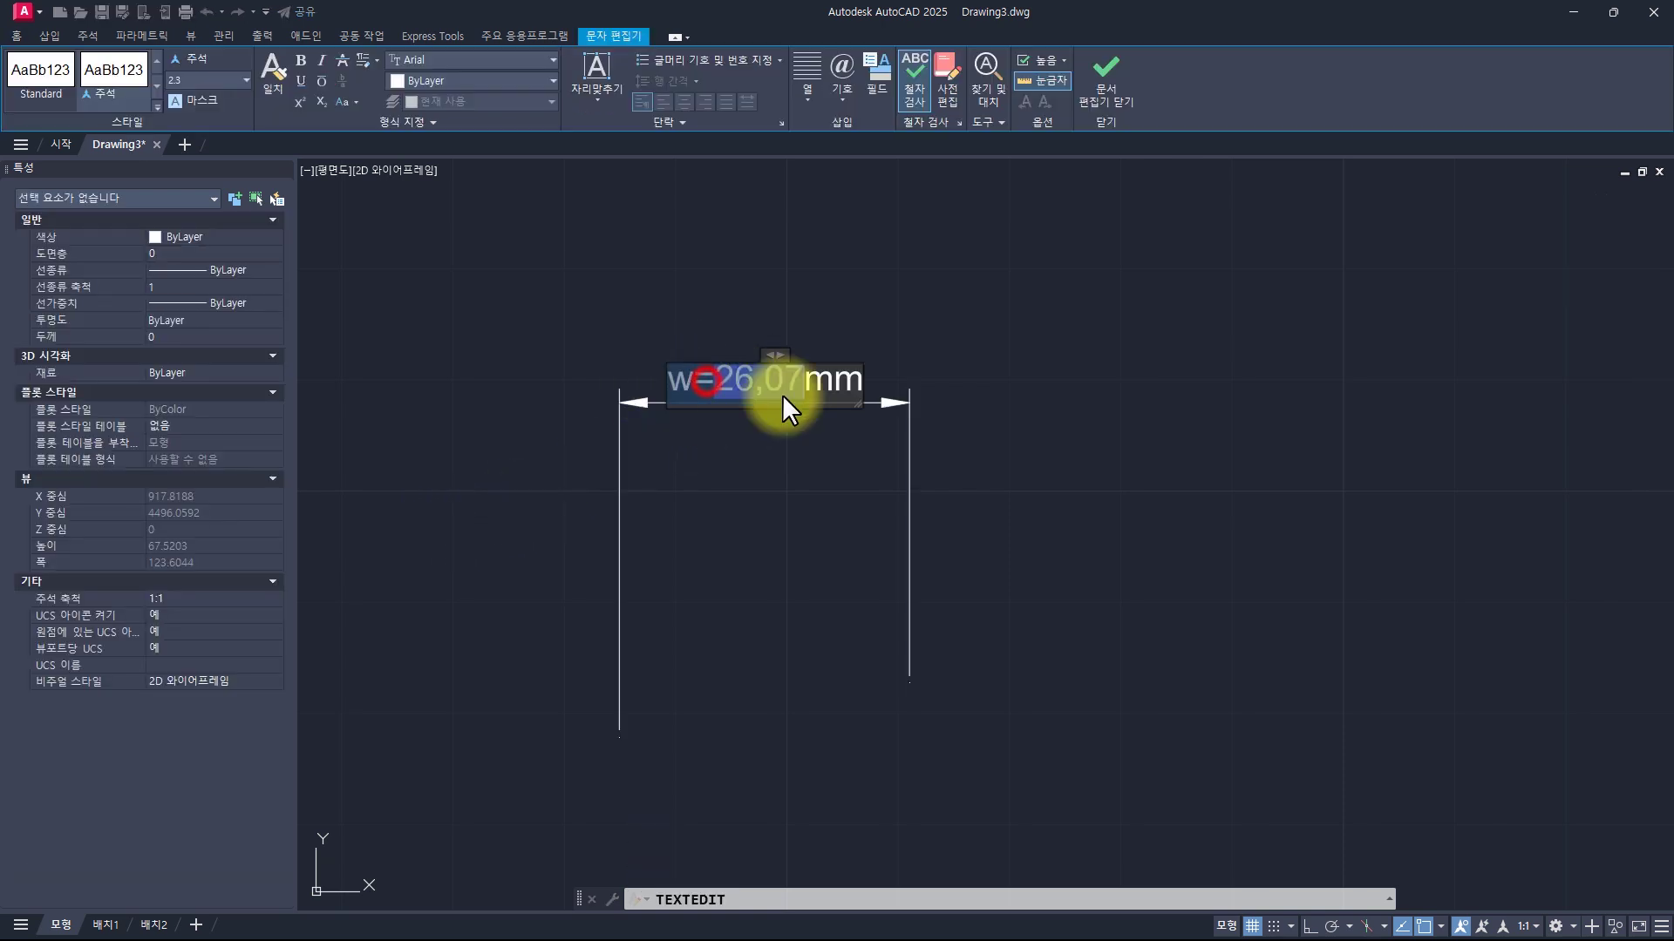
click(842, 392)
drag(811, 389, 877, 390)
click(761, 494)
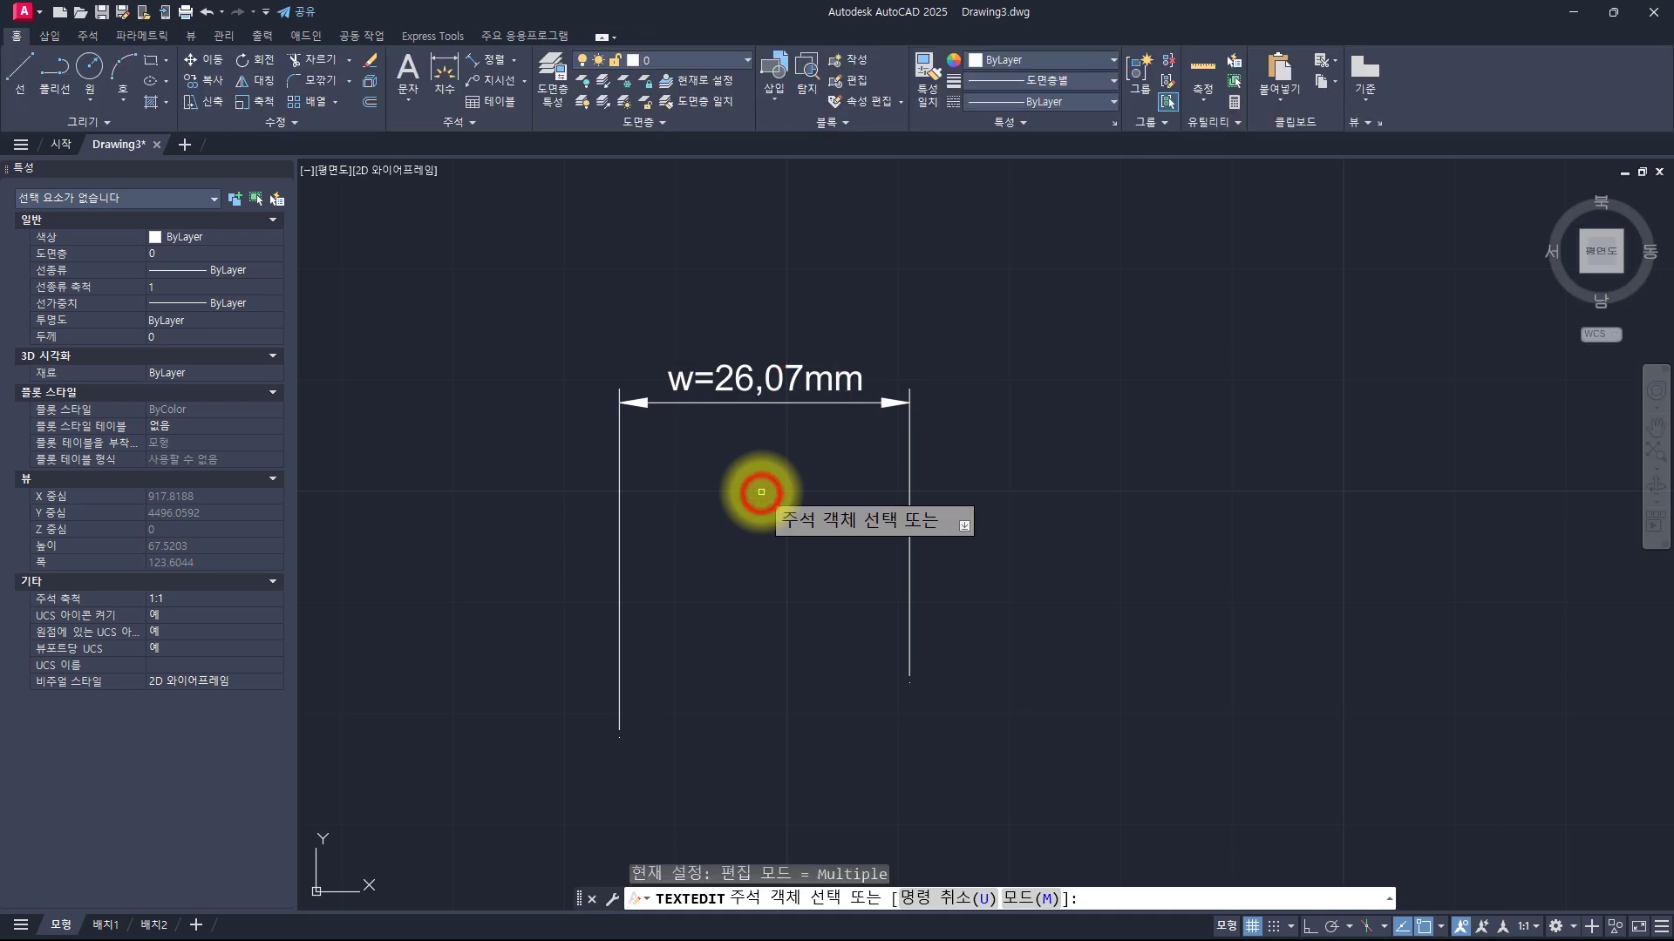
Leave the text editing command, select the dimension and clear its text override
key(Escape)
key(Escape)
key(Escape)
click(788, 467)
click(689, 336)
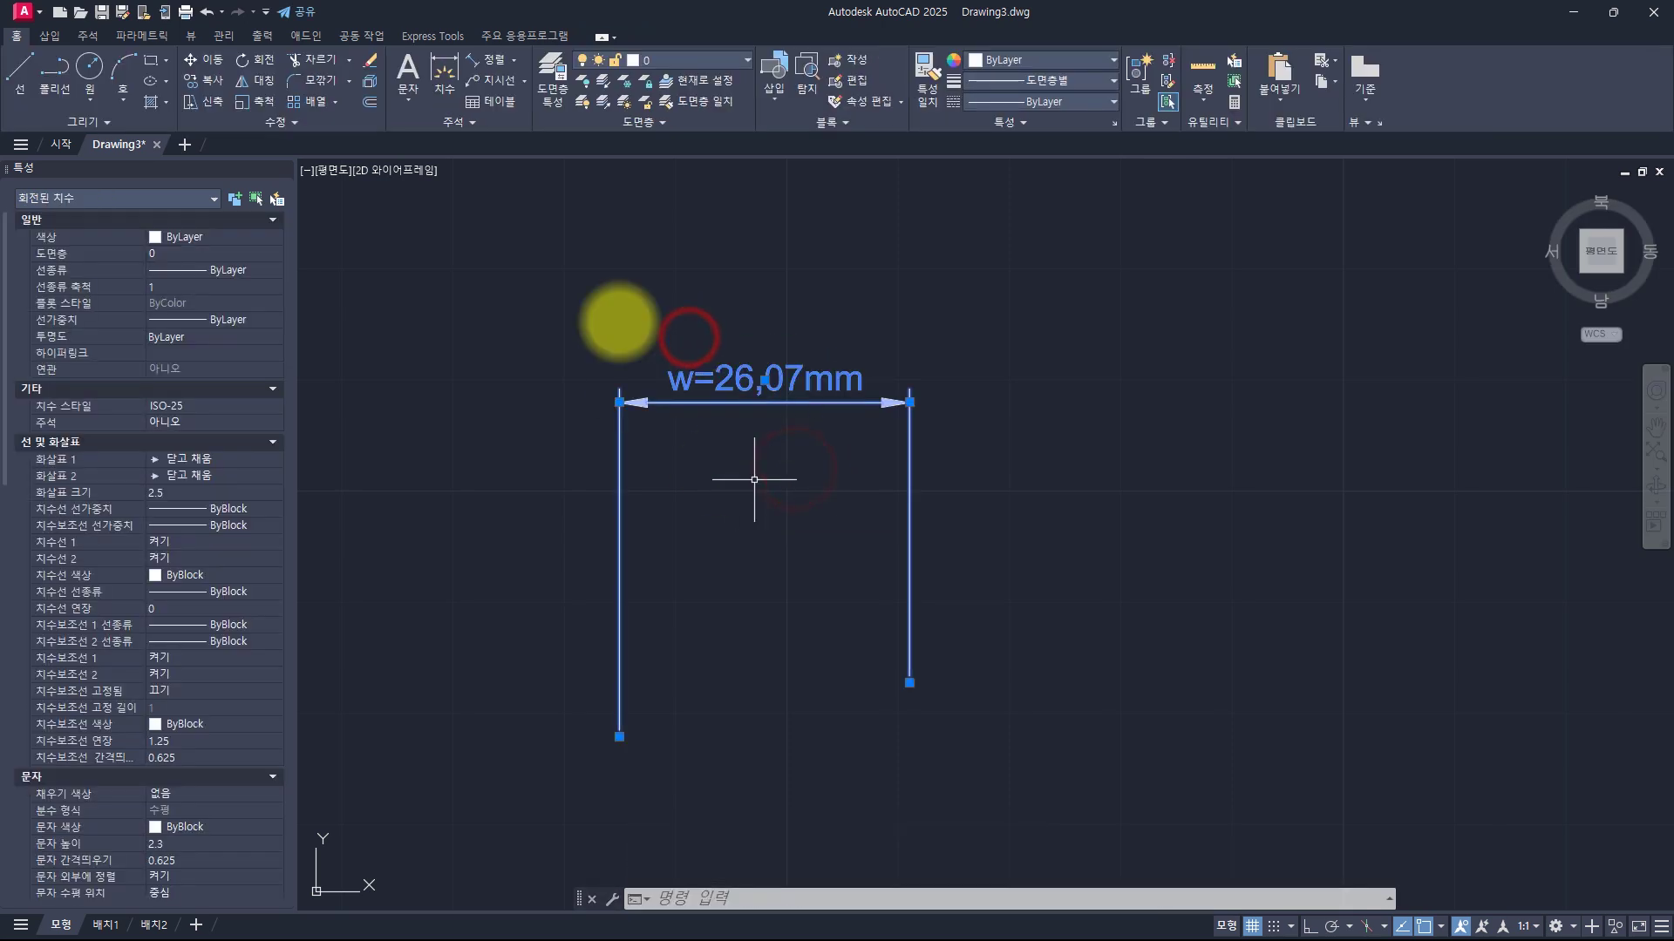
scroll(164, 542, down, 5)
scroll(169, 542, down, 5)
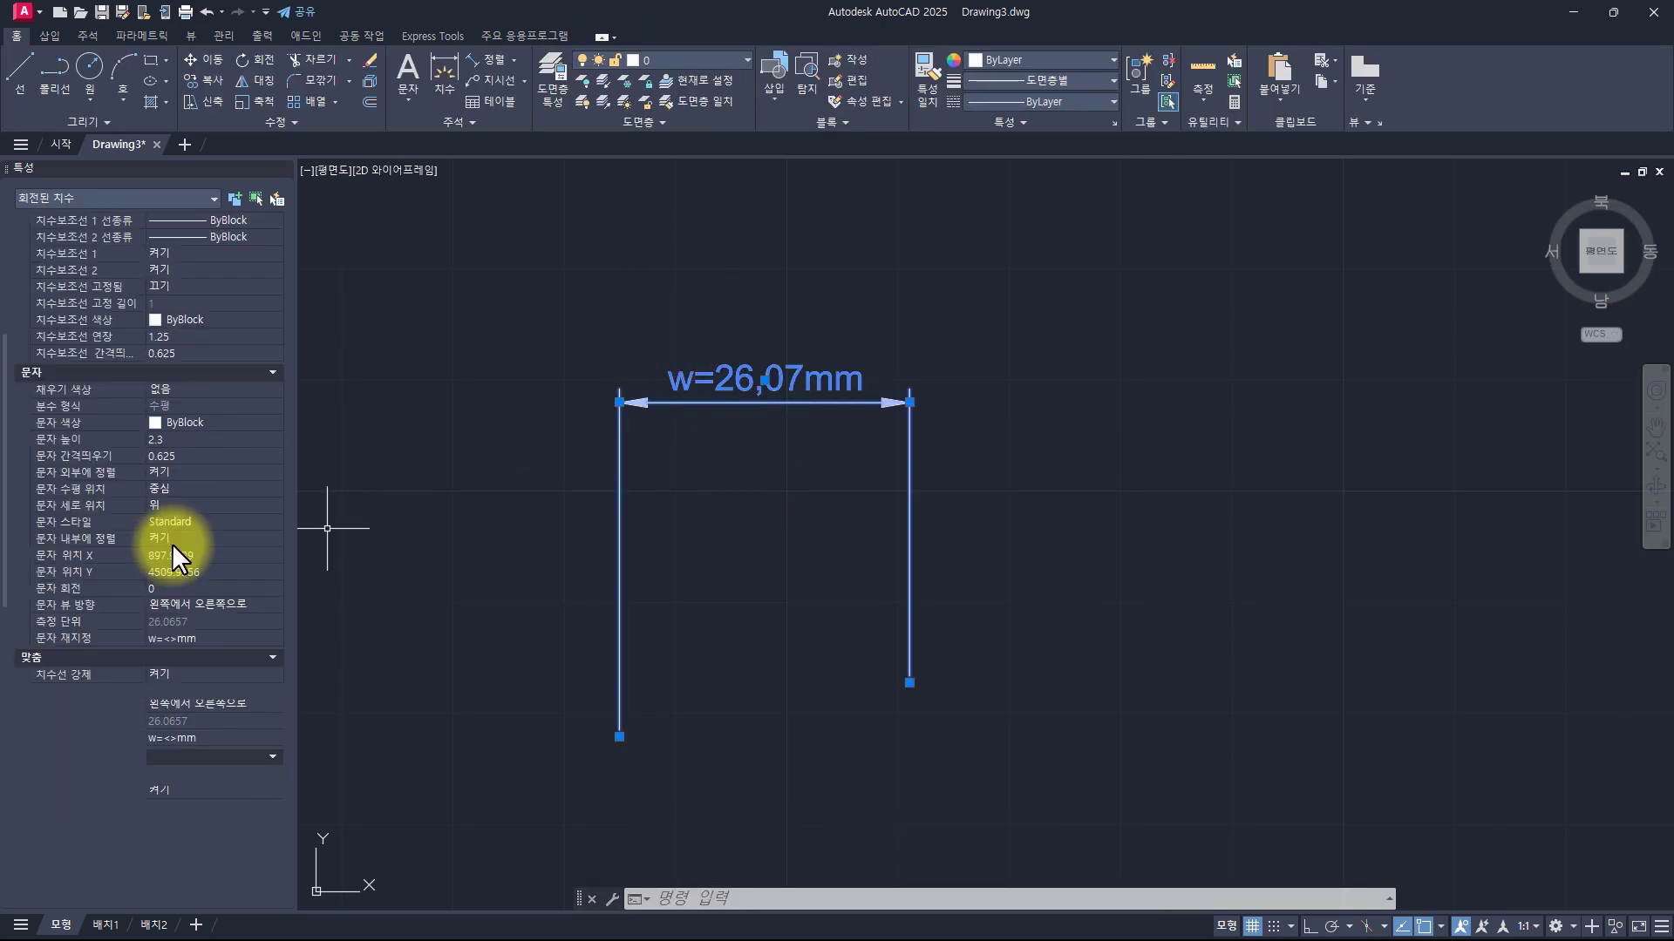
scroll(209, 408, down, 3)
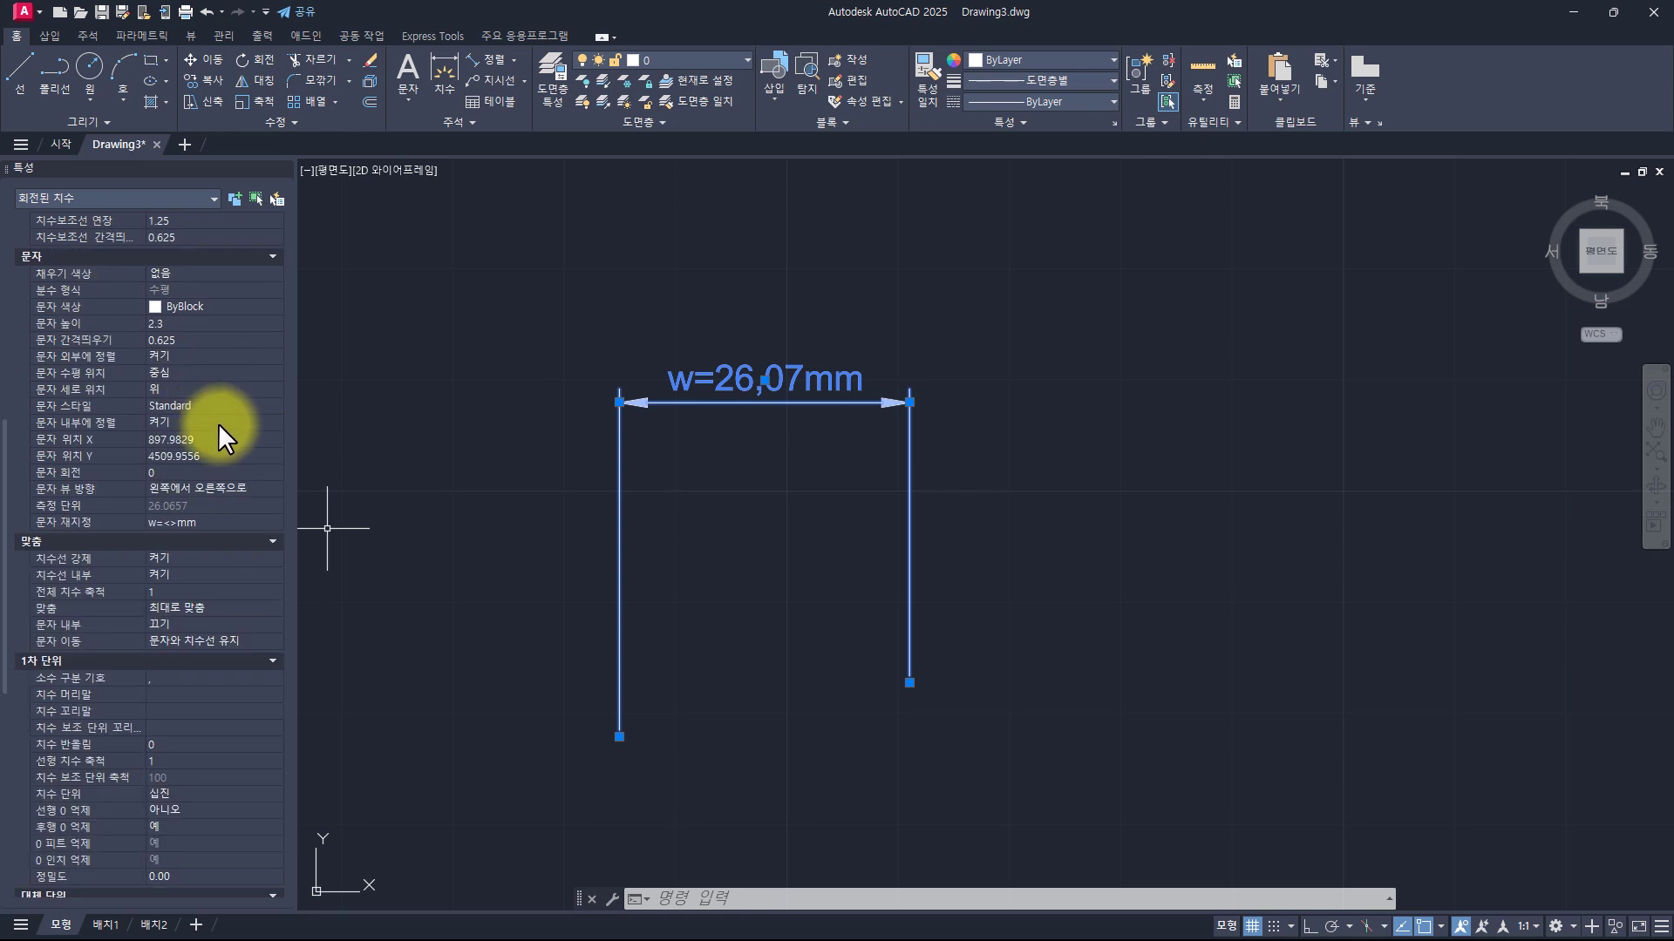
click(210, 522)
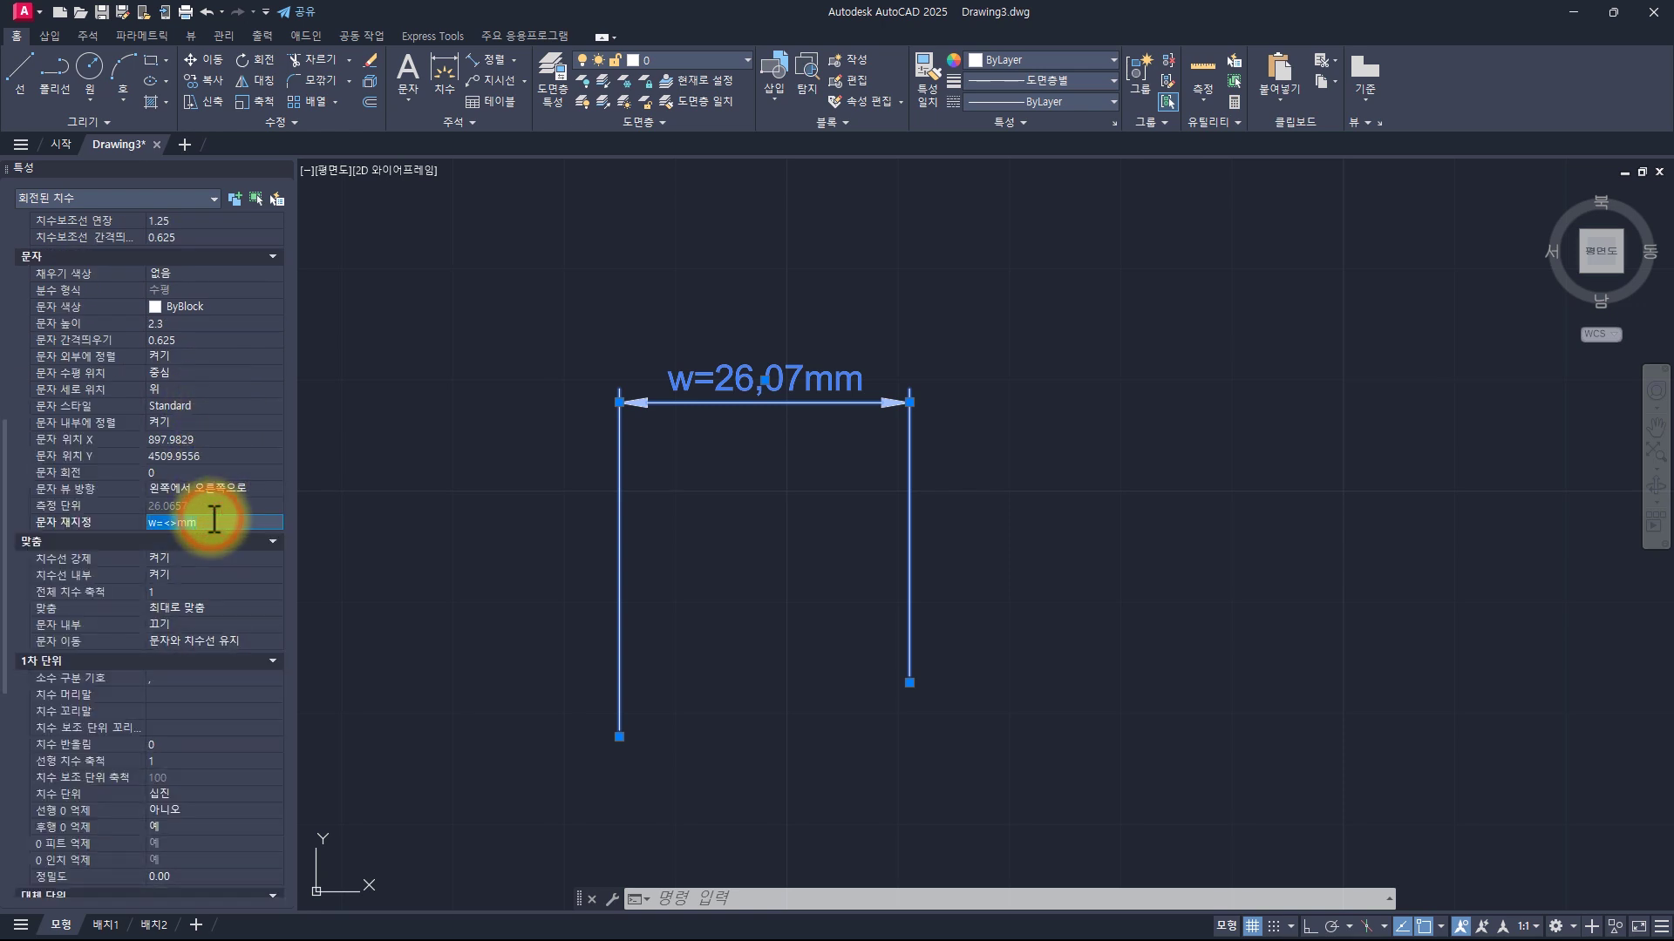
key(BackSpace)
key(Return)
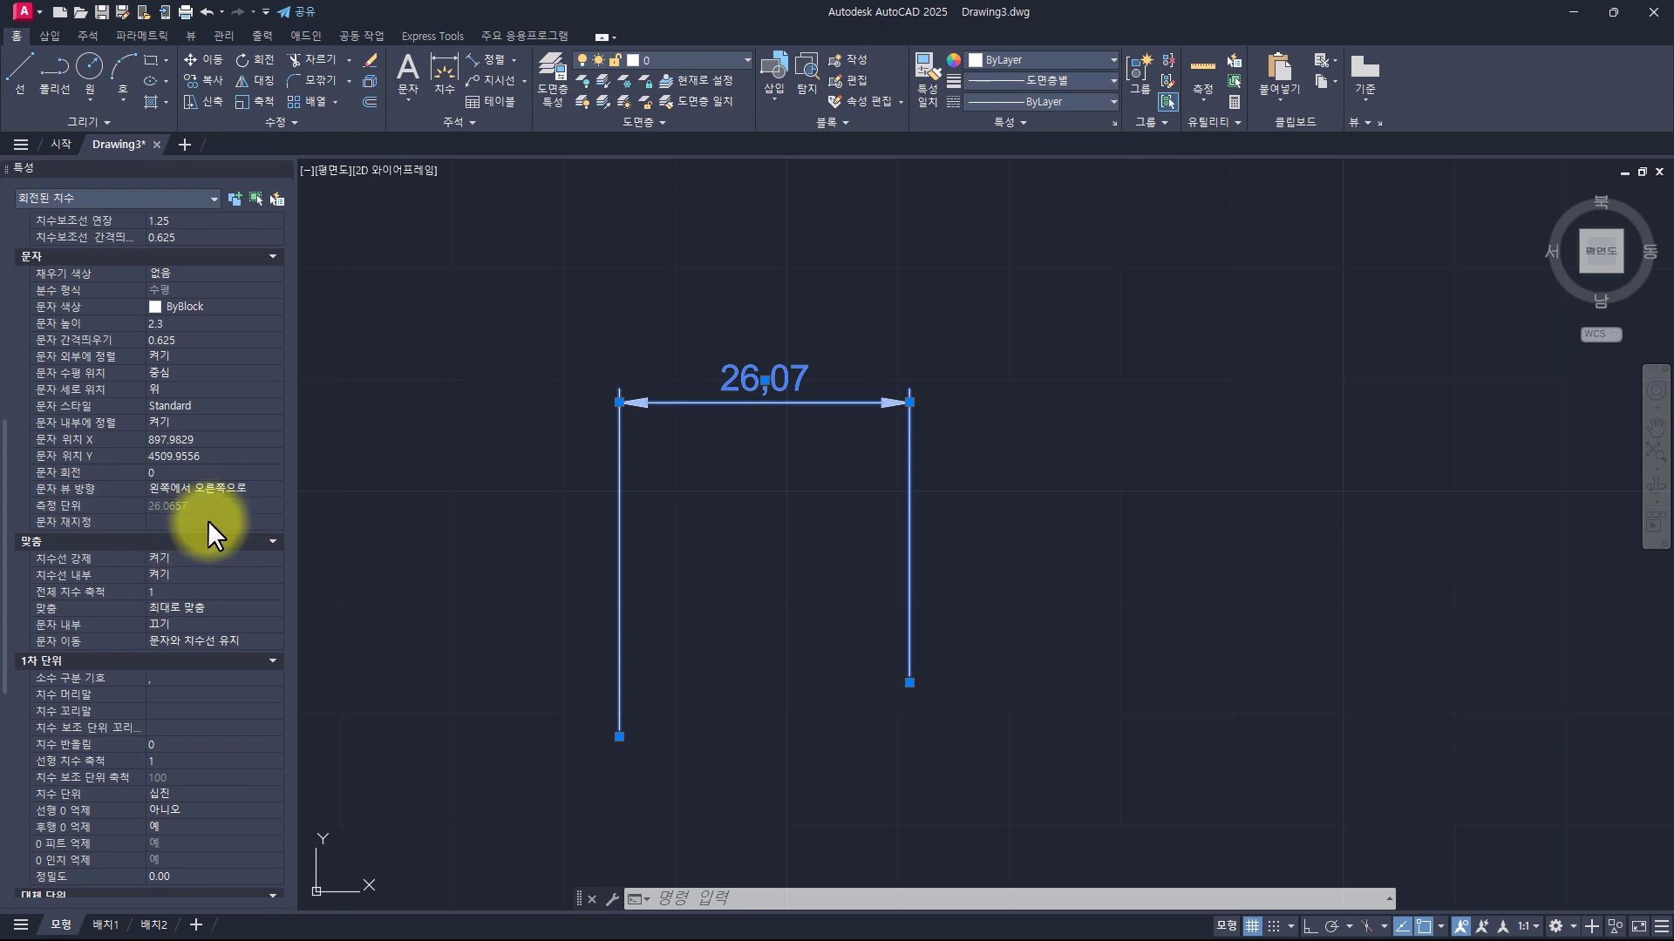
Set the selected dimension's primary-unit prefix to aaaa and its suffix to mmmm
scroll(208, 520, down, 4)
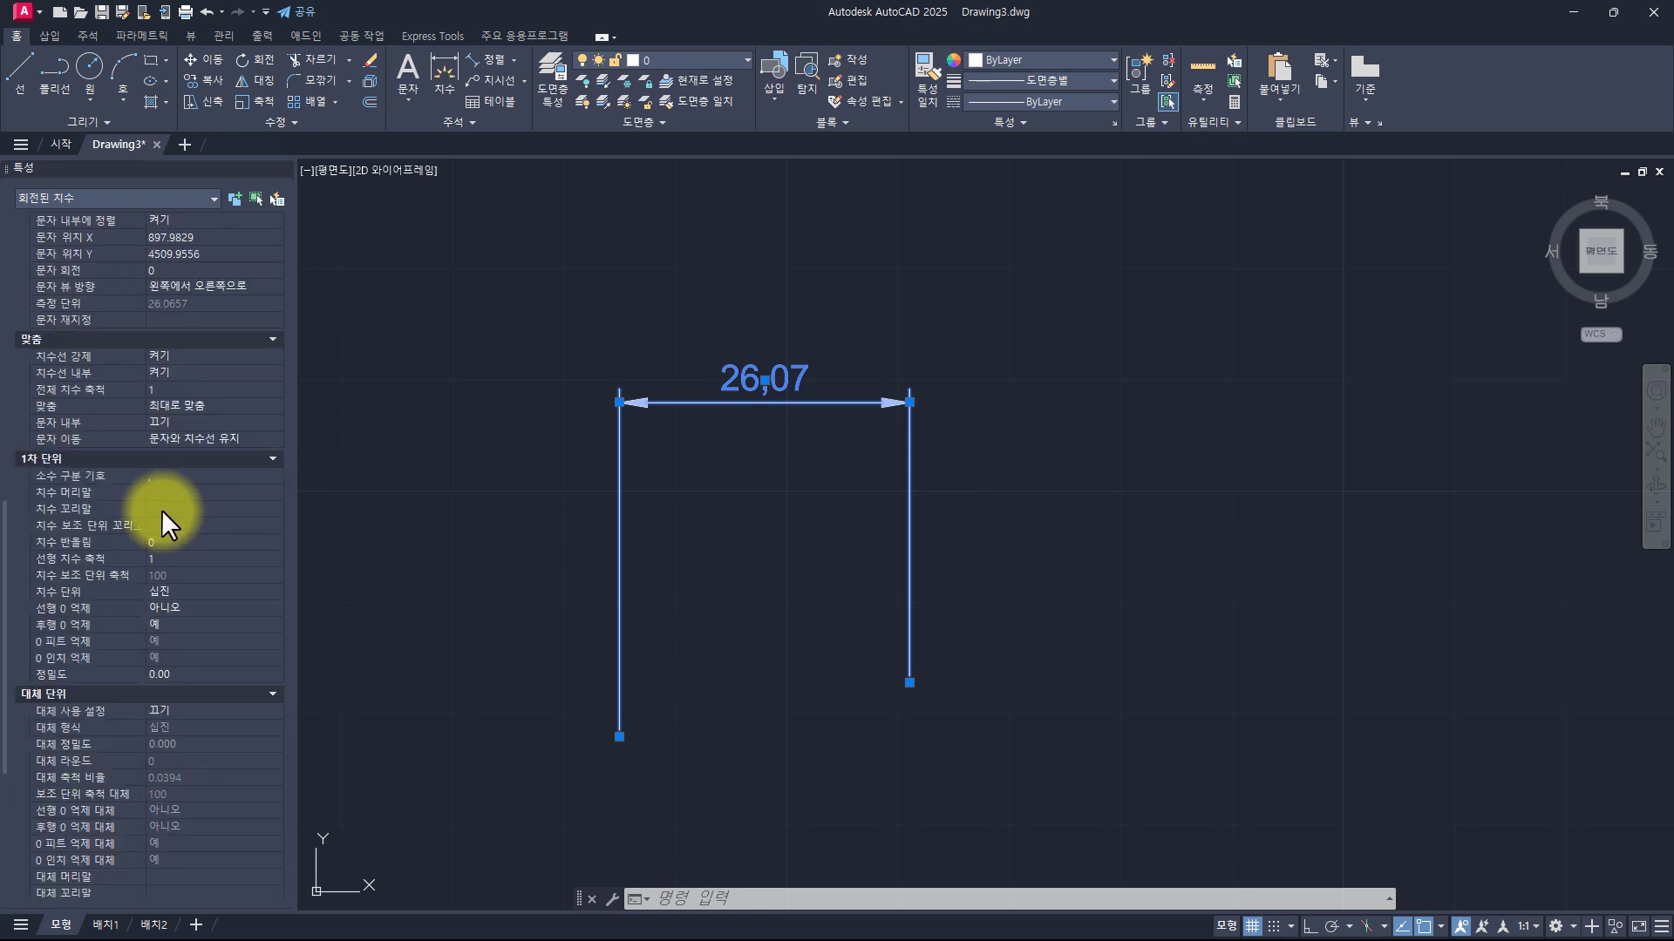
click(97, 507)
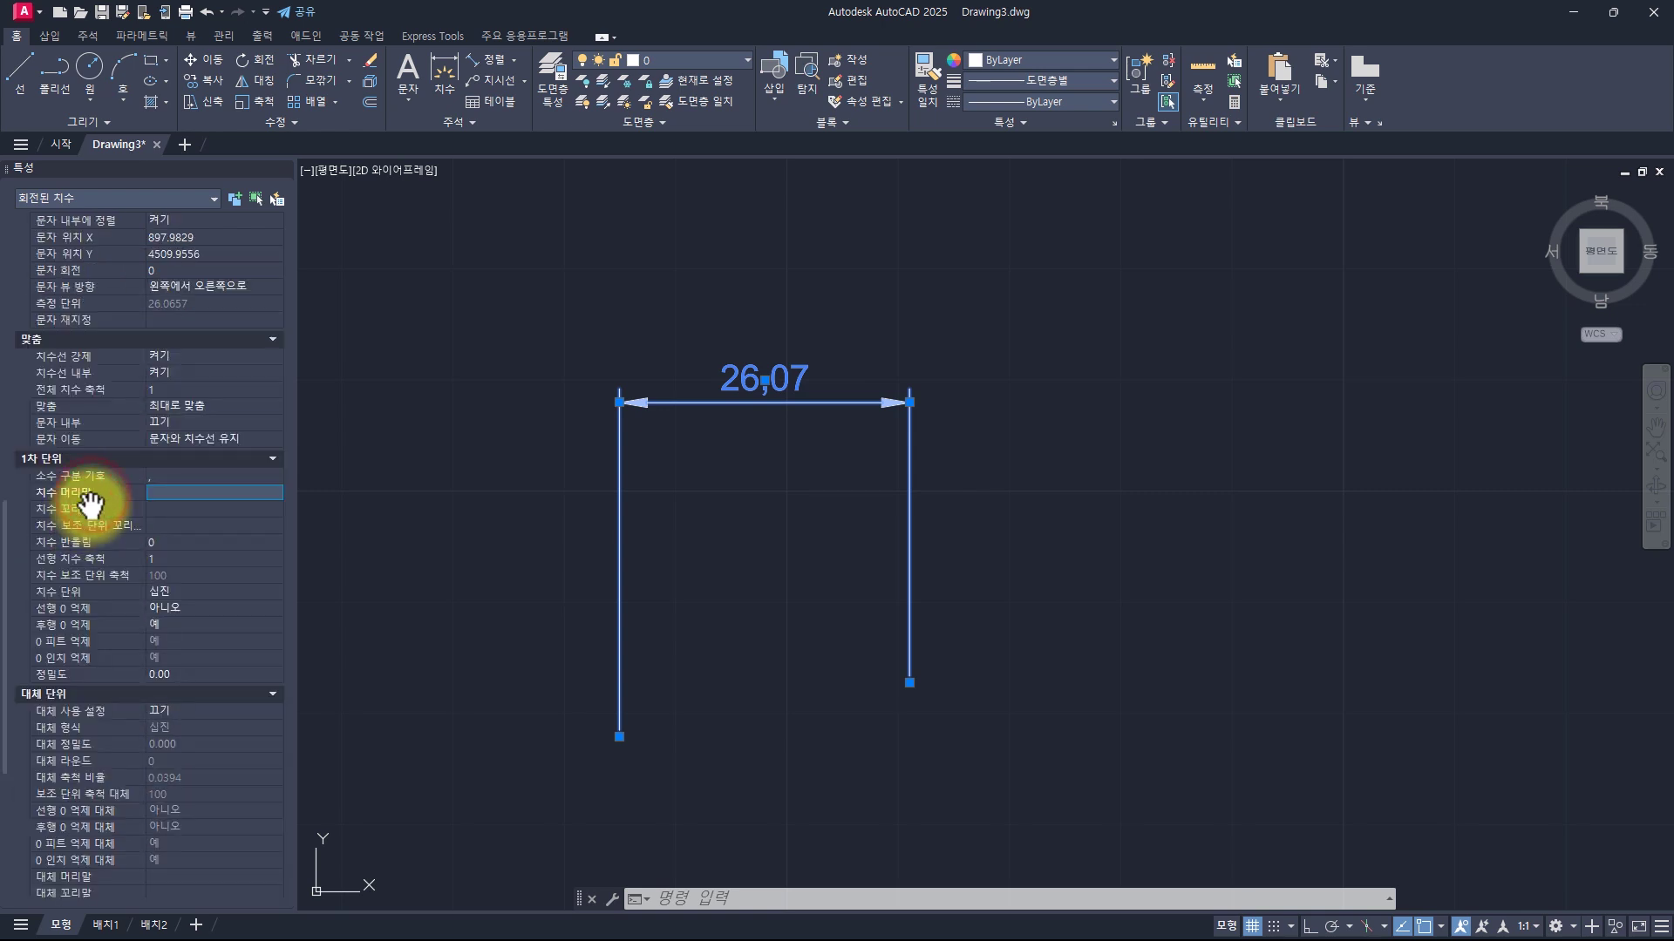
click(184, 489)
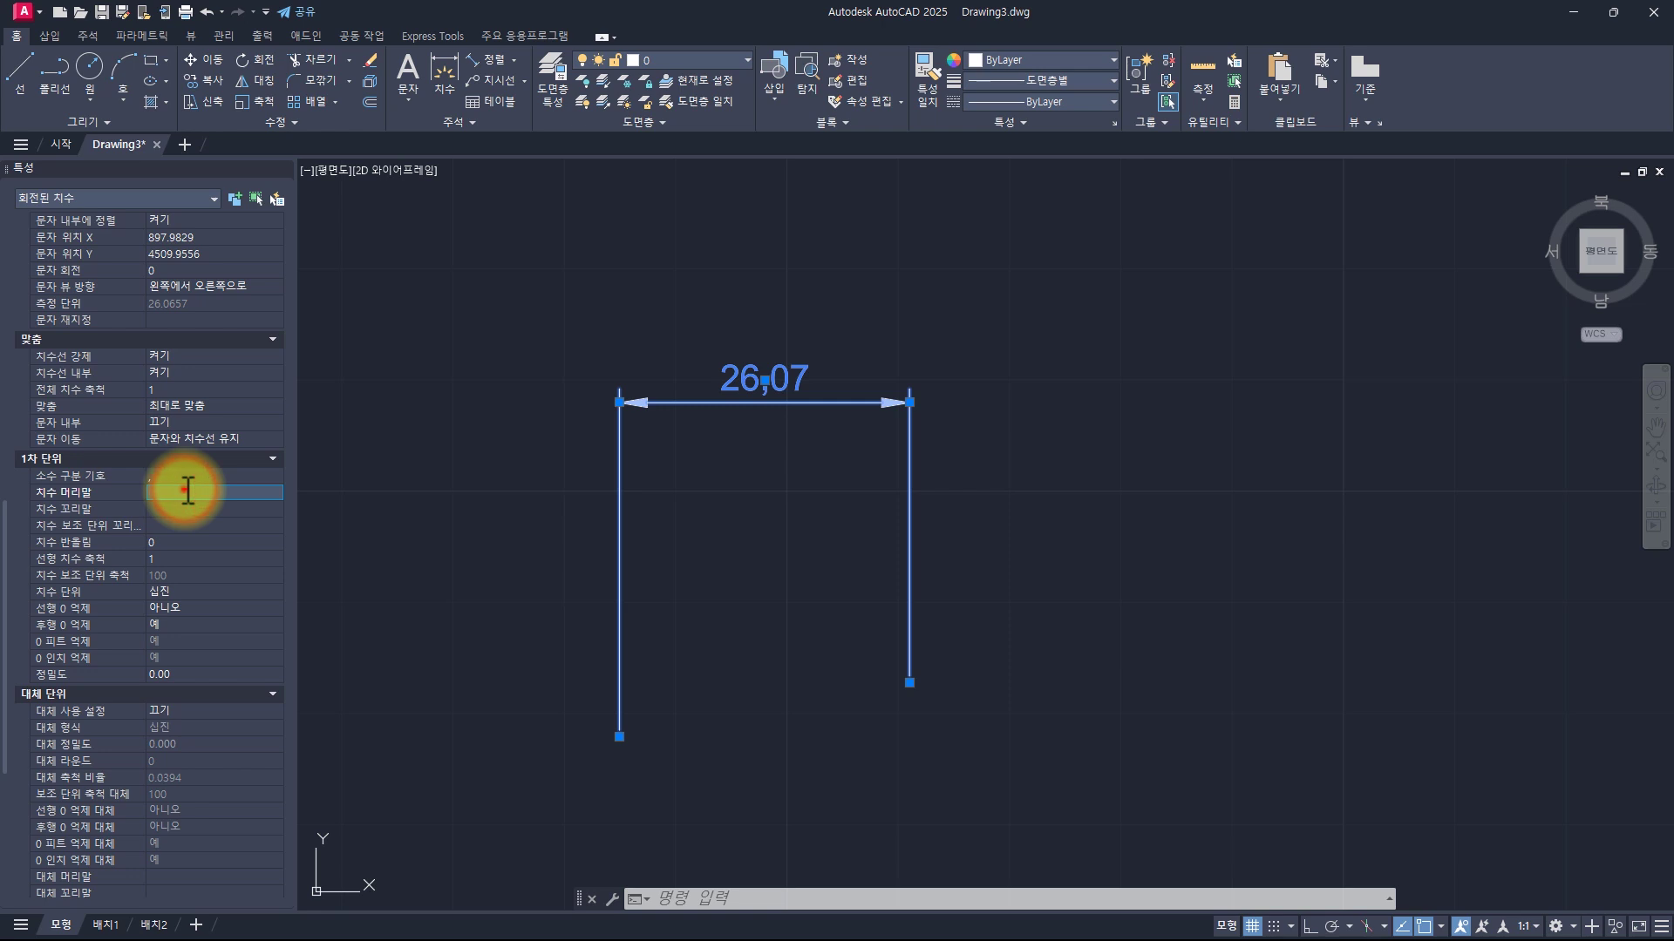
text(aaaa)
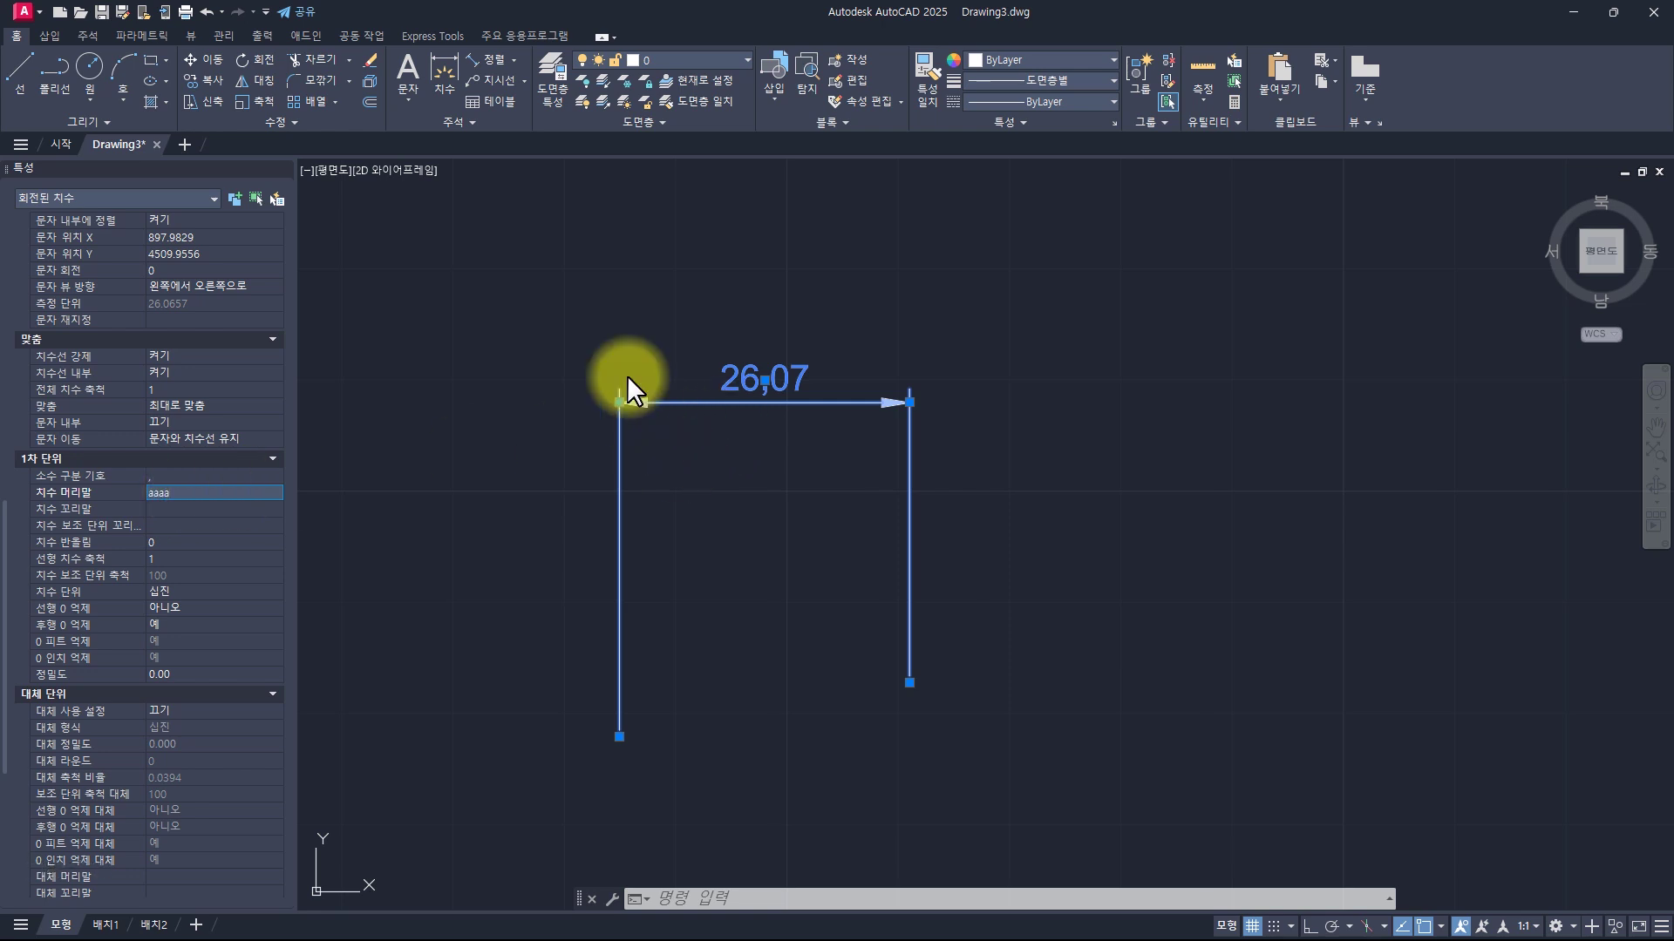
click(178, 507)
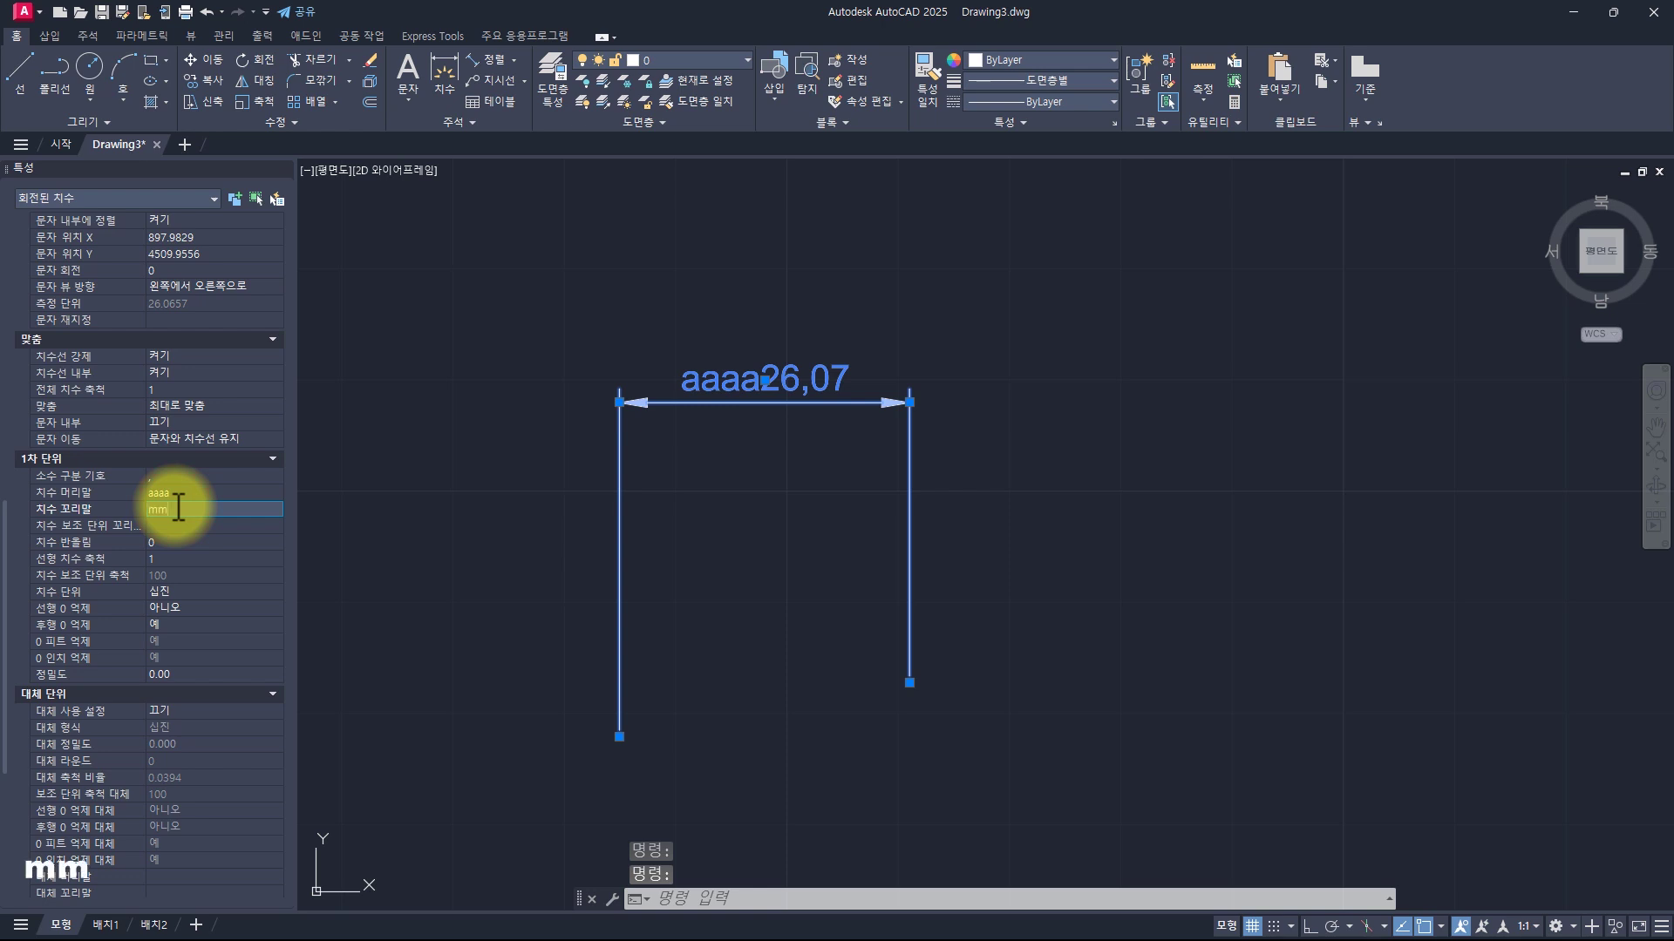
text(mmmmm)
key(Return)
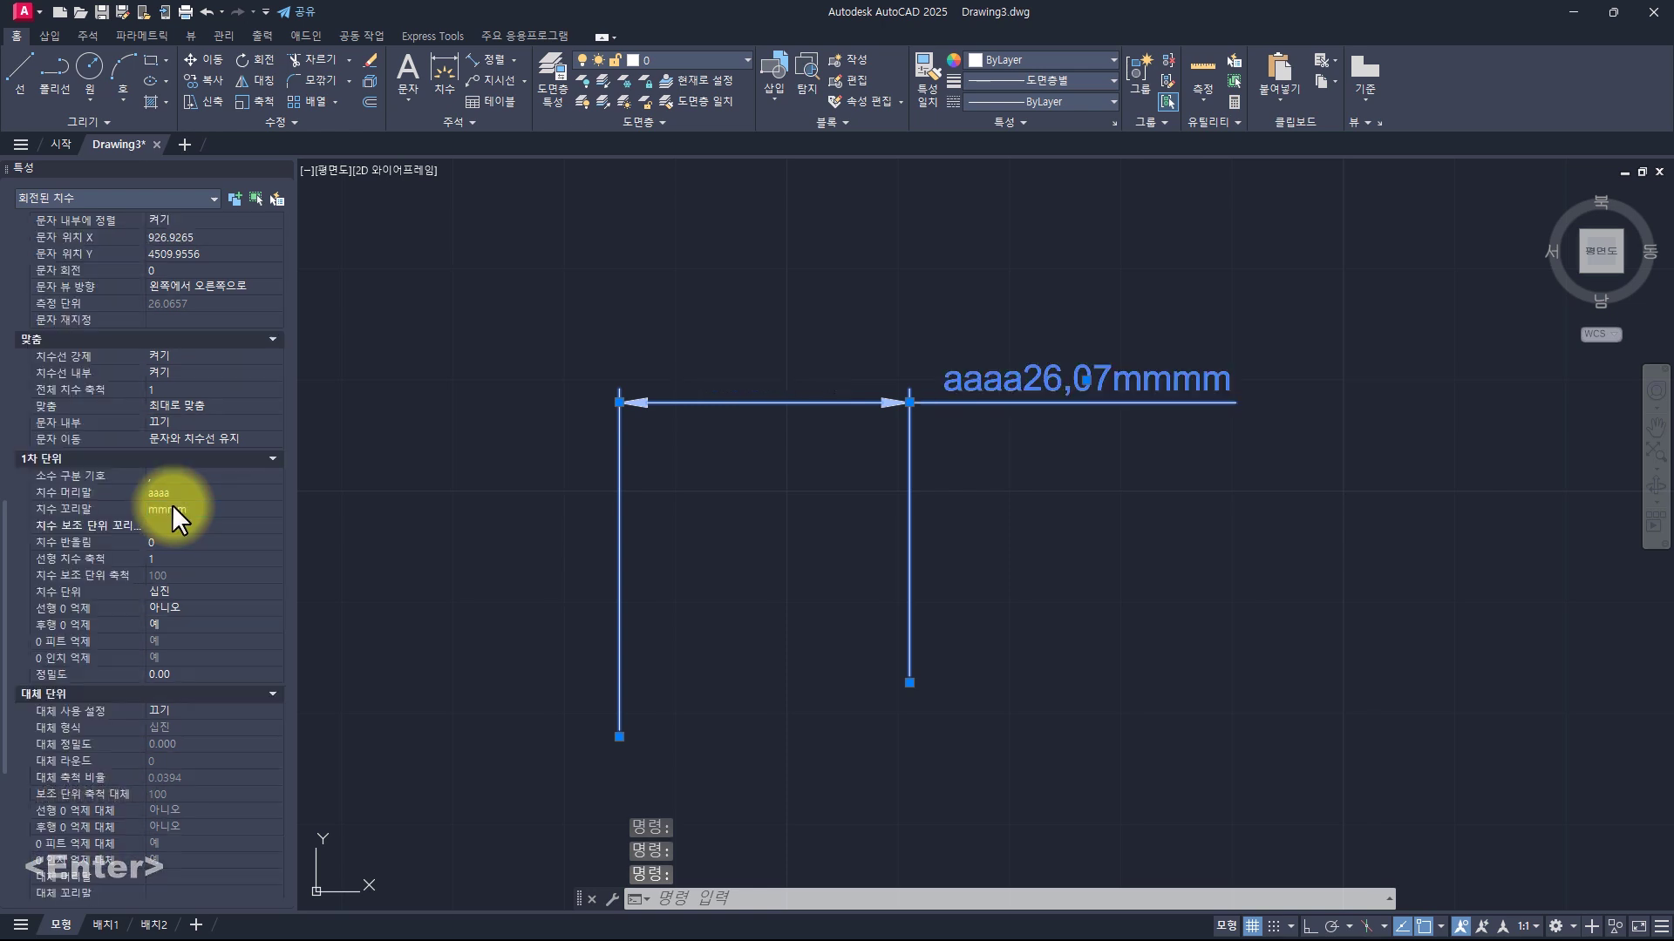
Change the dimension's prefix to w= and its suffix to mm, then deselect it
click(190, 491)
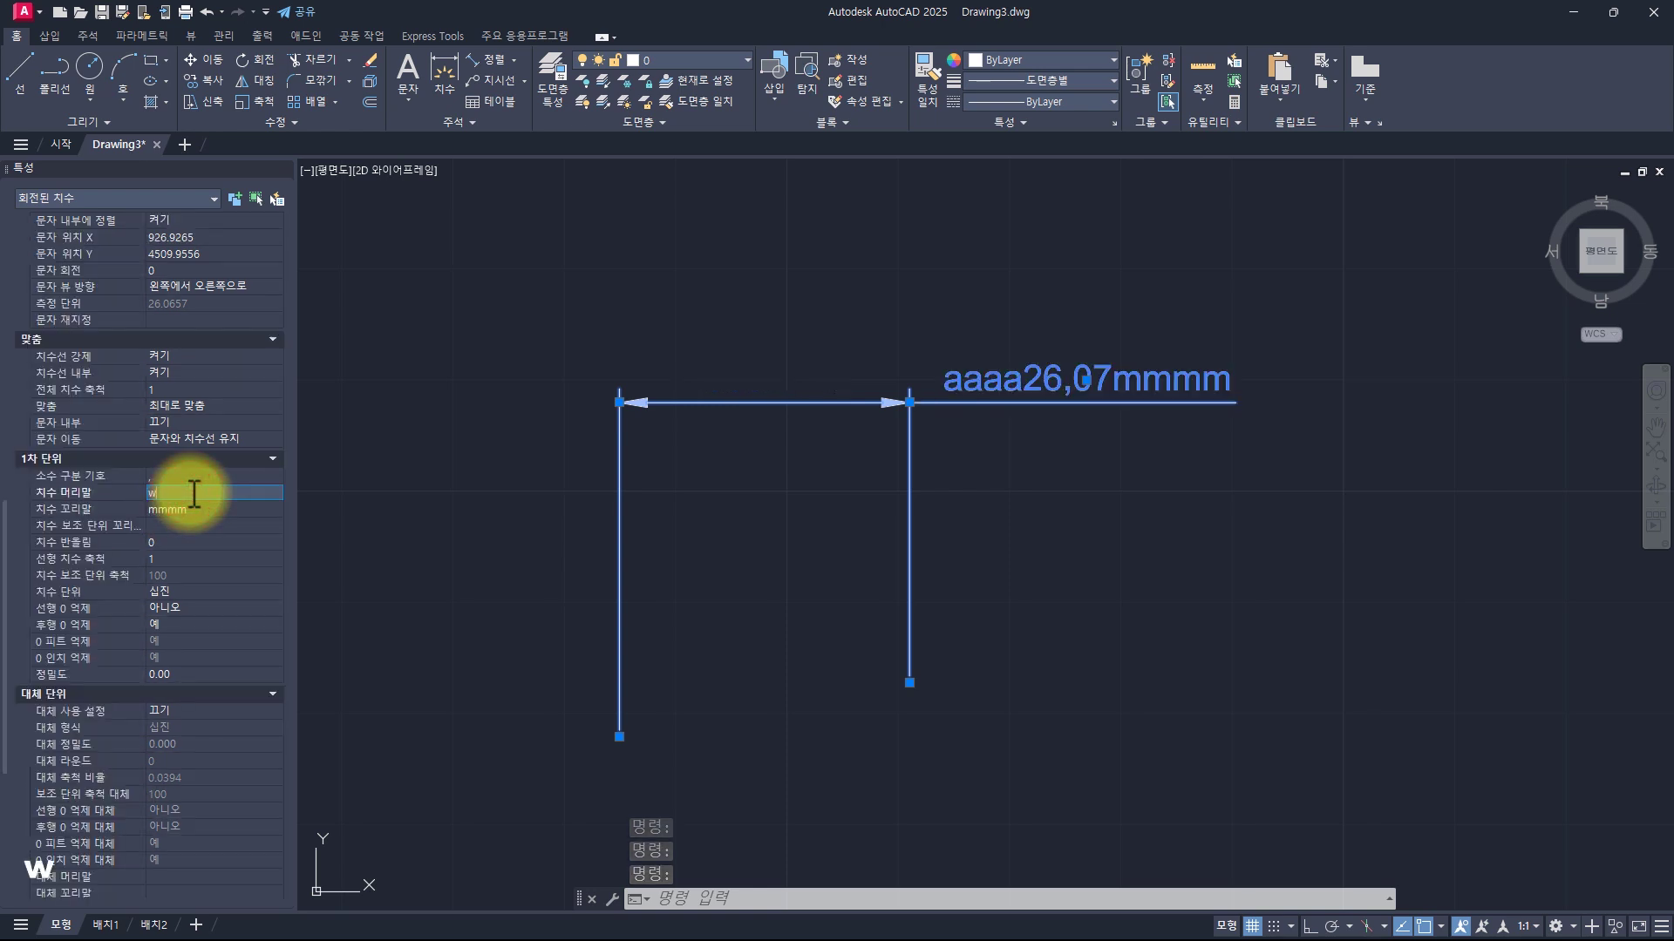
text(w=)
click(204, 509)
text(mm)
key(Return)
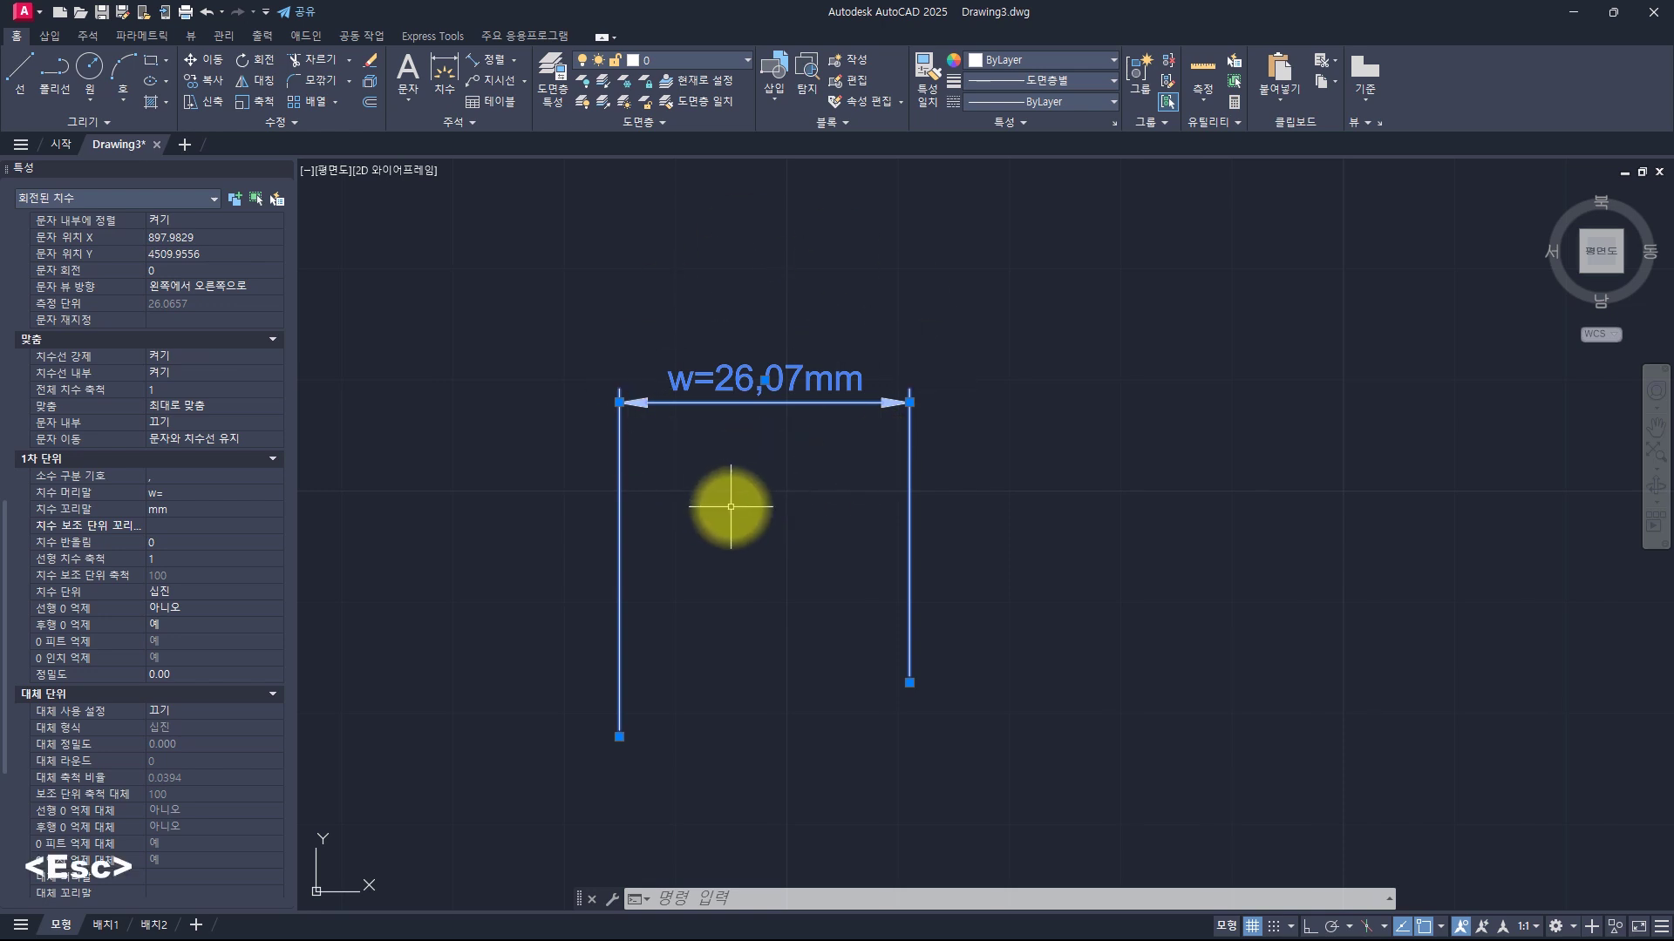
key(Escape)
key(Escape)
Modify the ISO-25 dimension style so its primary units use the prefix w= and the suffix mm
click(450, 120)
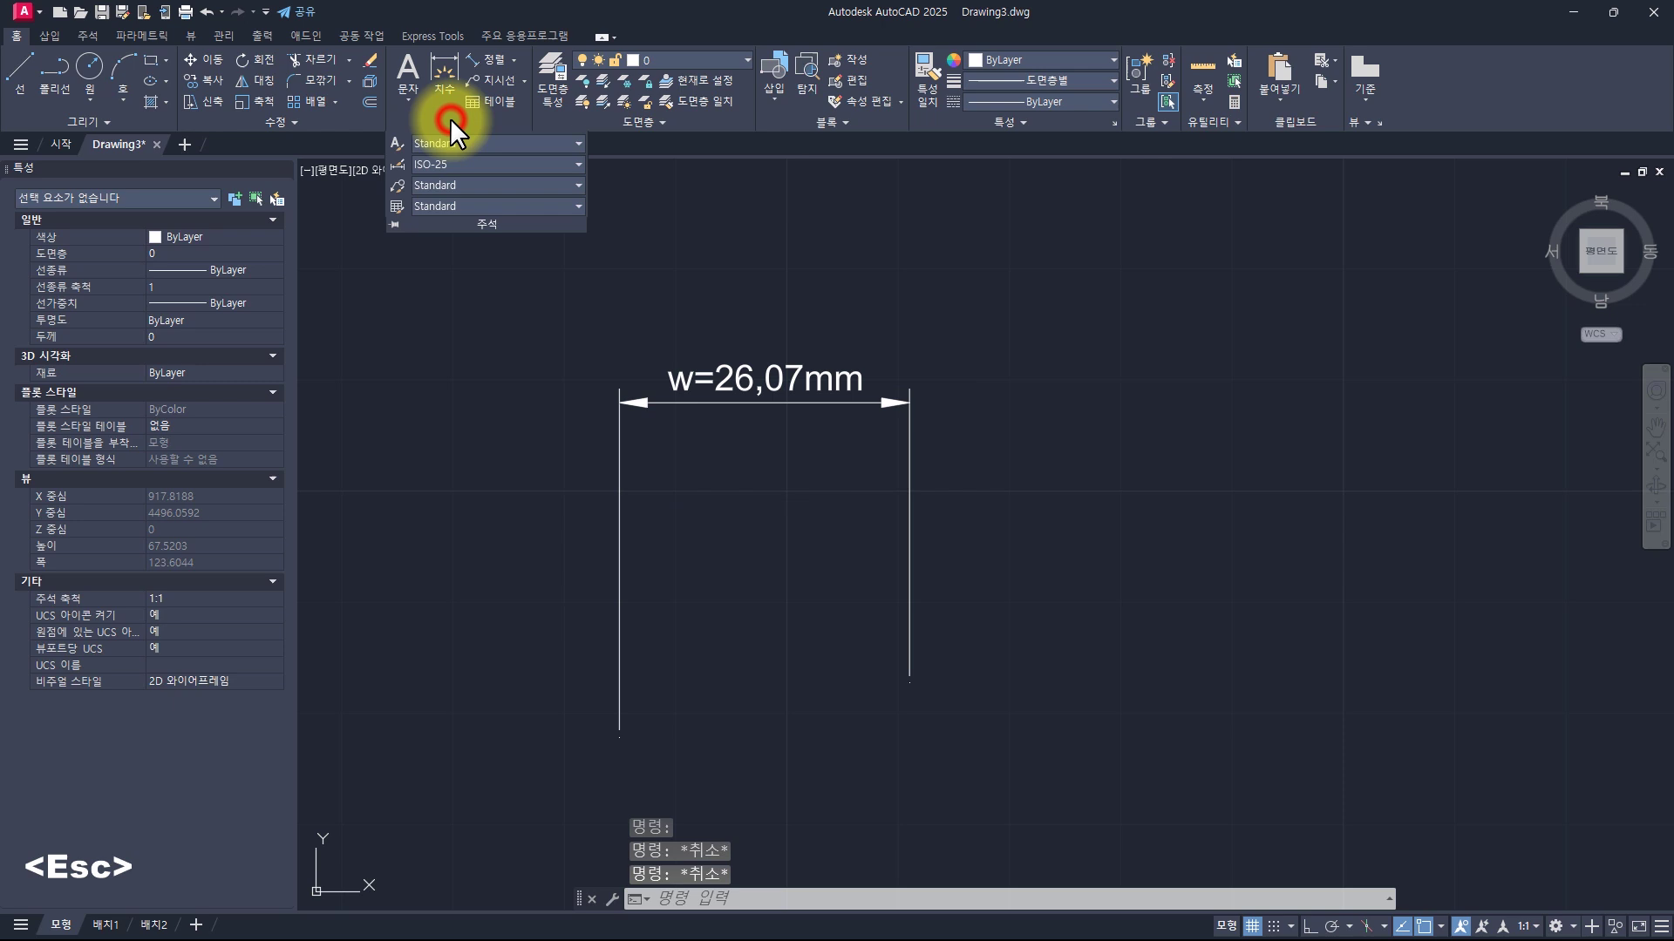
click(397, 165)
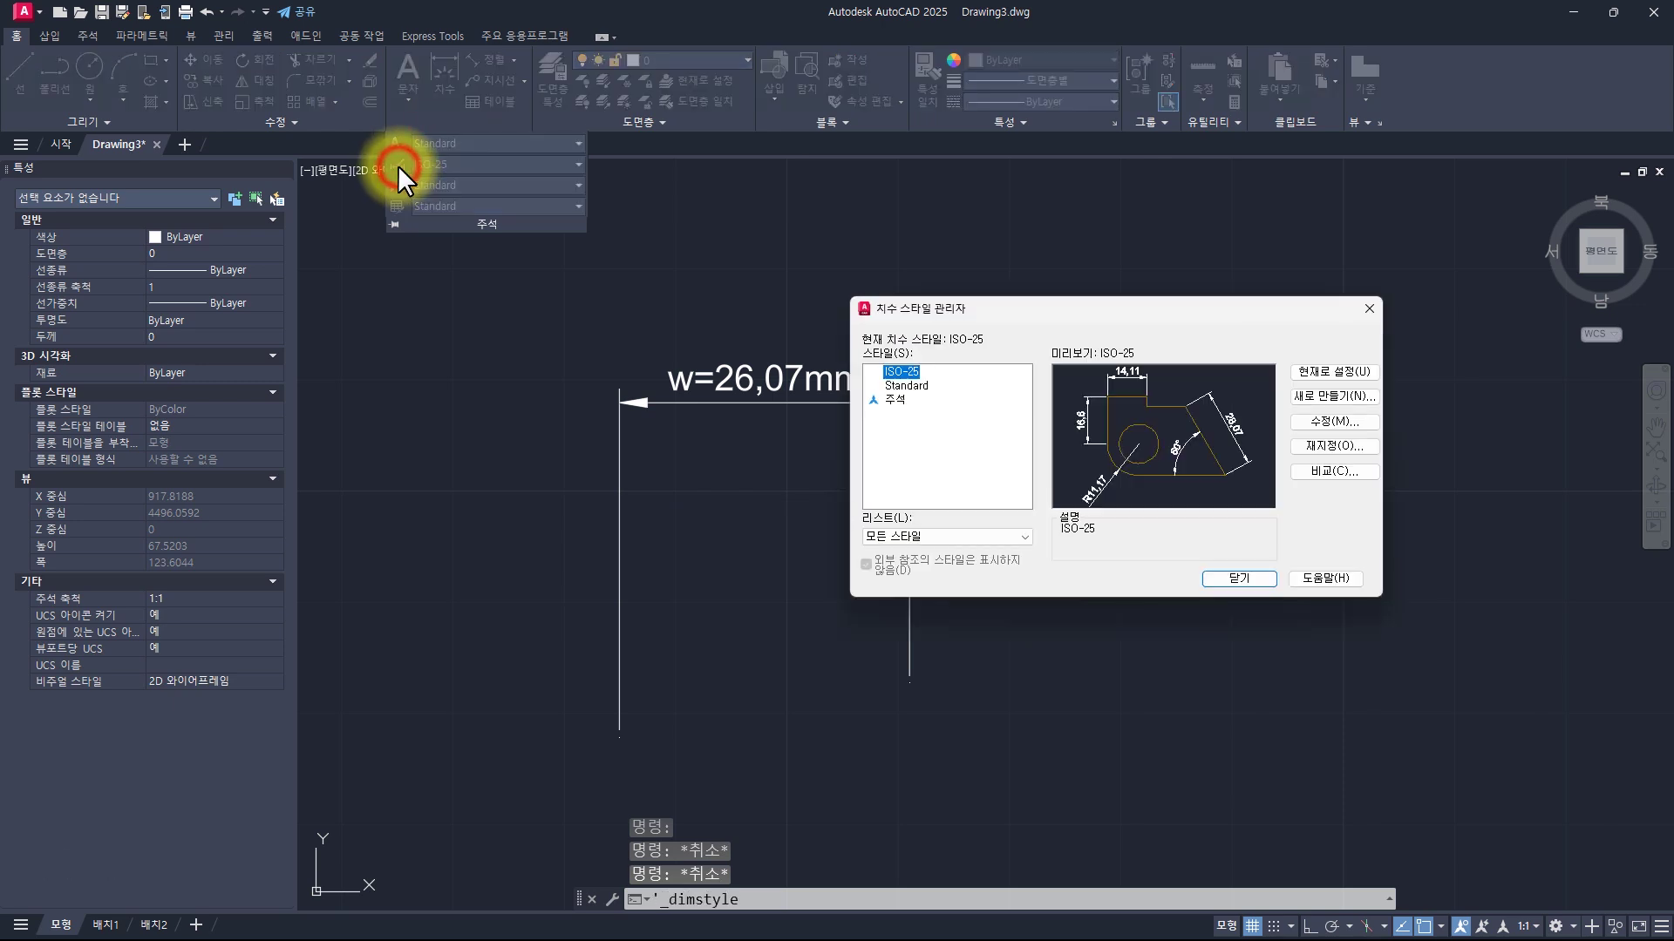
click(1334, 421)
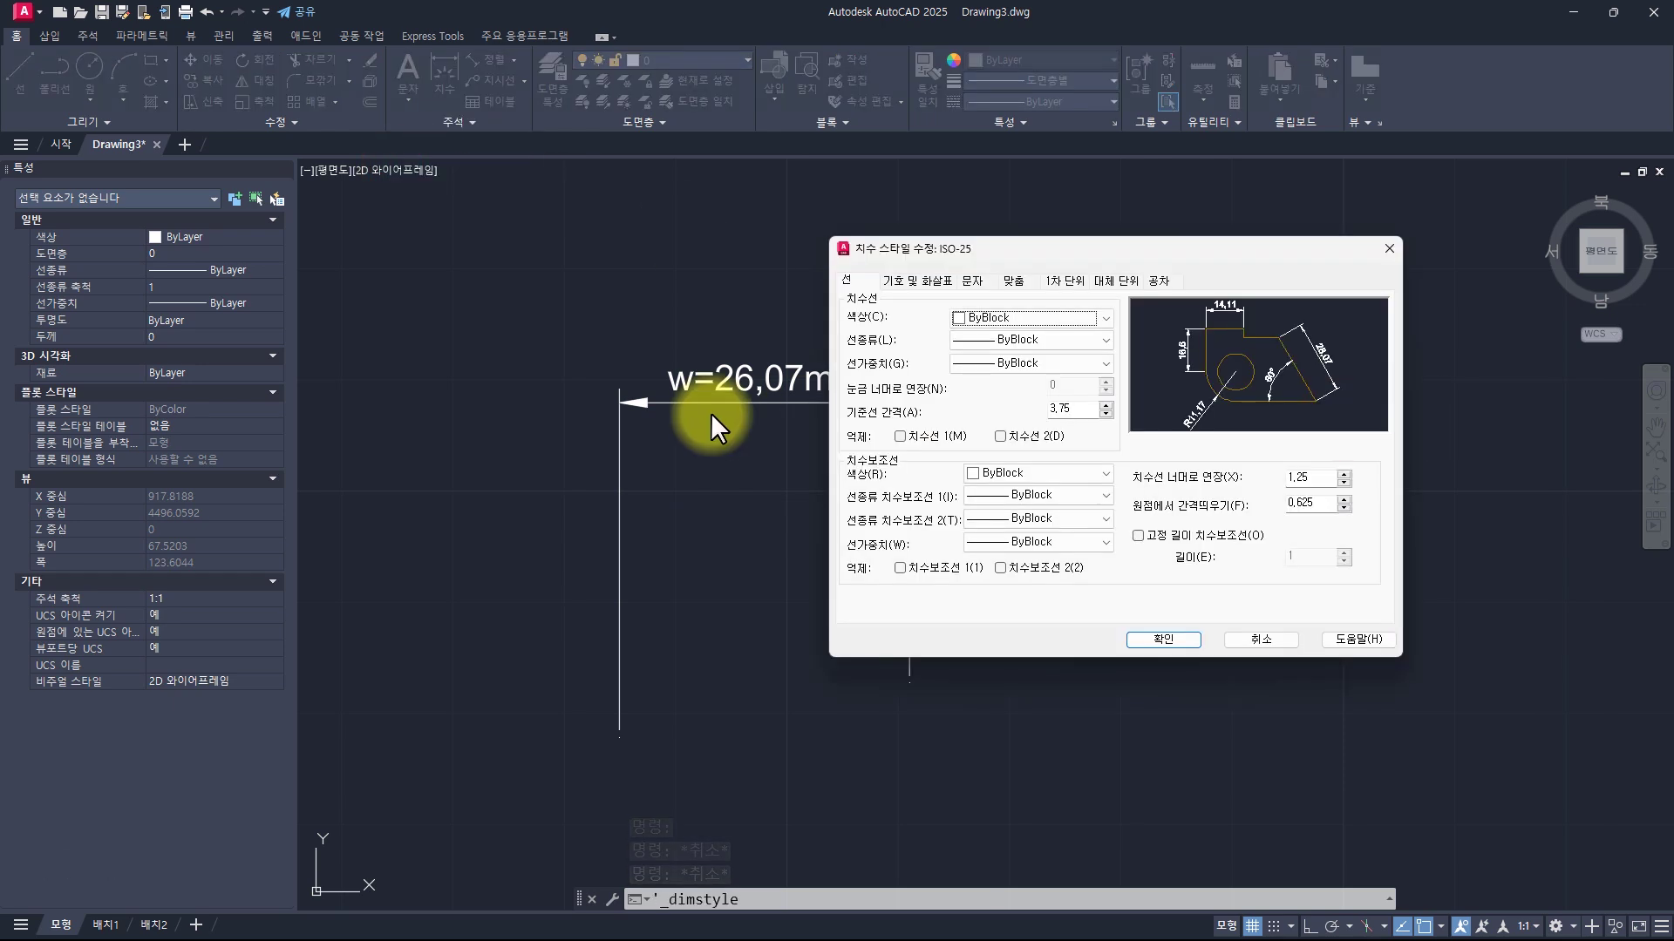
click(1065, 281)
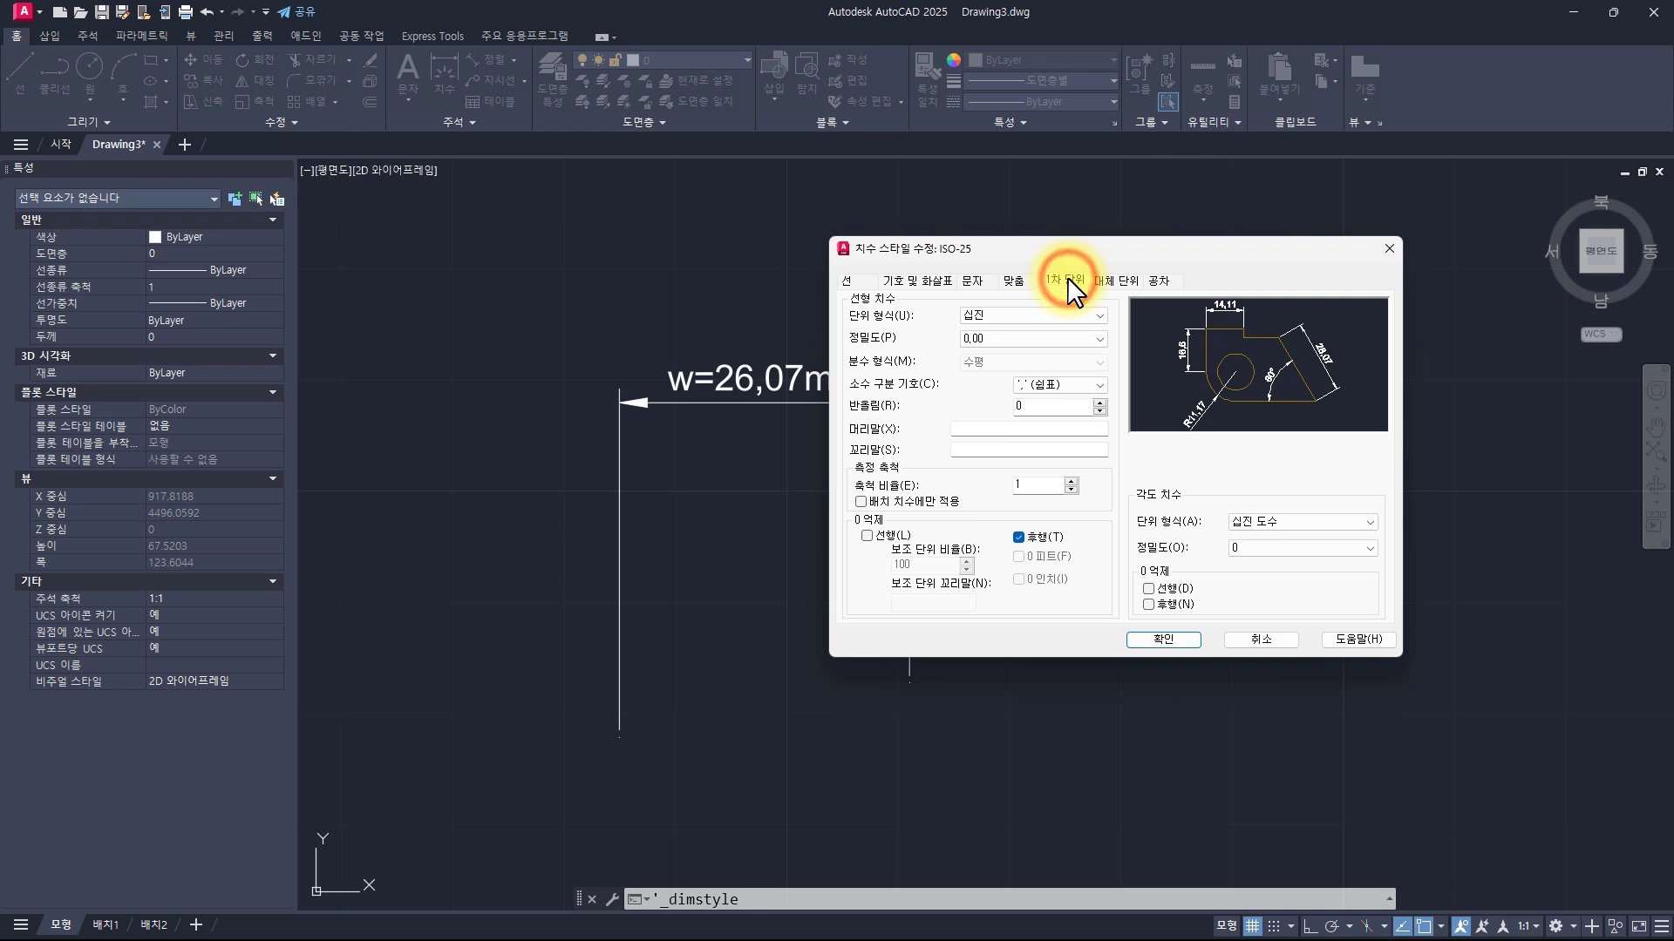
click(968, 427)
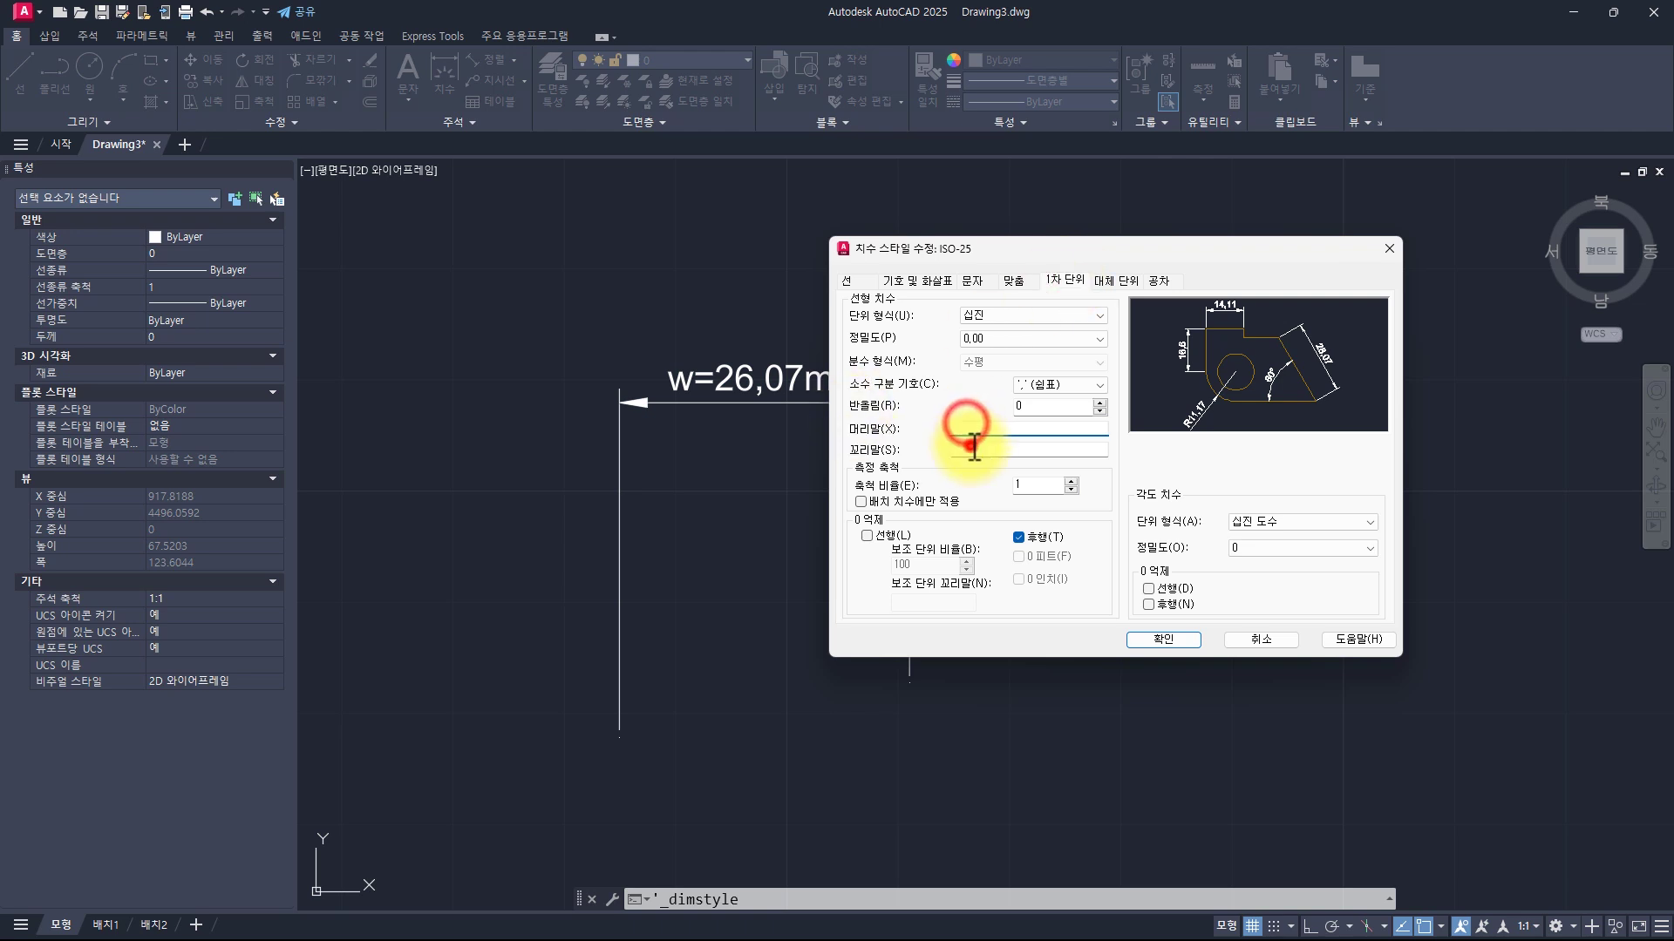
click(969, 450)
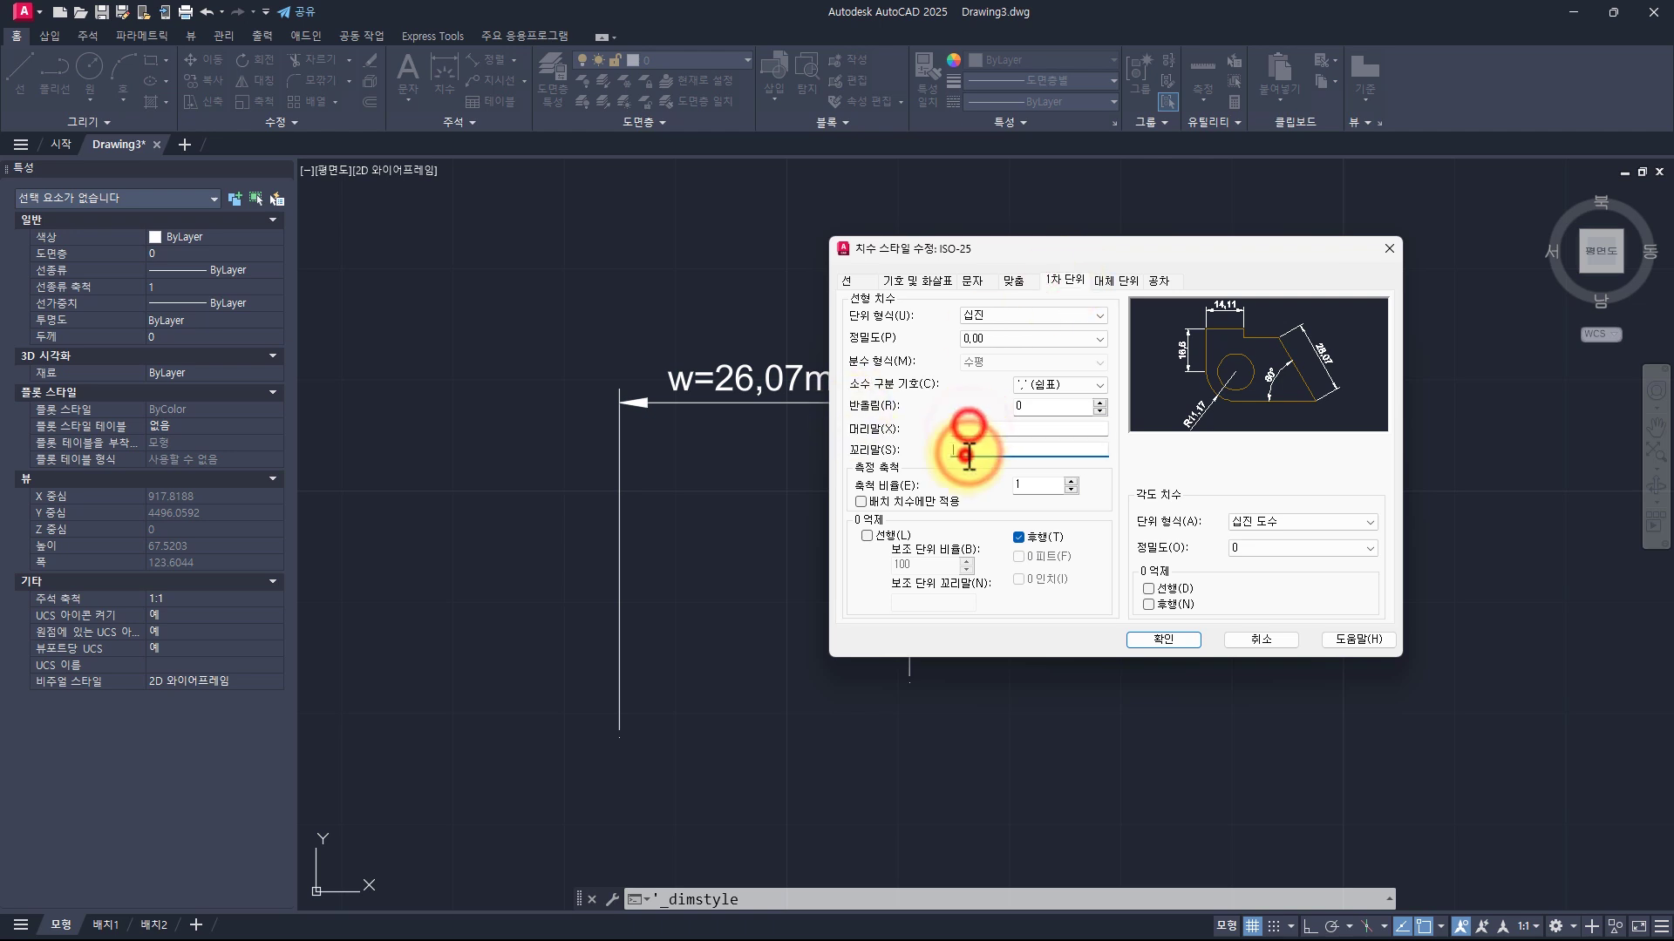
click(967, 428)
text(w=)
key(Tab)
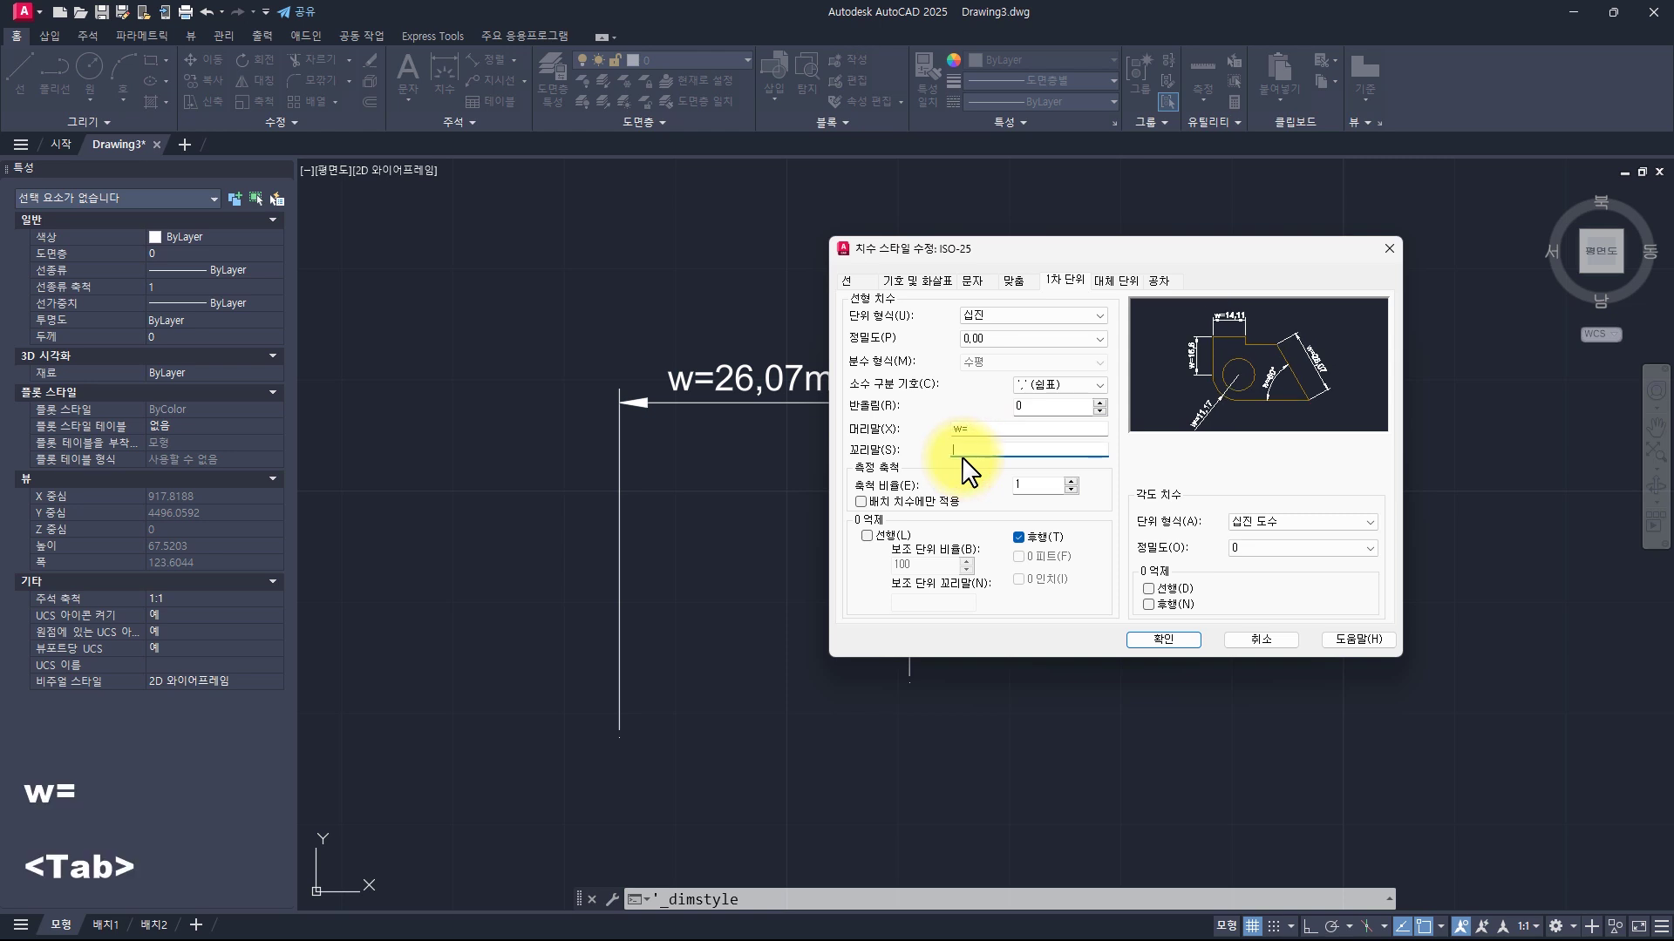
text(mm)
key(Return)
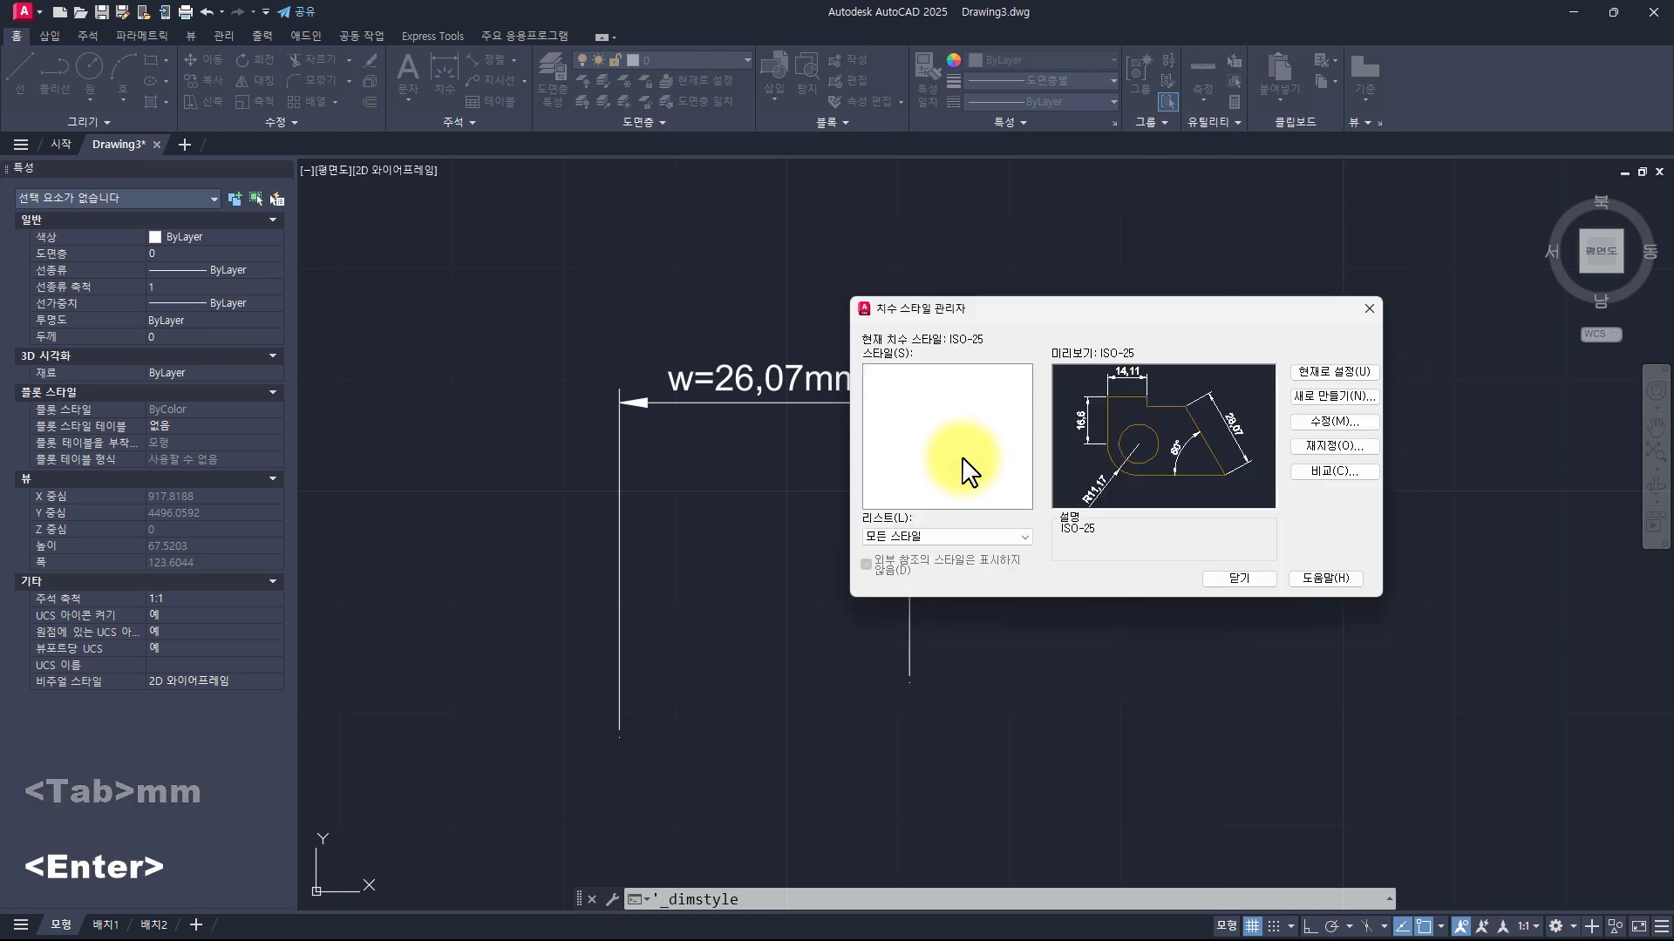
Reopen the ISO-25 style's primary units to check the prefix and suffix, then cancel and close the style manager
click(1315, 421)
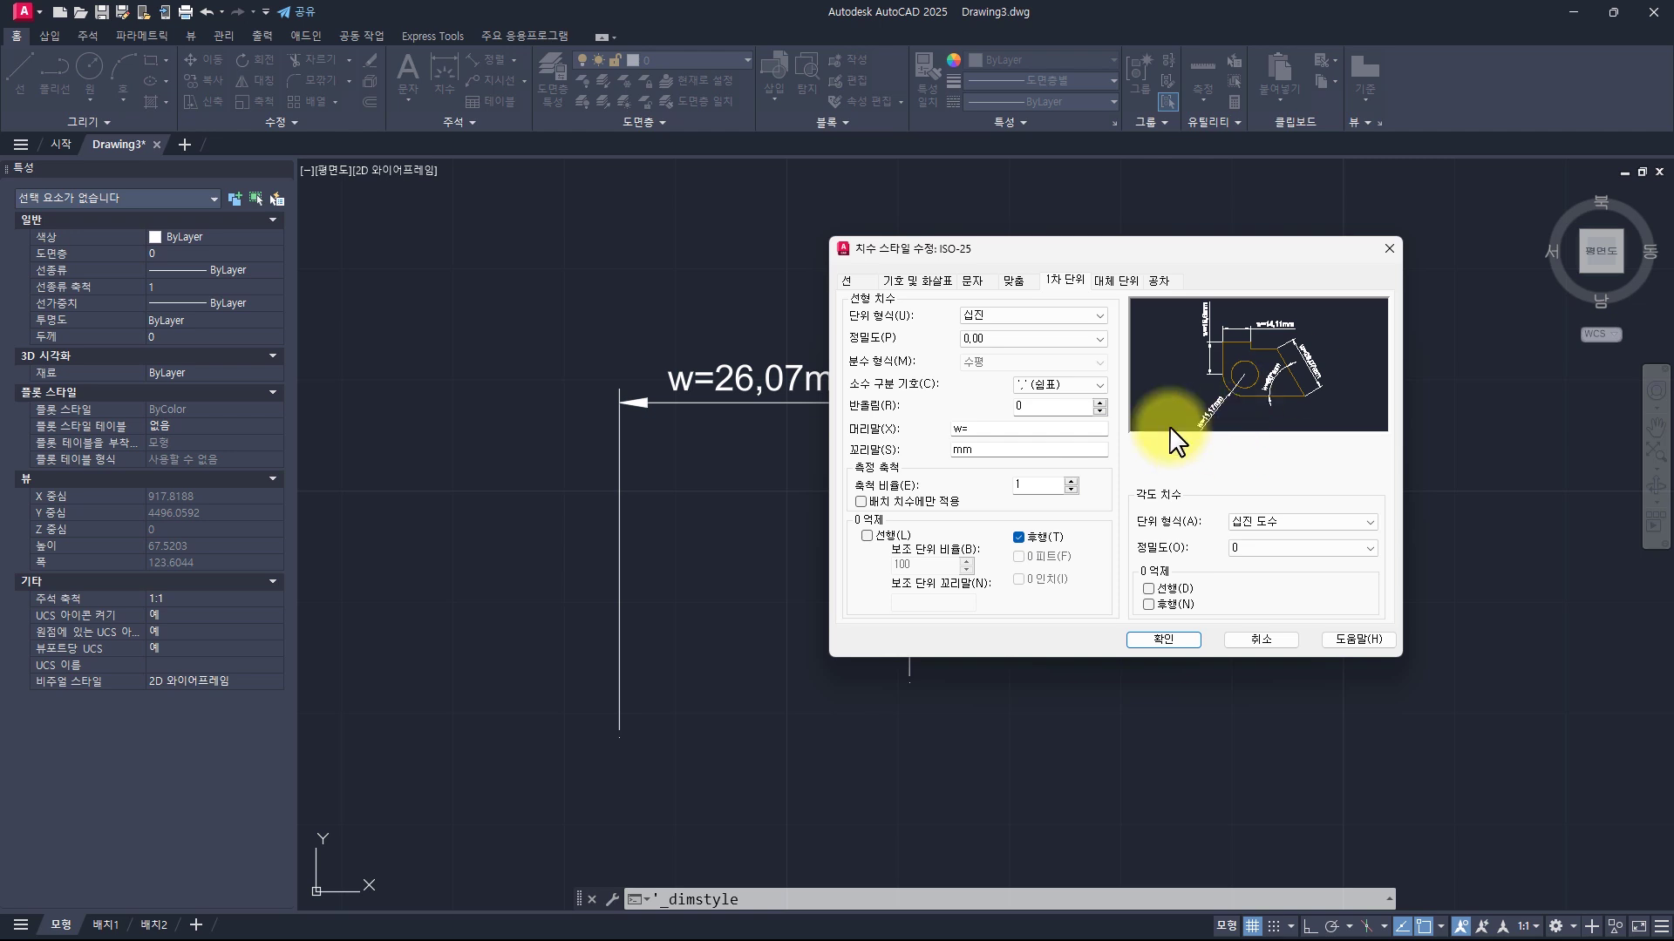
double_click(1043, 429)
click(1021, 448)
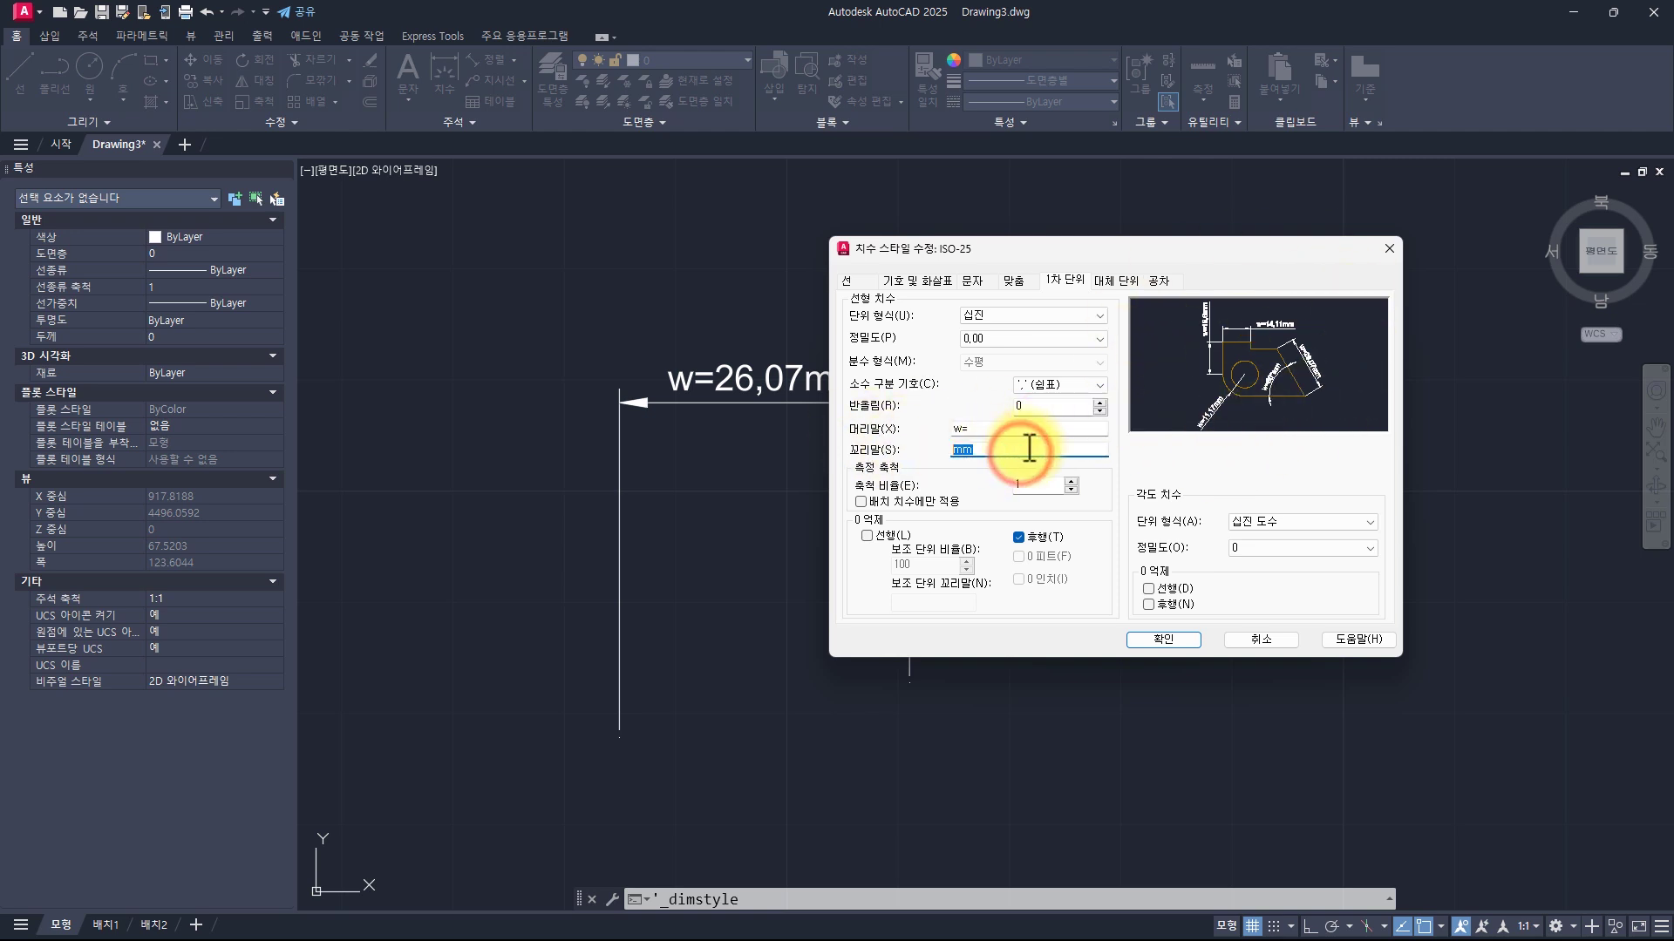
click(1271, 637)
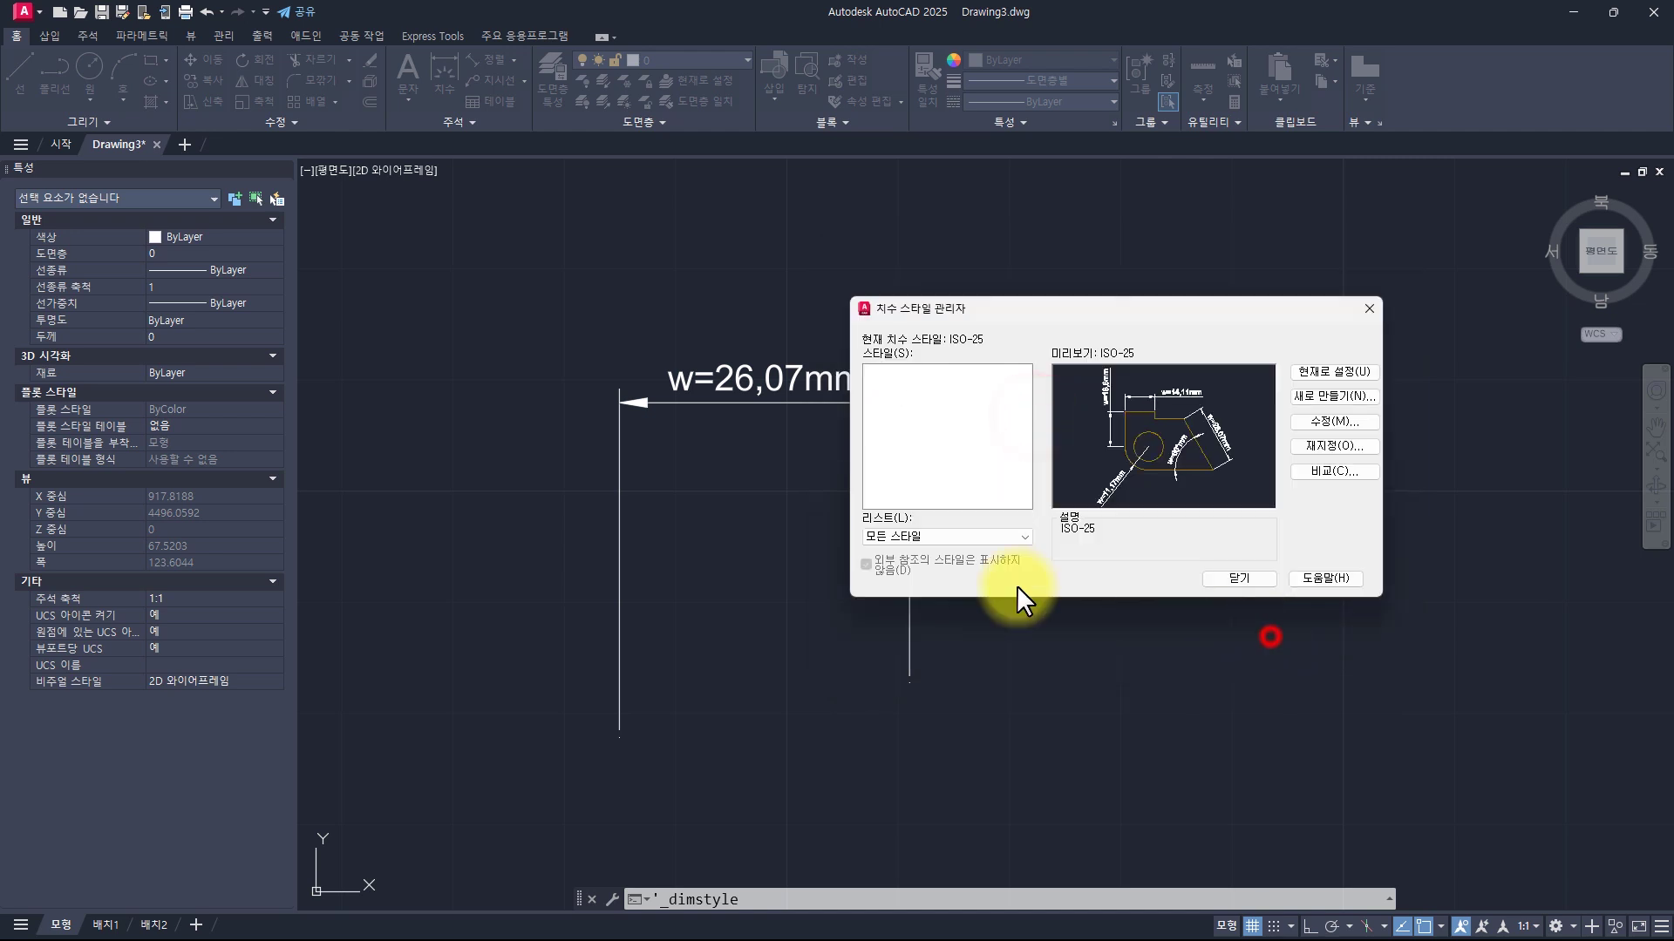
key(Escape)
key(Escape)
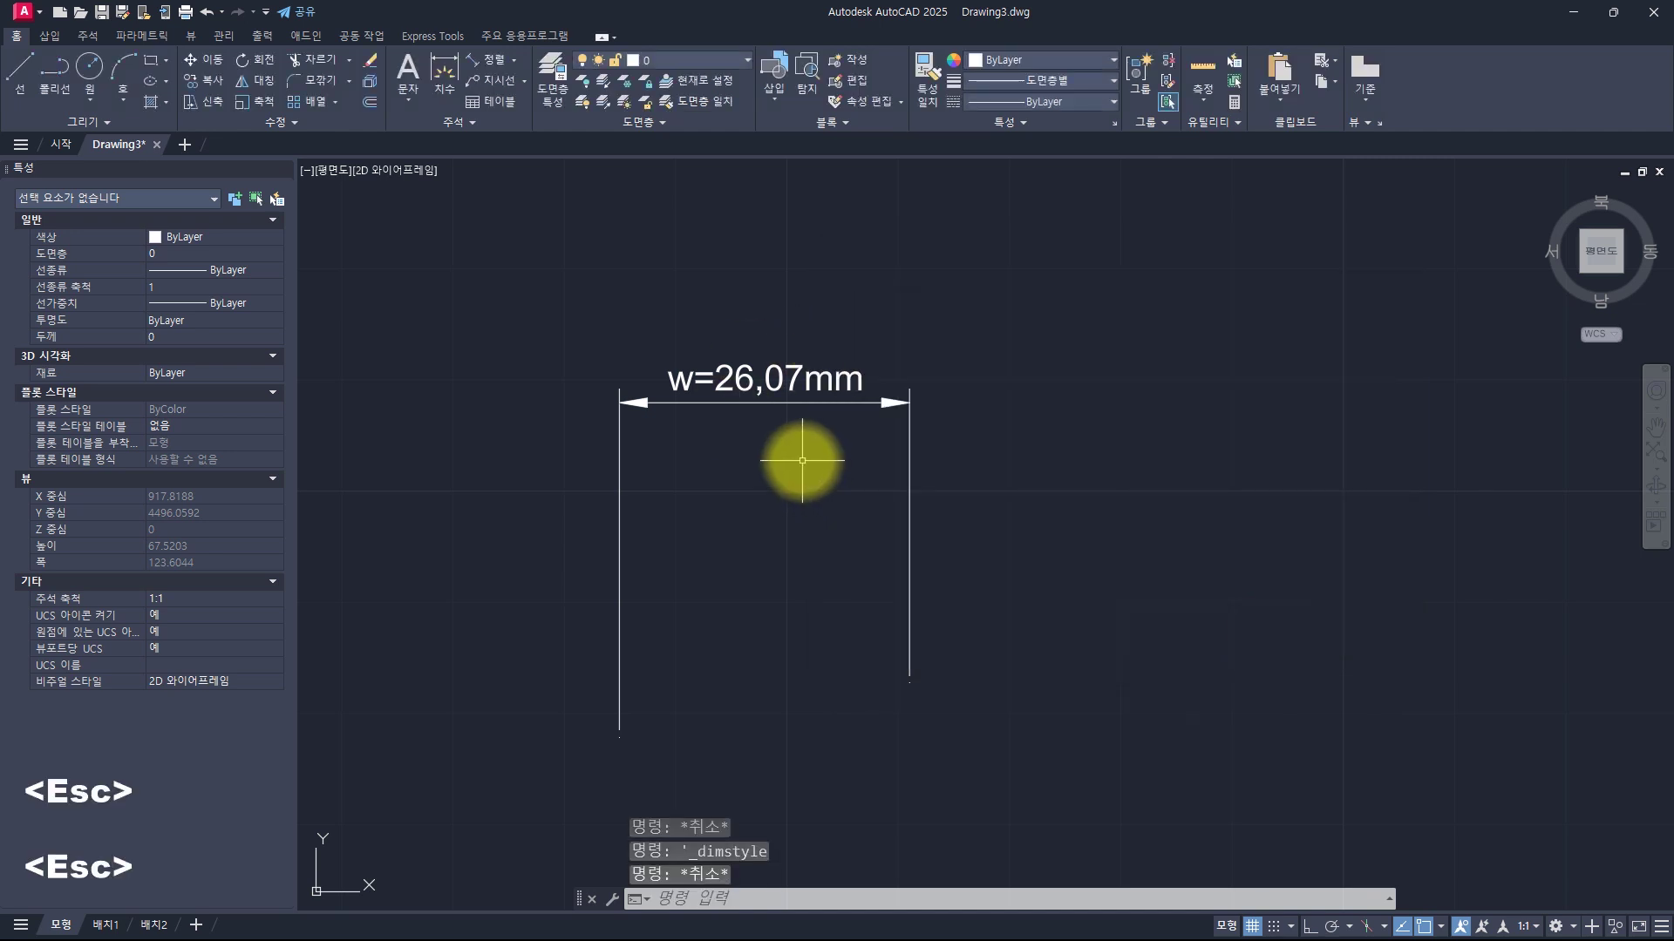
Select the dimension, compare its overall scale and linear scale properties, and set the overall scale to 2
click(818, 474)
click(687, 289)
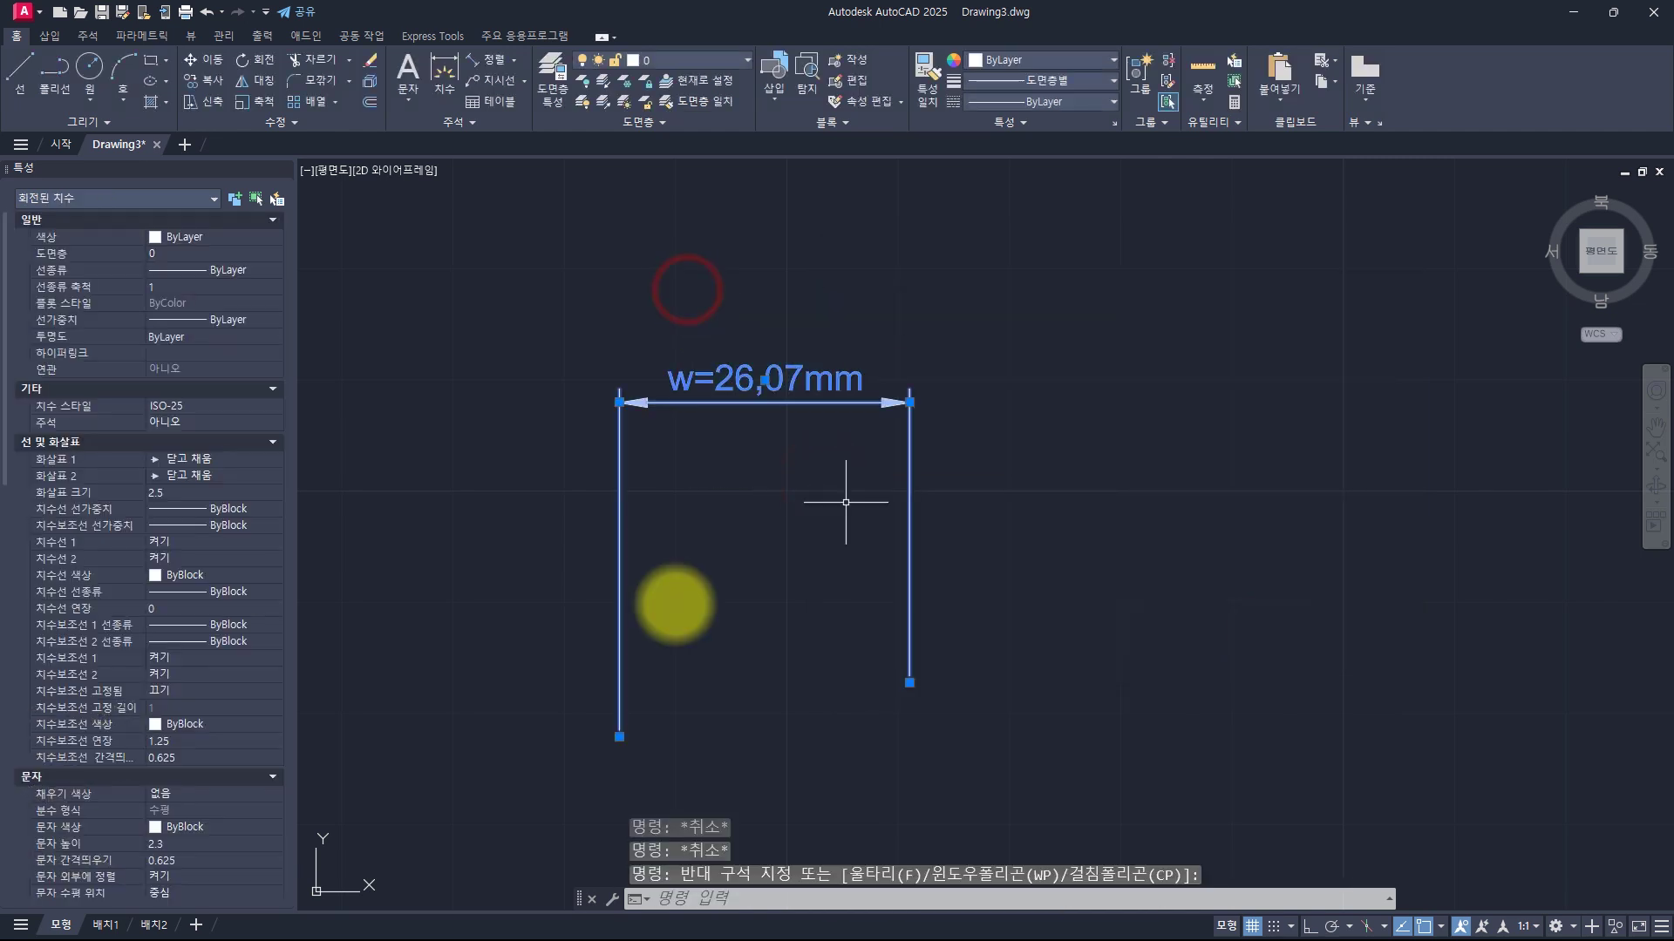
scroll(180, 553, down, 15)
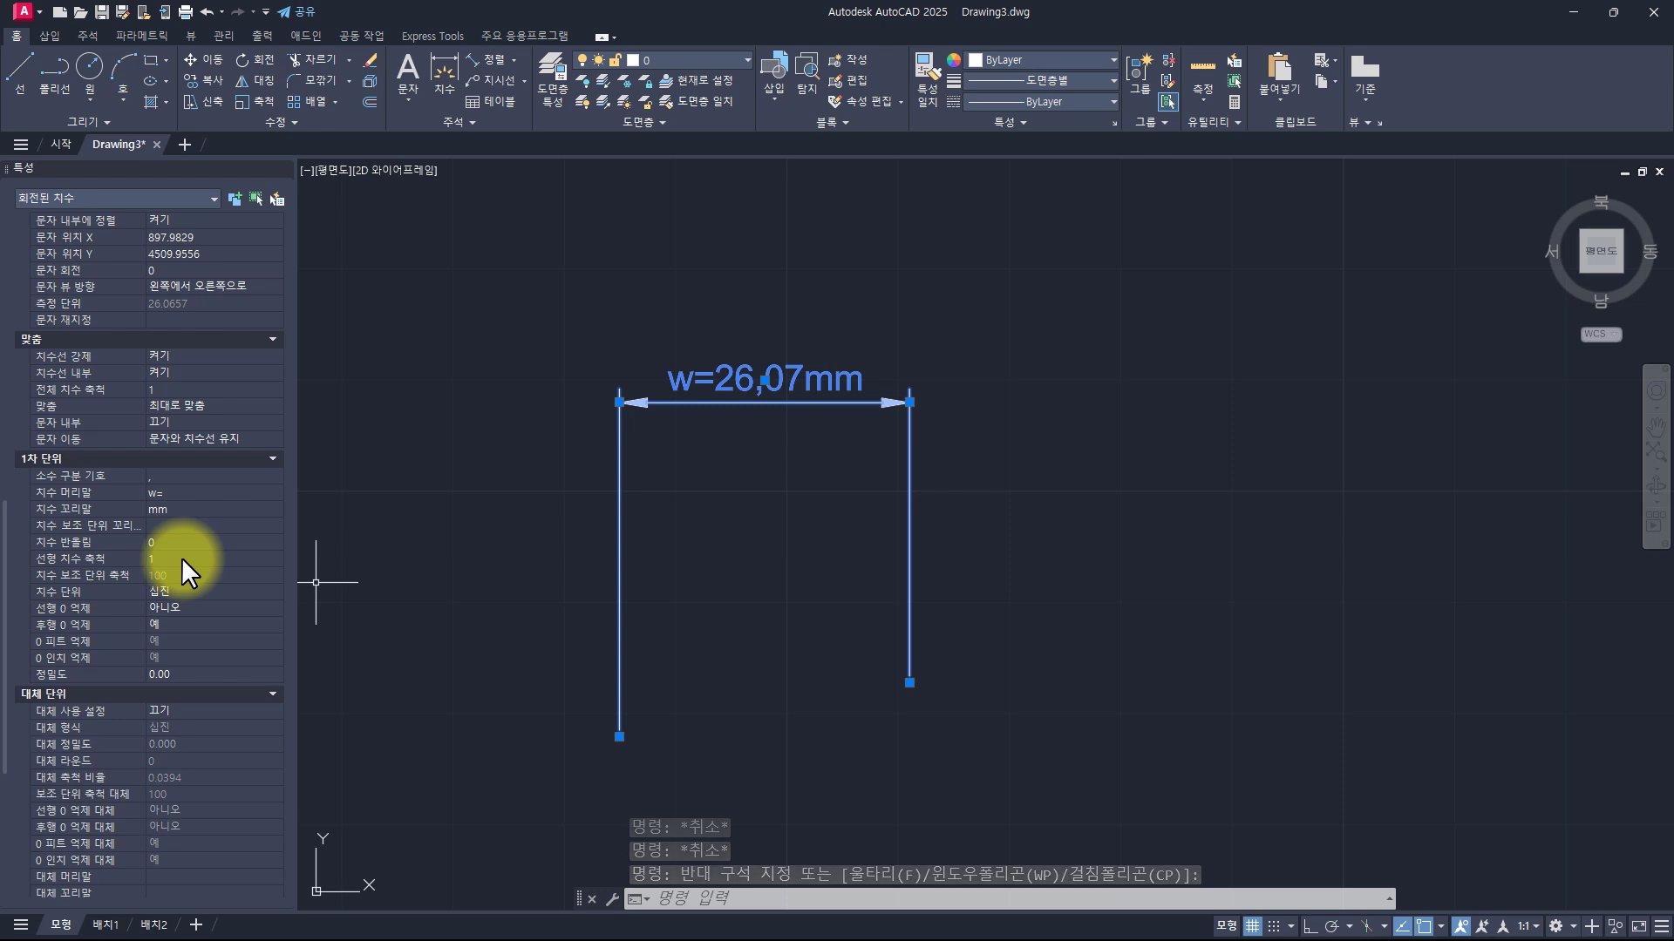
scroll(210, 574, up, 5)
click(211, 488)
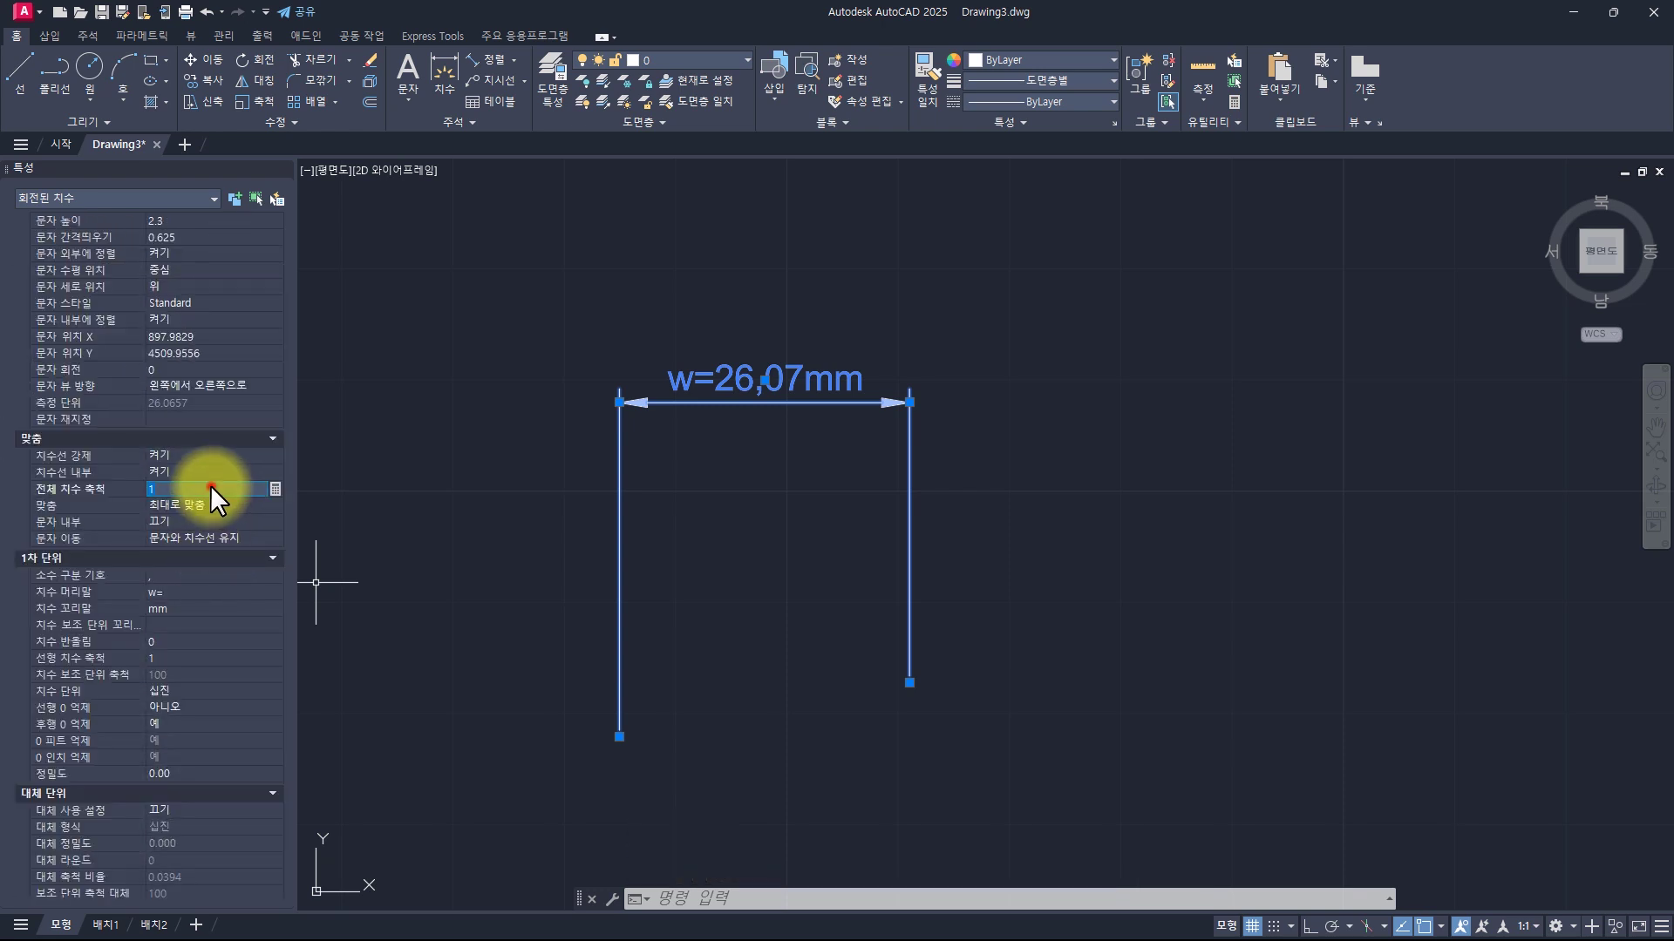
click(184, 661)
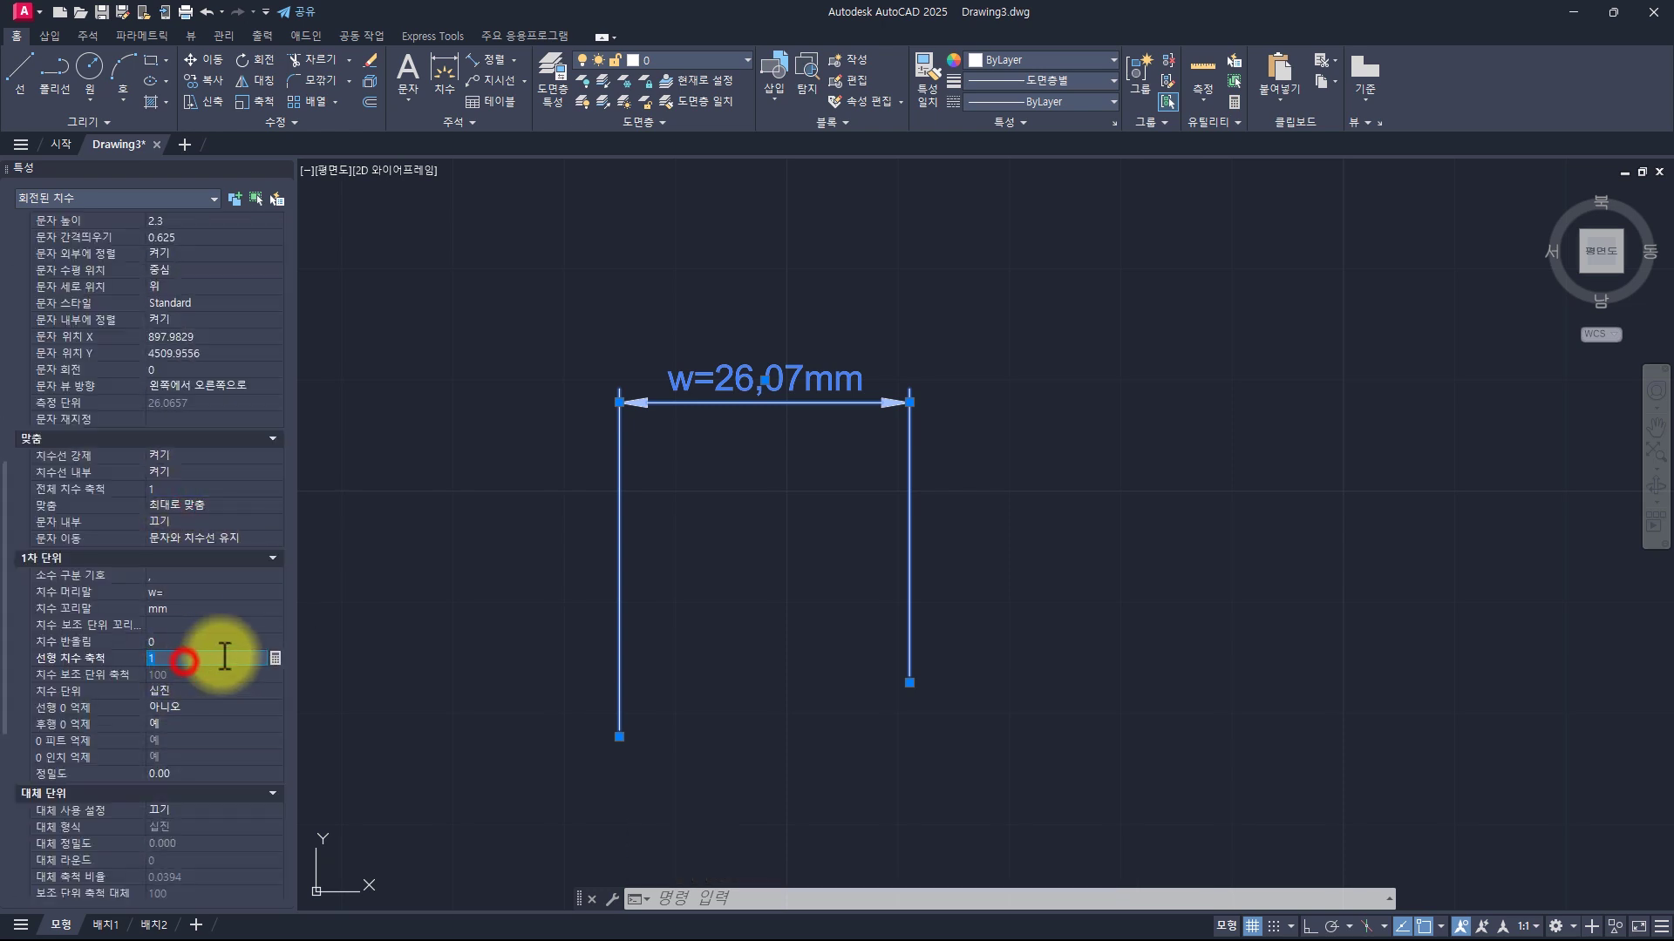
click(212, 660)
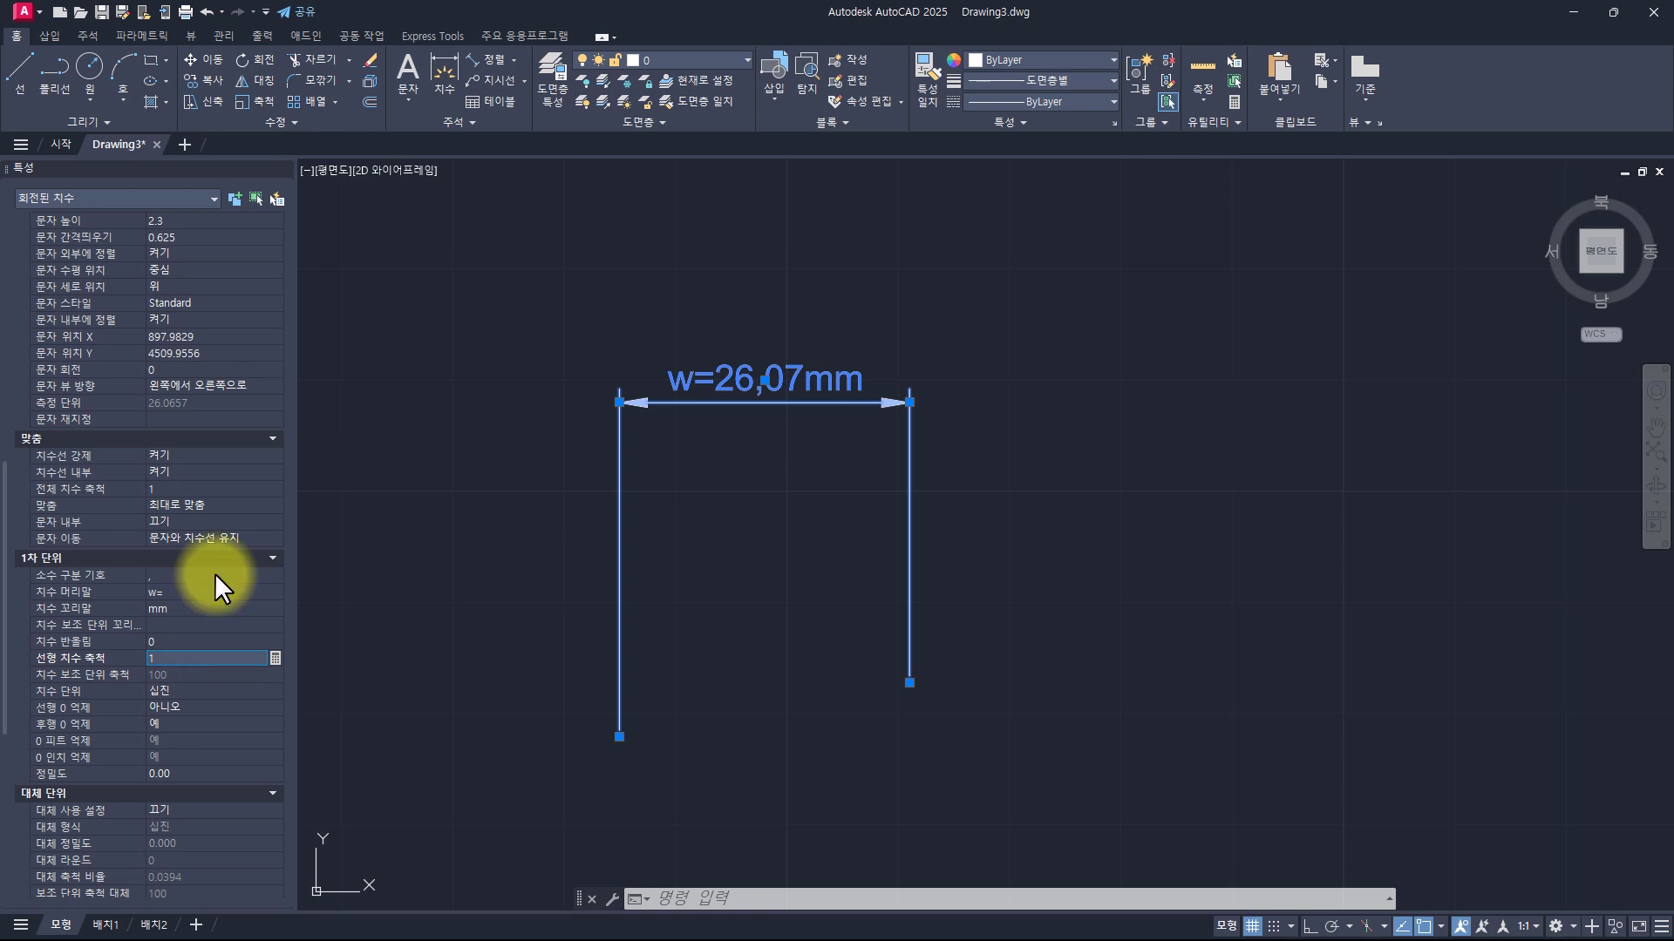
click(199, 490)
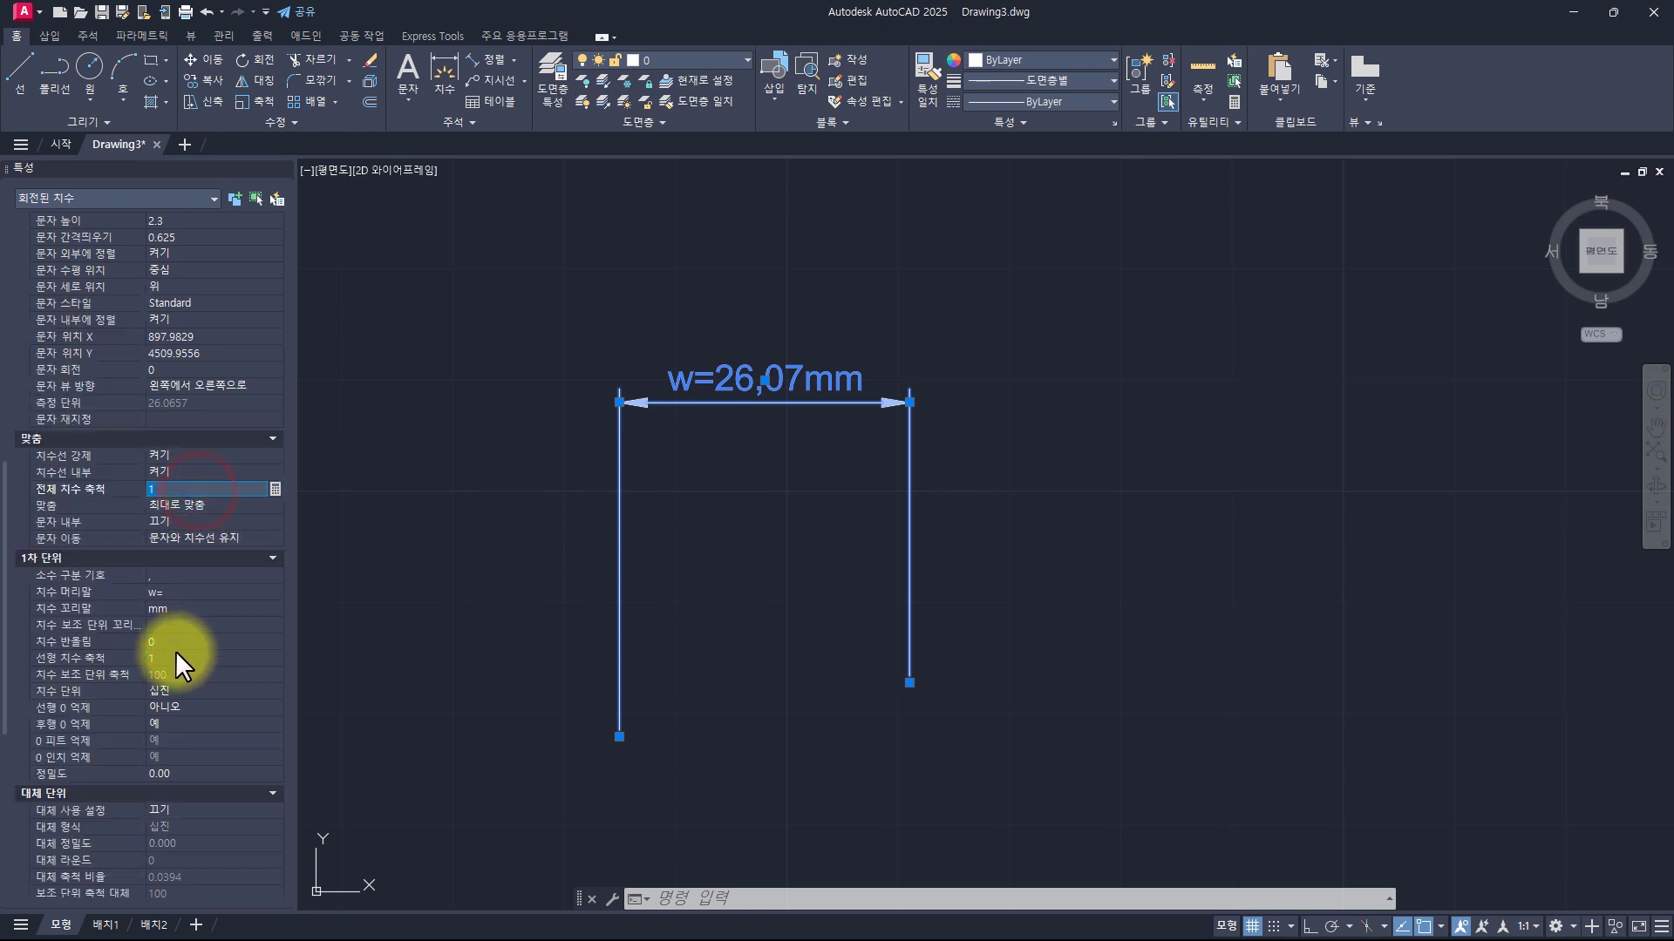
click(177, 652)
click(197, 488)
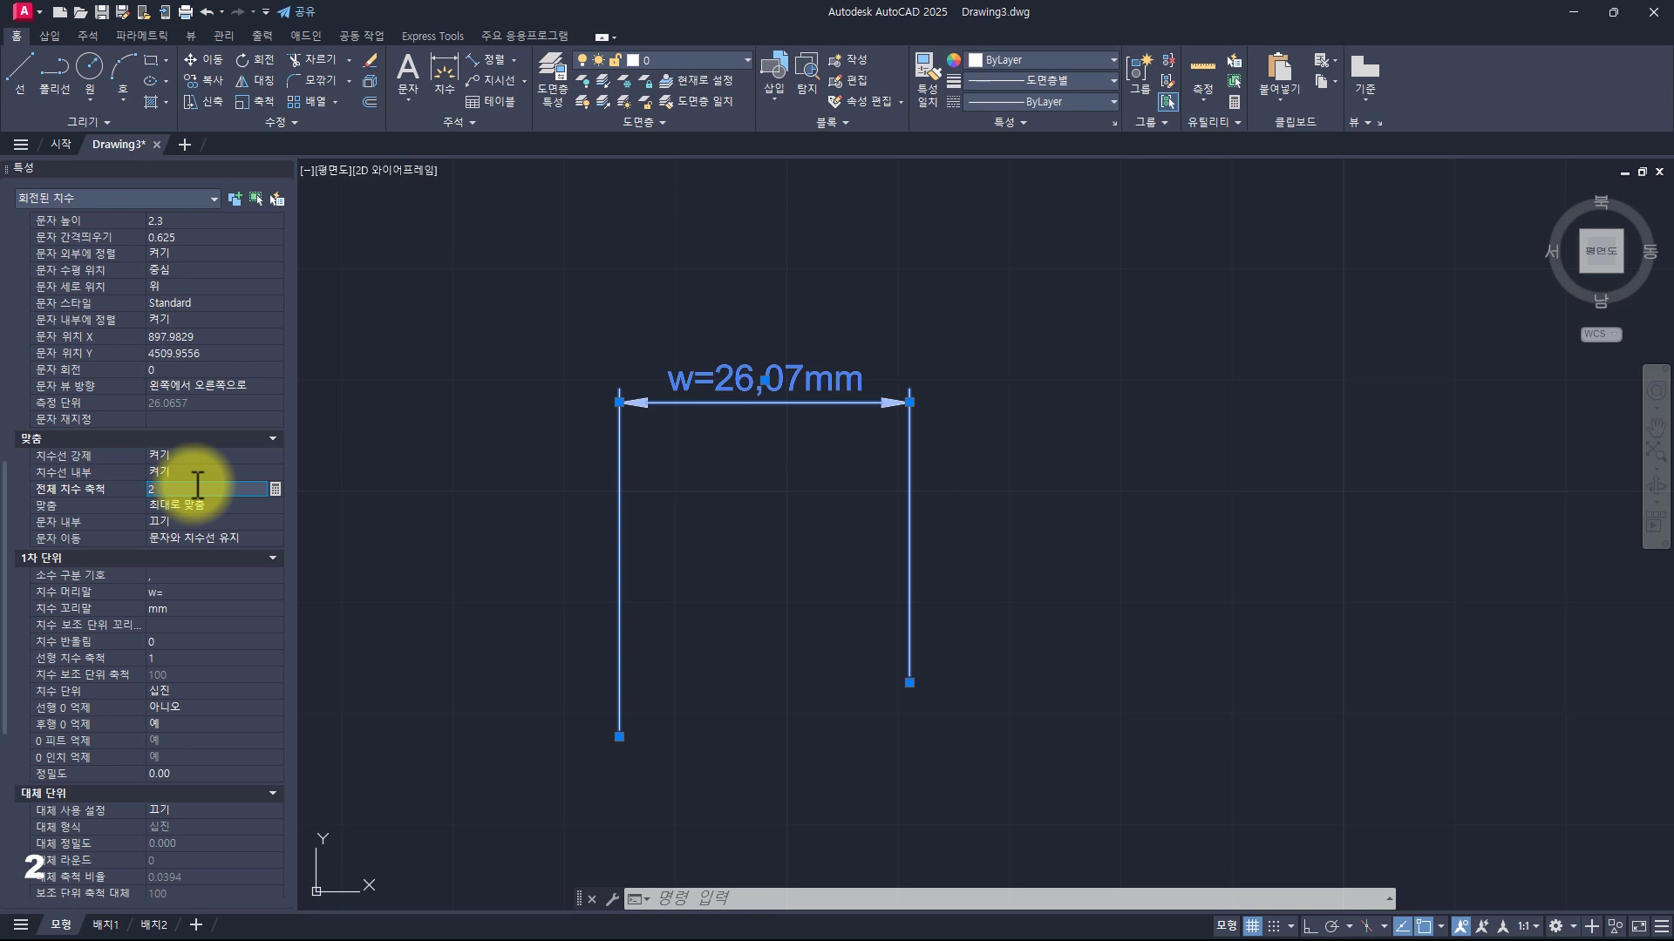
text(2)
key(Return)
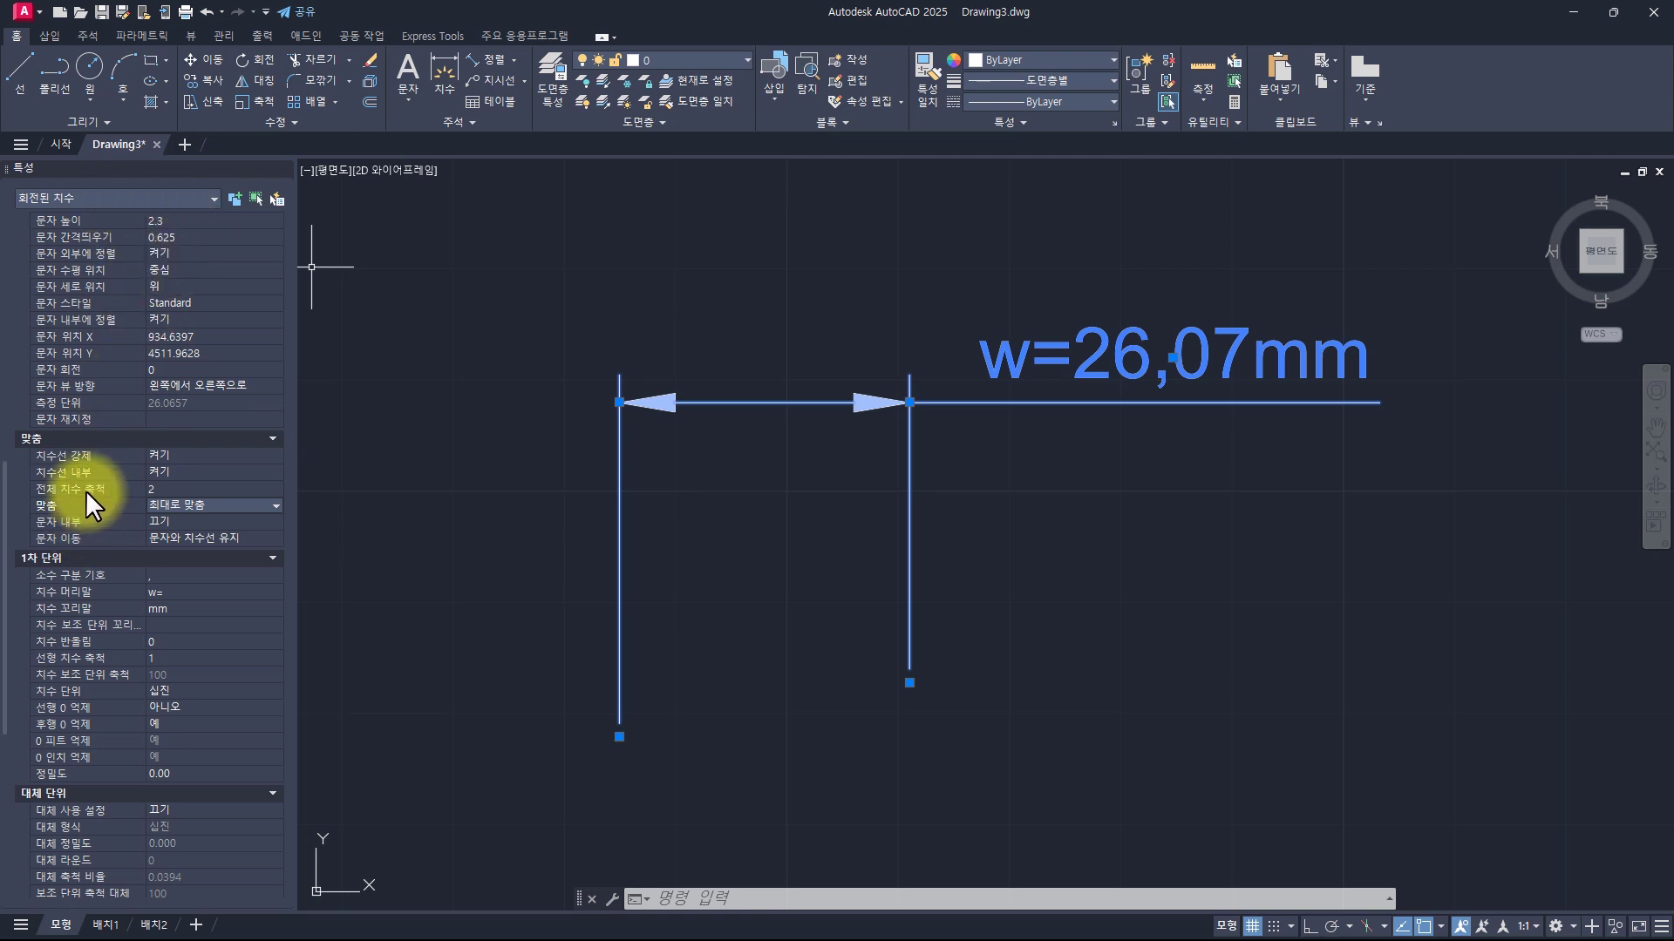
Review the dimension's overall scale alongside its arrow properties, and set the arrow size to 5
click(225, 488)
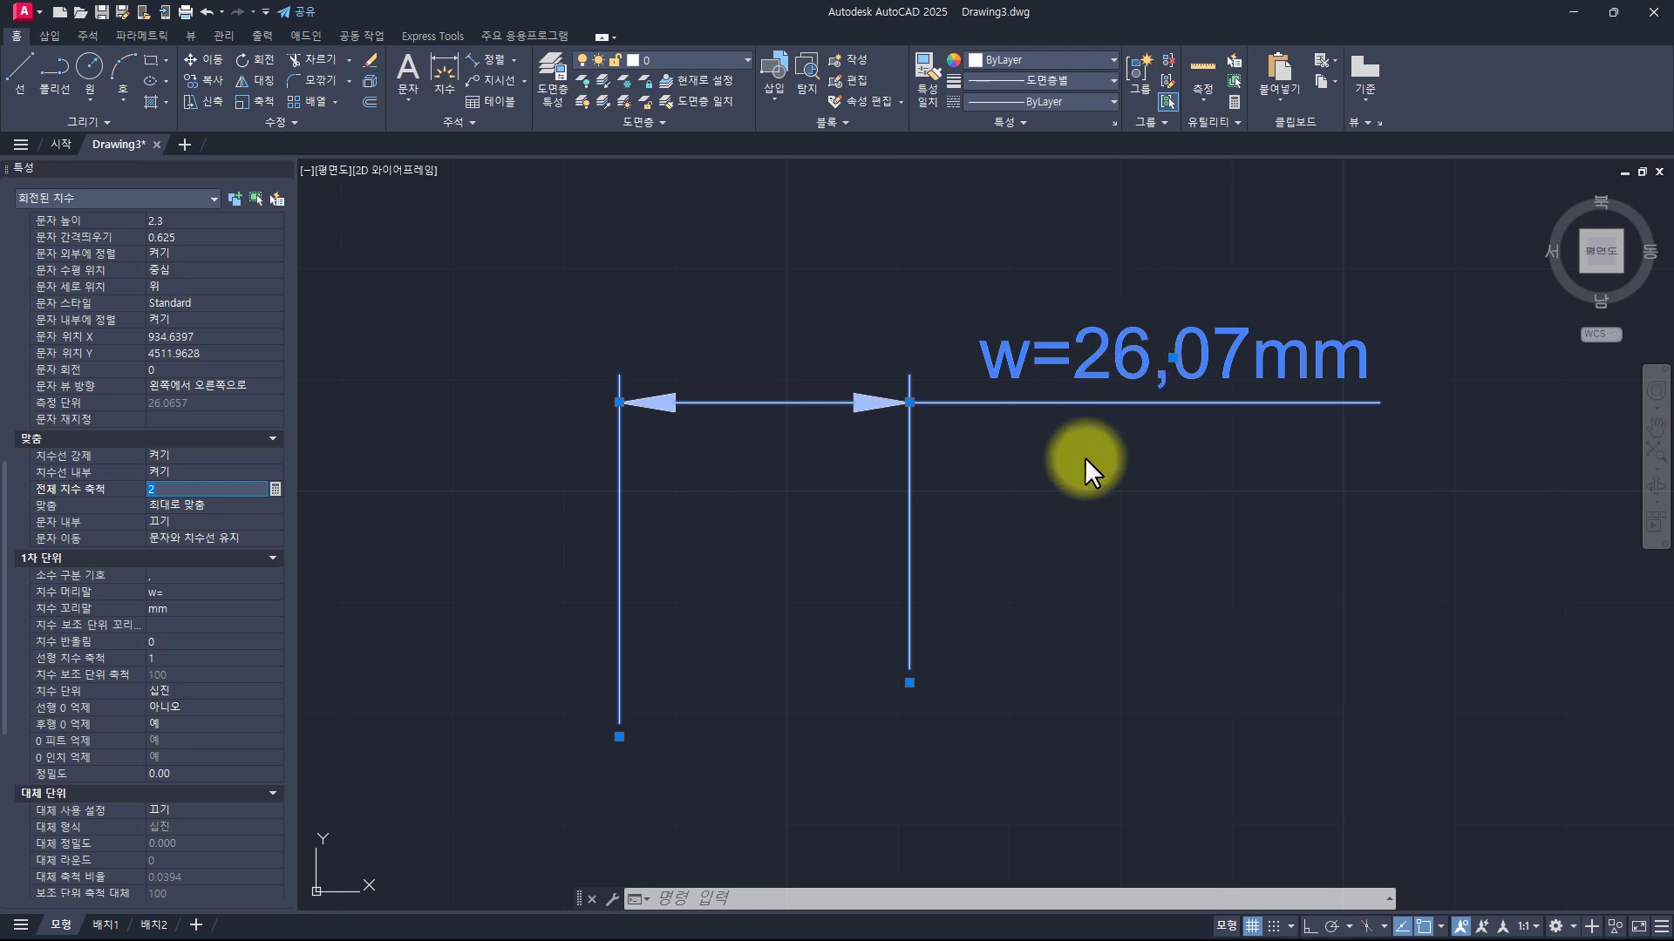
scroll(175, 484, up, 10)
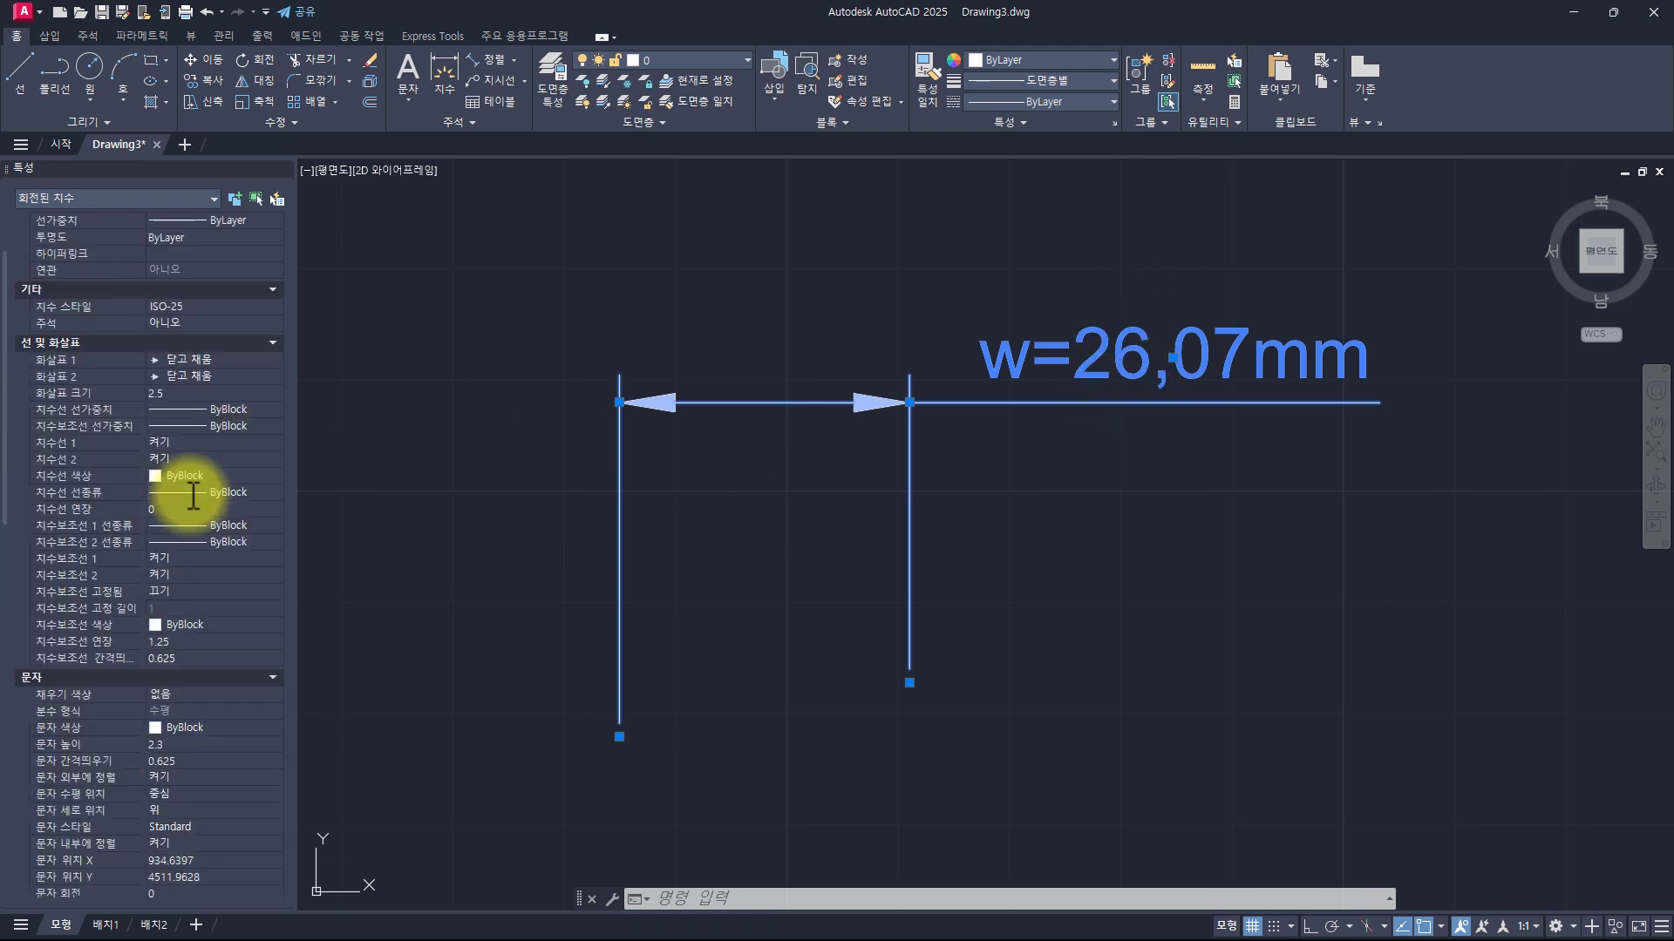
scroll(218, 531, down, 10)
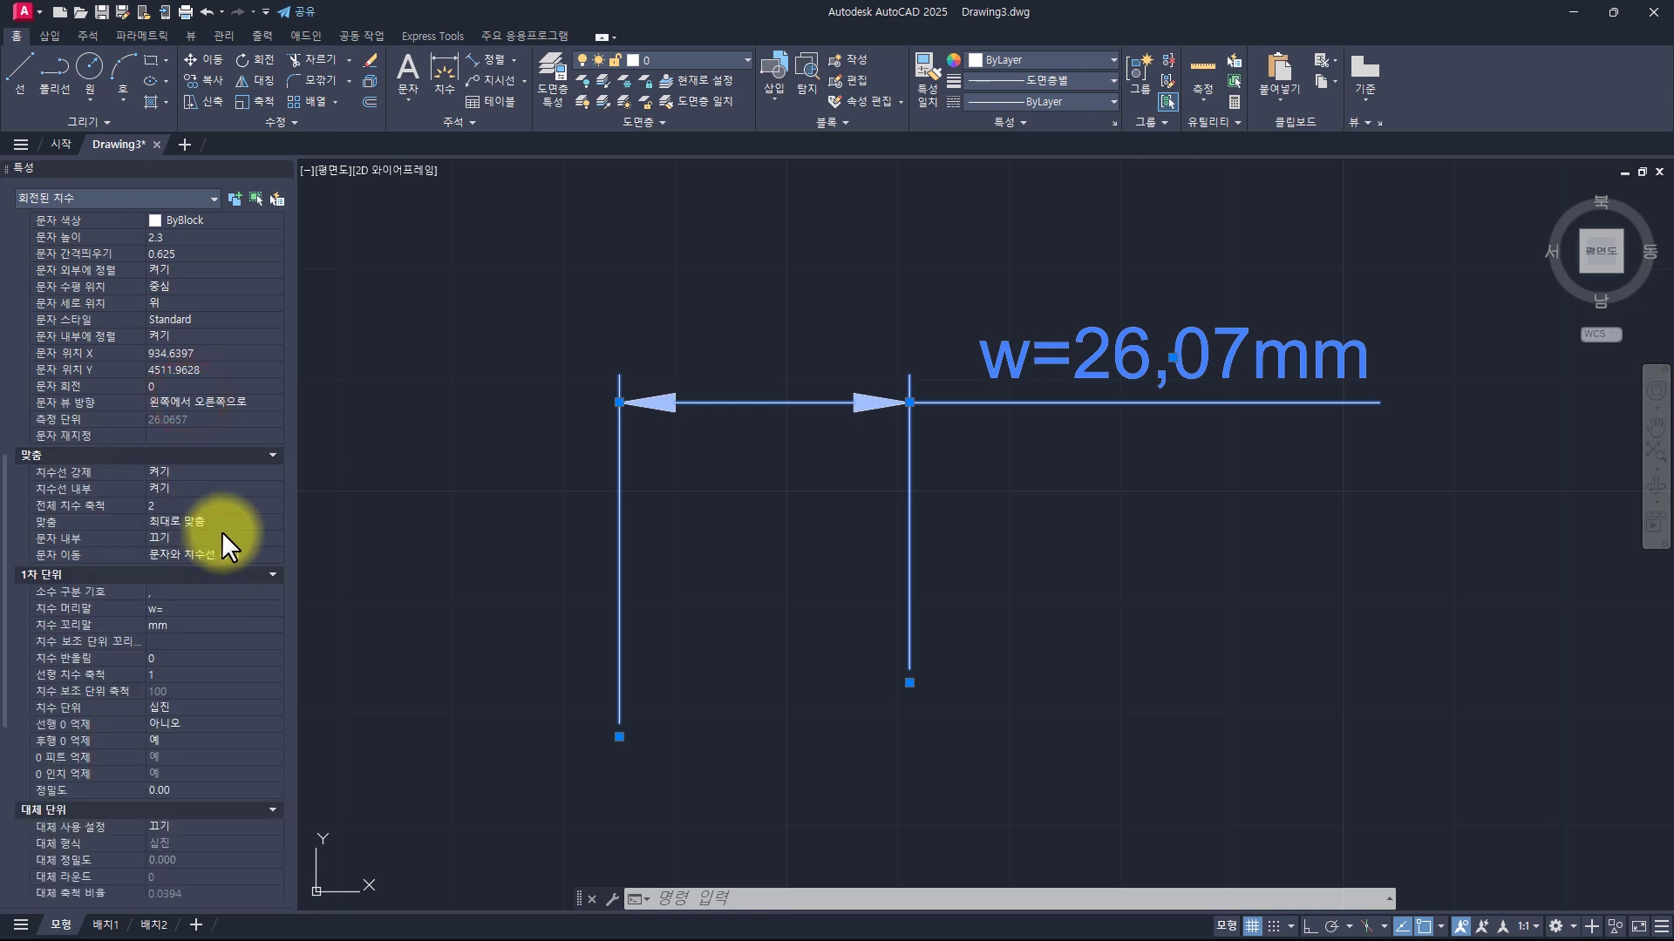
click(193, 499)
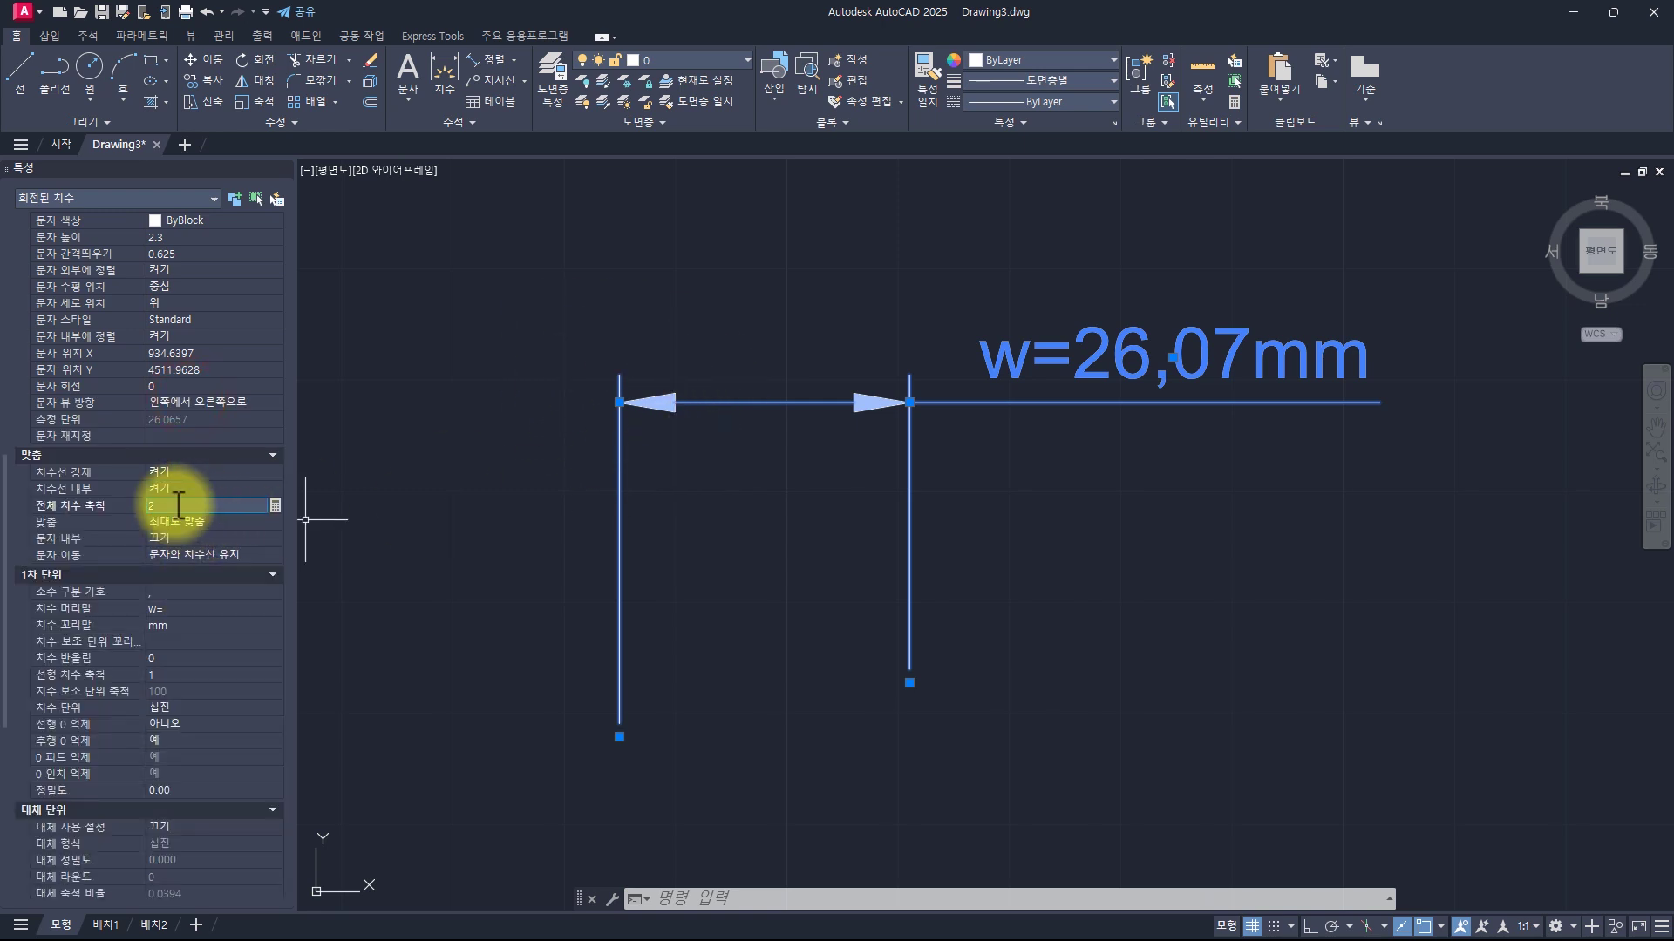
scroll(178, 504, up, 10)
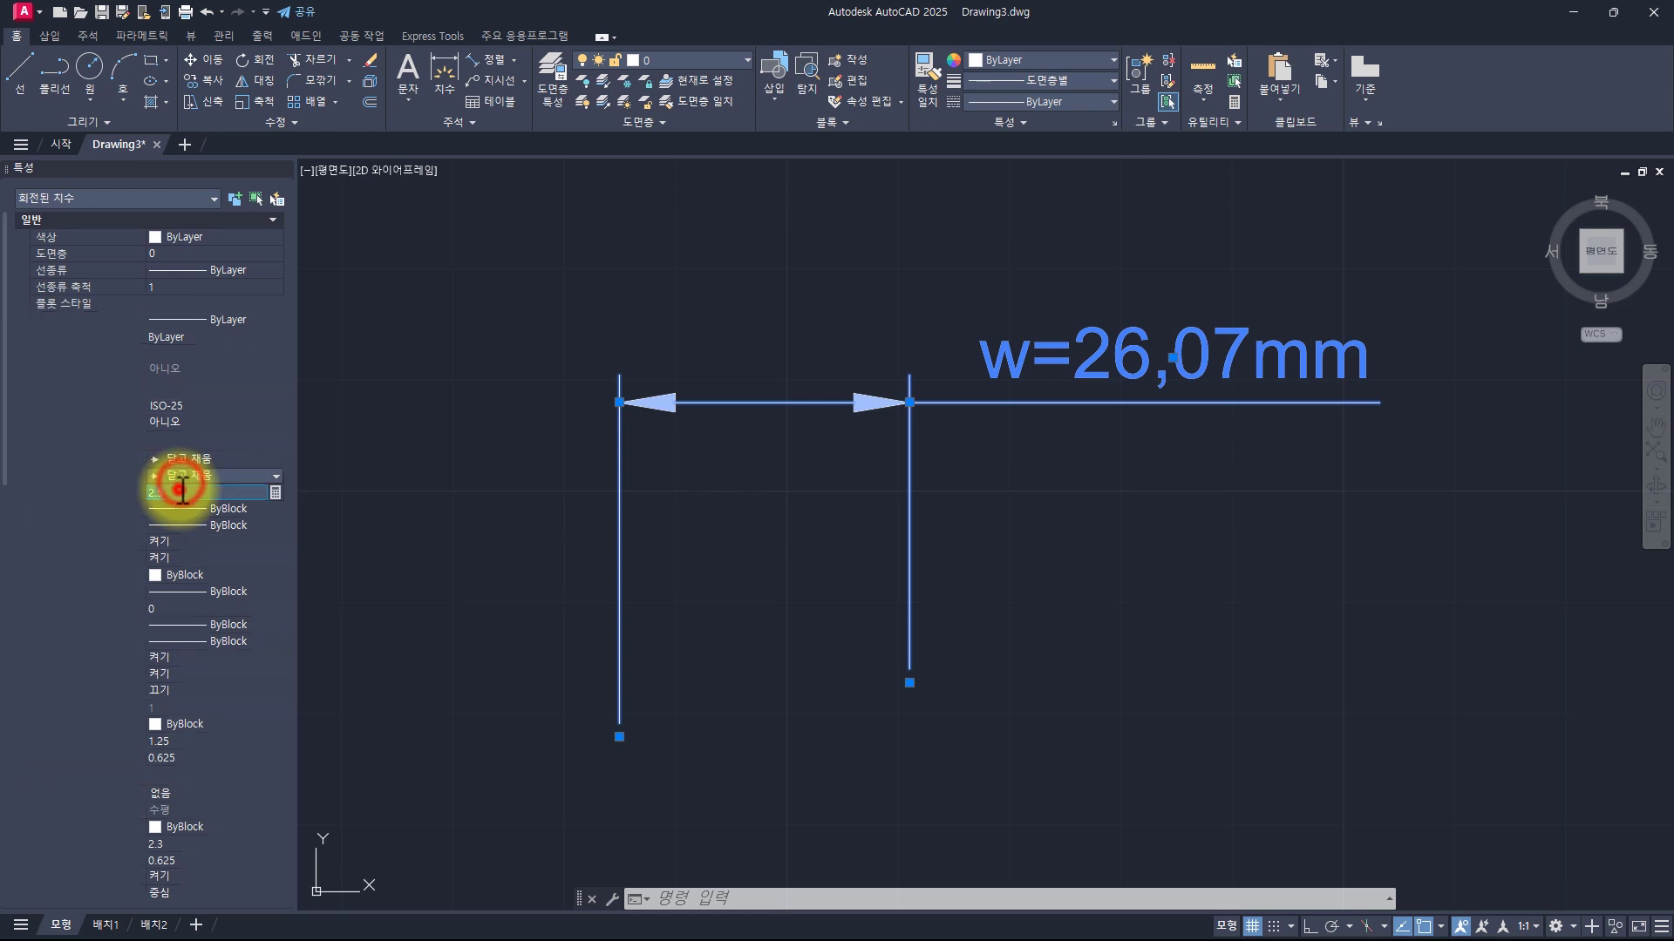
click(182, 492)
text(5)
key(Return)
scroll(178, 488, down, 8)
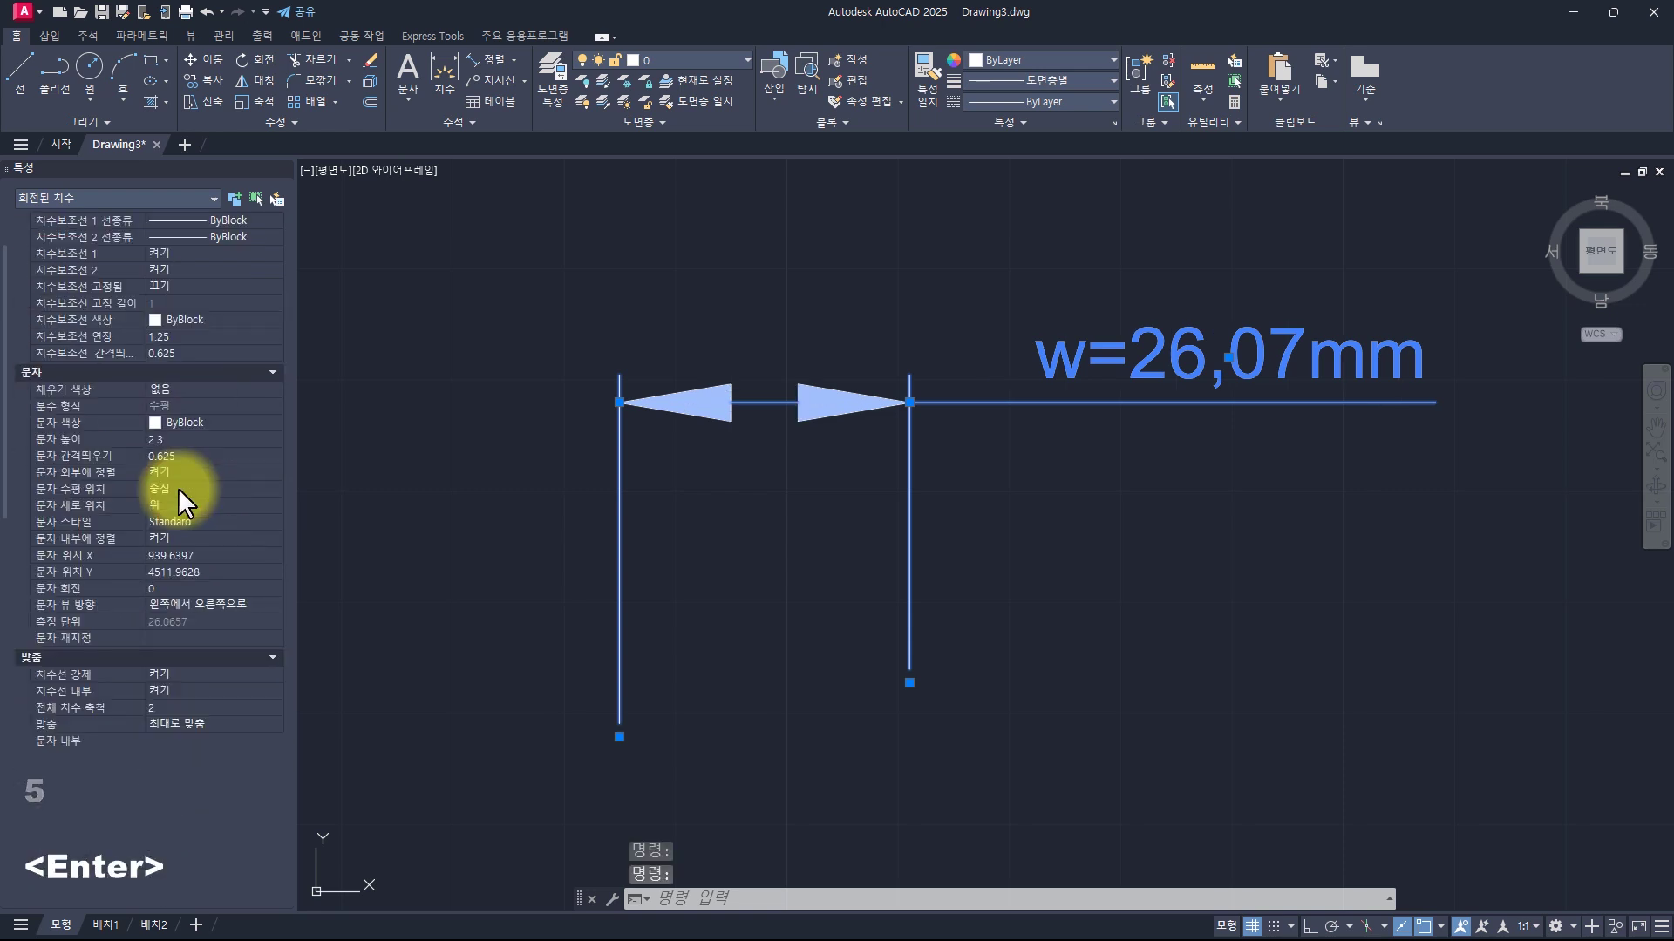
Set the dimension's overall scale to 1
click(164, 707)
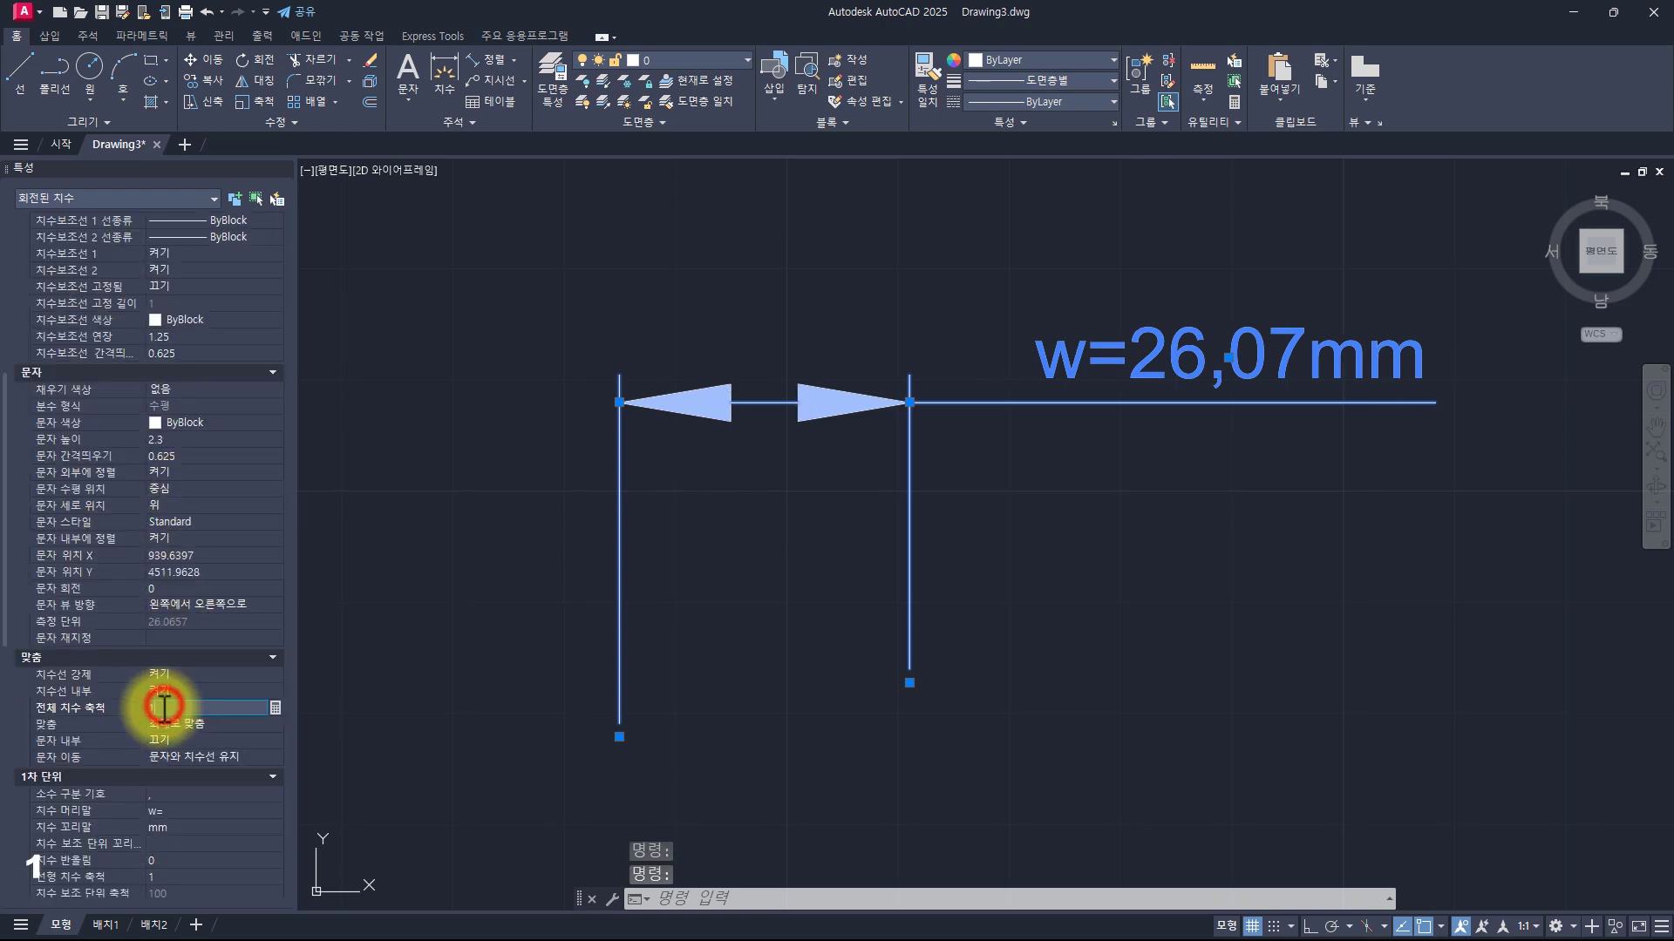
text(1)
key(Return)
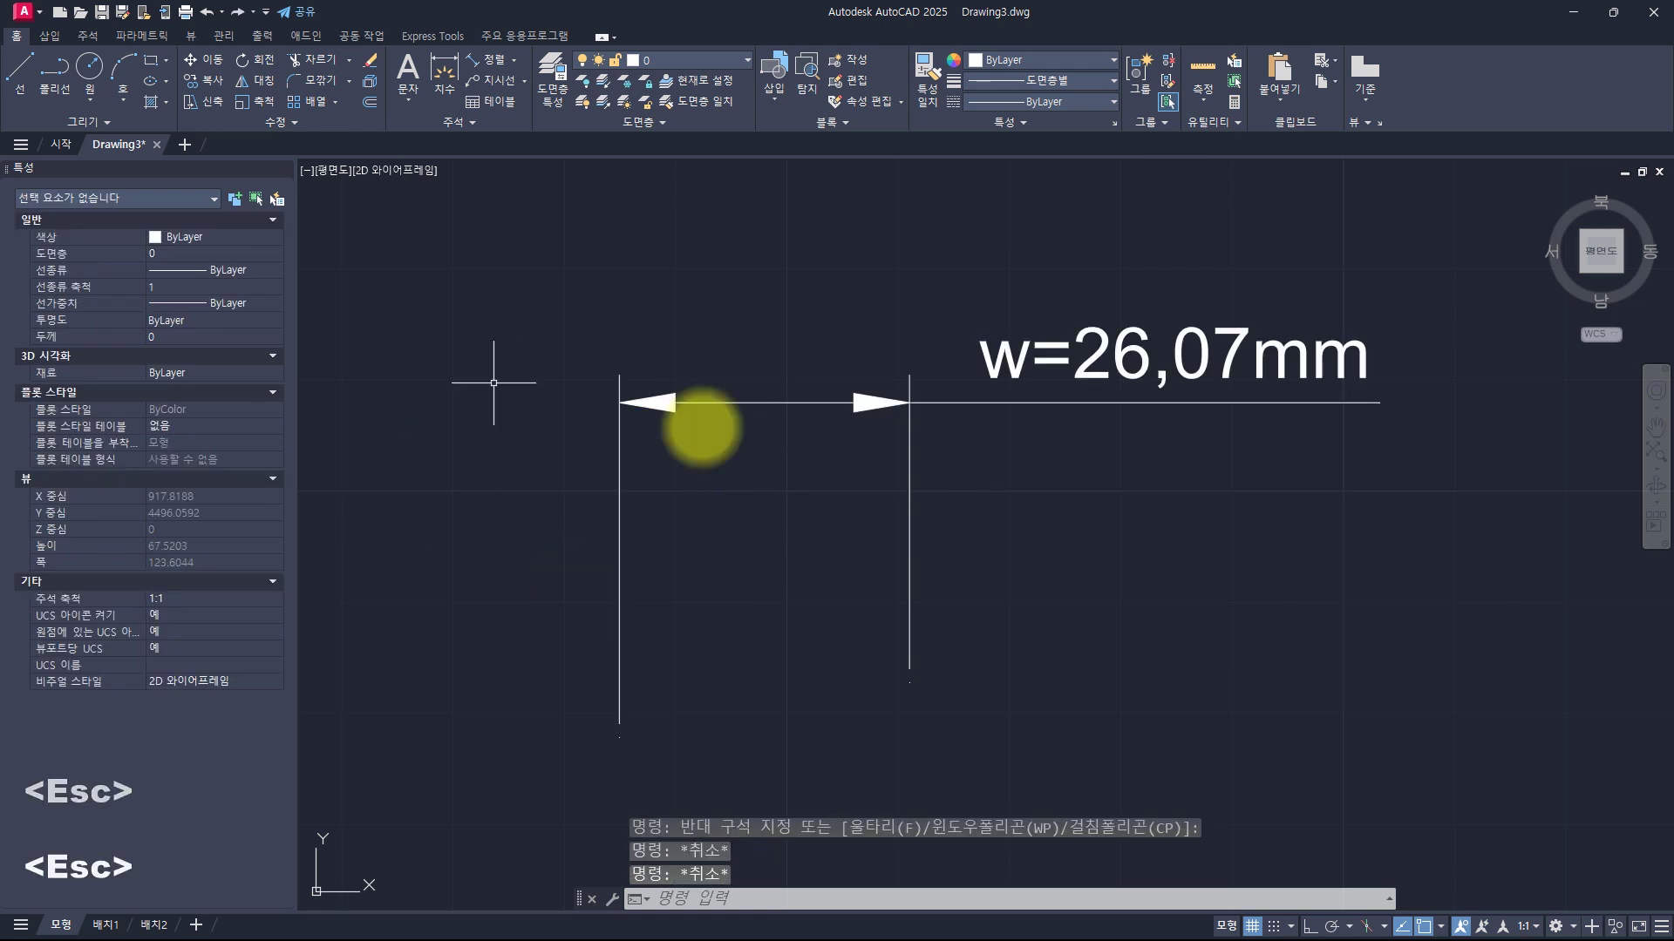
Reselect the dimension, compare its overall scale with its linear scale factor, and set the linear scale factor to 2
click(758, 489)
click(669, 303)
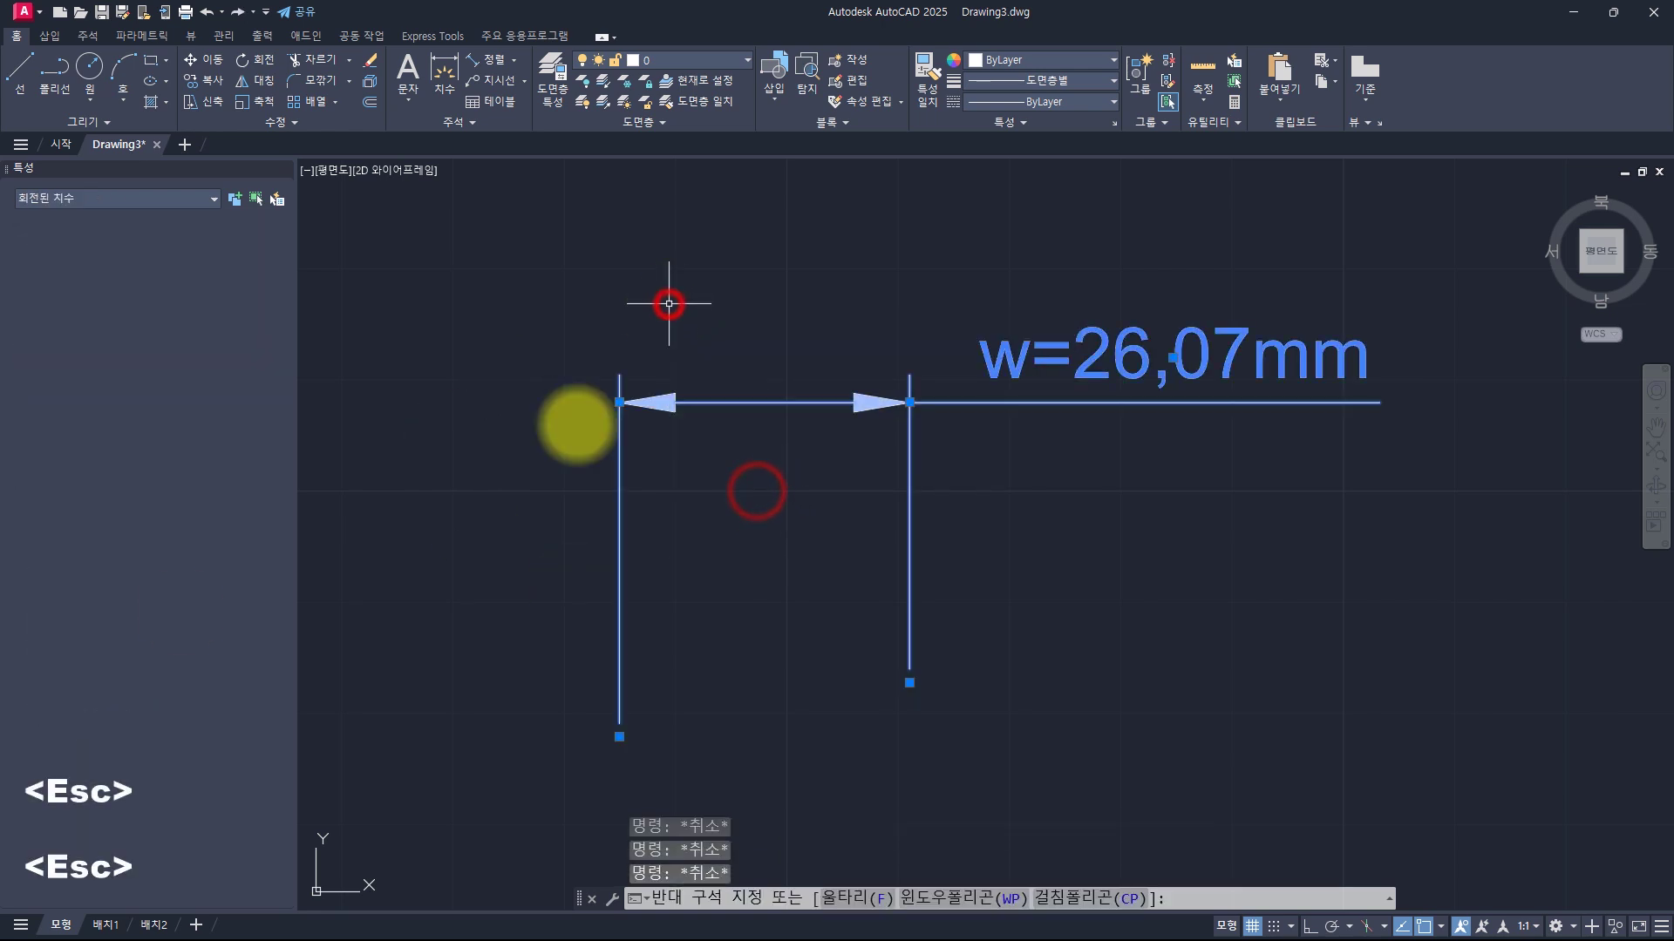
scroll(157, 697, down, 10)
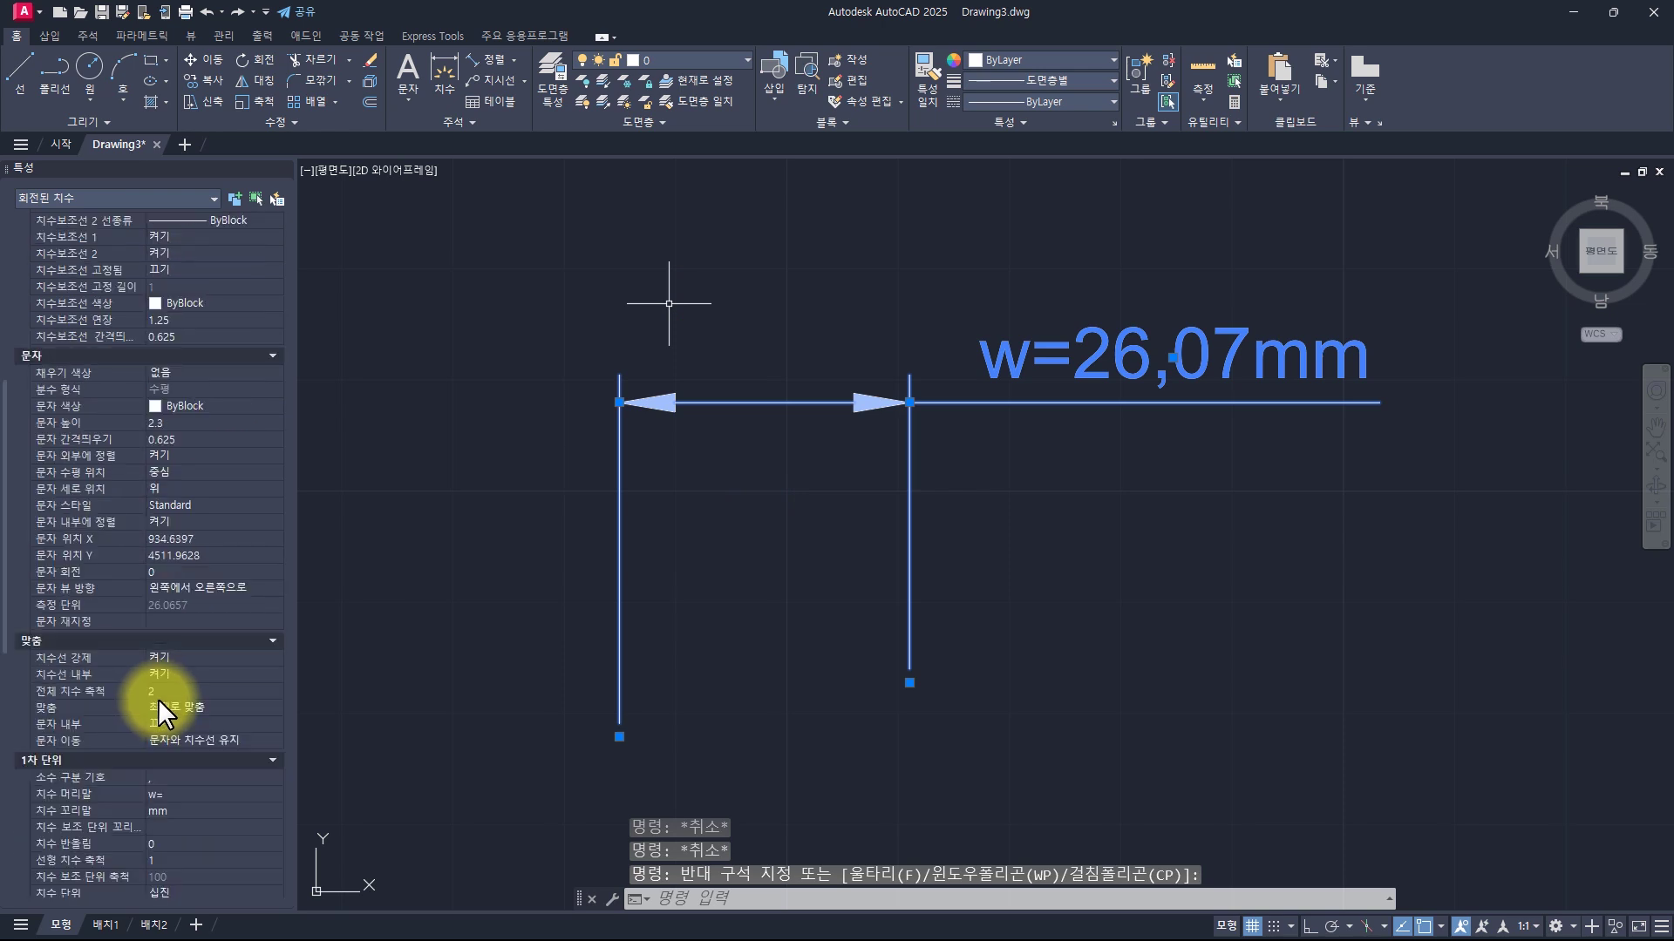
click(216, 690)
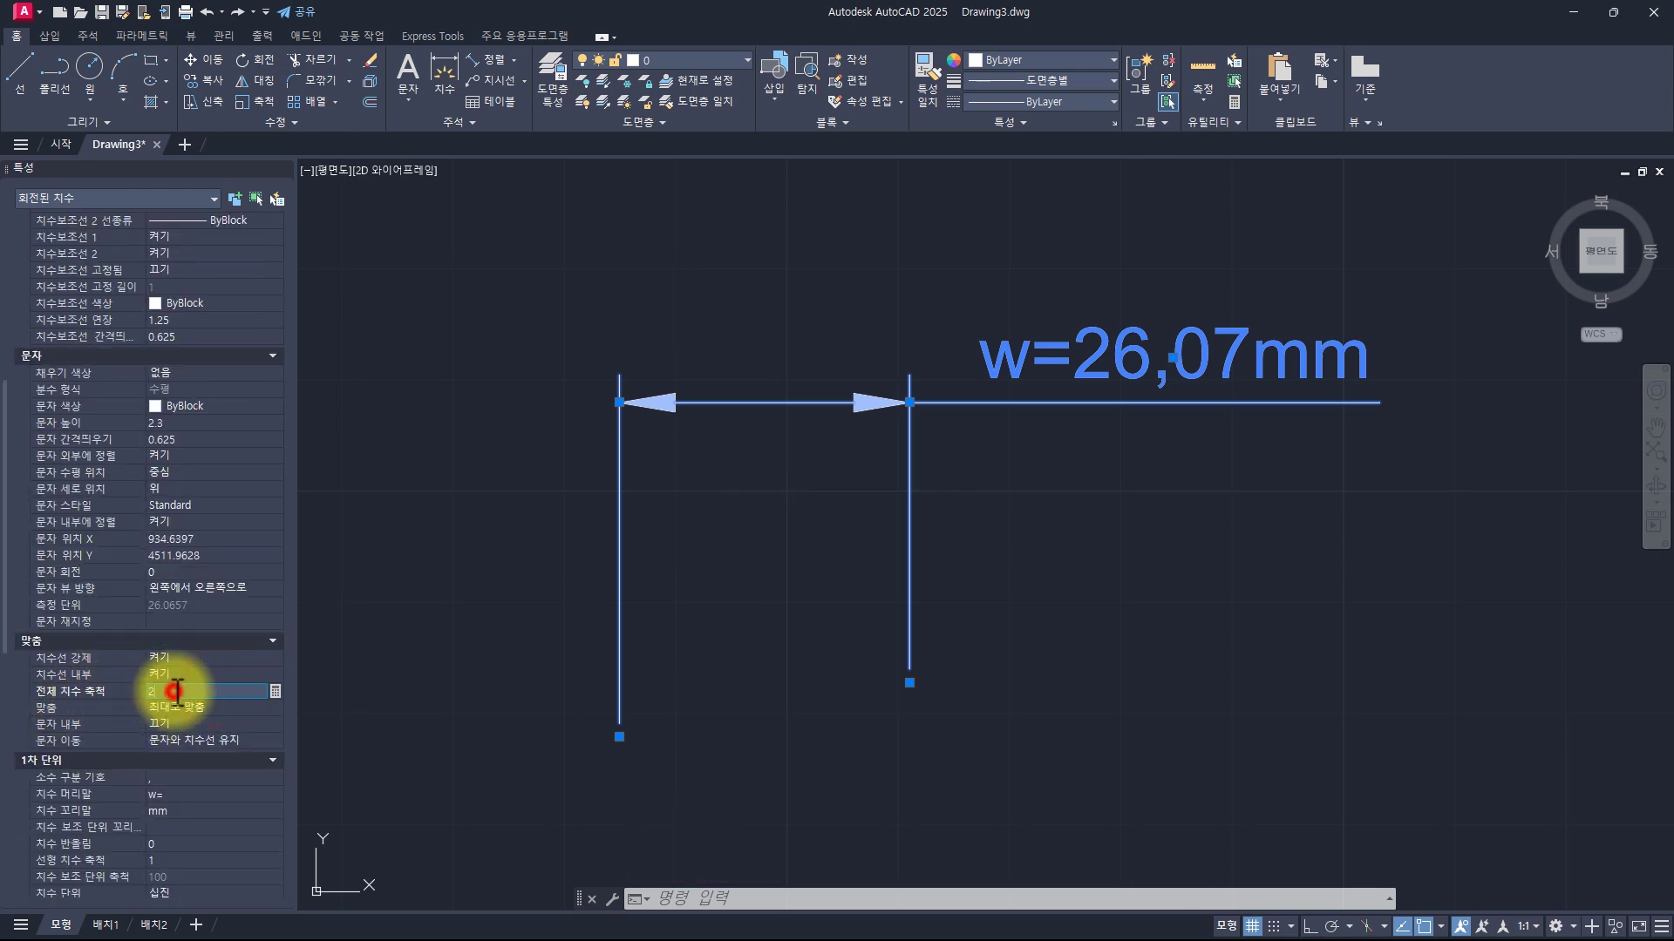
scroll(176, 694, down, 2)
scroll(176, 694, down, 2)
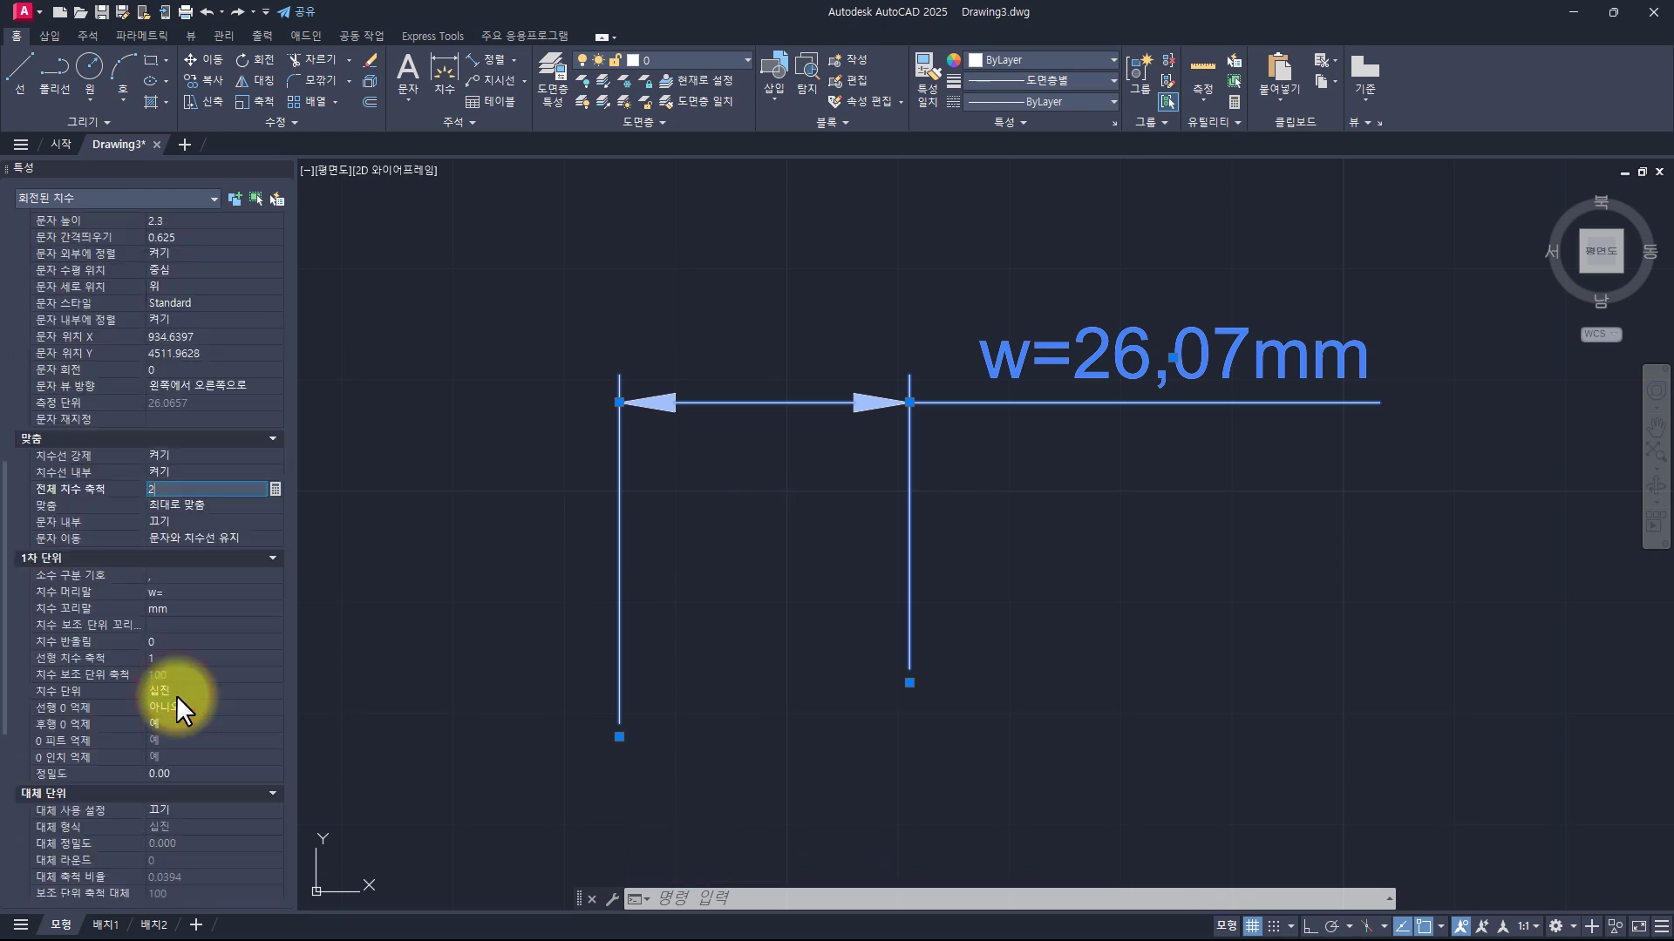
click(86, 660)
click(227, 657)
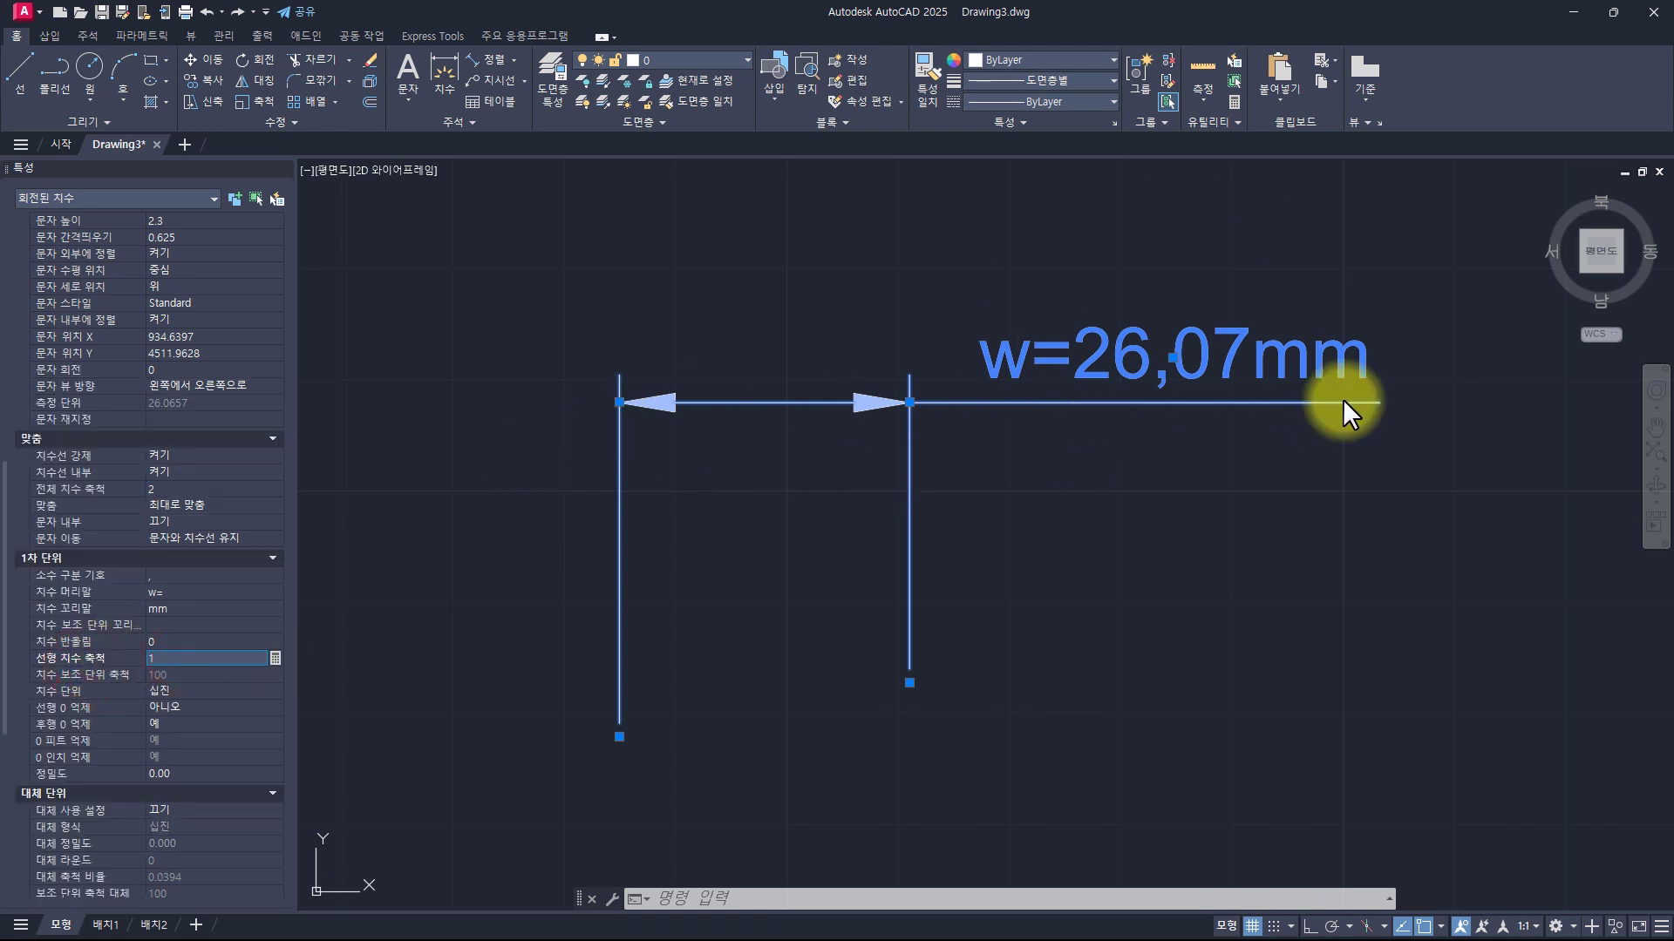
double_click(199, 658)
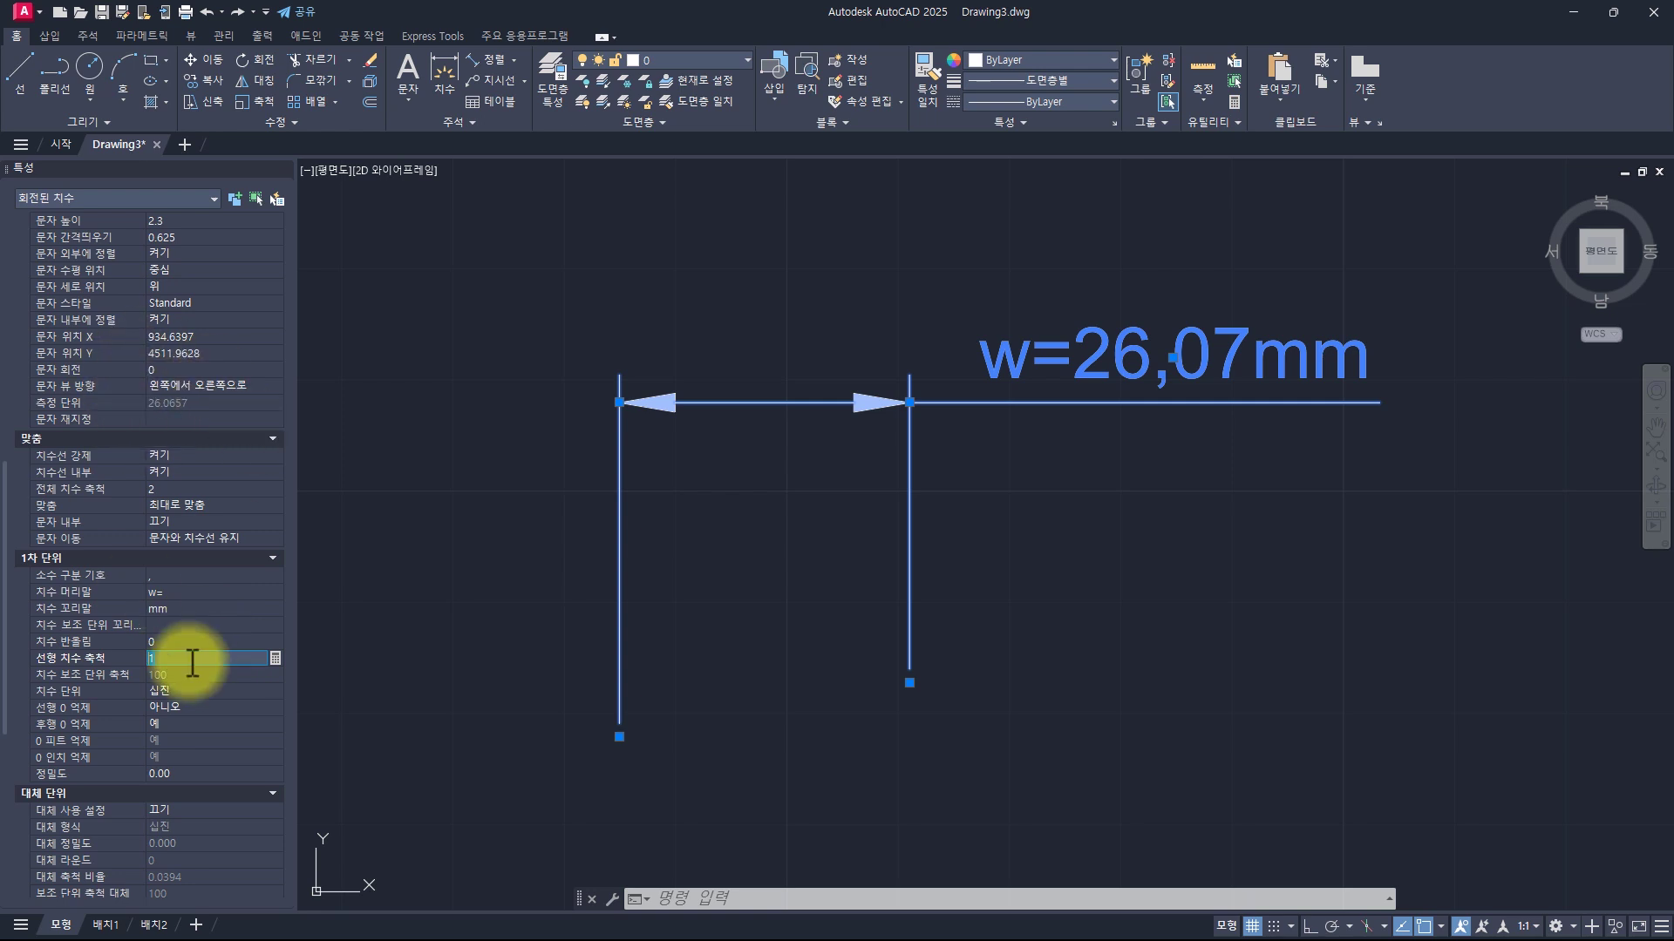
text(2)
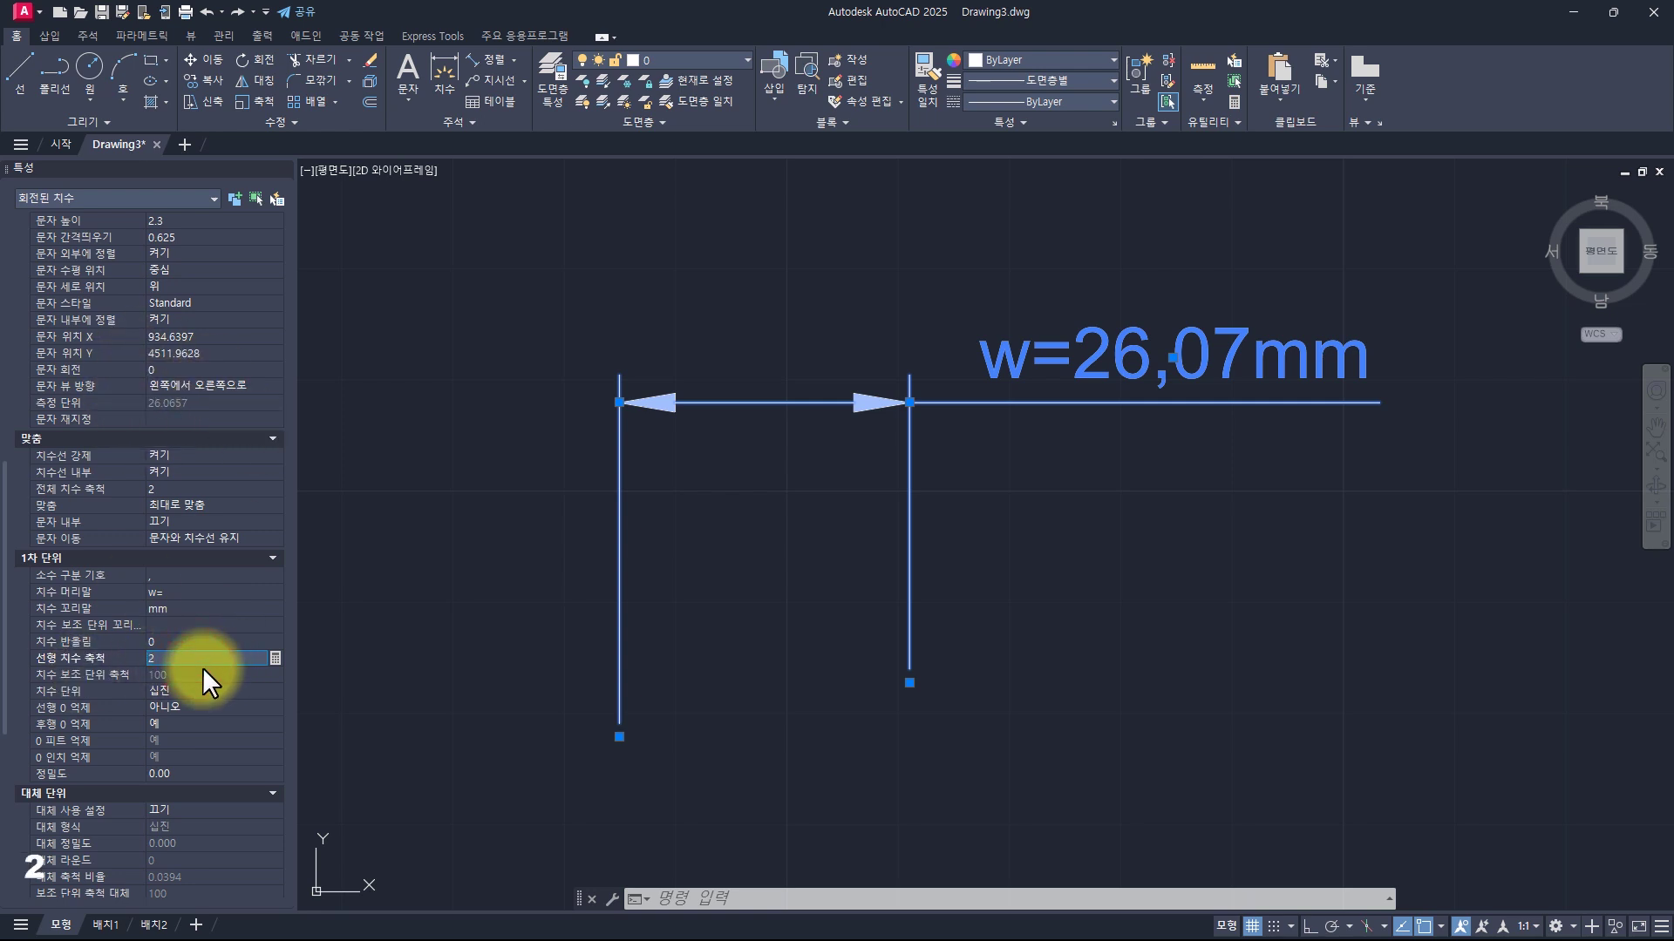
key(Return)
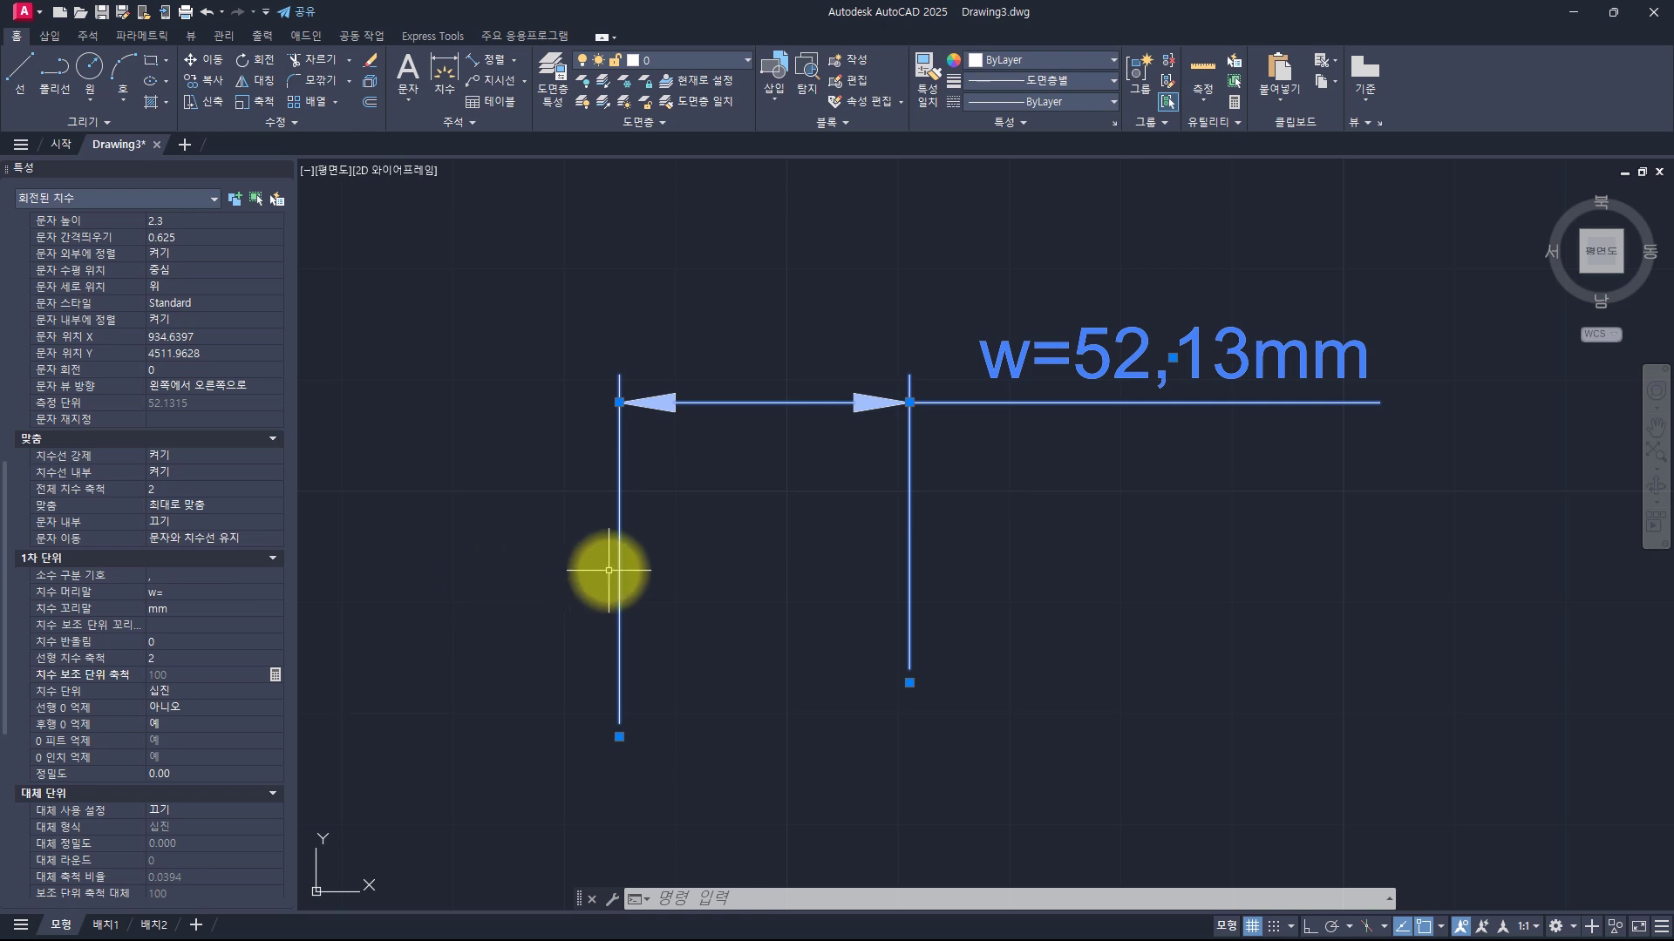
Browse the decimal precision options for the dimension's primary units, then deselect the dimension
click(180, 772)
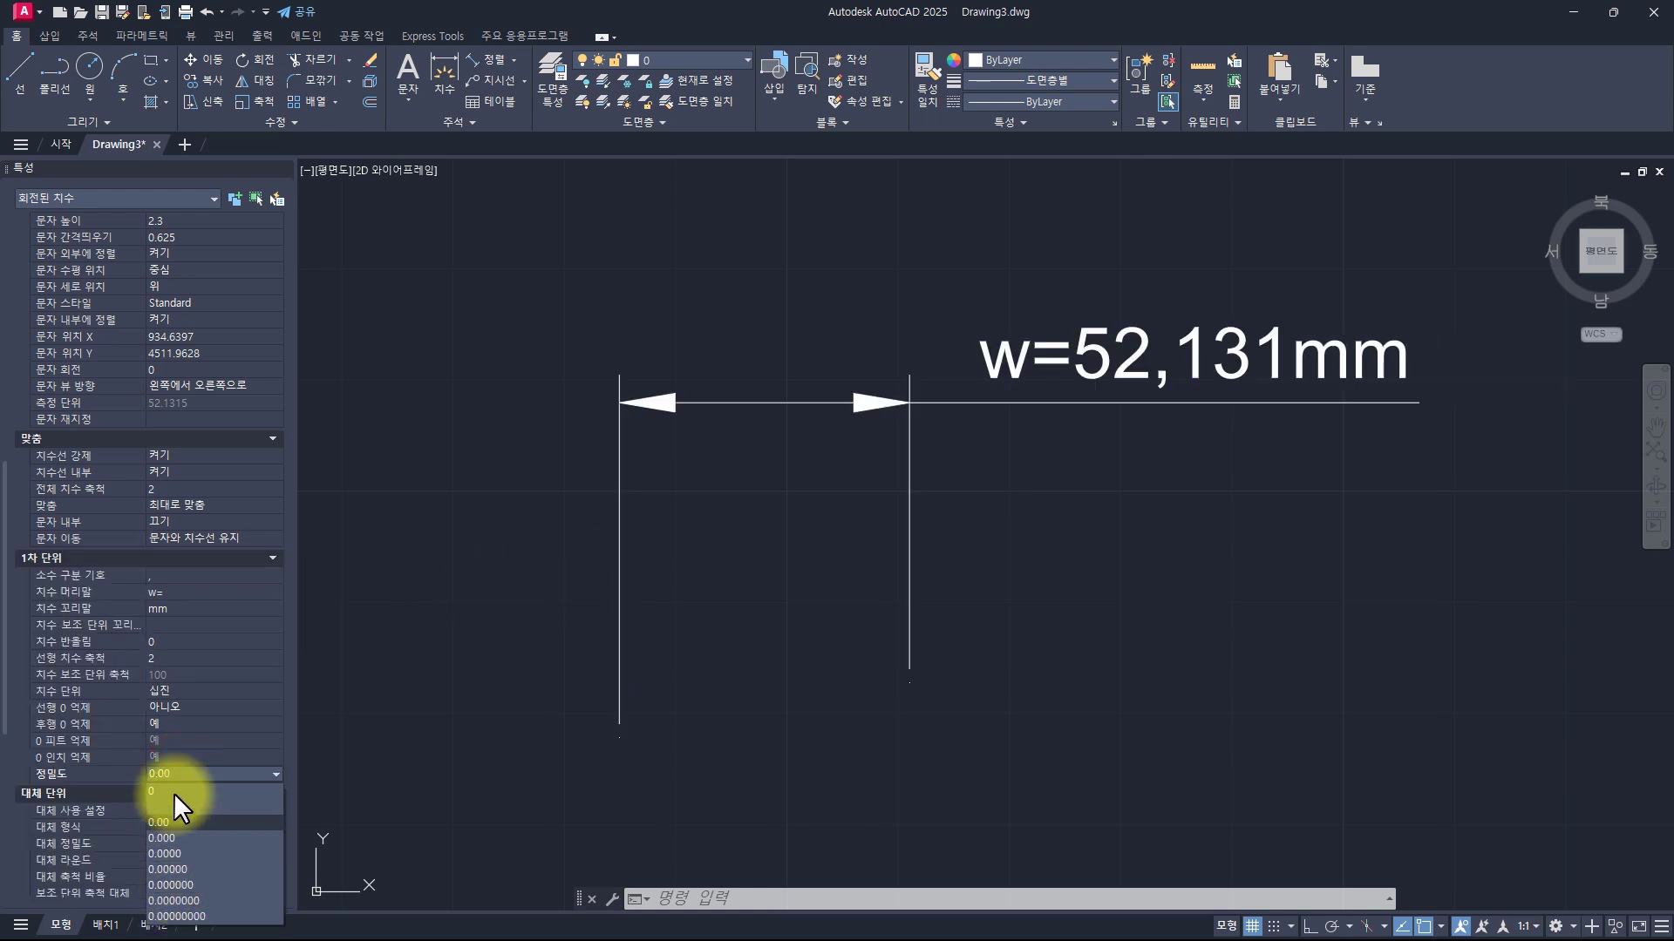
click(174, 772)
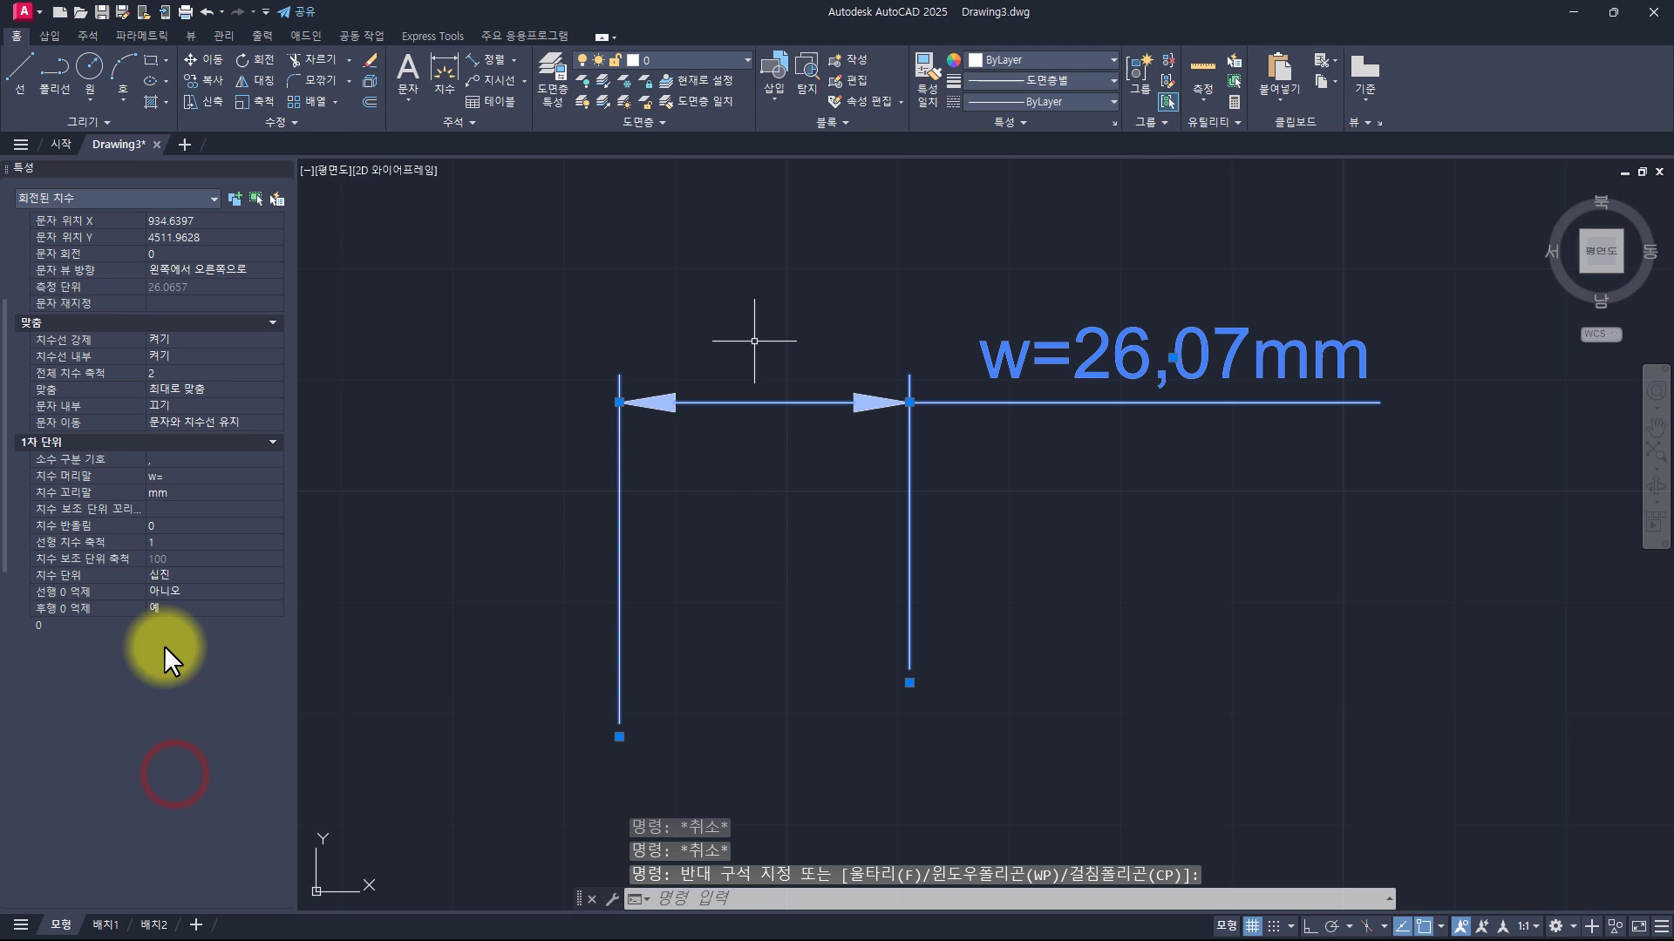
key(Escape)
key(Escape)
key(Escape)
key(Escape)
key(Escape)
key(Escape)
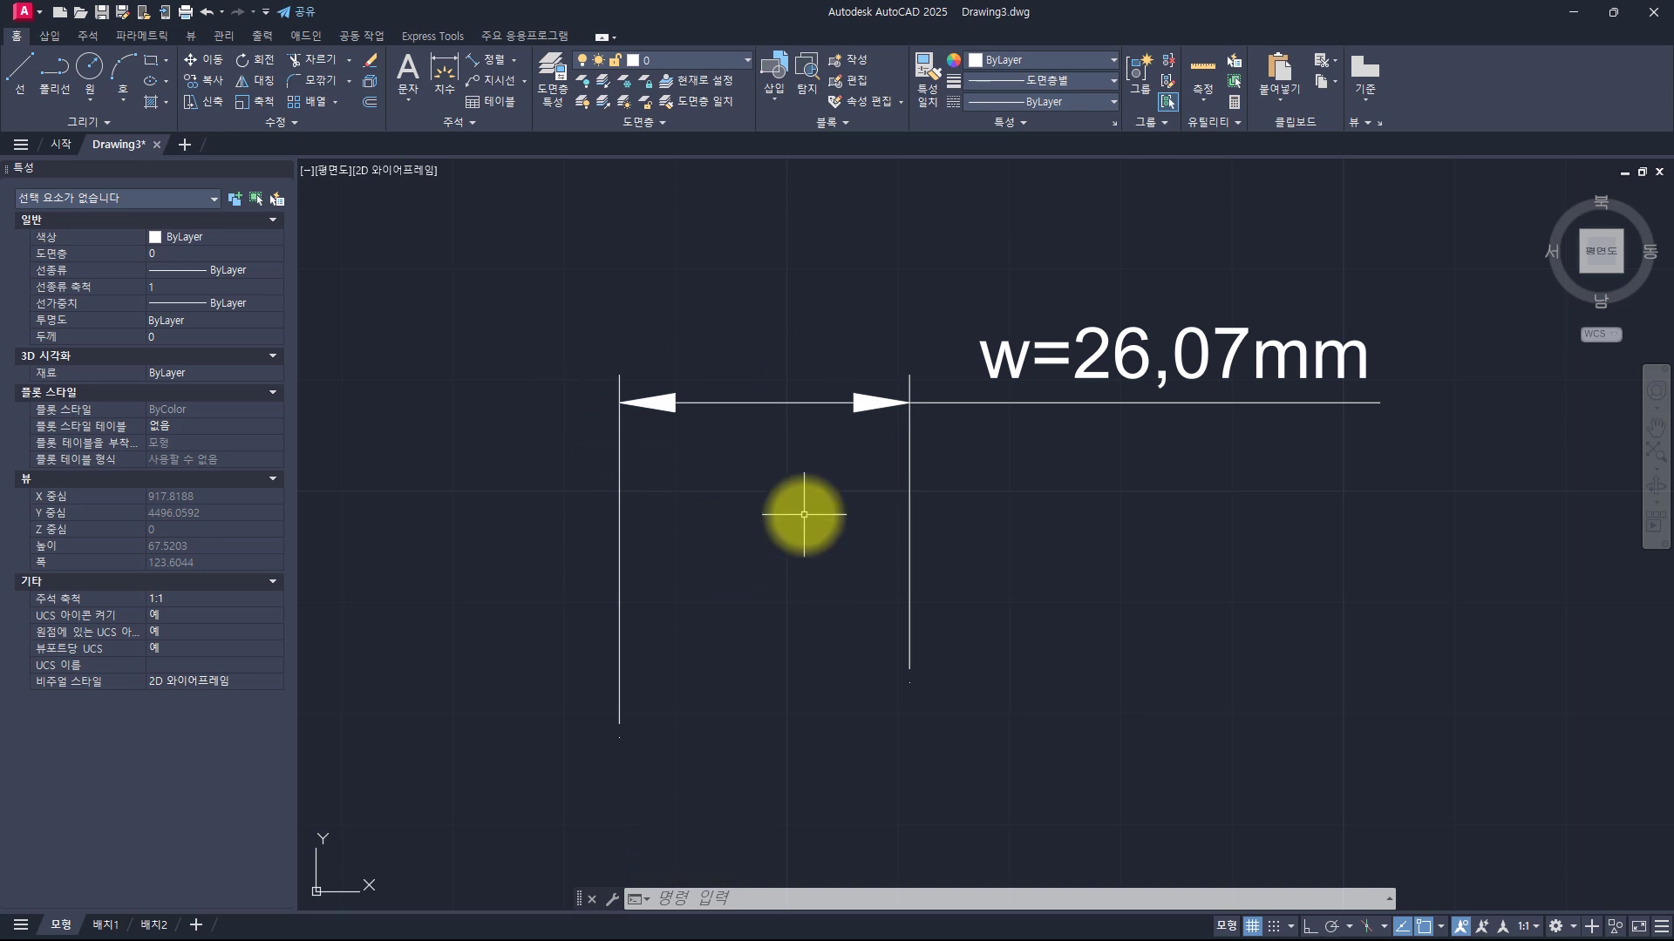
key(Escape)
key(Escape)
key(Escape)
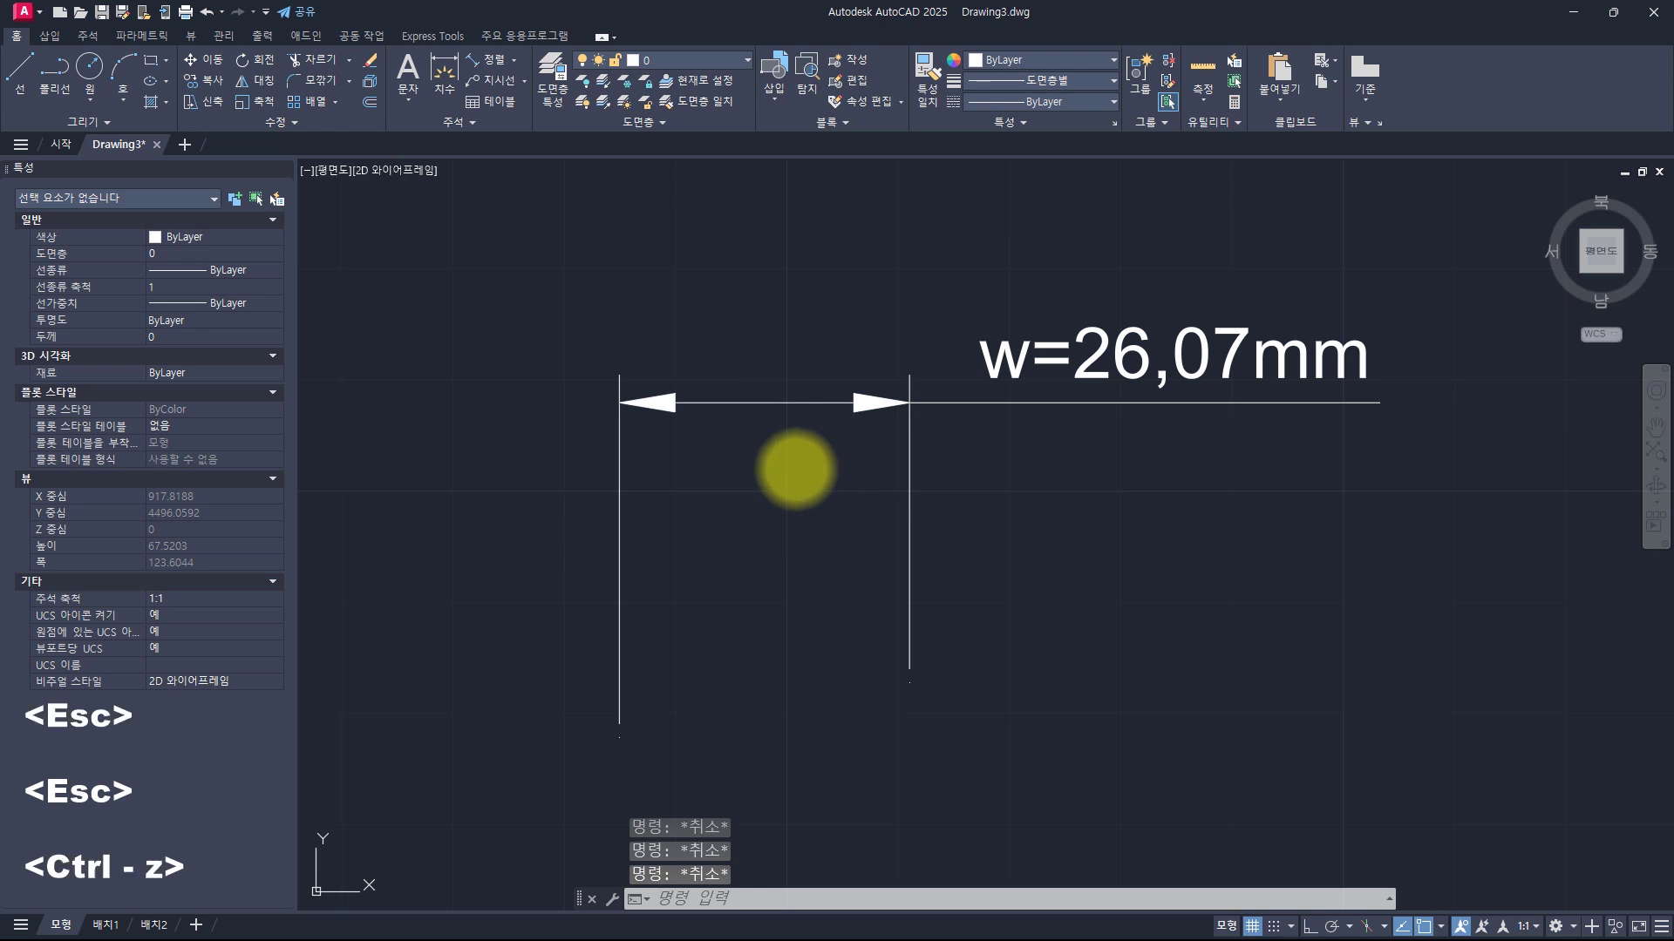
Undo the last property changes and the text edit on the dimension
key(ctrl+z)
key(ctrl+z)
key(ctrl+z)
key(Escape)
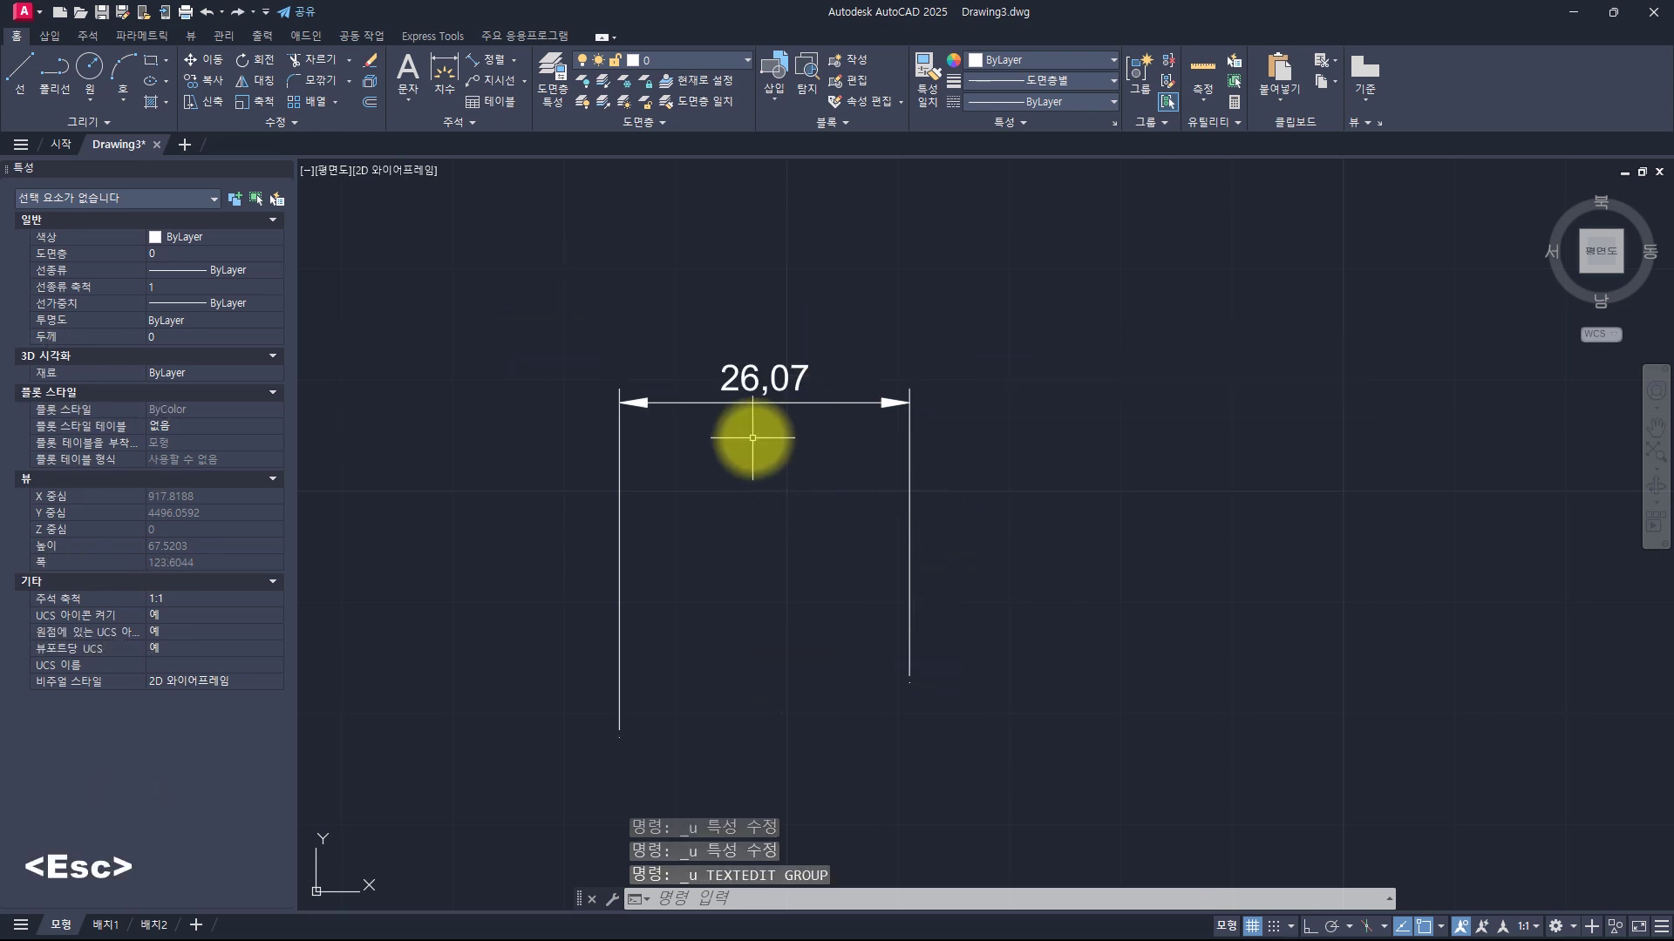
key(Escape)
Select the whole dimension and explode it into separate objects
click(796, 474)
click(665, 312)
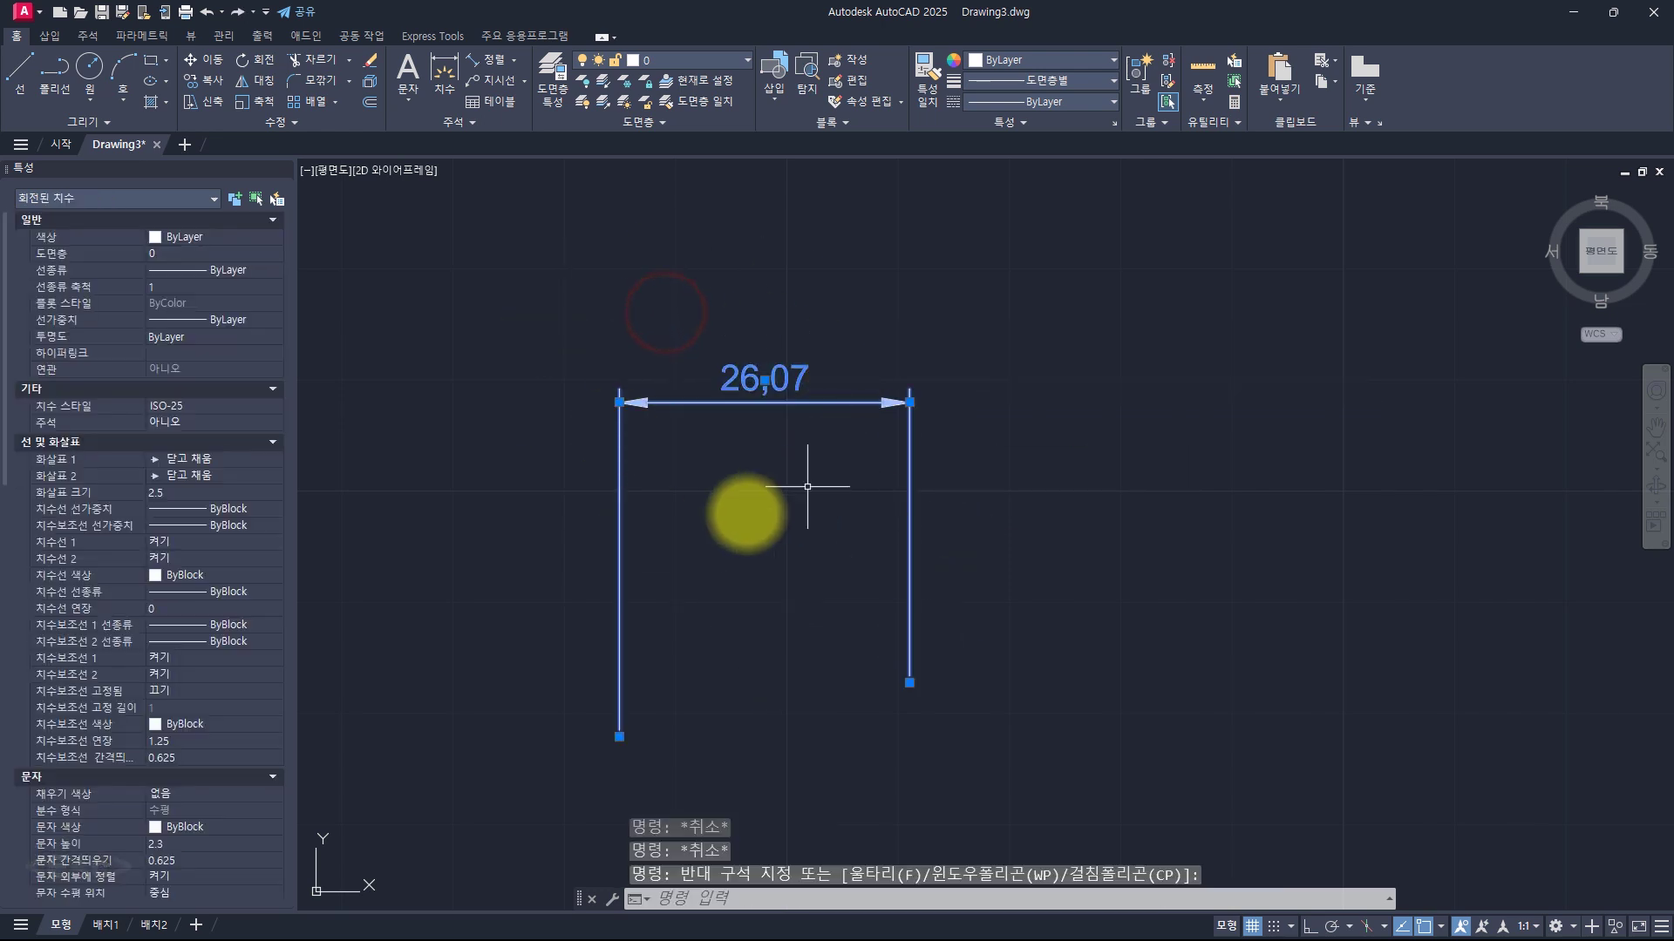
middle_drag(739, 514, 869, 499)
key(Escape)
key(Escape)
key(Escape)
click(922, 457)
click(740, 306)
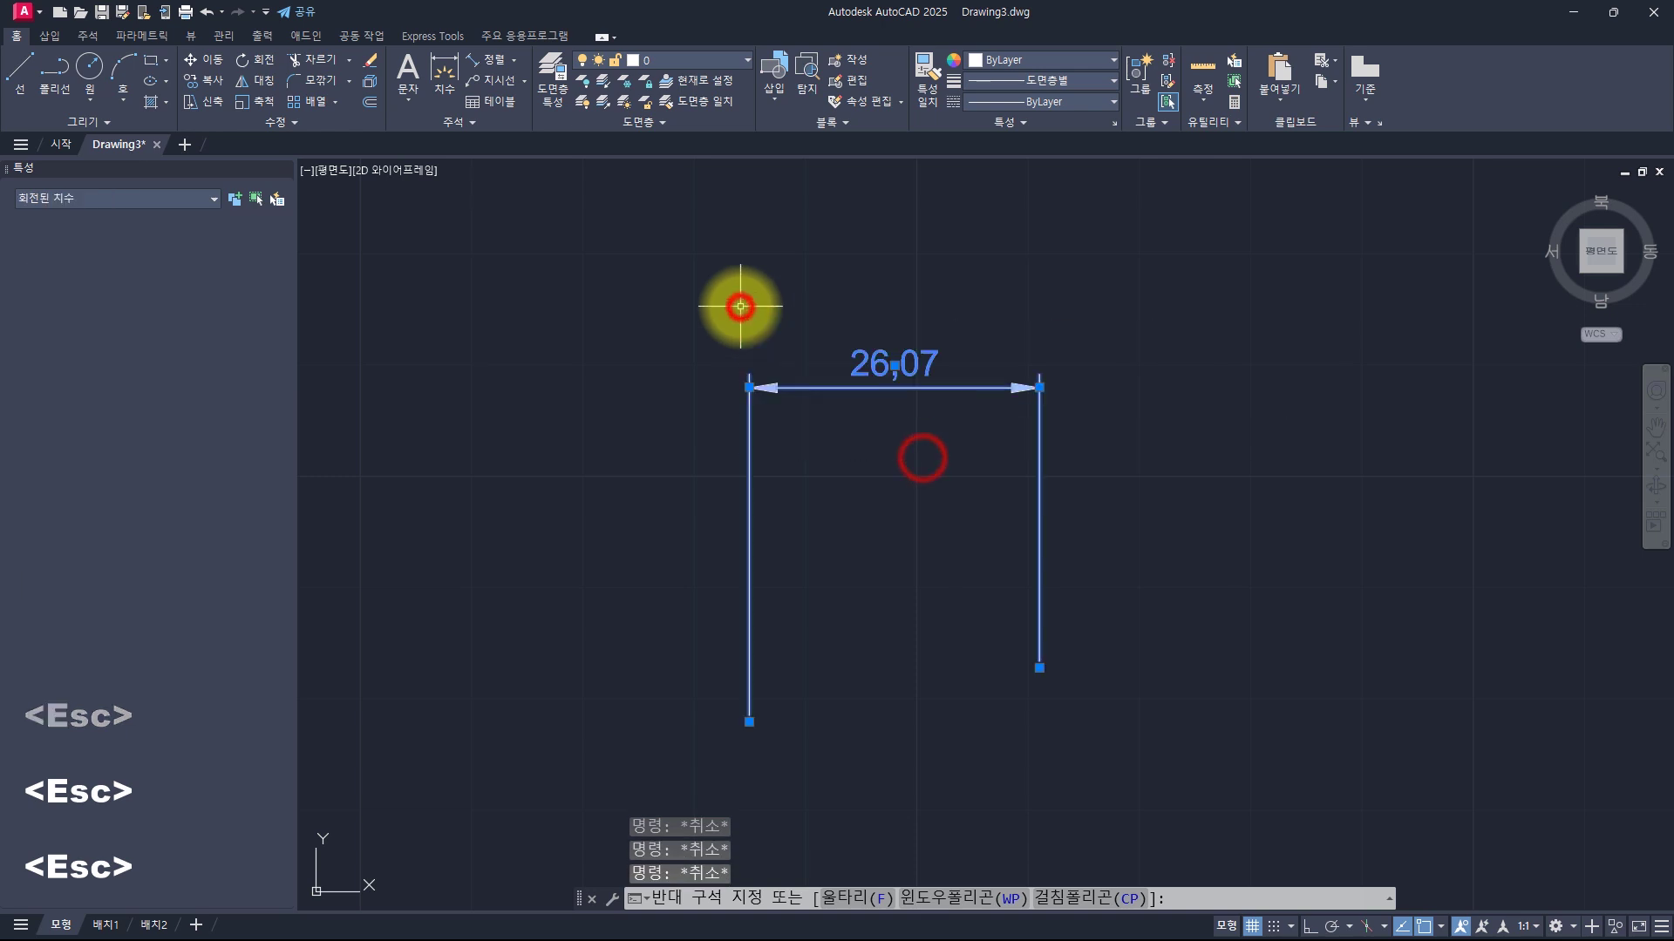
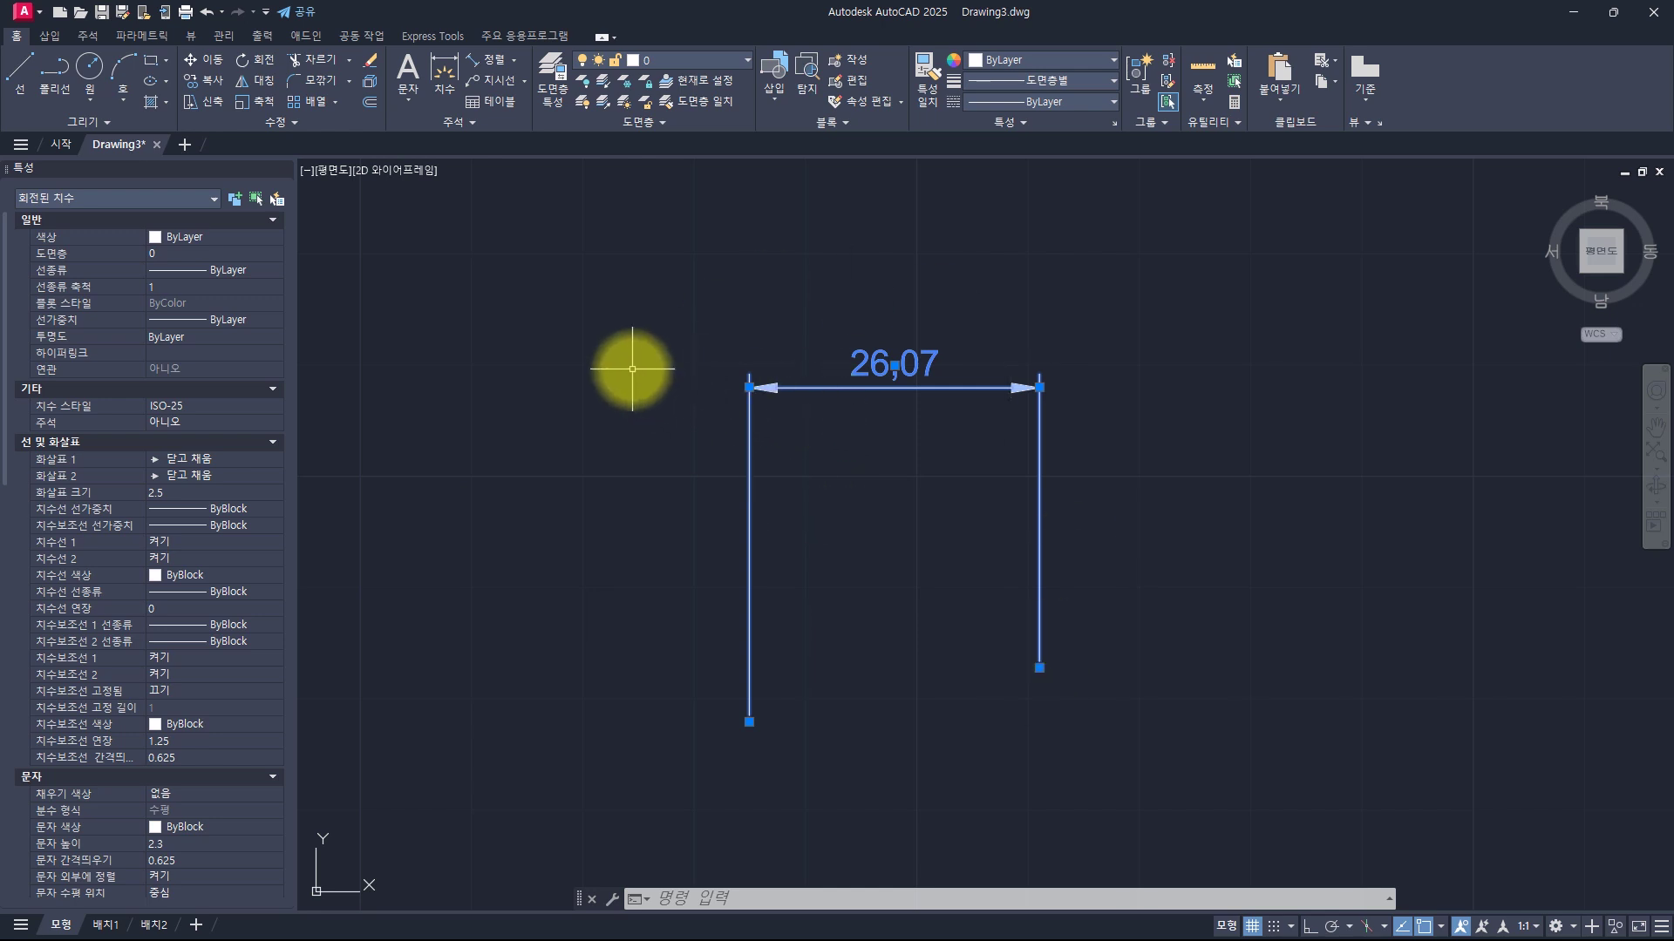
click(370, 80)
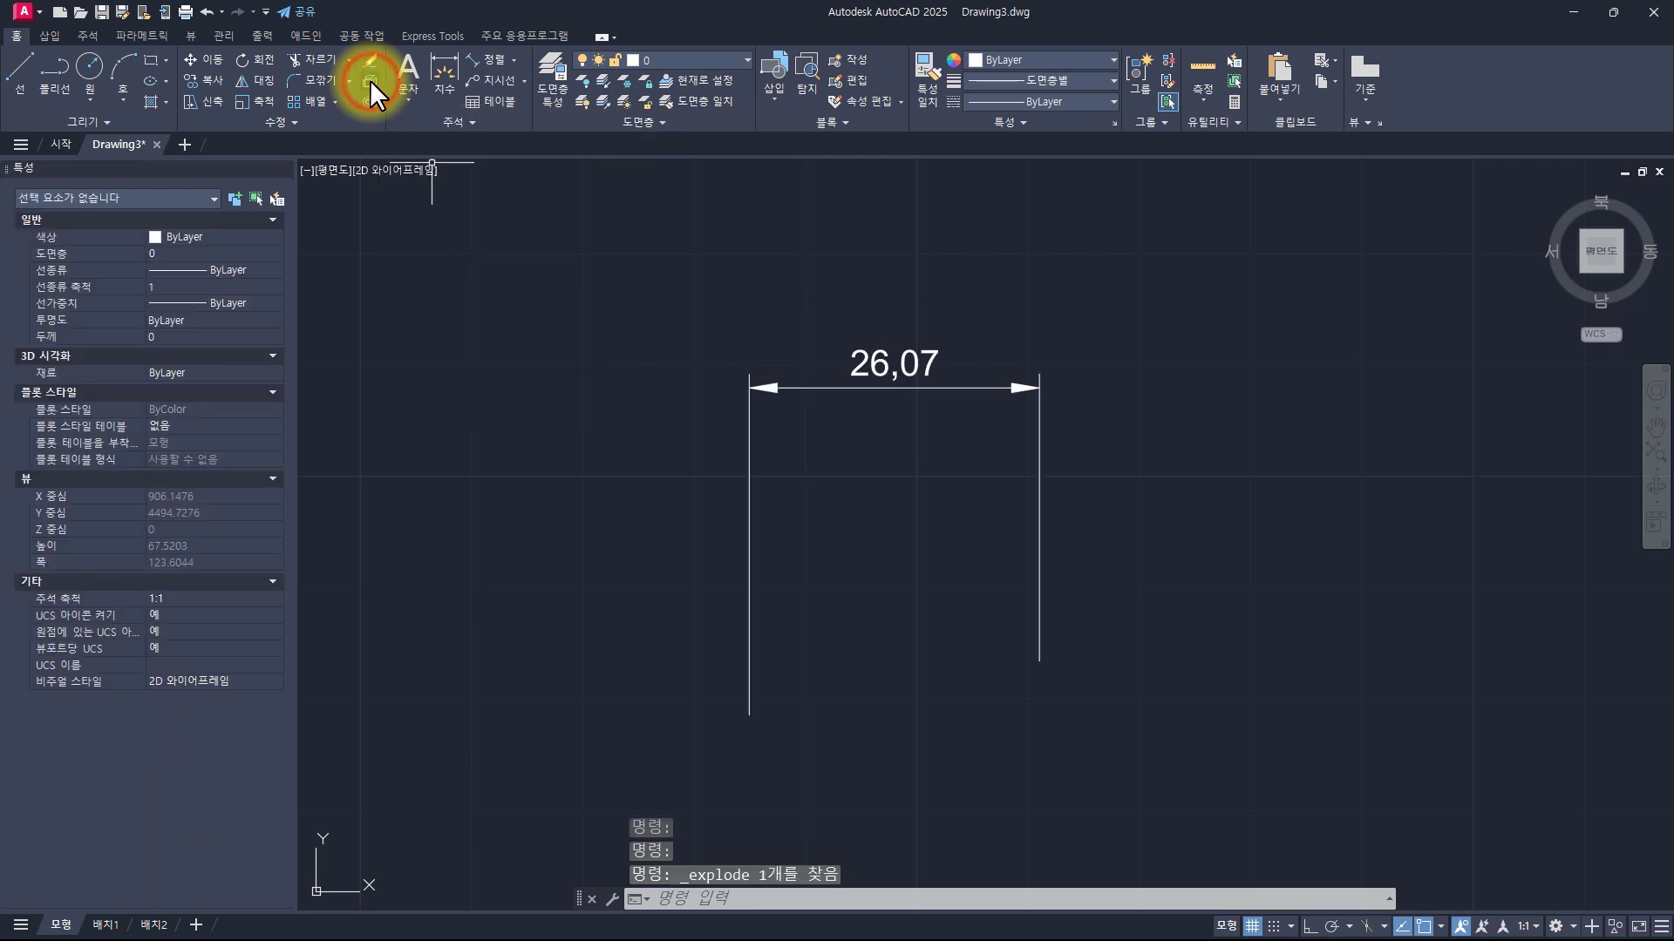
Move the separated left extension line about 17 units to the left by its midpoint, then deselect it
click(845, 521)
click(665, 584)
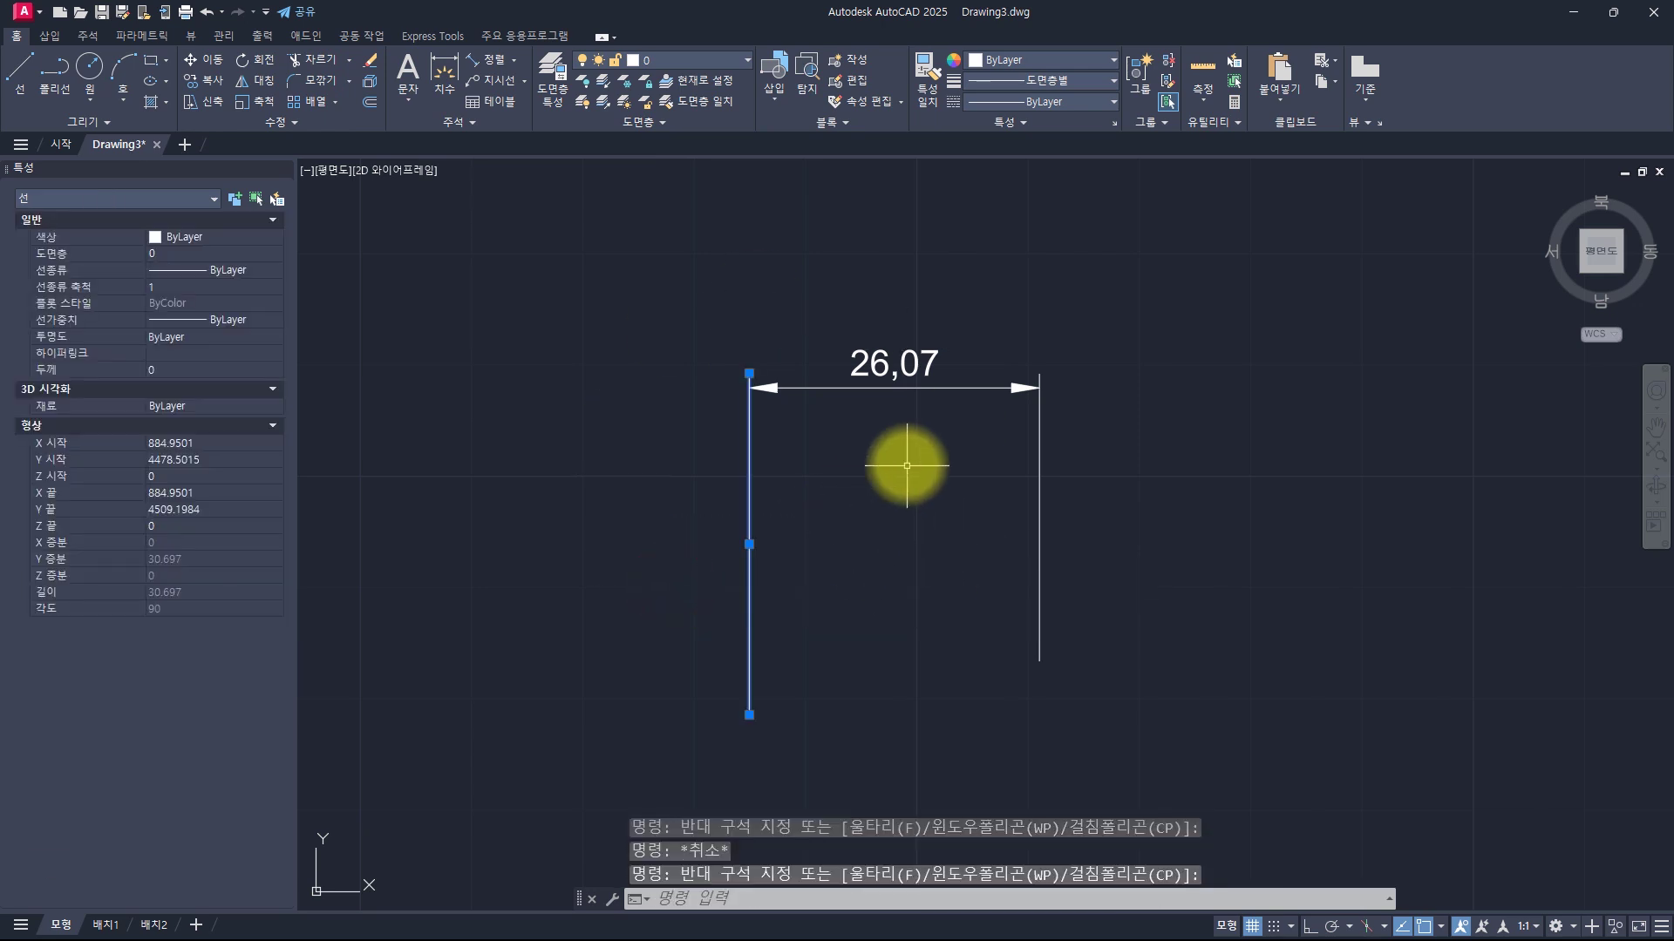
key(Escape)
key(Escape)
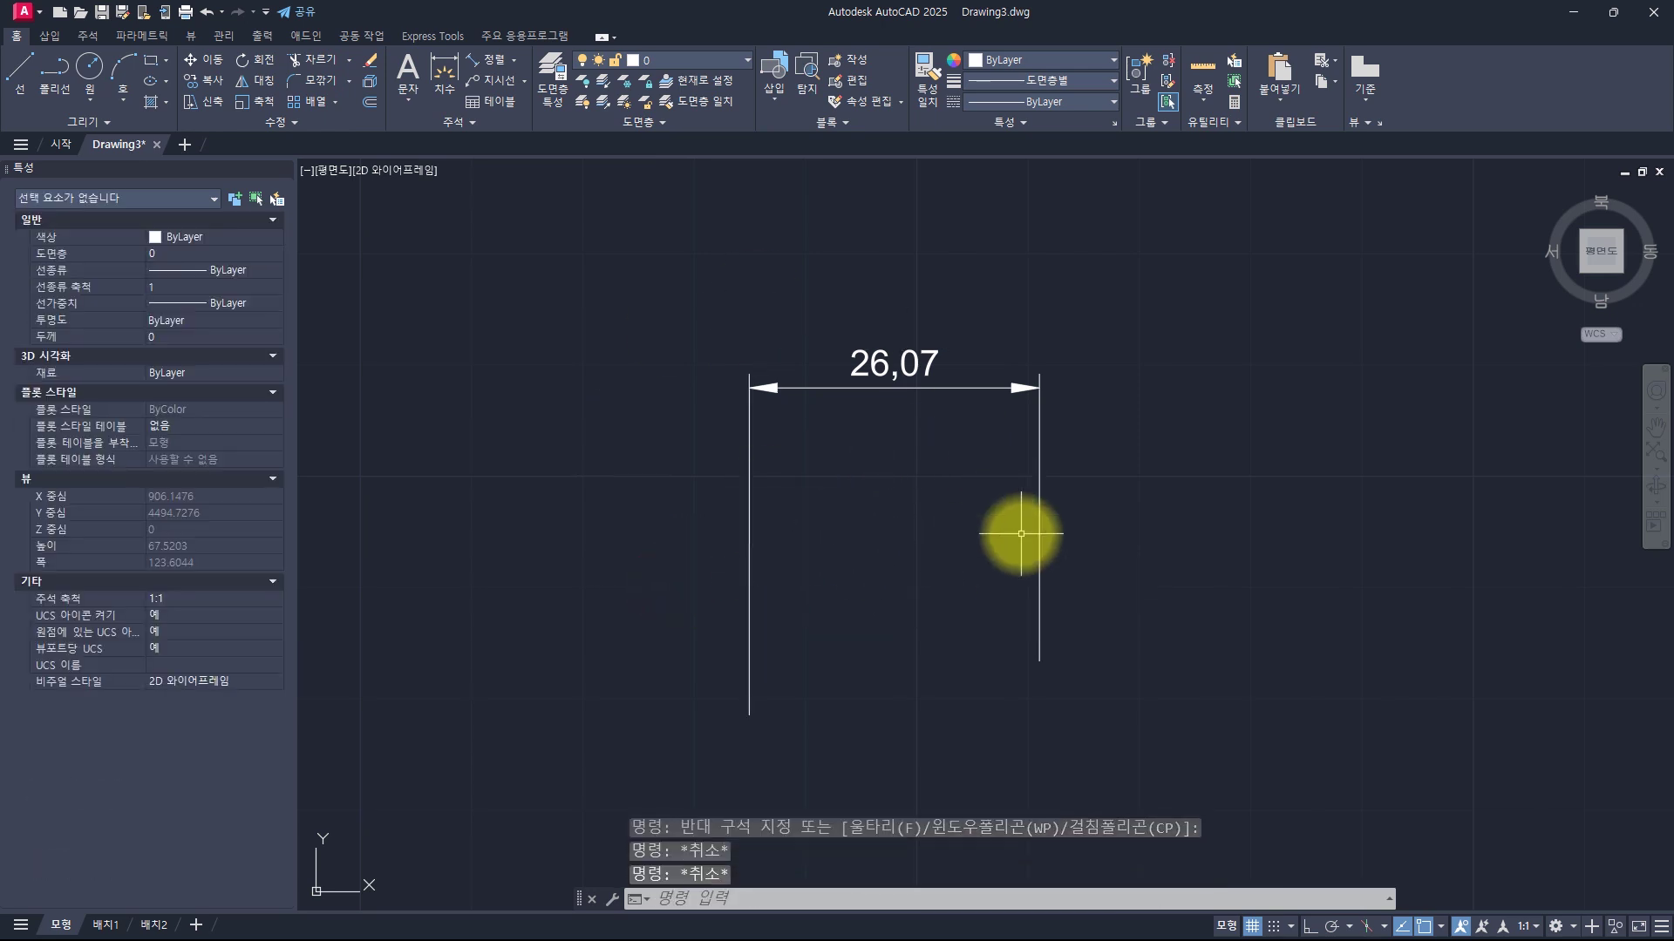
click(850, 488)
click(695, 529)
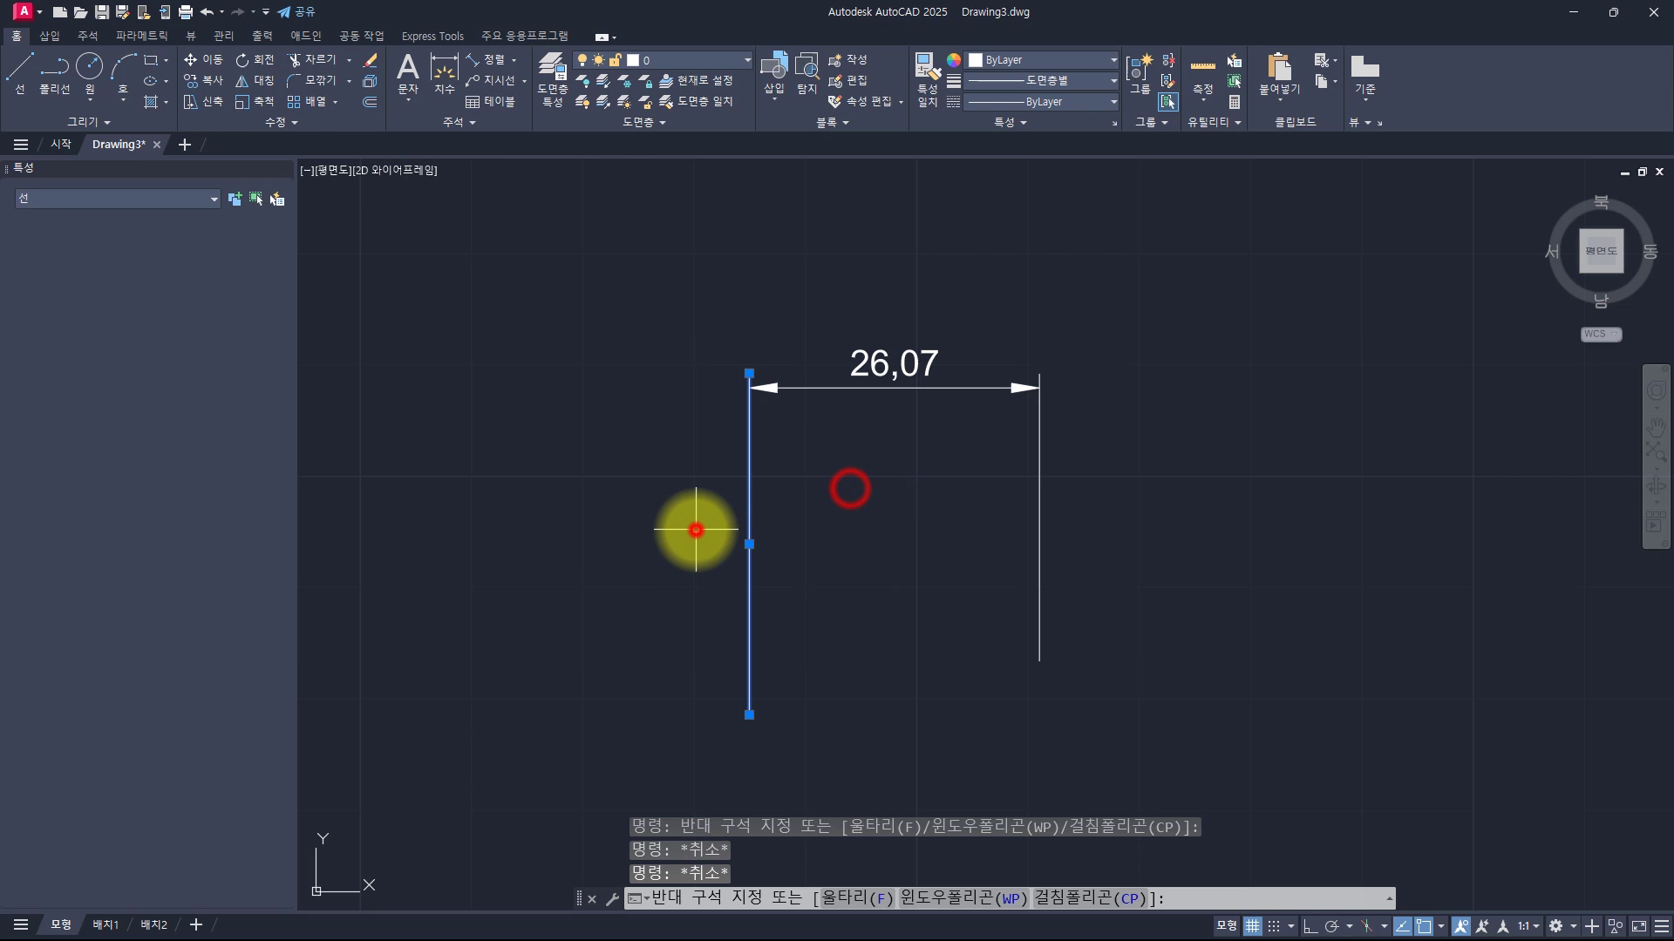
click(749, 544)
click(561, 541)
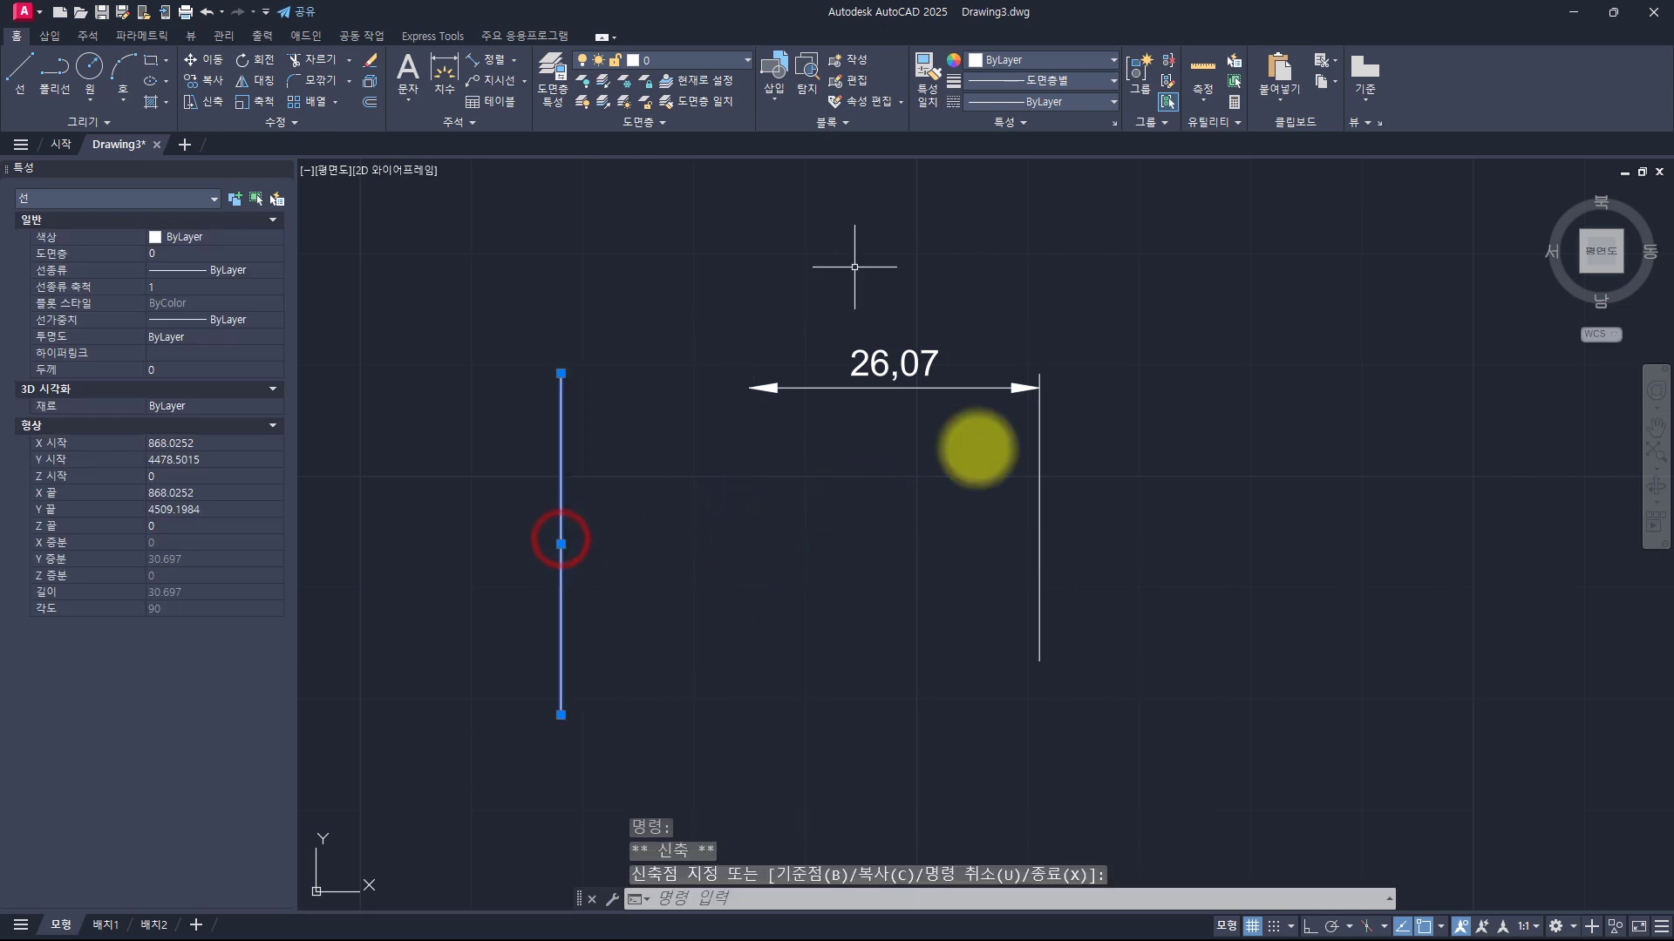
key(Escape)
key(Escape)
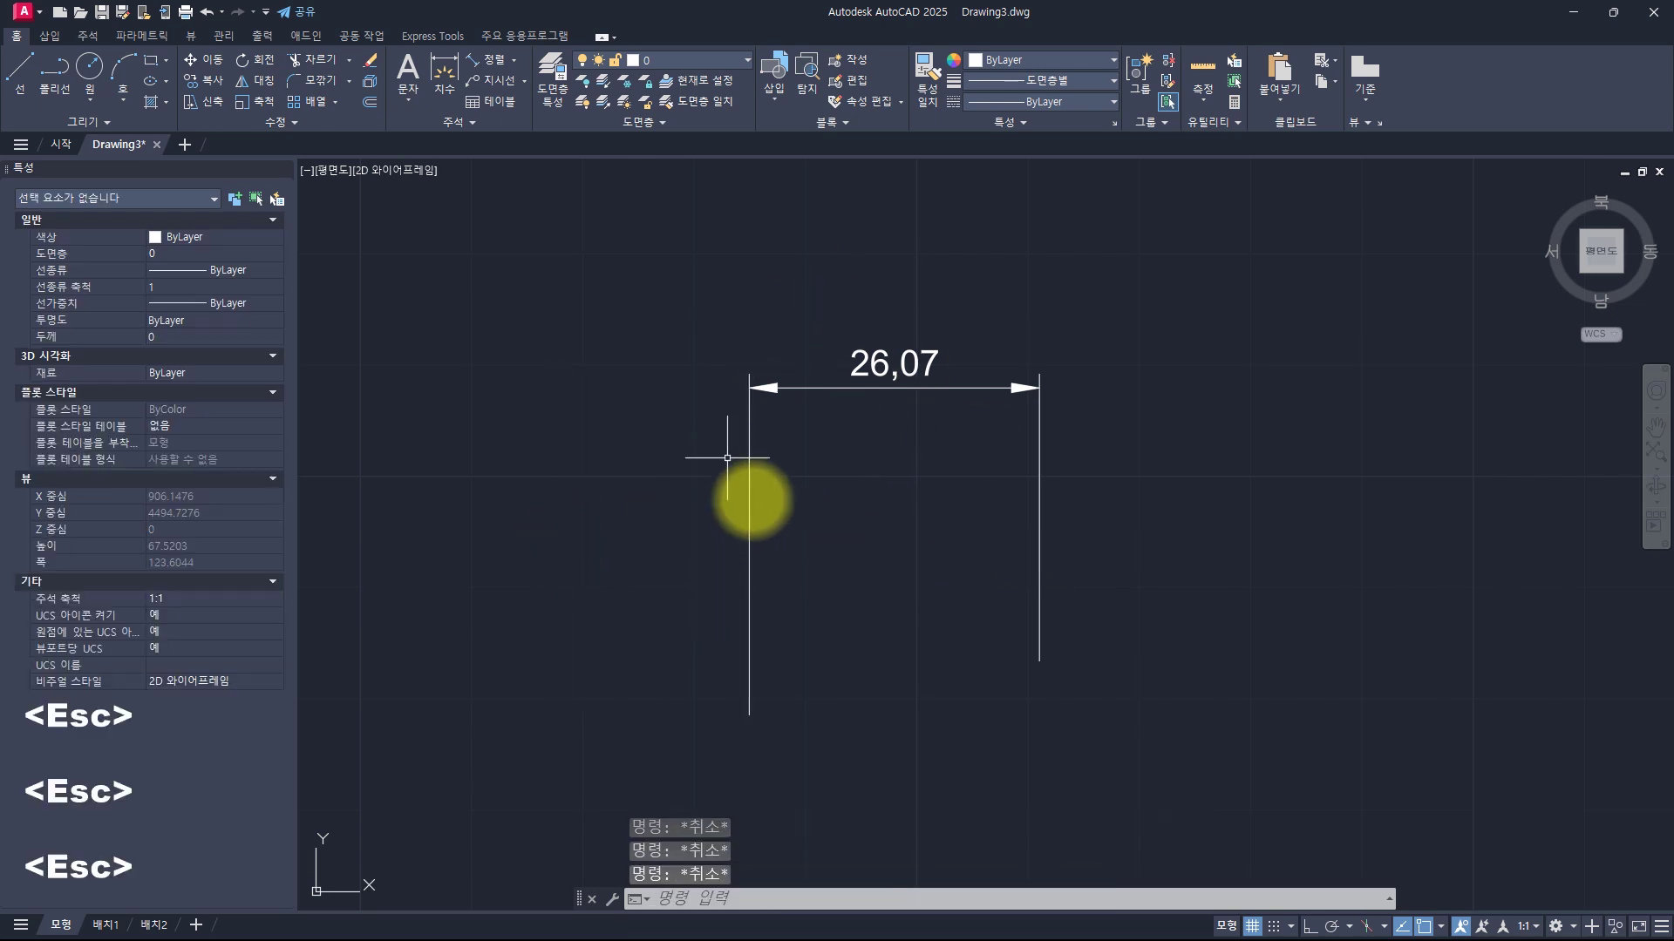
Stretch the left extension line, arrowhead and dimension line end horizontally outward to the left with a crossing selection
text(s)
key(space)
click(800, 278)
click(678, 754)
key(space)
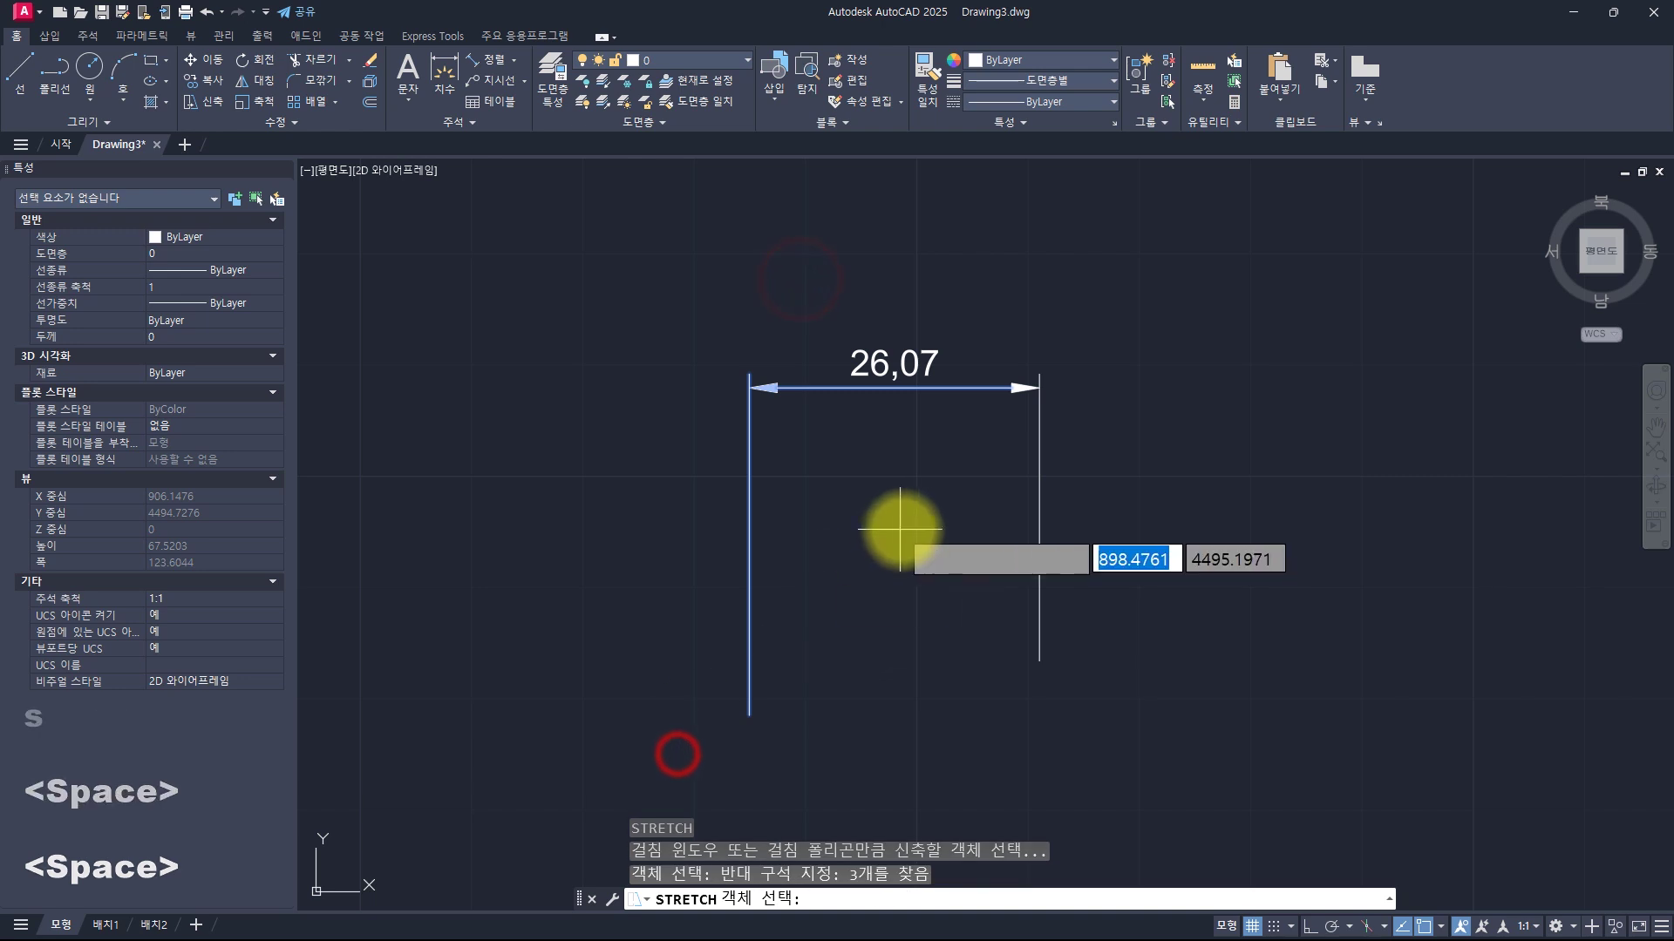
click(919, 526)
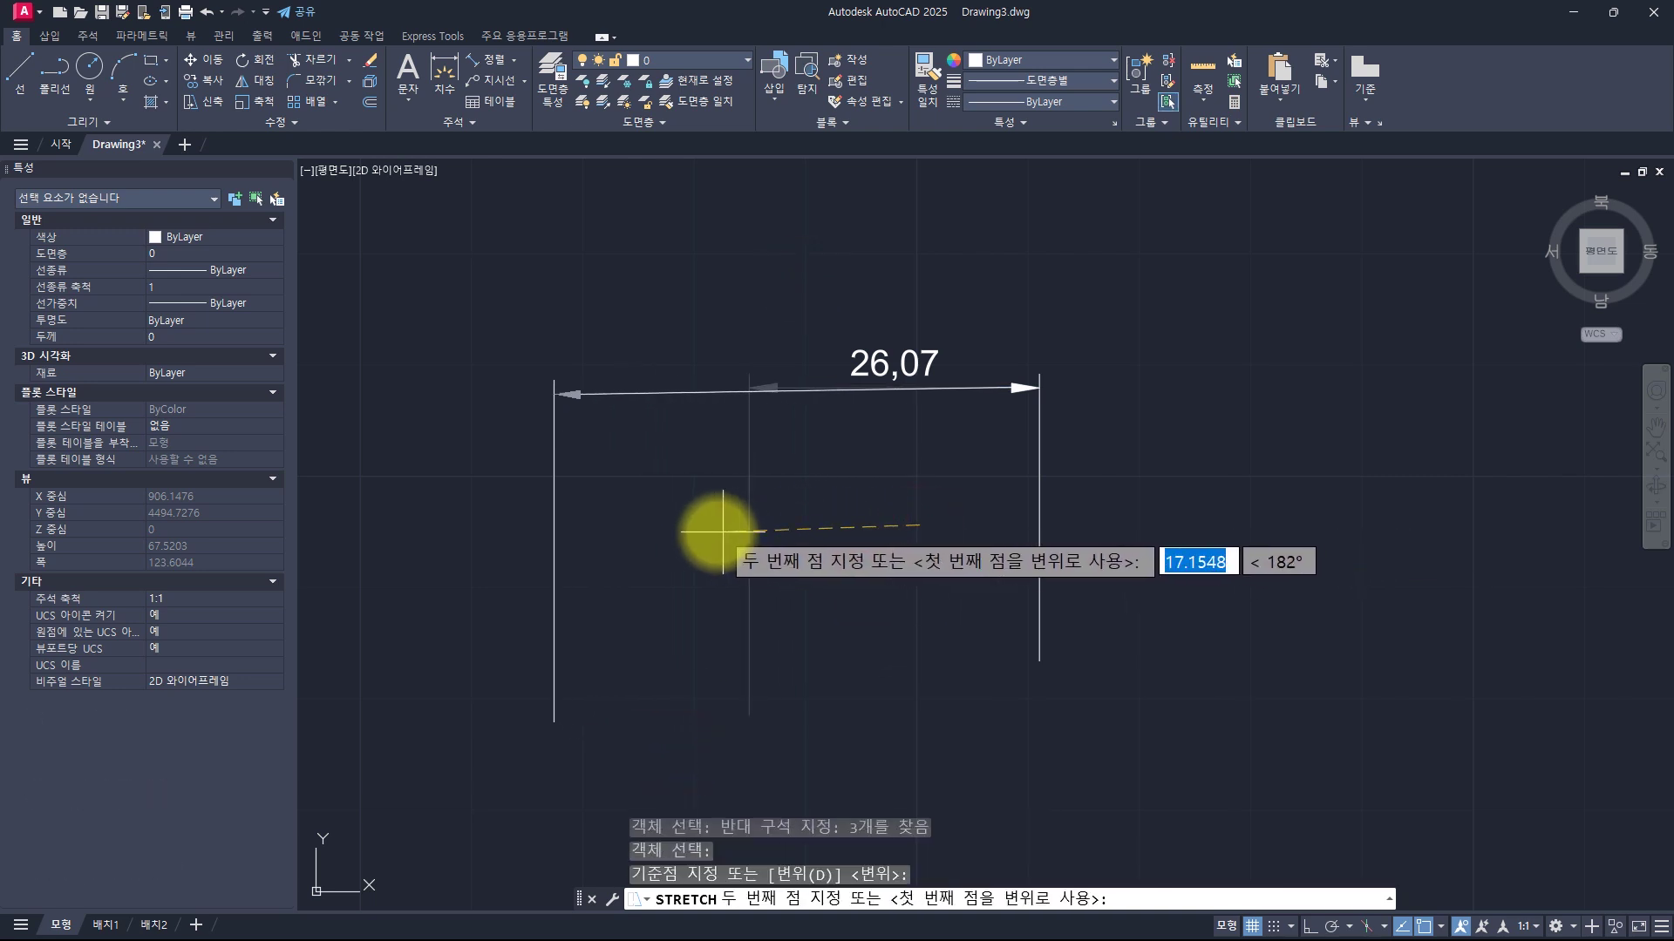
shift+click(695, 533)
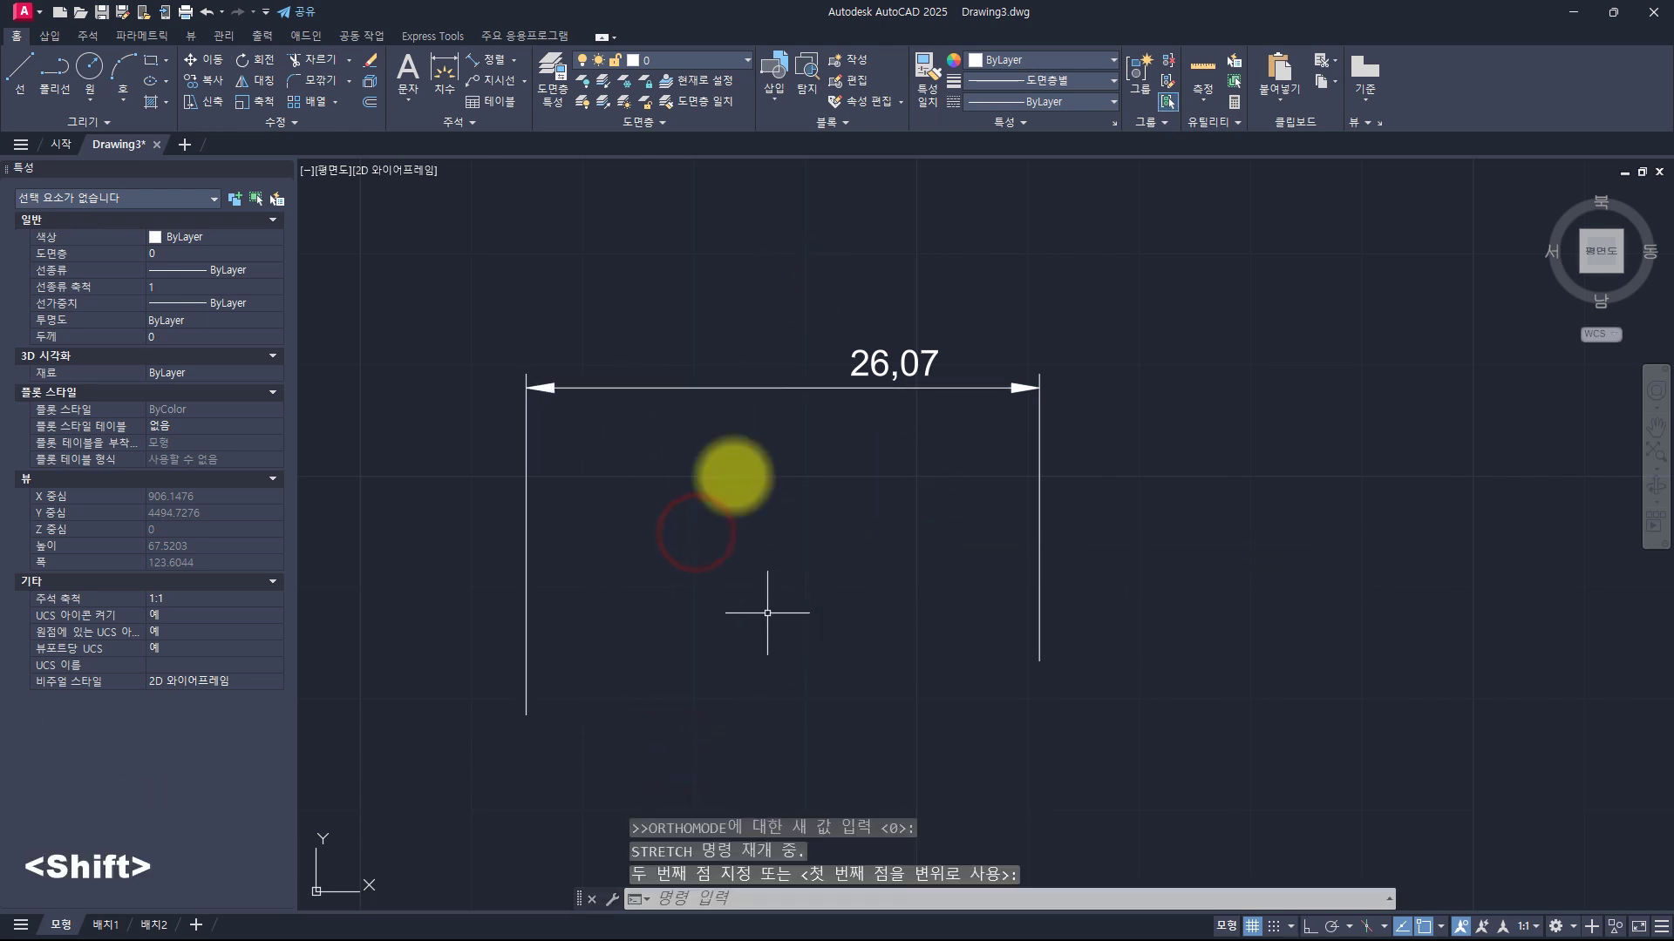
key(Escape)
key(Escape)
key(Escape)
key(Escape)
Select the exploded dimension's text to examine its content property, then deselect it
click(931, 331)
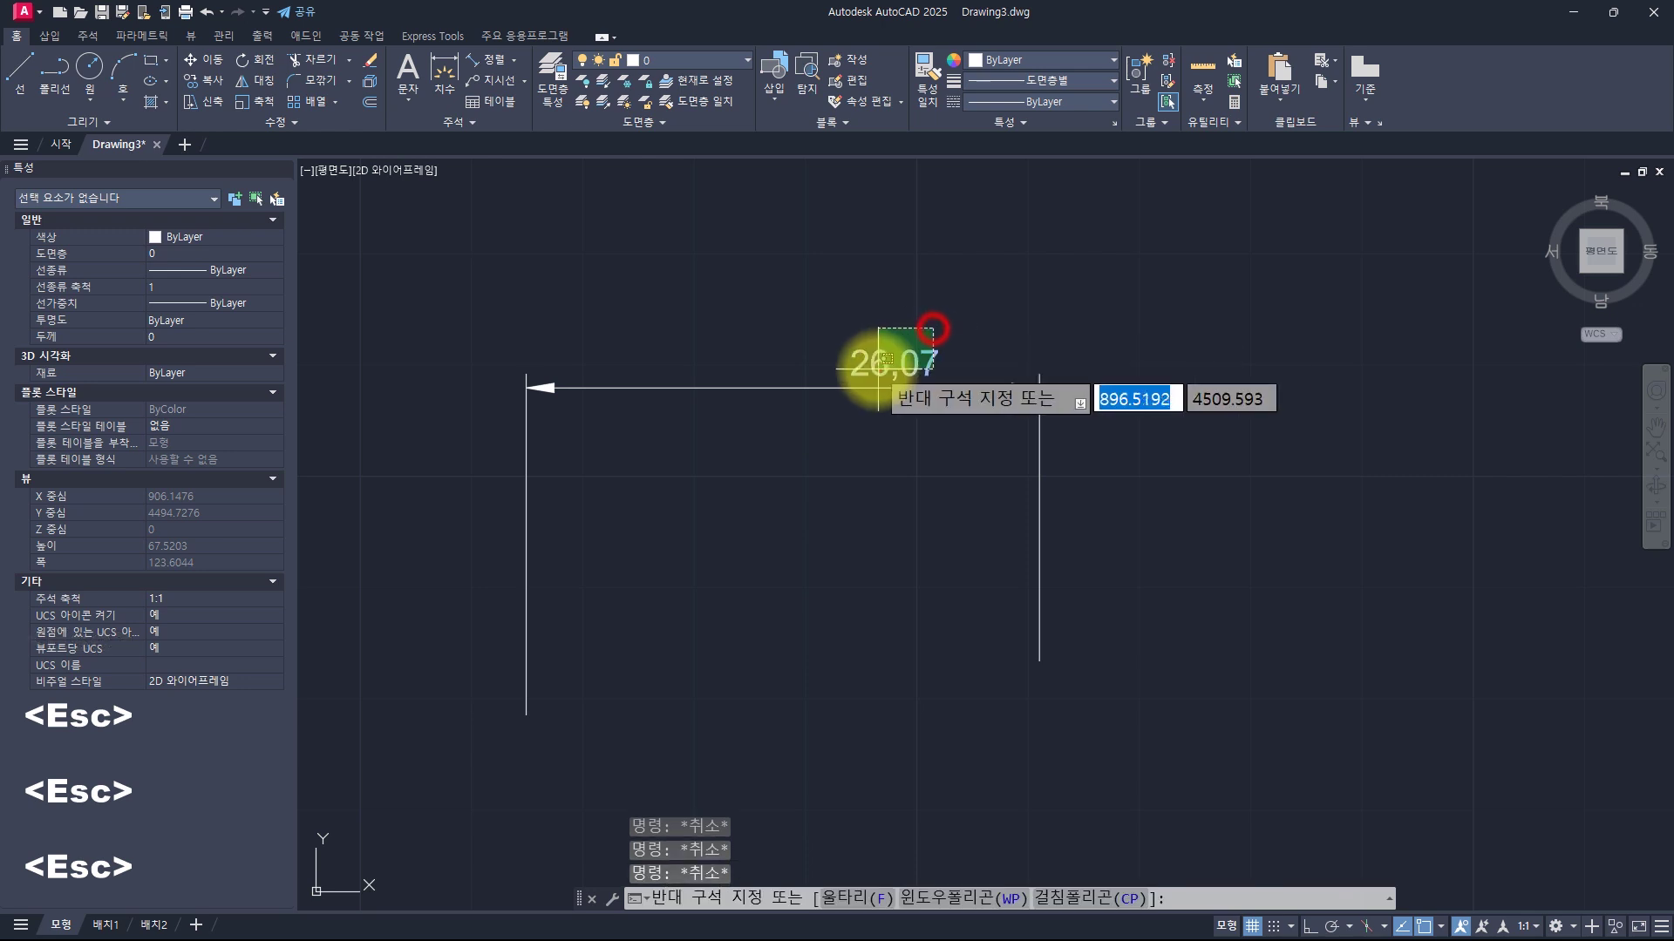
click(878, 362)
click(194, 425)
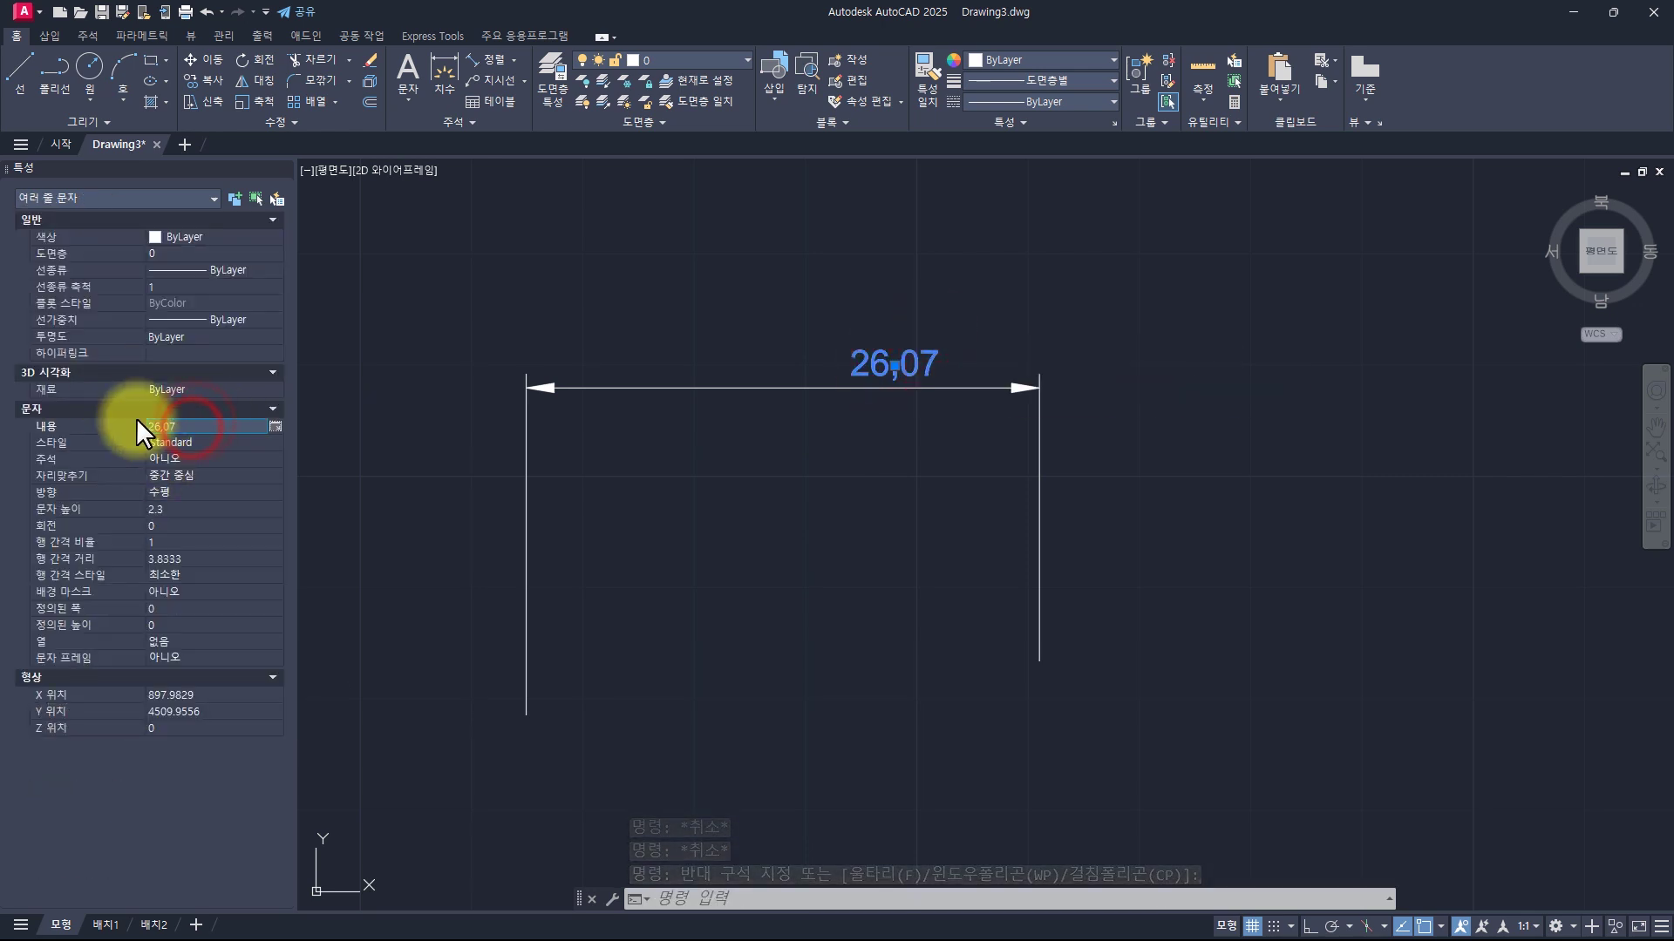
key(Escape)
key(Escape)
key(Escape)
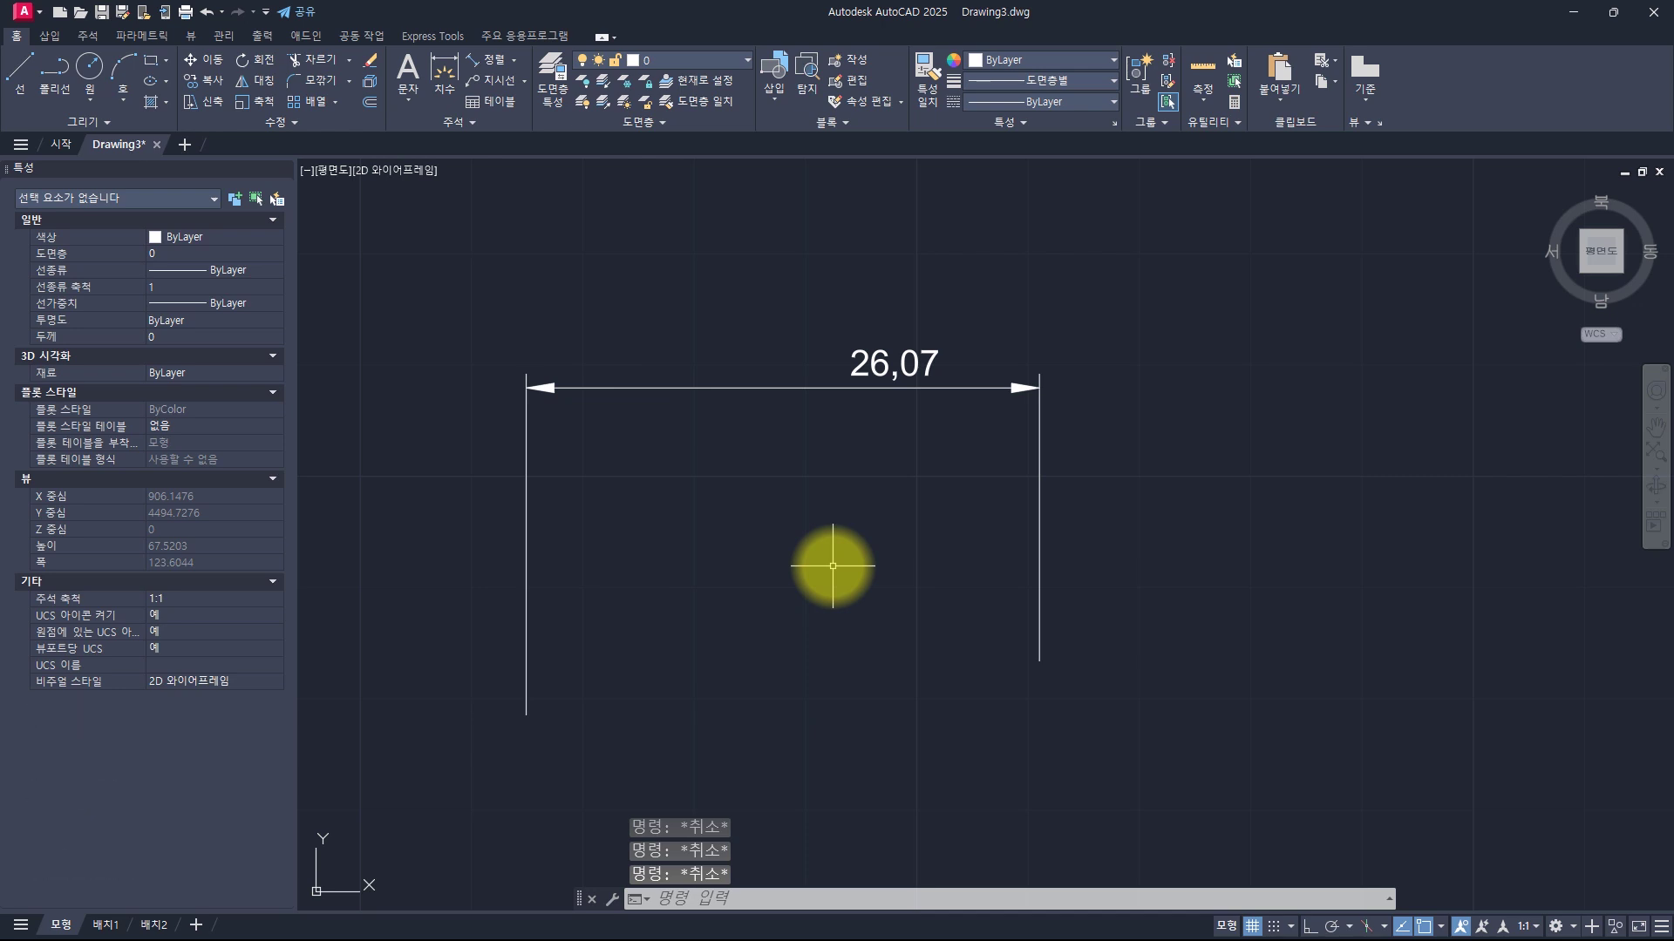
key(Escape)
key(Escape)
key(Escape)
key(Escape)
key(Escape)
key(Escape)
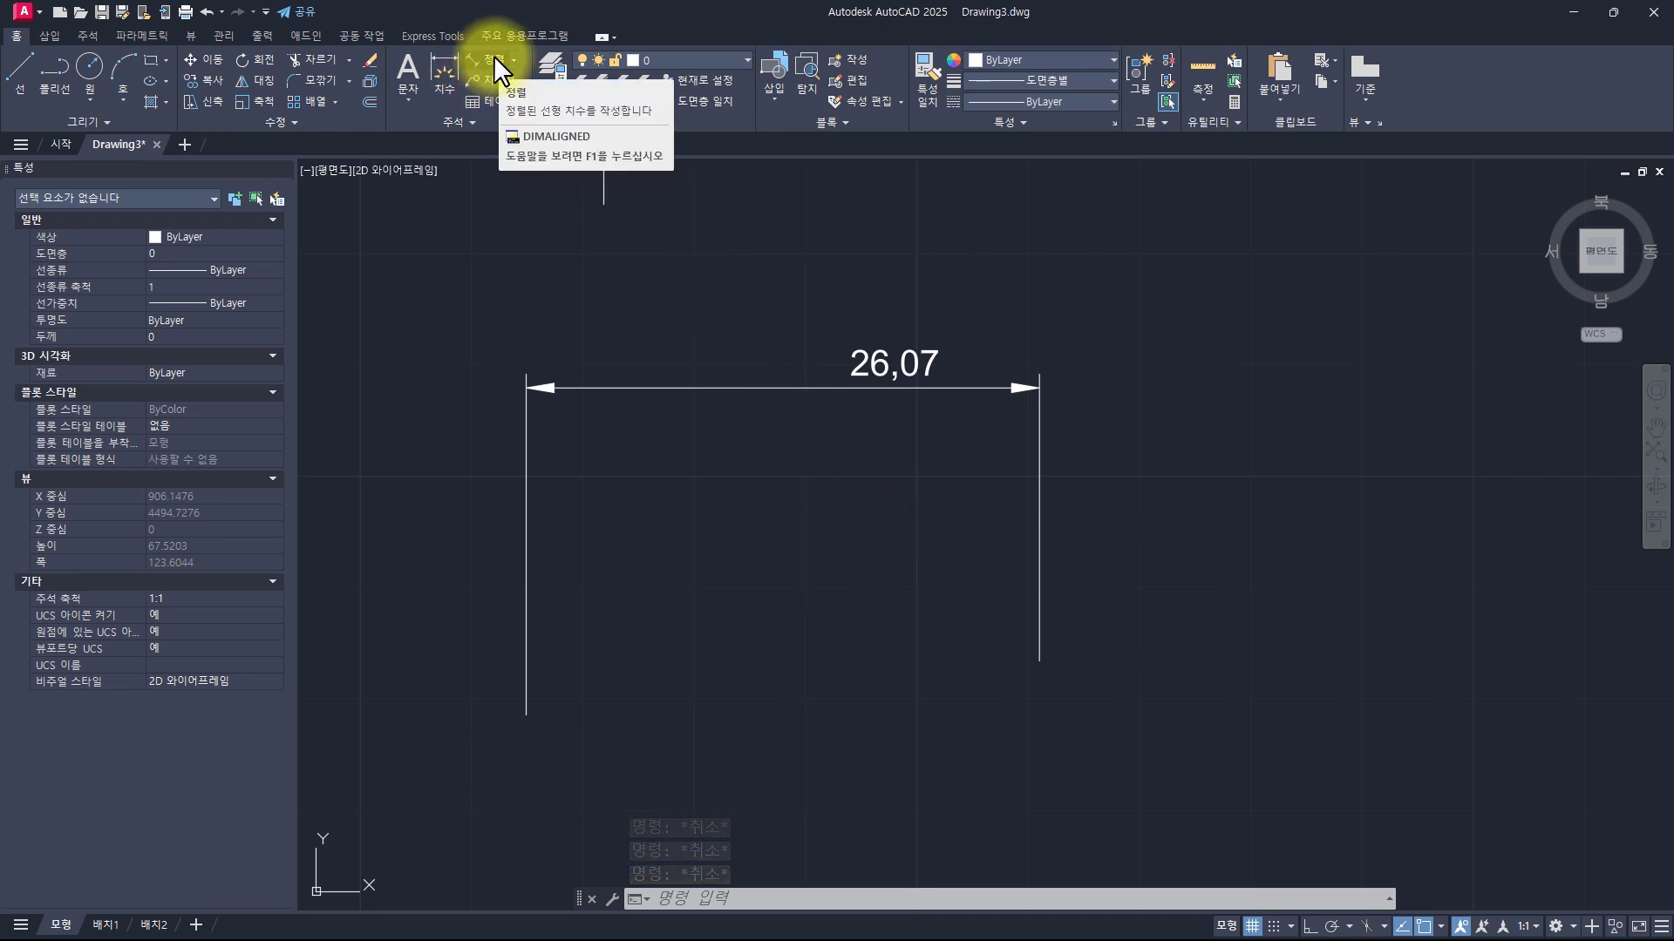
key(ctrl+y)
key(Escape)
key(Escape)
key(Escape)
key(Escape)
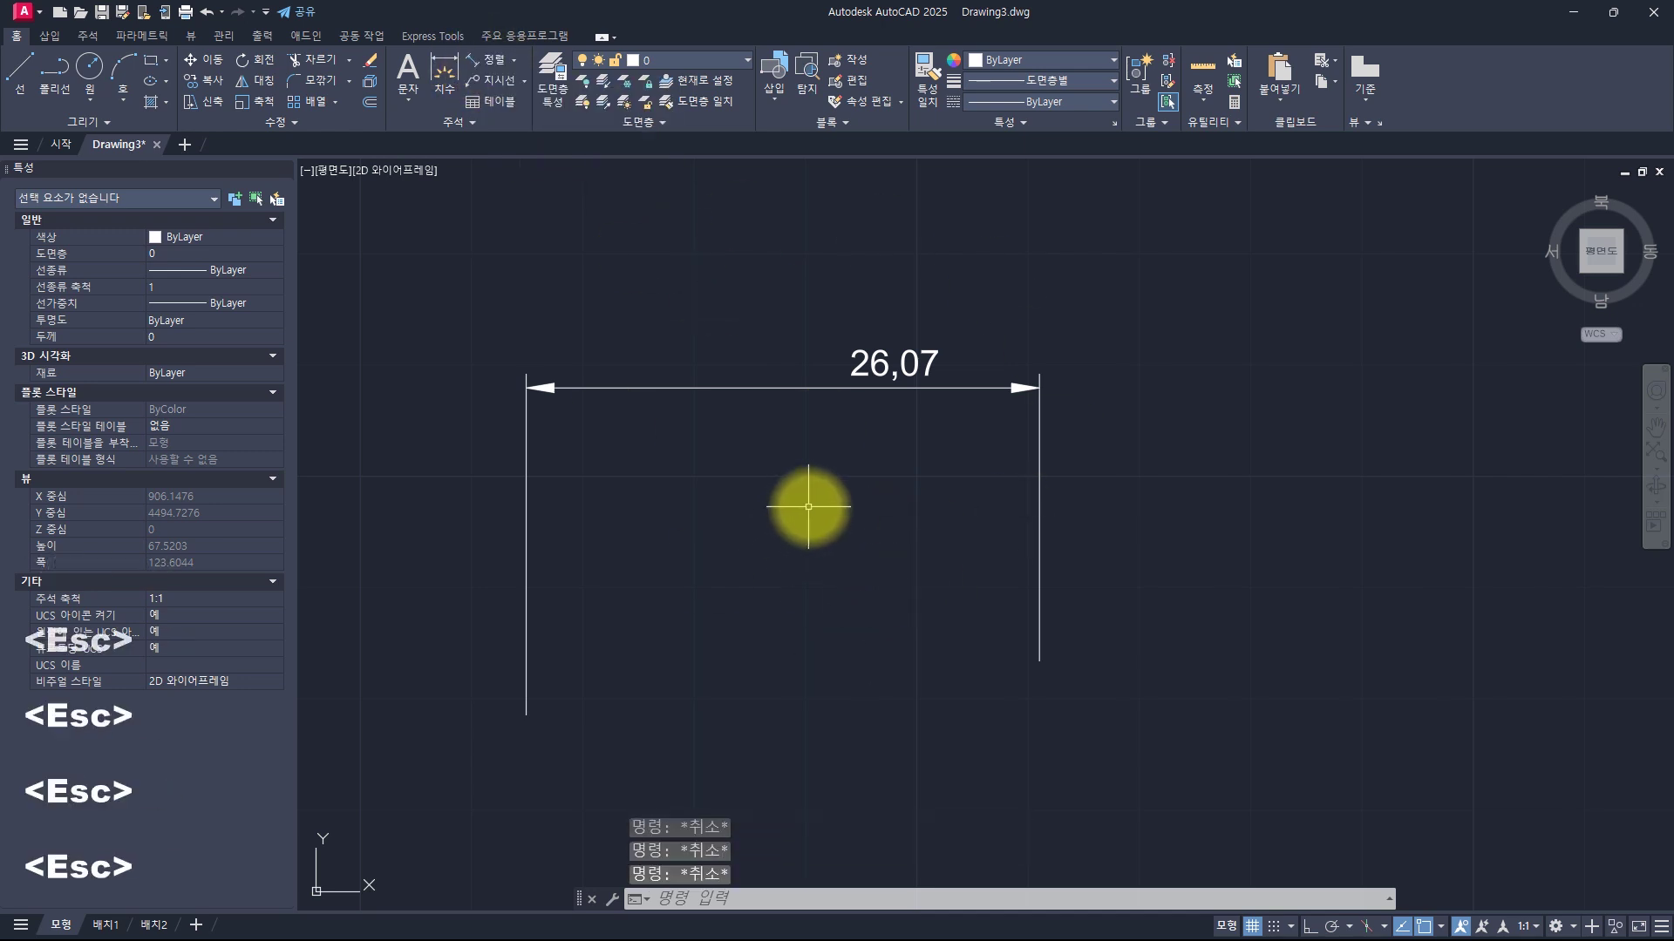
Undo the stretching and exploding of the dimension, and select the whole dimension as a single object
key(ctrl+z)
key(Escape)
key(ctrl+z)
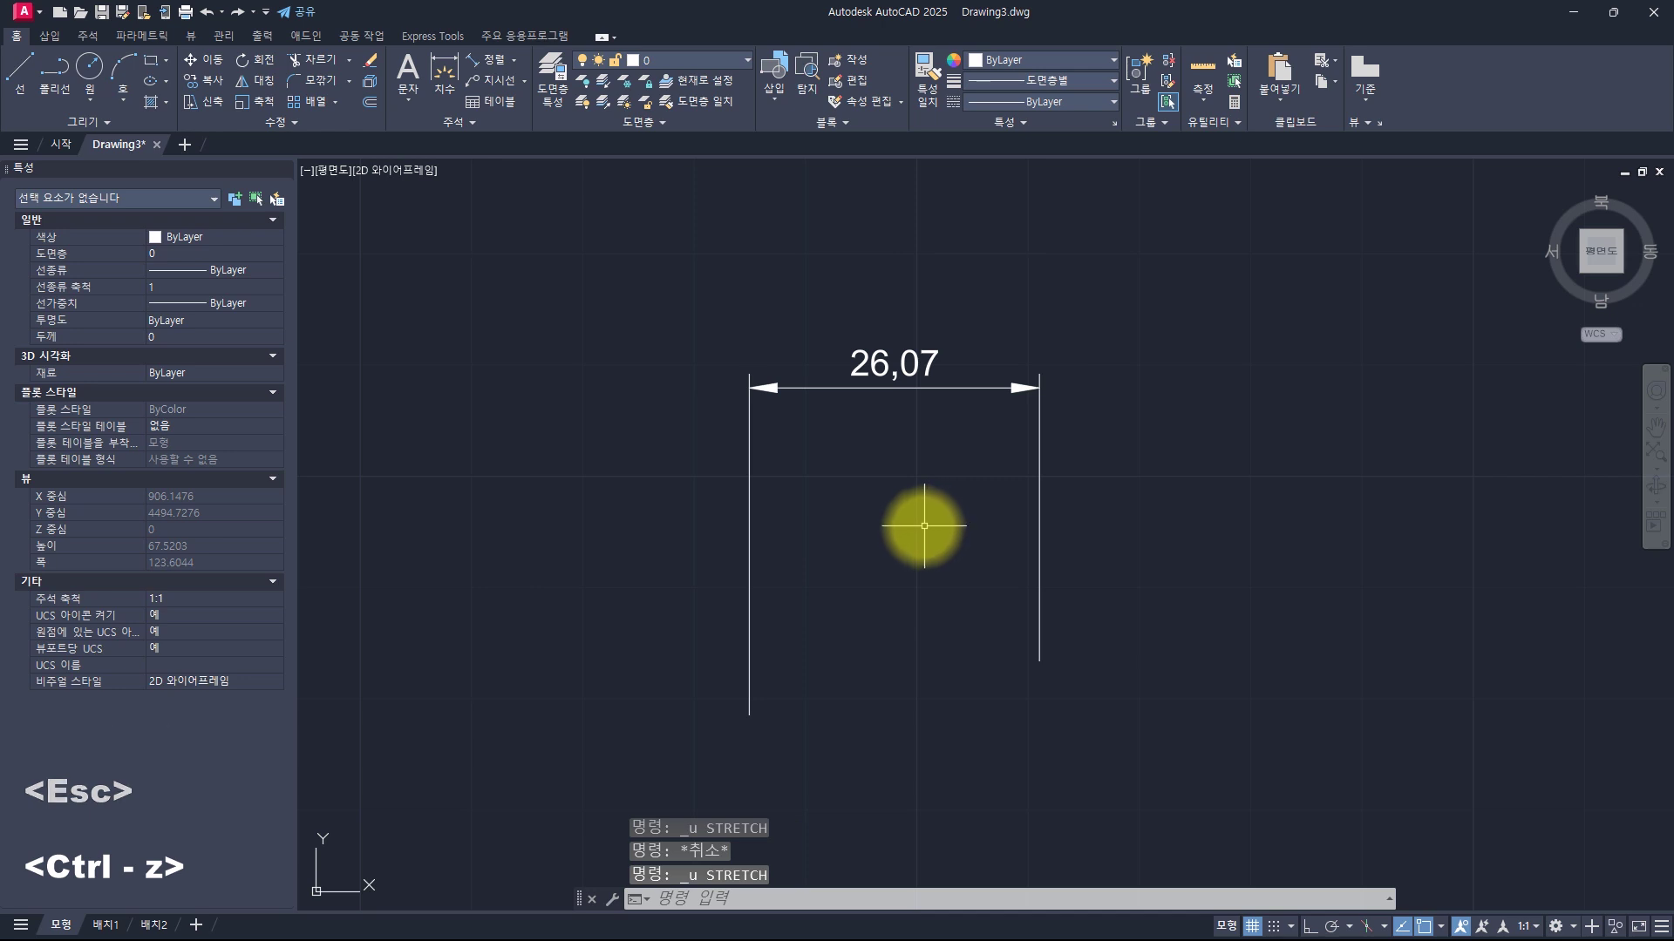
key(ctrl+z)
click(958, 493)
click(837, 333)
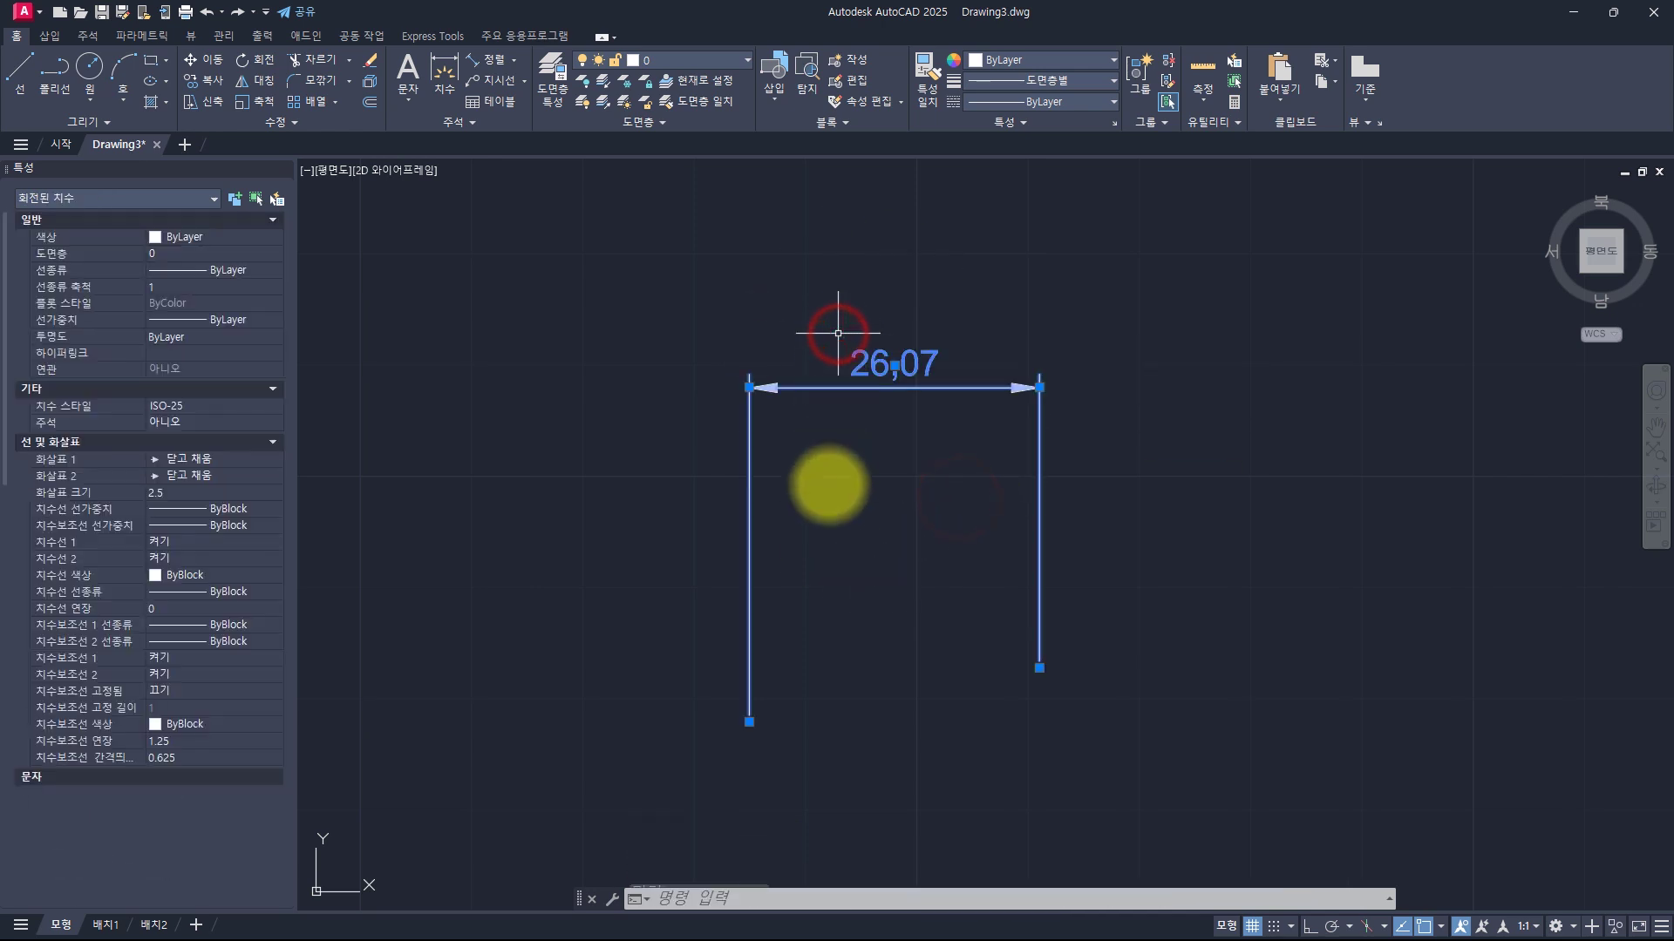
click(829, 483)
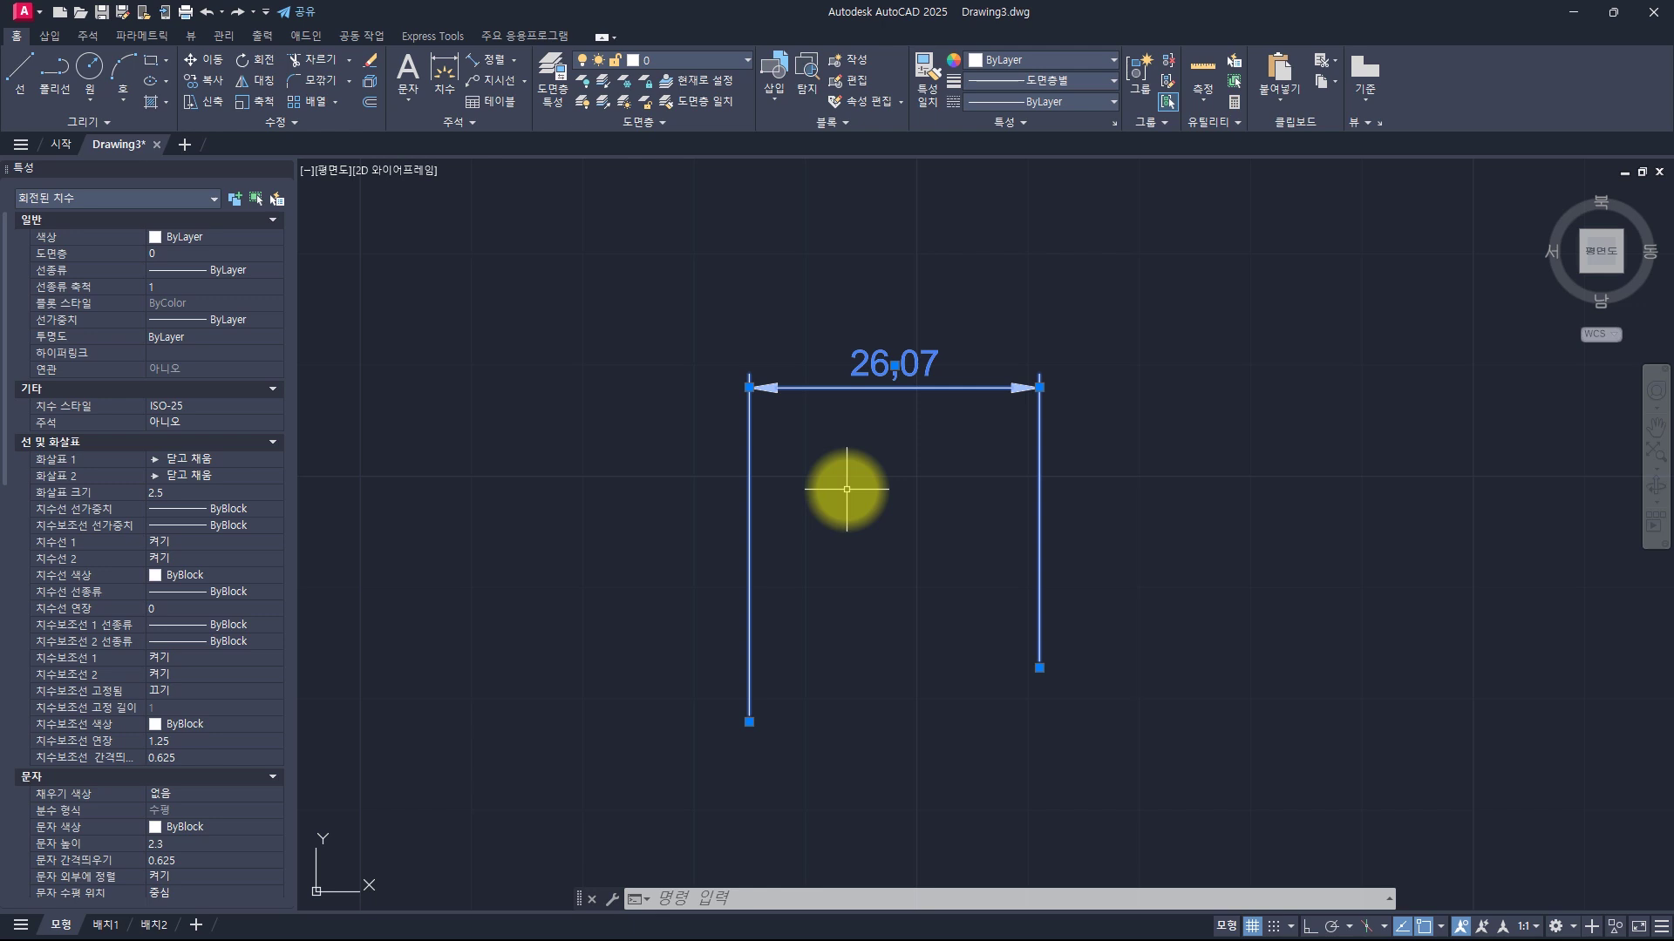
Open the object snap settings to review the available snap modes, then close them without changes and clear the selection
click(1441, 926)
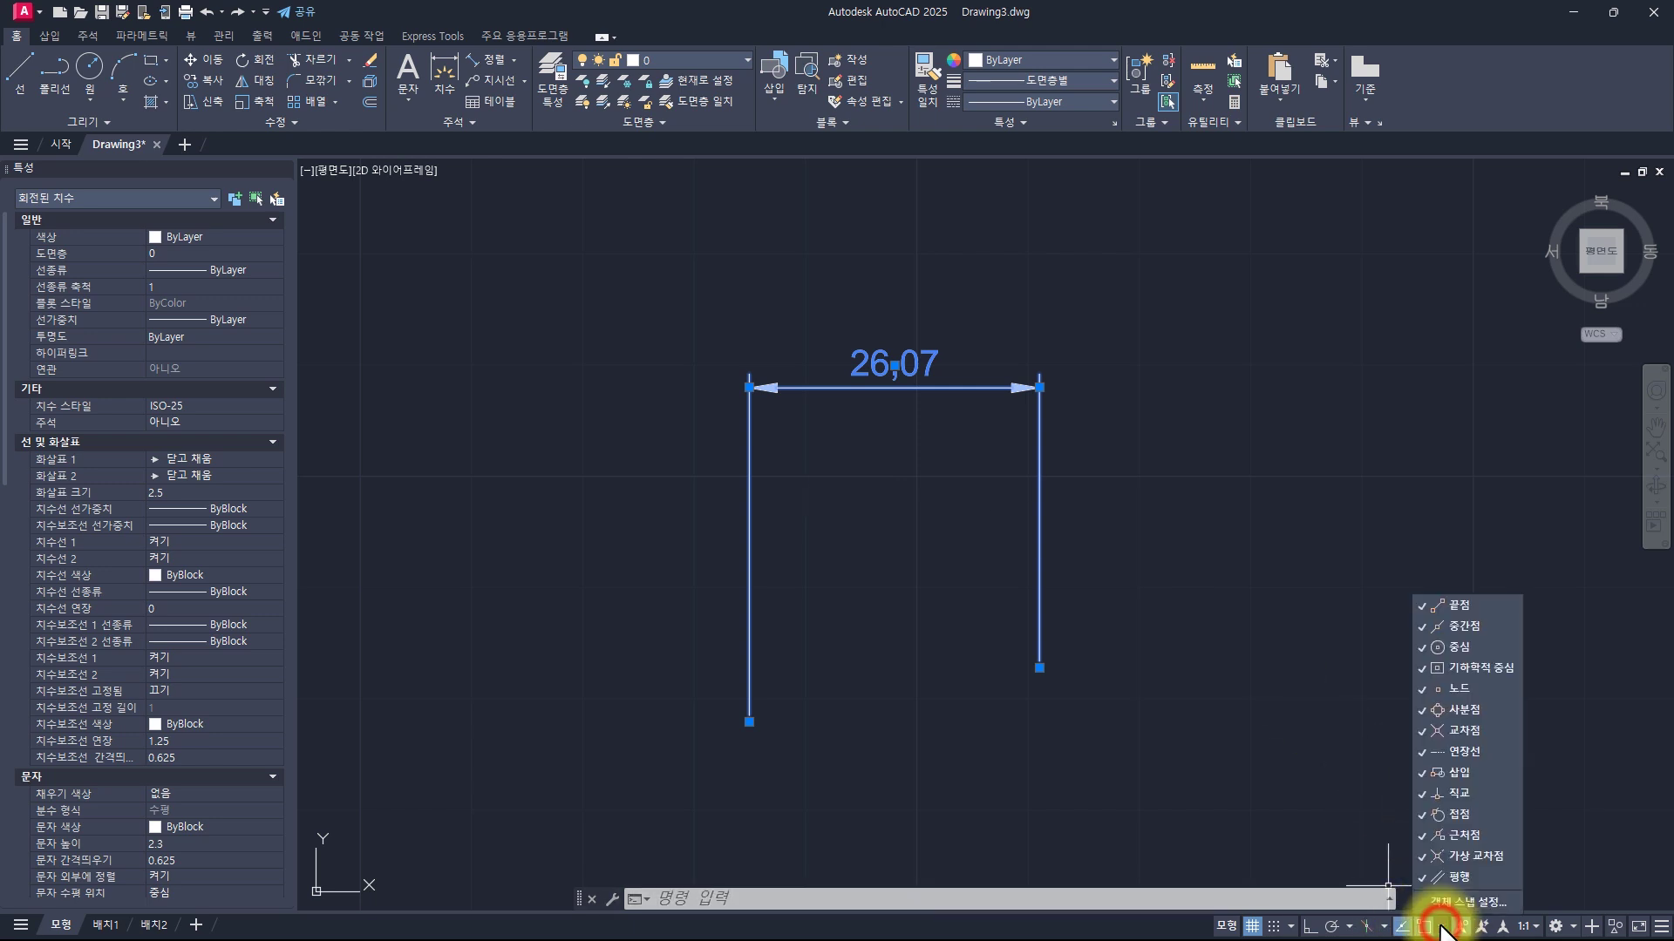
click(1451, 903)
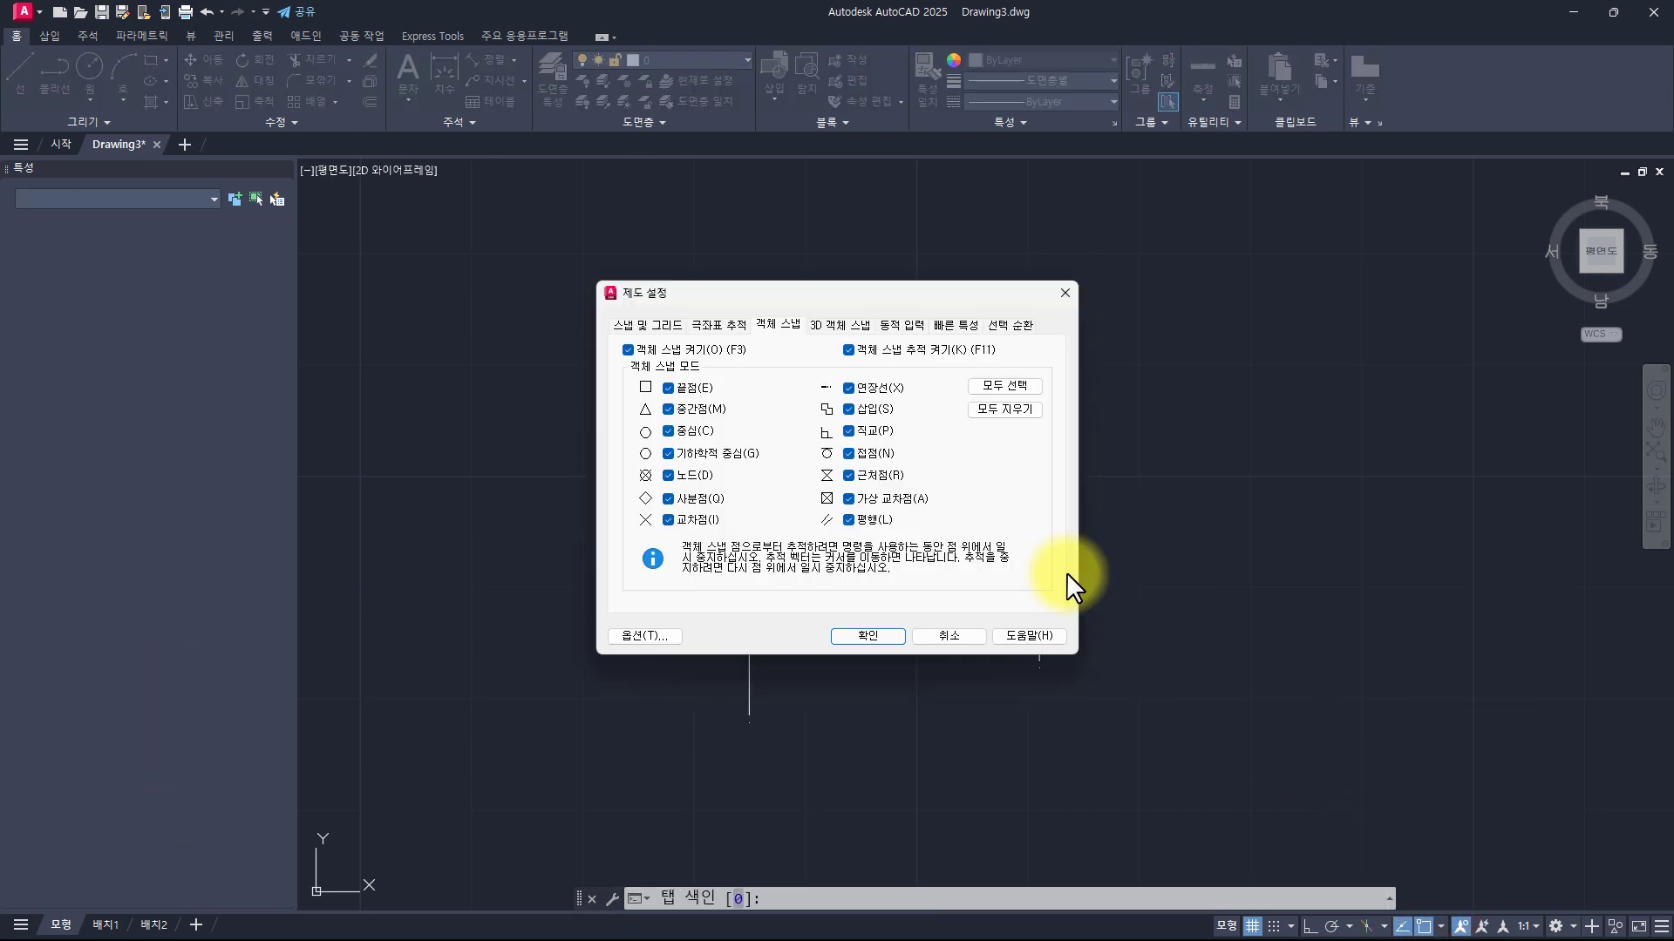
key(Escape)
key(Escape)
key(Escape)
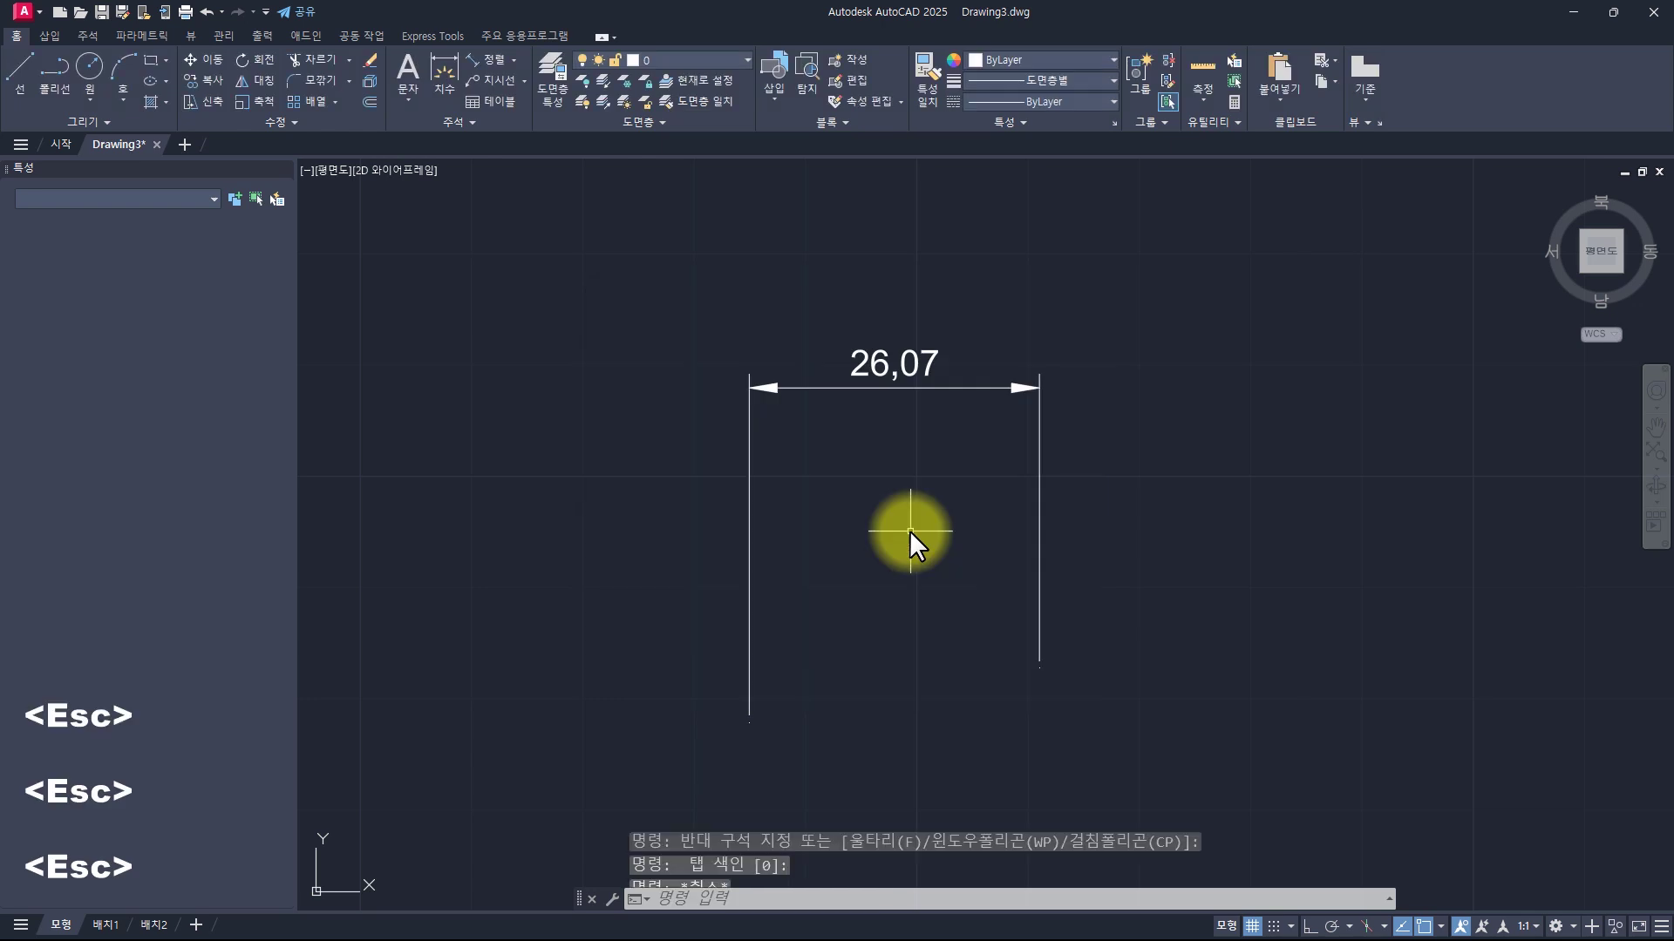
Erase the remaining dimension from the drawing
middle_drag(985, 643, 697, 528)
click(861, 618)
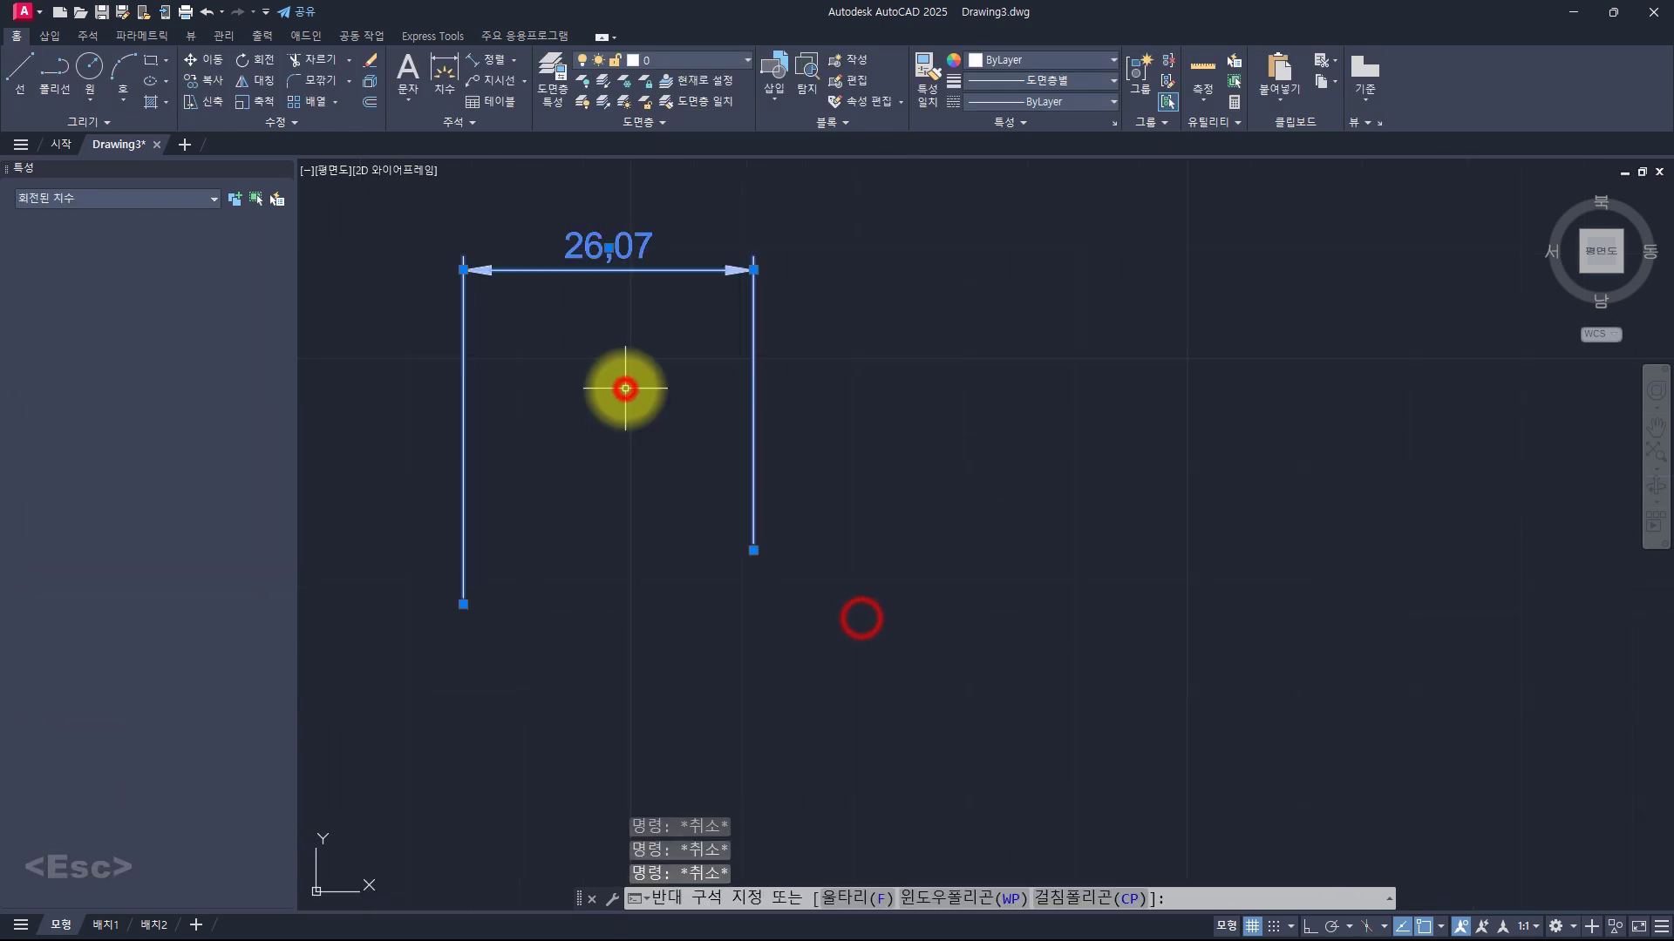
click(625, 387)
key(space)
Draw a rectangle about 24 units wide and 19 units high in the empty area
text(rec)
key(space)
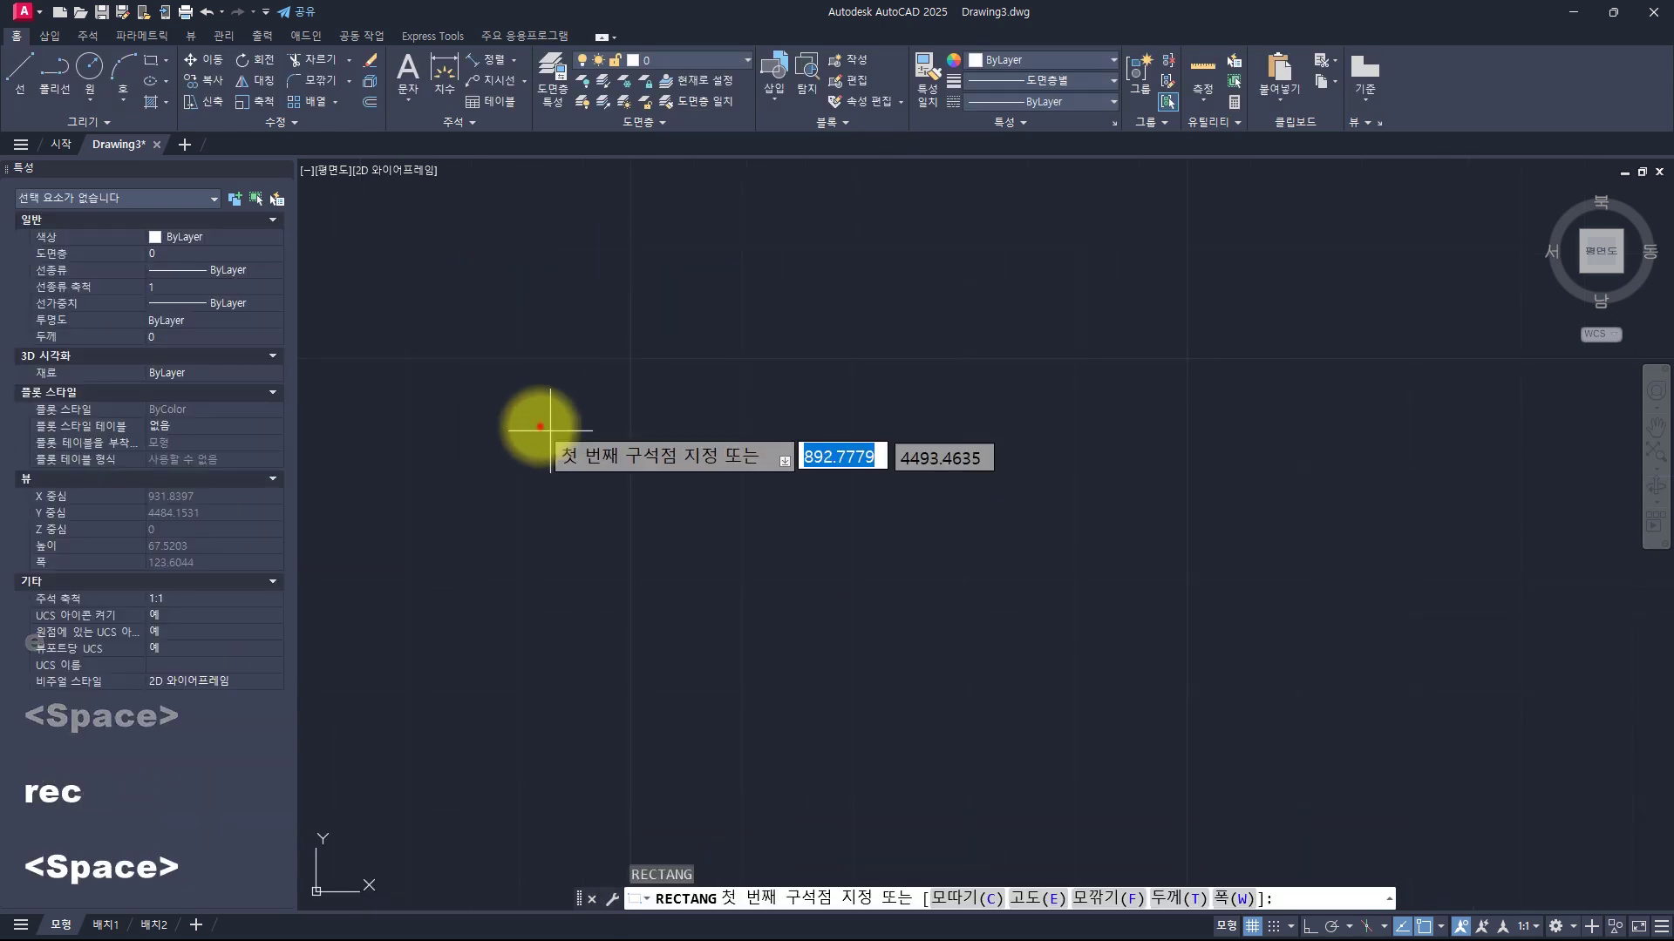
click(540, 427)
click(807, 637)
Copy the rectangle to the right, leaving a gap of about 17 units between the two rectangles
click(860, 383)
click(686, 530)
text(c)
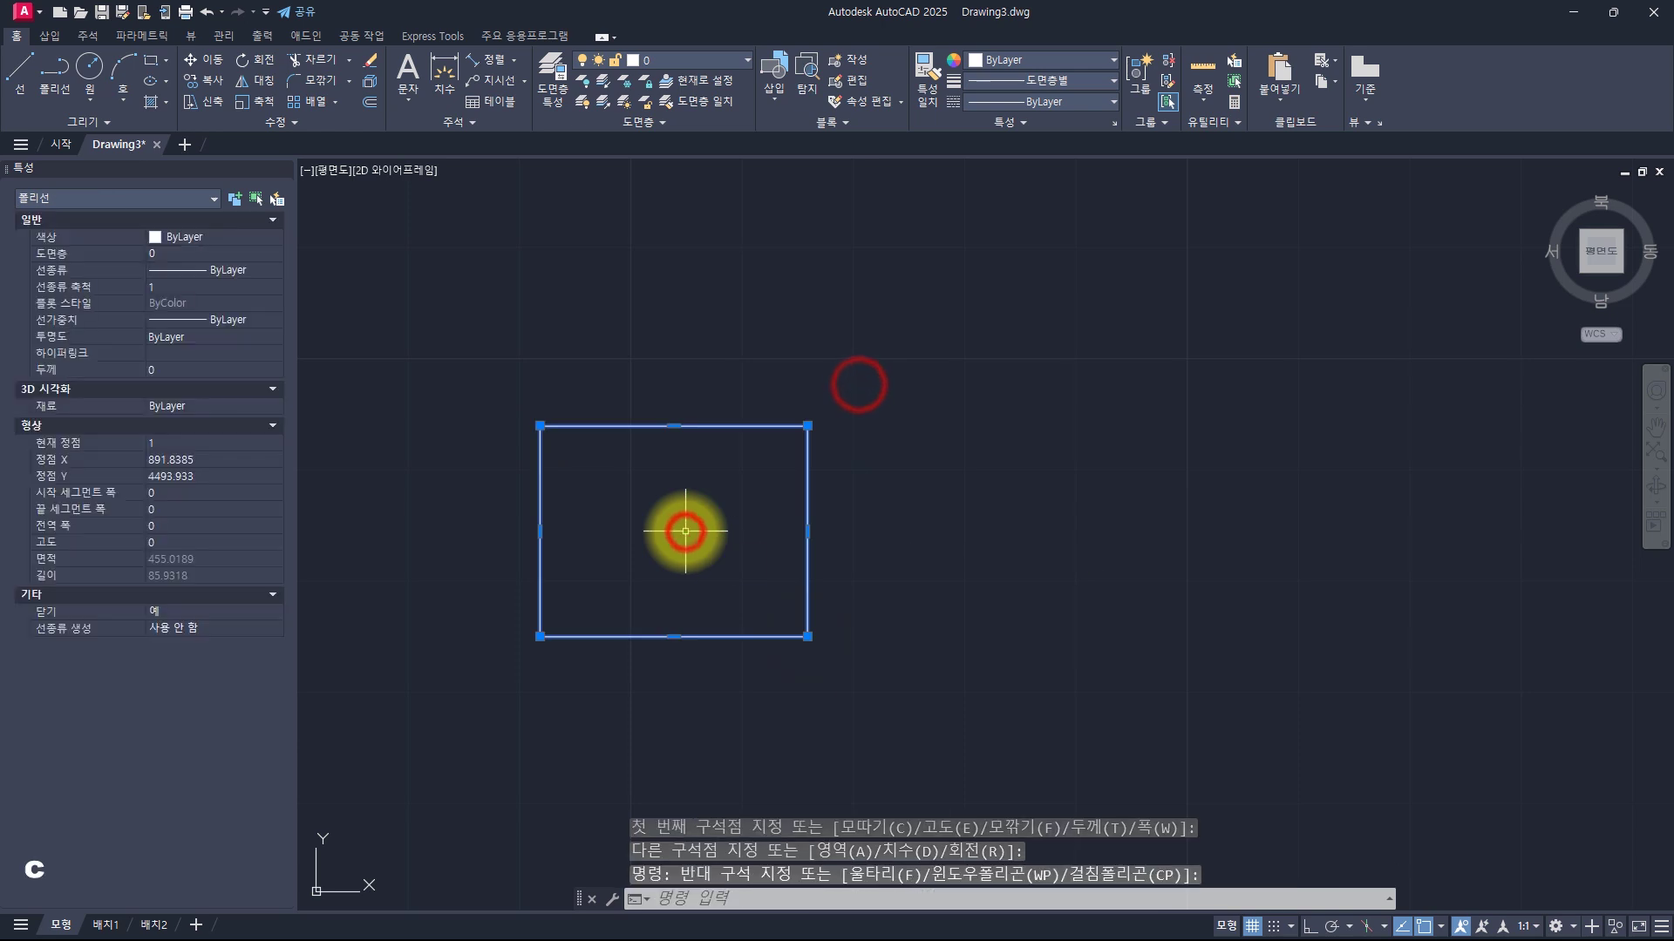
click(686, 531)
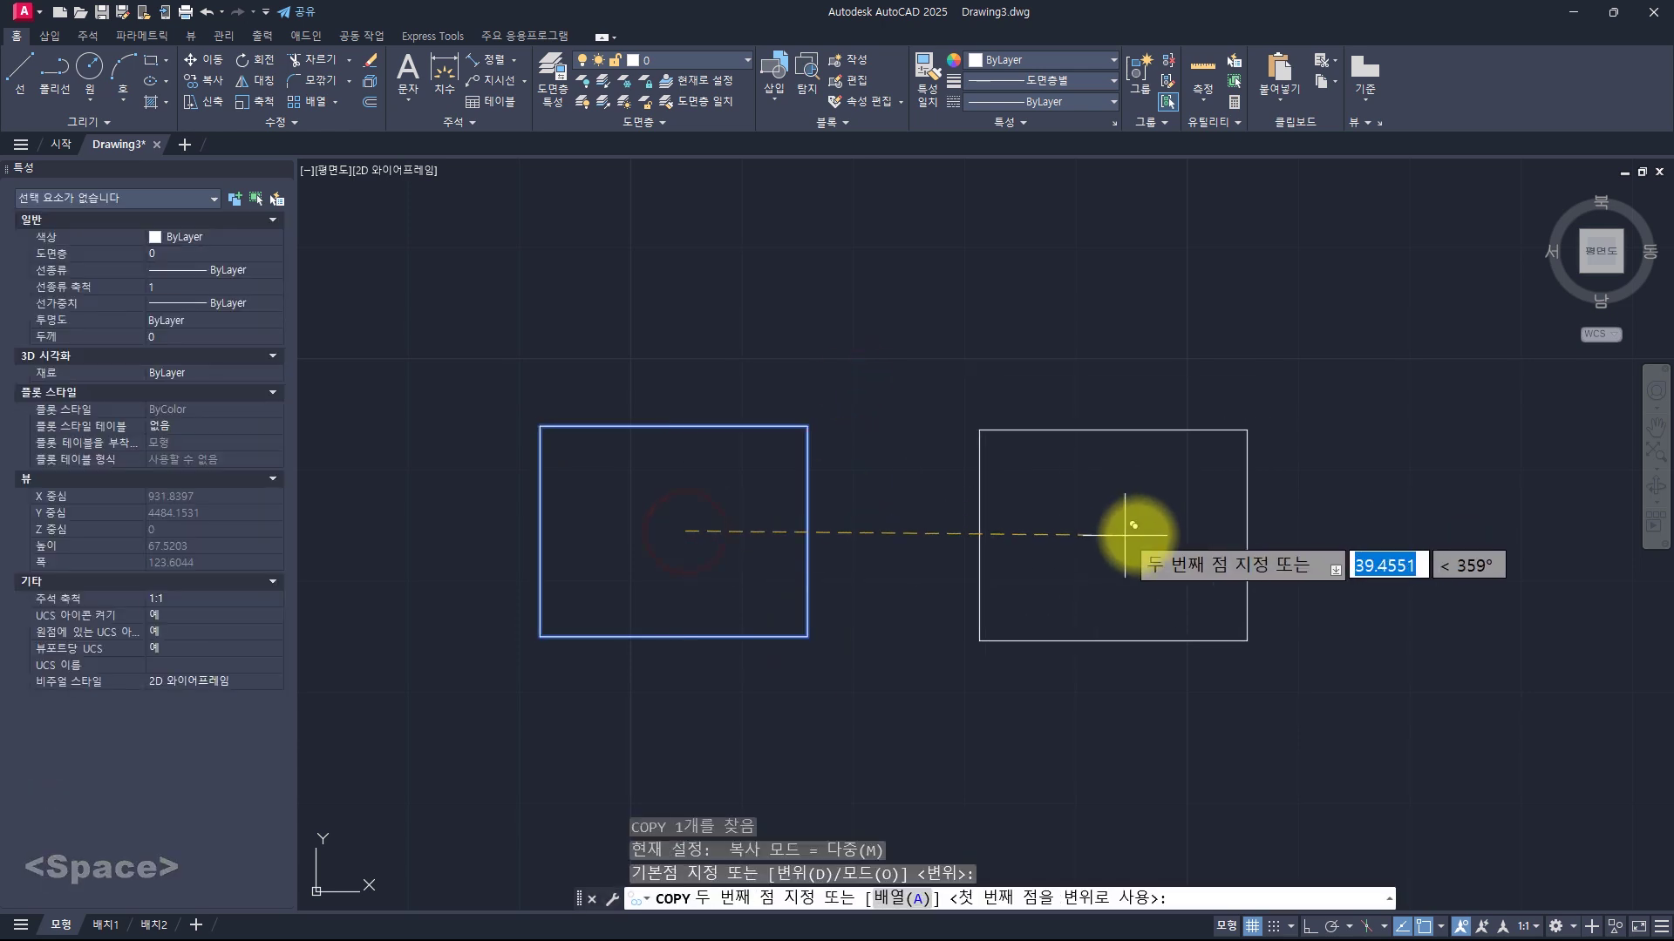
click(1136, 532)
key(Escape)
key(Escape)
key(Escape)
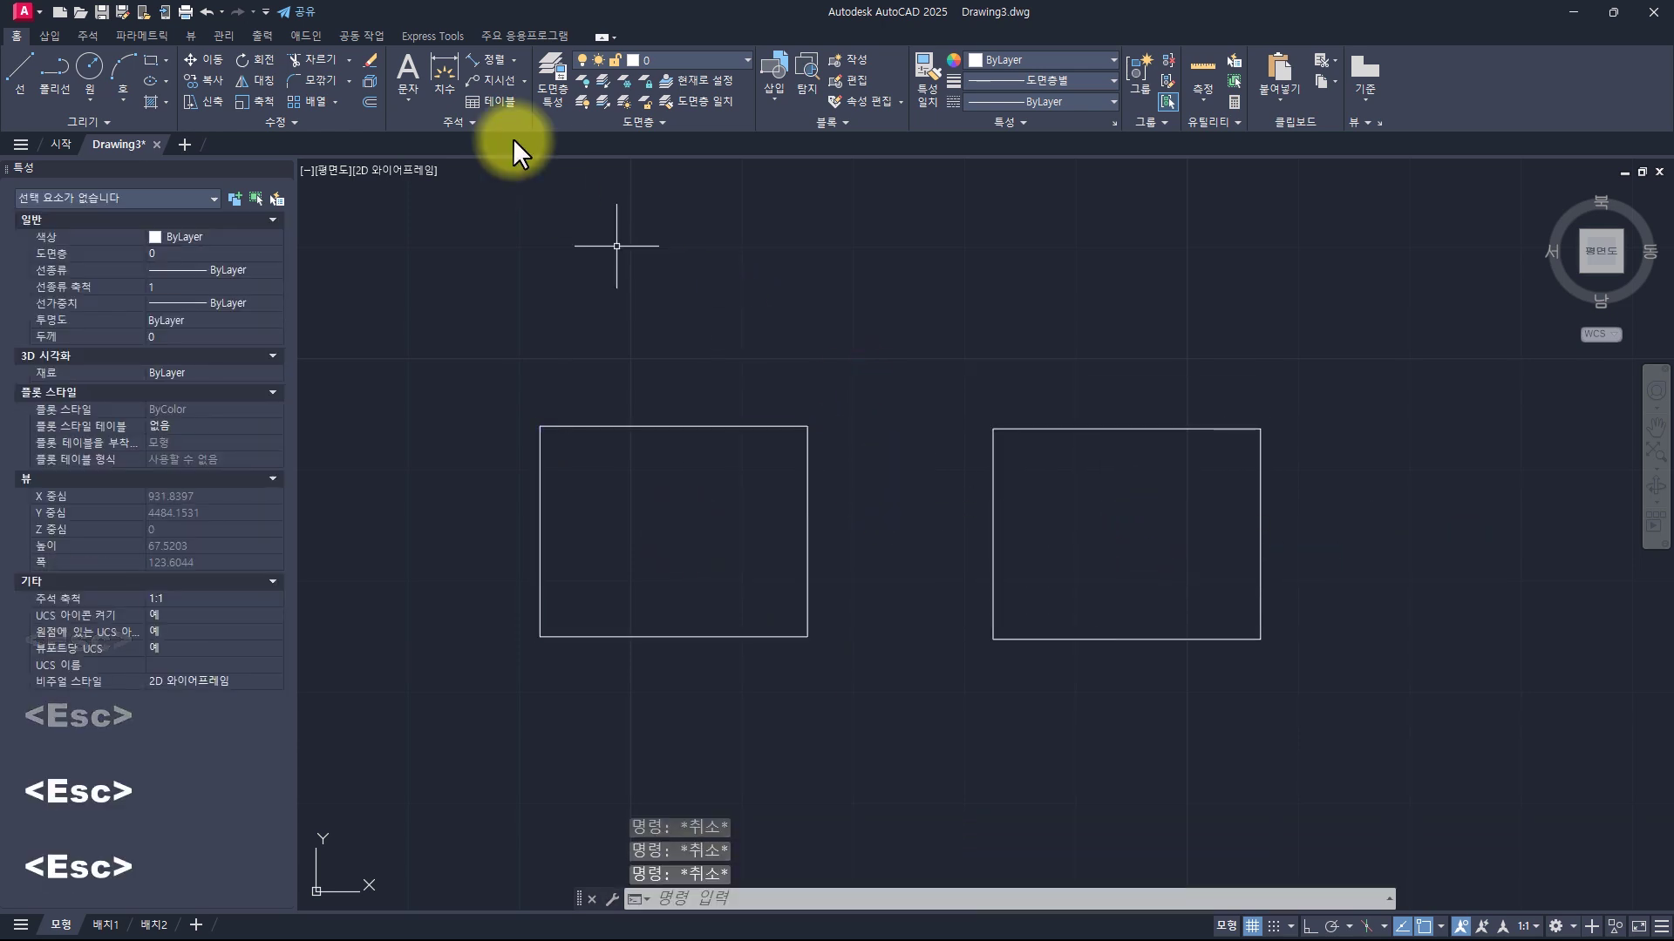
Try a linear dimension between the two upper corners of the left rectangle, cancelling before placing it
click(504, 63)
click(489, 89)
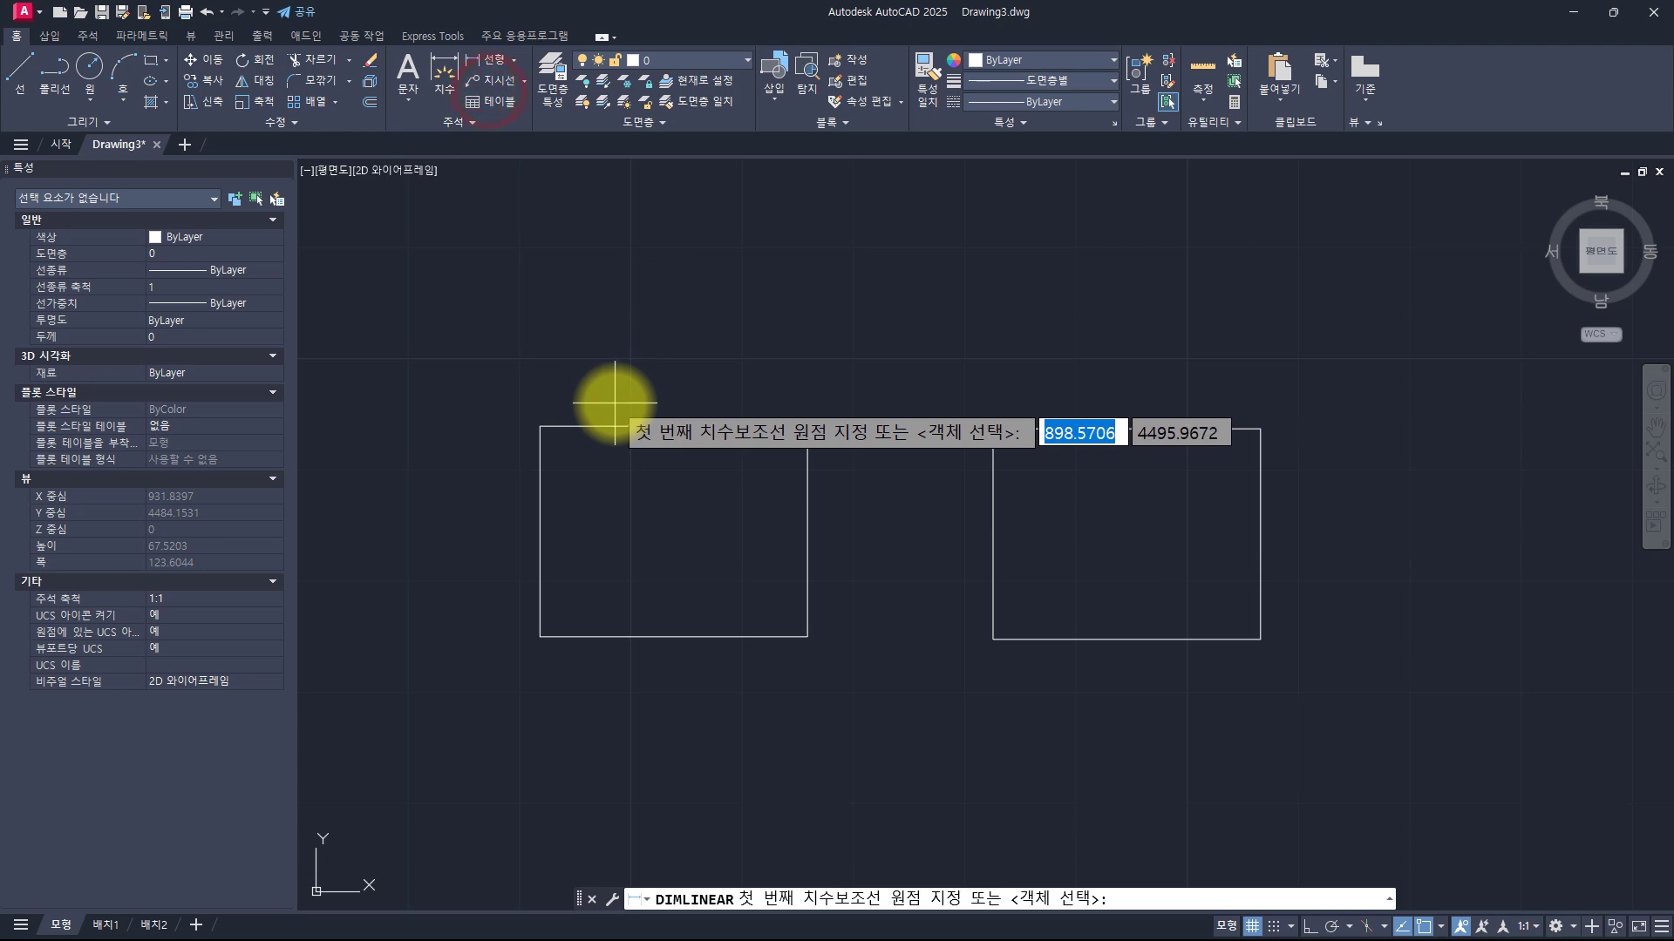
click(540, 426)
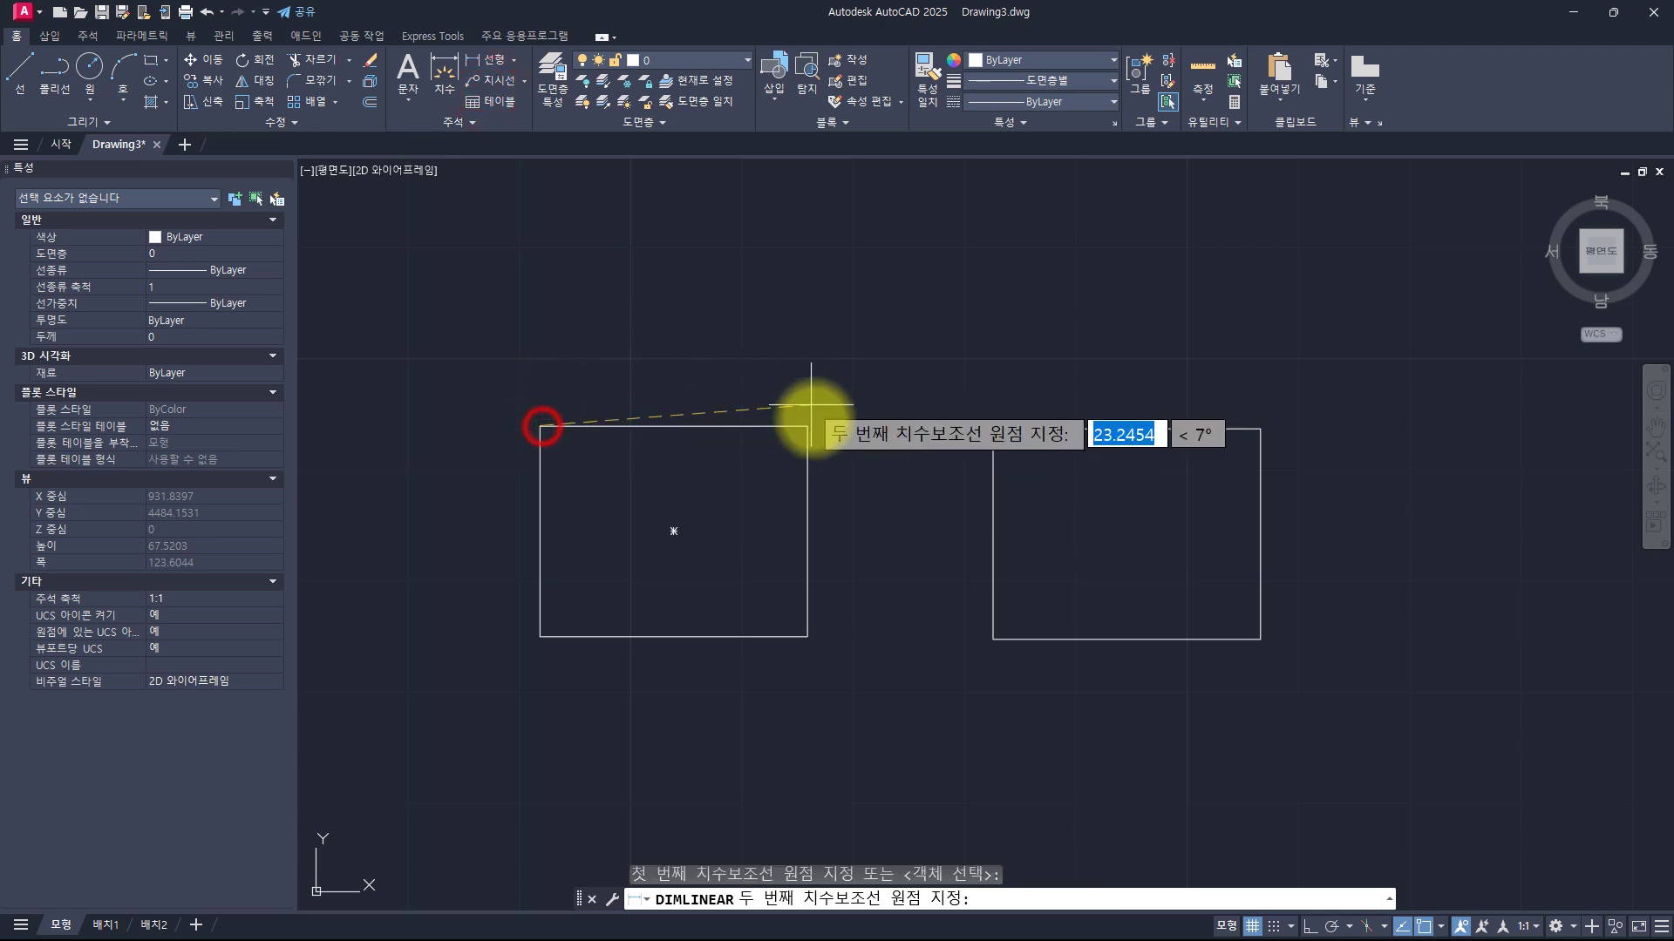
click(807, 426)
key(Escape)
key(Escape)
key(Escape)
key(Escape)
Try the linear dimension's object selection option on the left rectangle's upper edge, cancelling before placing it
key(space)
key(space)
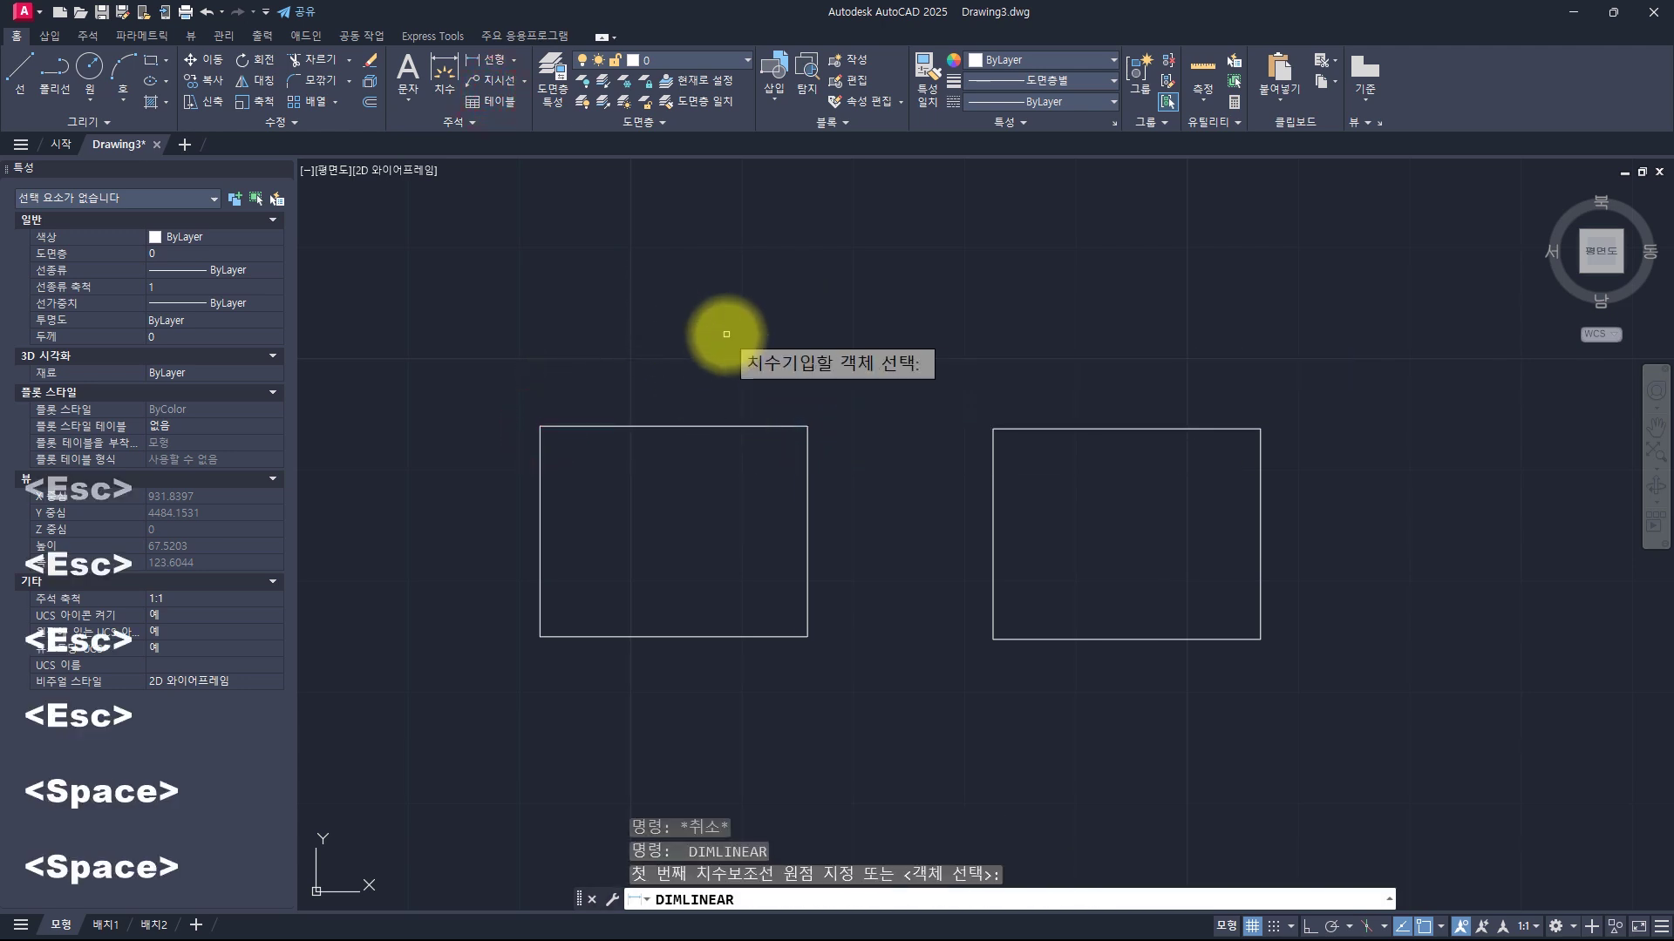
click(703, 426)
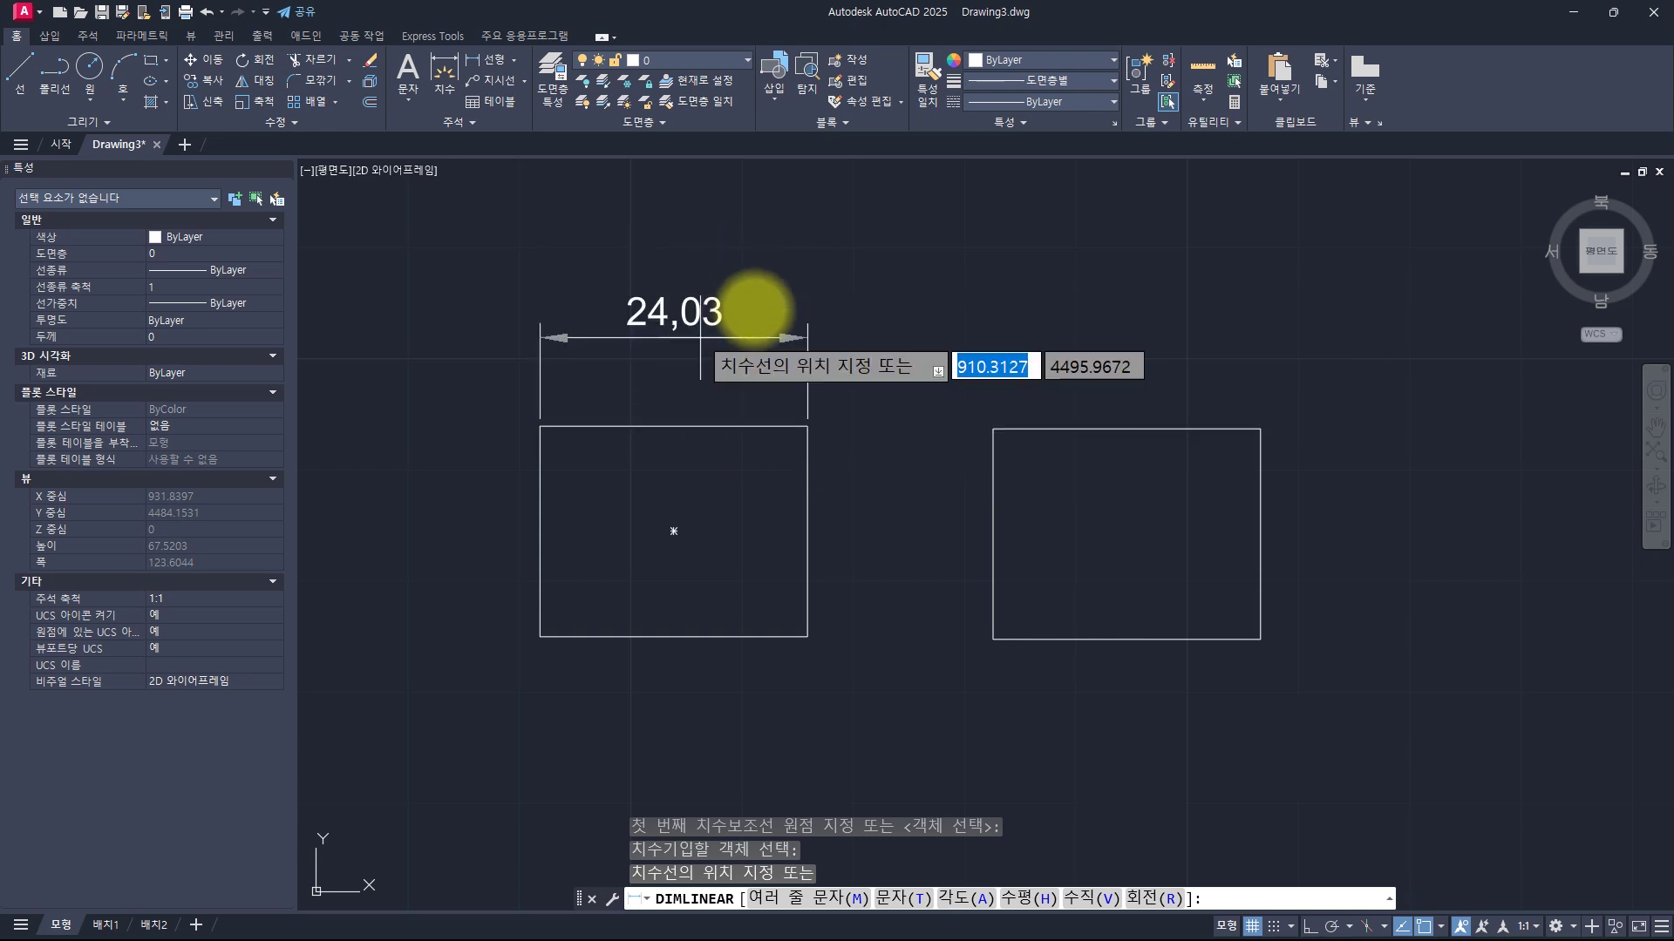
key(Escape)
key(Escape)
key(Escape)
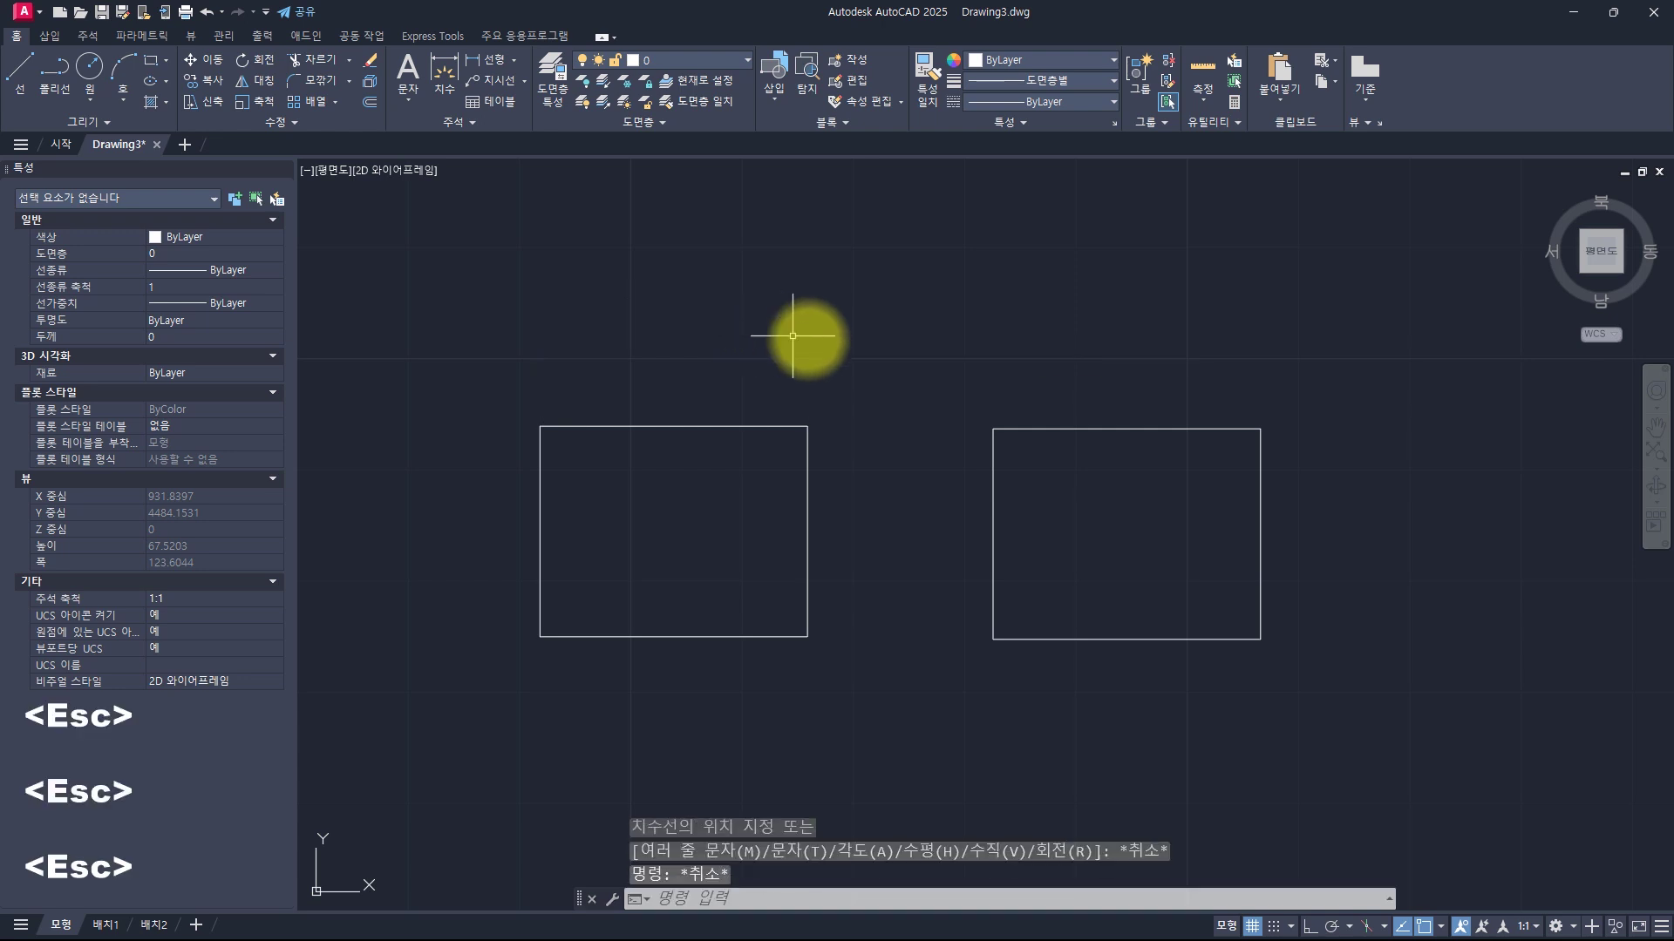
Try a linear dimension across the gap between the facing upper corners of the two rectangles, cancelling before placing it
key(space)
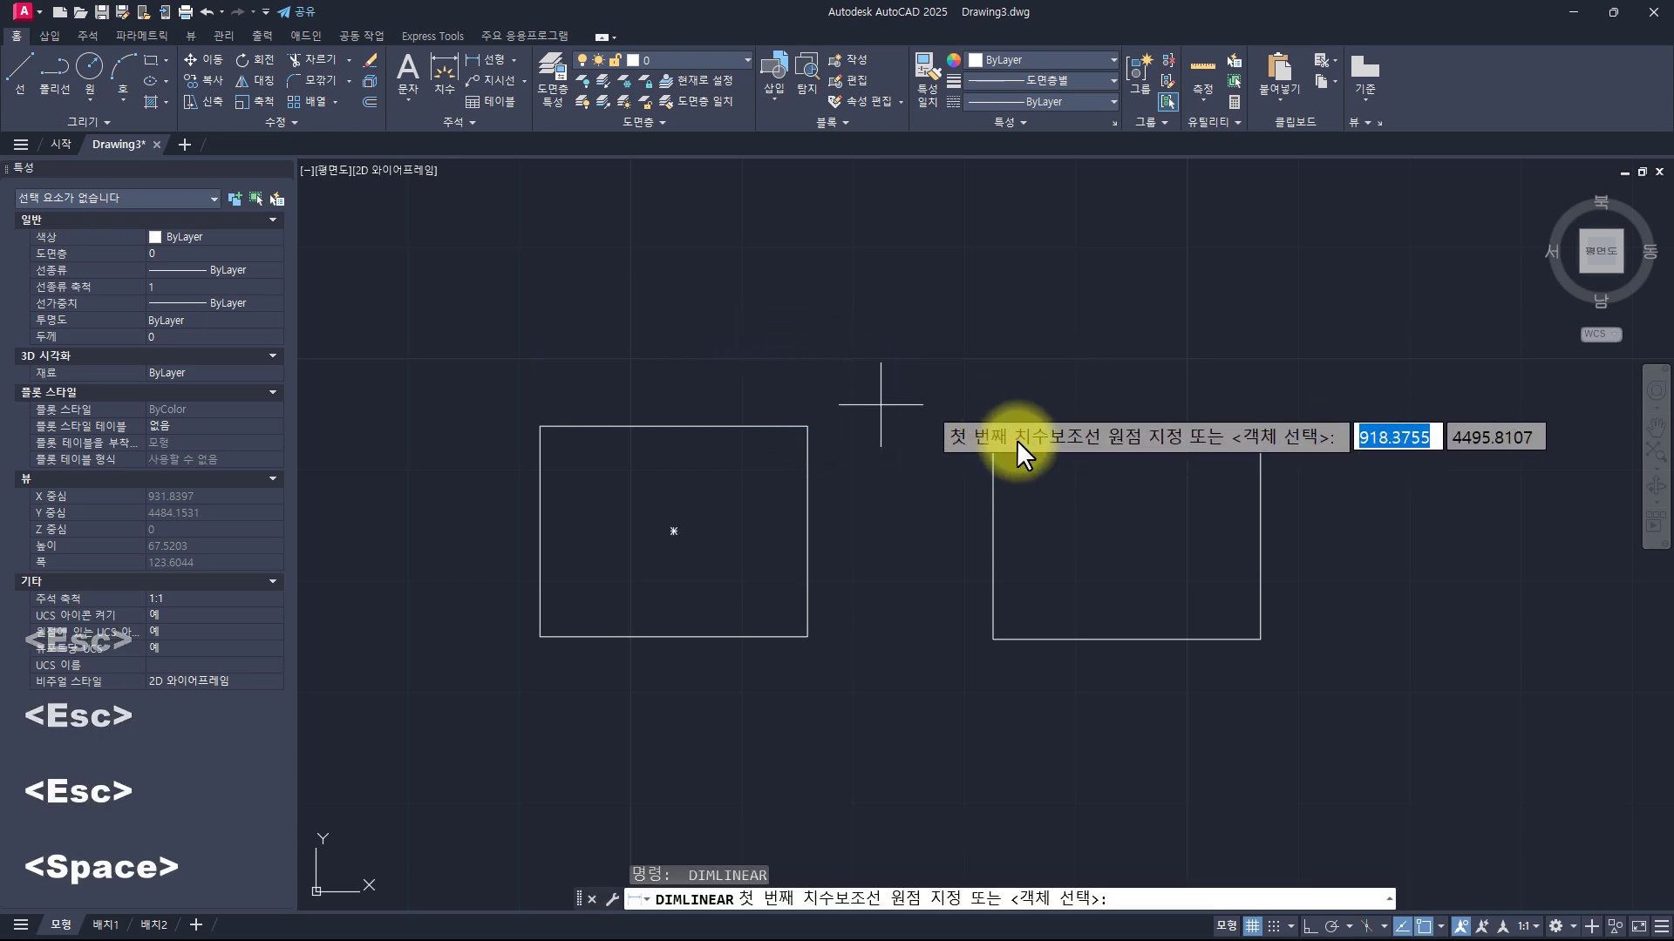
click(807, 426)
click(992, 430)
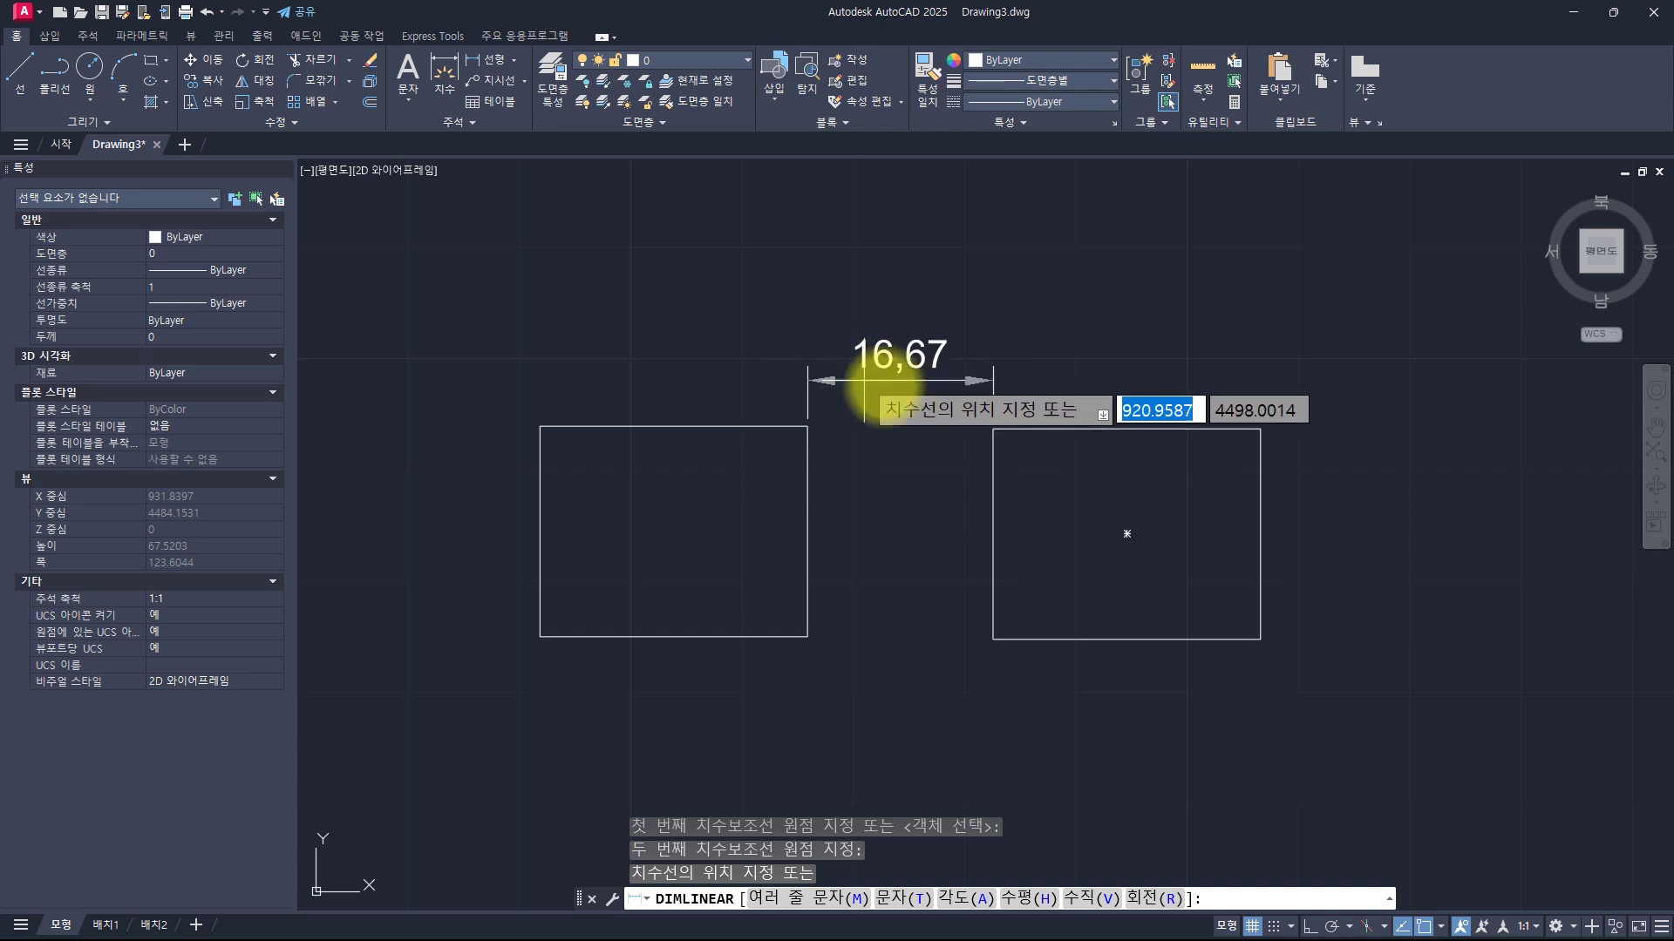
key(Escape)
key(Escape)
key(Escape)
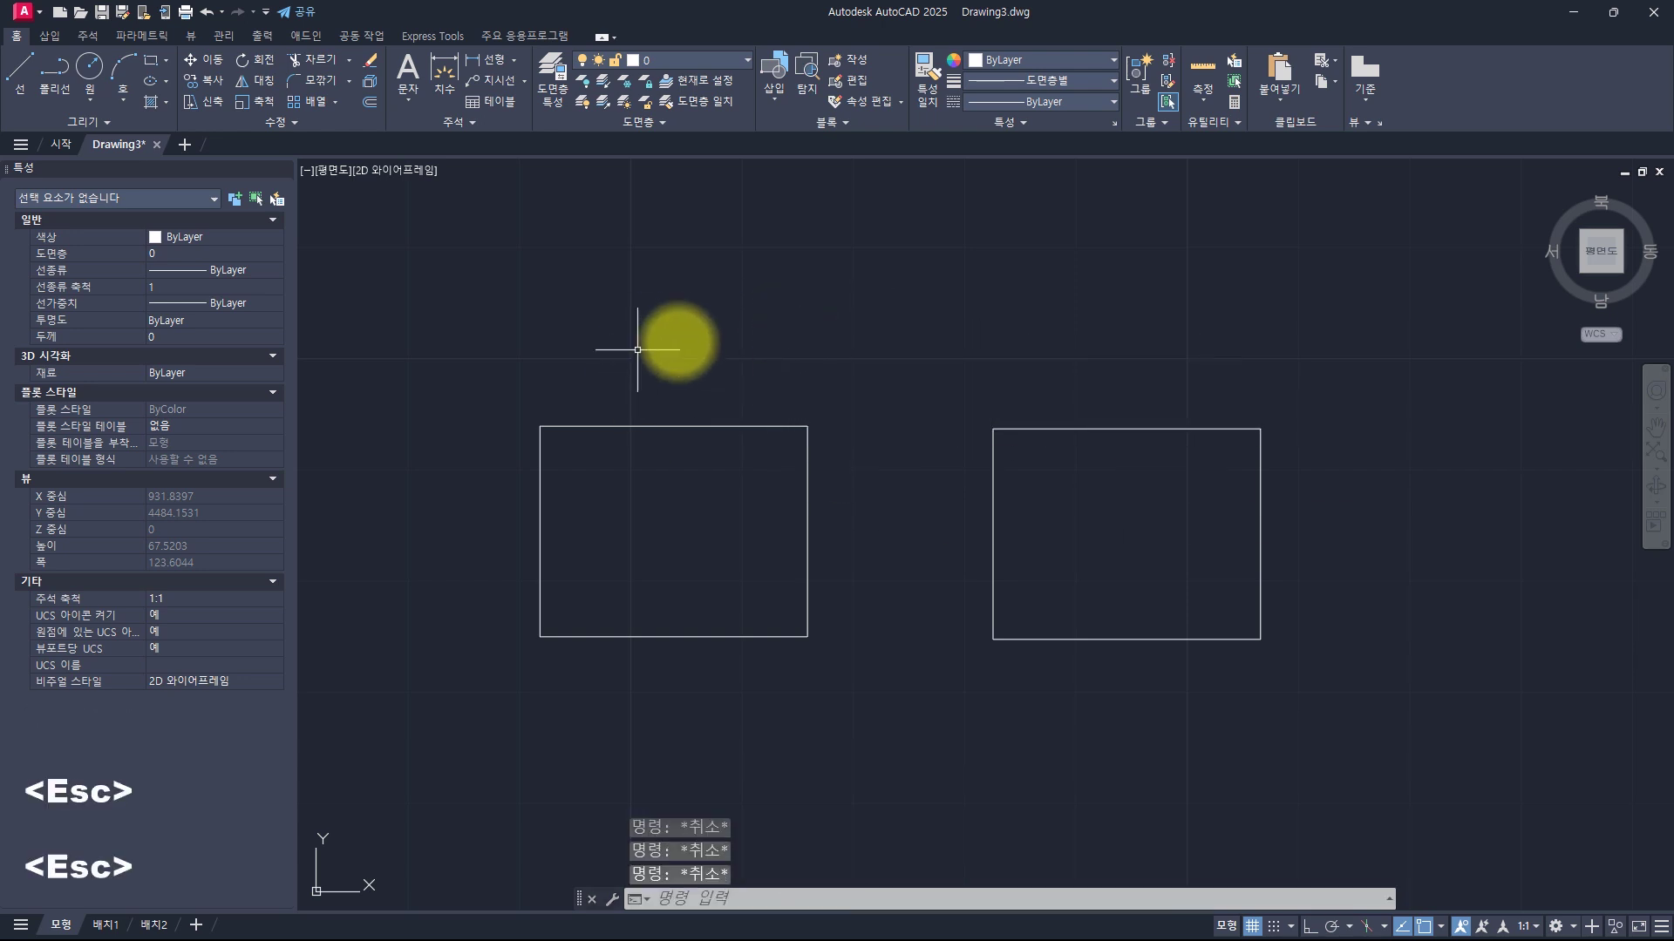
Add a linear dimension above the left rectangle, measuring its upper edge from corner to corner
key(space)
click(540, 426)
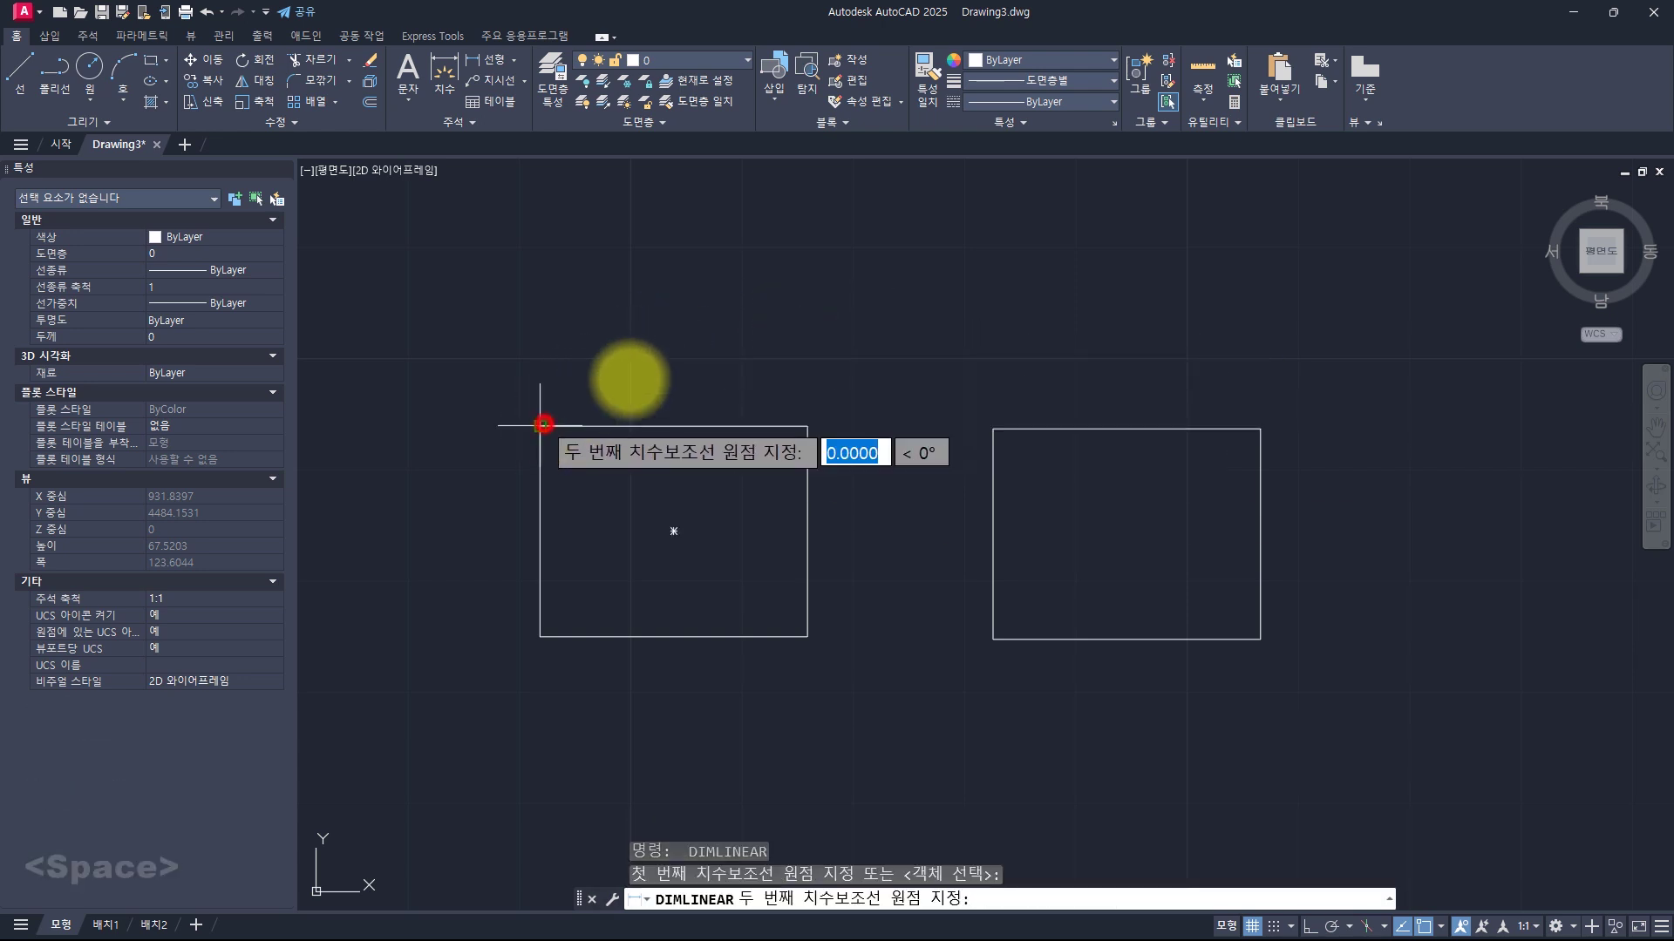
click(809, 426)
click(783, 272)
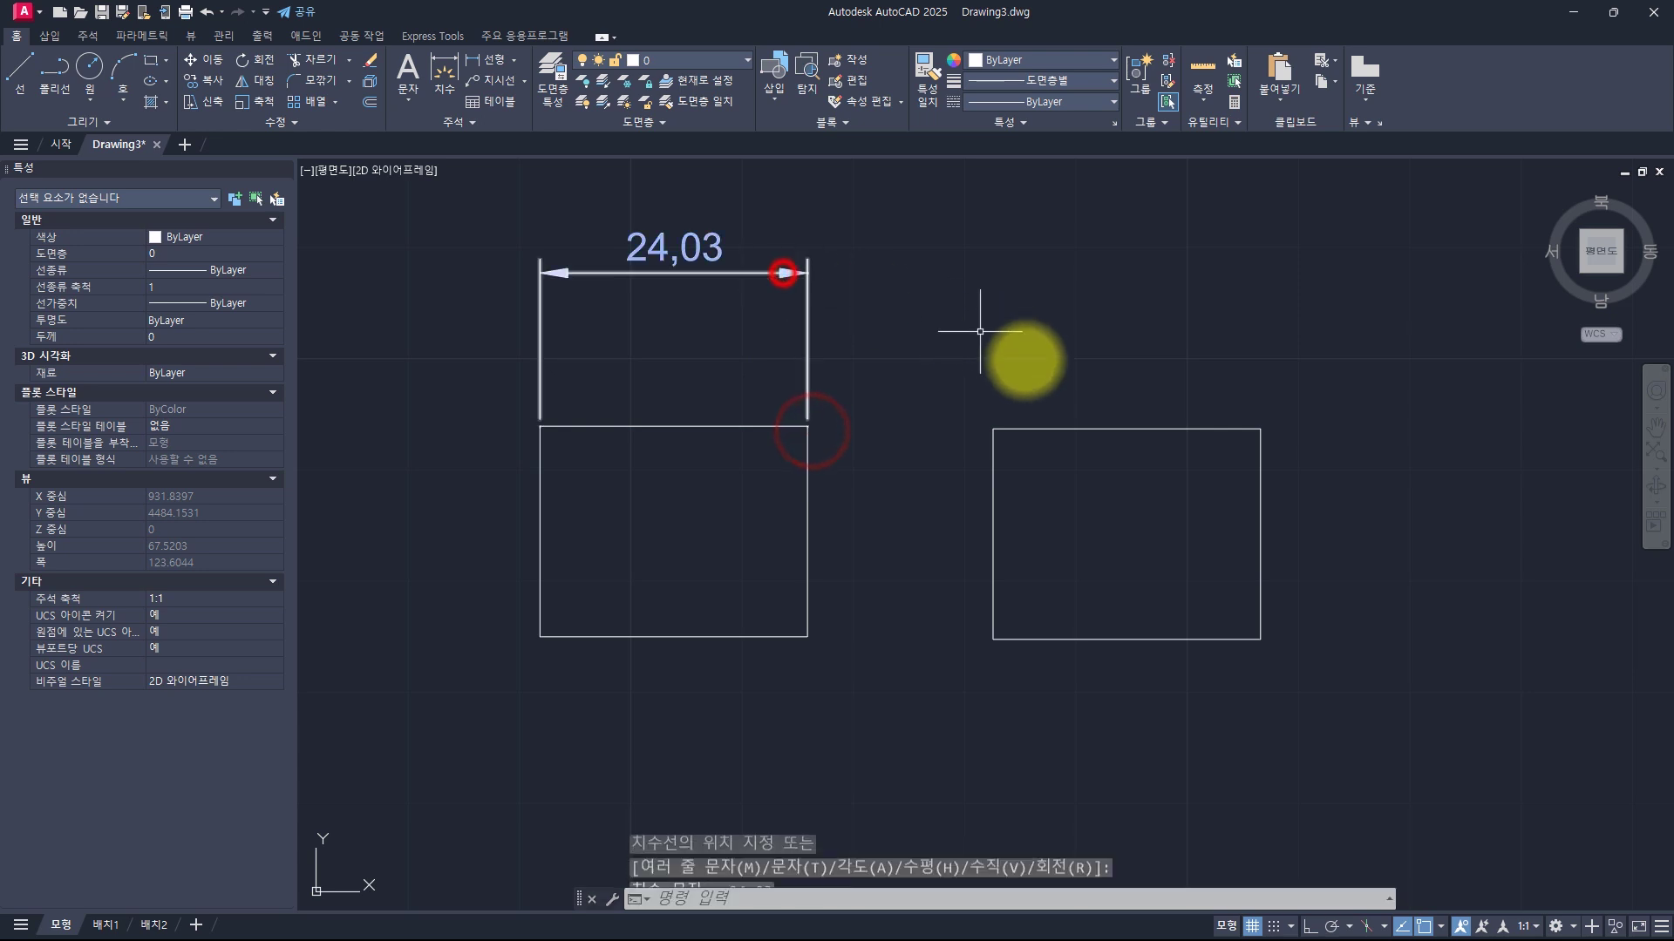
Add a linear dimension above the right rectangle between its two upper corners
key(space)
click(994, 429)
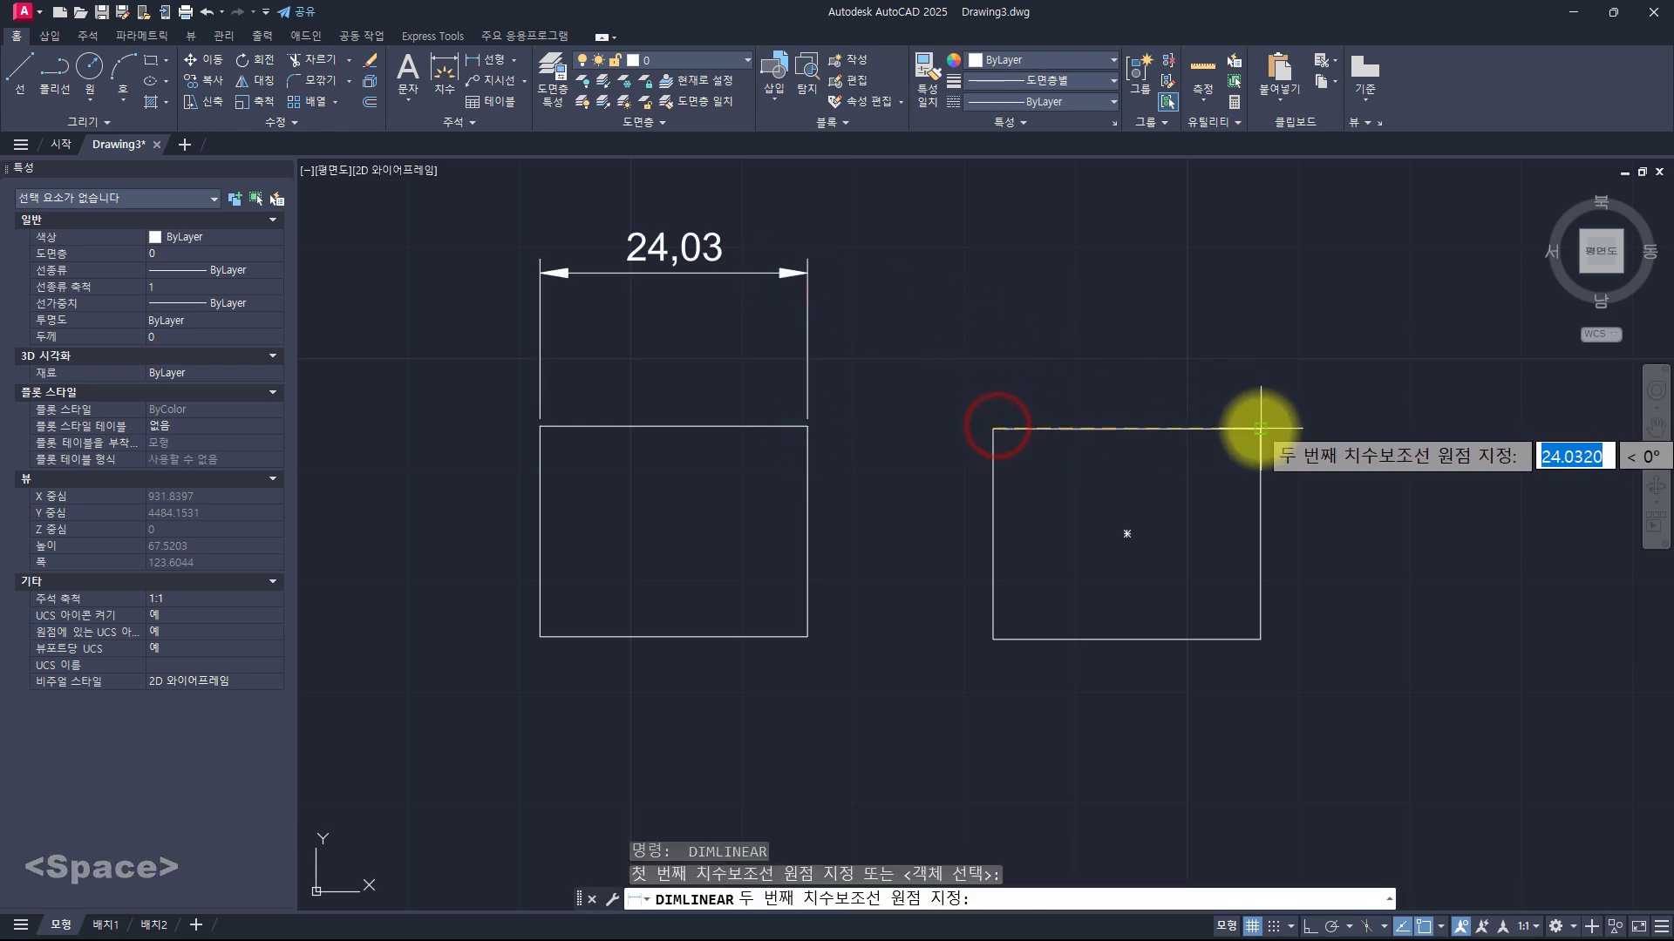
click(1260, 428)
click(1219, 289)
key(Escape)
key(Escape)
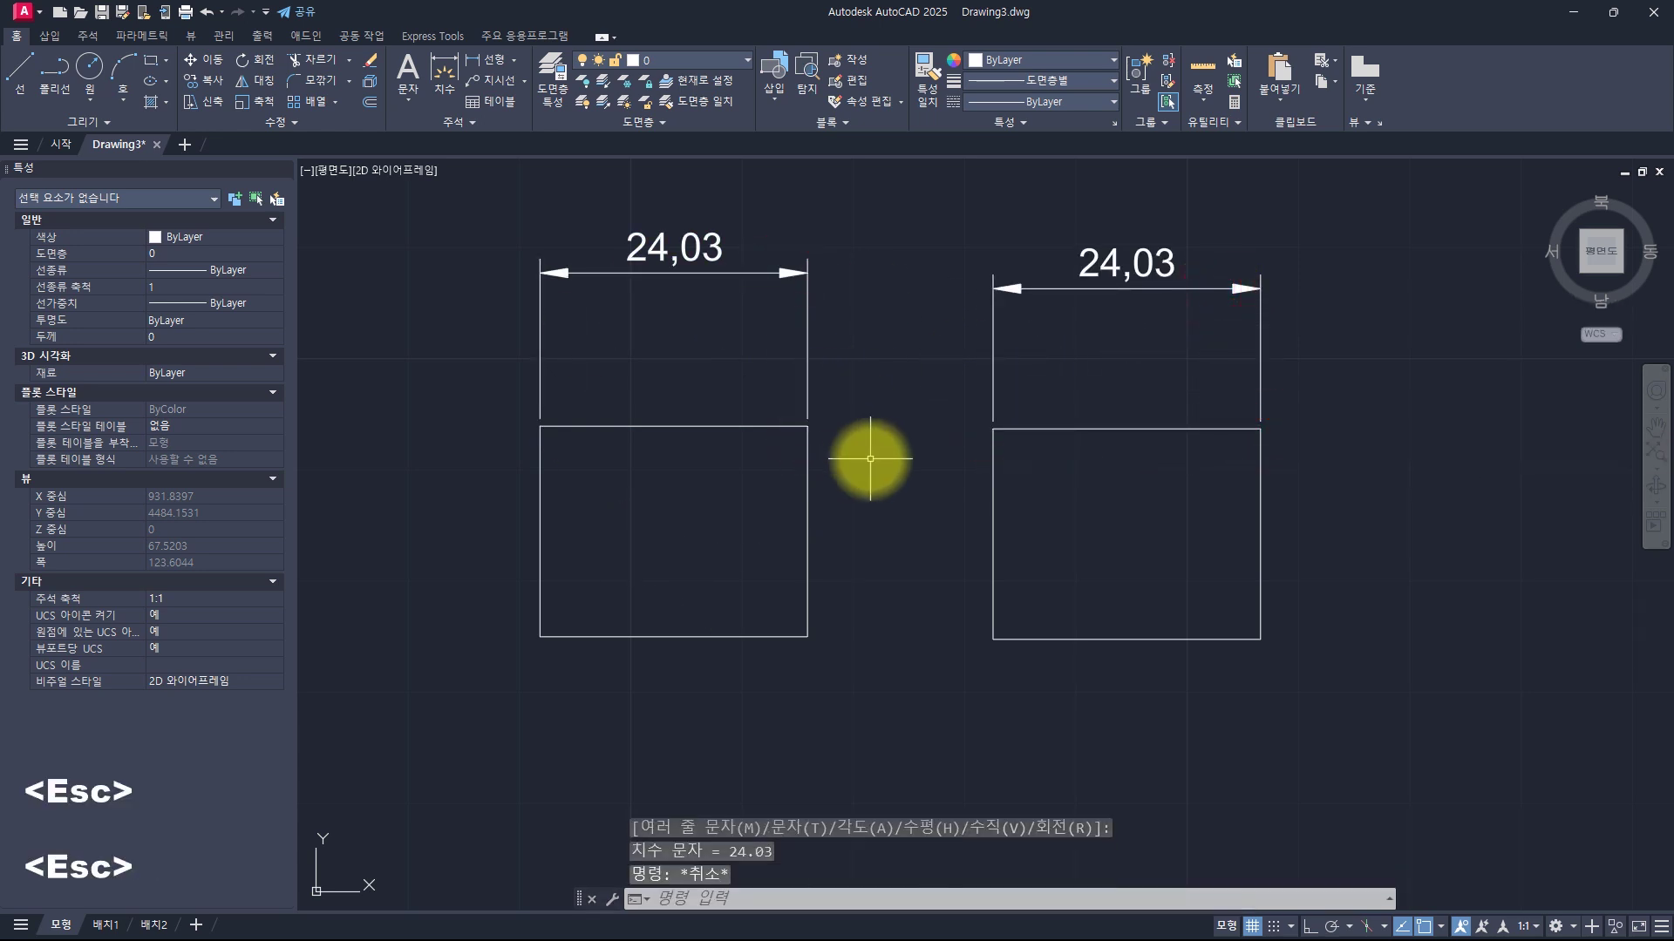
key(Escape)
Try starting a vertical dimension at the left rectangle's lower-right corner to examine the node snap at its upper-right corner, then cancel
key(space)
click(809, 637)
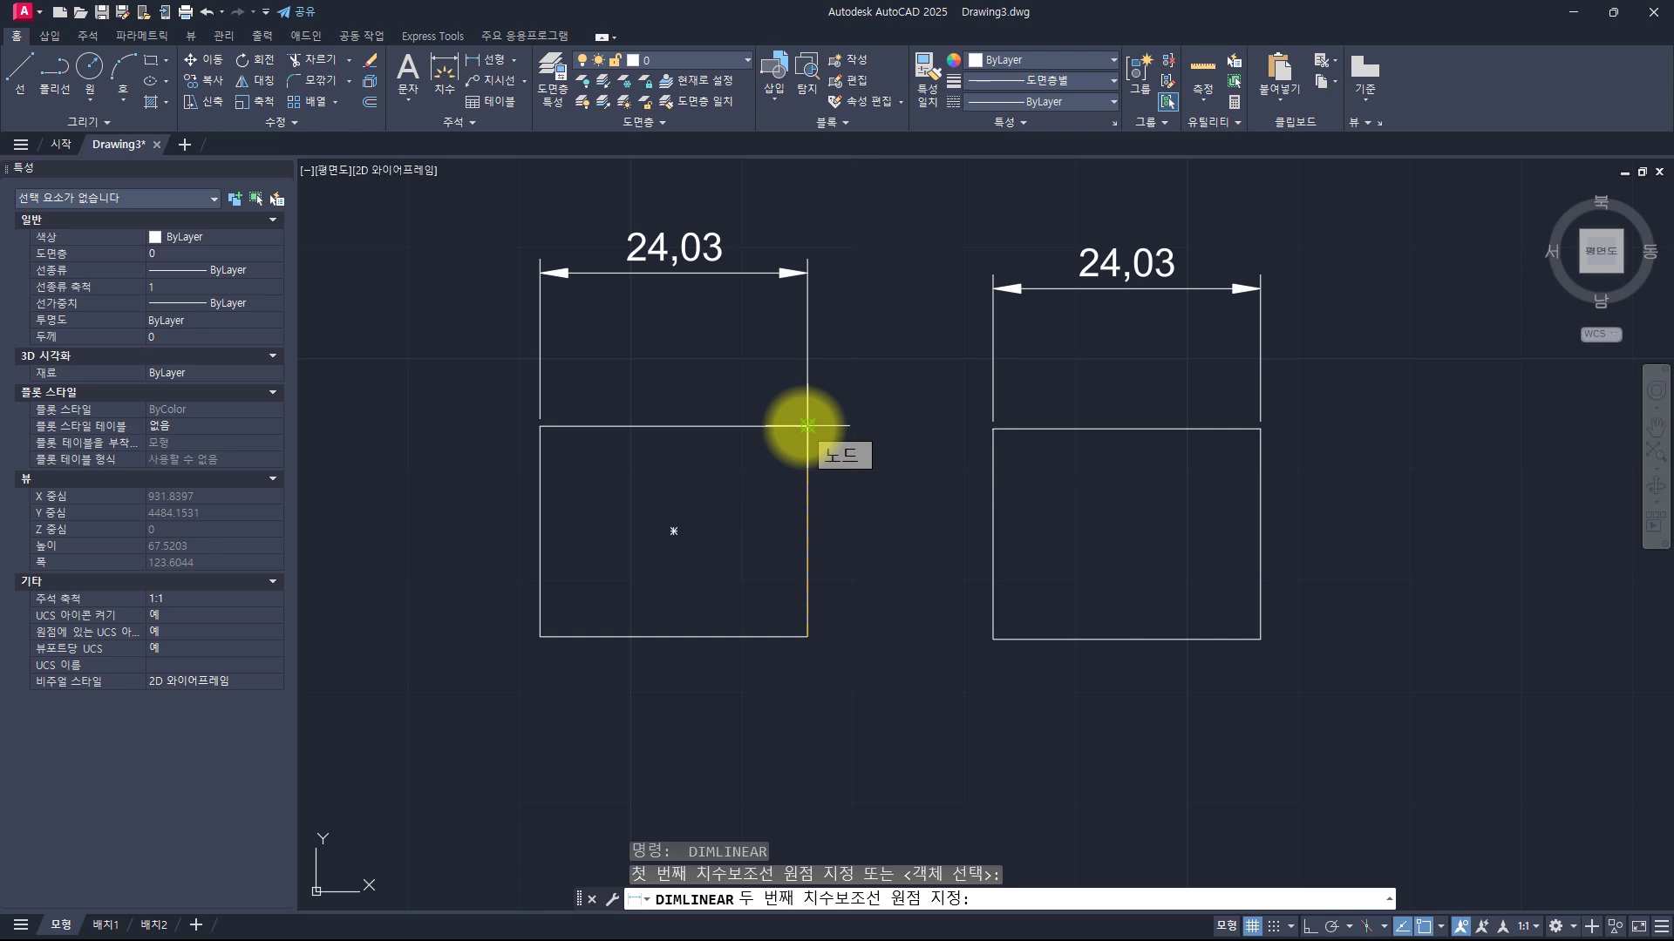
key(Escape)
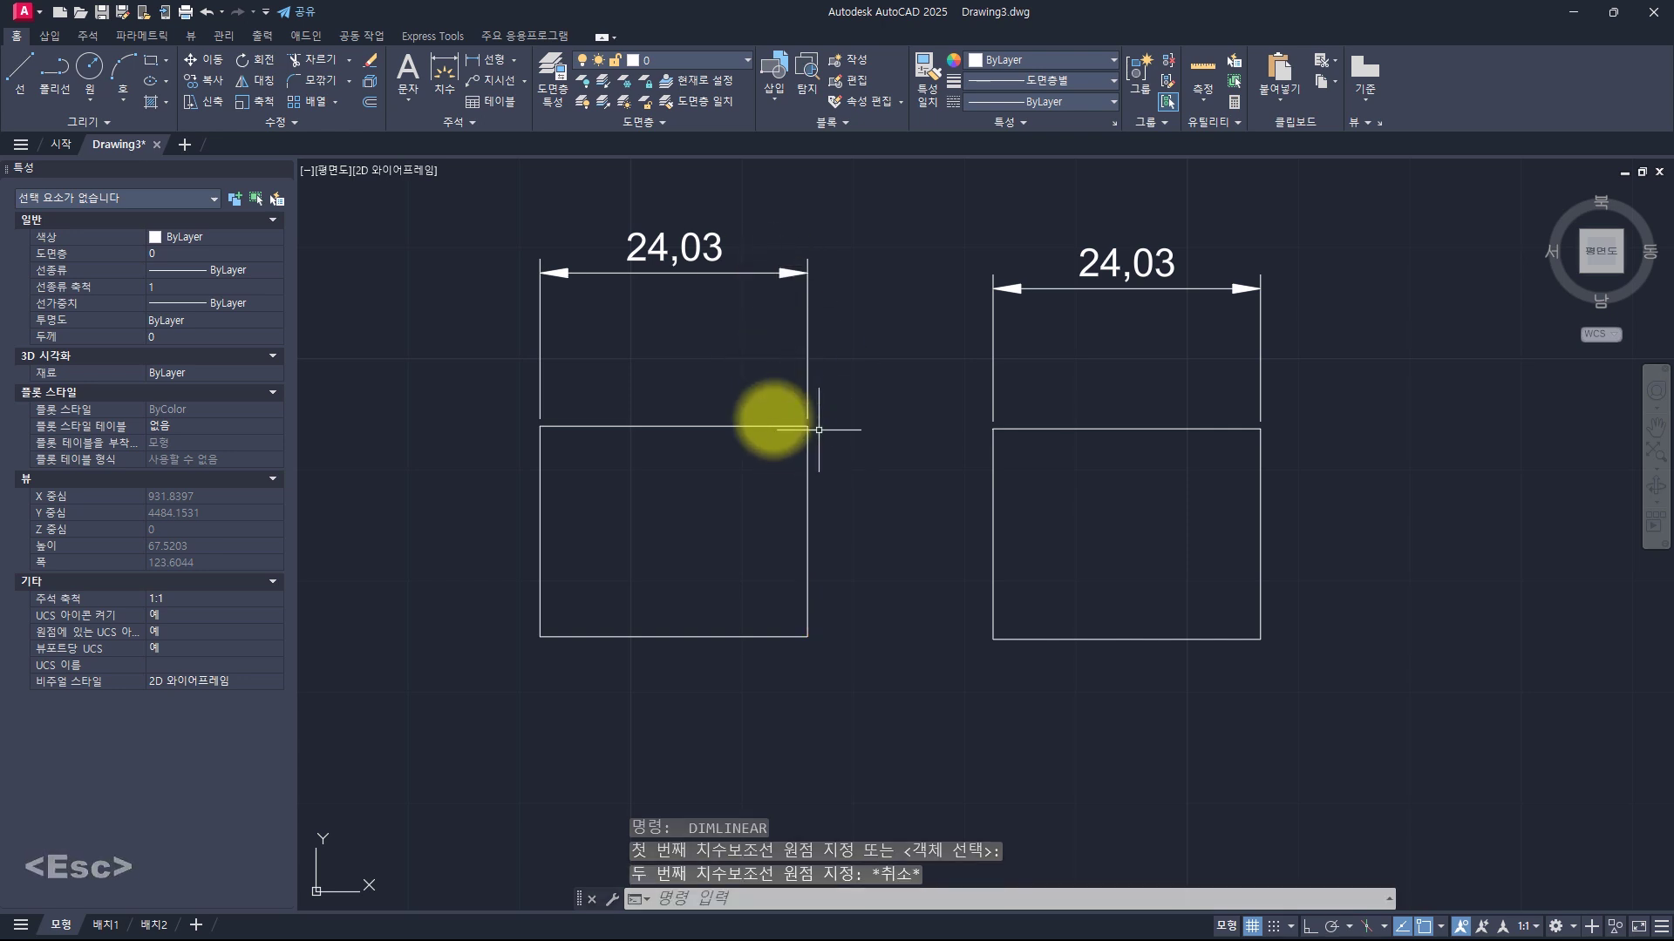
key(Escape)
key(Escape)
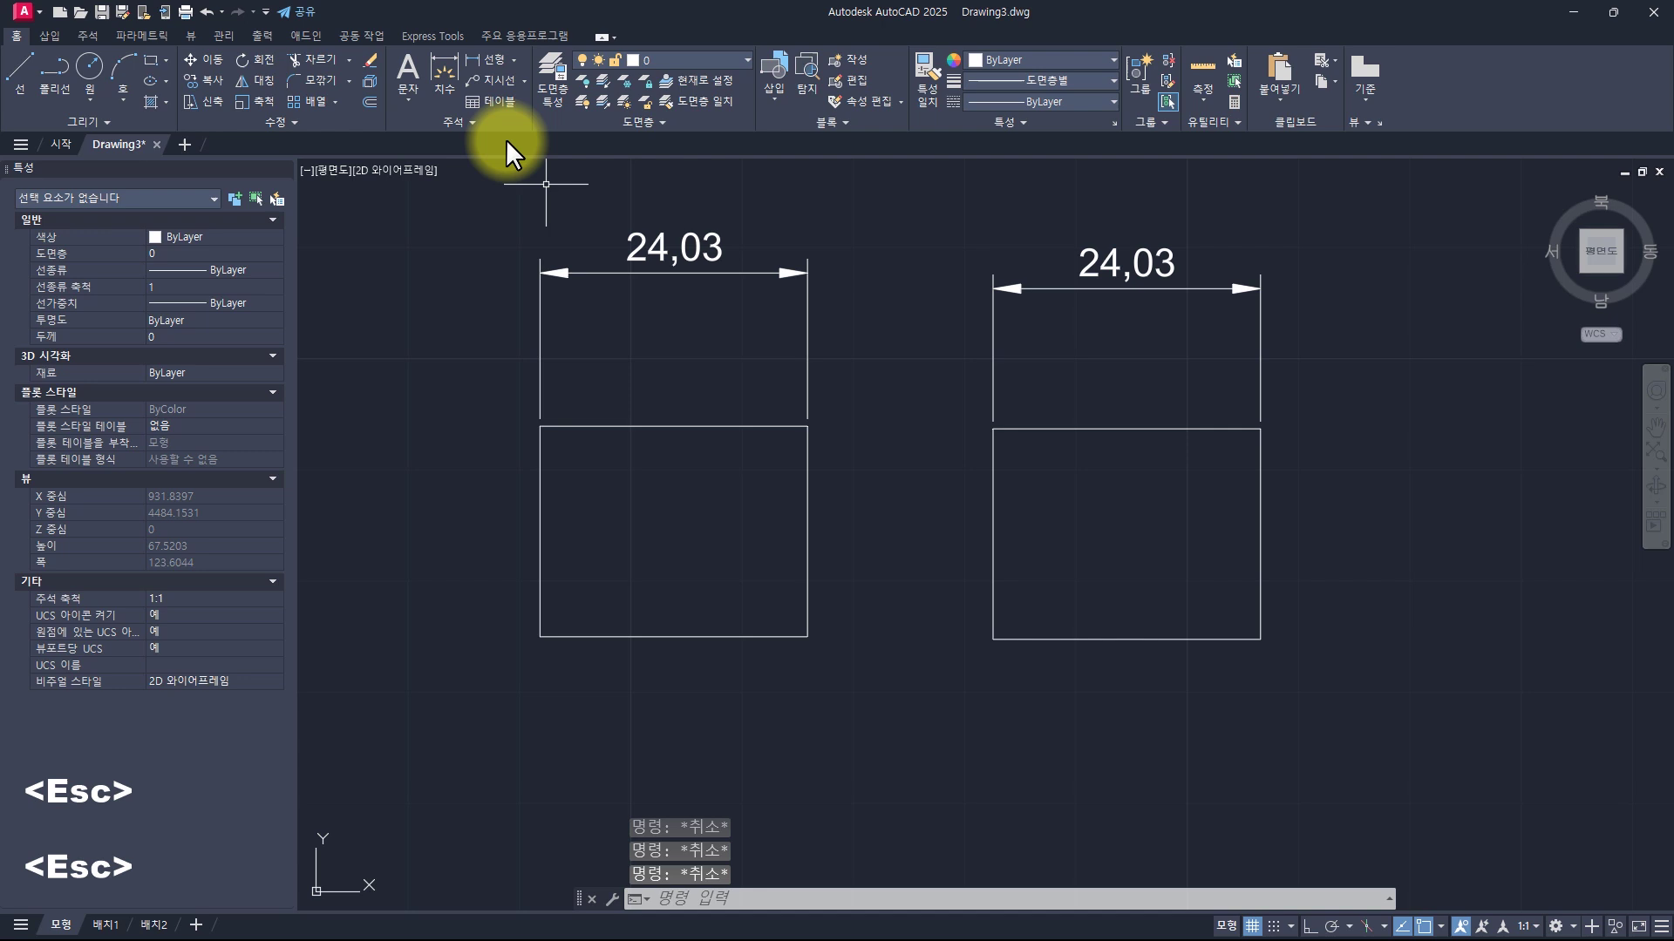
Place a linear dimension about 39 units wide between two free points on either side of the left rectangle
click(486, 63)
click(456, 513)
click(888, 492)
click(872, 330)
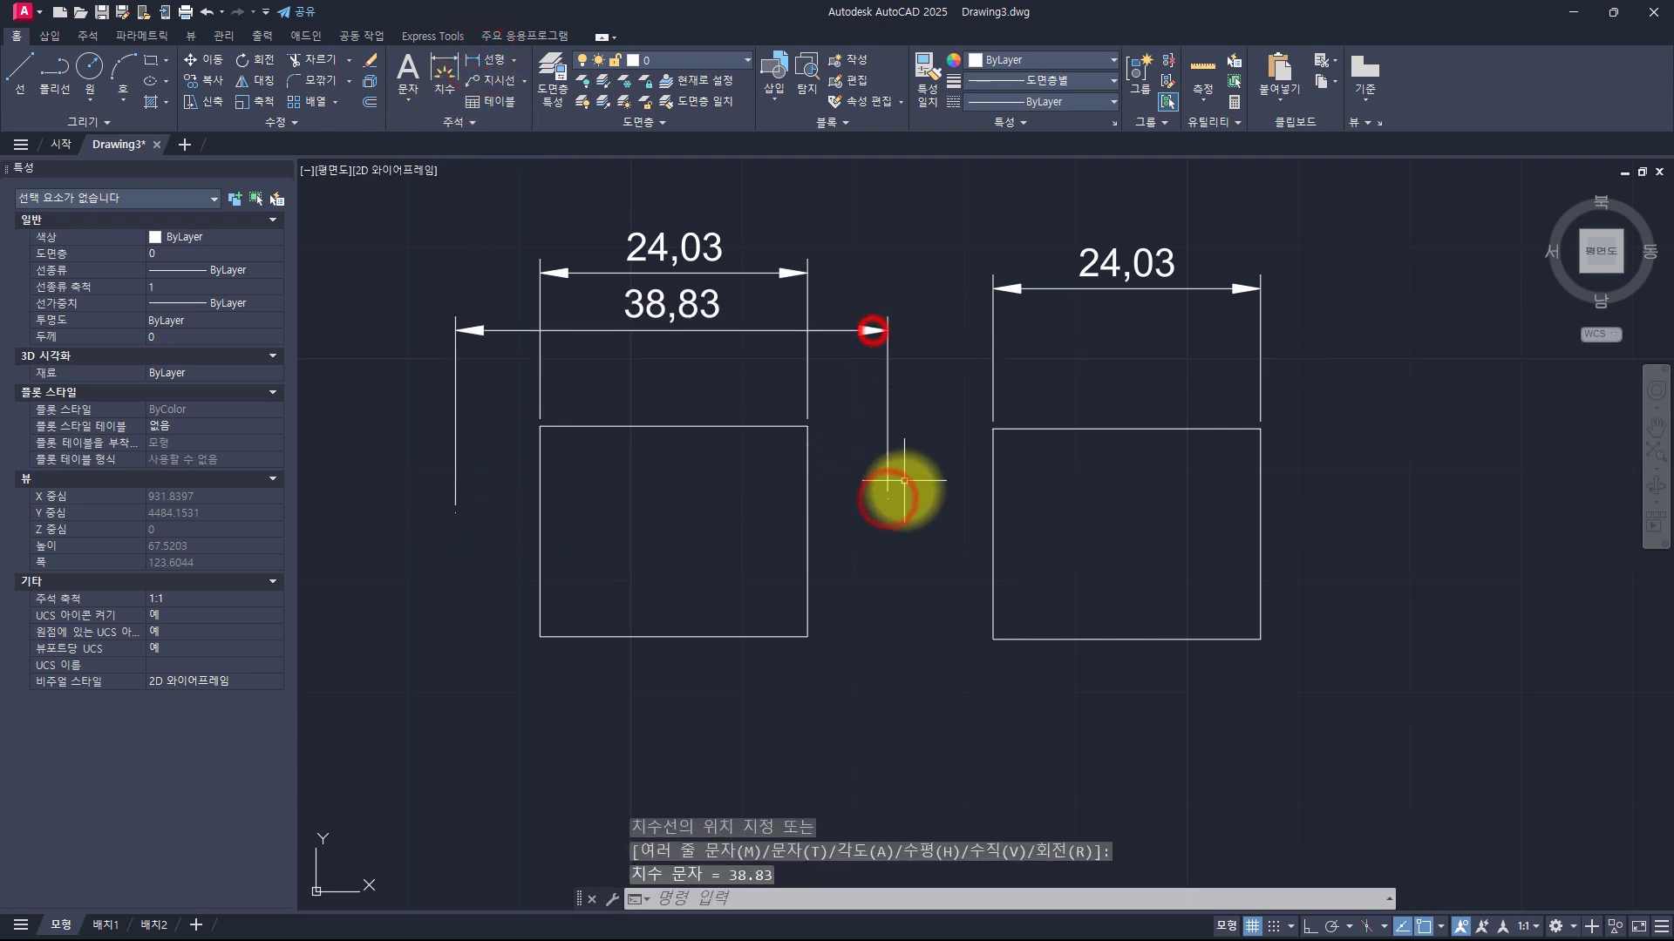
Check the node snap at the free dimension's right origin point with the Line command, then cancel it and undo that dimension
click(20, 68)
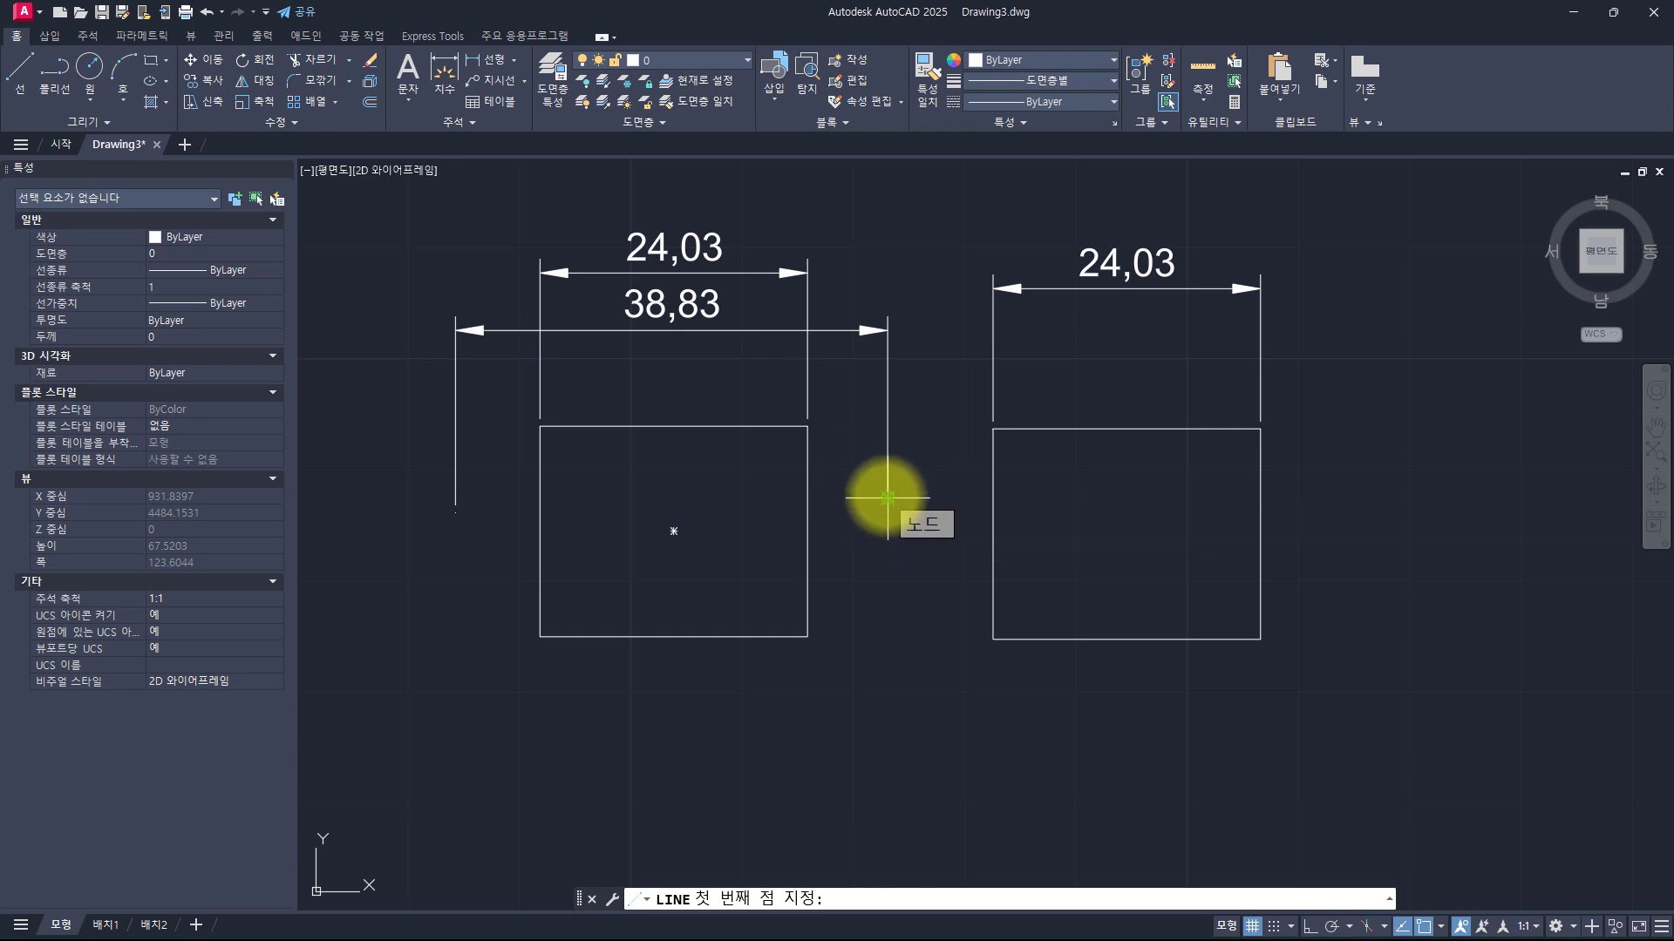
key(Escape)
key(Escape)
key(ctrl+z)
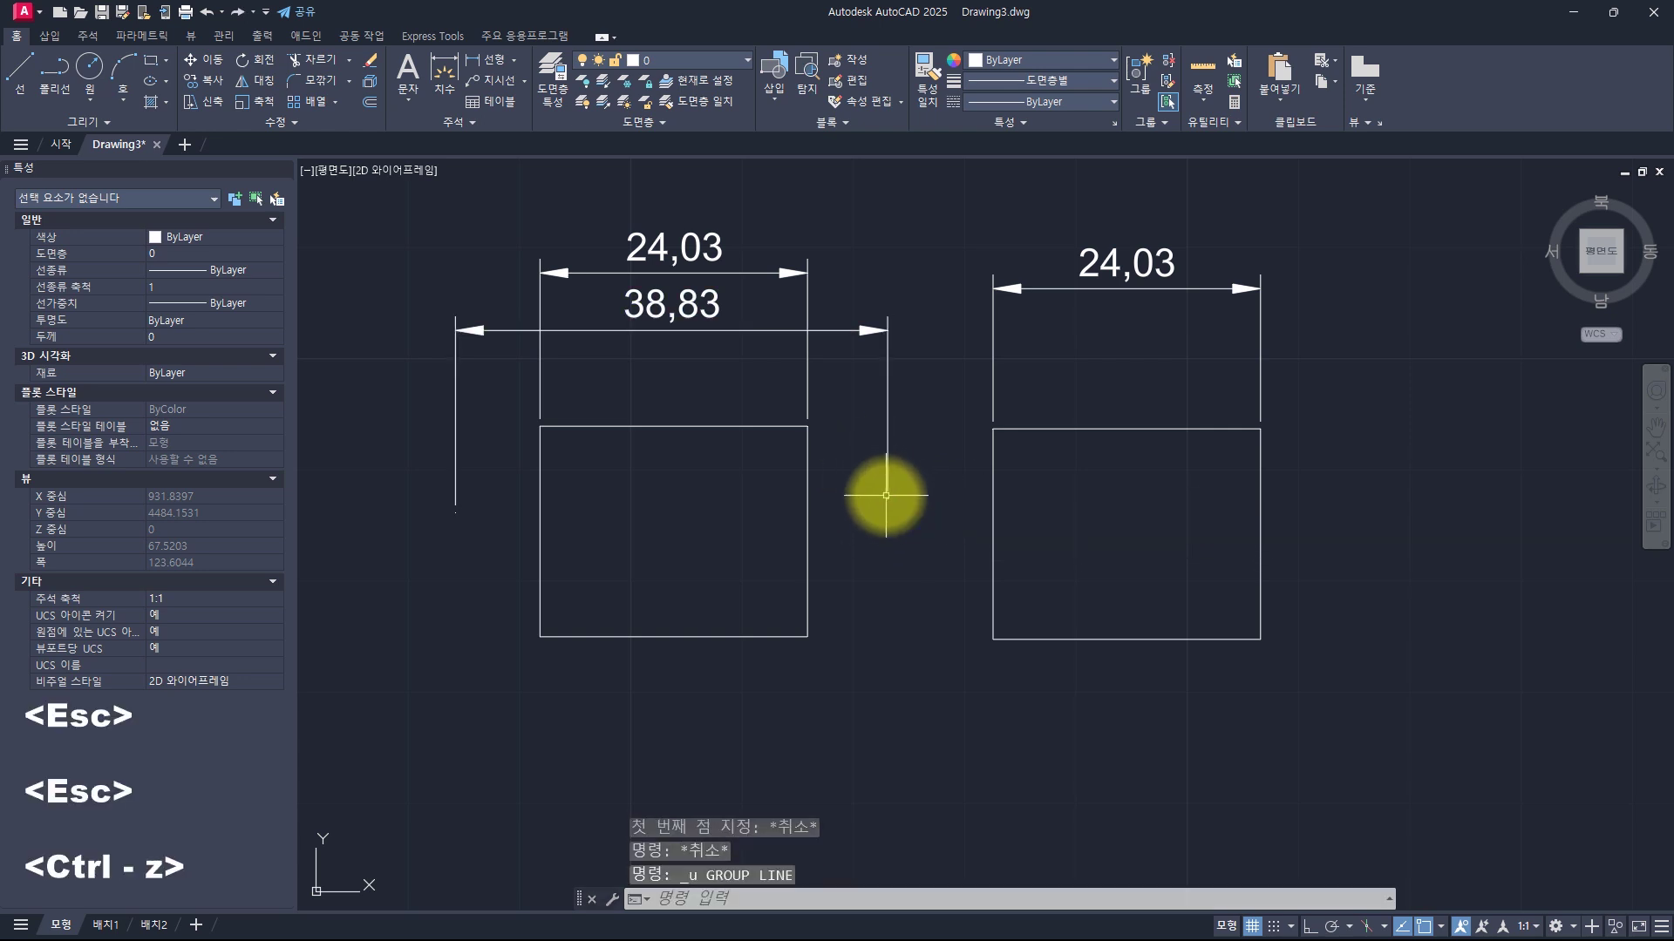
key(ctrl+z)
key(Escape)
Add a vertical linear dimension beside the left rectangle between its lower-right and upper-right corners
click(495, 59)
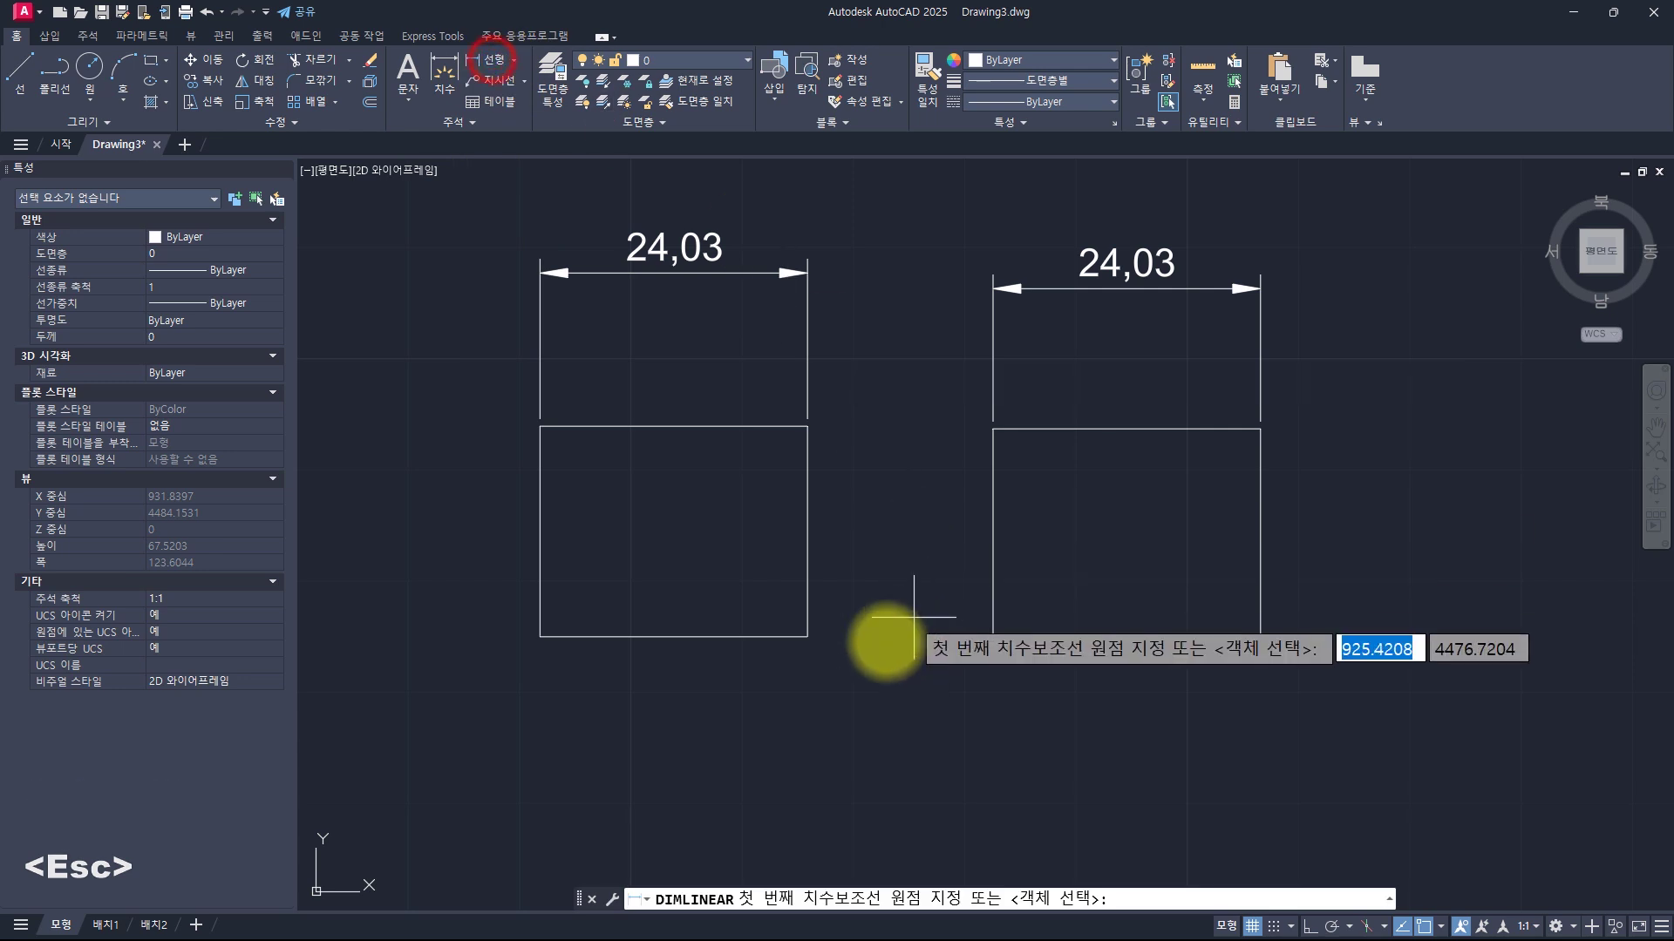
click(808, 637)
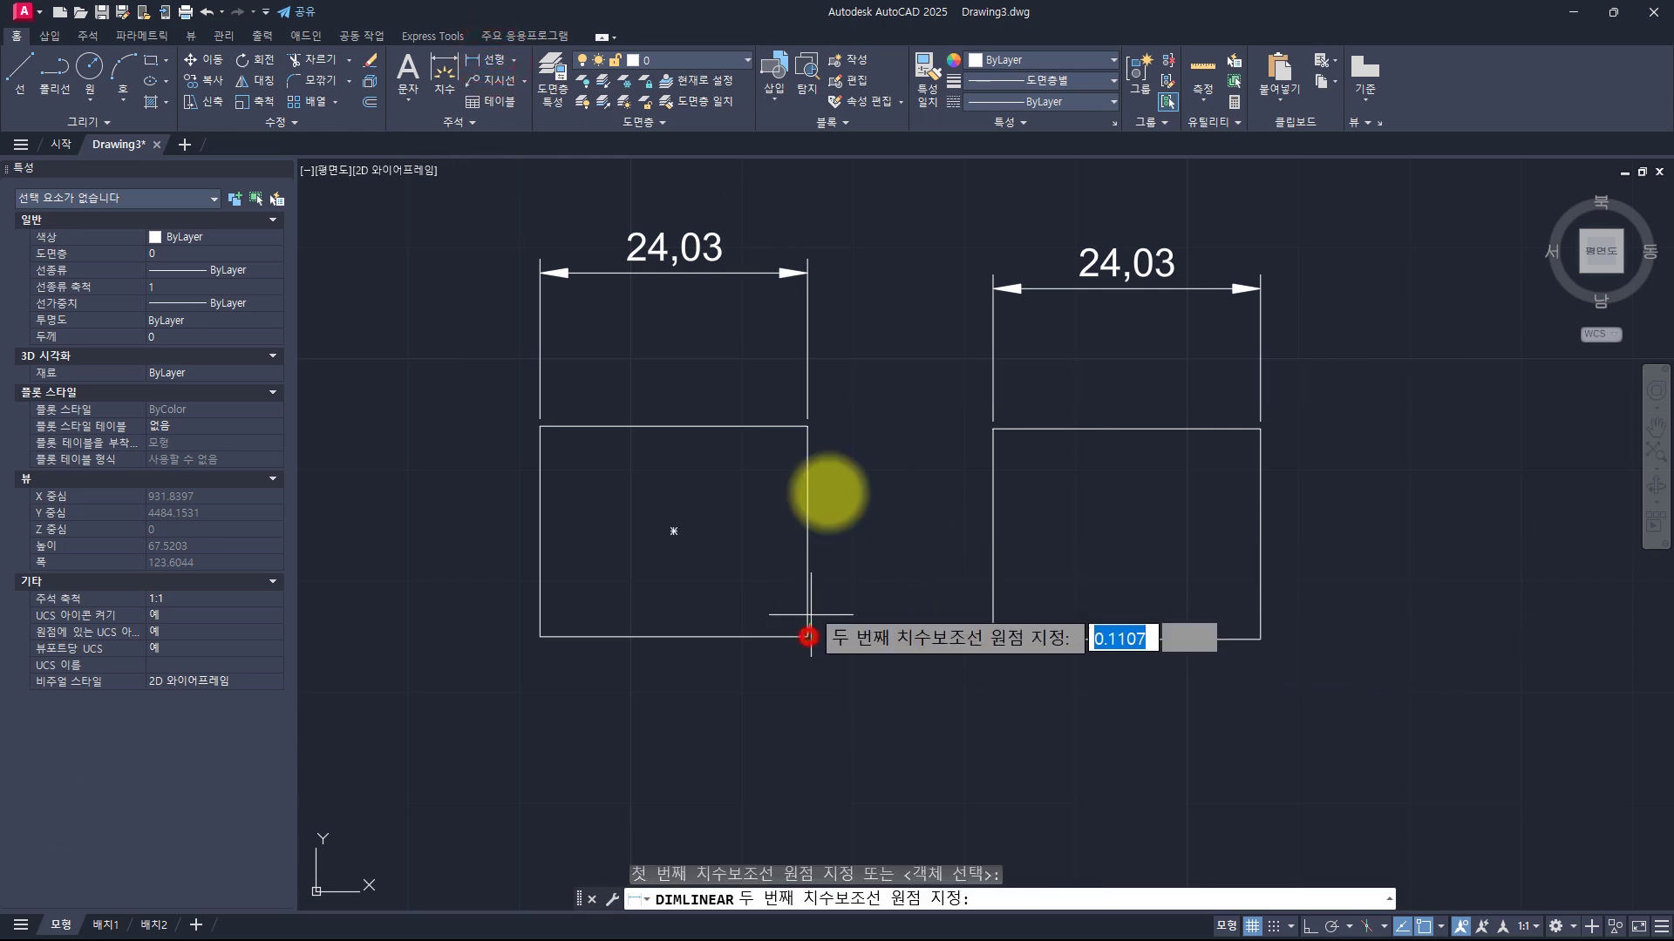
click(809, 425)
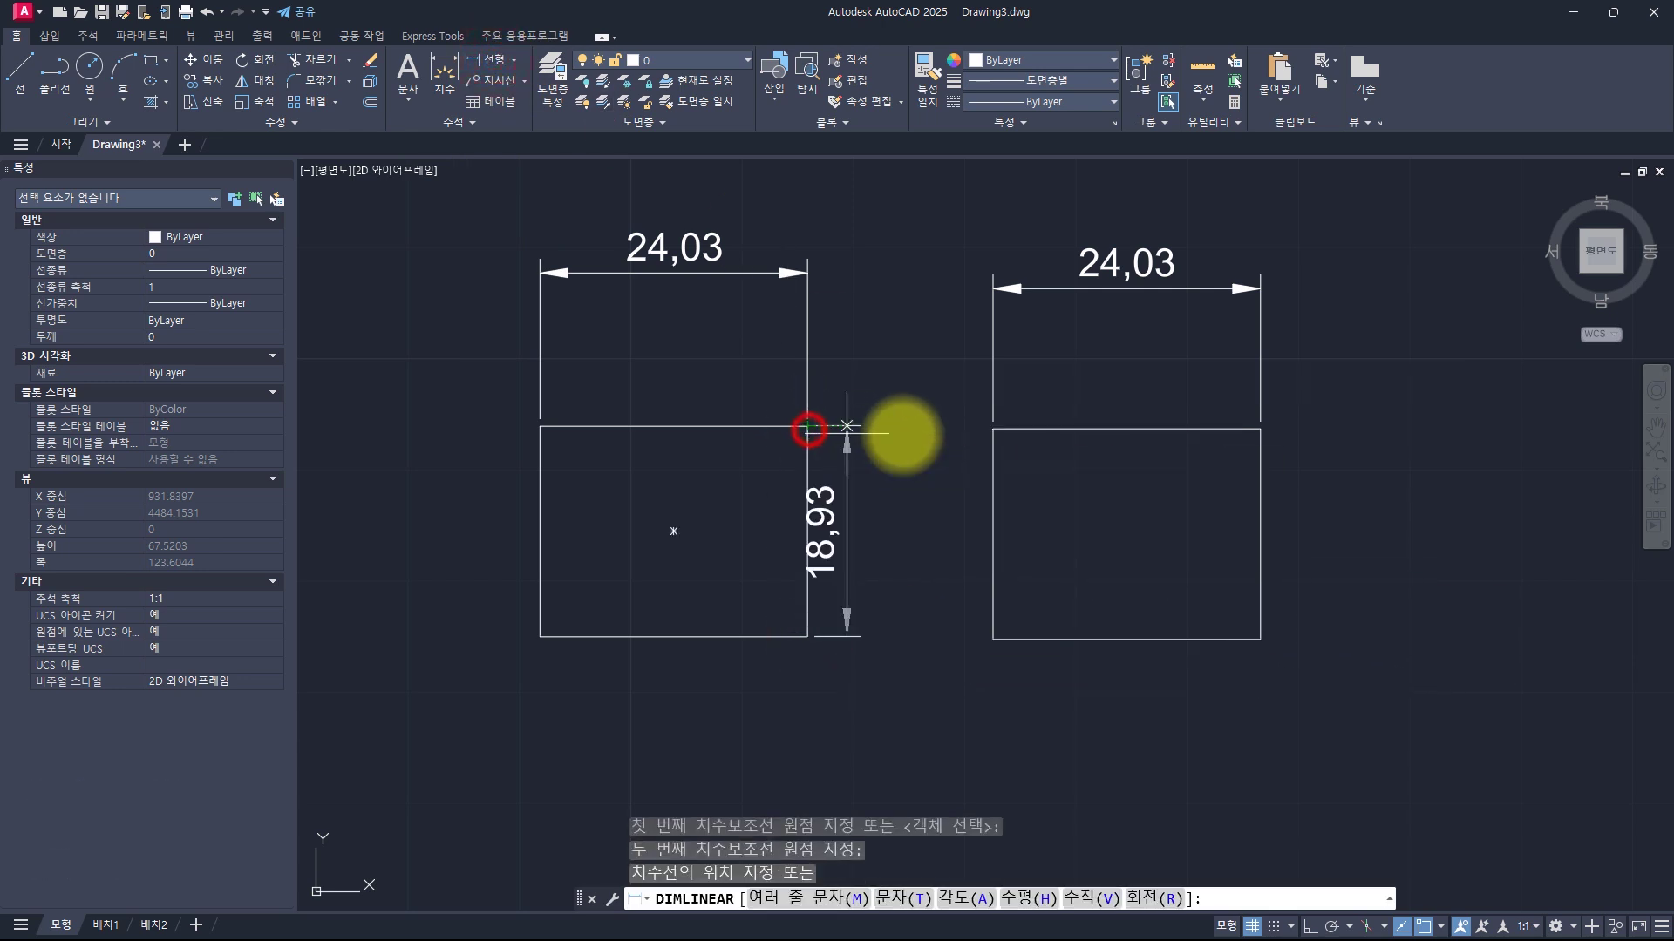
click(907, 436)
key(Escape)
key(Escape)
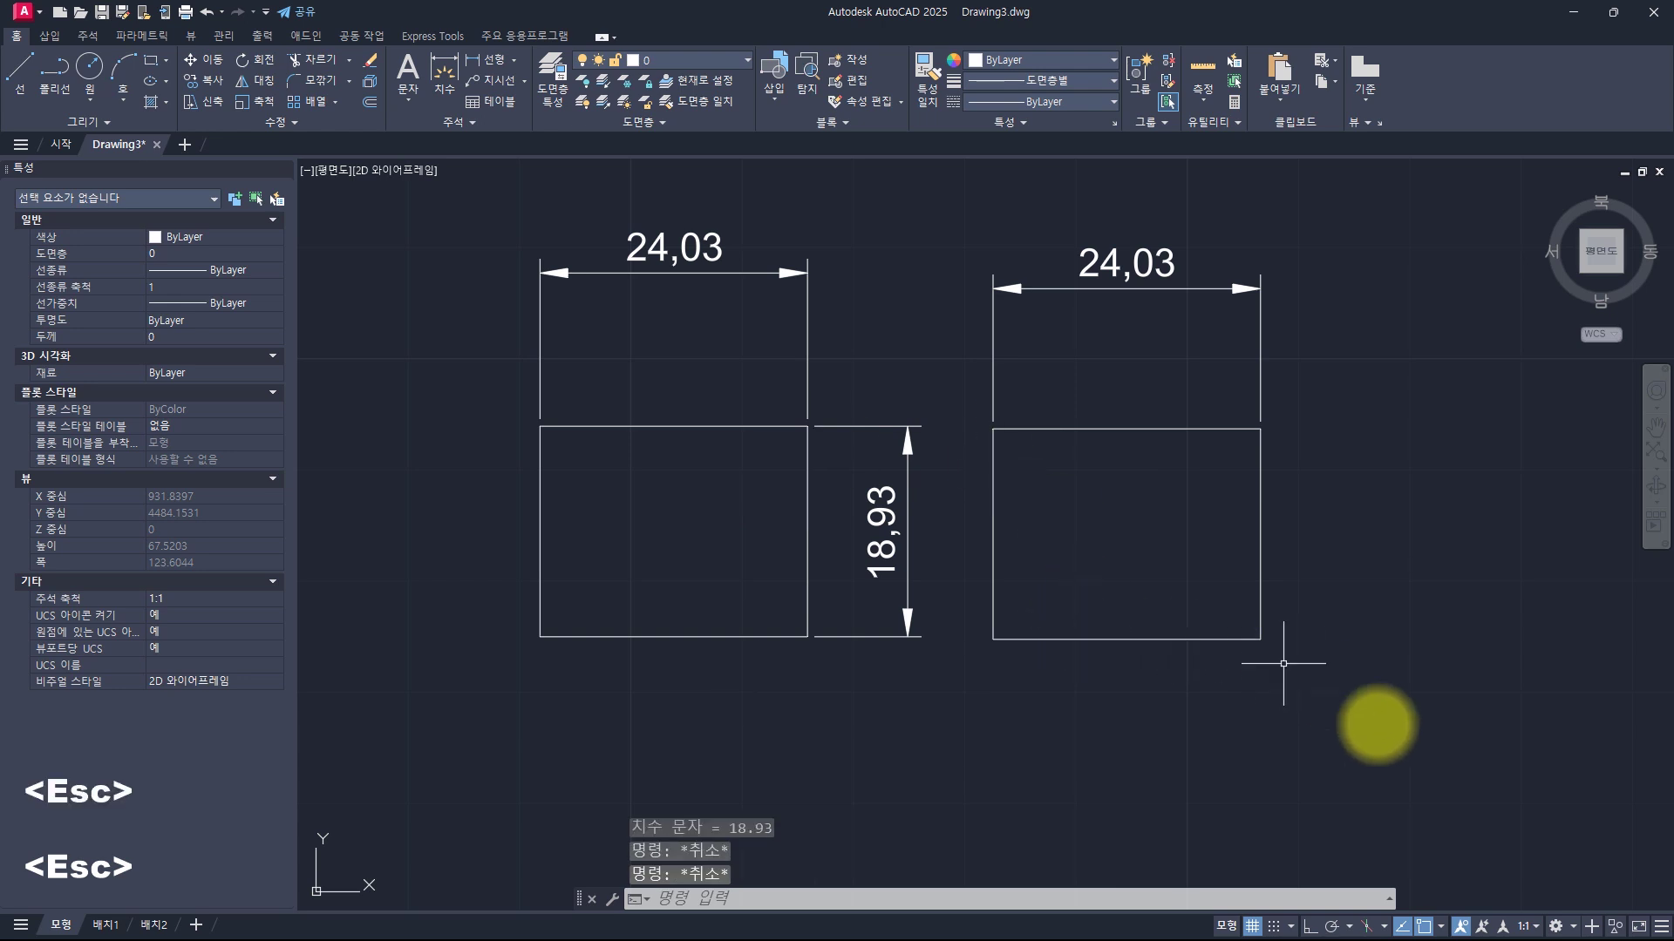
Turn off the Node object snap
click(1442, 927)
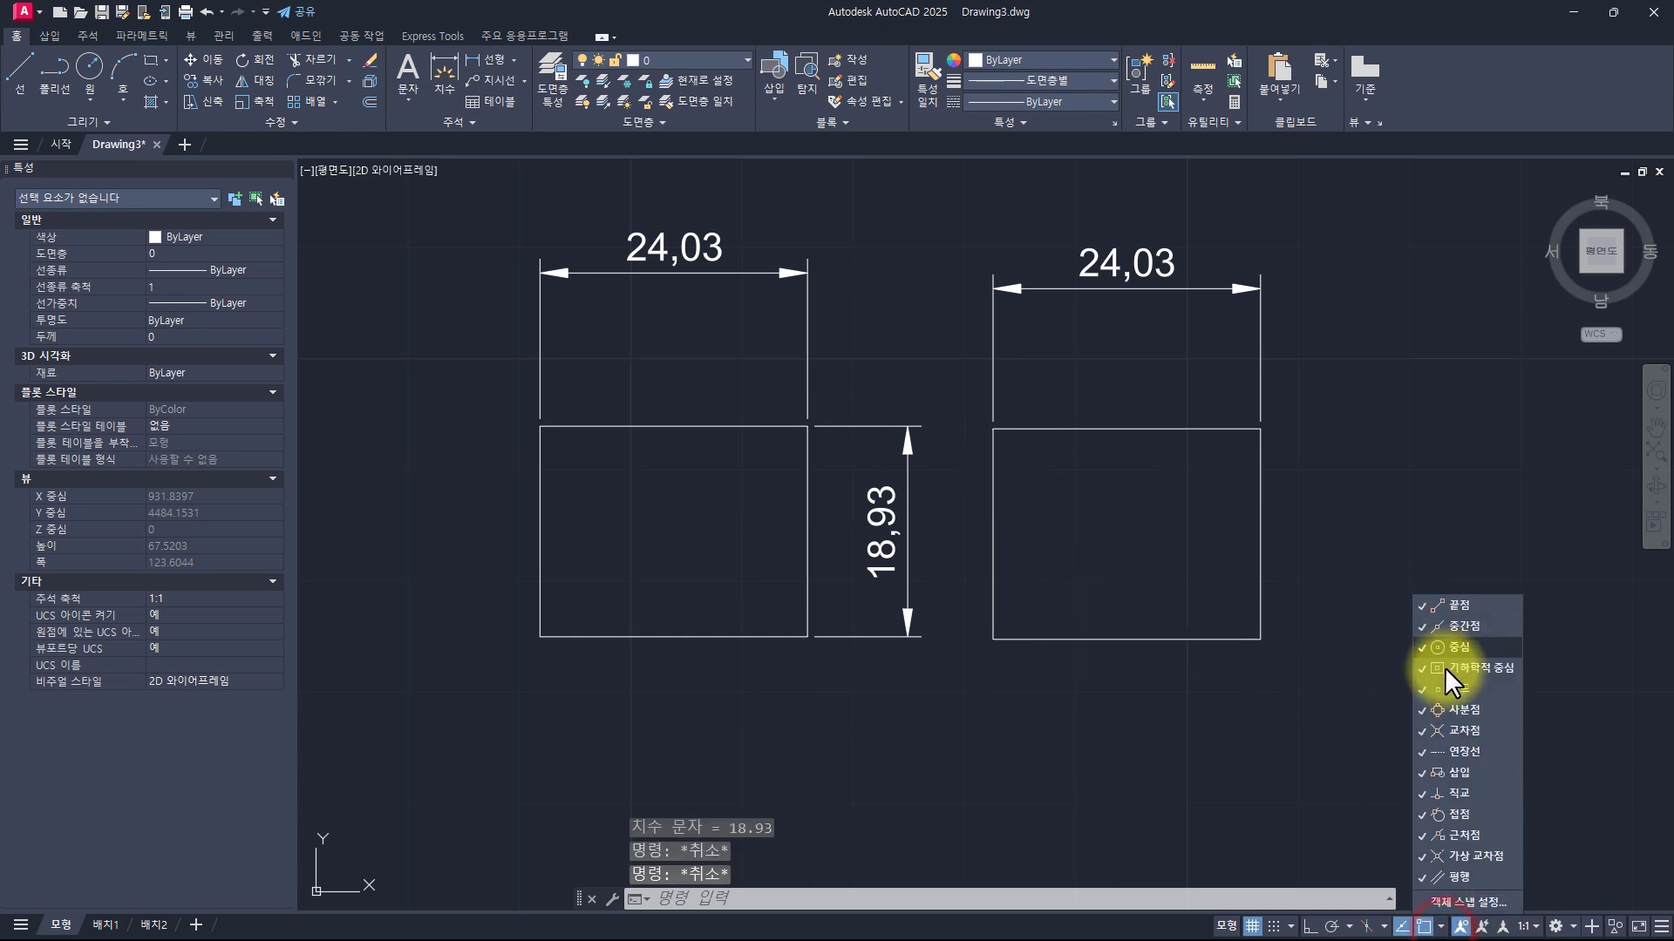
click(1436, 687)
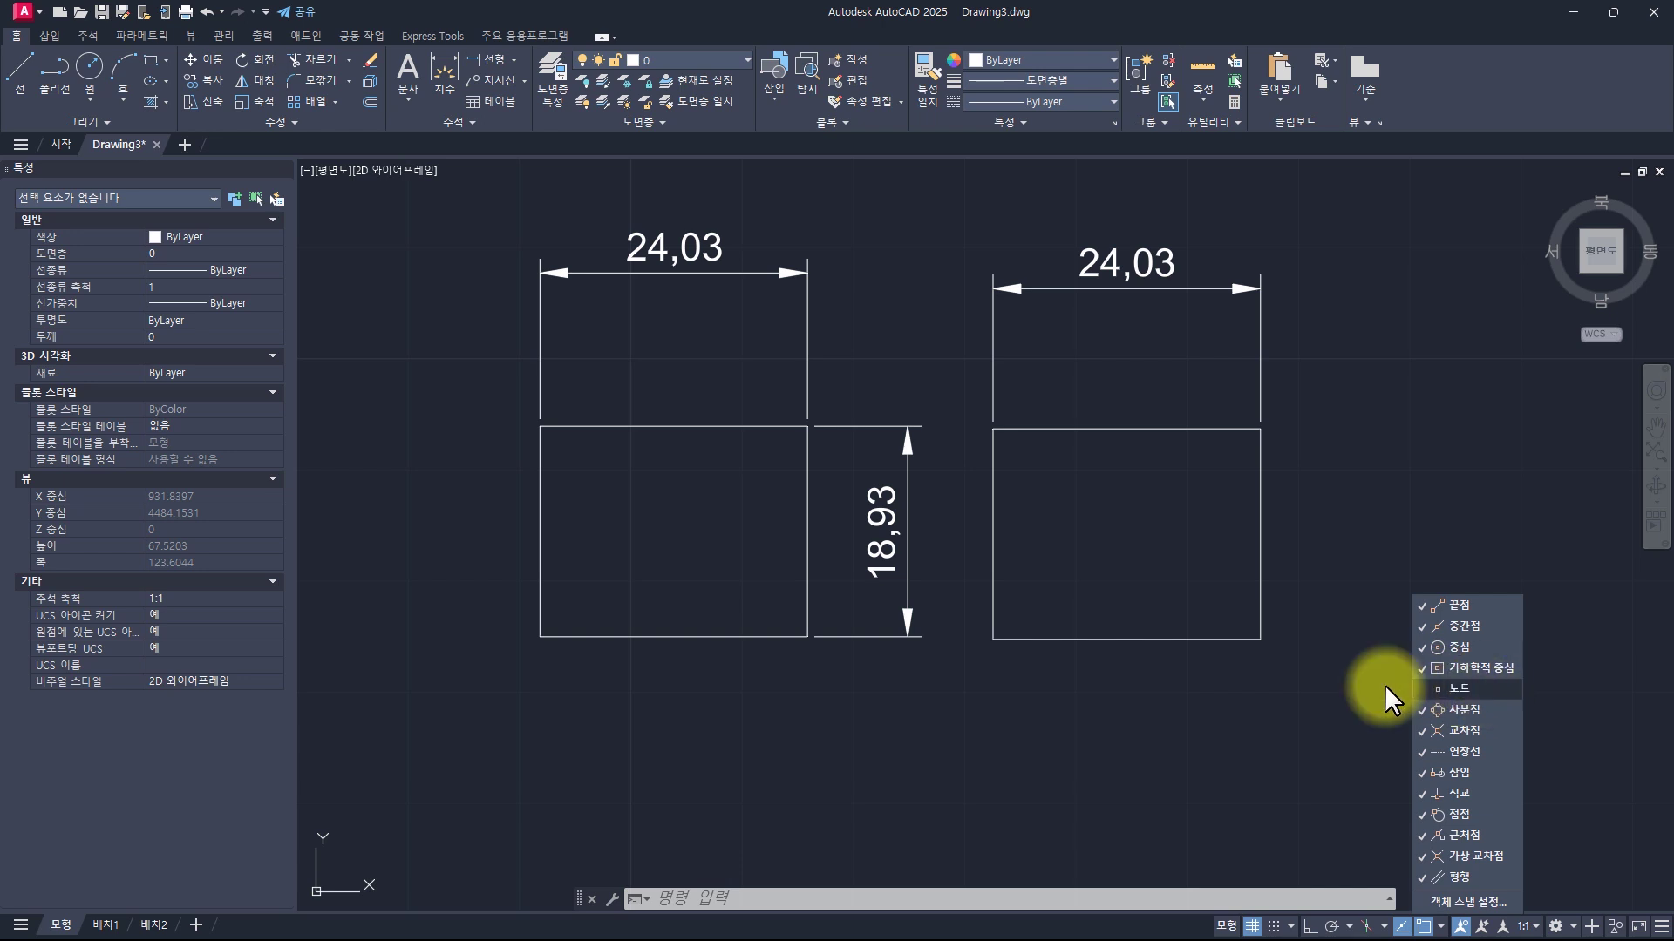
click(1356, 423)
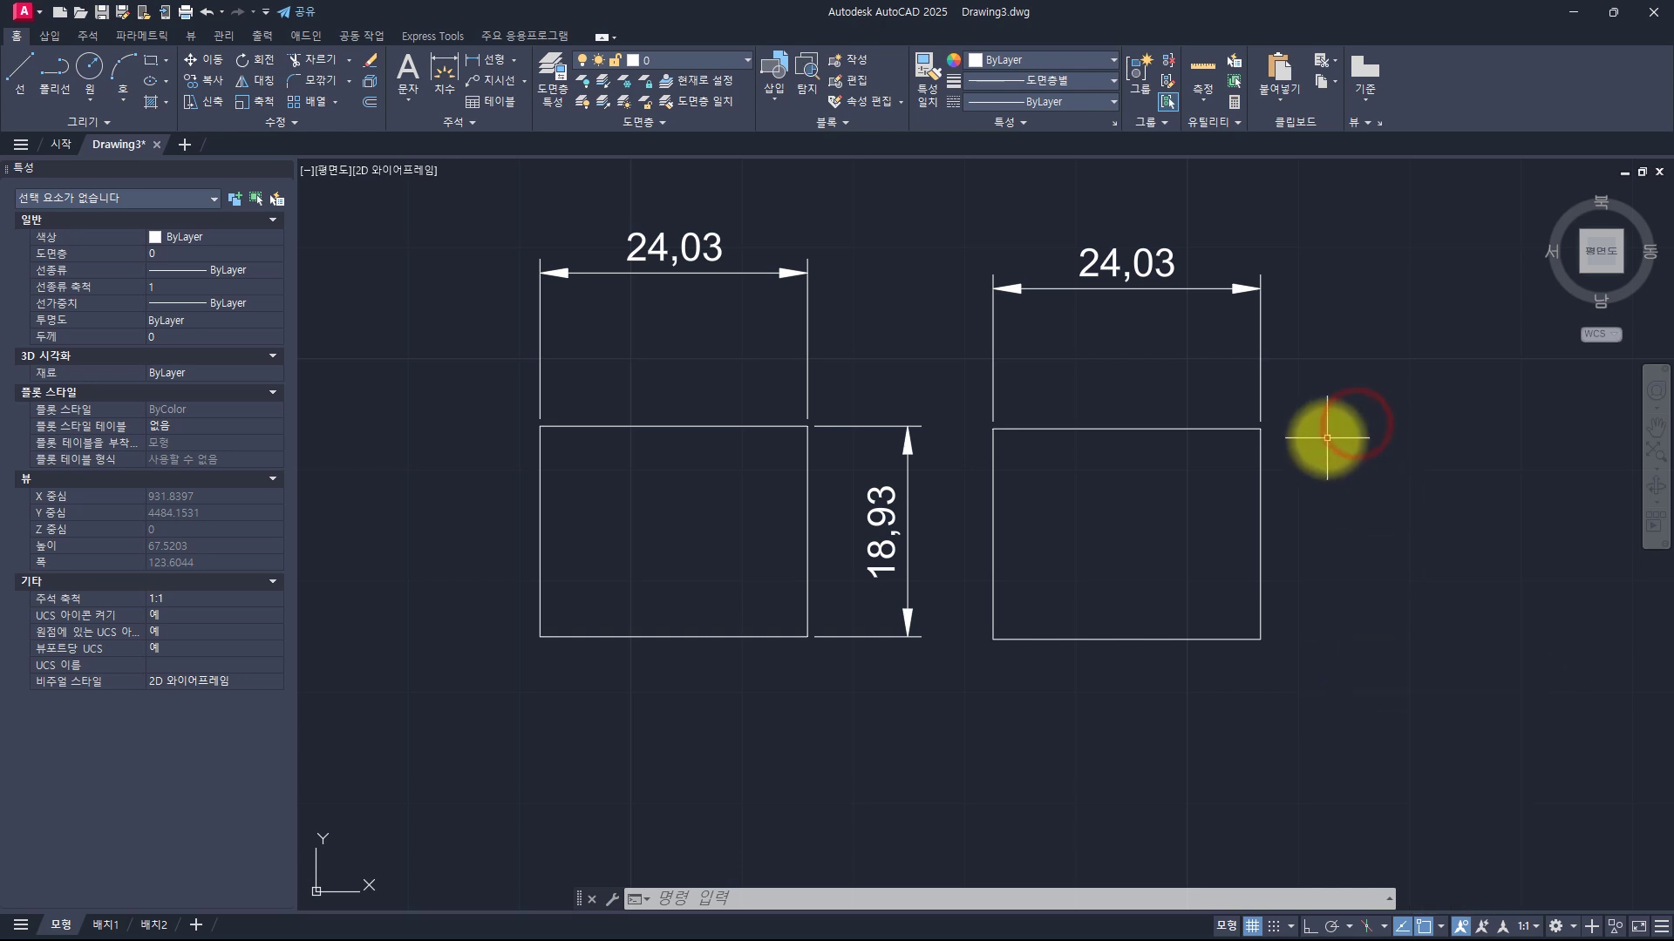
Add a vertical linear dimension beside the right rectangle between its lower-right and upper-right corners
text(dli)
key(space)
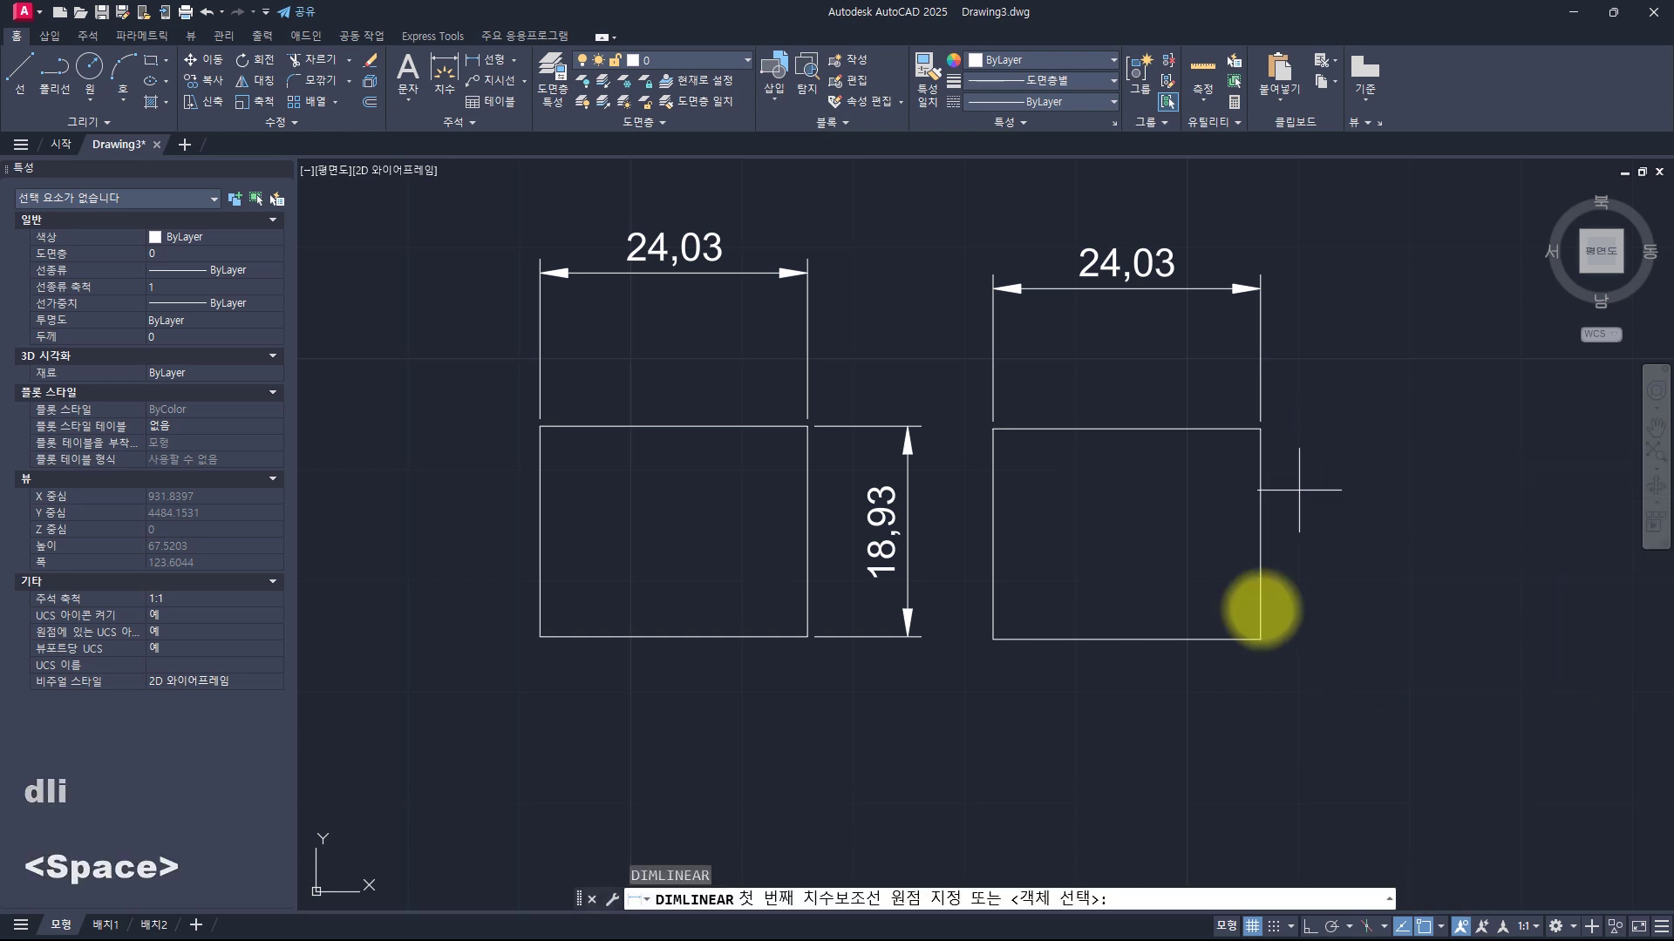
click(1261, 639)
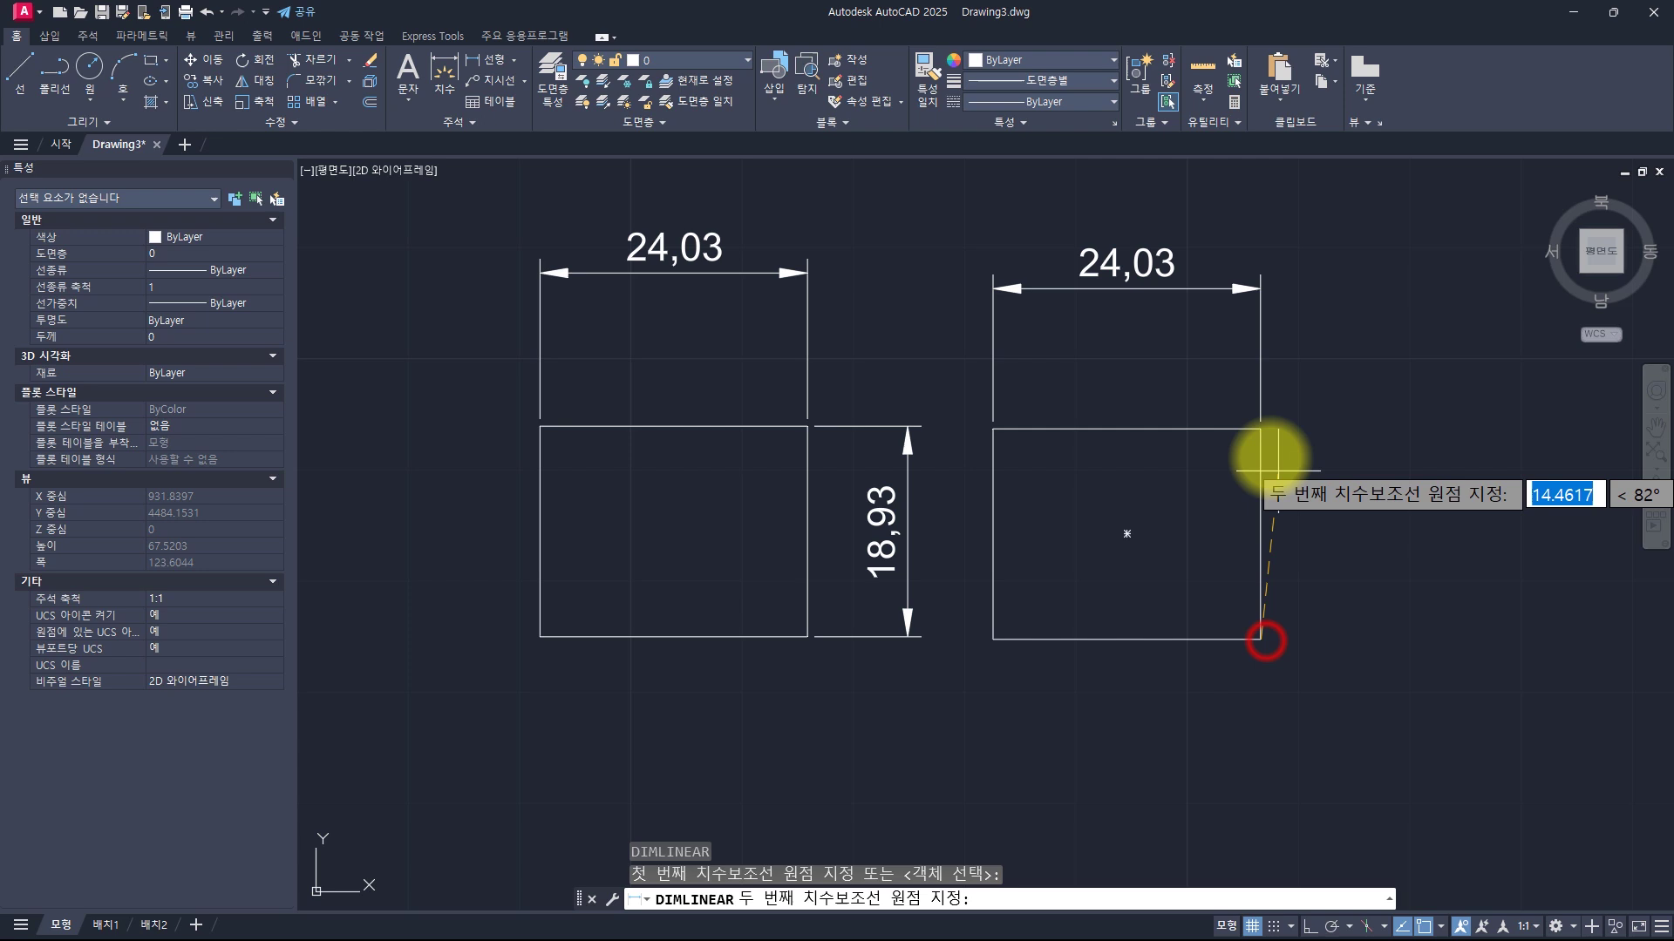
click(1260, 429)
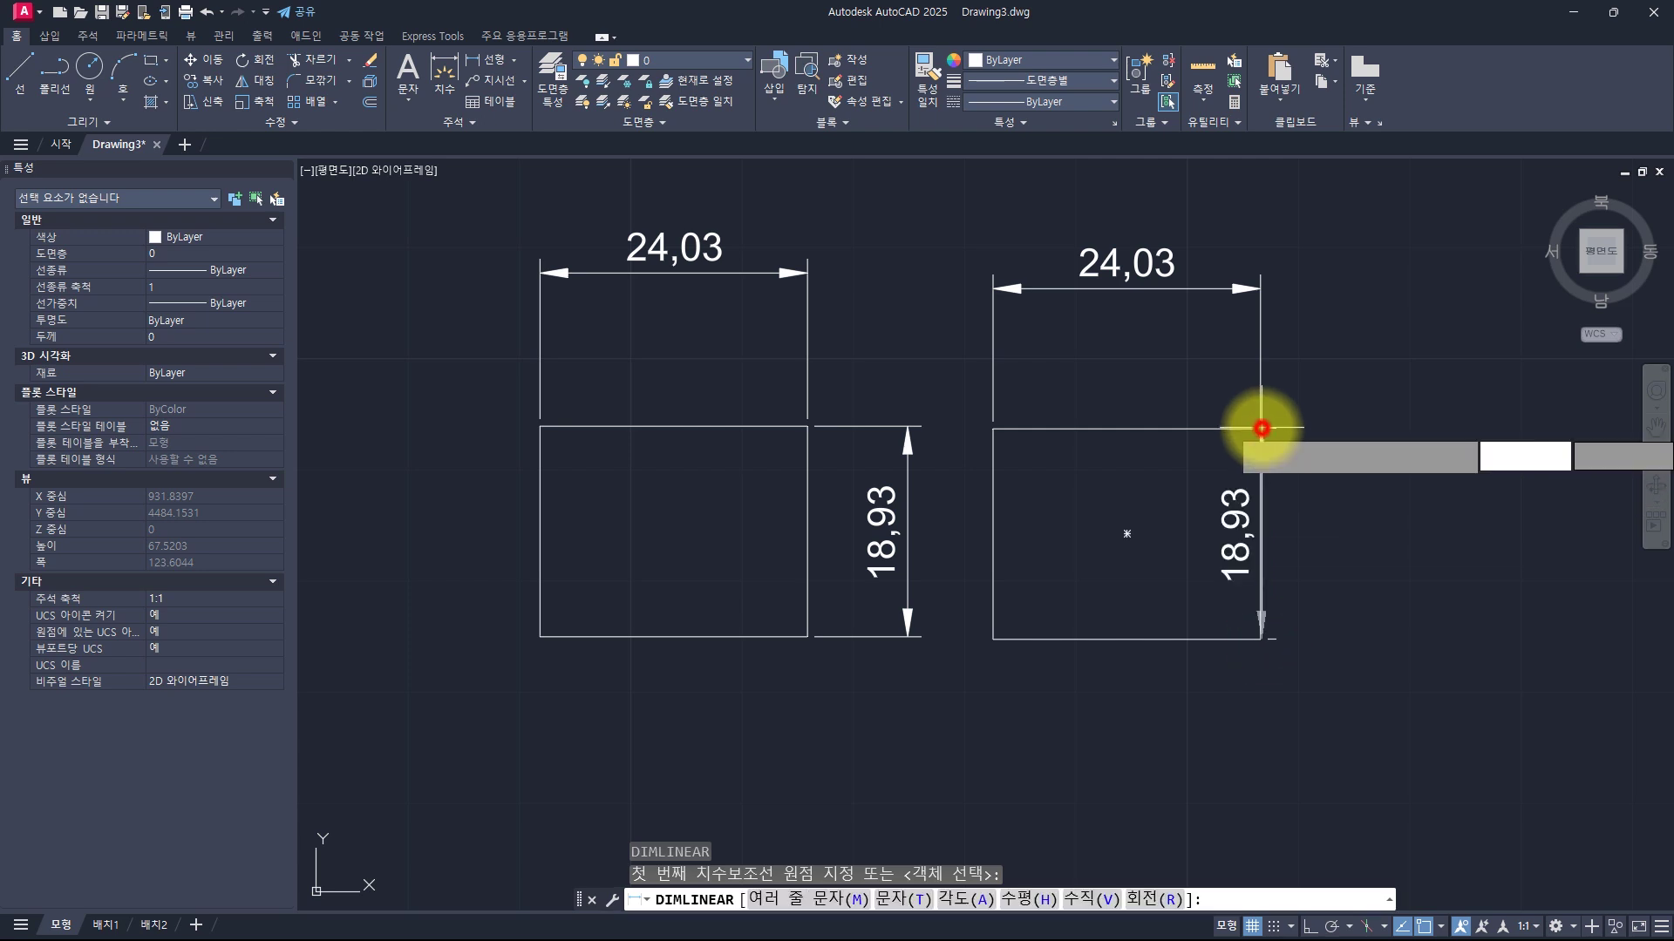
click(1353, 429)
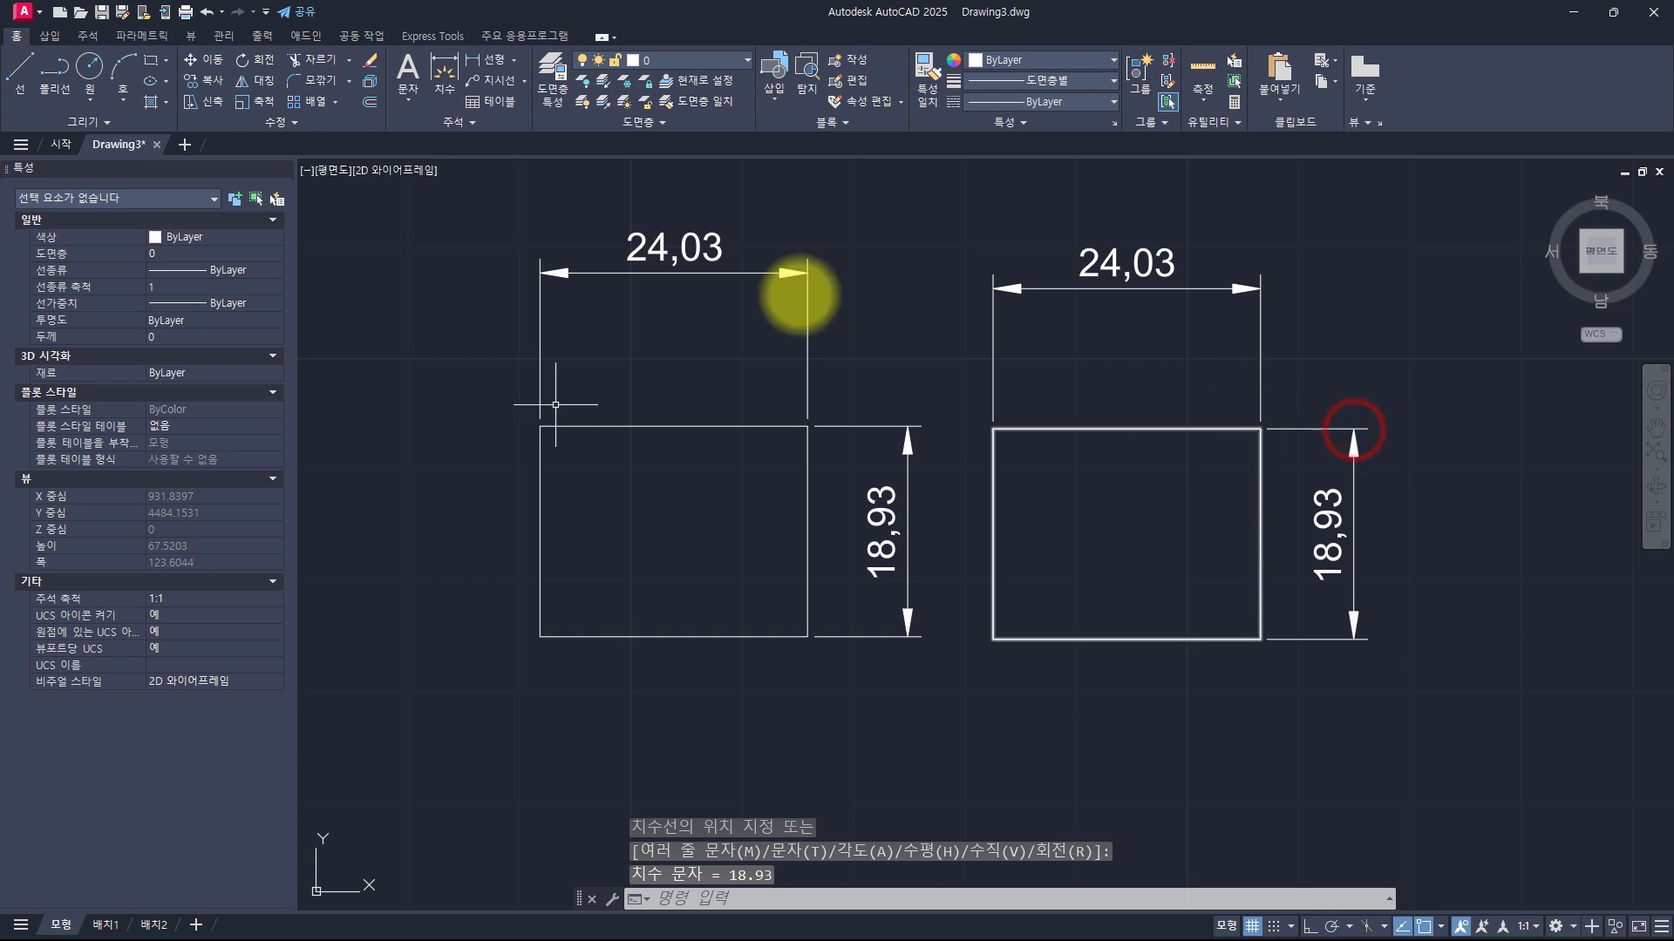
Move both rectangles together down and slightly to the left, leaving the dimensions out of the selection
middle_drag(893, 658, 965, 564)
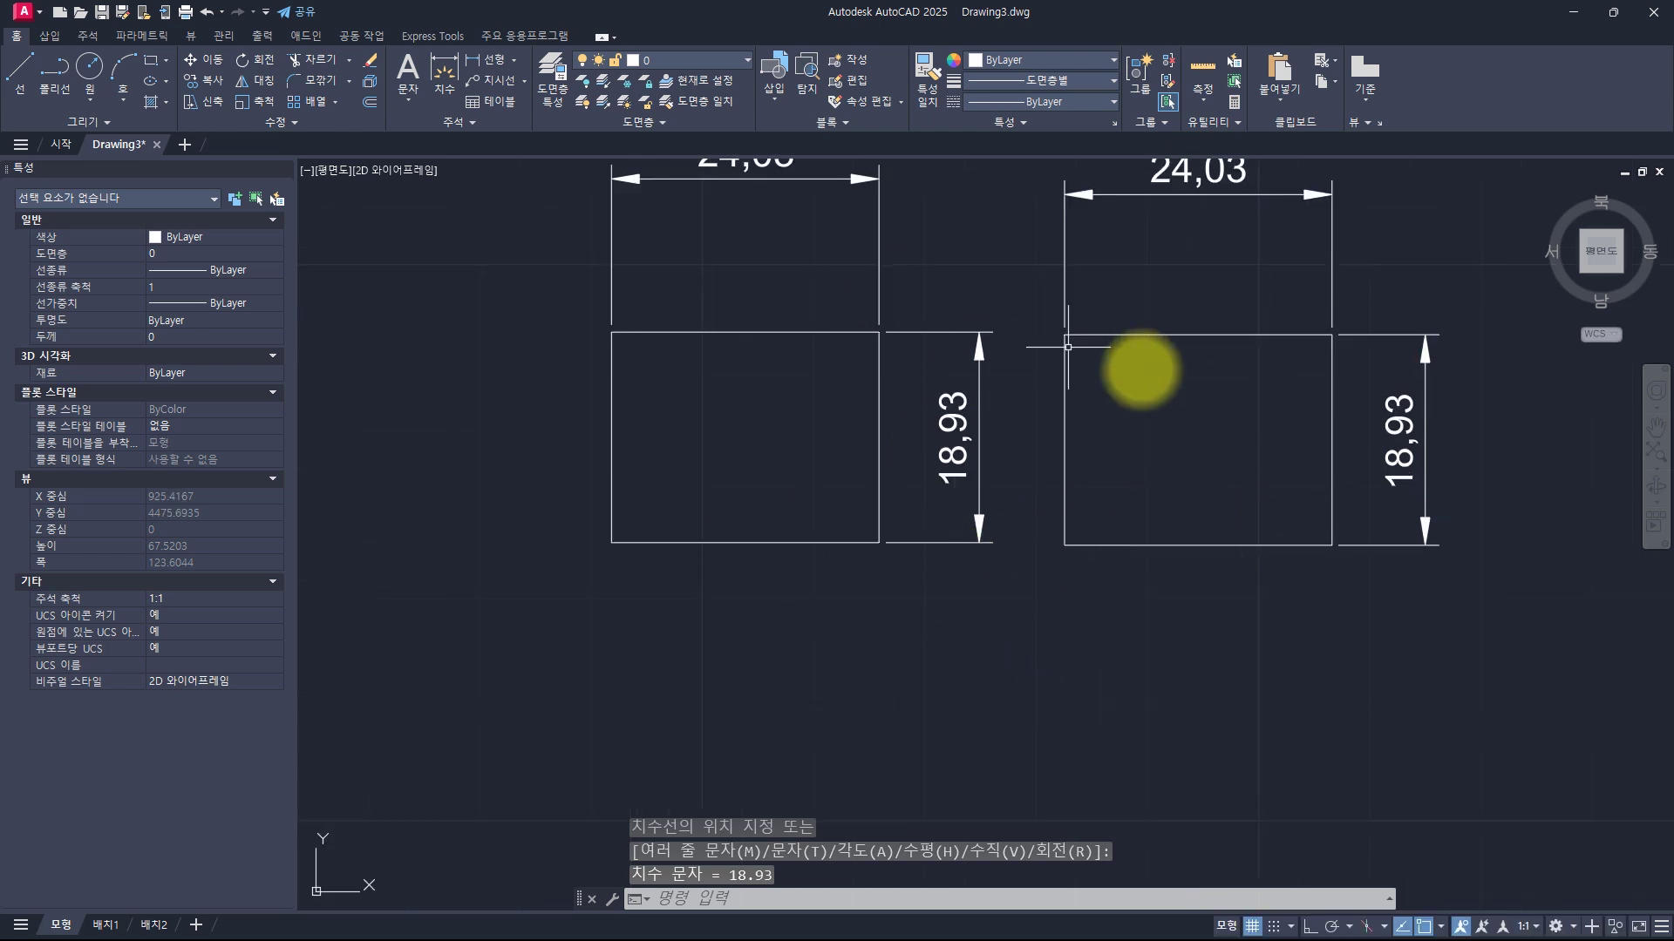
middle_drag(1128, 375, 1106, 418)
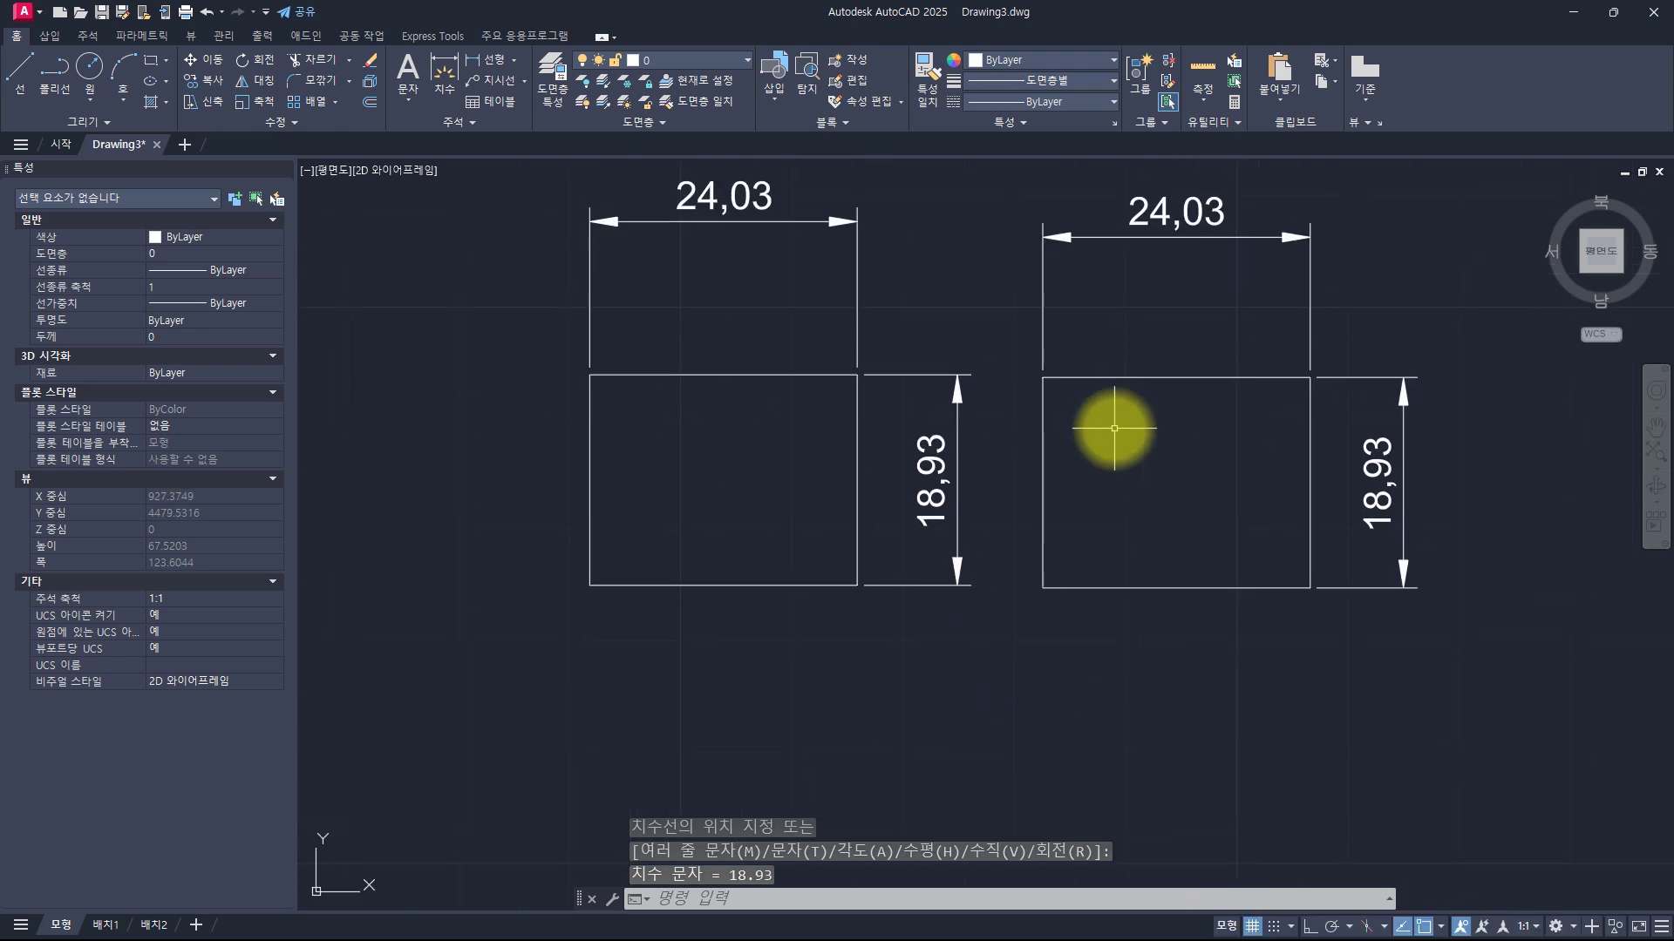
click(1177, 654)
click(1094, 521)
click(713, 716)
click(650, 543)
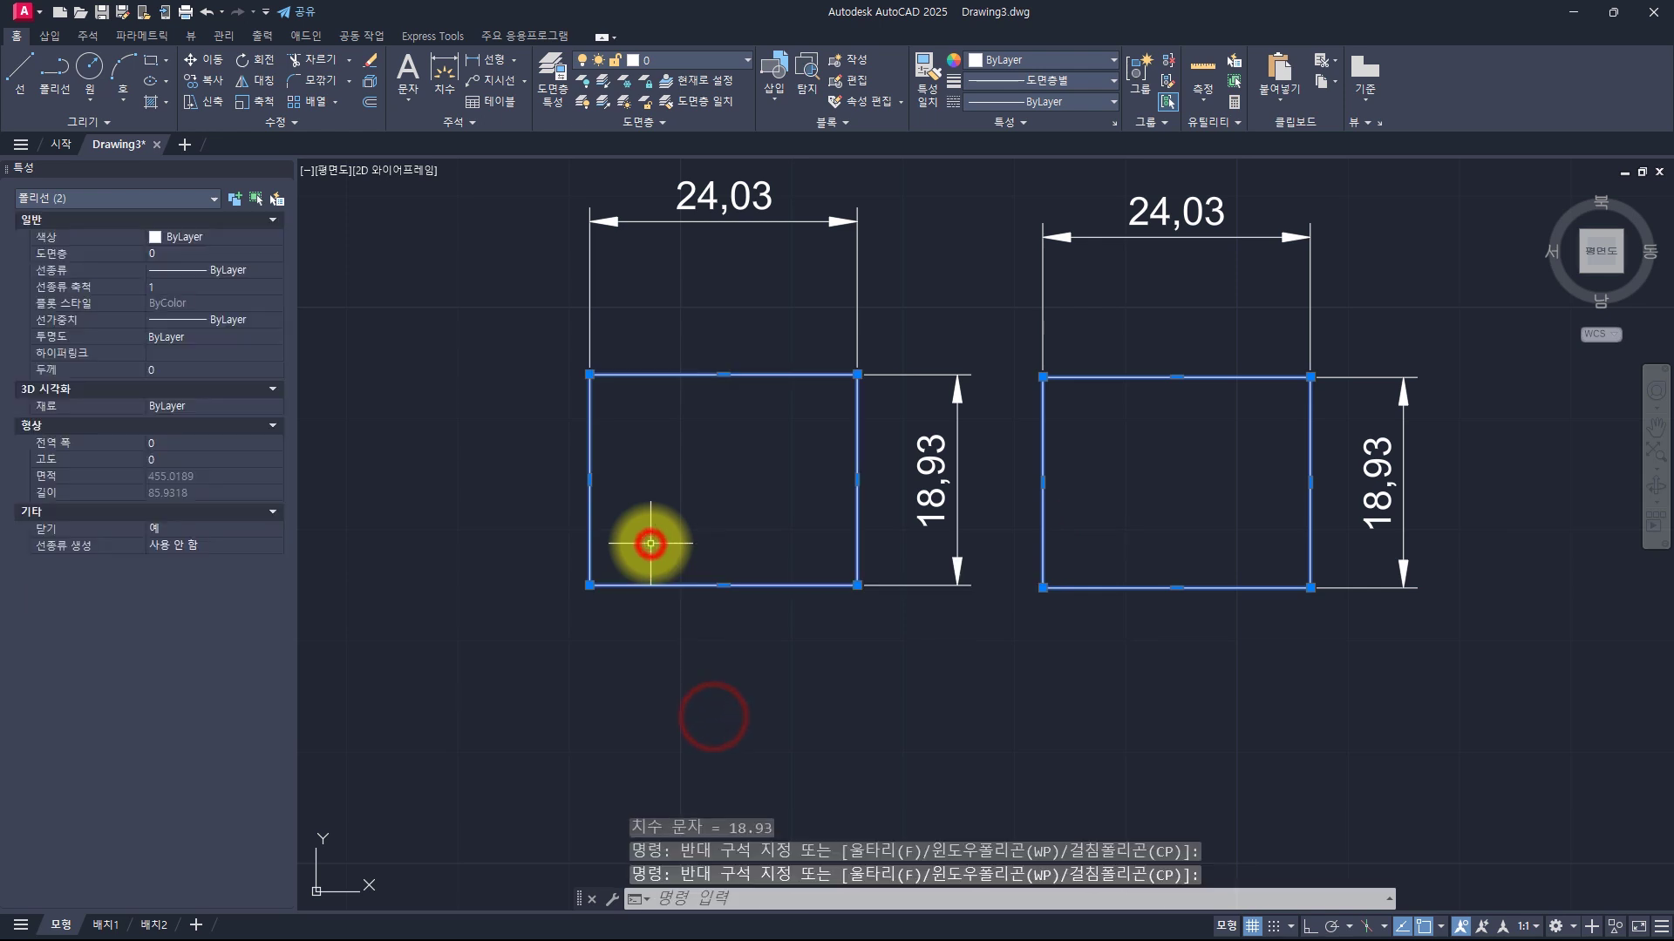
text(m)
key(space)
click(1177, 482)
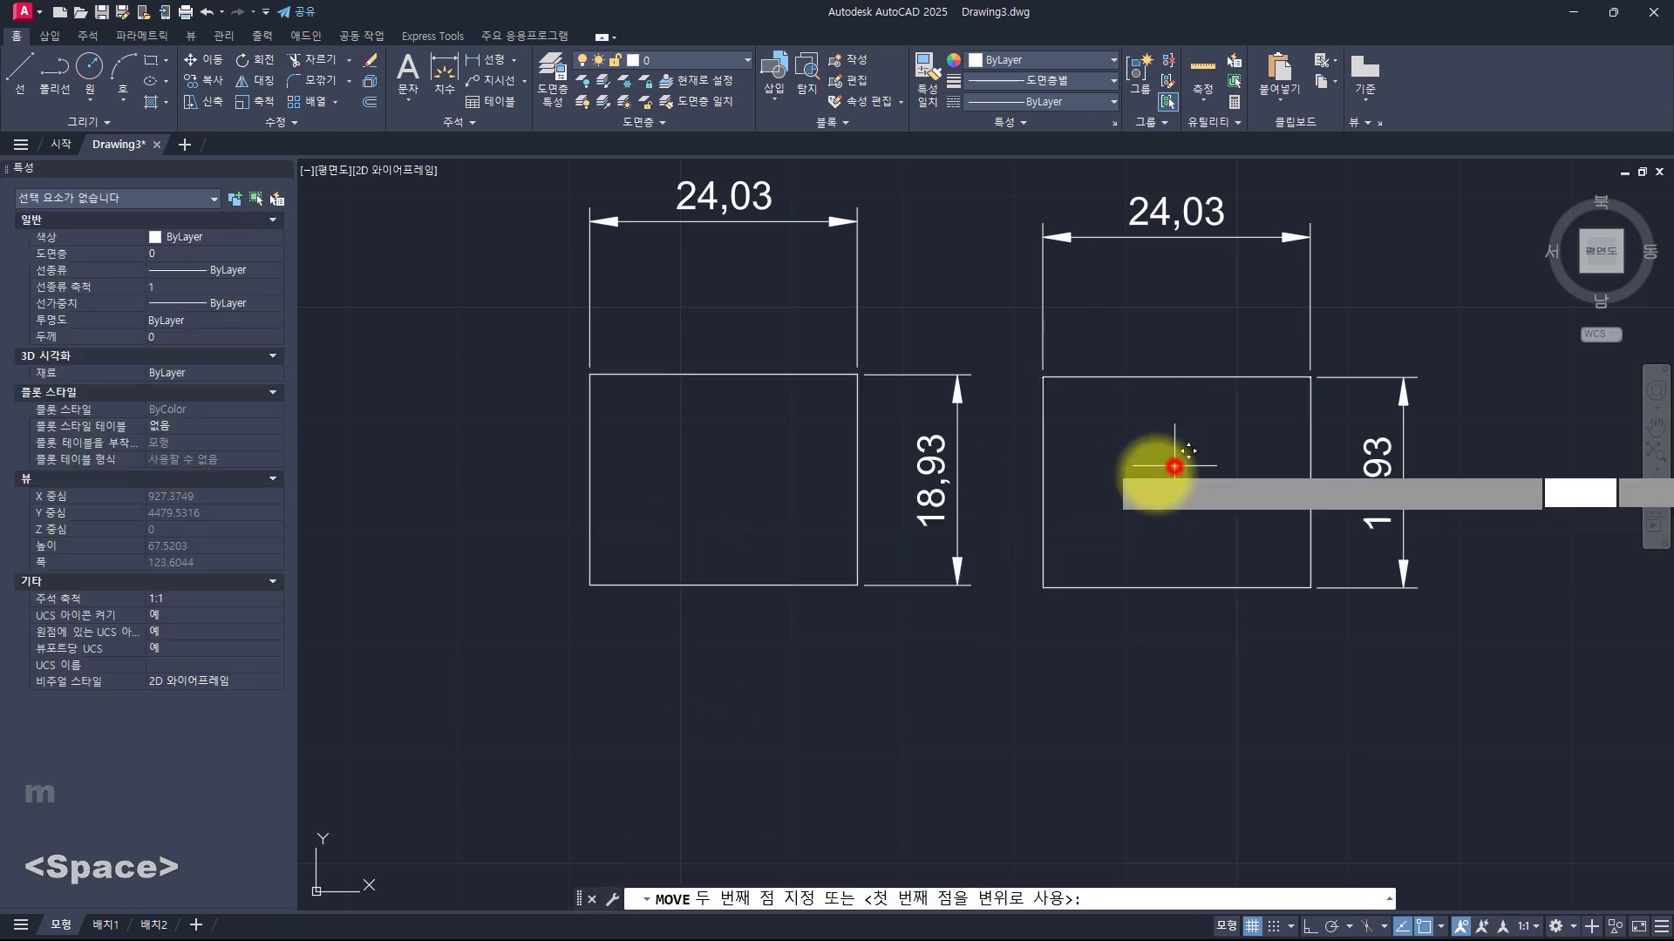
click(1104, 640)
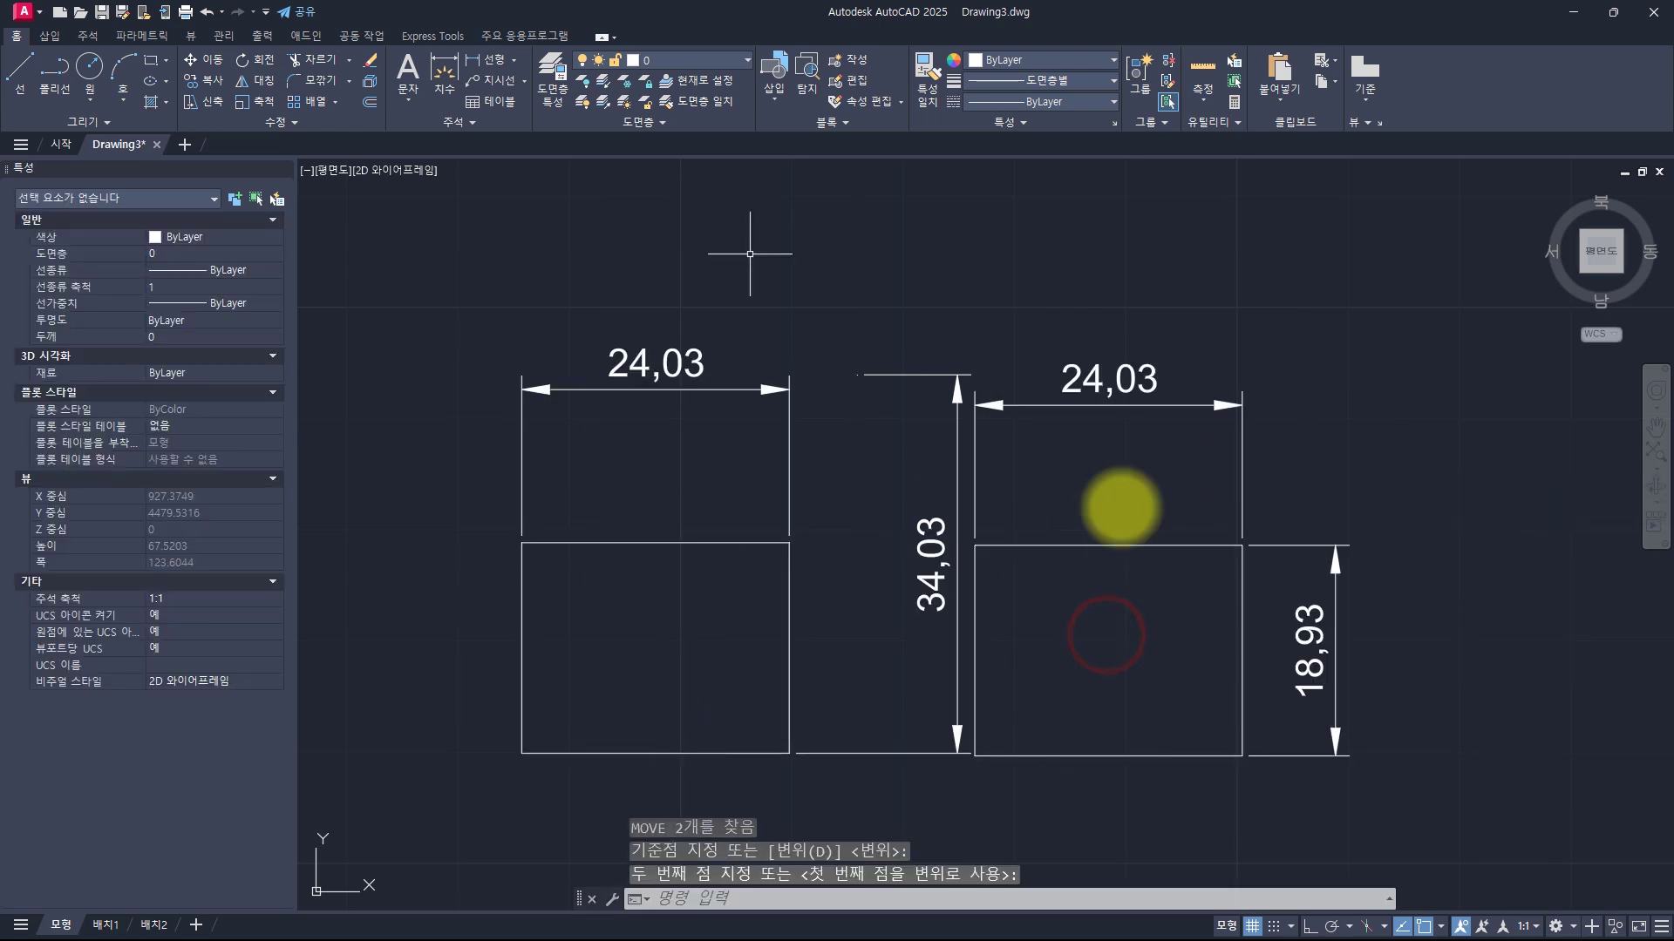
key(Escape)
key(Escape)
key(Escape)
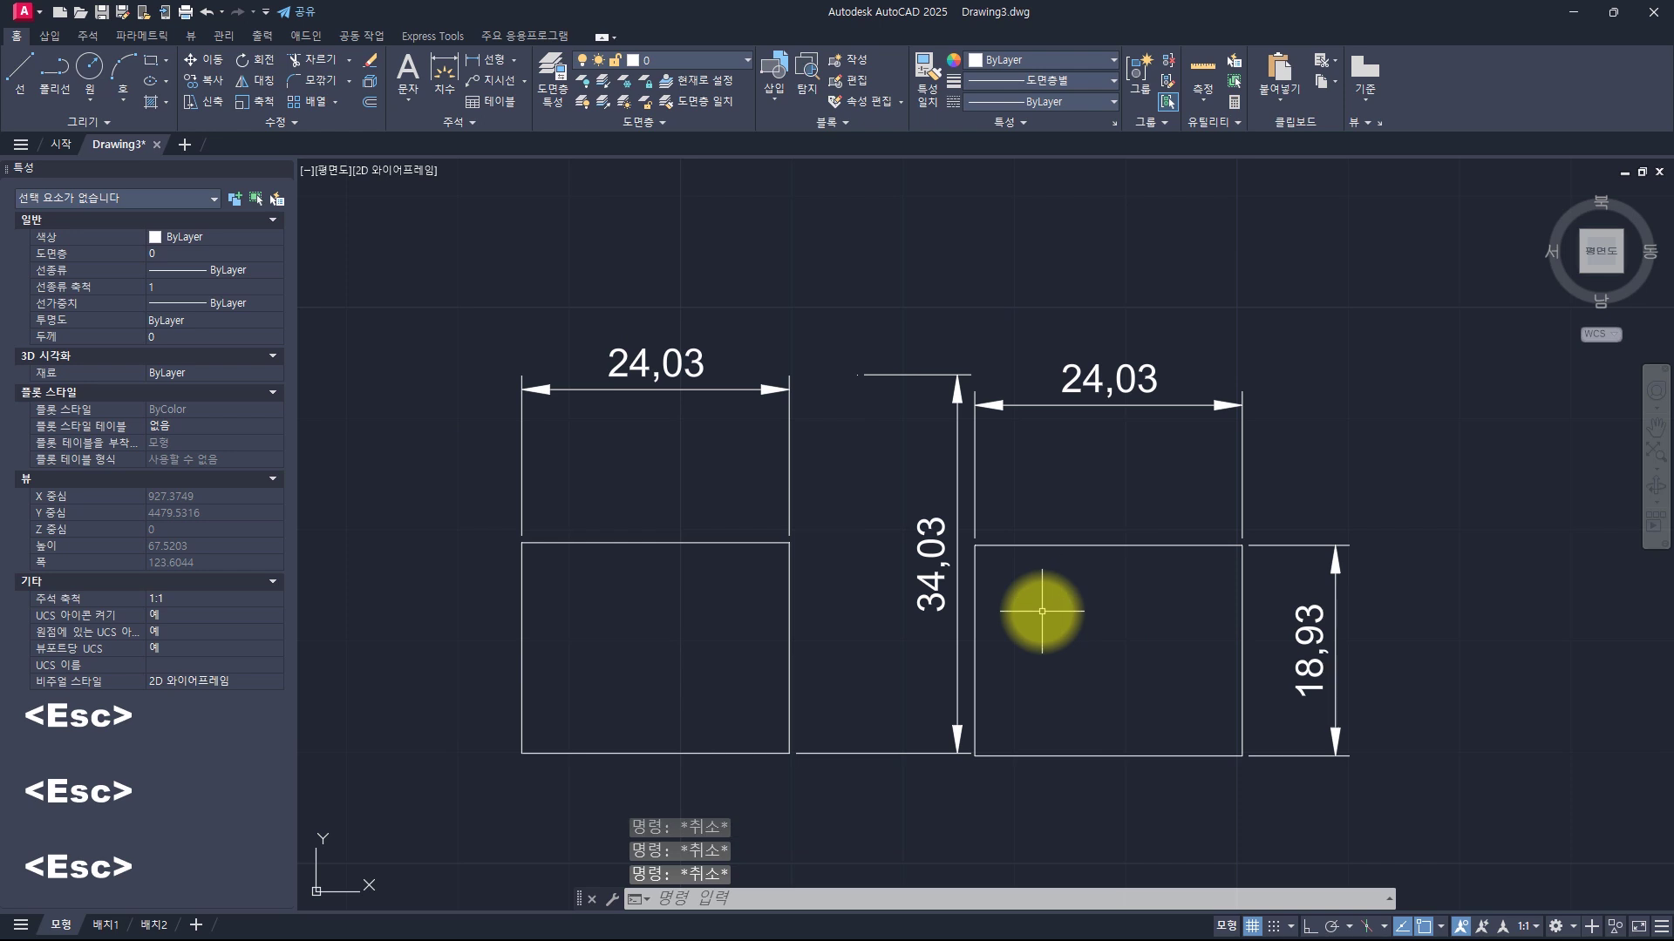
click(709, 456)
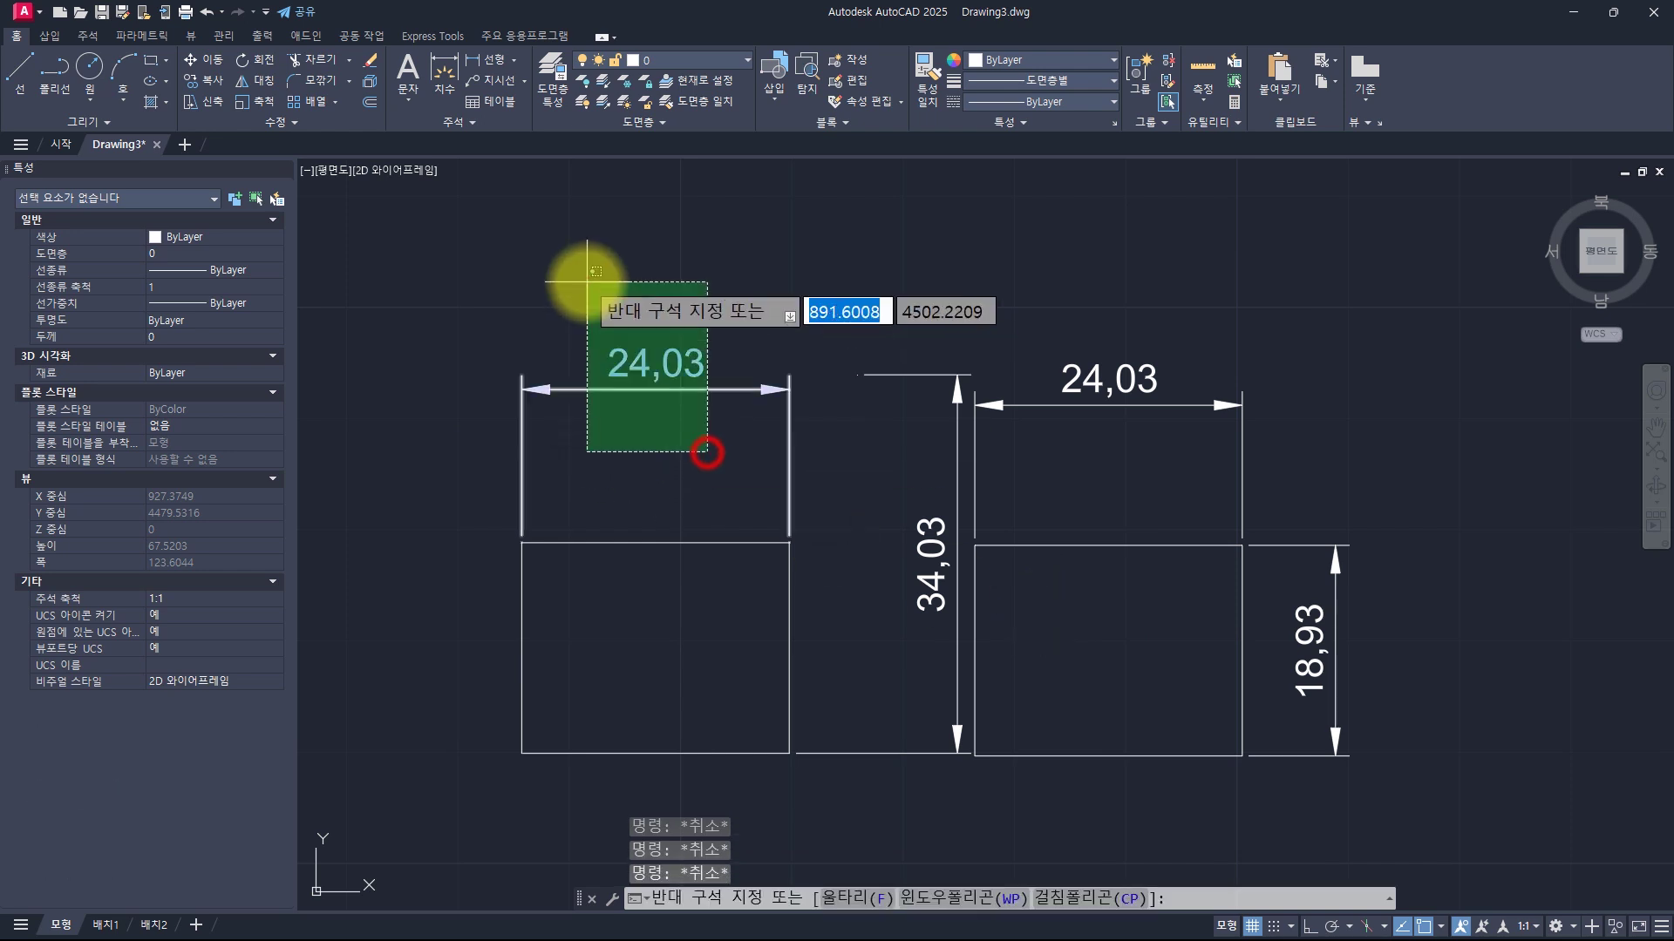
click(587, 282)
key(Escape)
click(673, 484)
click(617, 593)
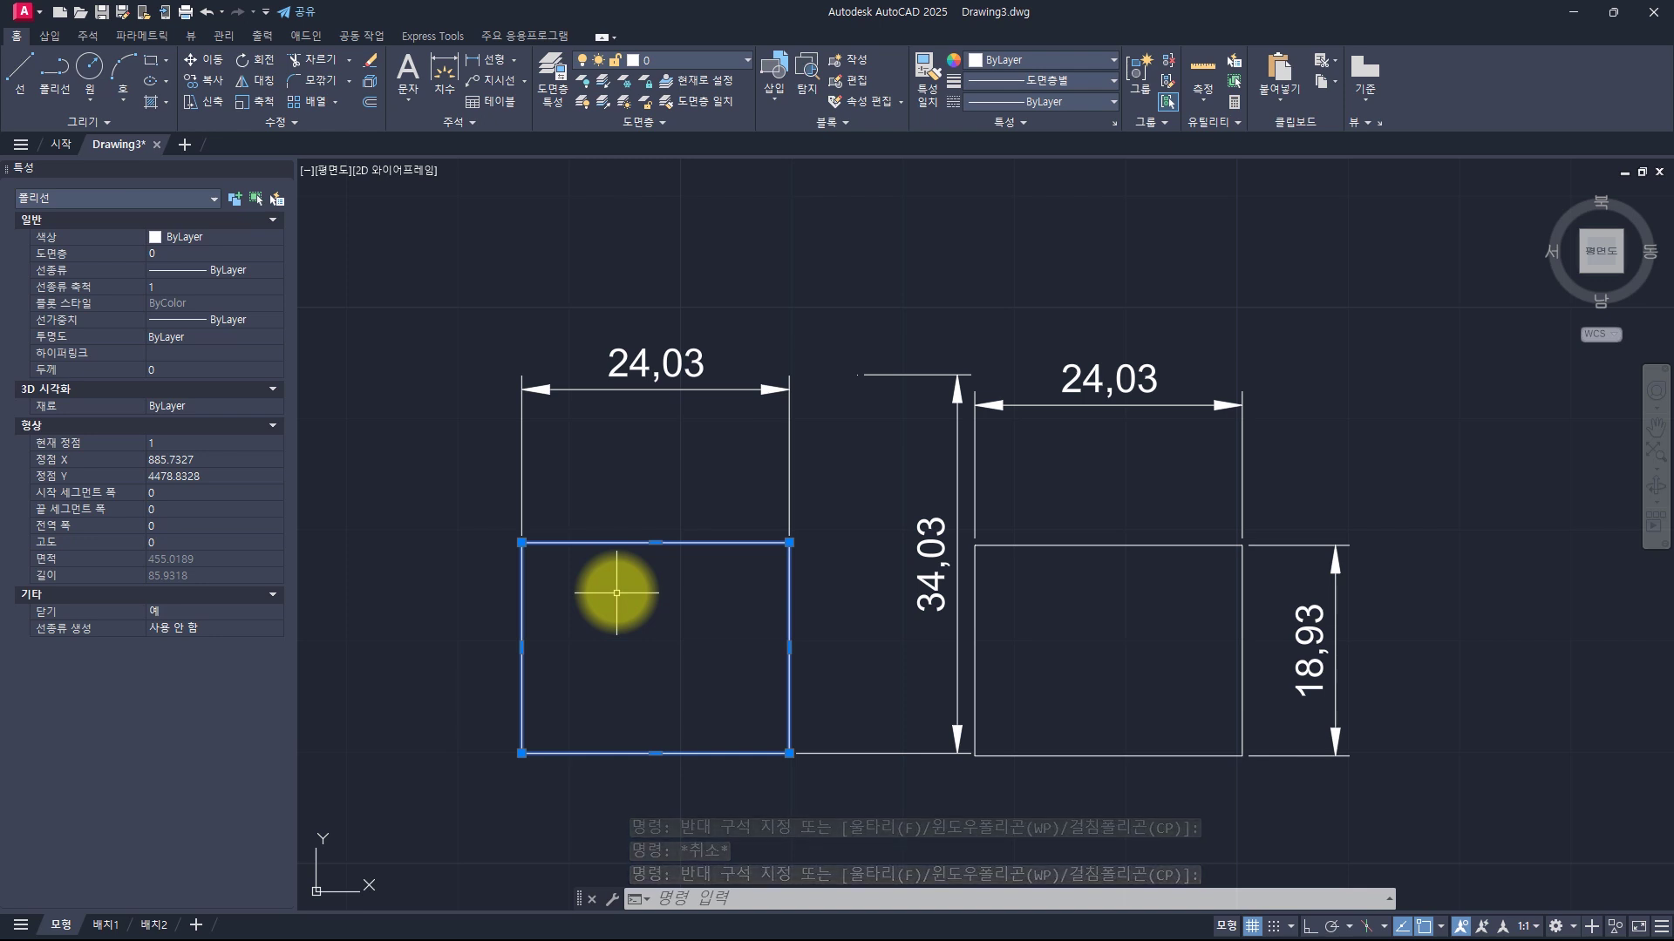
key(Escape)
Stretch the right rectangle's top edge upward and to the right in stages, to a height of about 38.8
click(1124, 602)
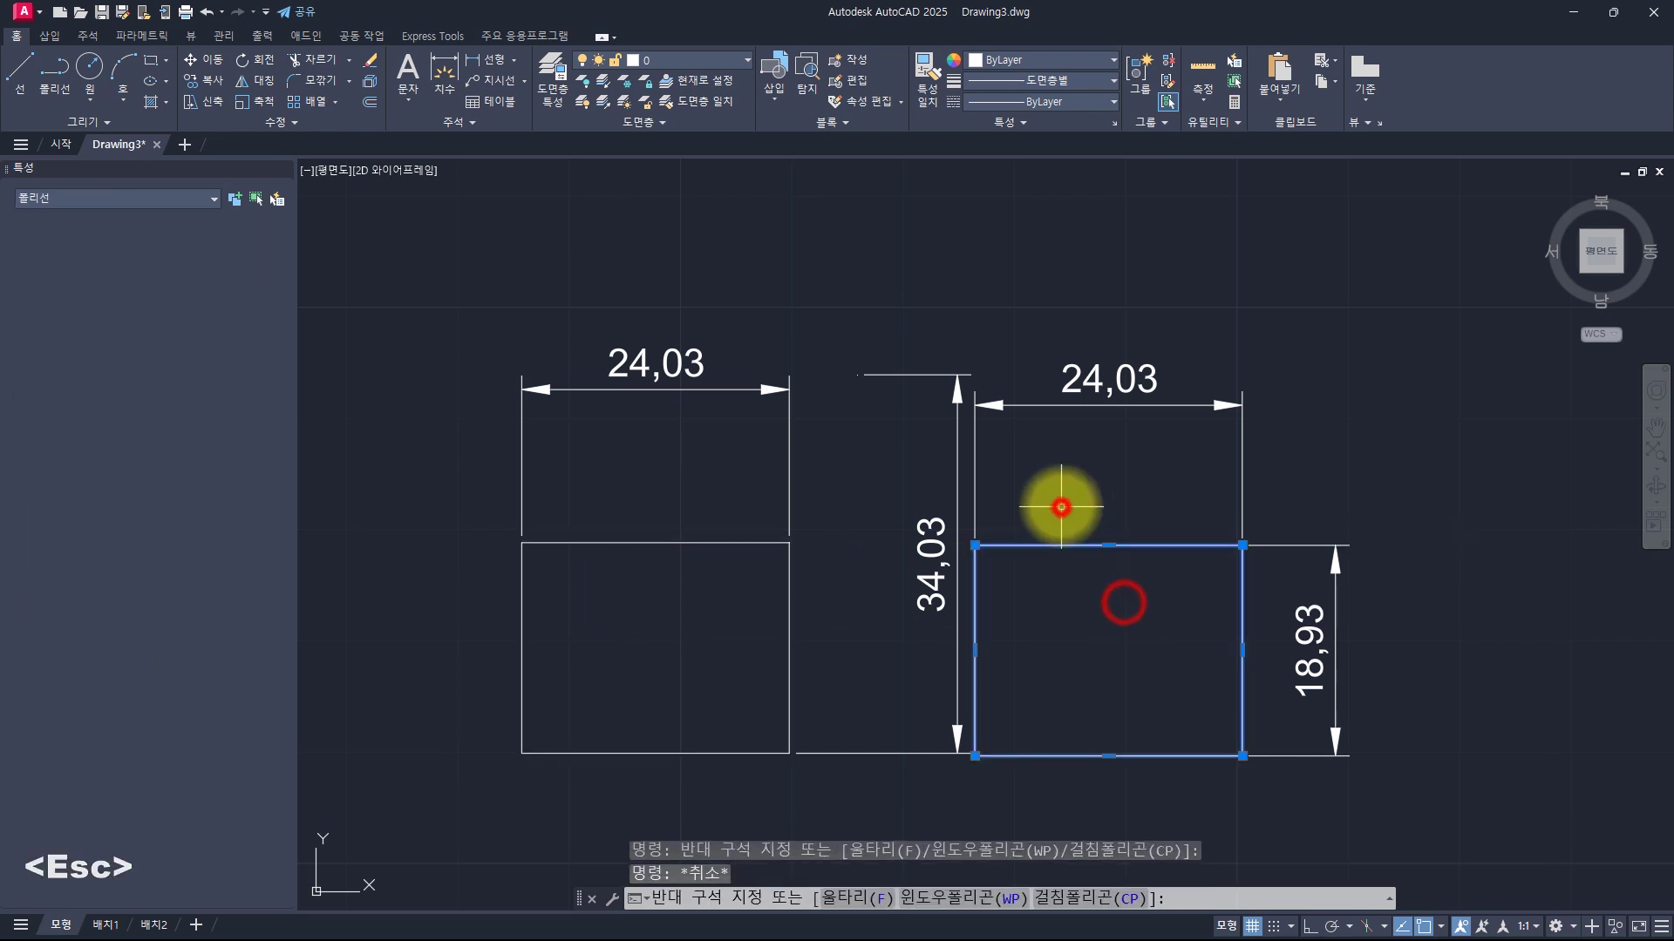
click(1080, 510)
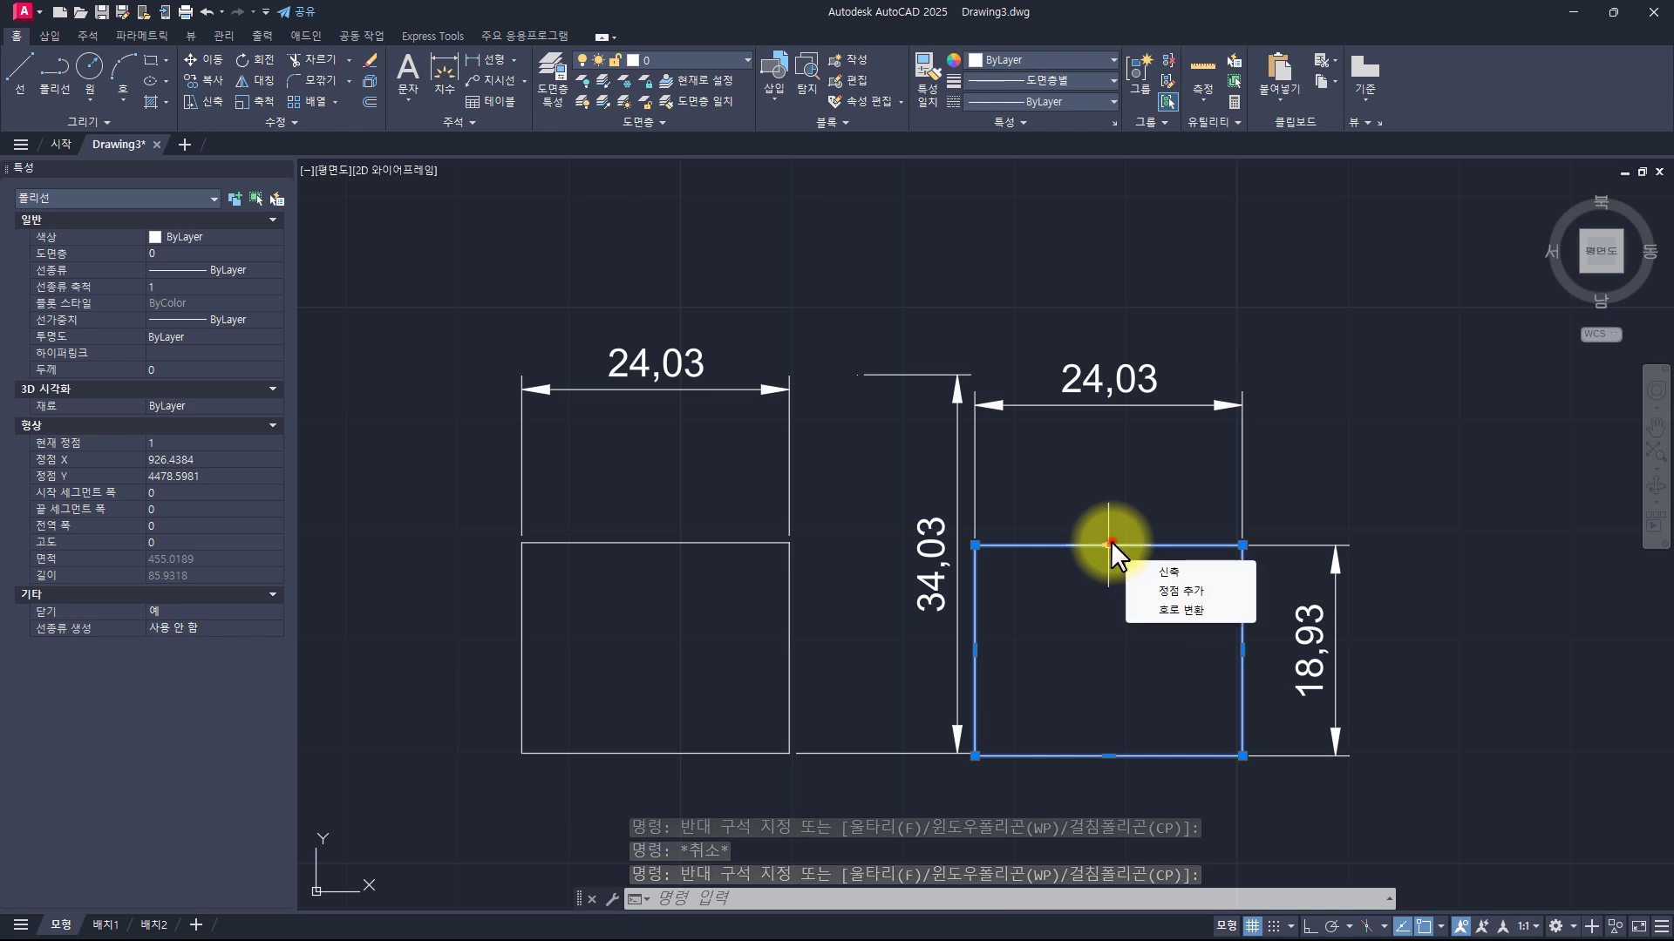
click(1109, 546)
click(1108, 456)
click(1108, 455)
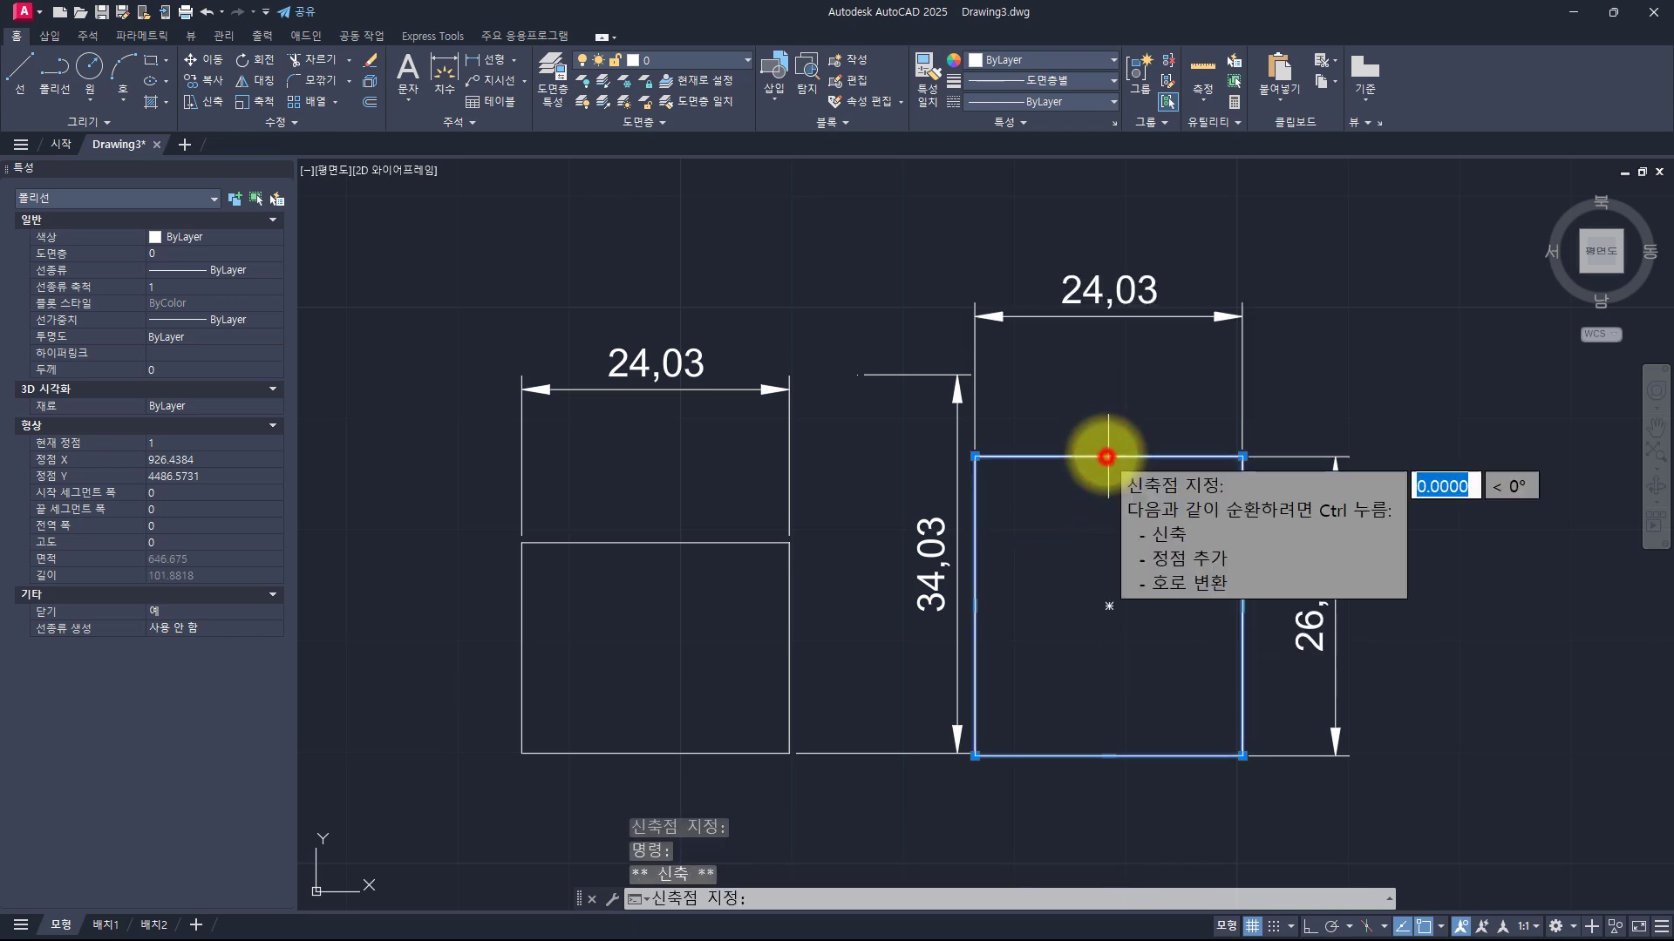
click(1094, 366)
click(1099, 367)
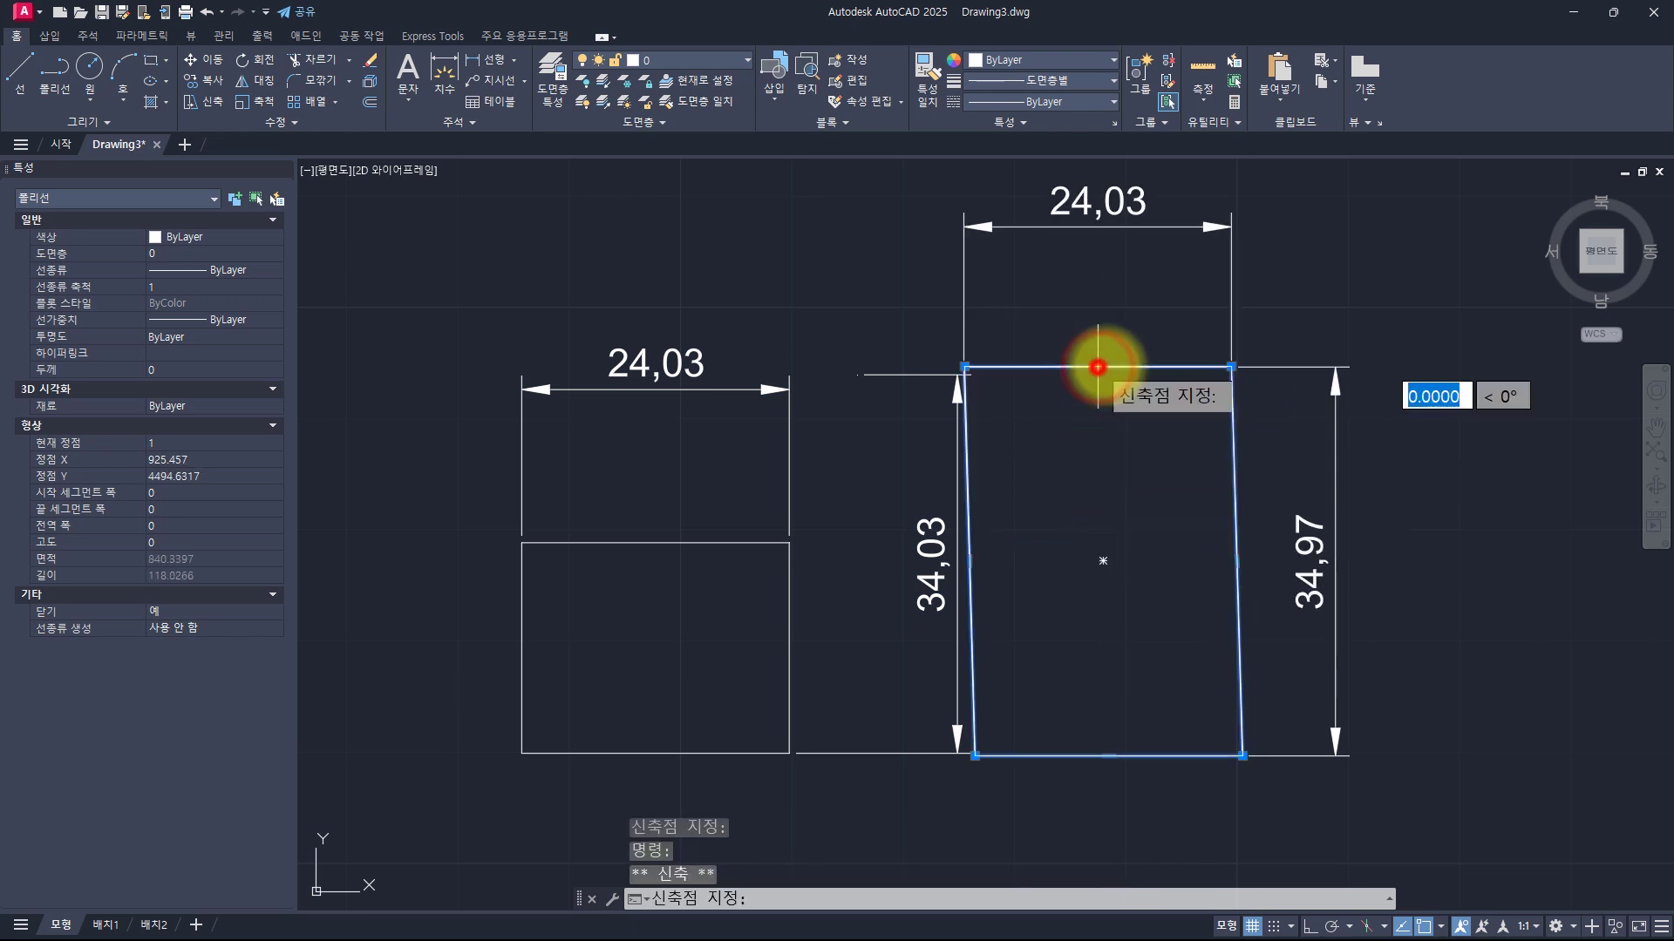
click(1308, 324)
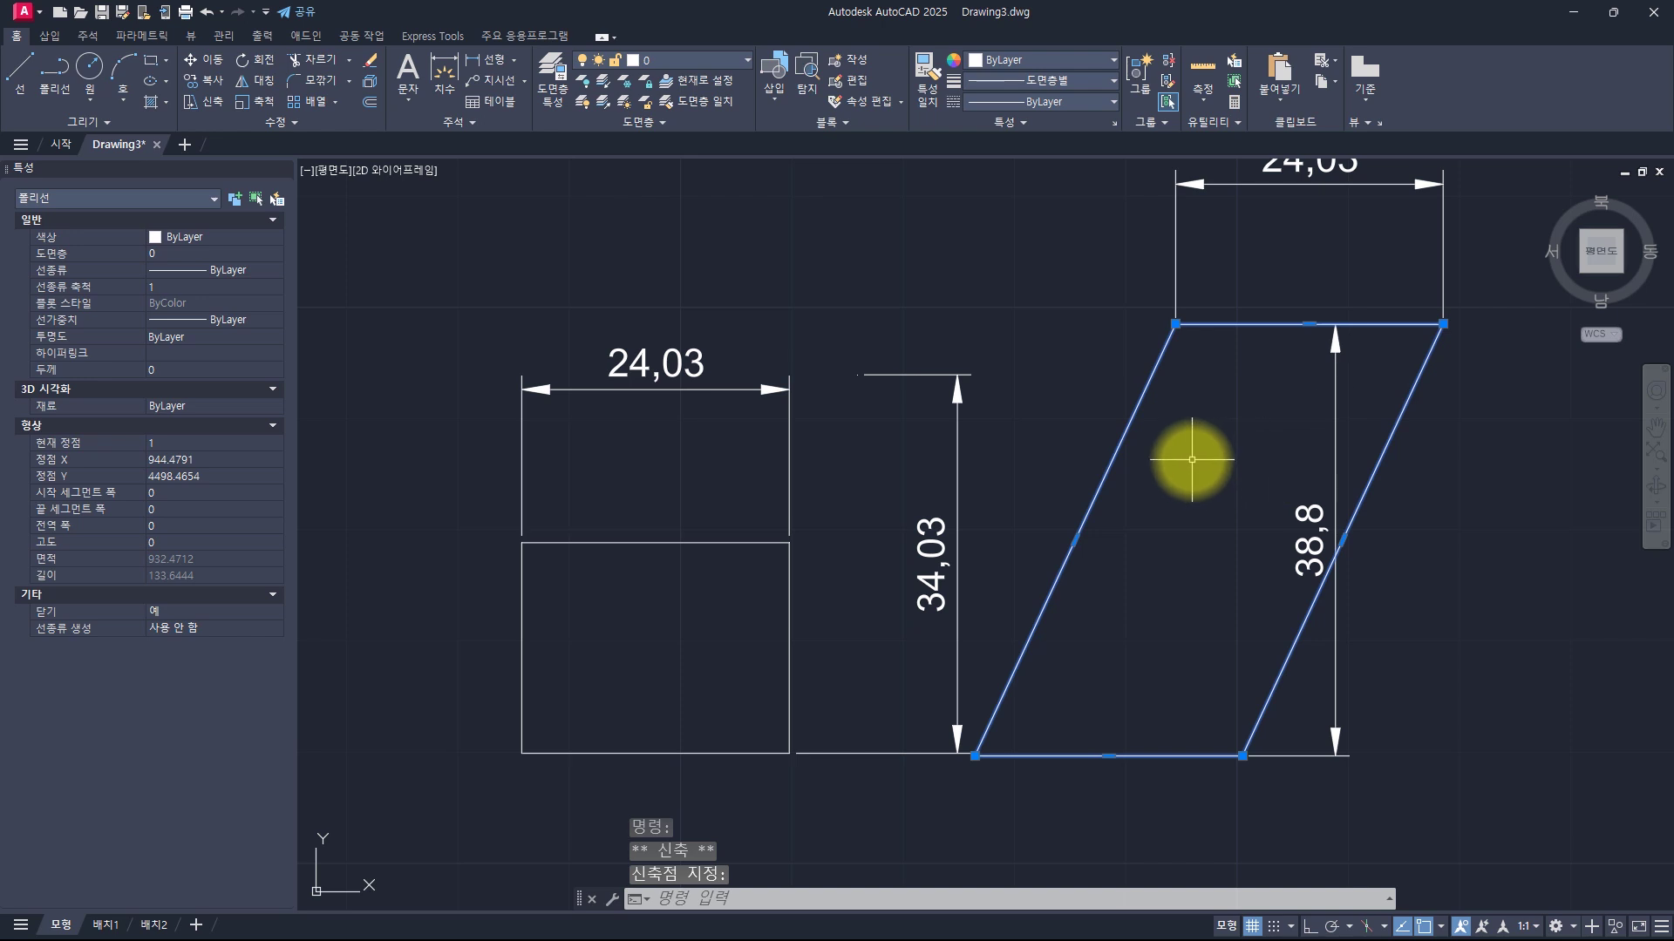
Select the left rectangle's vertical dimension to examine its origin points, then clear the selection
click(1029, 398)
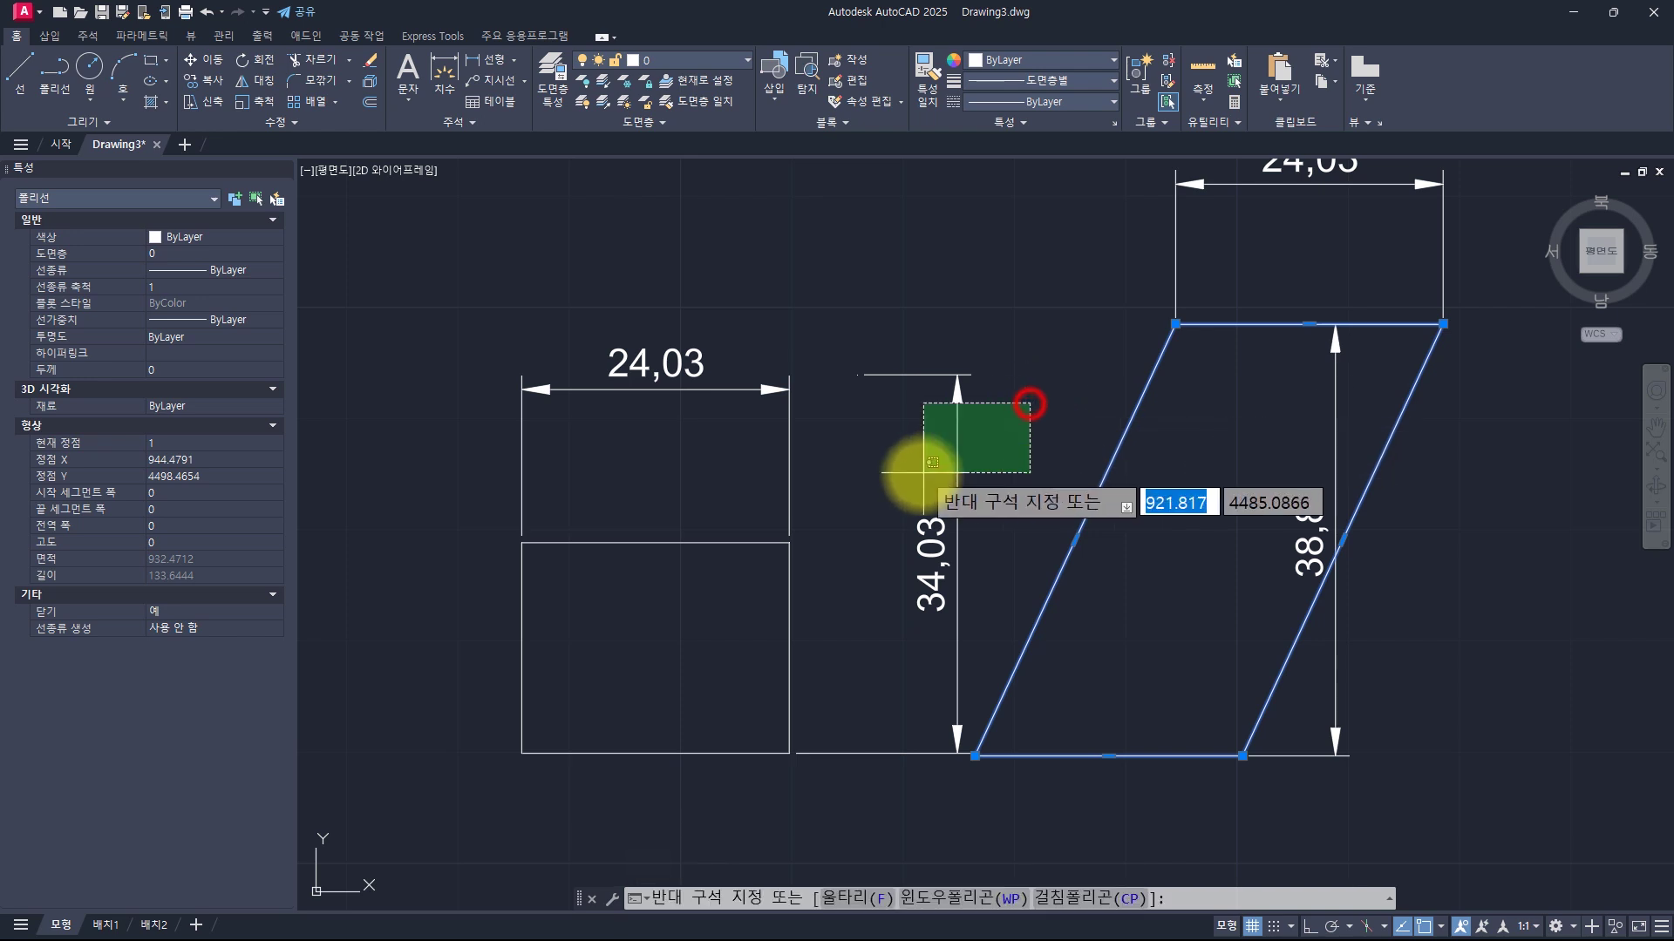
click(921, 476)
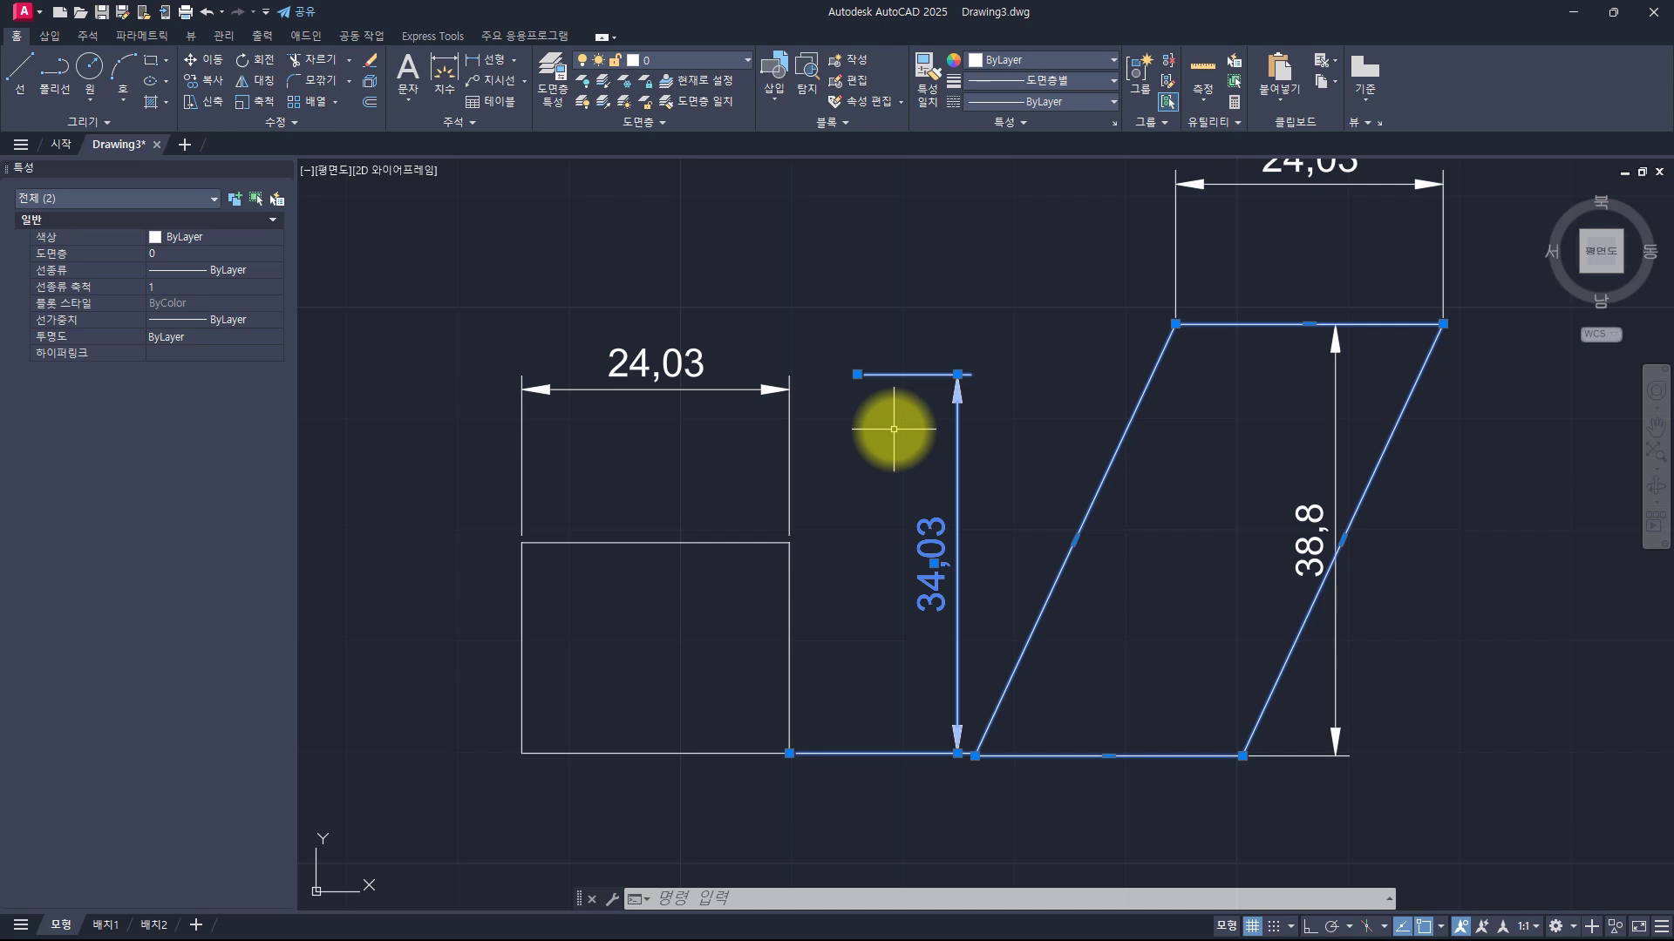
key(Escape)
Stretch the left rectangle's bottom, top and right edges into a slanted quadrilateral about 36.36 wide at the upper dimension
click(828, 579)
click(734, 617)
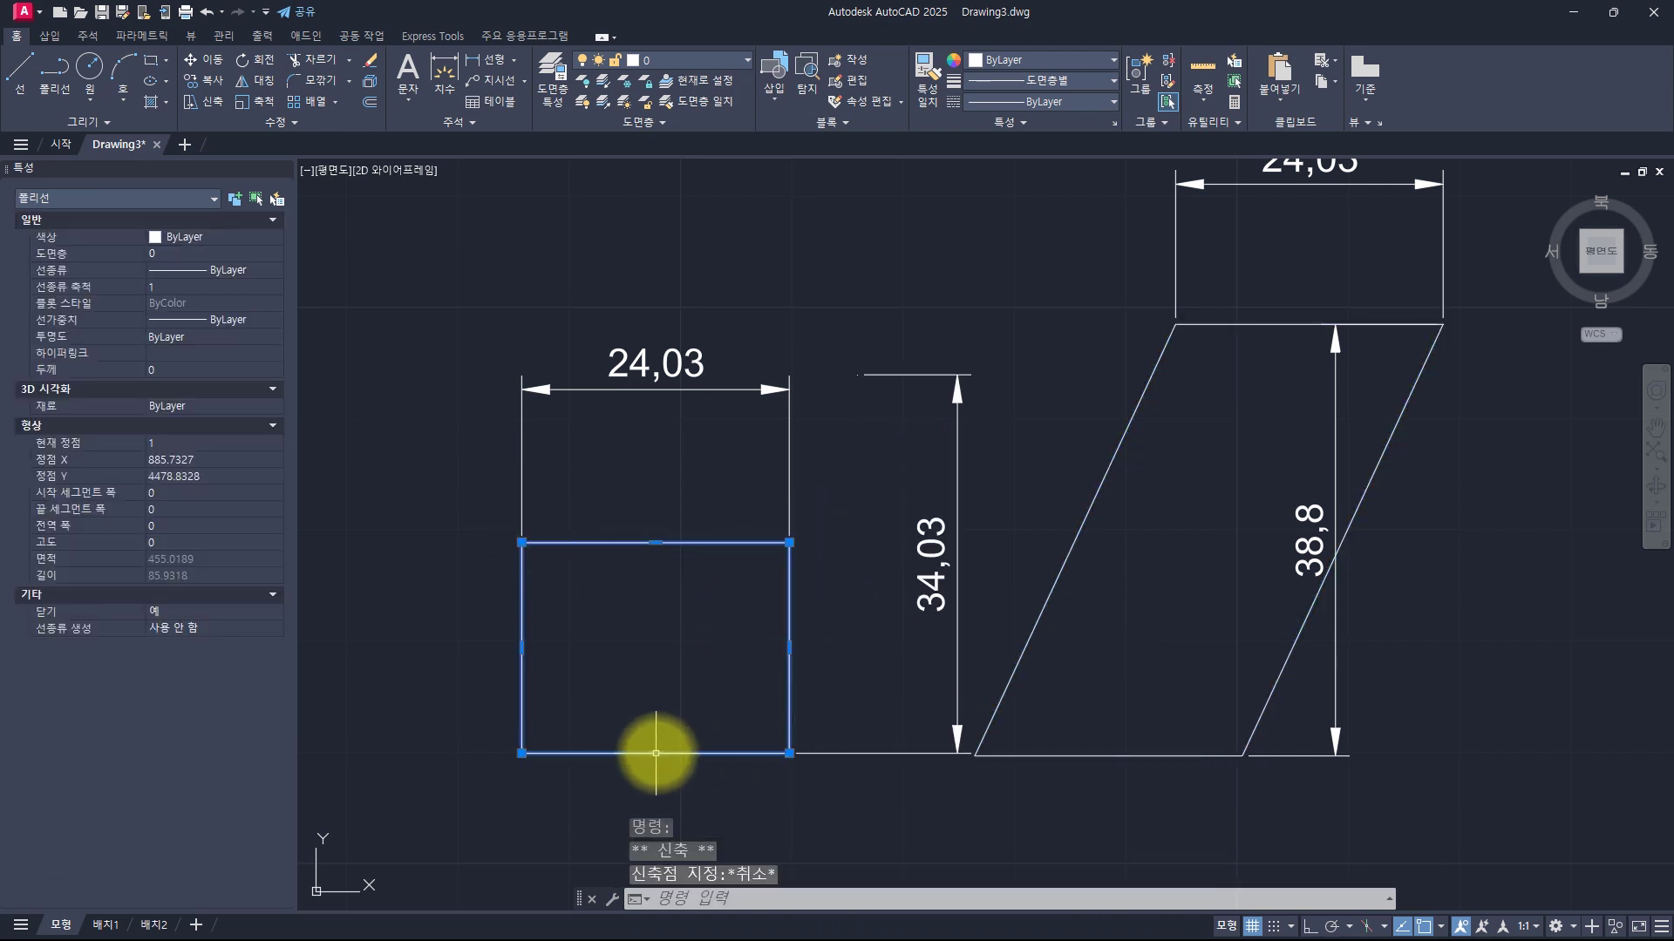
click(655, 753)
click(504, 688)
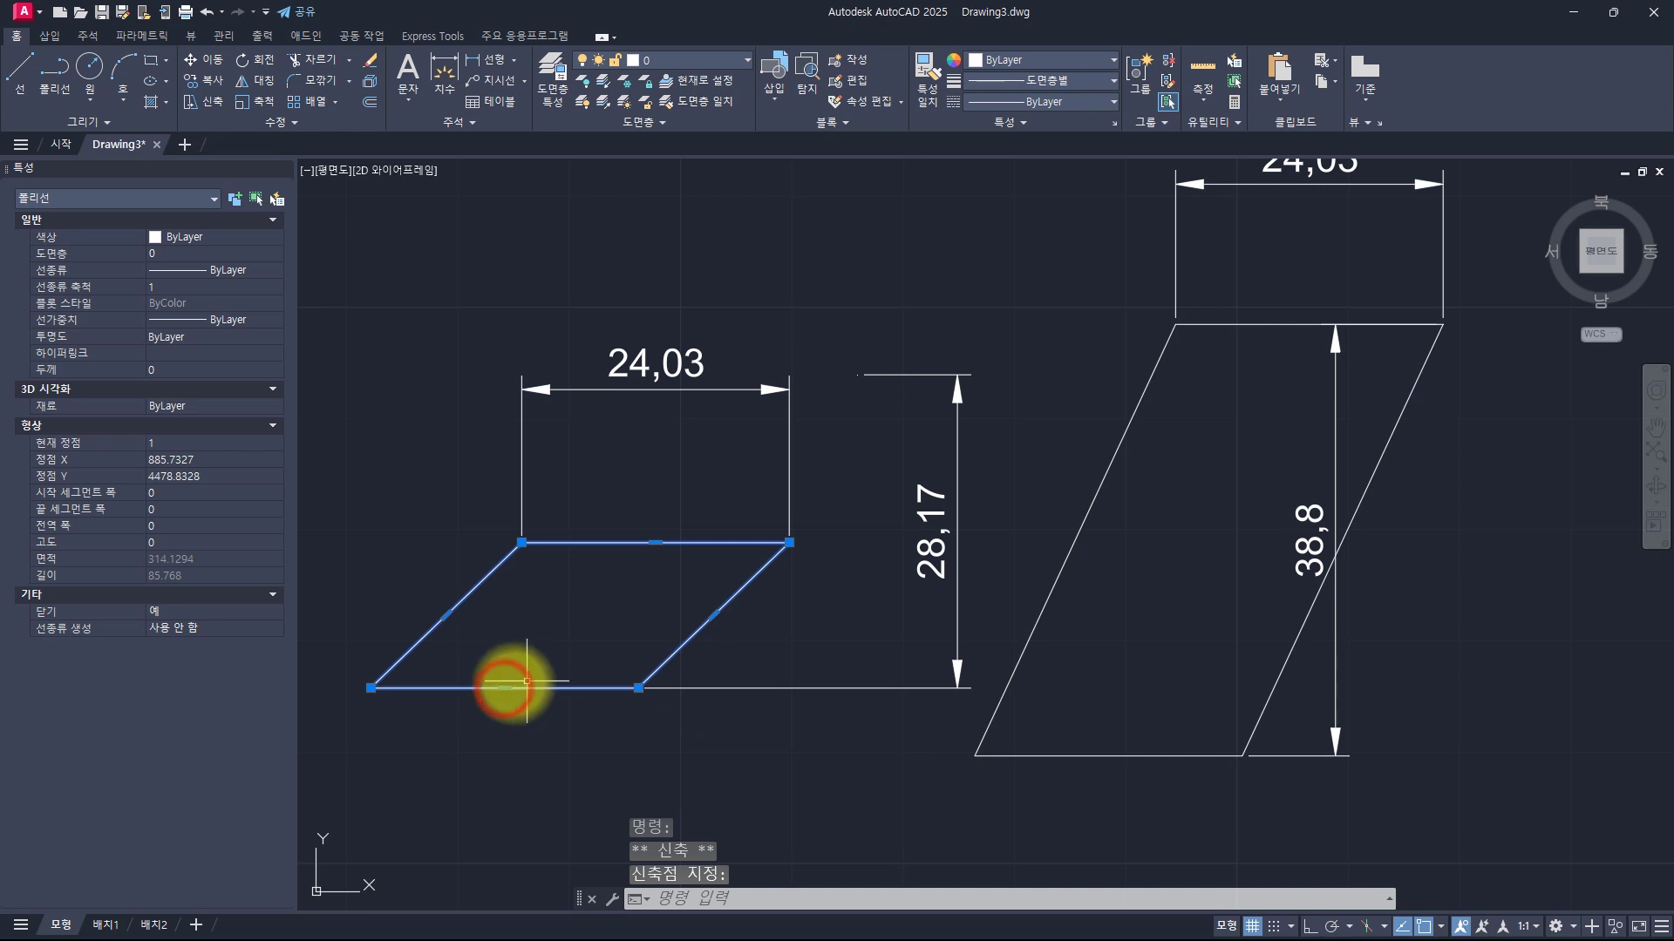
click(655, 542)
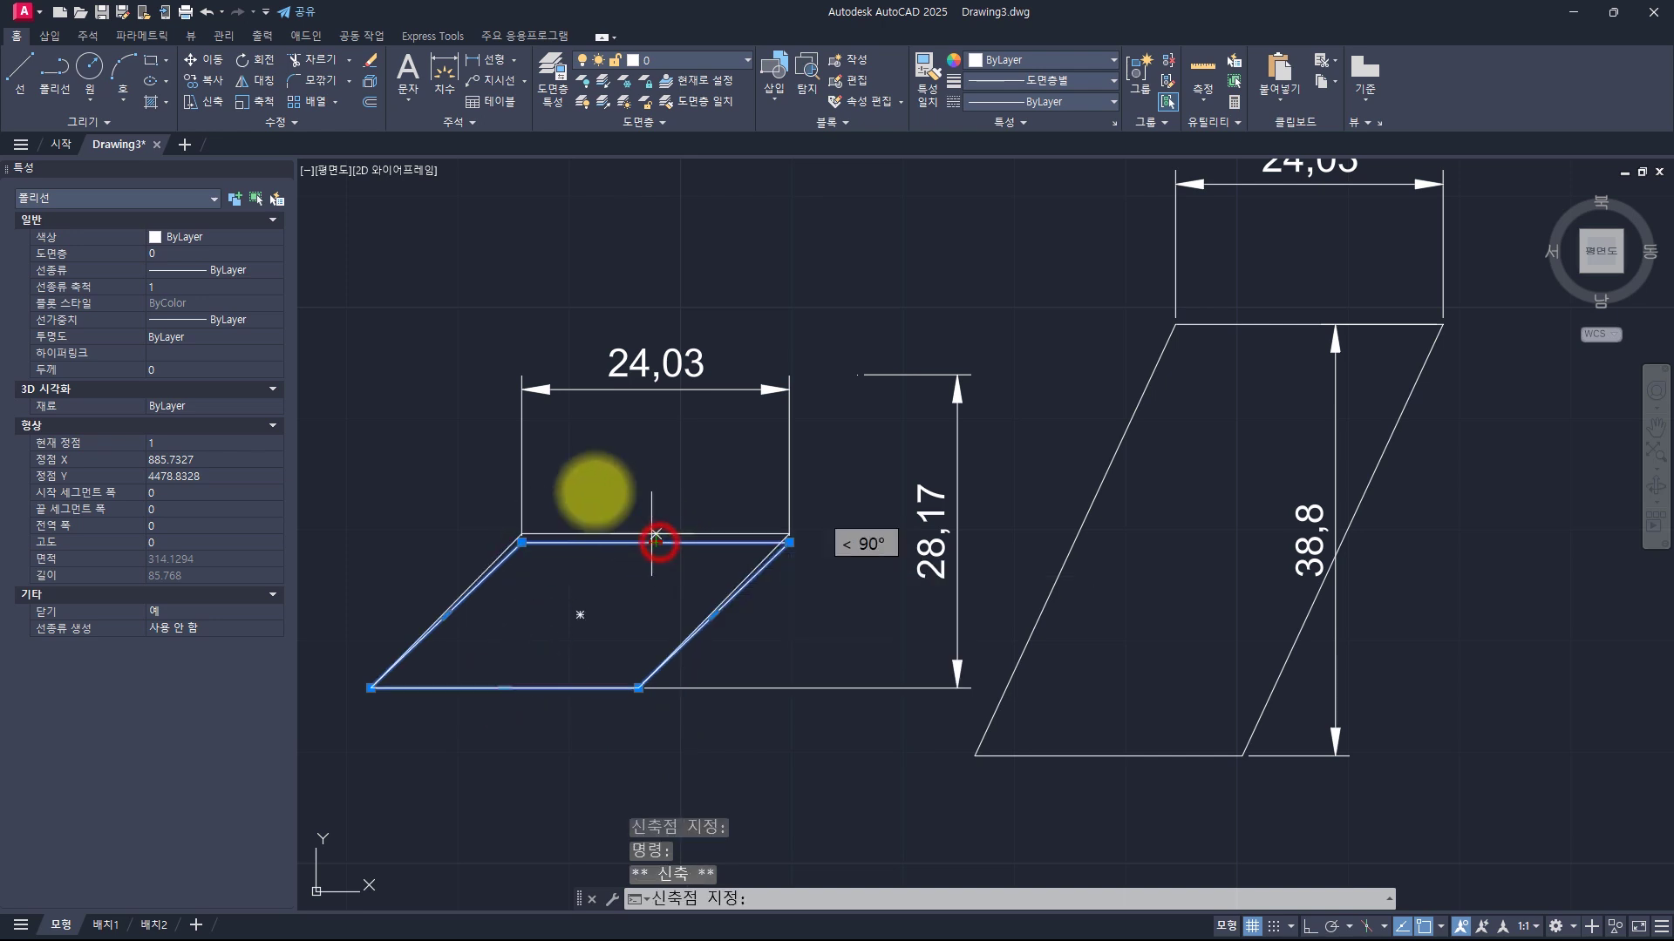
click(477, 438)
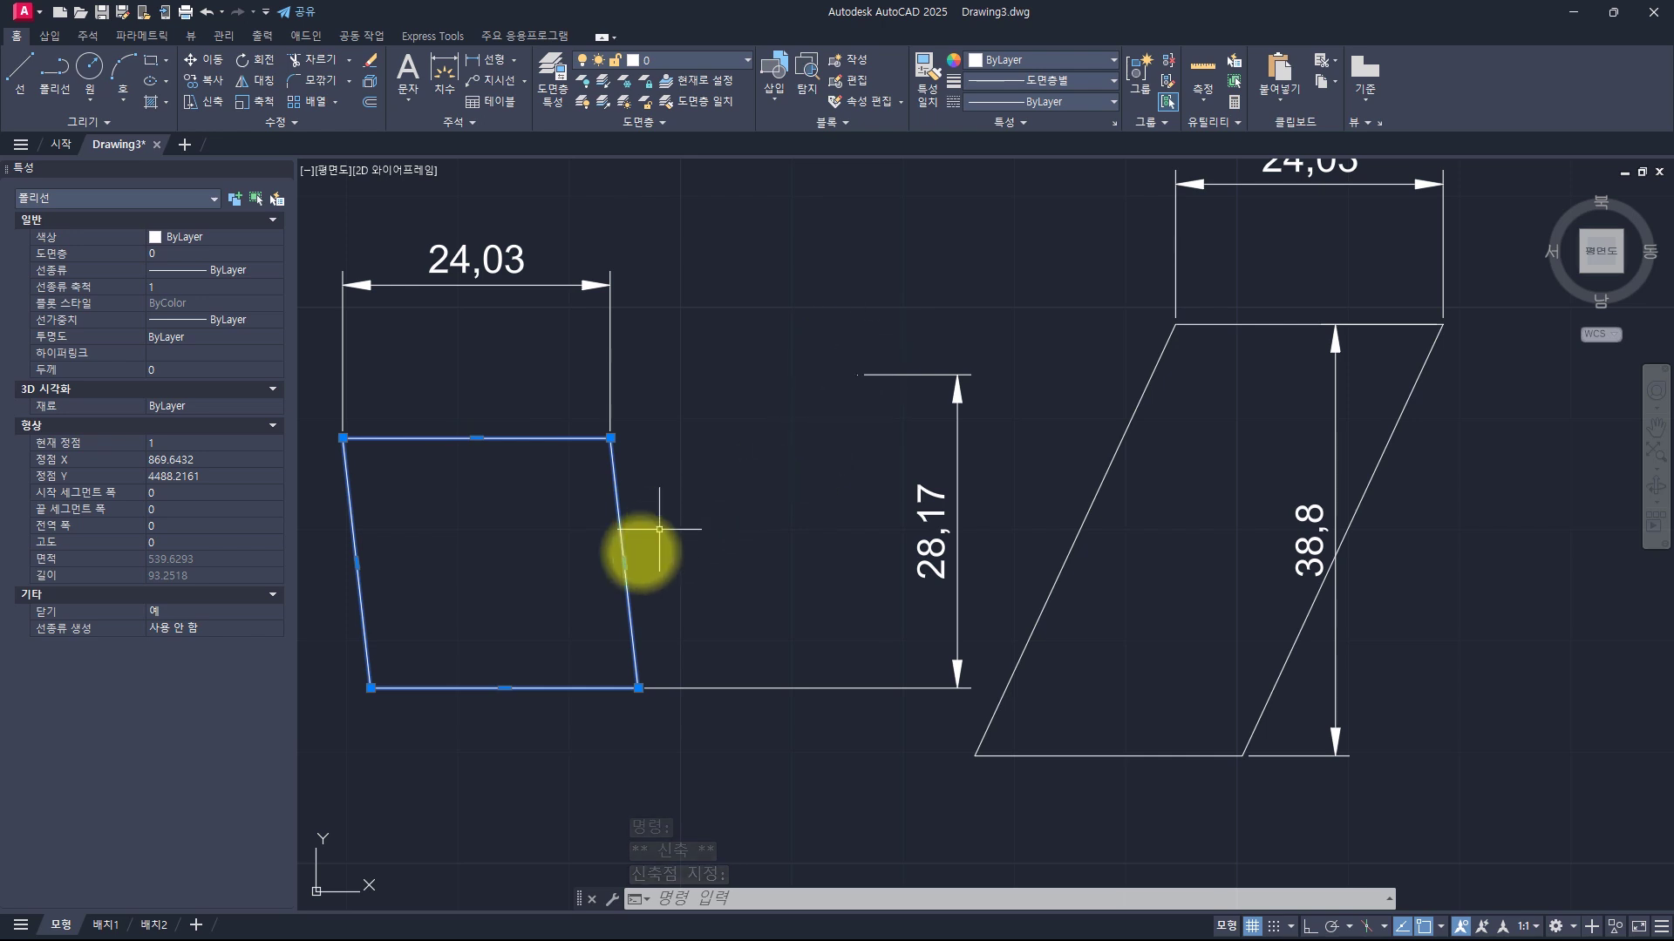
click(625, 562)
click(761, 442)
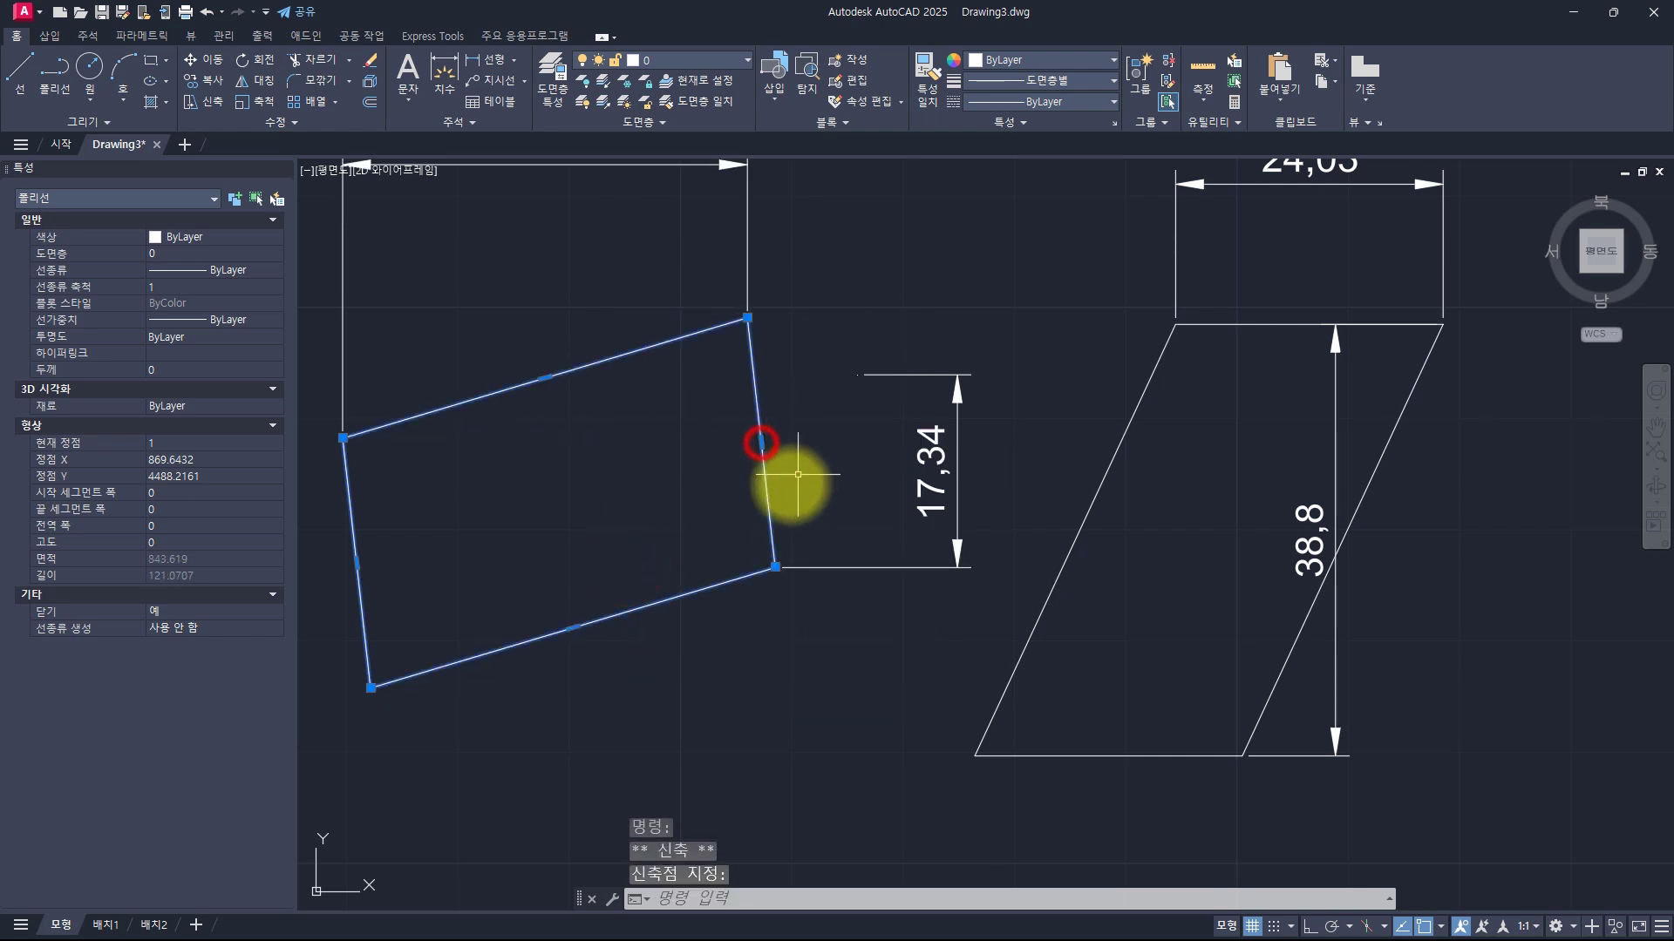
scroll(644, 496, down, 2)
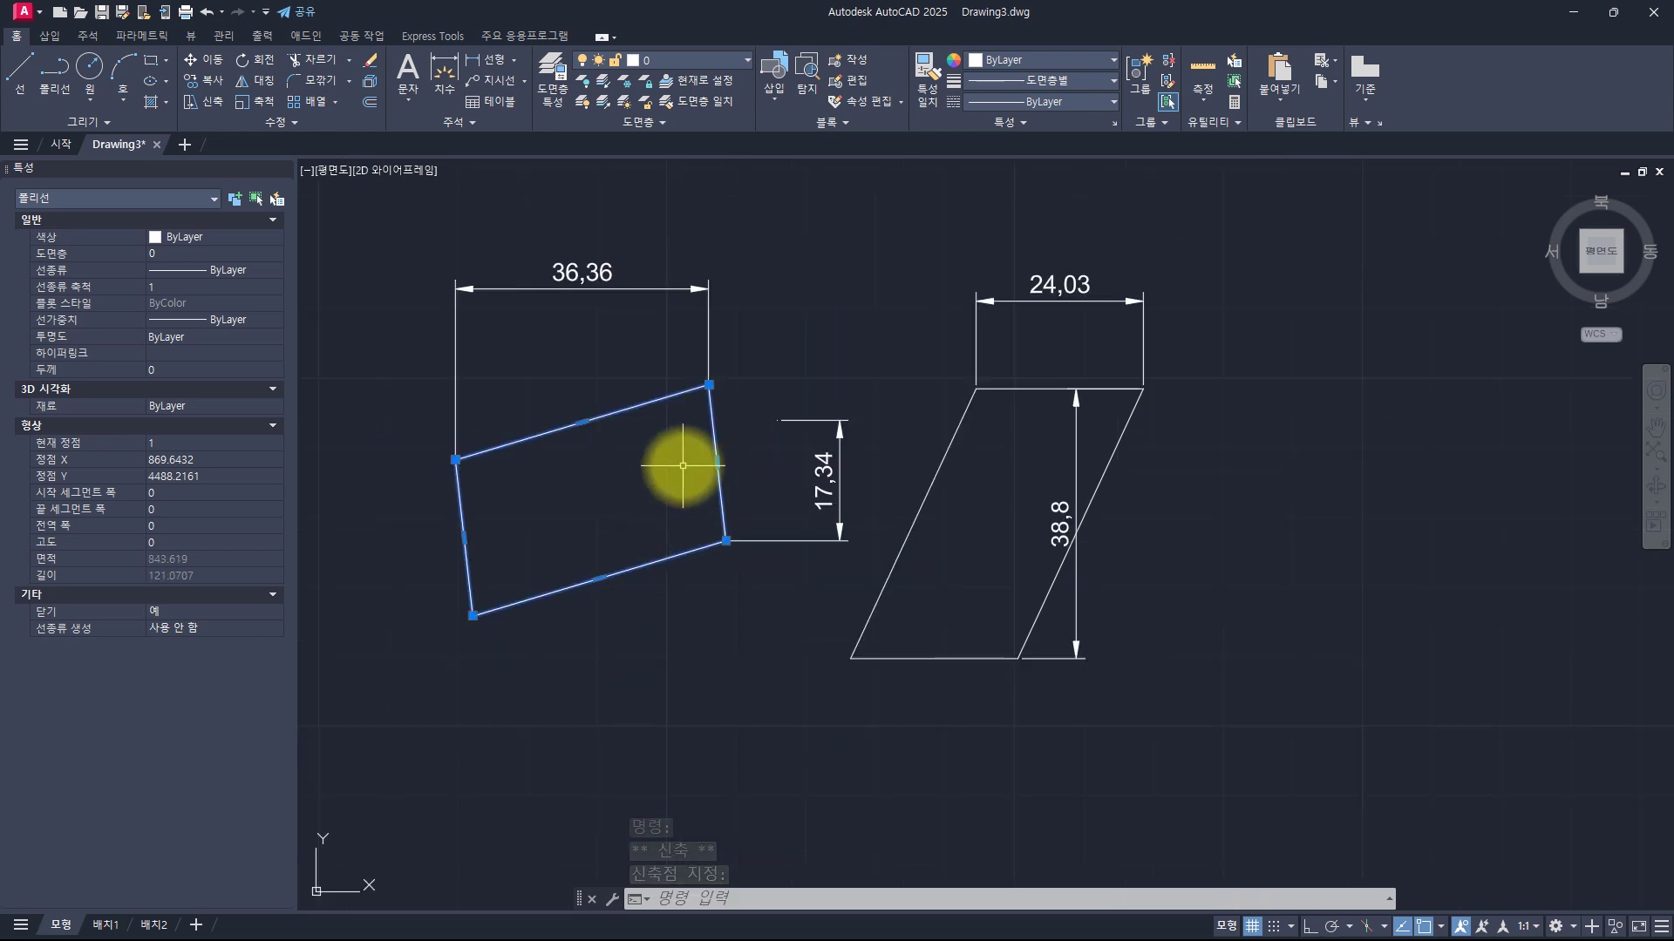
middle_drag(672, 459, 759, 511)
key(Escape)
key(Escape)
key(Escape)
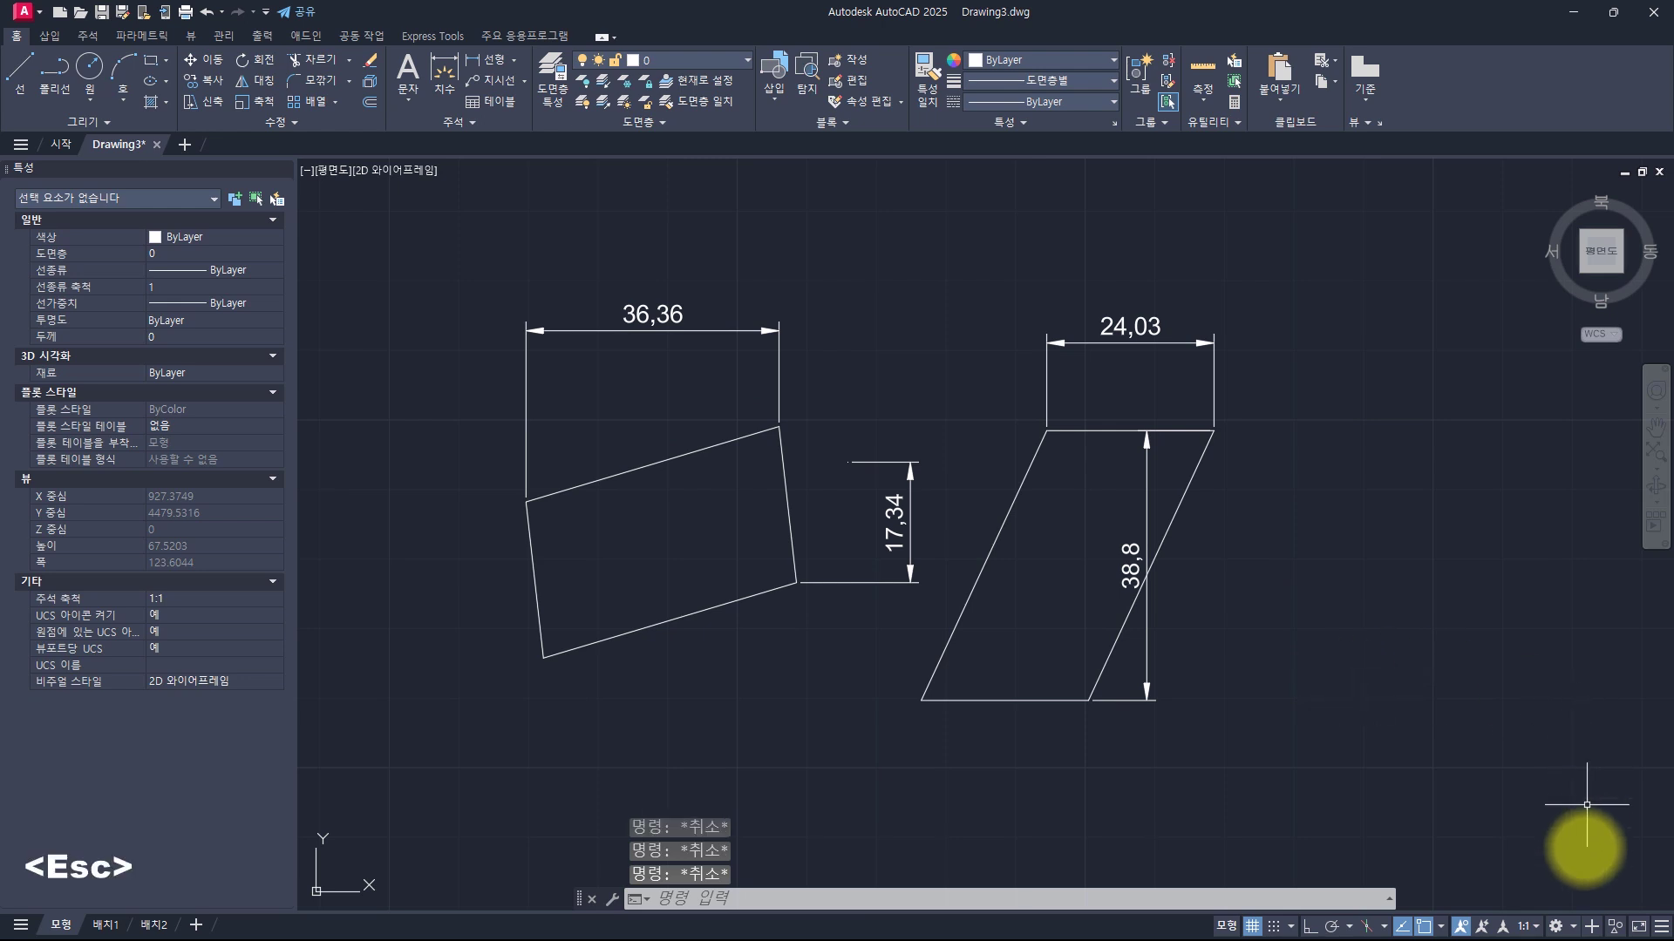
Turn on the annotation monitor to check the dimensions for lost associativity, then turn it off again
click(1588, 927)
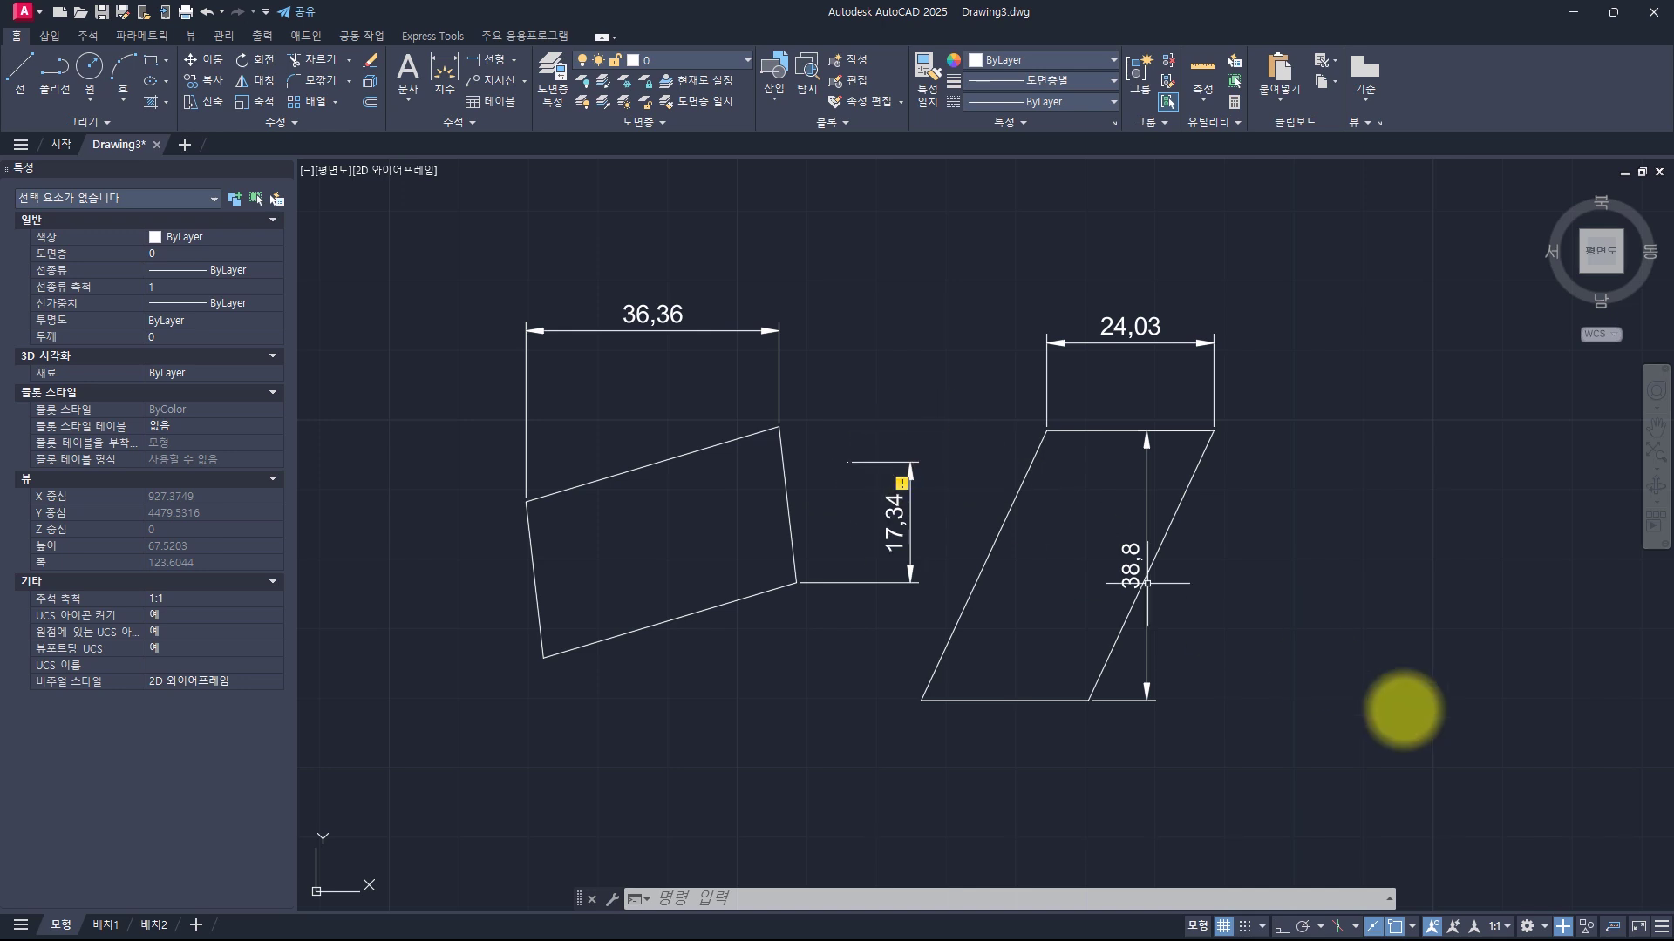
click(1614, 924)
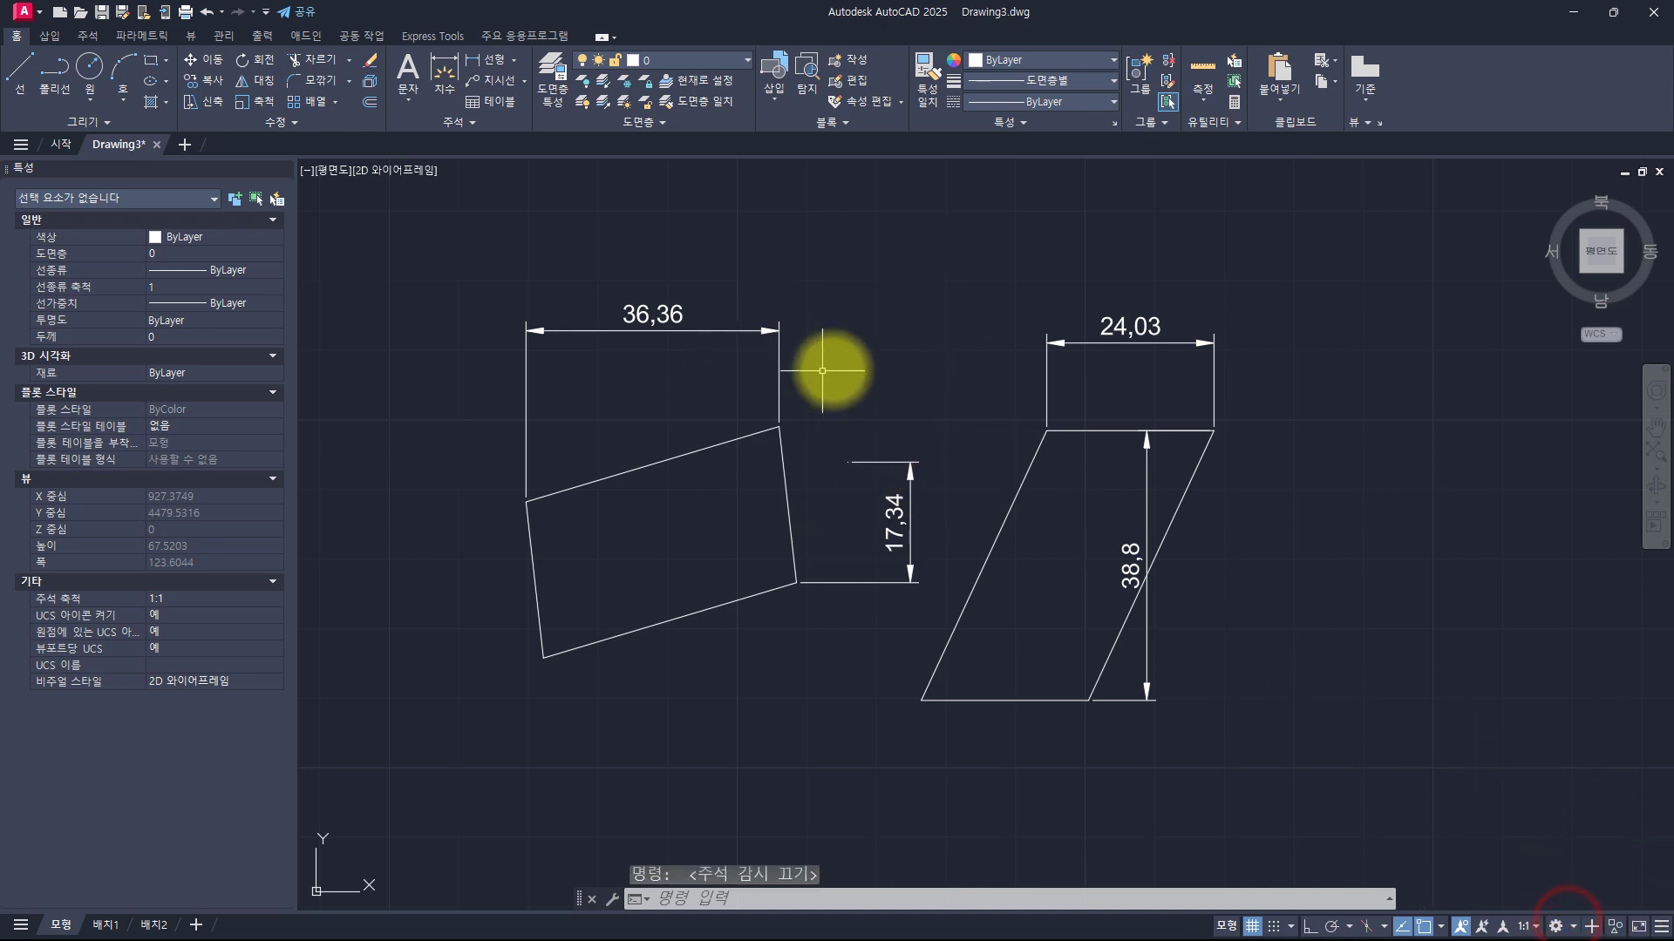
key(Escape)
key(Escape)
key(Escape)
key(Escape)
key(Escape)
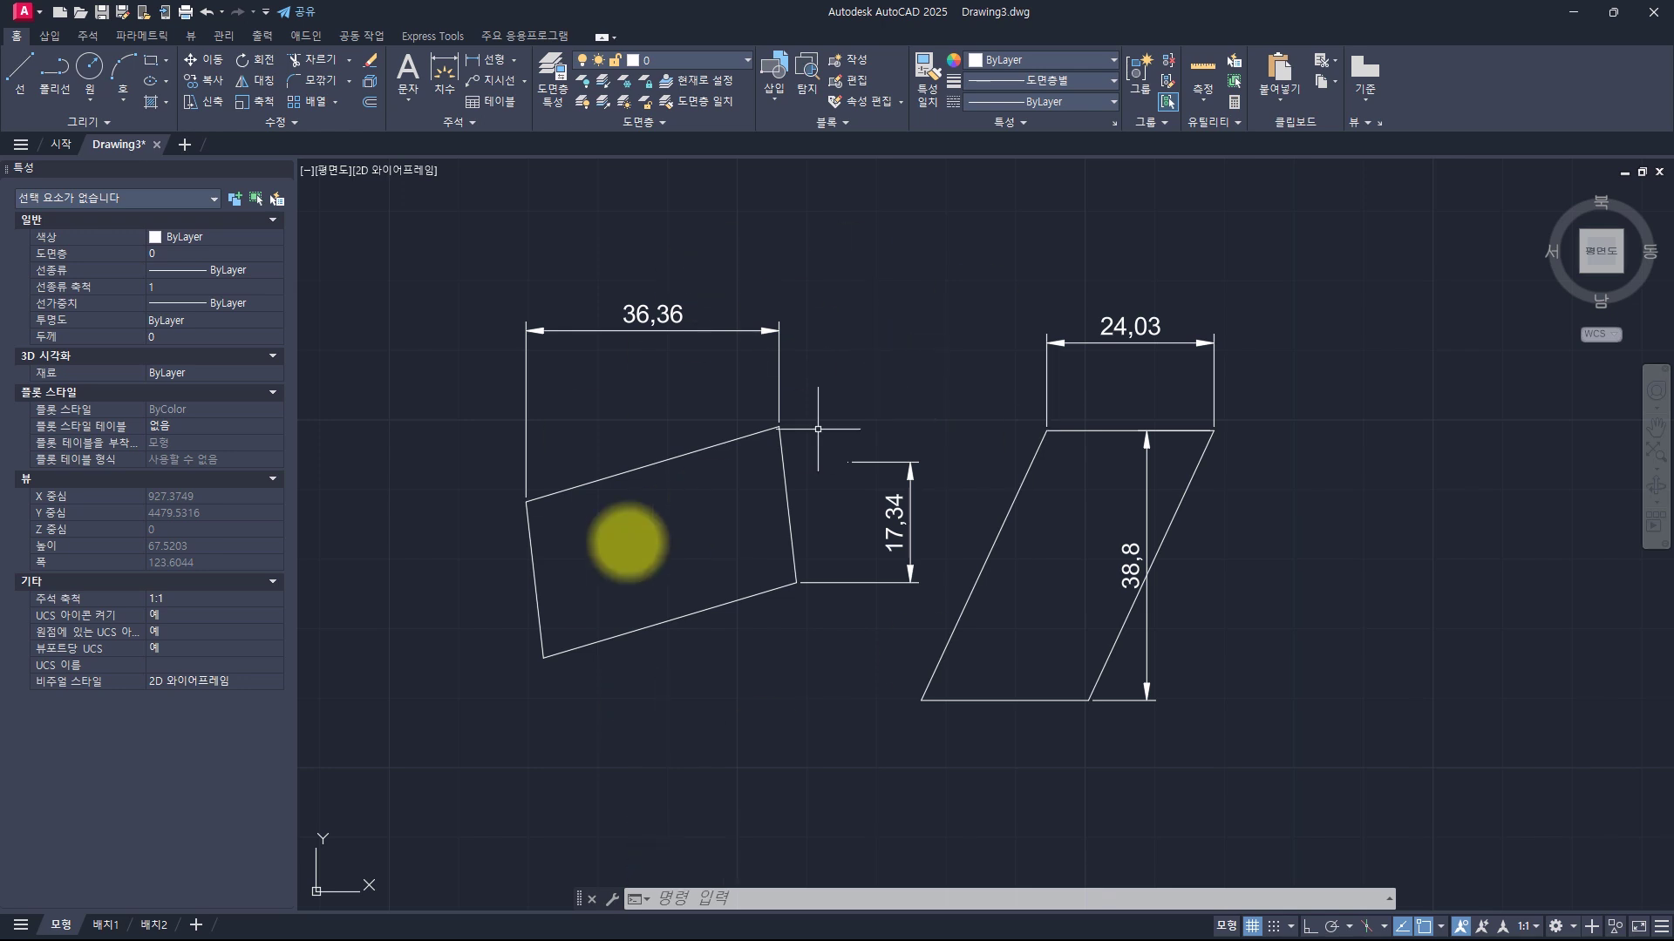
Examine the left quadrilateral by selecting and deselecting it, and review the list of active object snap modes
click(629, 523)
click(600, 416)
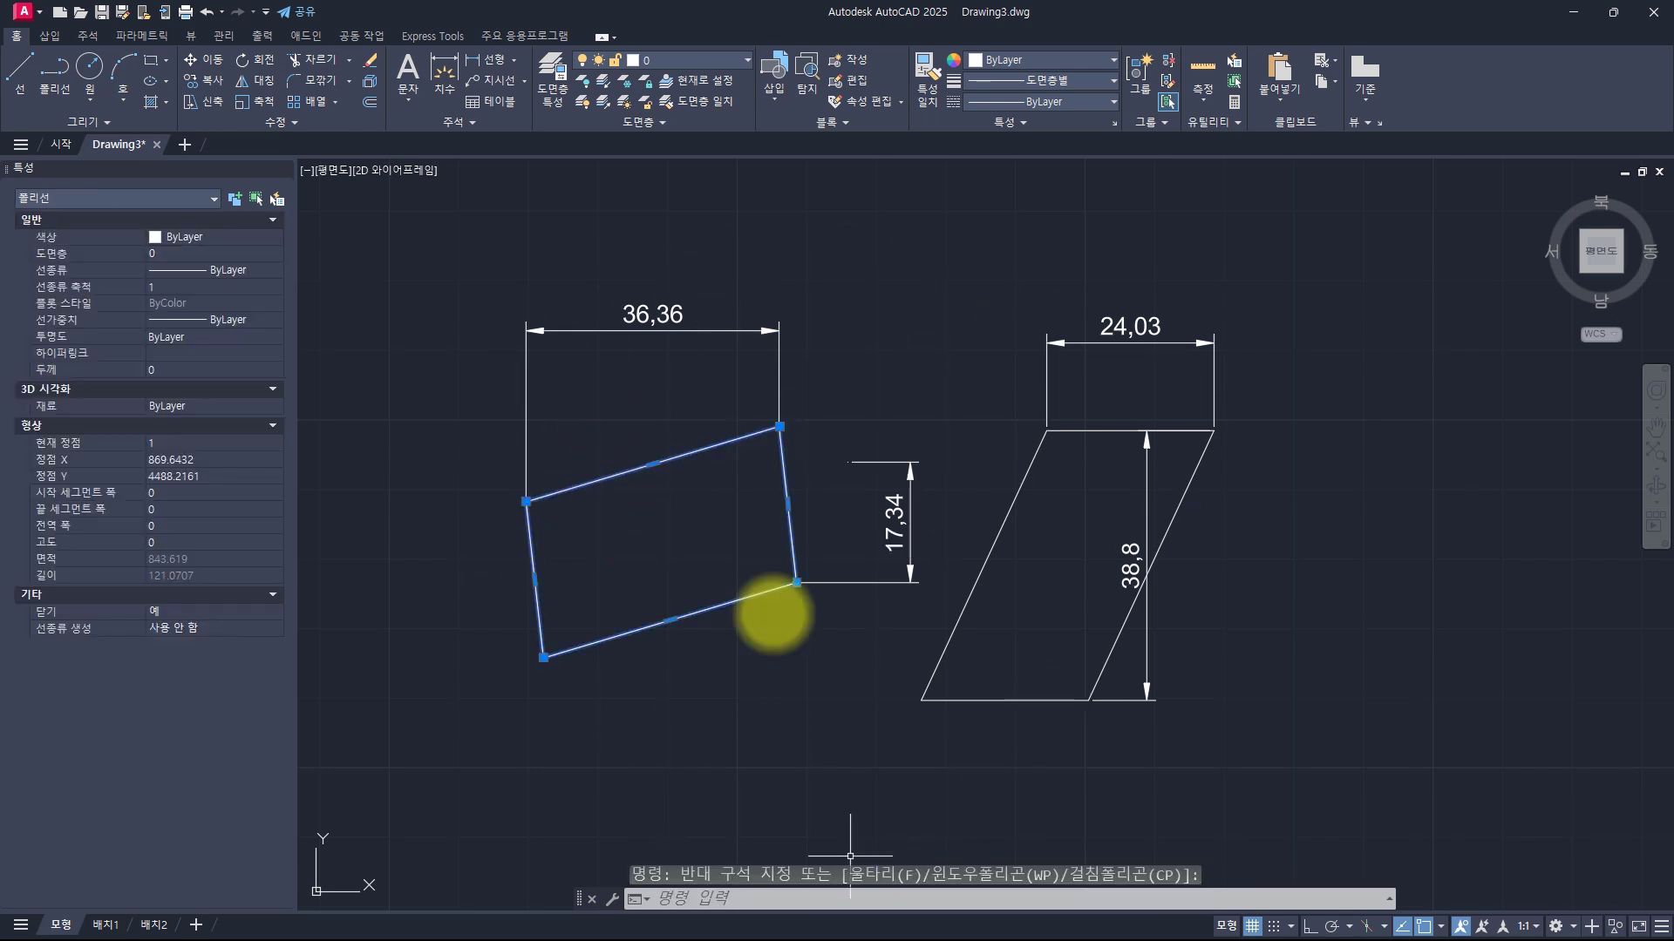
key(Escape)
key(Escape)
key(Escape)
key(Escape)
key(Escape)
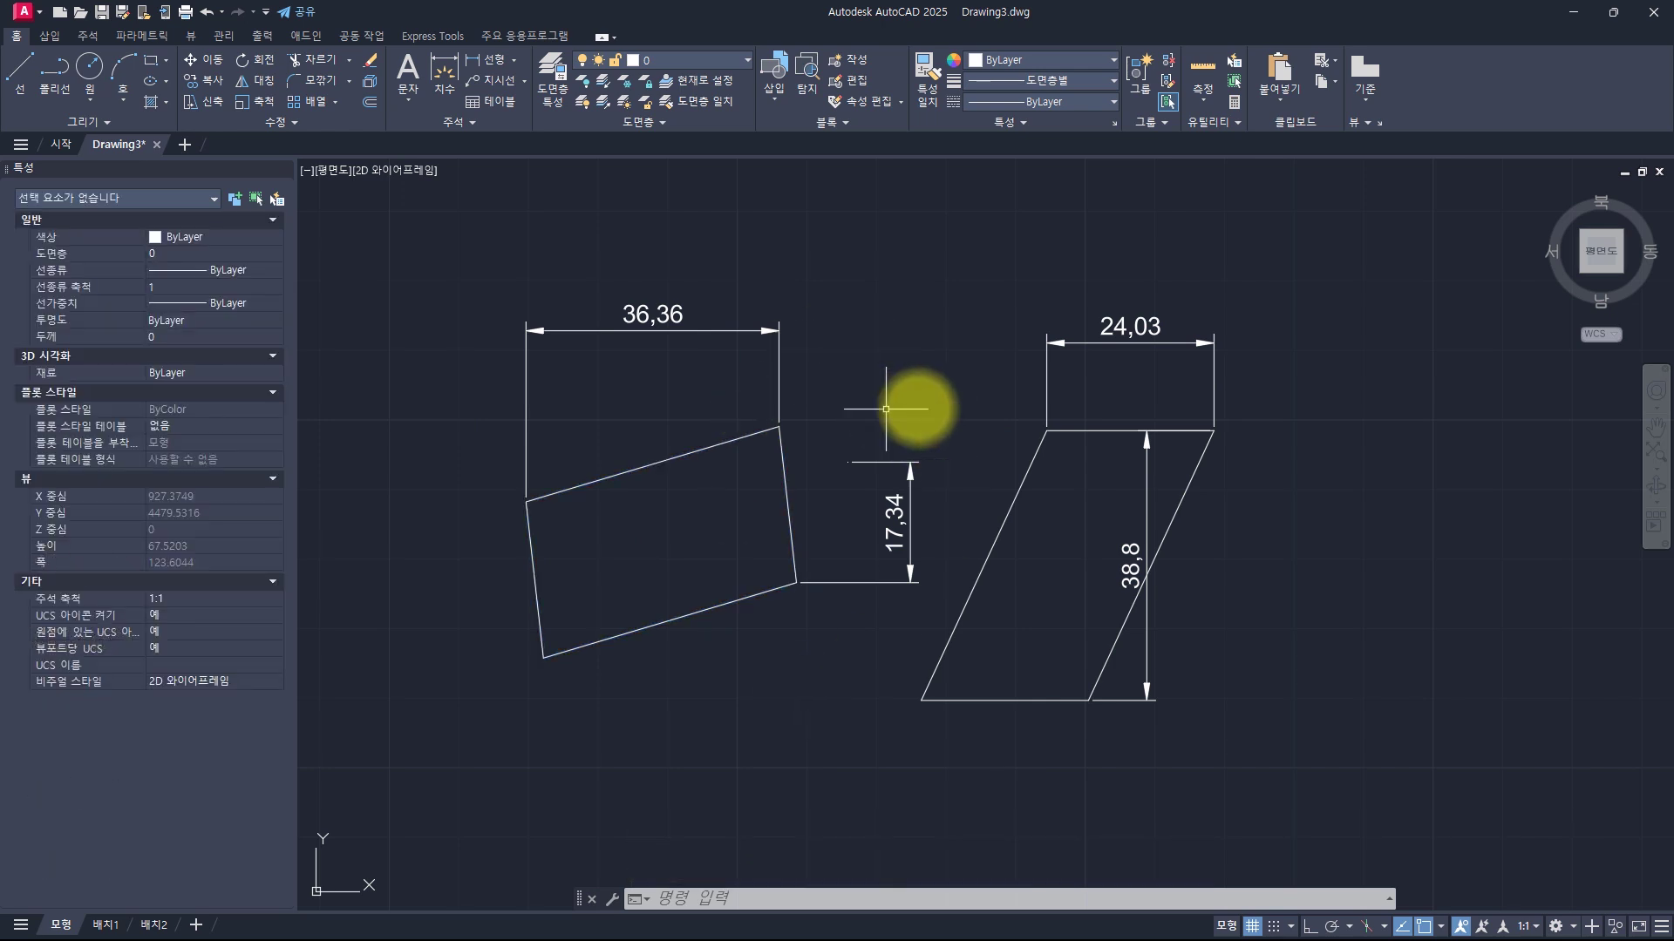
click(1440, 928)
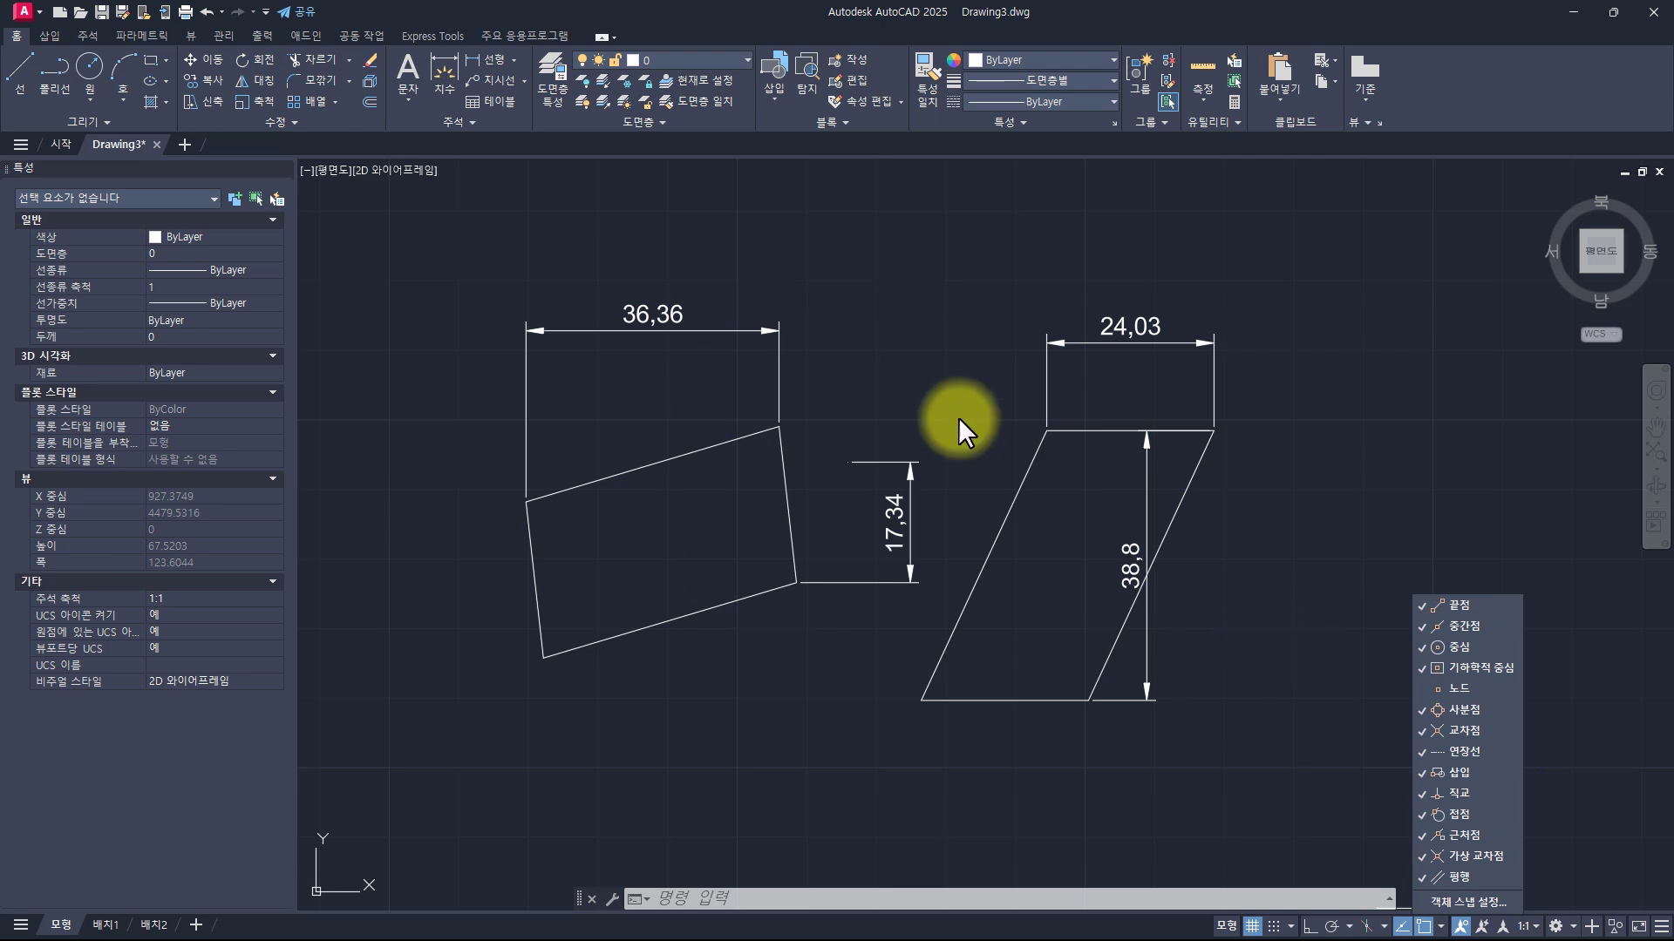
click(894, 370)
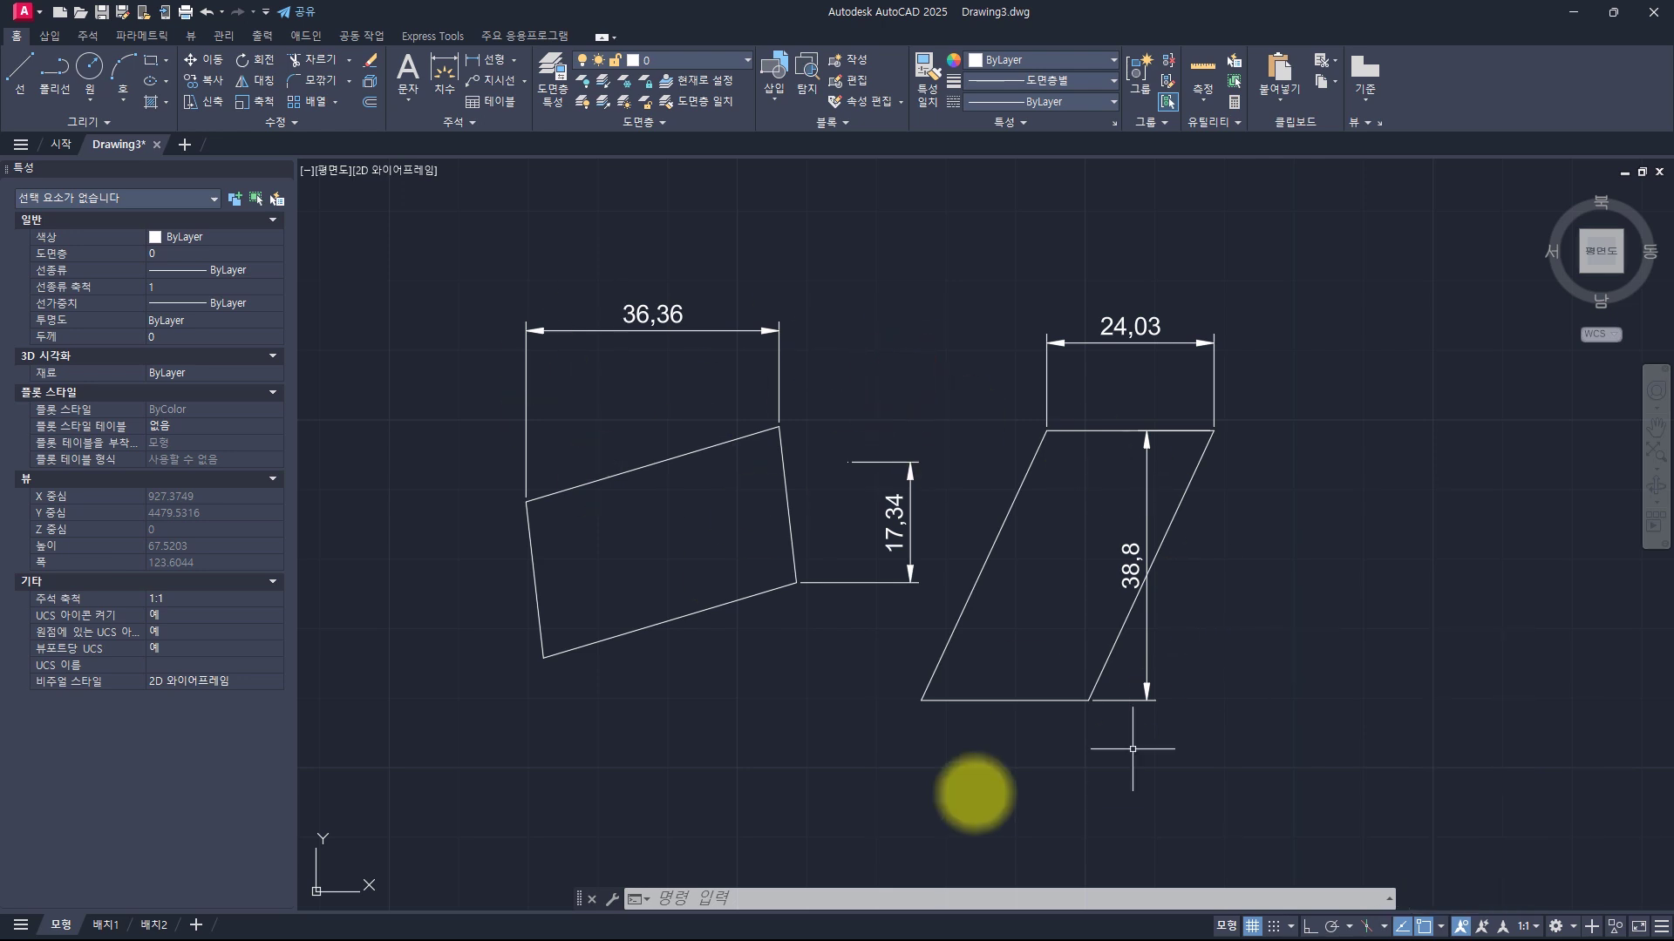